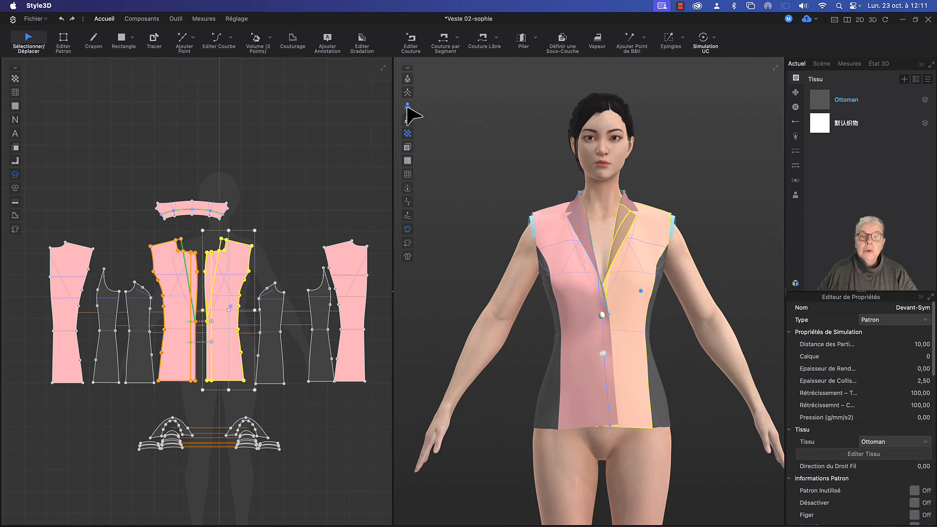
Try the 3D view's avatar, fabric transparency and other display options, restoring each to its original setting.
click(408, 111)
click(408, 110)
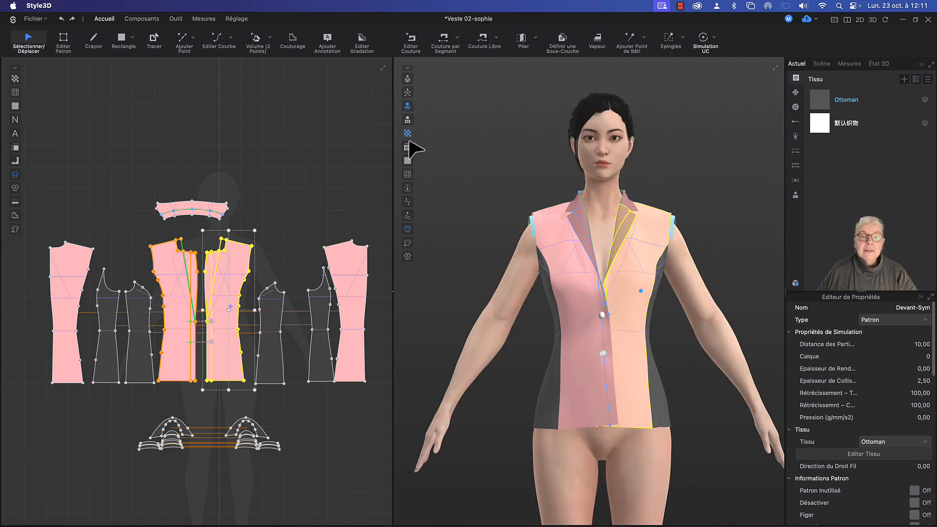
click(407, 161)
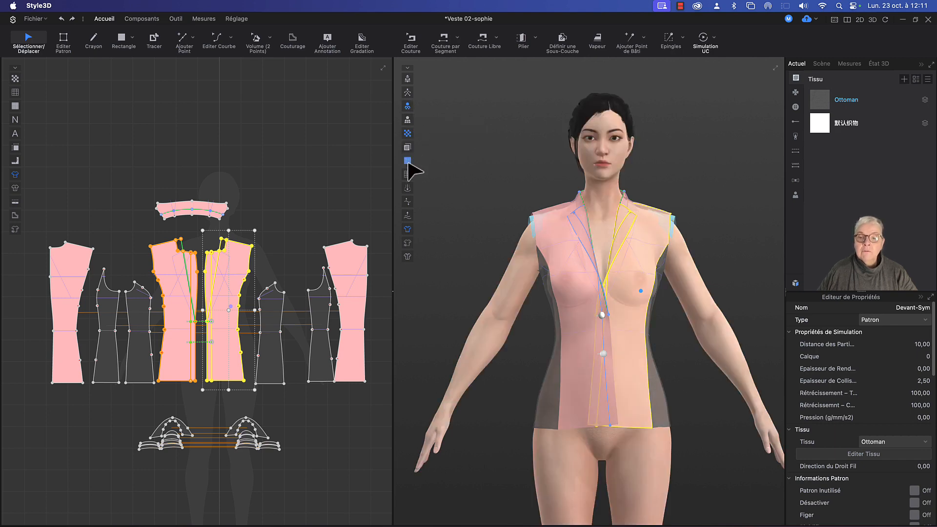
click(408, 162)
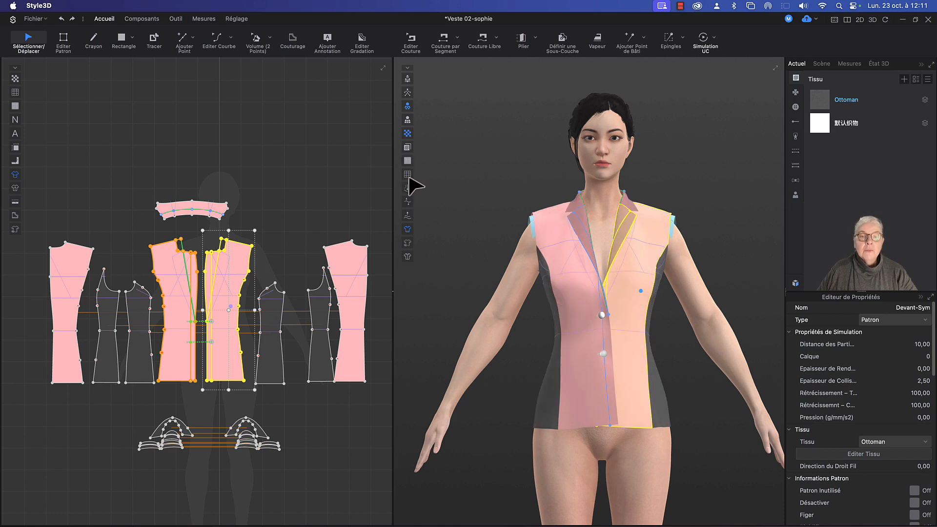
click(408, 106)
click(408, 106)
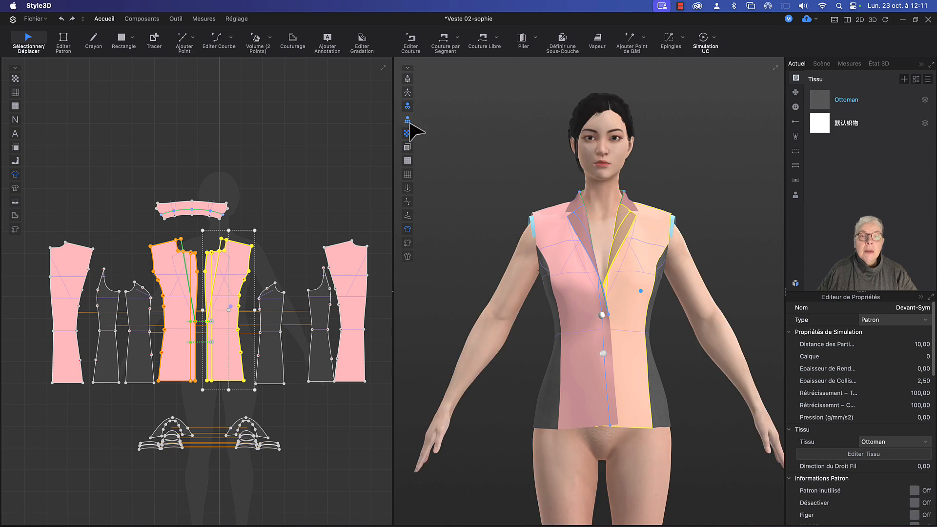
click(408, 122)
click(408, 120)
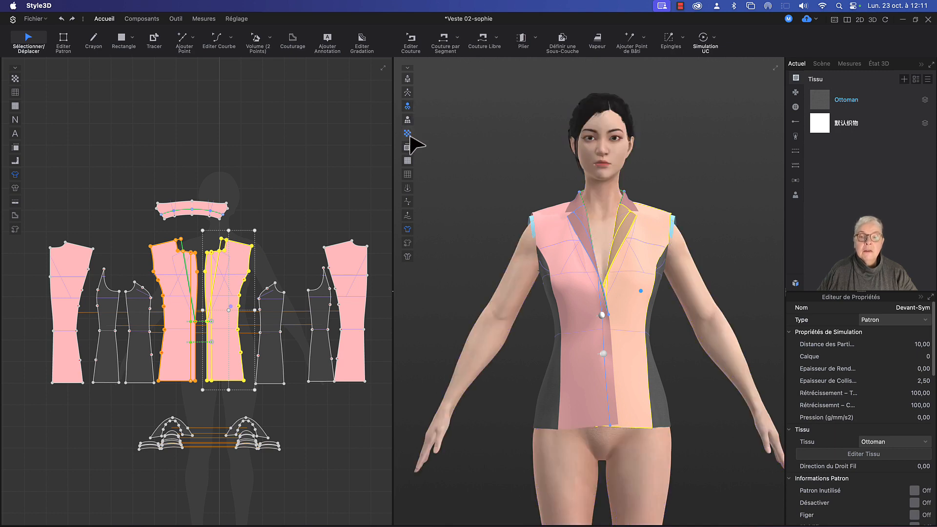
click(409, 136)
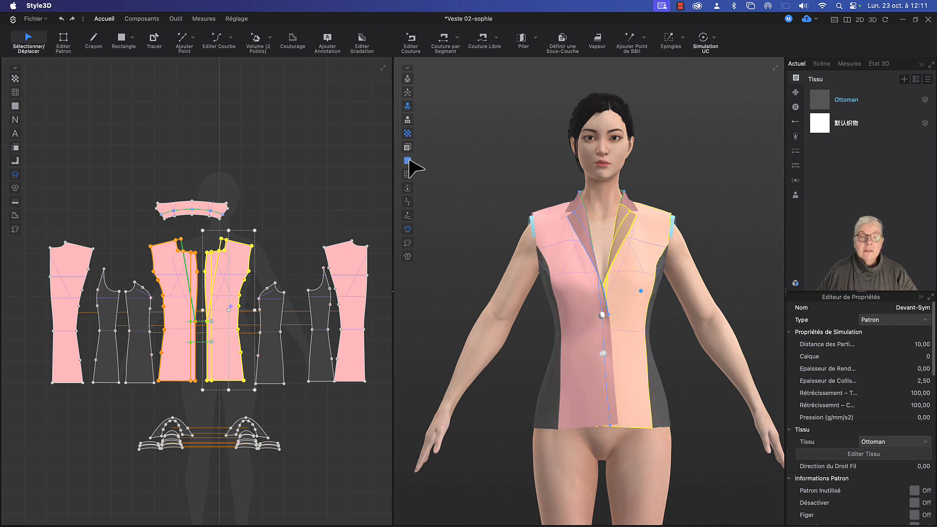
click(408, 177)
click(408, 177)
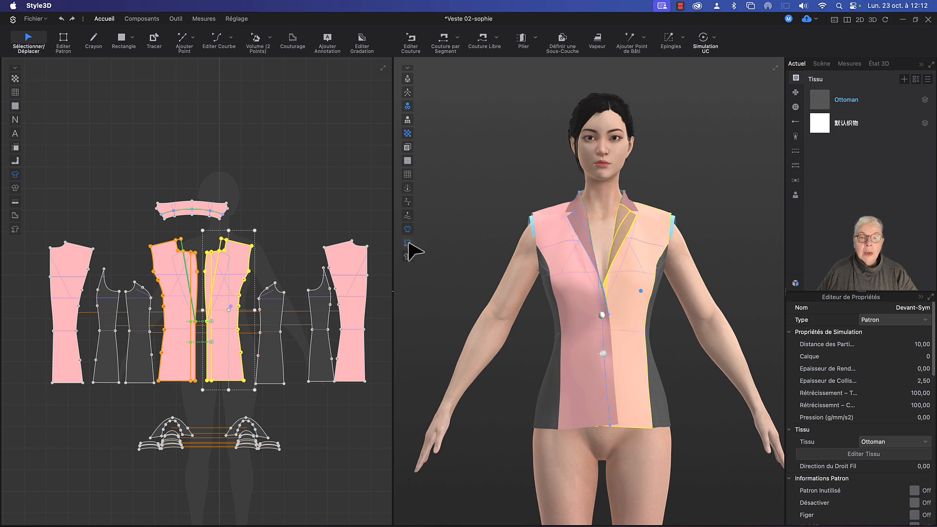
Hide the functional colour style on the 3D jacket so the garment shows its fabric colour.
click(409, 243)
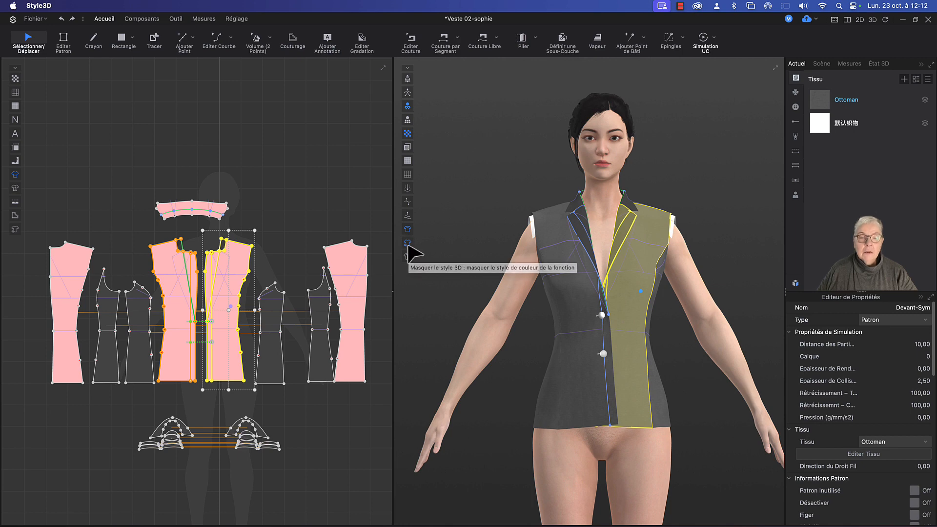
click(409, 244)
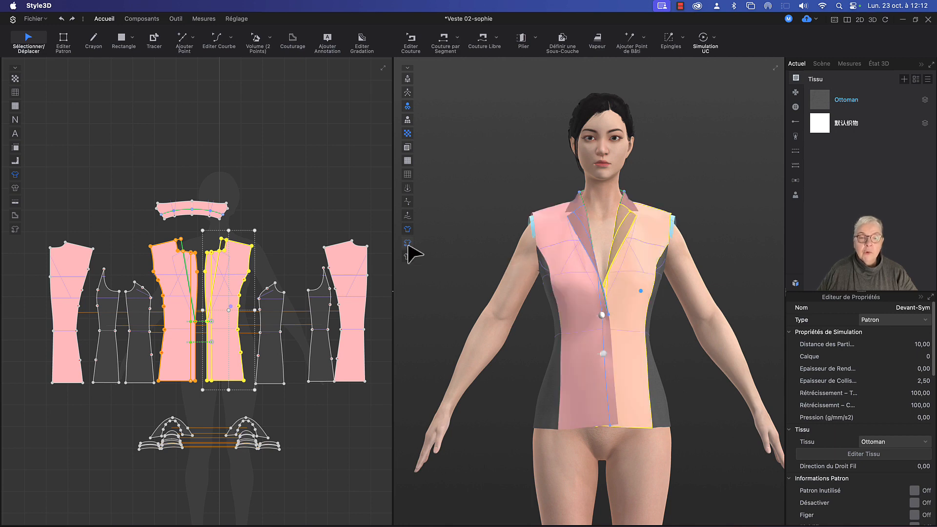
click(408, 244)
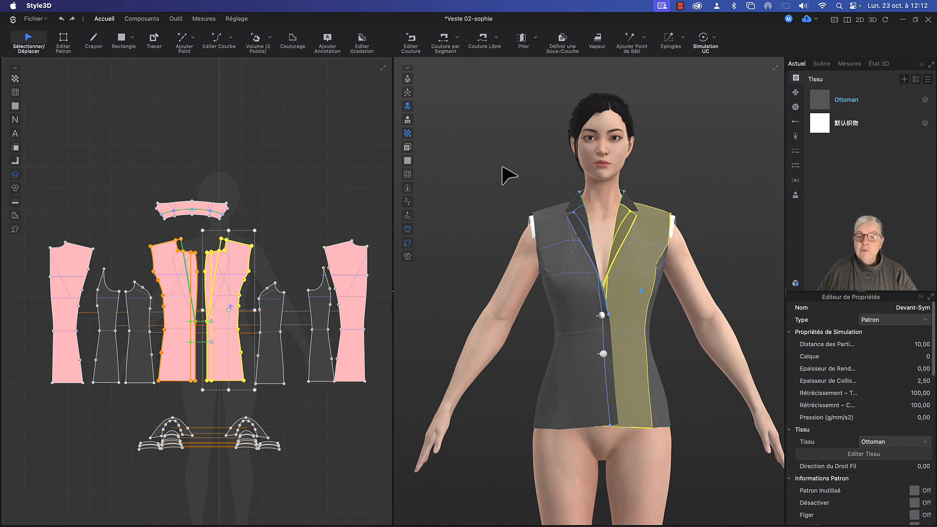
mouse_move(505, 175)
right_down()
mouse_move(459, 181)
mouse_move(459, 172)
mouse_move(562, 179)
mouse_move(505, 177)
mouse_move(482, 193)
mouse_move(494, 186)
right_up()
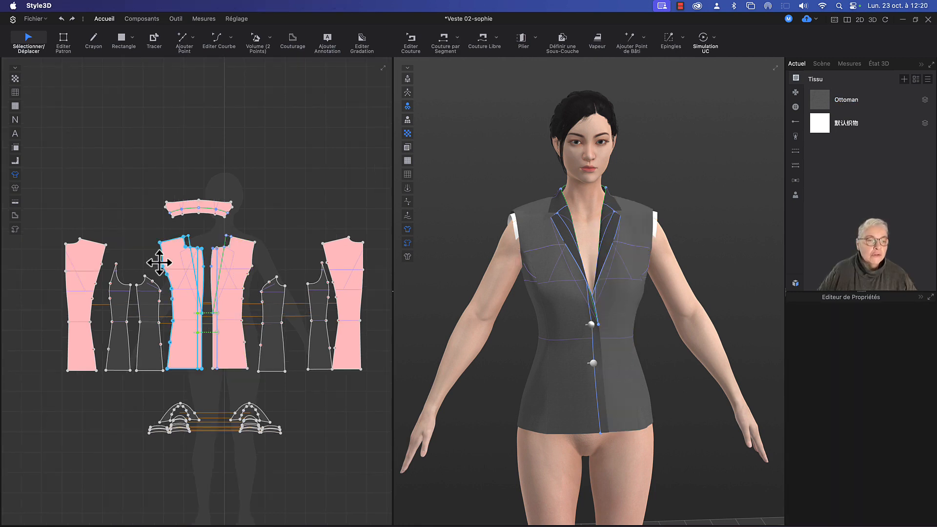
Show only the 2D pattern view and frame it on the jacket's back, side and front pieces.
right_drag(151, 262, 214, 241)
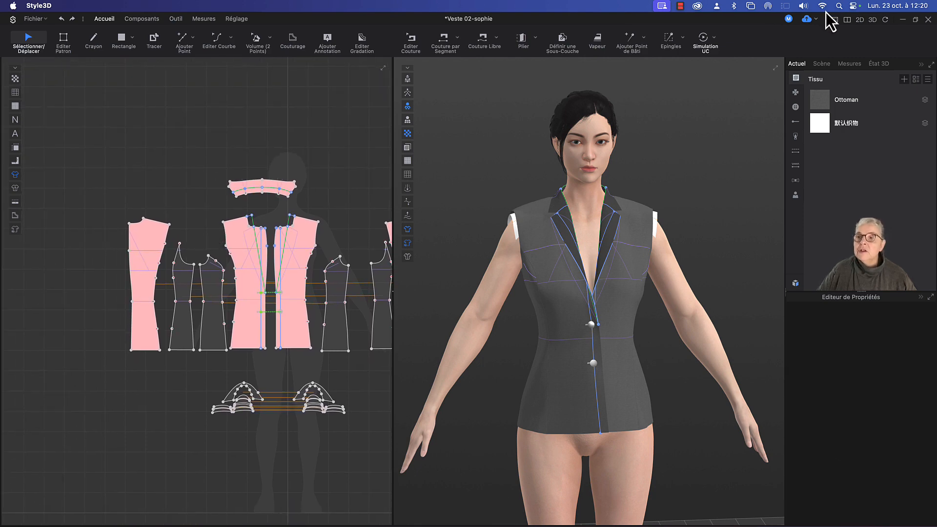
click(861, 21)
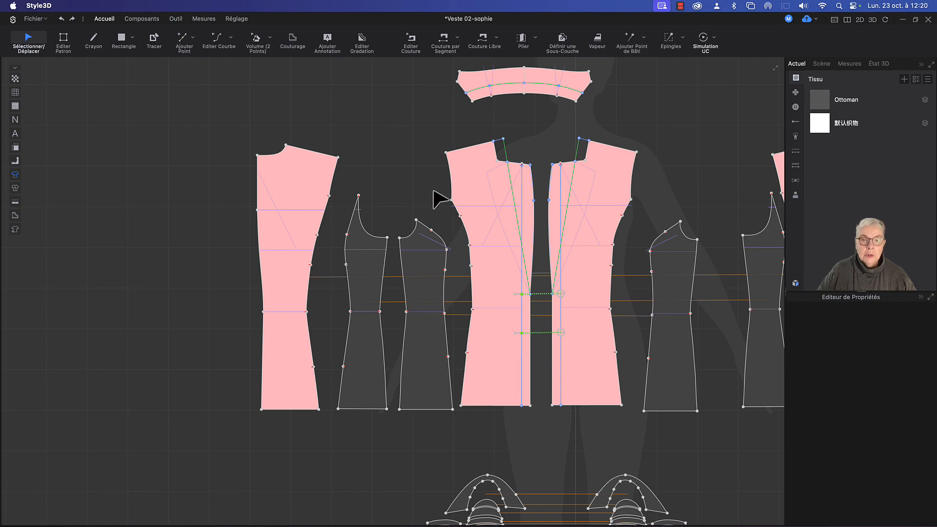
right_drag(435, 196, 319, 252)
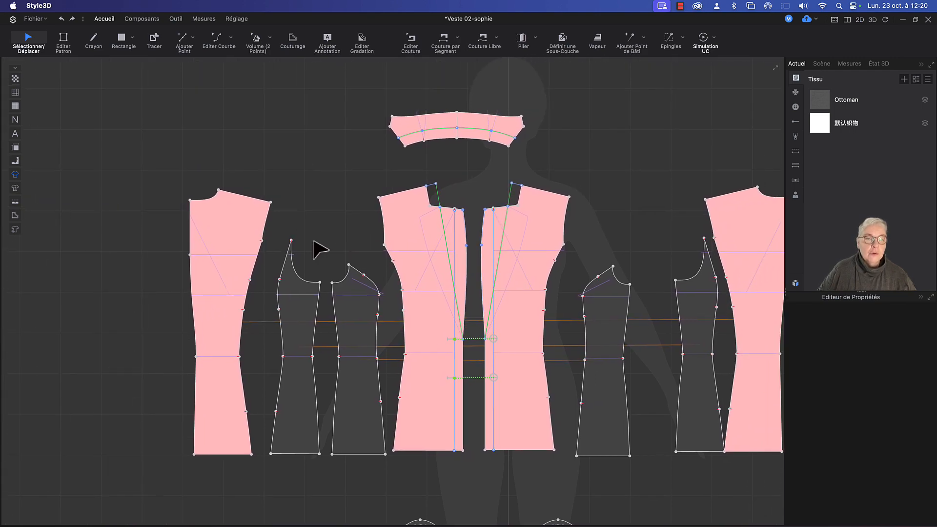
scroll(319, 251, down, 1)
scroll(315, 251, up, 3)
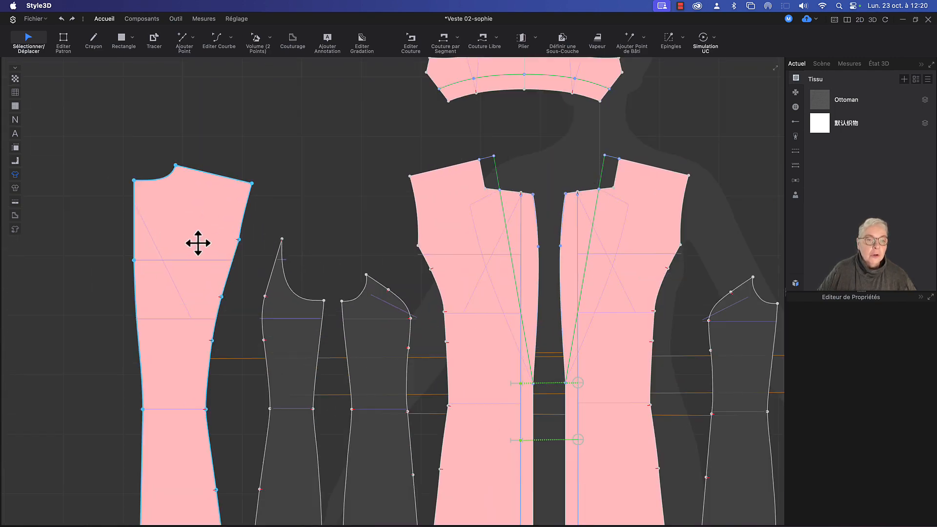
Bring the back, front side and front pieces together around the back side piece so their armhole edges meet.
drag(198, 243, 239, 239)
click(335, 247)
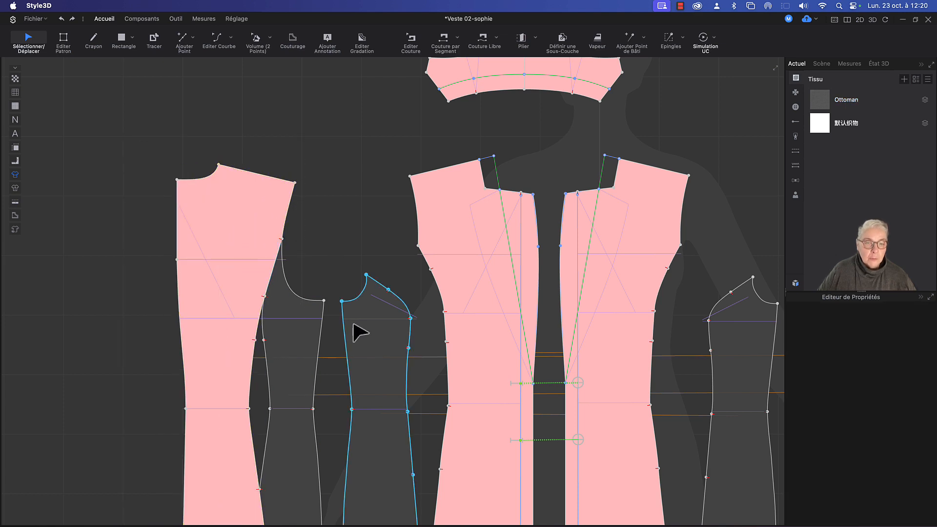
drag(370, 335, 352, 330)
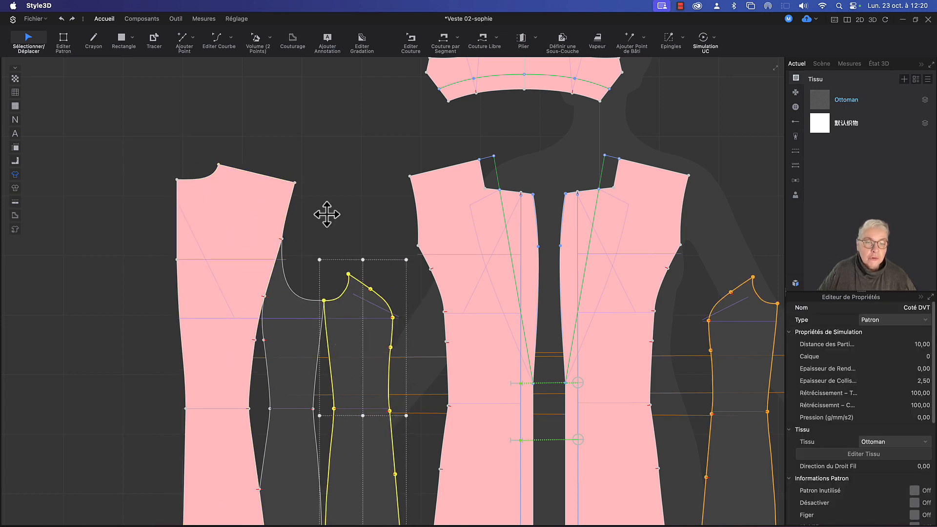
drag(447, 247, 382, 272)
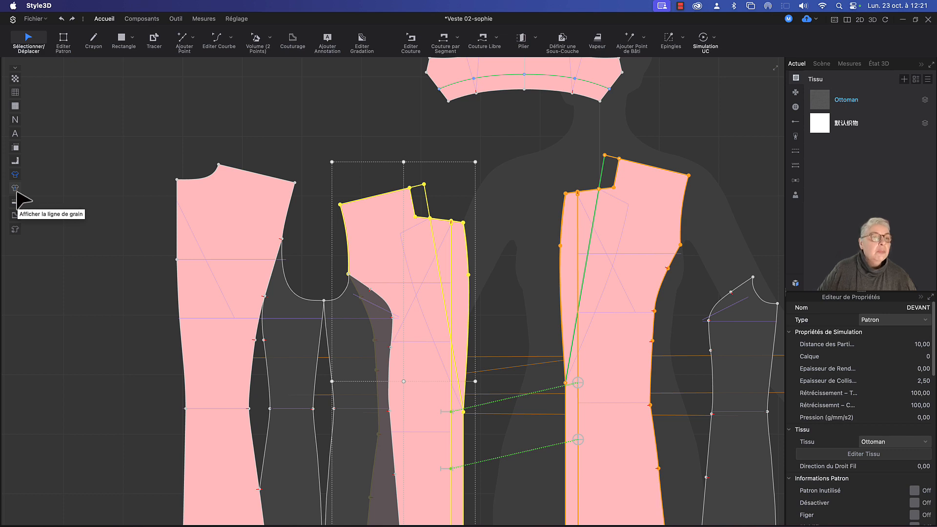
Enable 2D pattern transparency and rotate the DEVANT piece about its armhole point to align it with the front side piece.
click(15, 108)
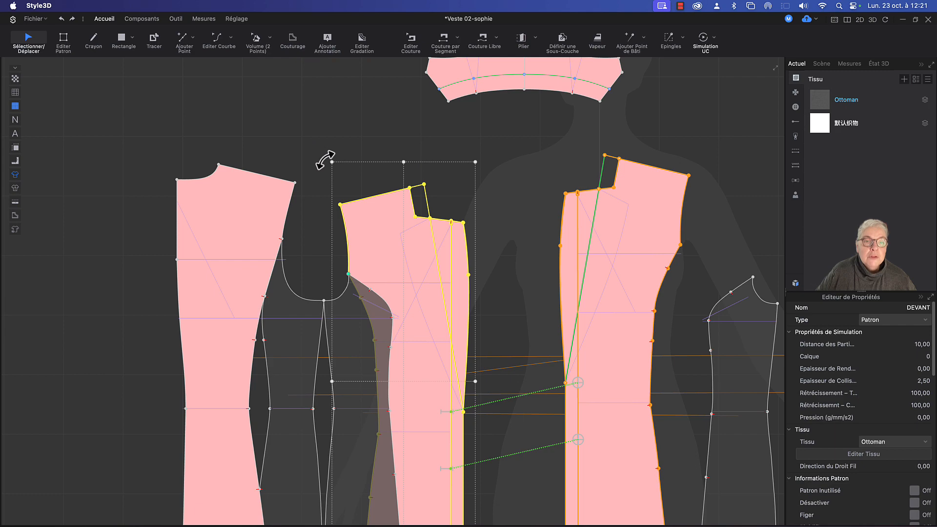
mouse_move(324, 154)
mouse_down()
mouse_move(302, 190)
mouse_move(324, 151)
mouse_up()
click(345, 123)
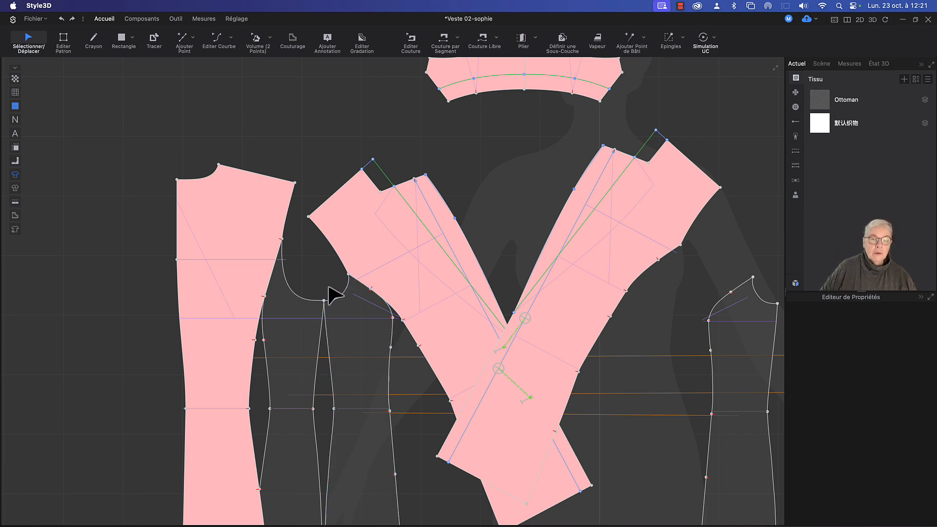
scroll(352, 299, up, 5)
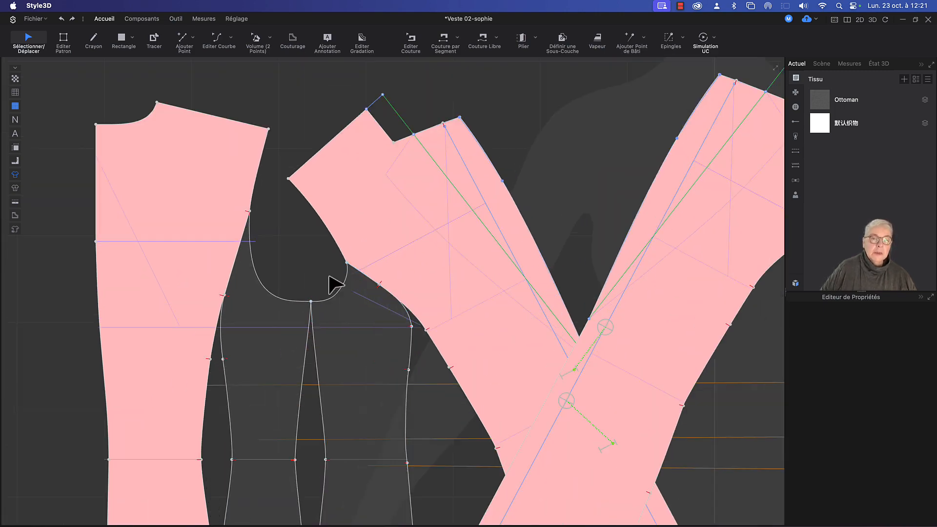
middle_drag(351, 296, 366, 306)
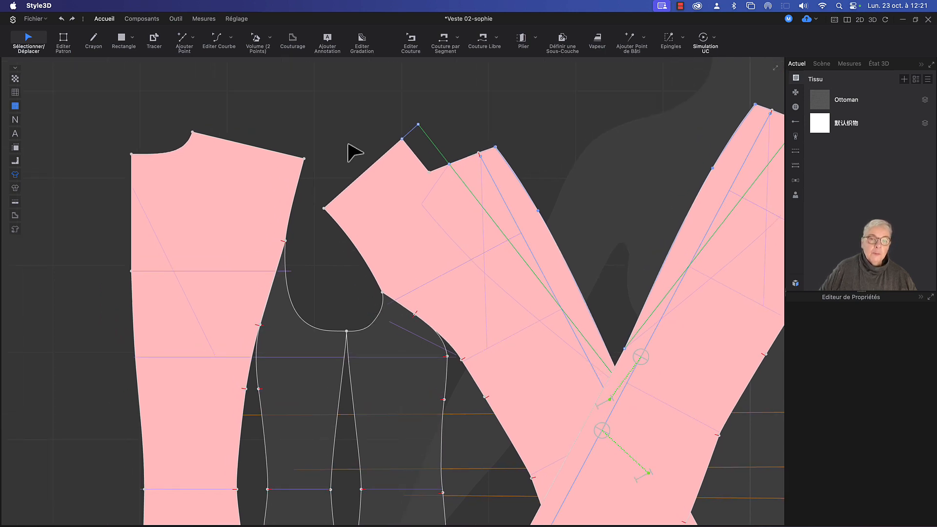
Select the DEVANT piece again and try rotating it with the pivot on its lower armhole point.
click(425, 251)
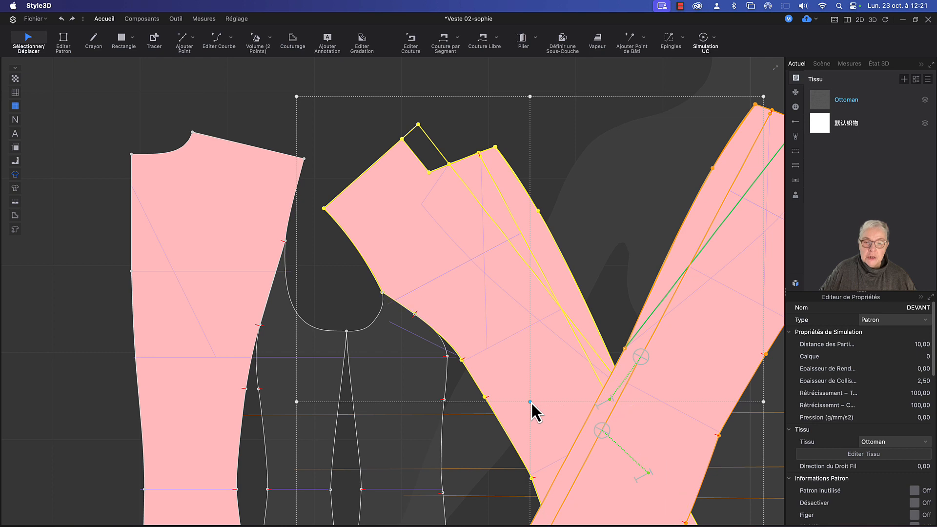
drag(391, 291, 383, 291)
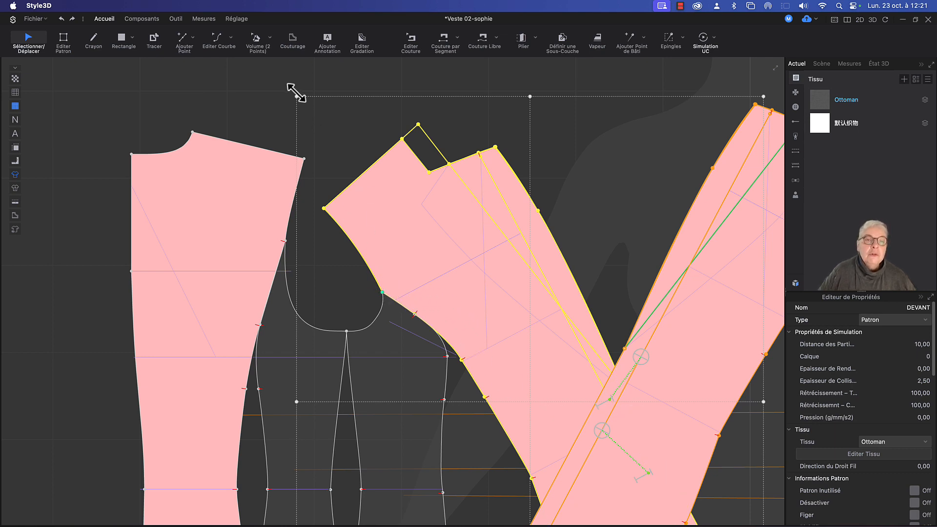
mouse_move(301, 89)
mouse_down()
mouse_move(327, 75)
mouse_move(309, 76)
mouse_up()
click(285, 81)
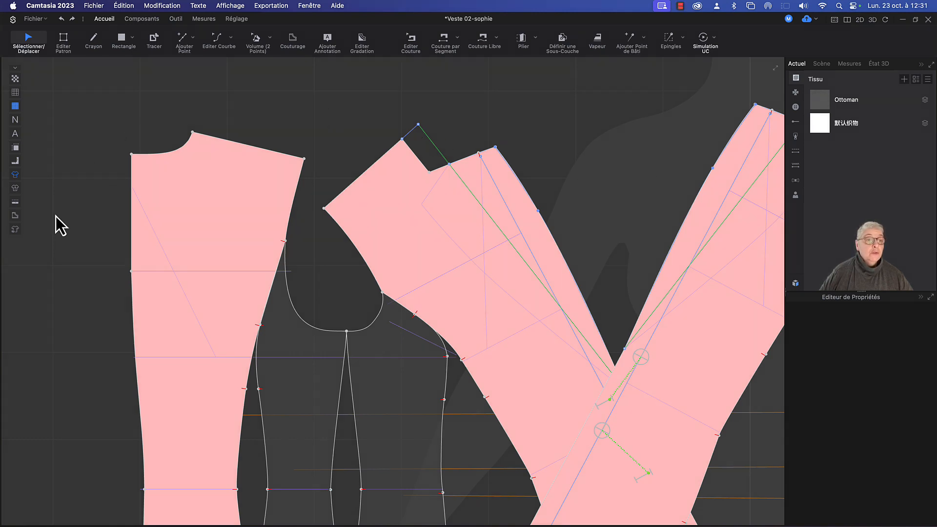
Draw horizontal internal lines inward from the shoulder tips, about 68 mm long on the back and about 75 mm on the front.
click(94, 39)
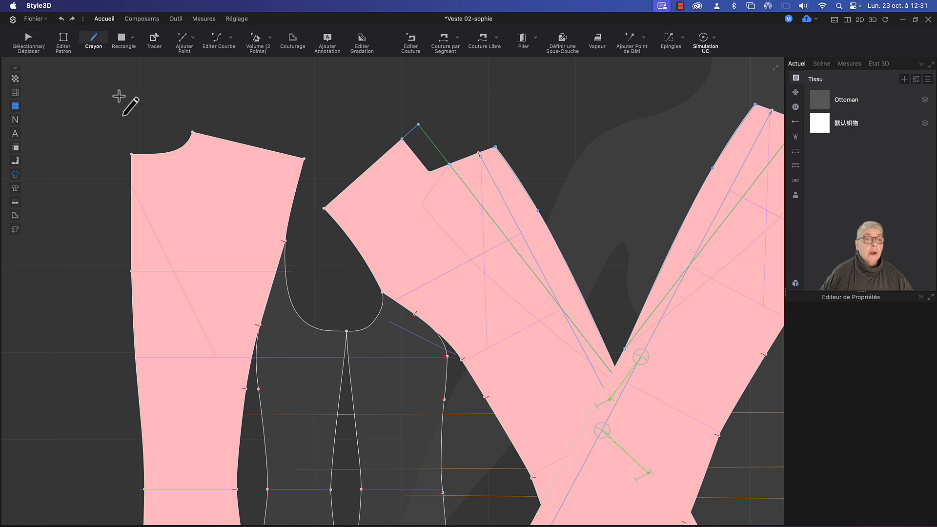
click(303, 159)
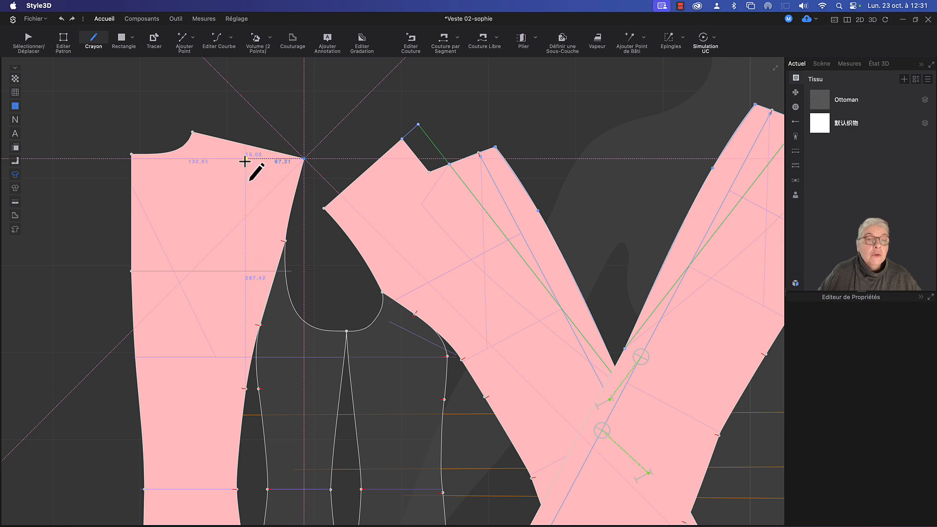
double_click(244, 159)
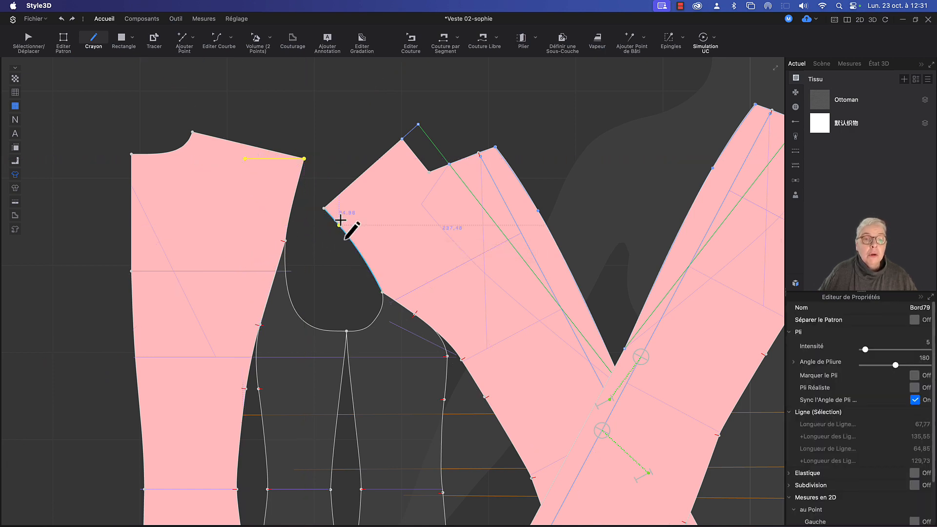
click(324, 209)
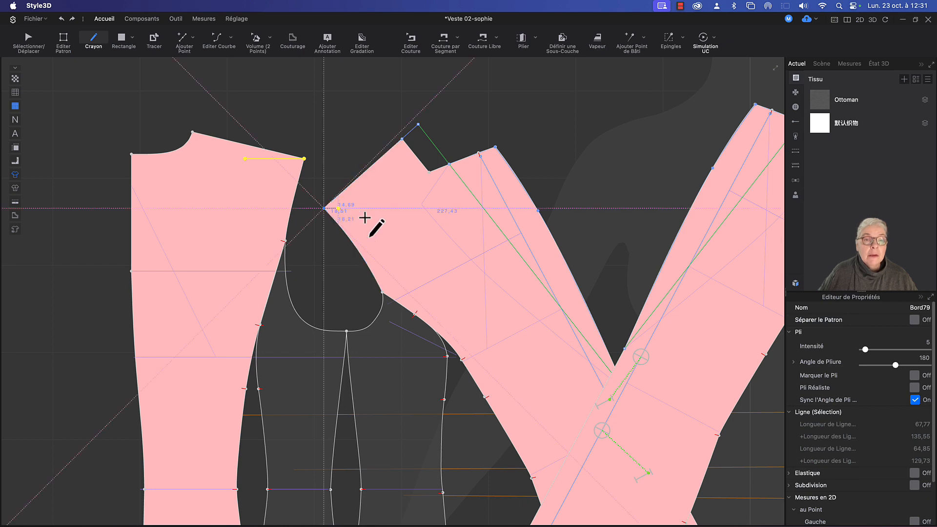
double_click(390, 211)
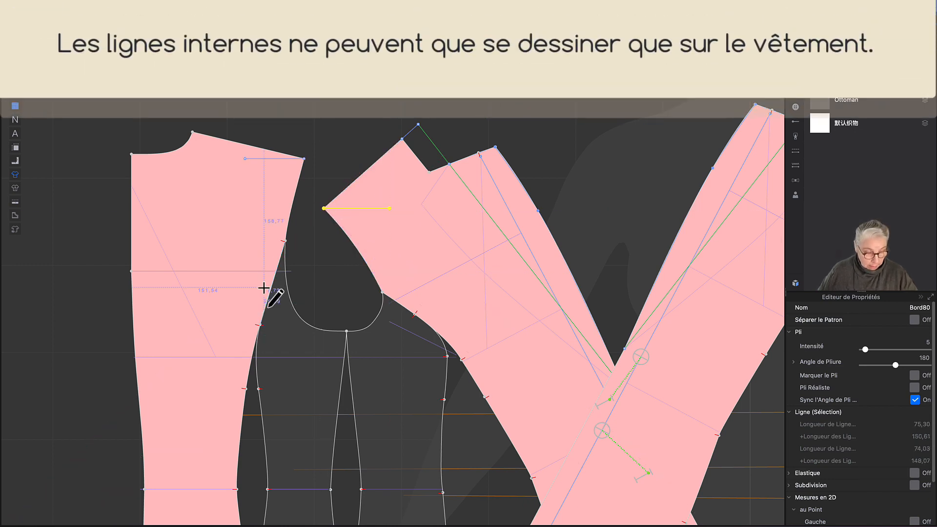
Lengthen the internal line at the back shoulder tip to 108.77 mm in the Fin direction, extending it beyond the armhole edge.
key(a)
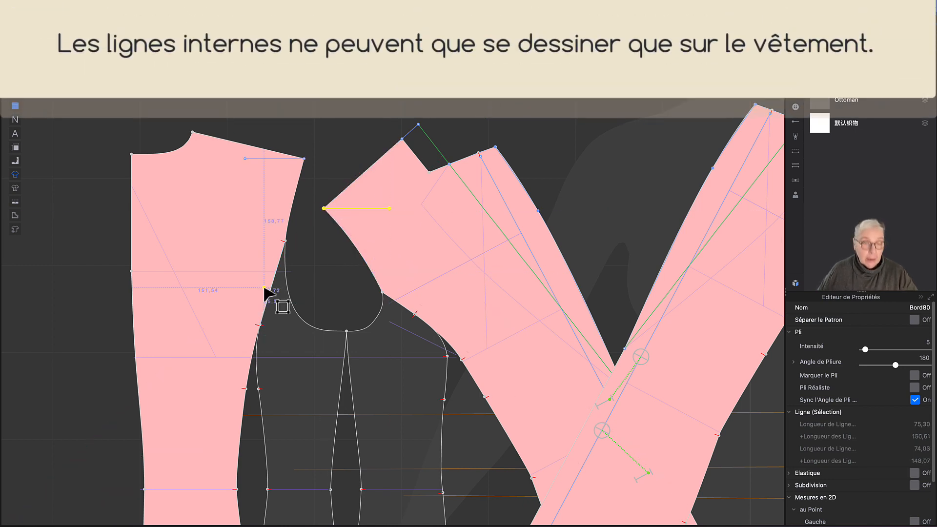
click(293, 162)
right_click(293, 162)
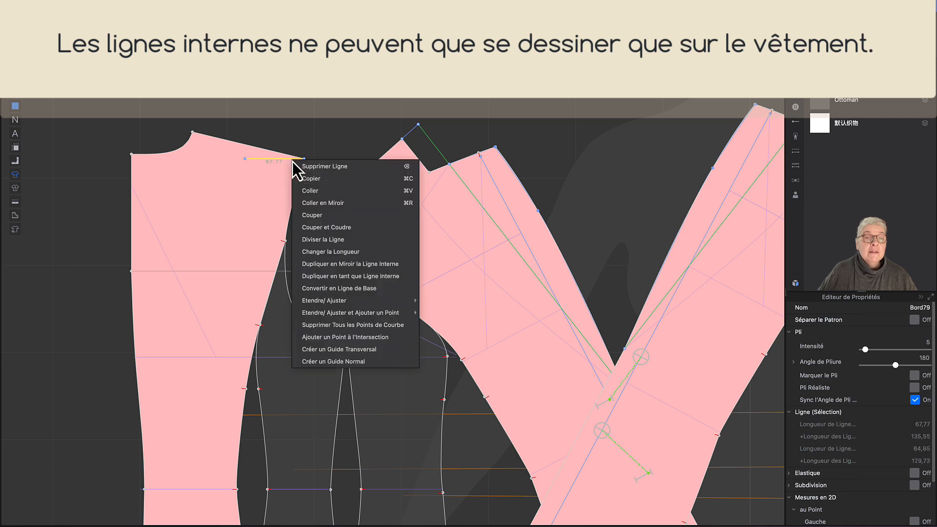
click(335, 252)
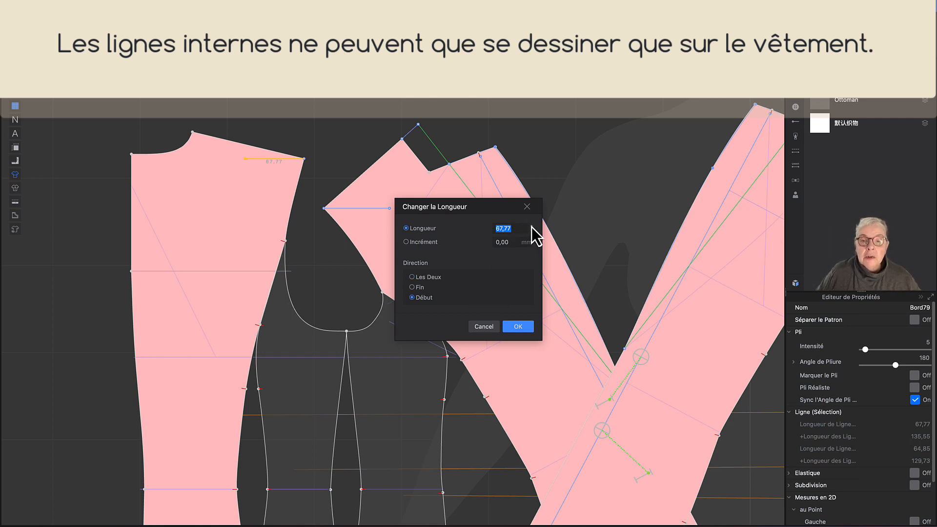
key(Up)
key(Up)
key(Up)
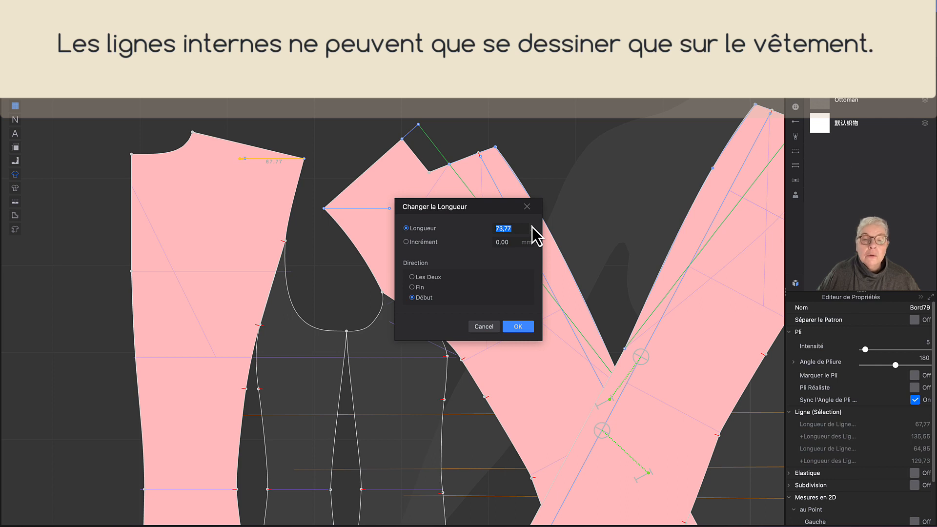
click(412, 287)
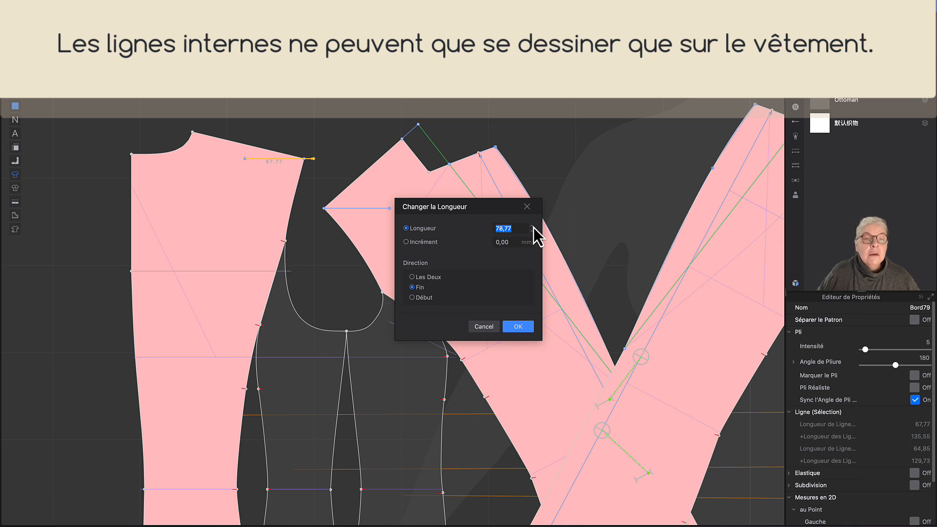
key(Up)
key(Up)
key(Up)
key(Up)
key(Up)
key(Up)
key(Up)
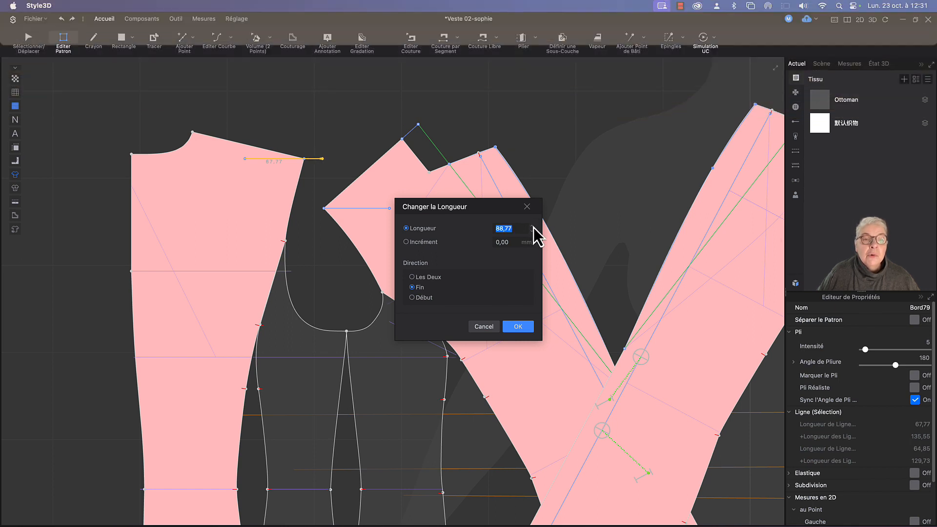
key(Up)
key(Up)
key(Up)
key(Up)
key(Up)
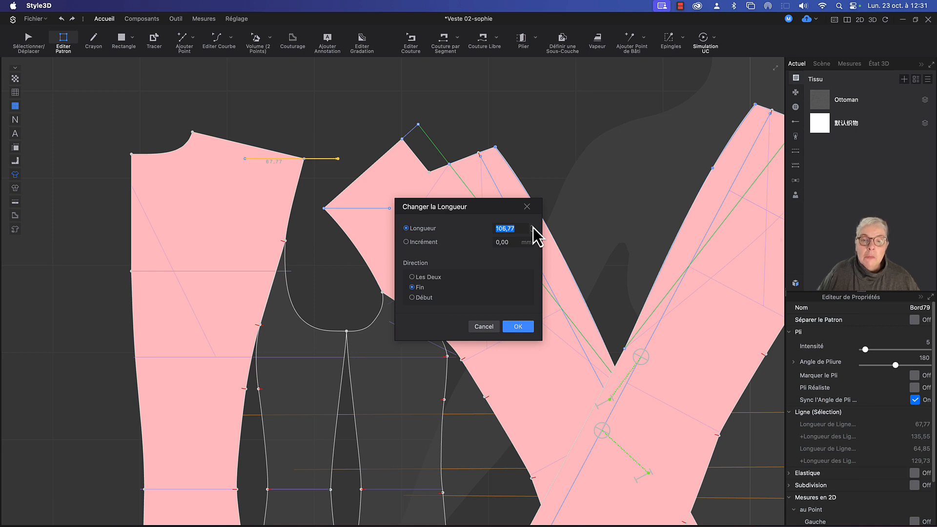
click(511, 328)
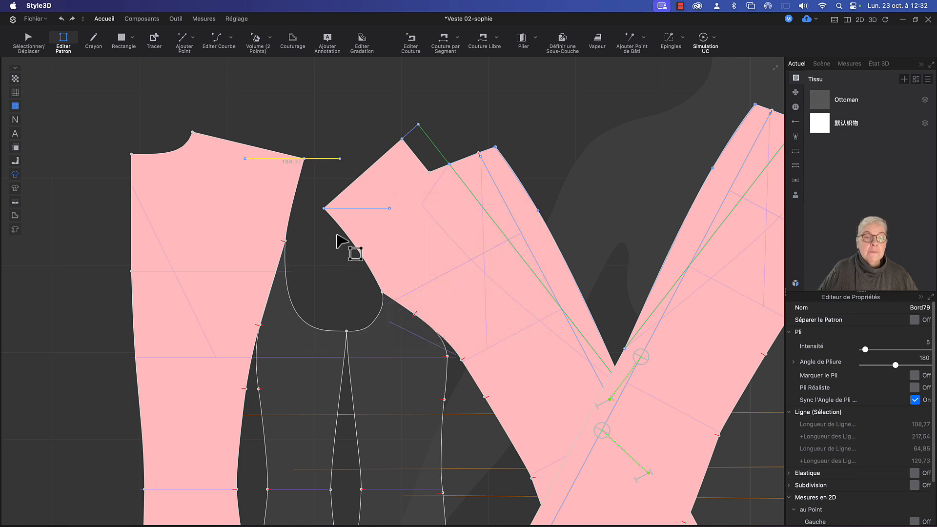
Lengthen the internal line at the front shoulder tip to 96.30 mm in the Fin direction, past the pattern edge.
click(351, 210)
right_click(352, 210)
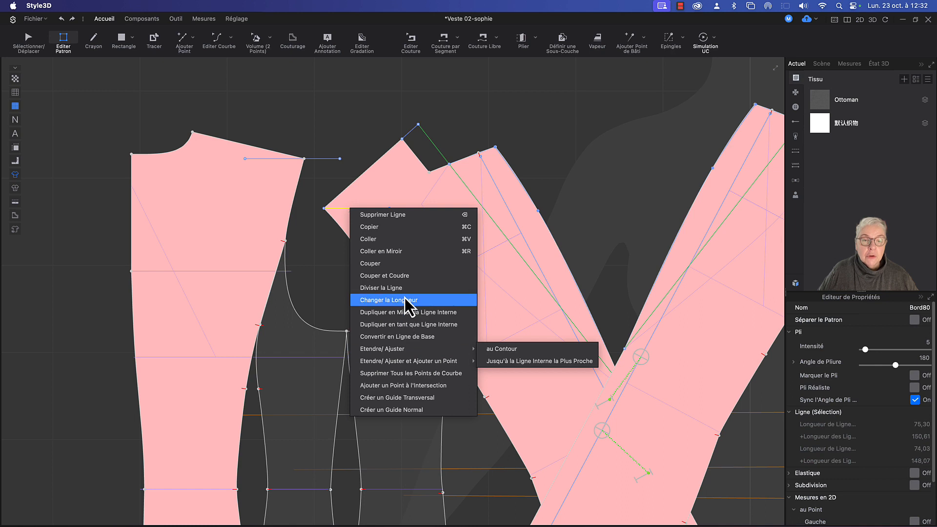
click(409, 303)
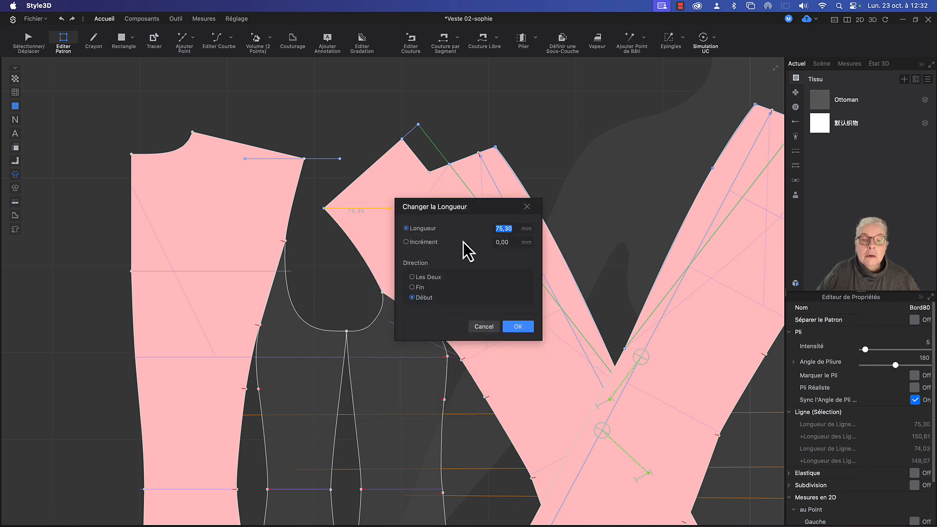
click(412, 287)
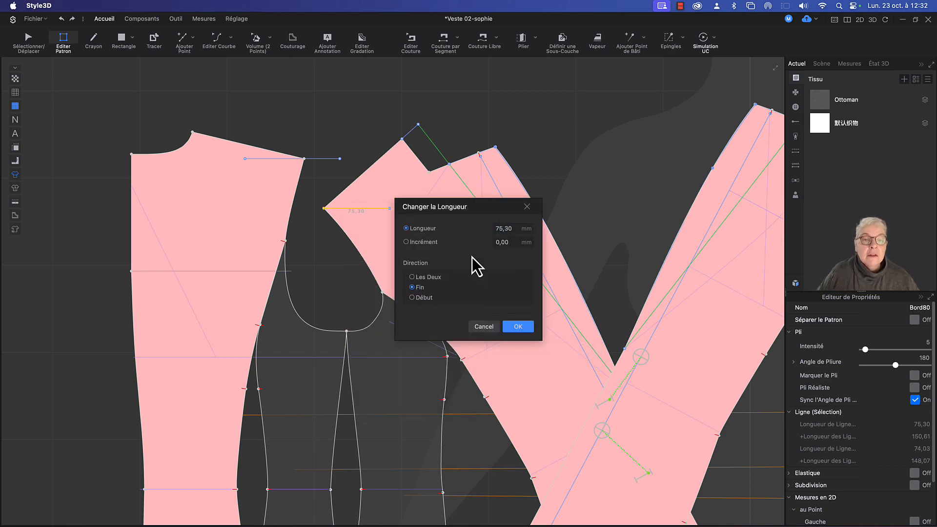
click(533, 227)
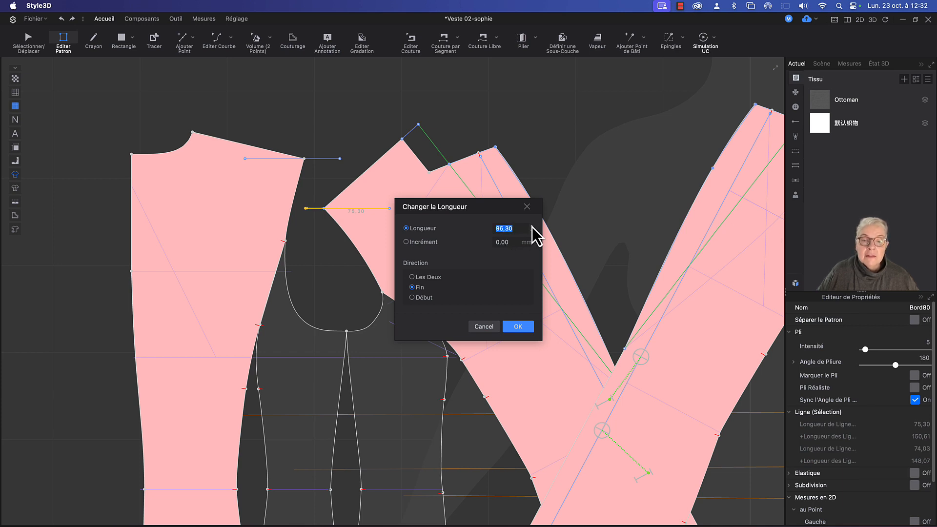
click(518, 326)
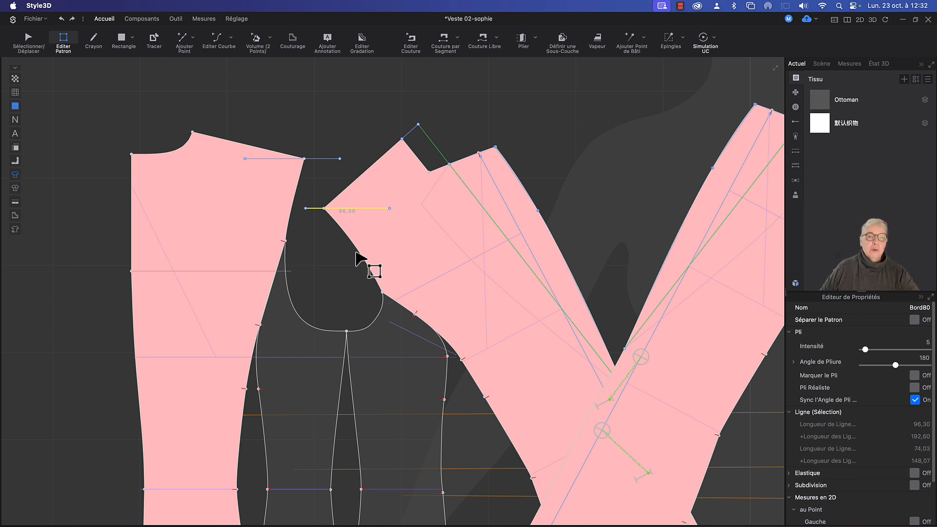
Draw a vertical internal line about 201 mm long on the back and move it into the armhole gap, starting on the extended back shoulder line.
click(93, 40)
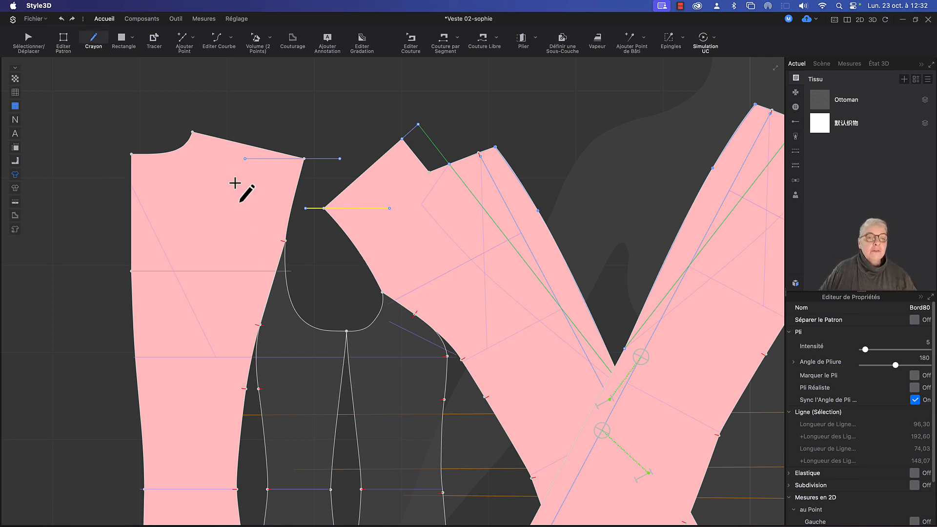
click(208, 152)
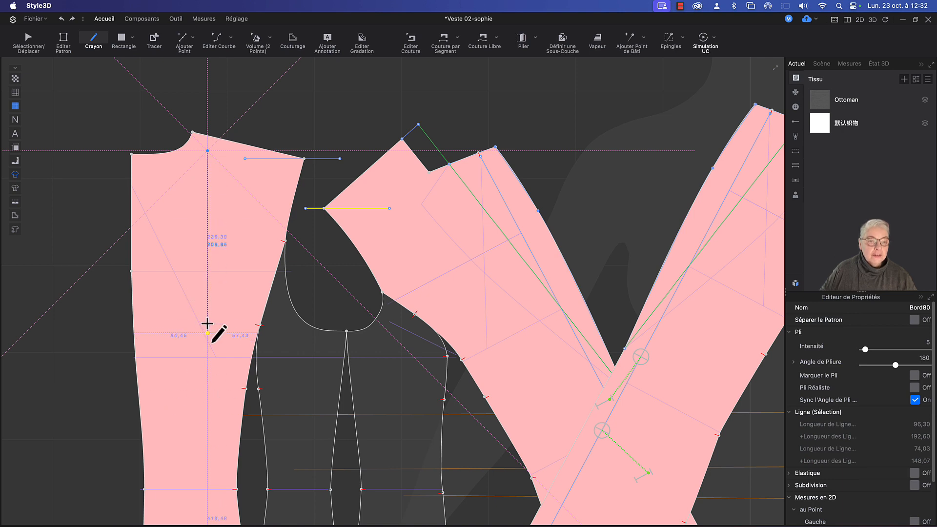
double_click(208, 326)
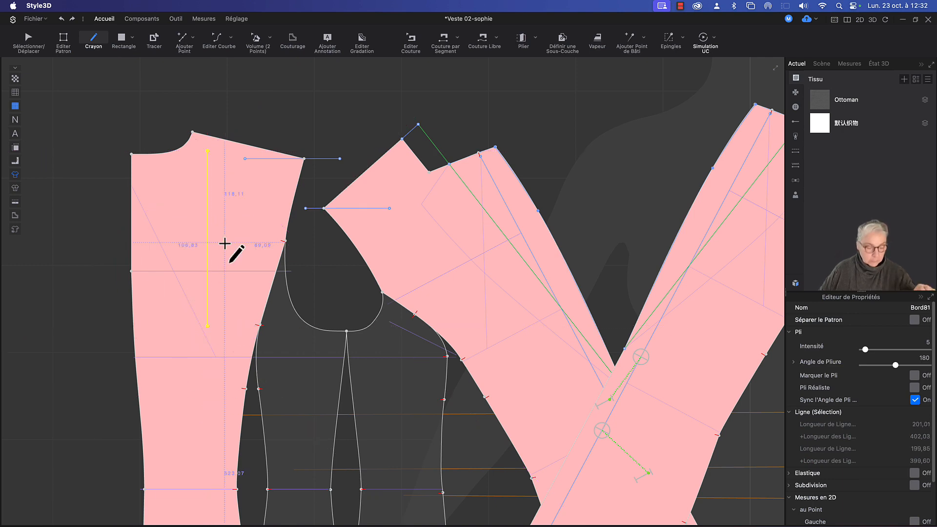
key(z)
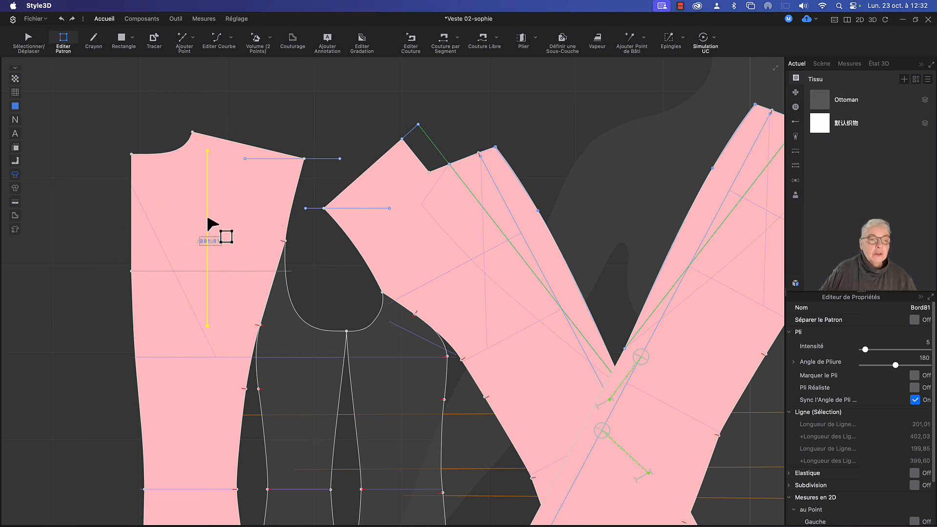
drag(222, 226, 321, 229)
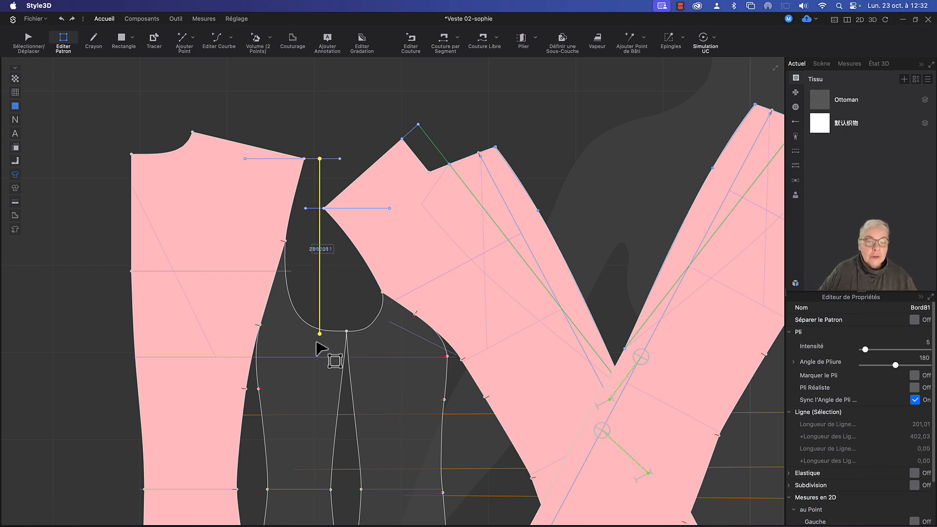
scroll(317, 345, up, 1)
scroll(317, 346, up, 5)
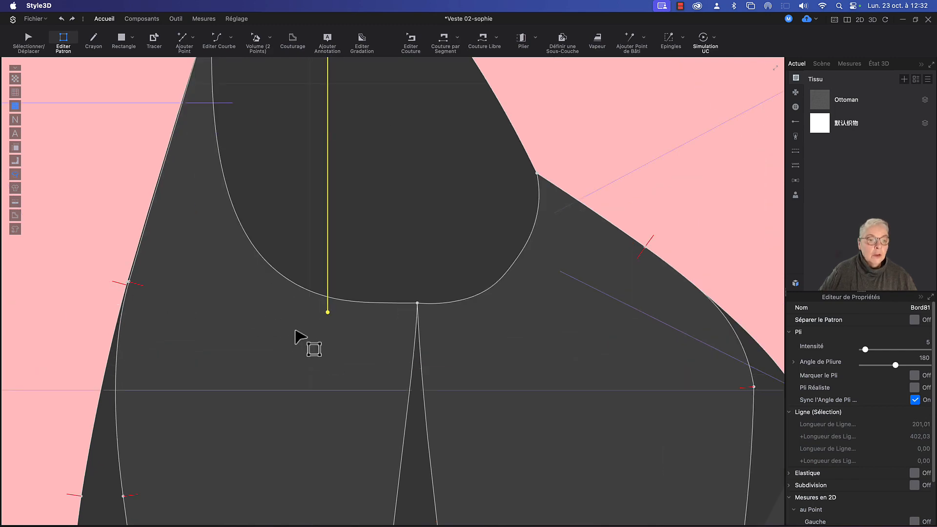
scroll(295, 356, down, 6)
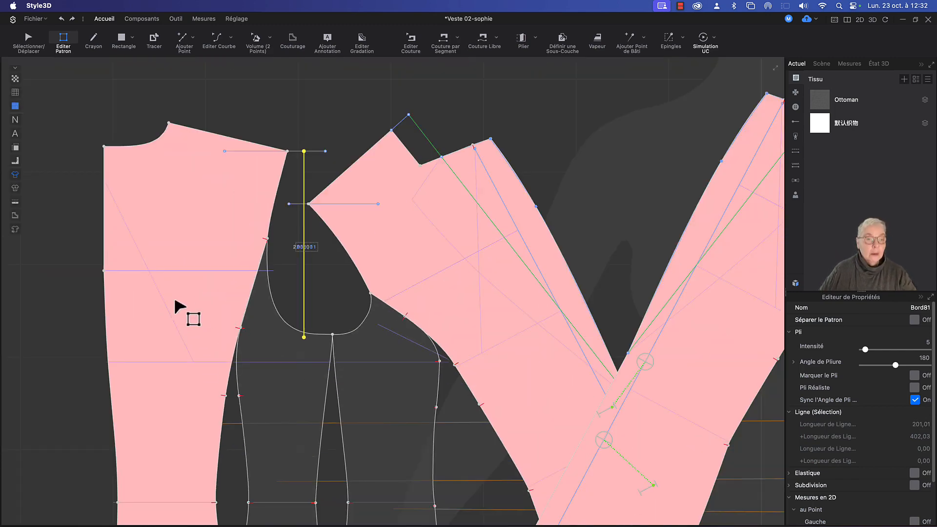
Draw a horizontal internal line about 107.5 mm long on the back and move it to the lowest point of the armhole.
key(h)
click(140, 218)
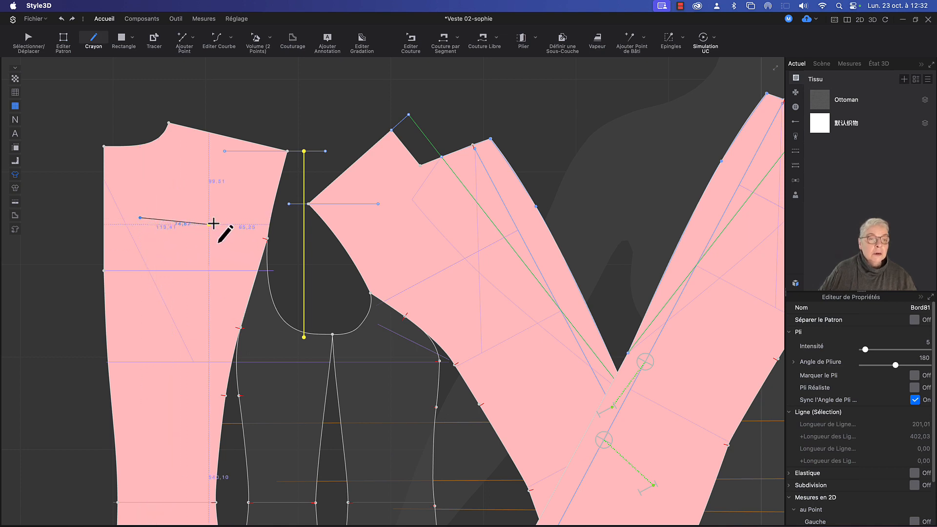
double_click(240, 218)
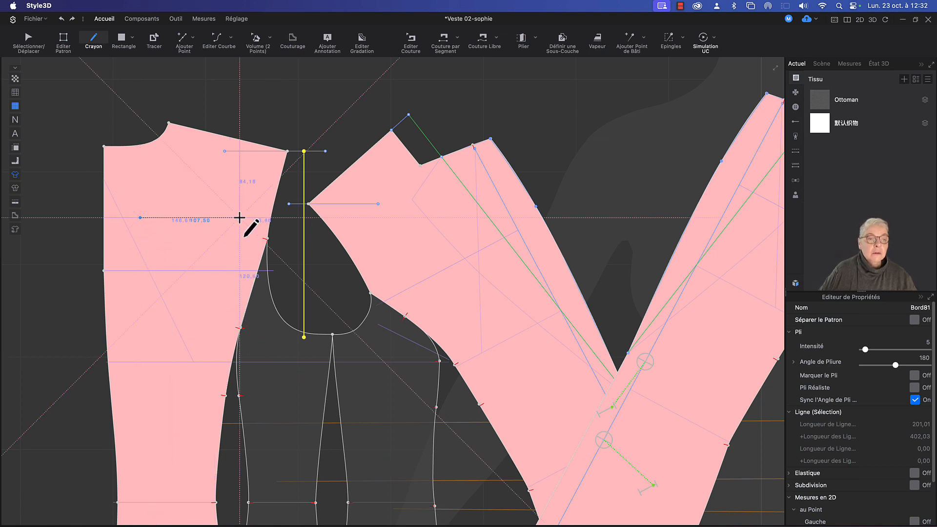
click(39, 49)
click(206, 218)
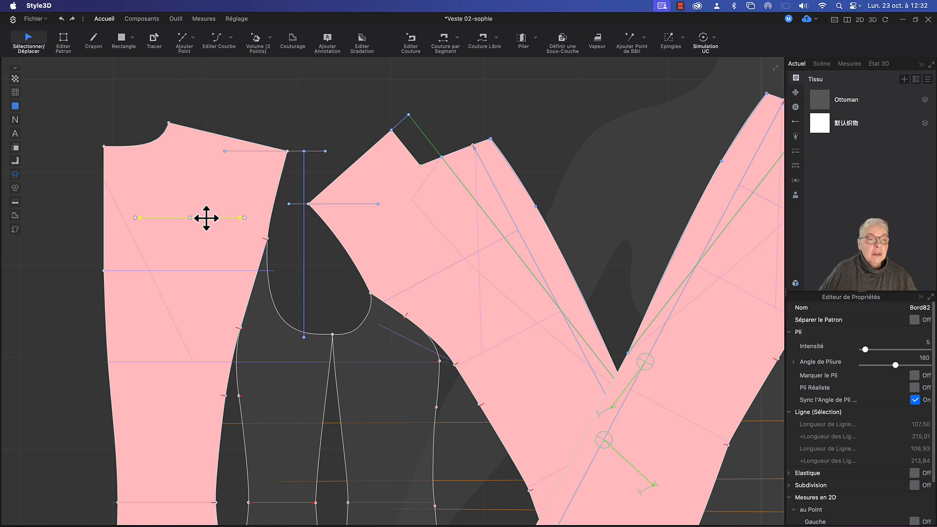
drag(206, 218, 328, 341)
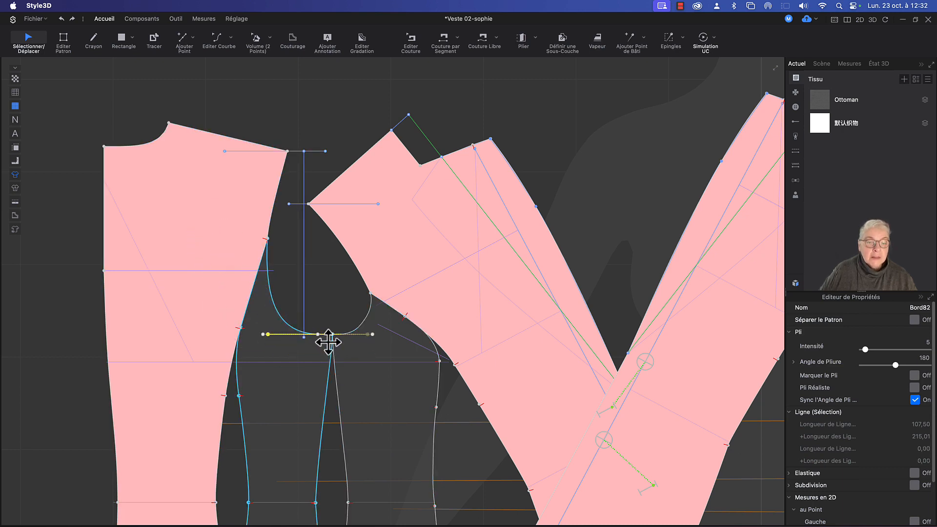
scroll(329, 343, up, 5)
right_click(330, 344)
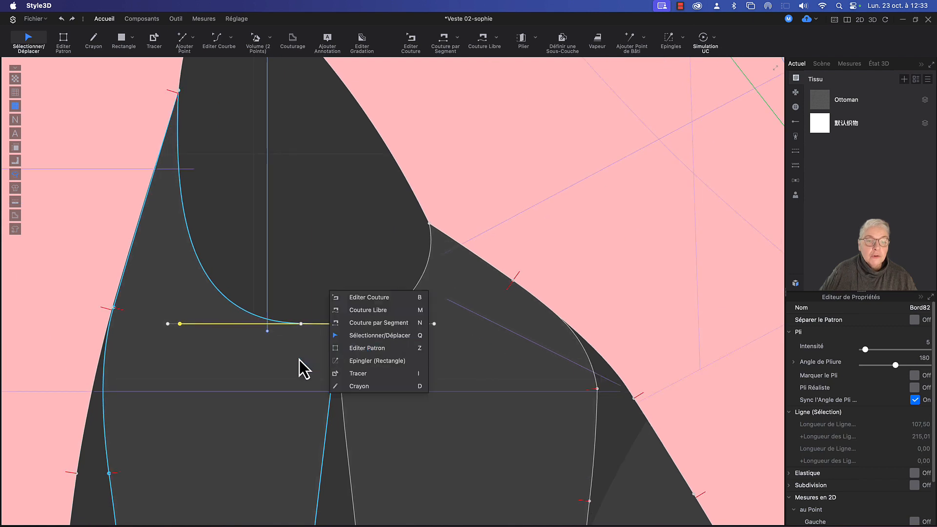
key(Escape)
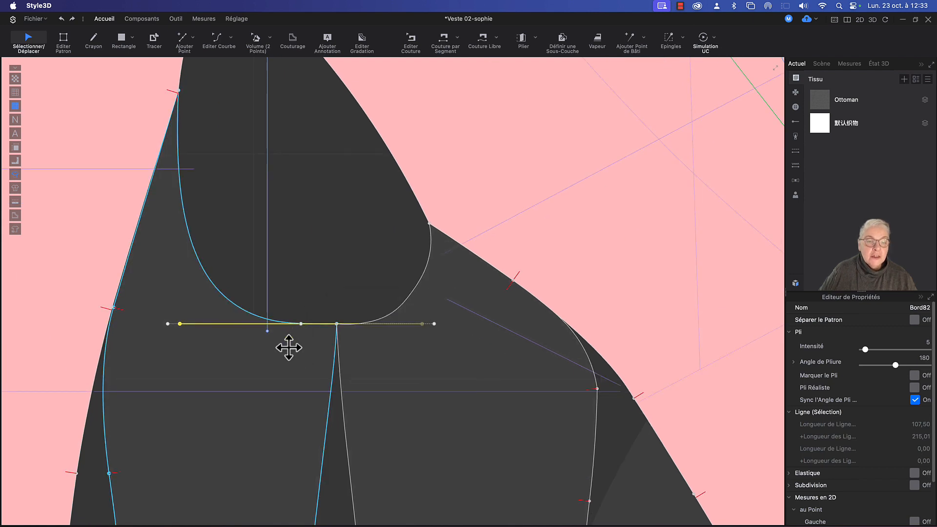
scroll(306, 335, down, 2)
scroll(303, 337, up, 5)
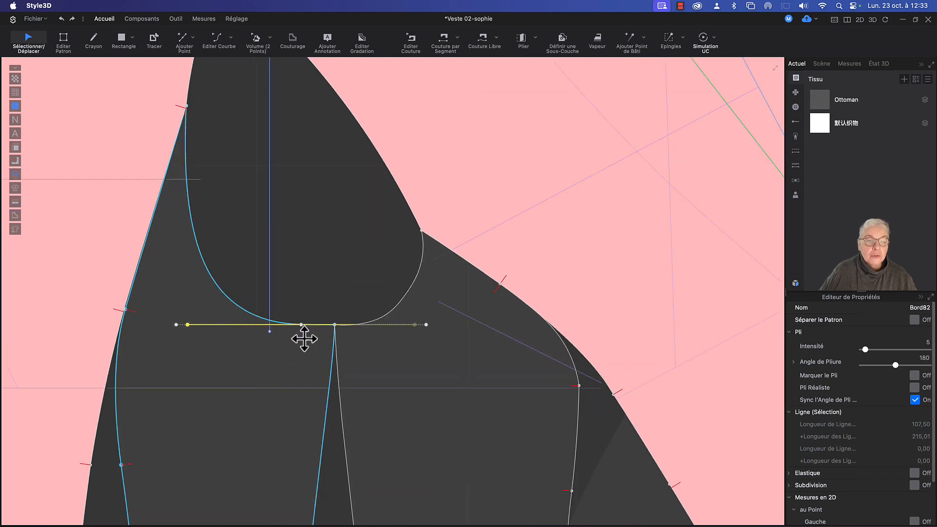
Move the lower end point of the vertical armhole line up onto the horizontal line at the armhole base.
click(249, 279)
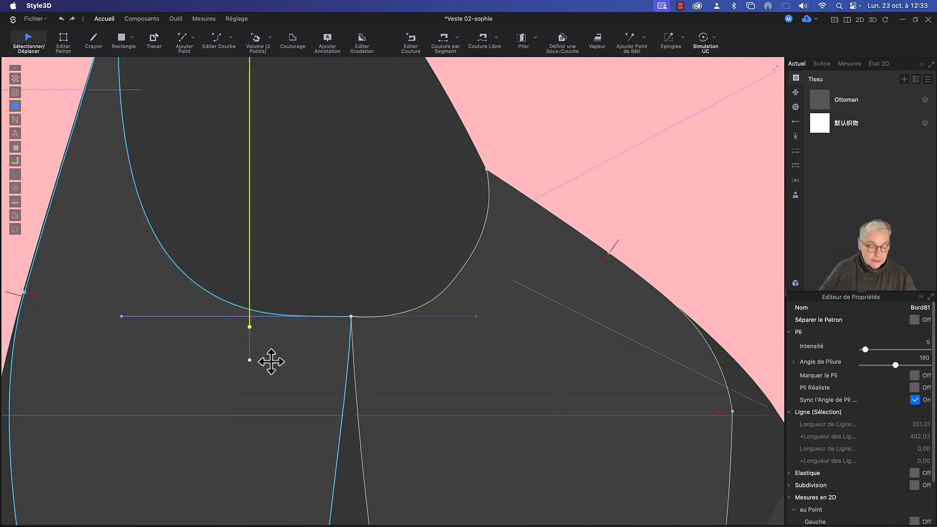
key(z)
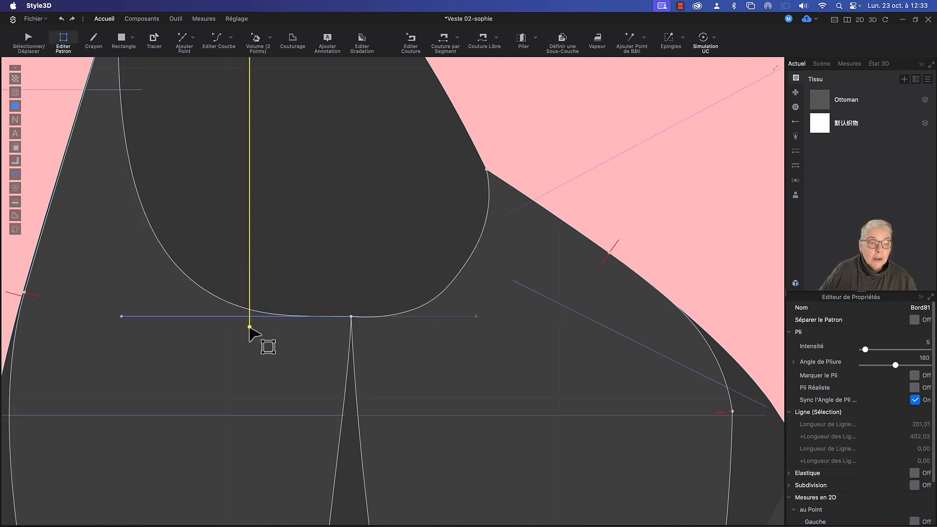
click(276, 254)
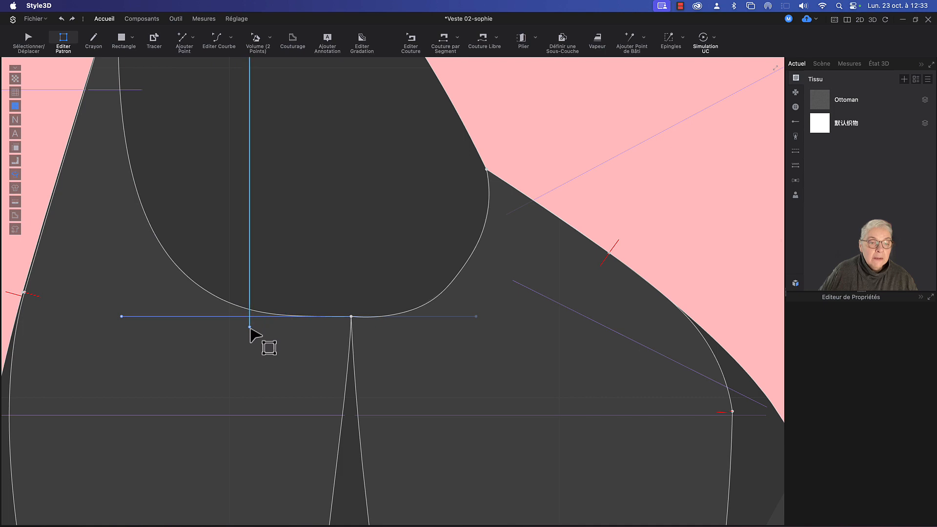
click(250, 327)
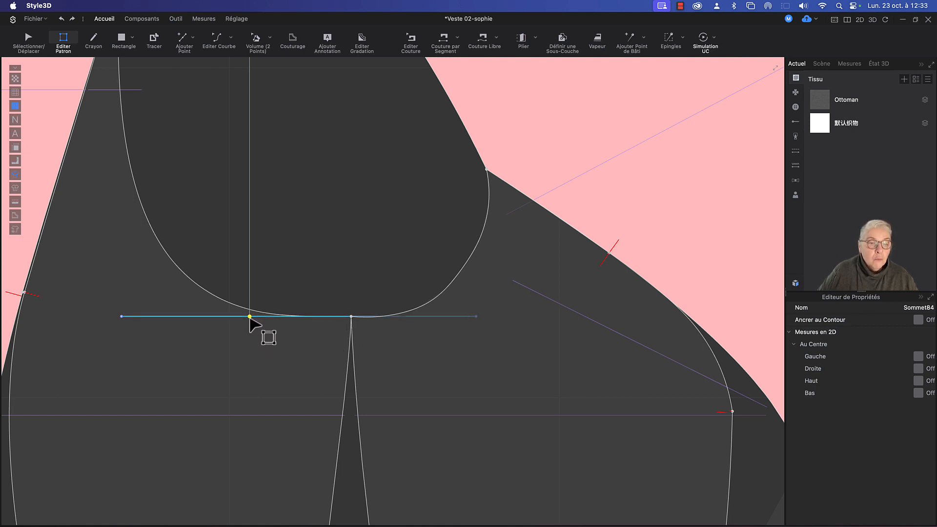
Examine where the vertical armhole line crosses the front shoulder line and meets the back shoulder line.
scroll(304, 215, up, 5)
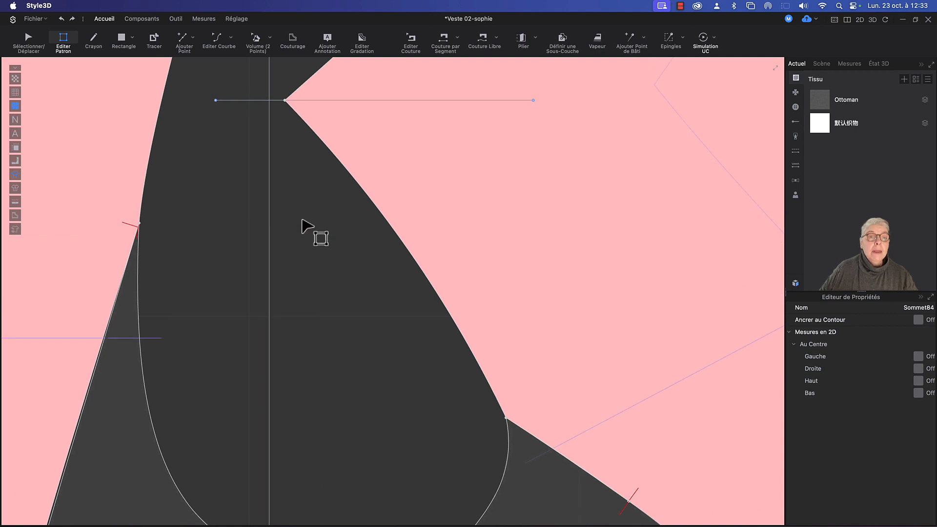
scroll(315, 420, up, 4)
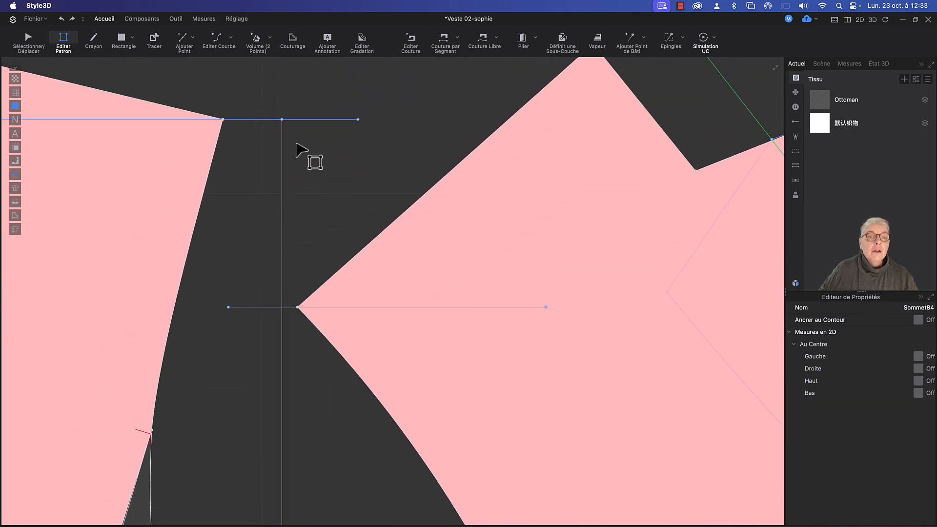
scroll(296, 145, down, 2)
right_click(296, 145)
scroll(278, 153, up, 6)
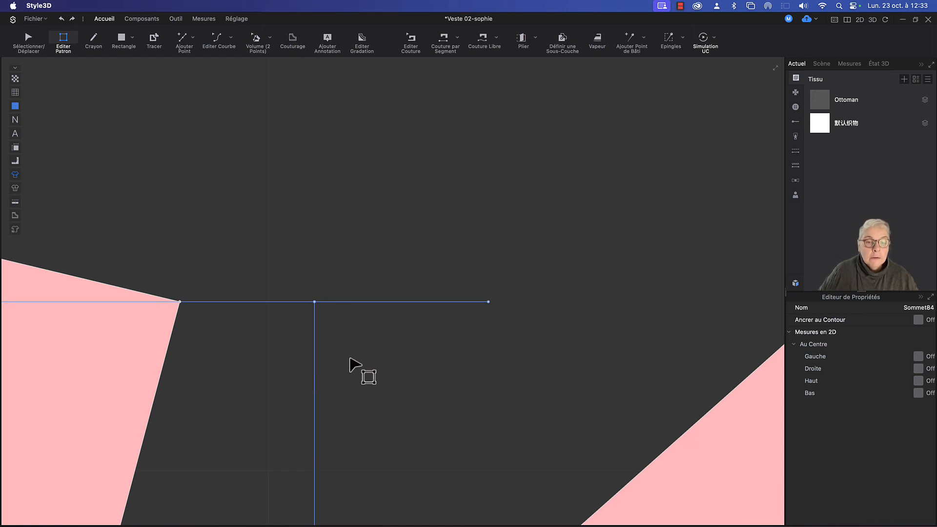
scroll(354, 369, down, 7)
scroll(364, 334, down, 6)
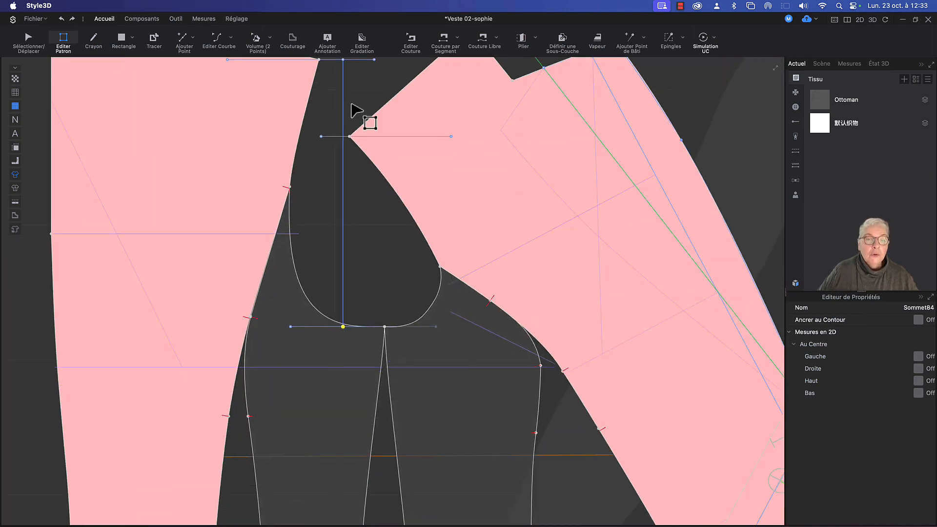
Try to add intersection points to the vertical internal line in the armhole gap.
click(343, 187)
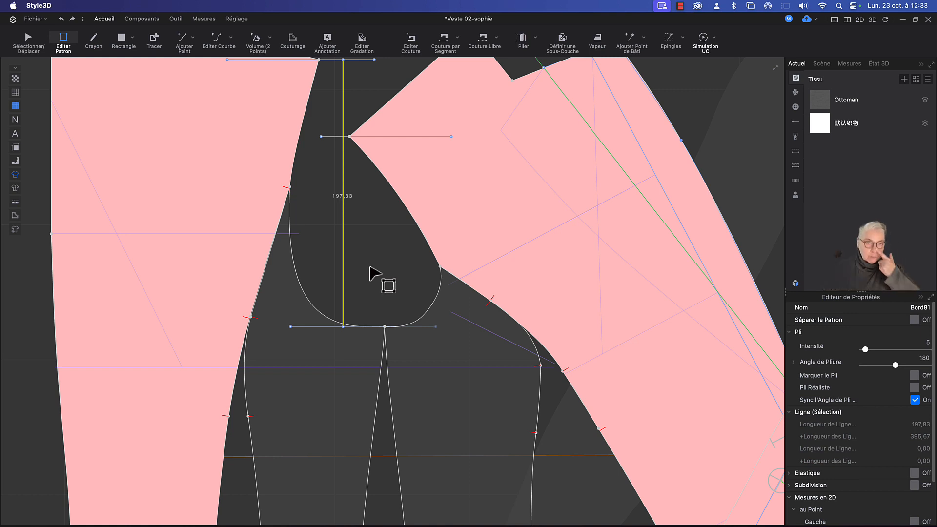
scroll(334, 169, down, 1)
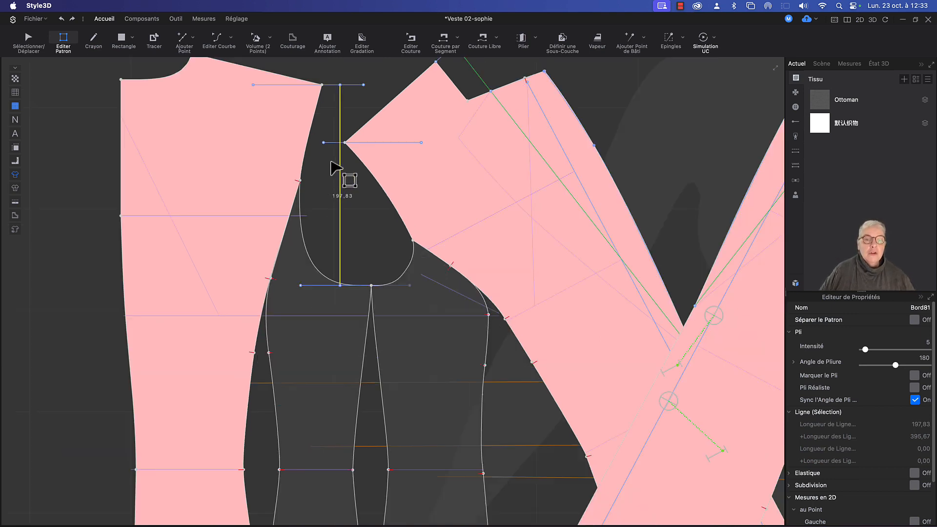
middle_drag(331, 162, 337, 209)
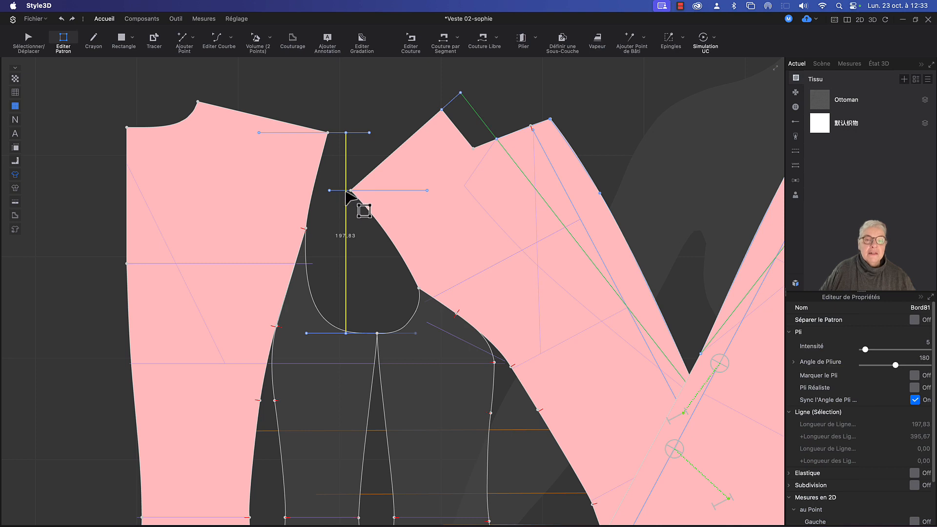
right_click(346, 193)
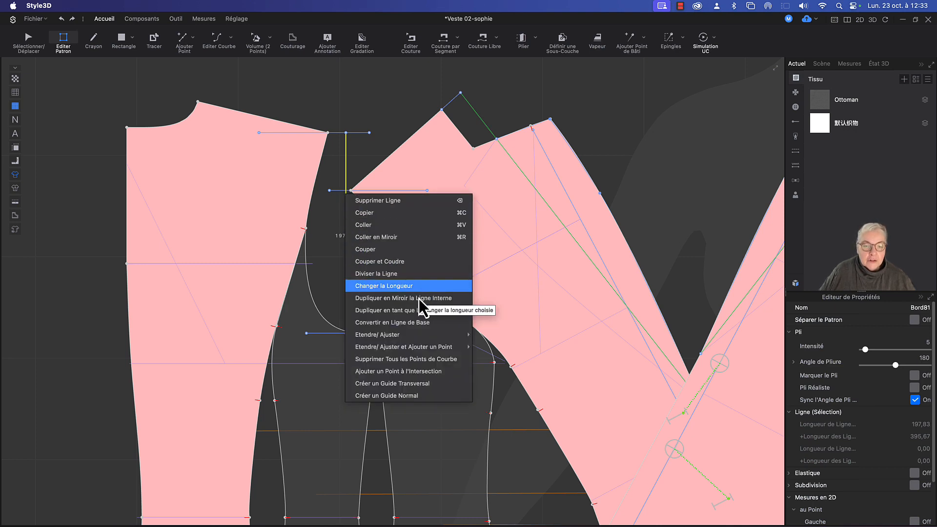
click(429, 372)
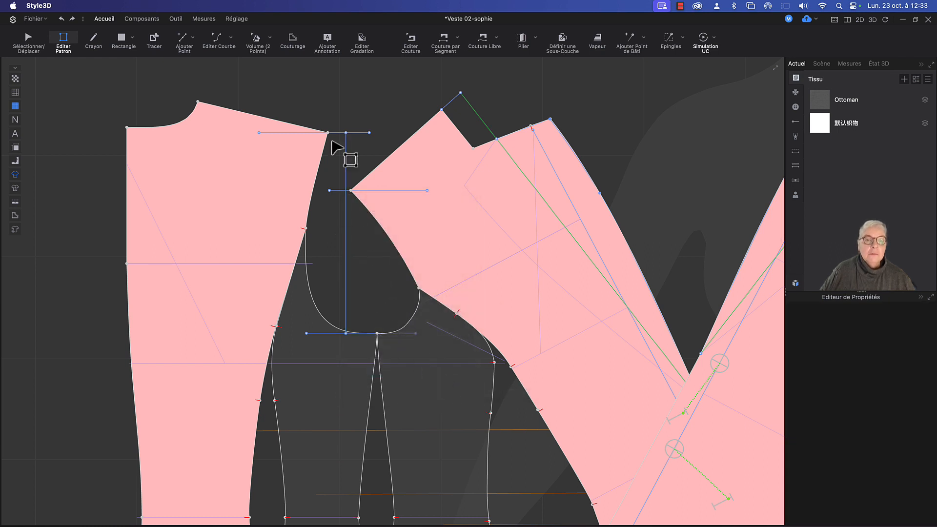
Add a point at the intersection on the horizontal internal line through the front shoulder tip.
click(340, 191)
right_click(342, 193)
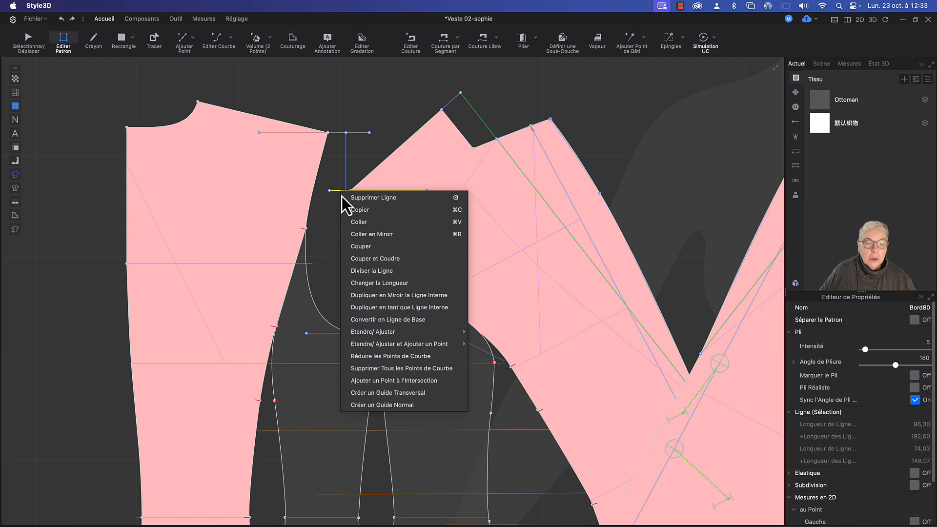
click(391, 380)
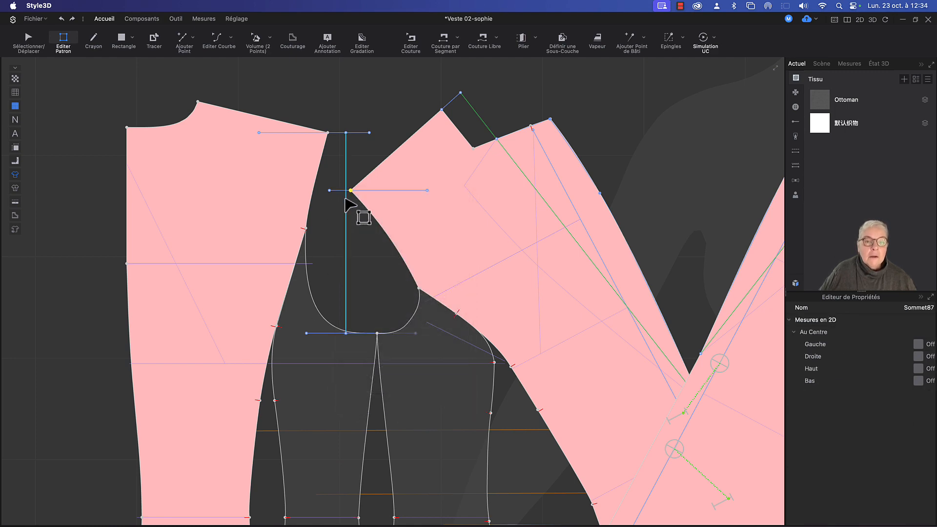
scroll(353, 202, up, 3)
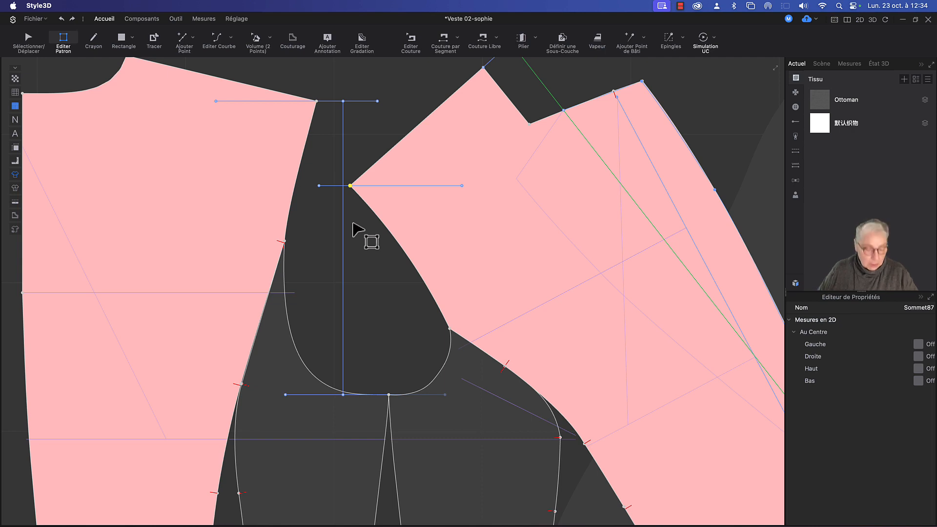
key(Escape)
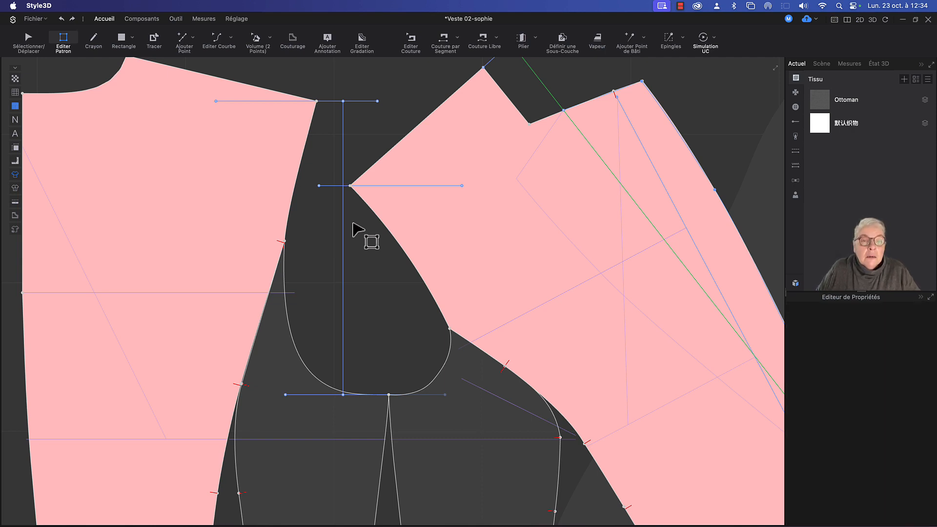
Add a point on the vertical armhole line where it crosses the horizontal line of the front shoulder tip.
click(345, 215)
scroll(348, 203, down, 2)
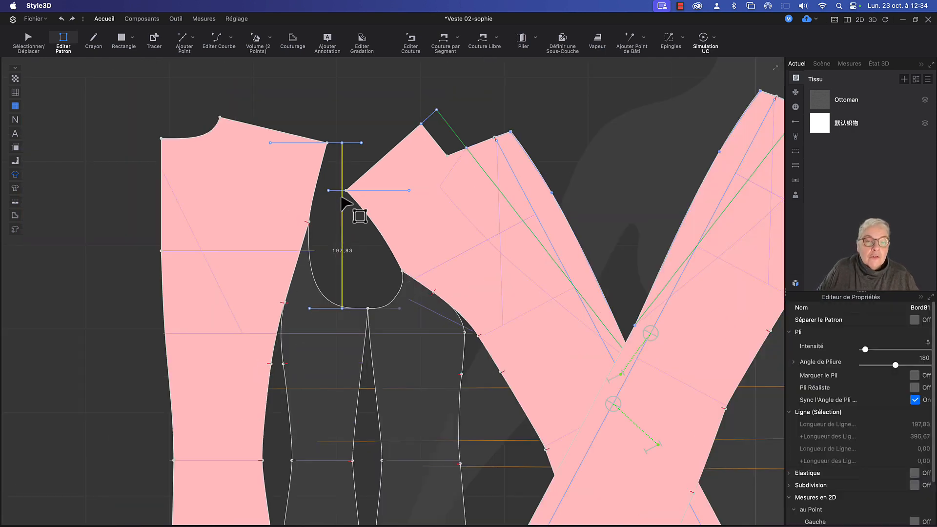
scroll(348, 209, up, 2)
scroll(341, 215, up, 3)
key(x)
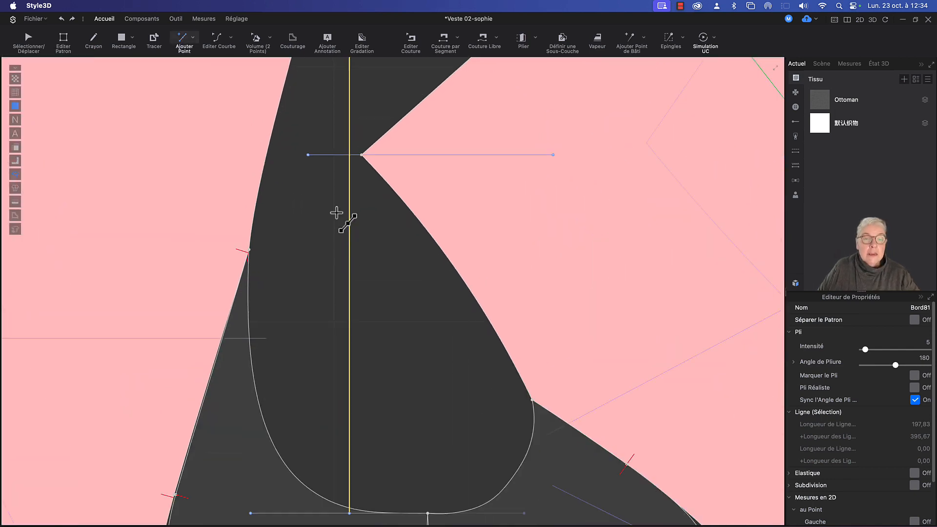
click(349, 155)
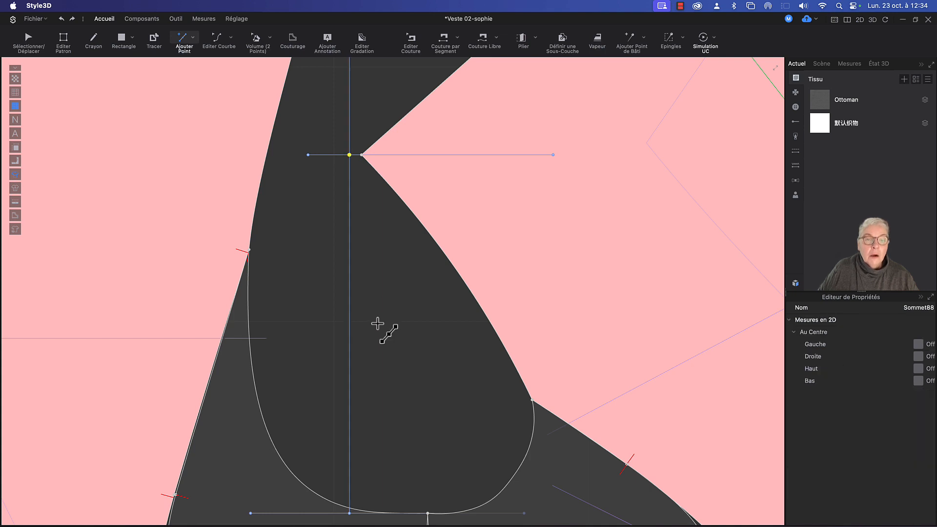
Measure the two segments of the vertical armhole line, below and above the front shoulder level.
key(z)
click(350, 337)
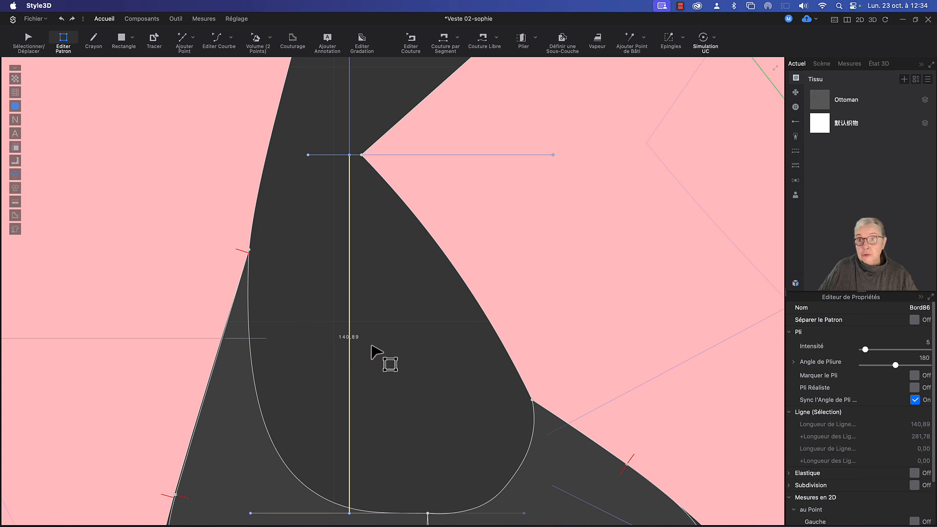
scroll(384, 343, up, 5)
click(361, 173)
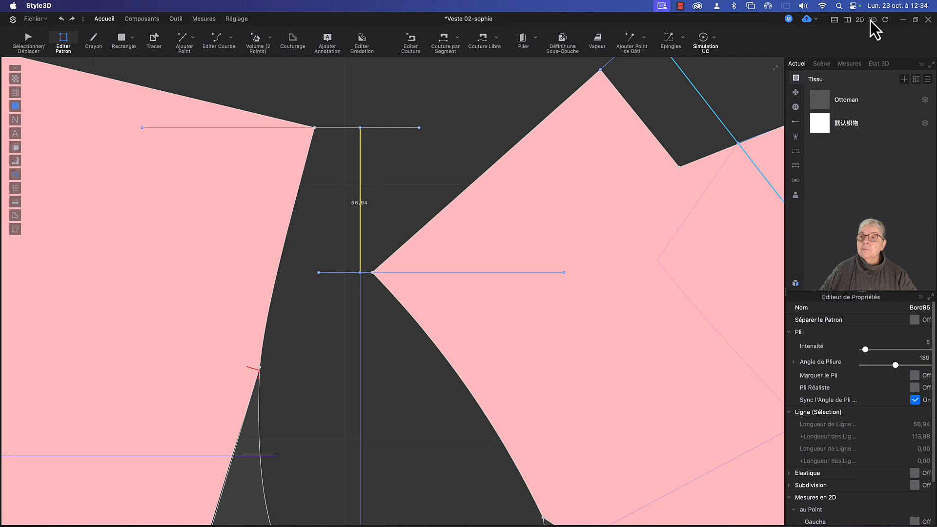
Show the pattern beside the 3D garment, view the shoulder from the side and recheck the lower segment of the vertical armhole line.
click(850, 21)
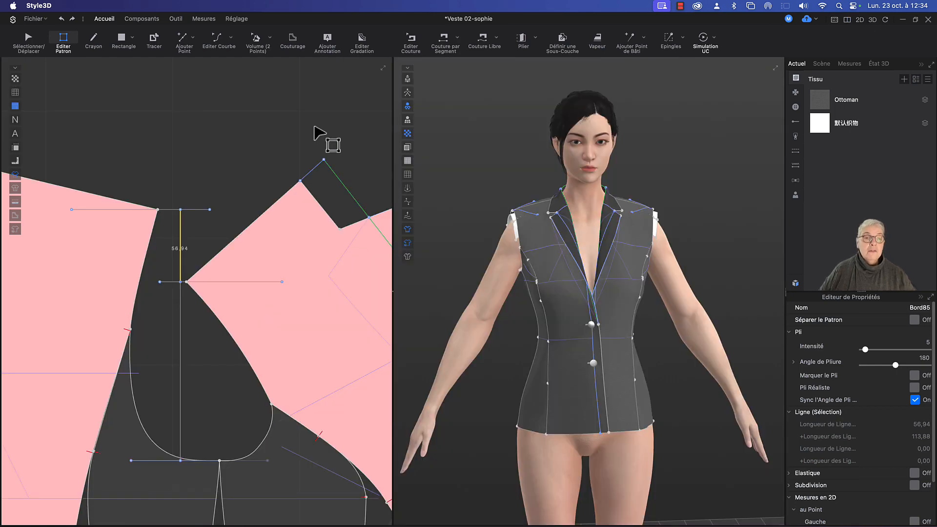
right_drag(448, 150, 566, 195)
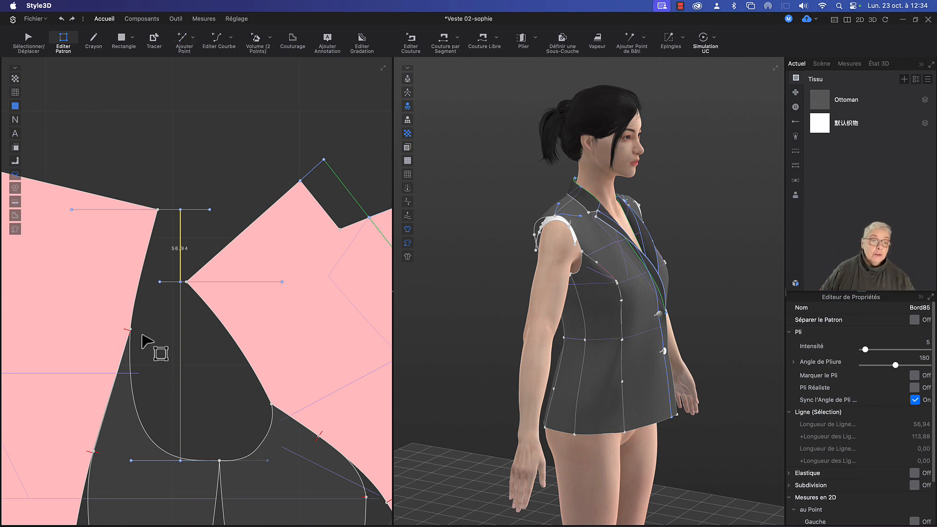
click(204, 383)
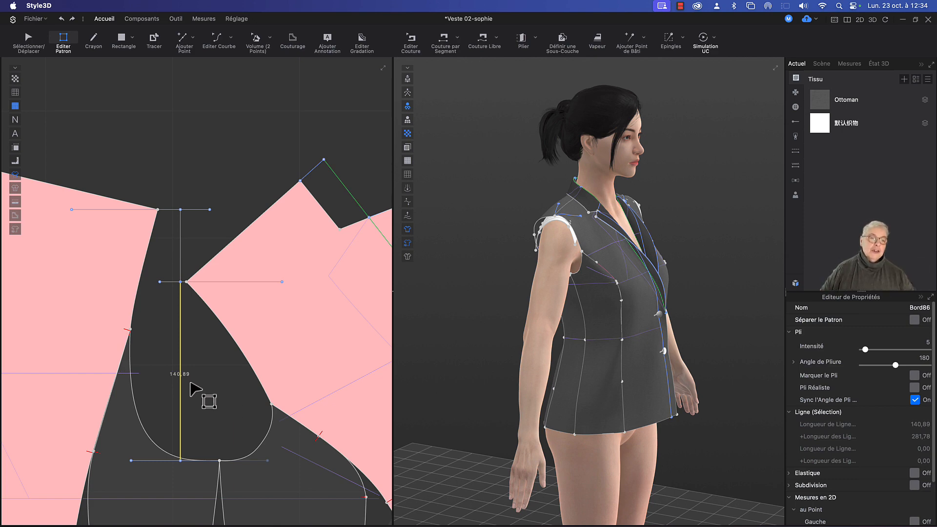
middle_drag(202, 174, 245, 108)
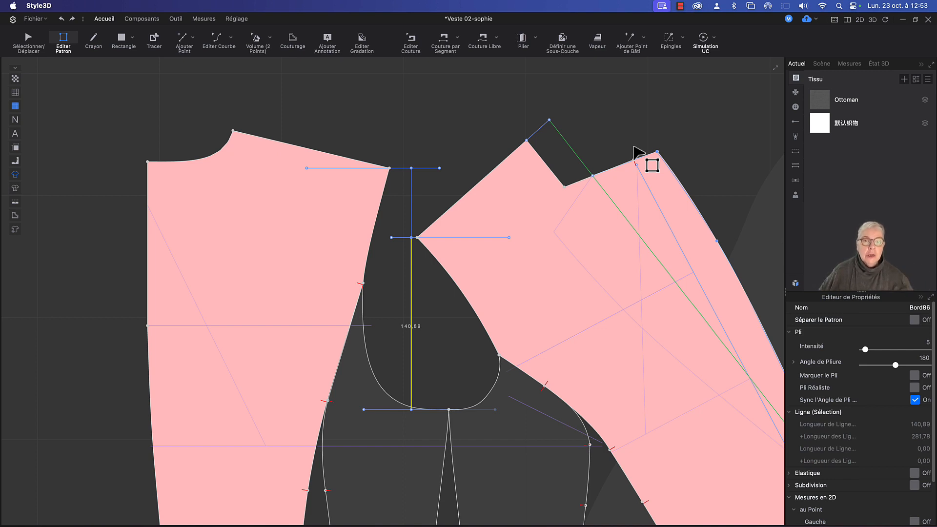
Draw an internal rectangle about 113 by 140 mm around the armhole, from the front shoulder level down to the armhole base.
click(132, 37)
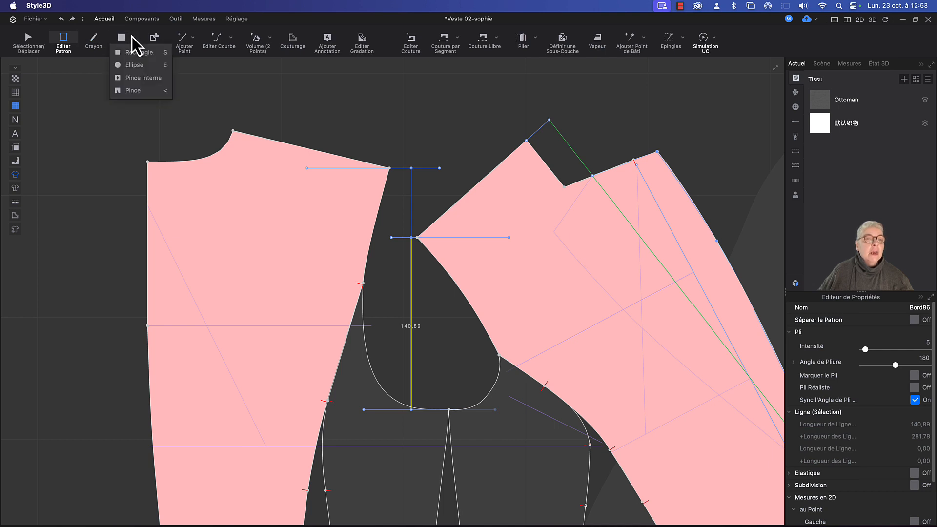
click(138, 53)
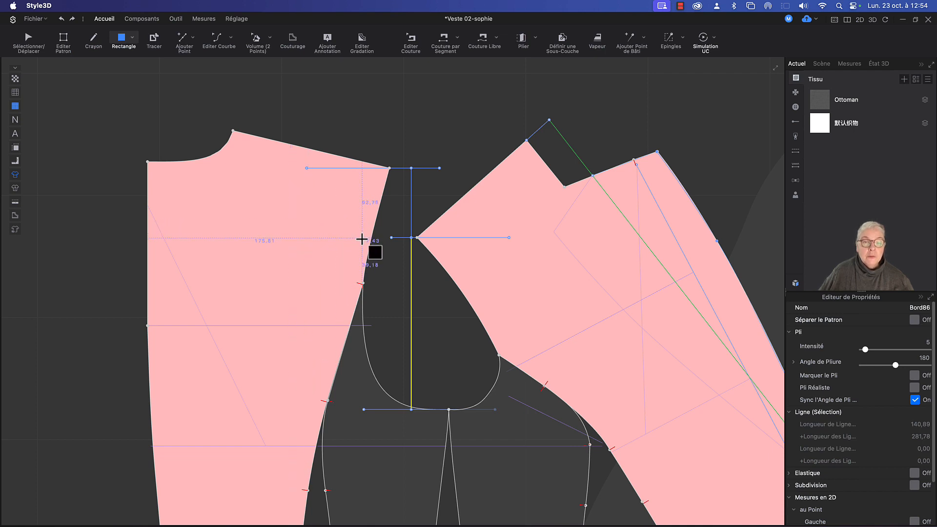
drag(362, 239, 500, 410)
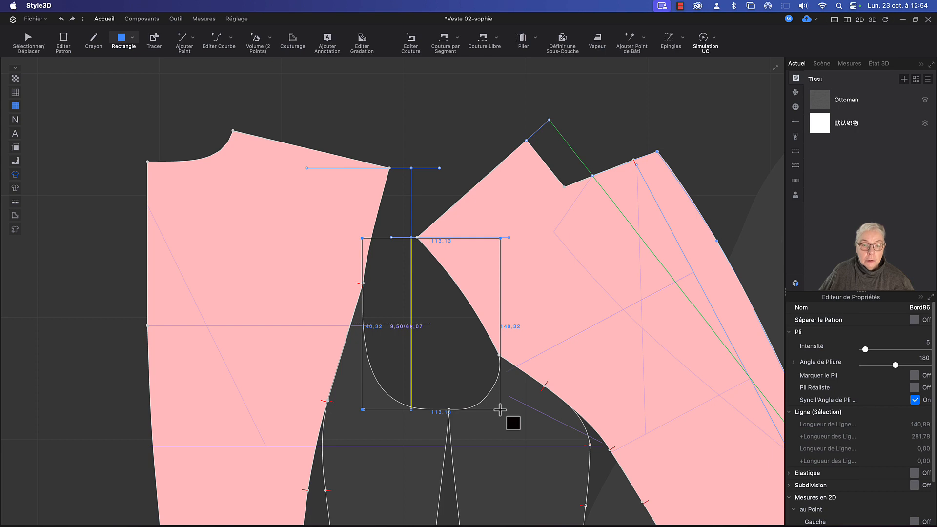
drag(500, 410, 500, 410)
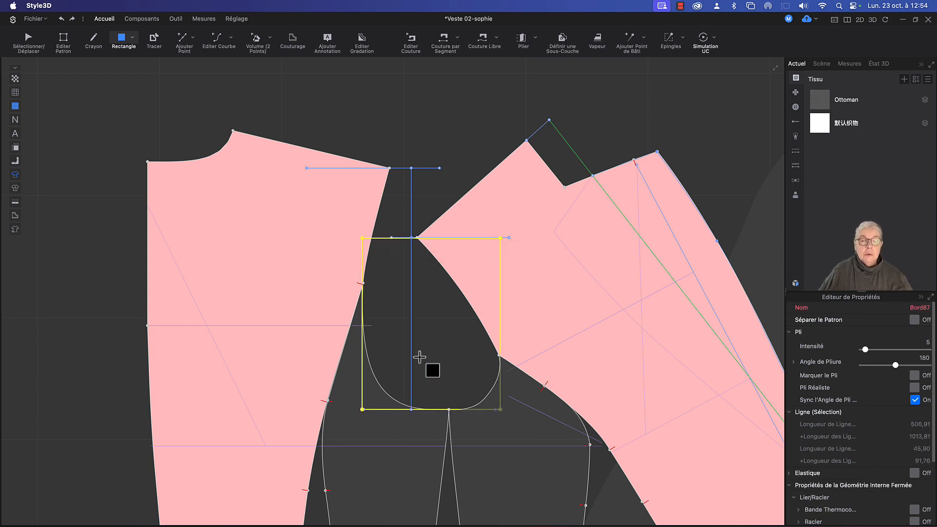
Select the armhole rectangle and the vertical line one after the other to check them as separate internal shapes.
scroll(406, 358, down, 5)
scroll(354, 291, down, 2)
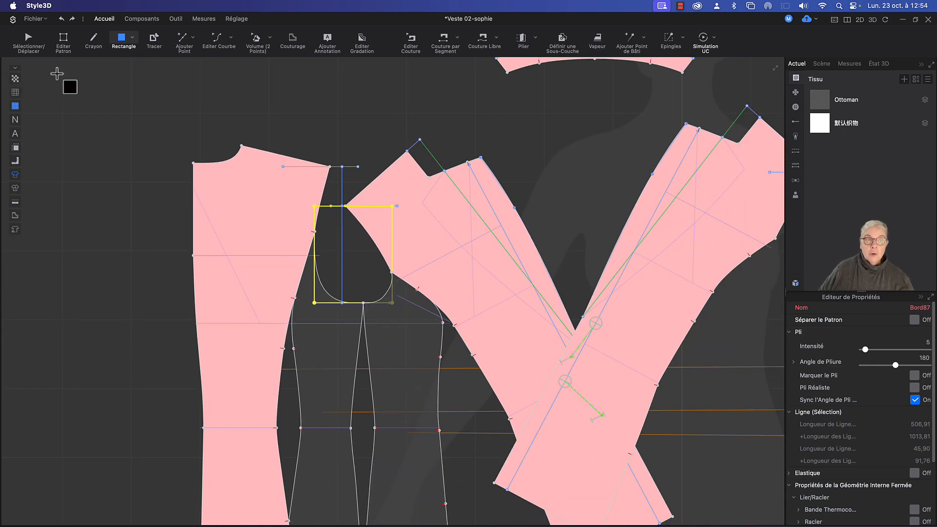
click(29, 40)
click(306, 221)
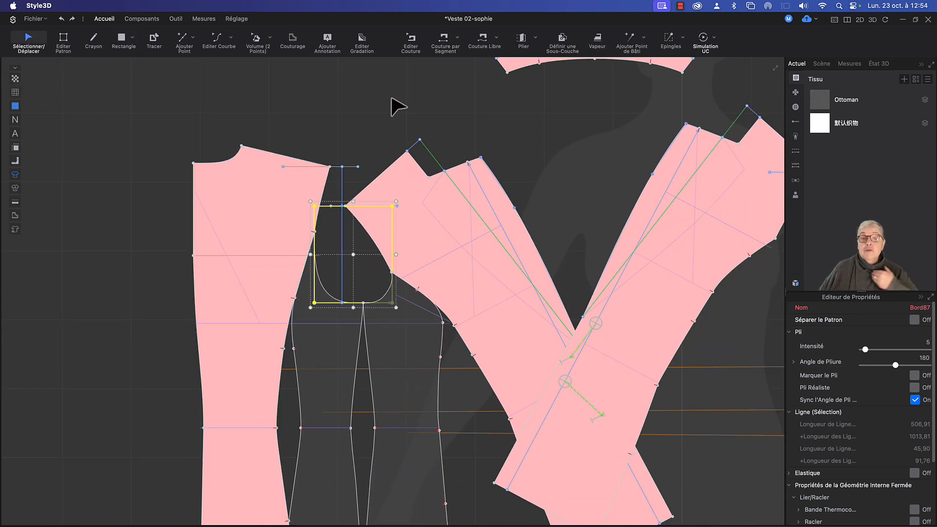
click(356, 122)
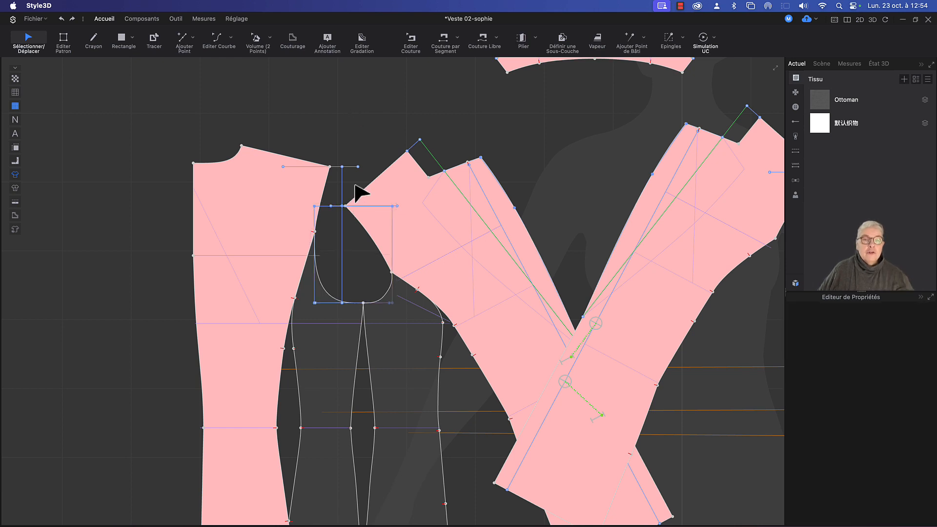
click(342, 183)
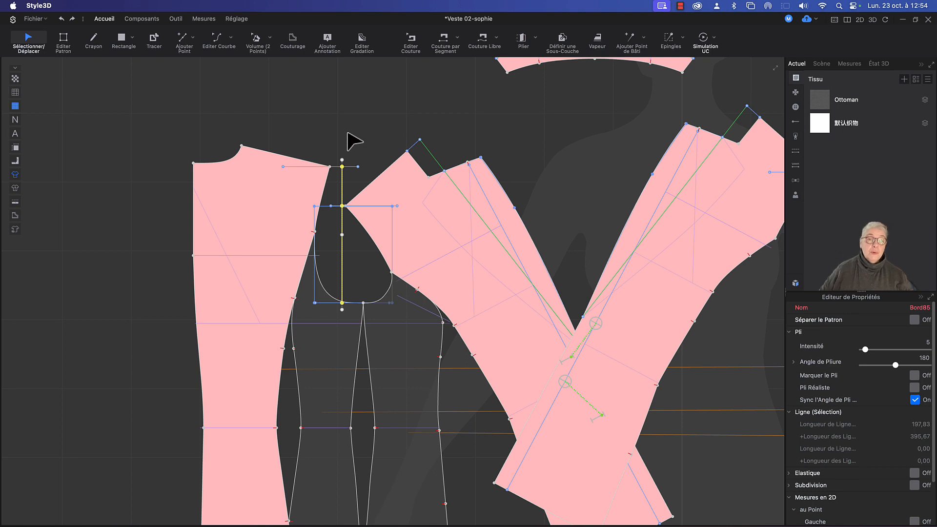
Narrow the armhole rectangle slightly by moving its back-side edge onto the armhole curve.
click(313, 295)
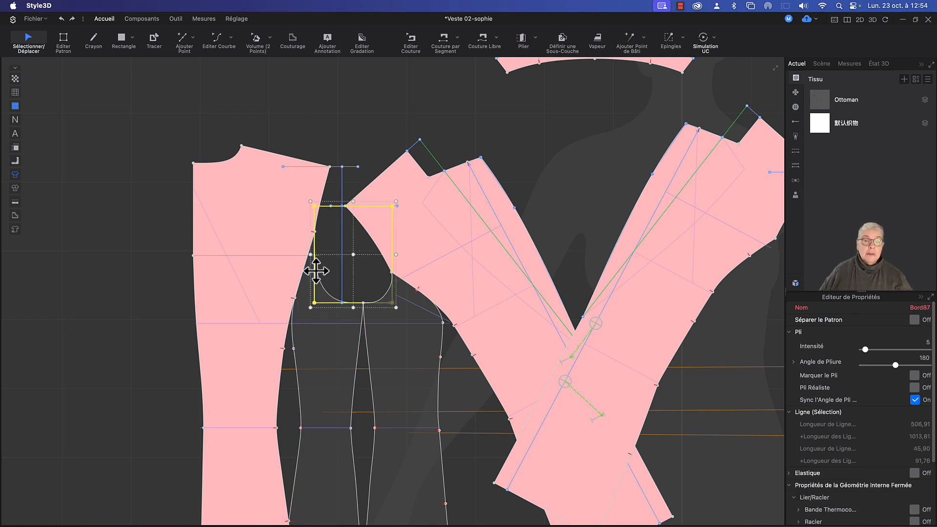
scroll(317, 250, up, 10)
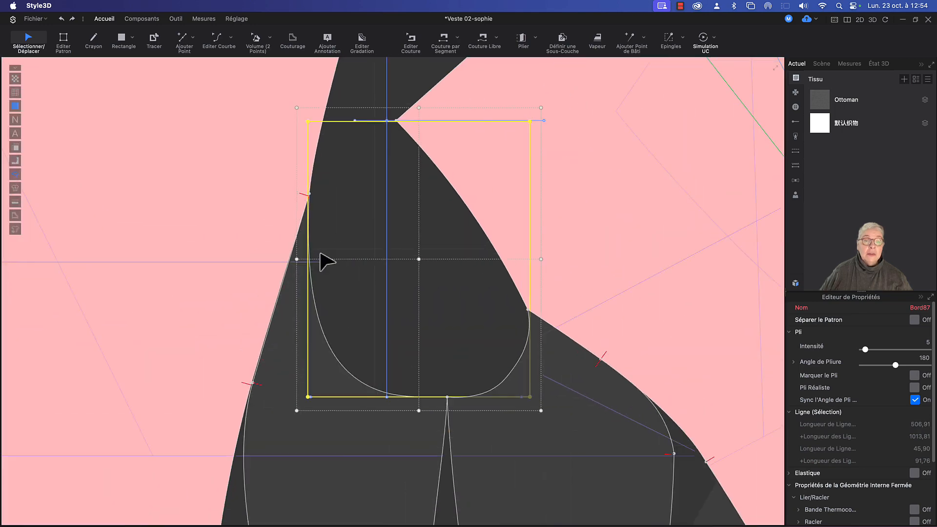
scroll(339, 317, up, 5)
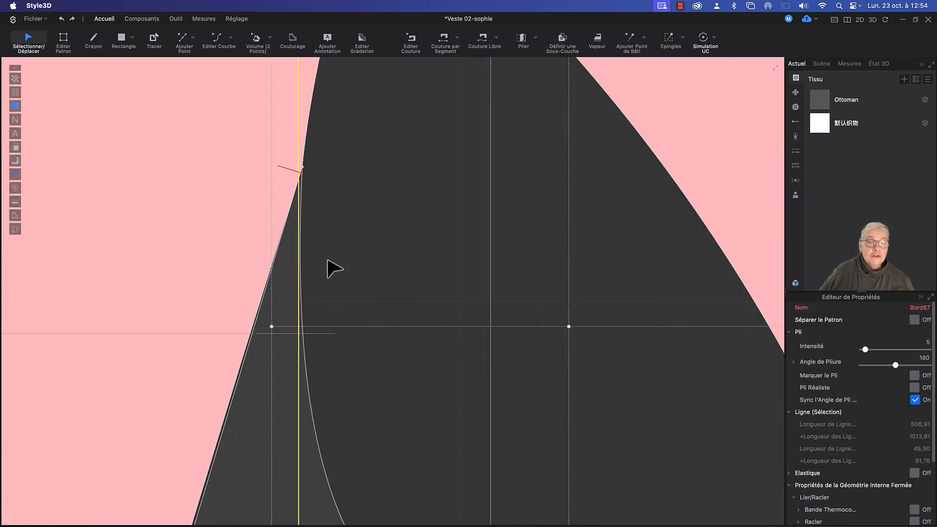
click(272, 327)
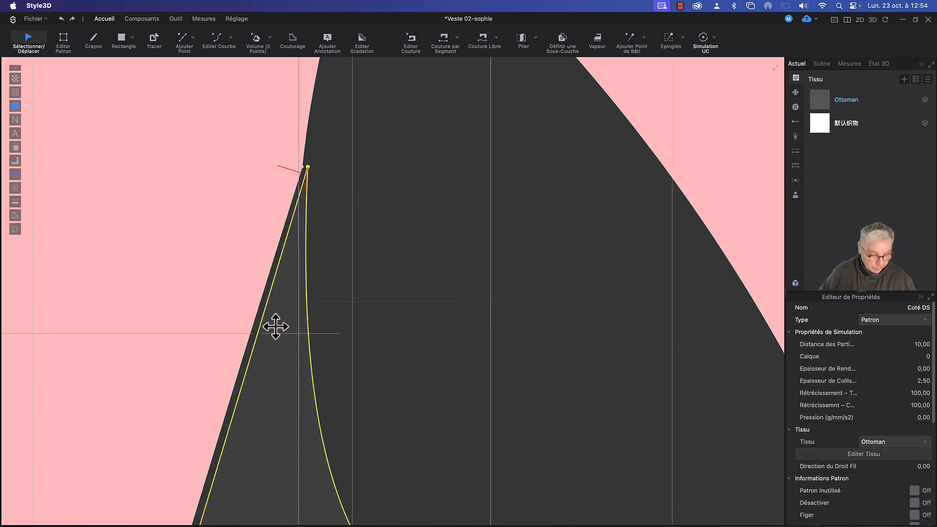
click(368, 317)
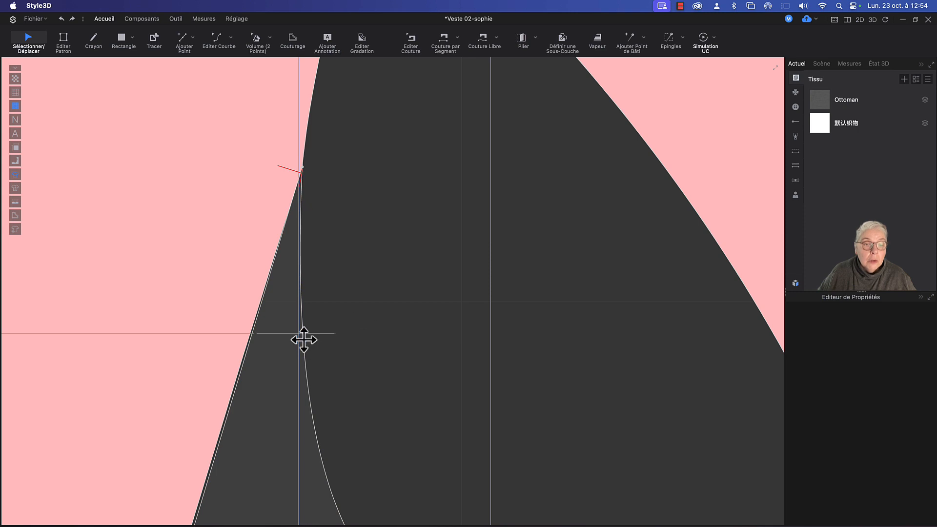
click(300, 373)
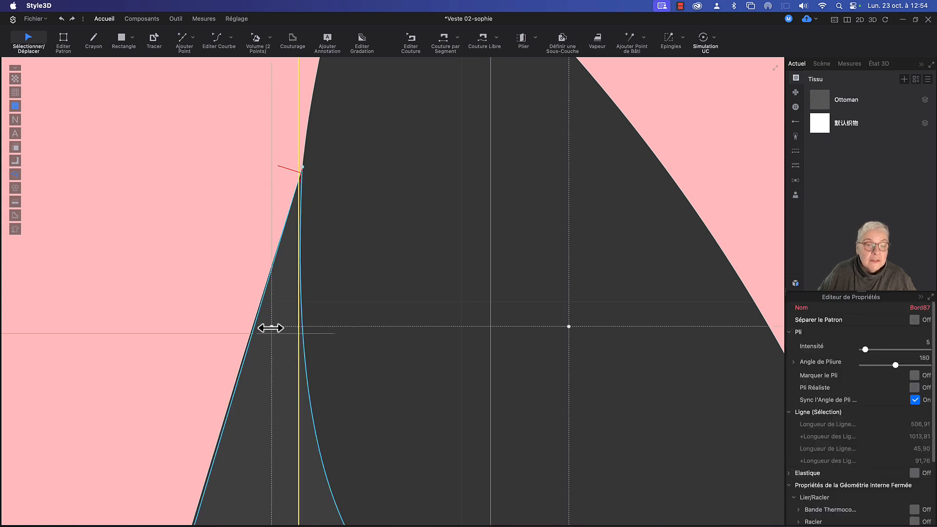
drag(271, 328, 275, 328)
Narrow the armhole rectangle to about 112 mm by moving its front-side edge onto the front armhole curve, and check its base against the armhole bottom.
scroll(354, 259, down, 3)
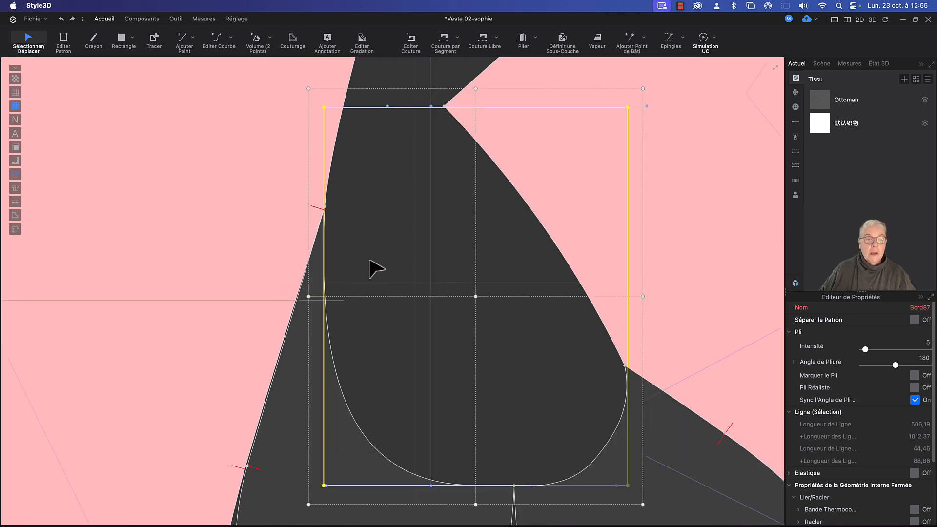
scroll(369, 261, down, 4)
middle_drag(376, 262, 347, 264)
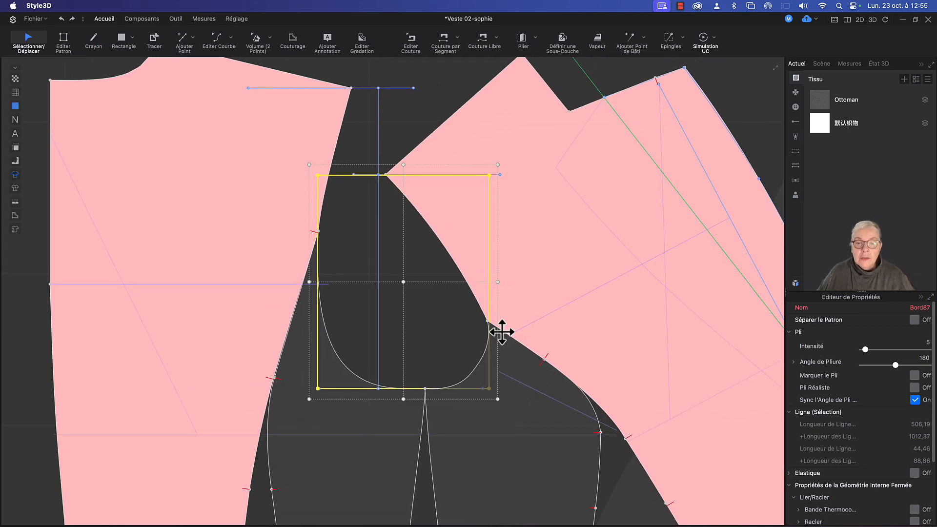
scroll(501, 332, down, 2)
scroll(502, 330, up, 8)
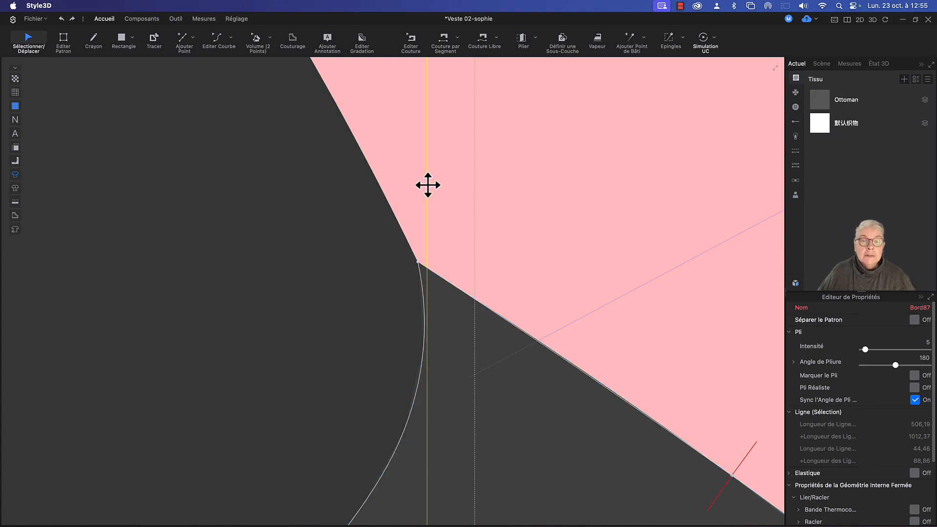
scroll(365, 330, down, 2)
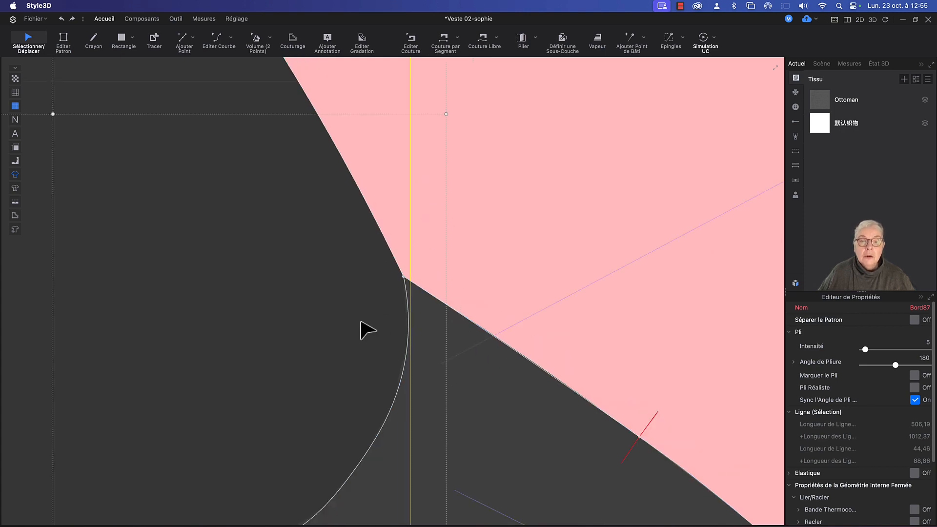
middle_drag(361, 322, 363, 323)
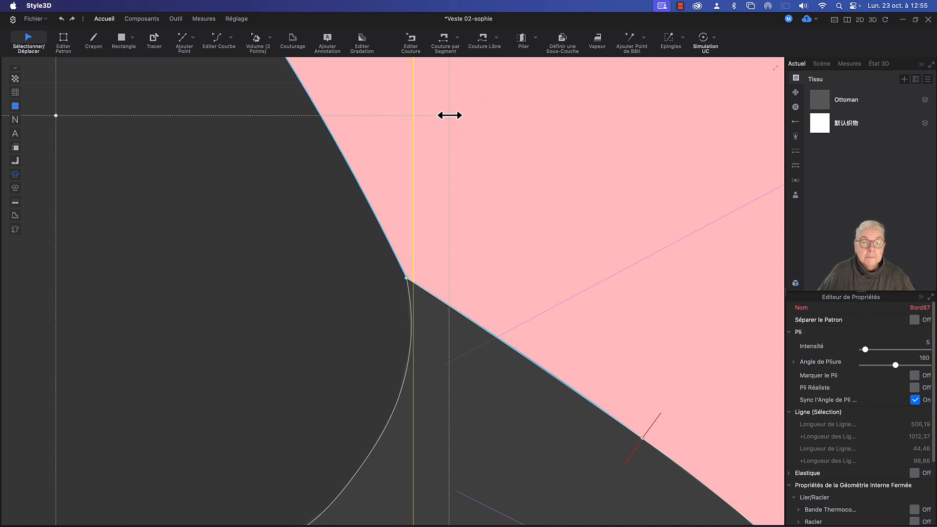
drag(449, 116, 447, 116)
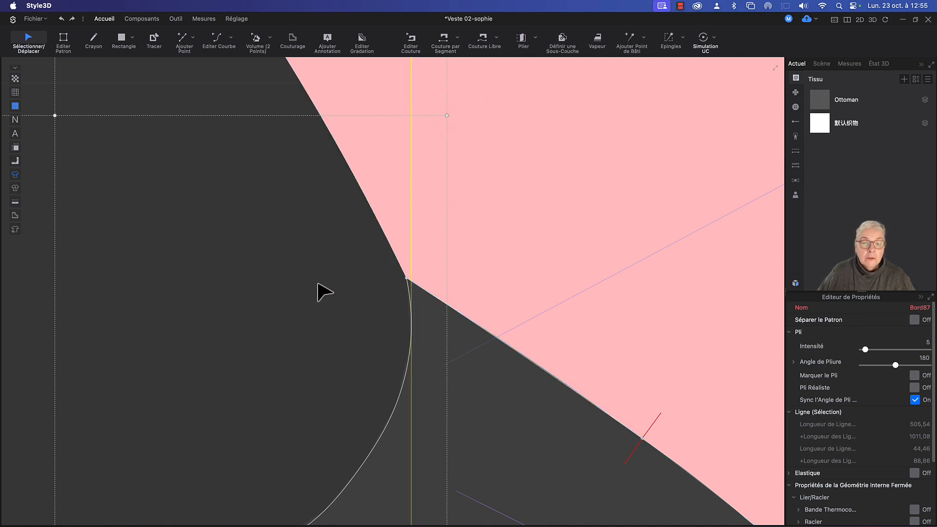
right_drag(306, 370, 412, 198)
right_drag(356, 253, 508, 240)
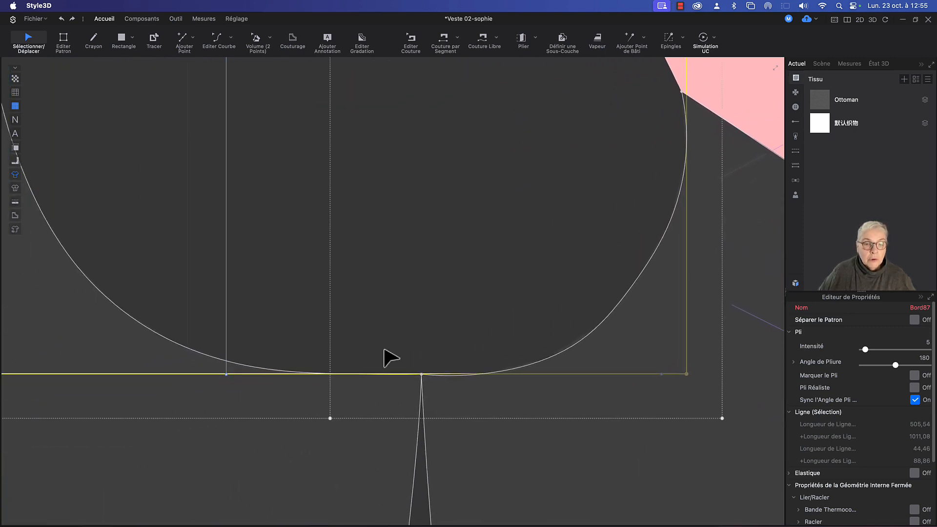
click(337, 388)
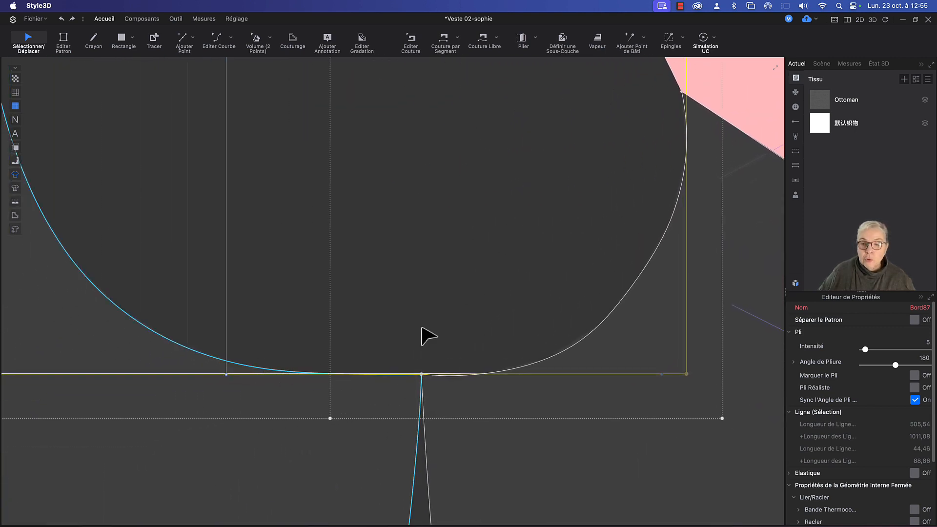
scroll(415, 274, up, 6)
scroll(415, 272, down, 8)
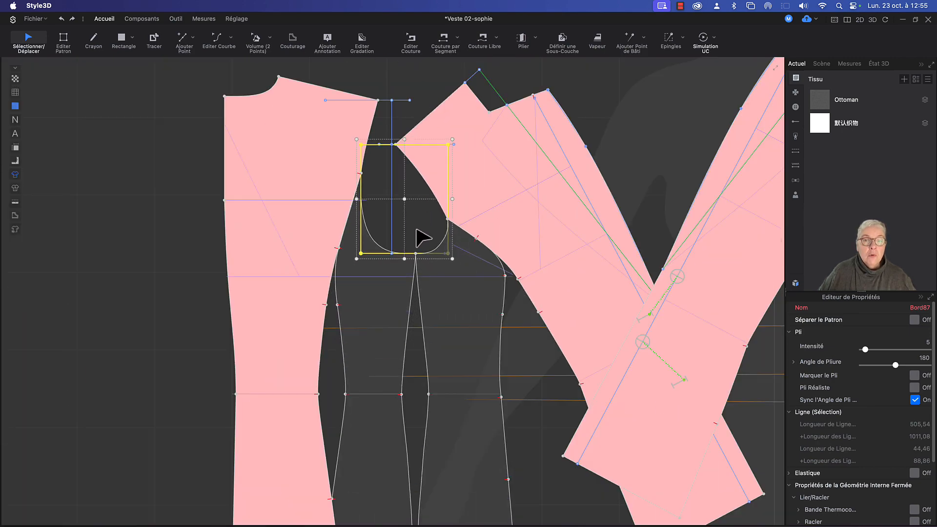
right_drag(419, 236, 393, 330)
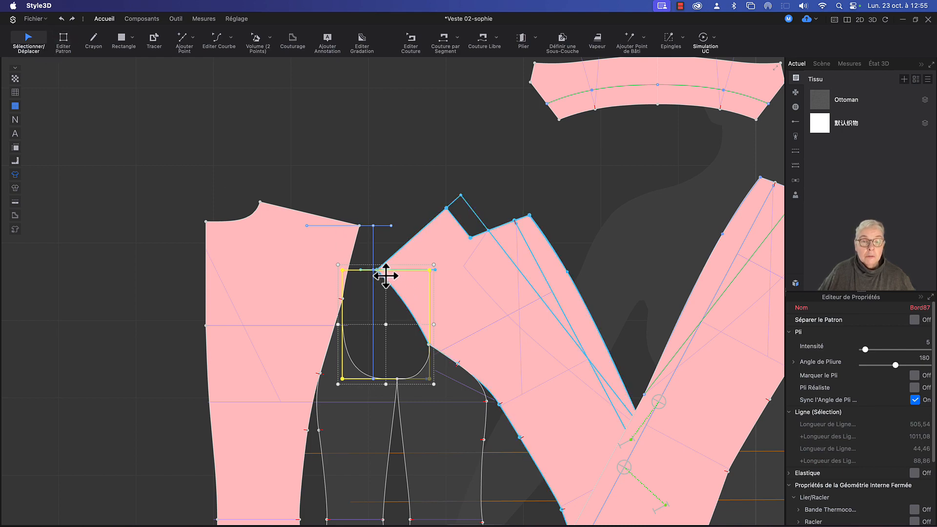
drag(390, 271, 109, 253)
key(super+z)
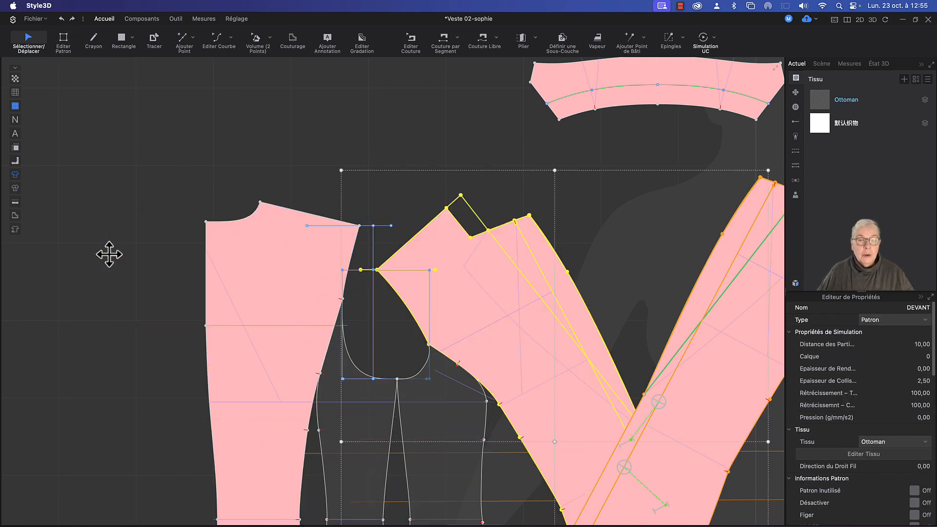
click(359, 379)
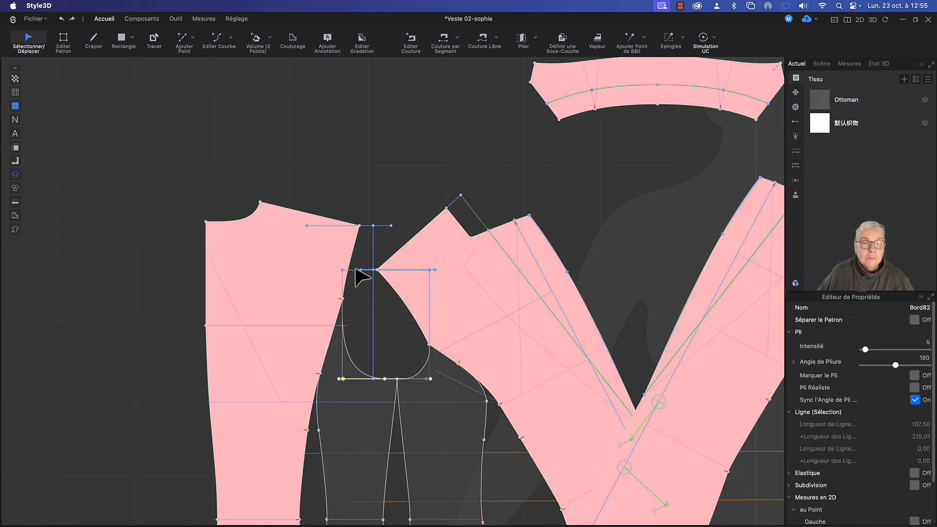
Move the armhole rectangle out of the armhole into the empty area well beyond the back piece.
drag(354, 270, 72, 163)
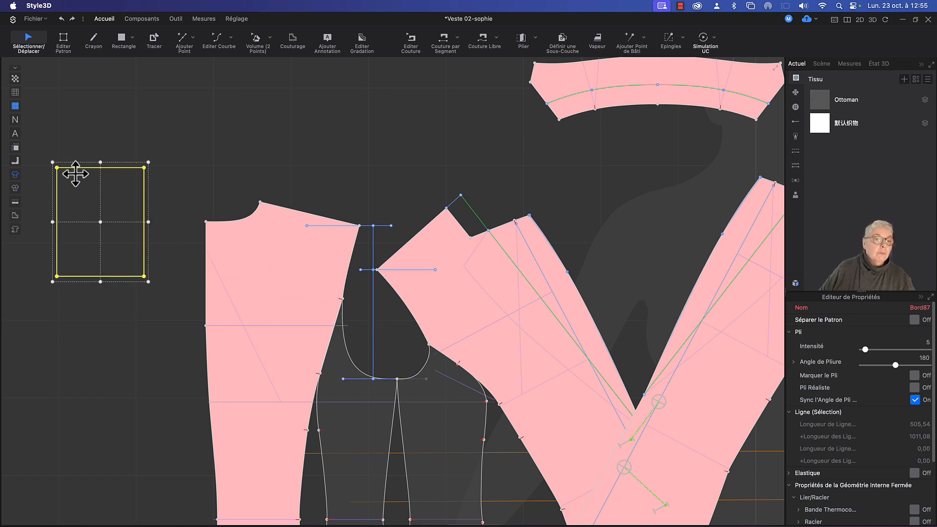
scroll(404, 211, left, 10)
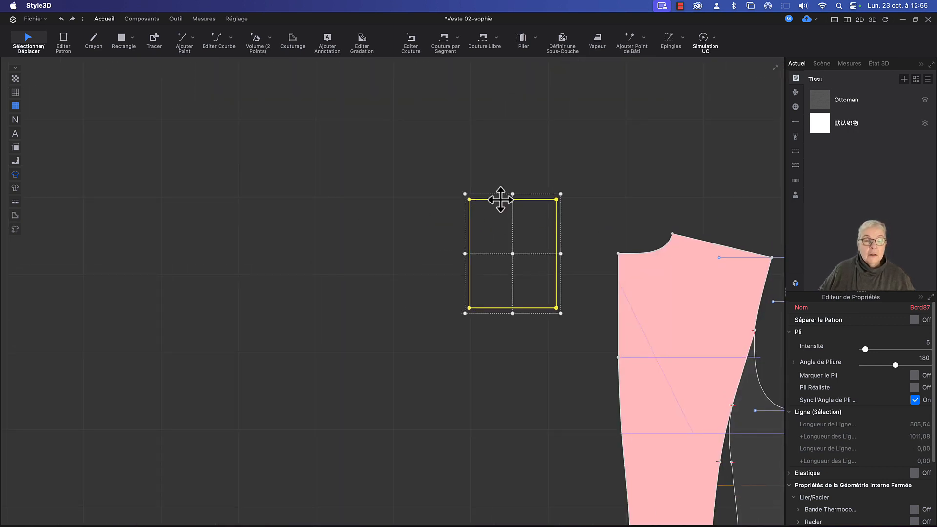
drag(500, 199, 269, 197)
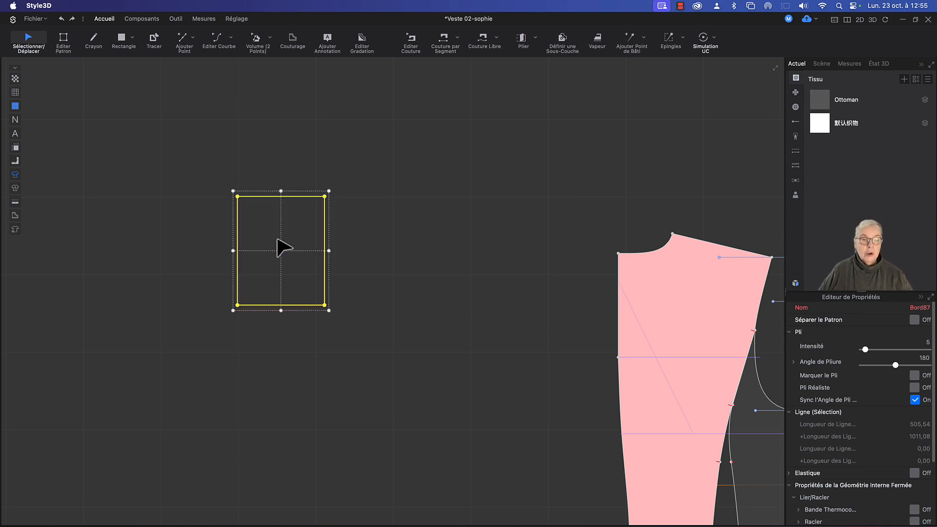
Try to paste a copy of the internal rectangle into the empty area outside the pattern pieces.
drag(278, 239, 369, 251)
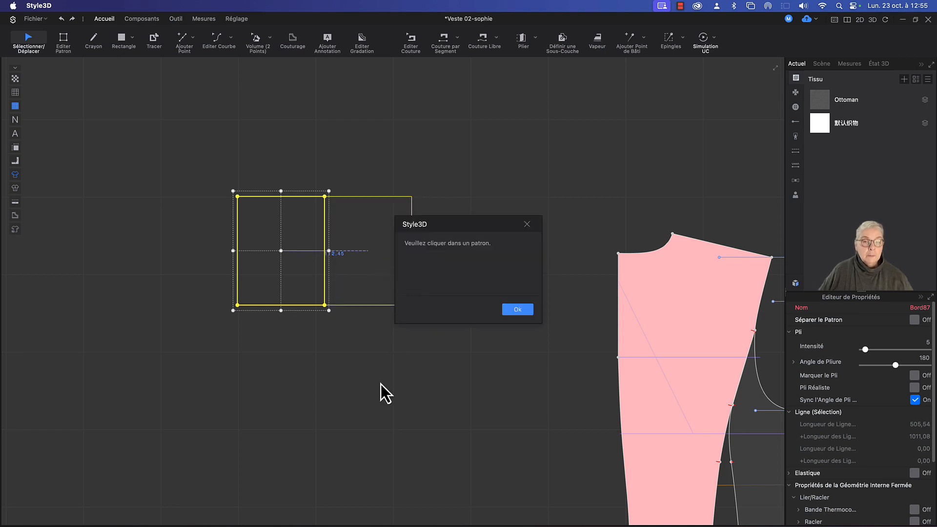
click(511, 309)
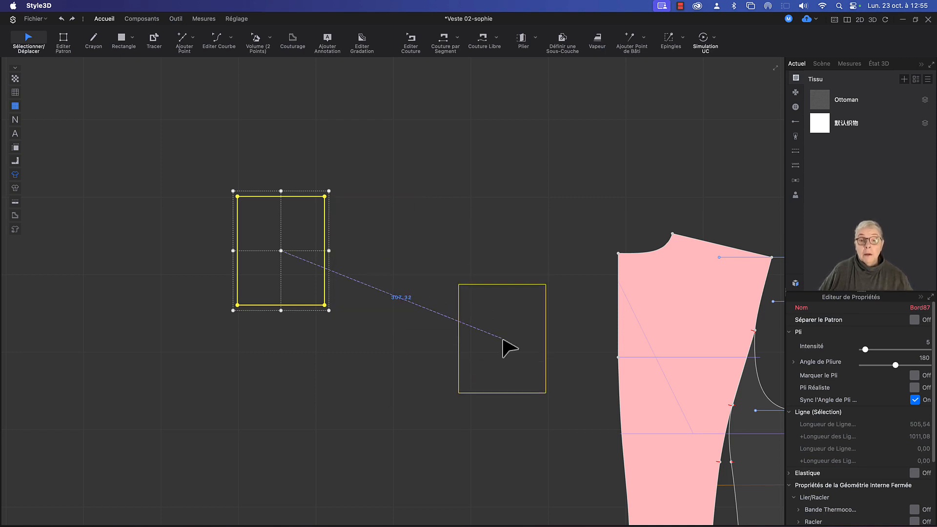
click(383, 258)
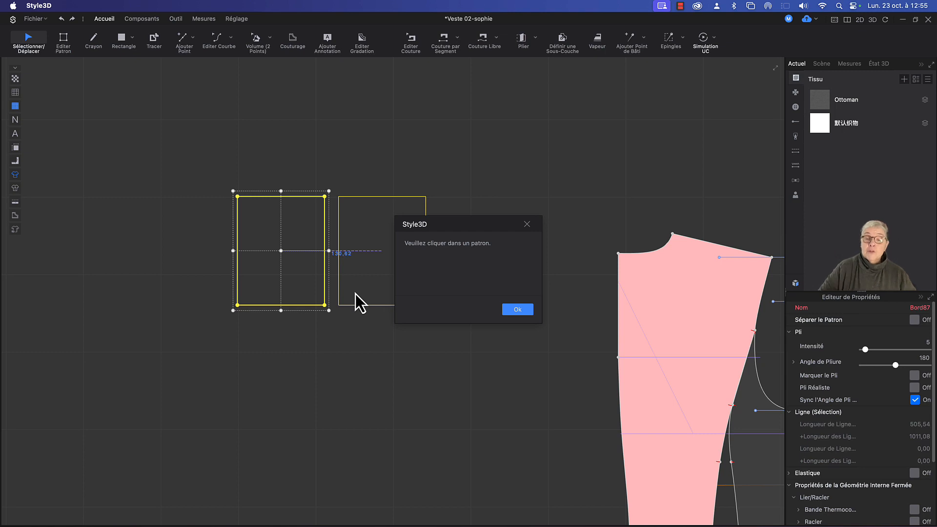
click(518, 311)
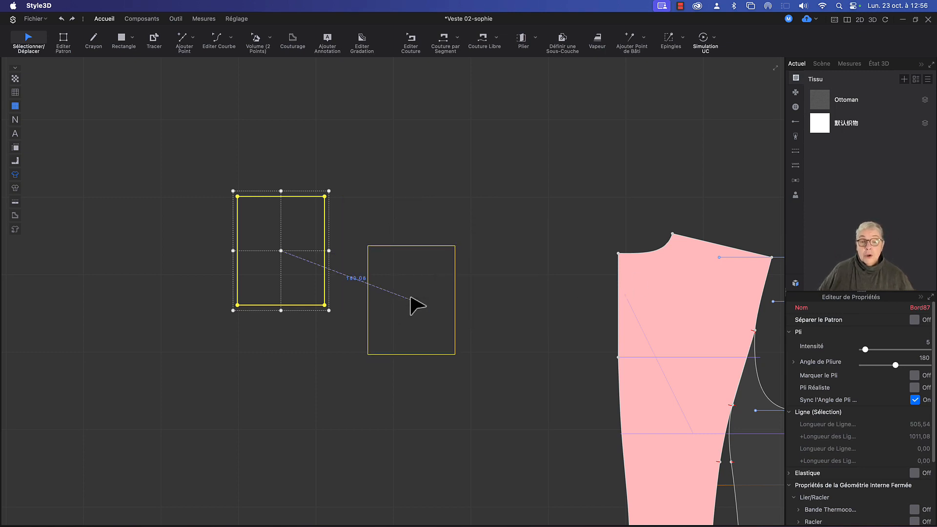
key(Escape)
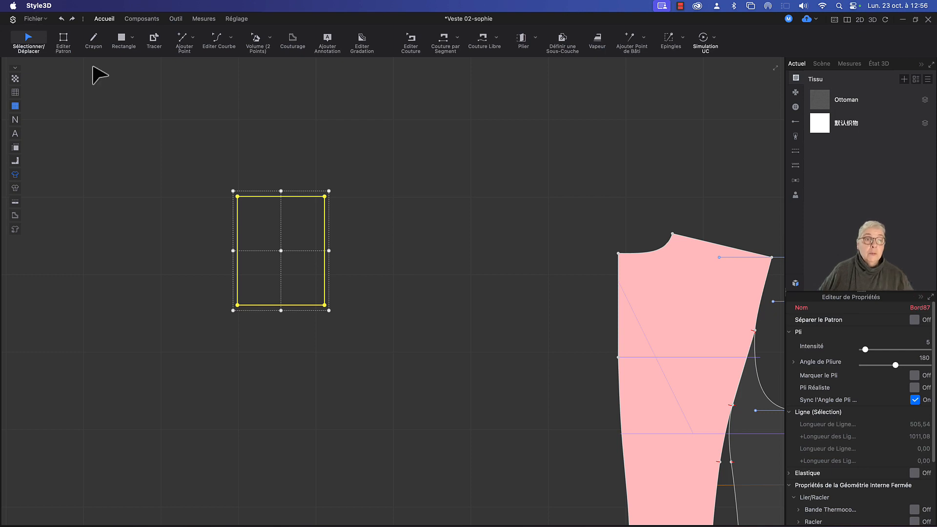
Trace the internal rectangle from corner to corner with a new rectangular pattern piece of about 113 by 140 mm.
click(134, 37)
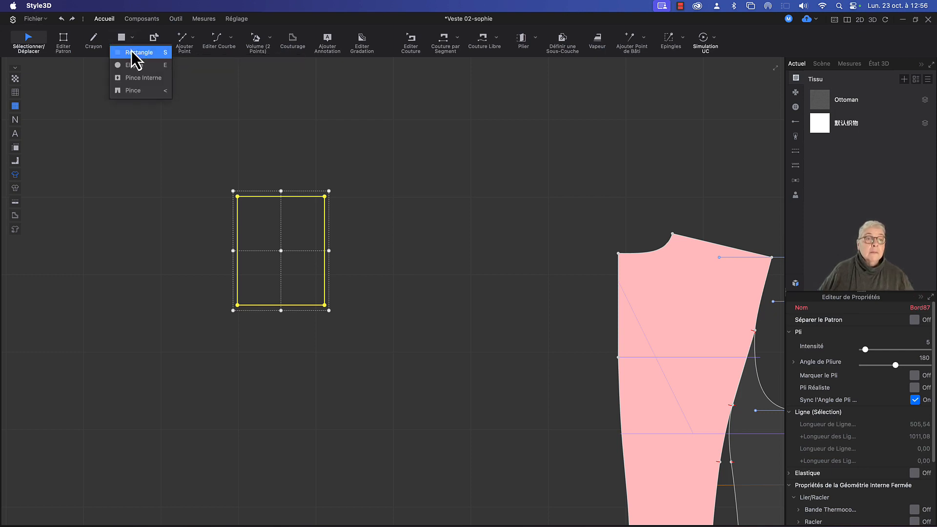
click(131, 51)
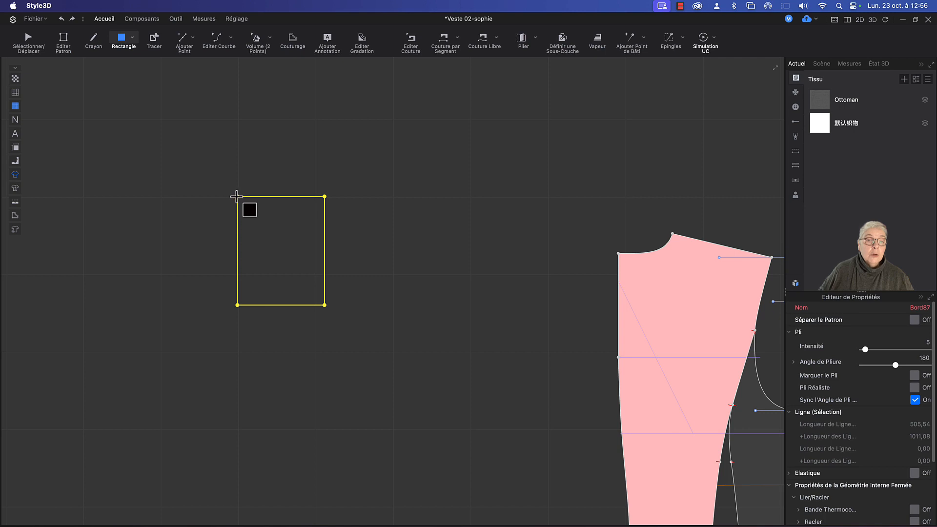
drag(238, 196, 324, 306)
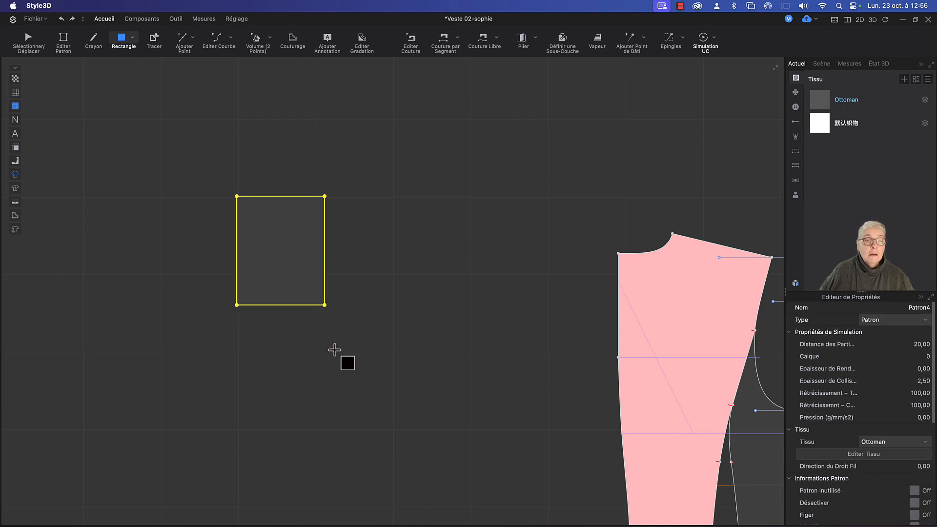
Move the traced rectangle piece off the internal rectangle so that the two lie side by side.
key(z)
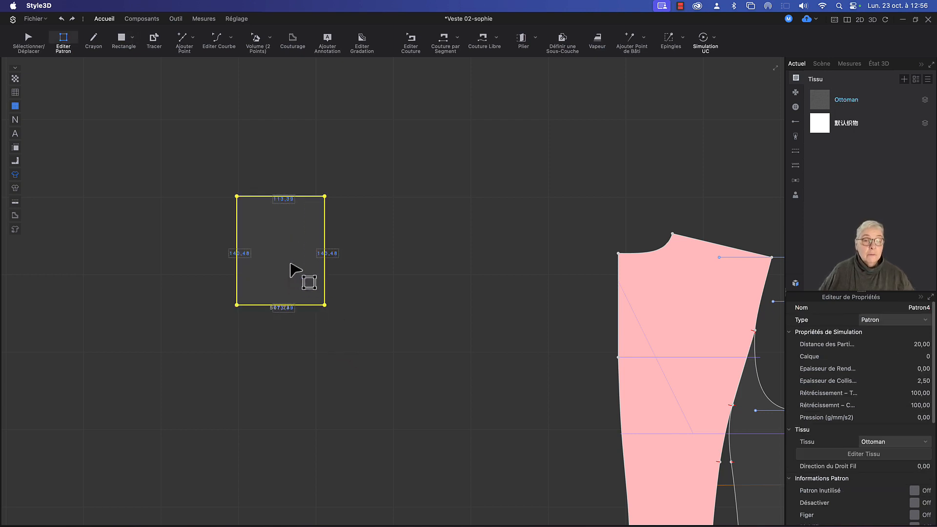
drag(287, 259, 468, 301)
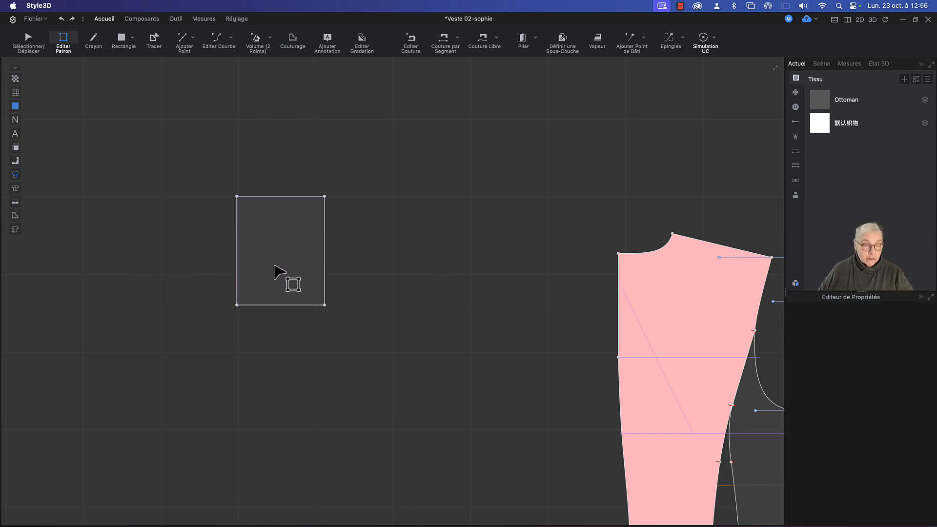
click(42, 47)
click(281, 224)
key(ctrl+c)
key(ctrl+v)
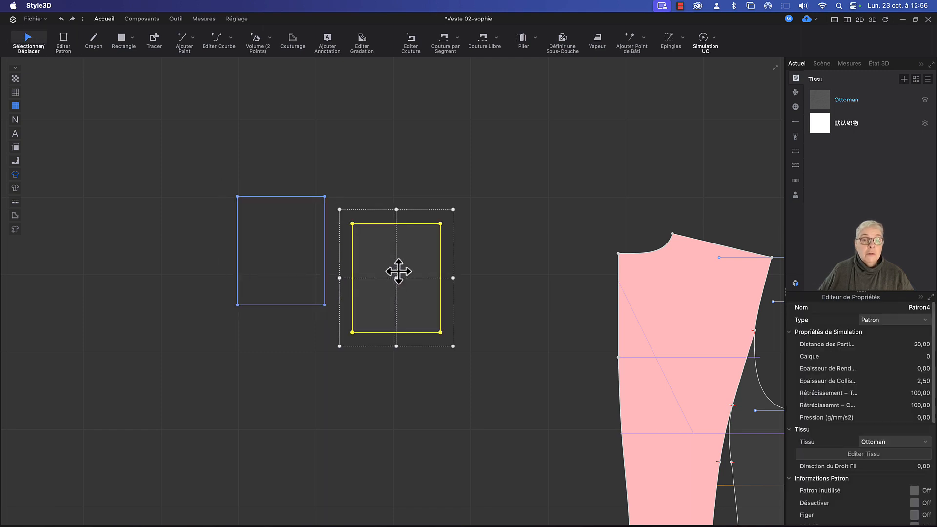
Display the segment lengths in the 2D view and compare the sides of the internal rectangle with those of the traced piece.
click(293, 197)
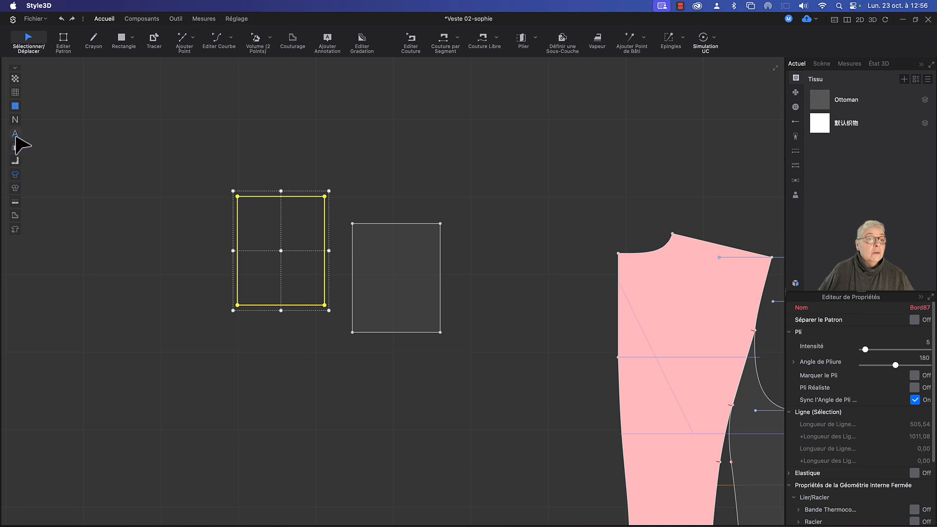
click(16, 162)
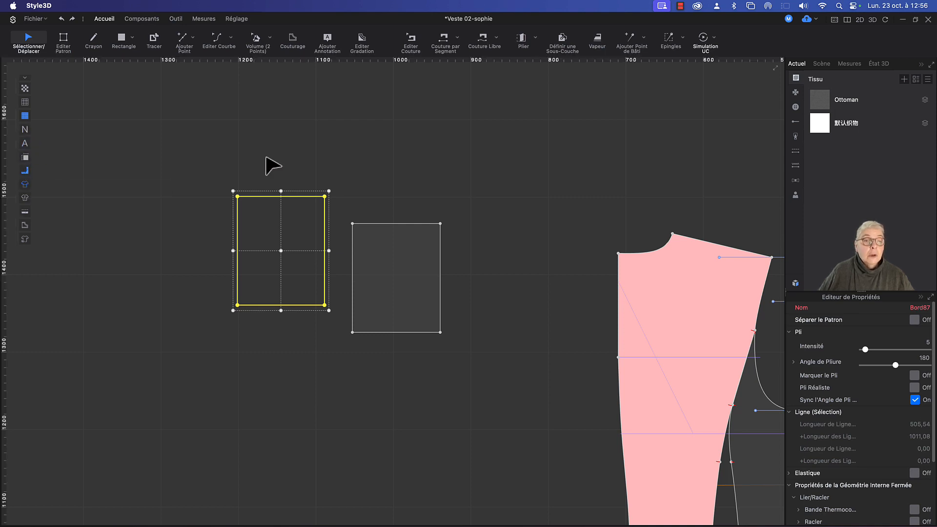
click(26, 171)
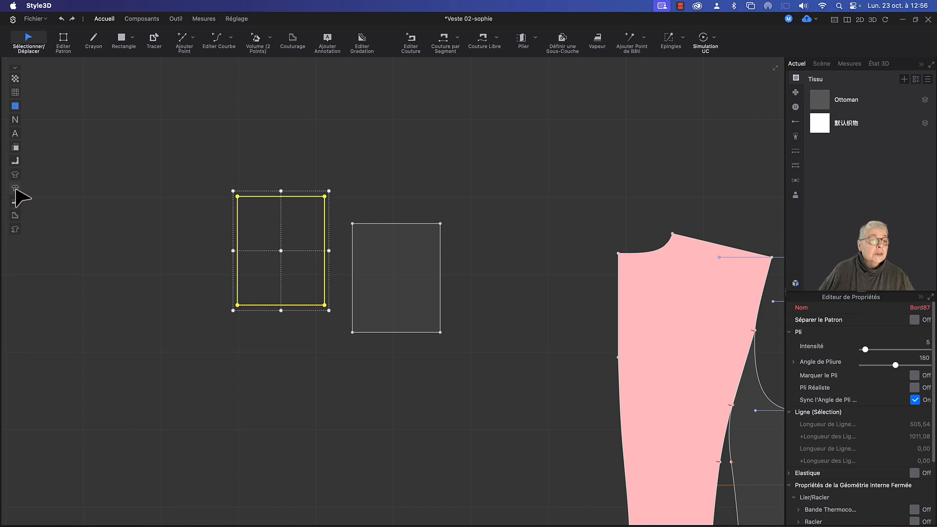
click(15, 189)
click(15, 189)
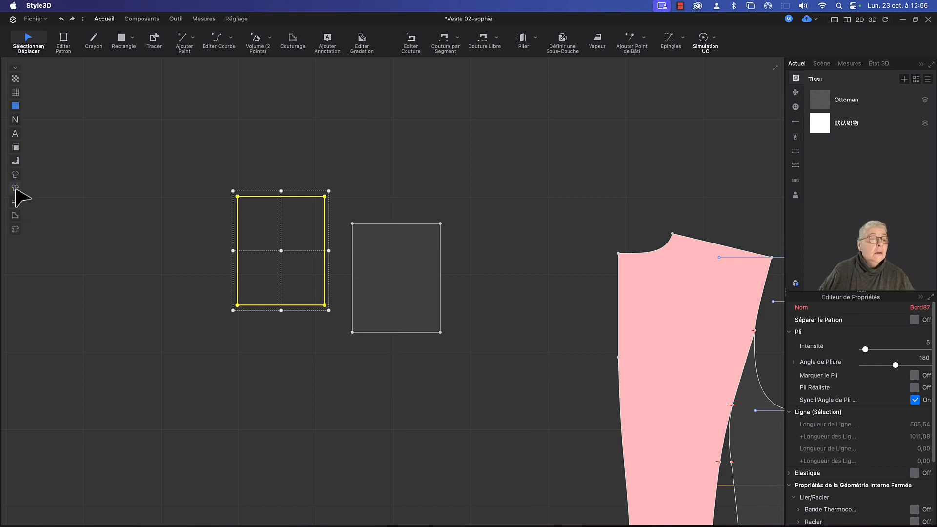
click(15, 147)
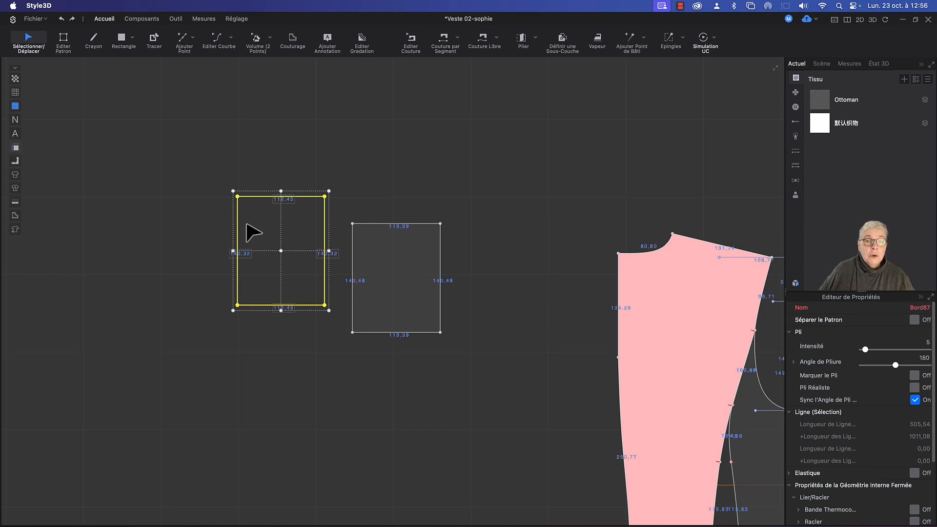
scroll(291, 169, down, 2)
scroll(289, 171, up, 3)
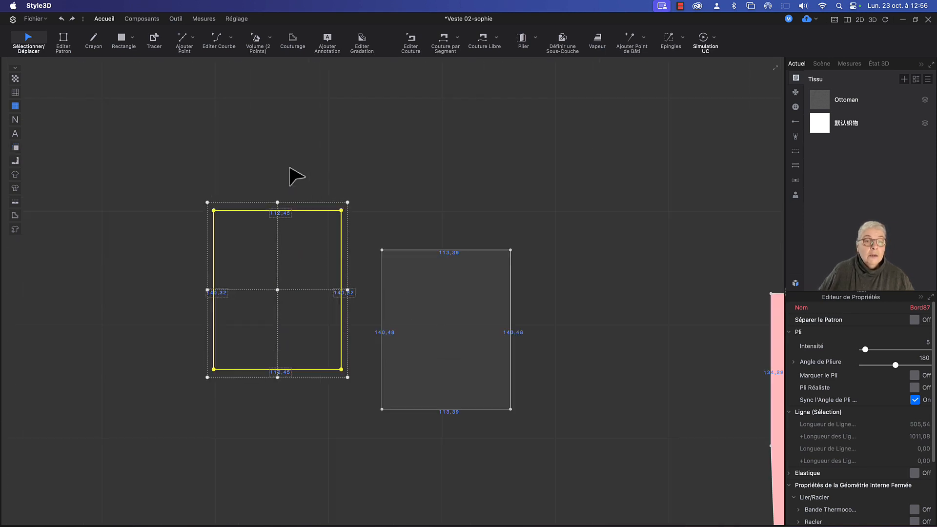
middle_drag(352, 198, 372, 218)
scroll(371, 218, up, 1)
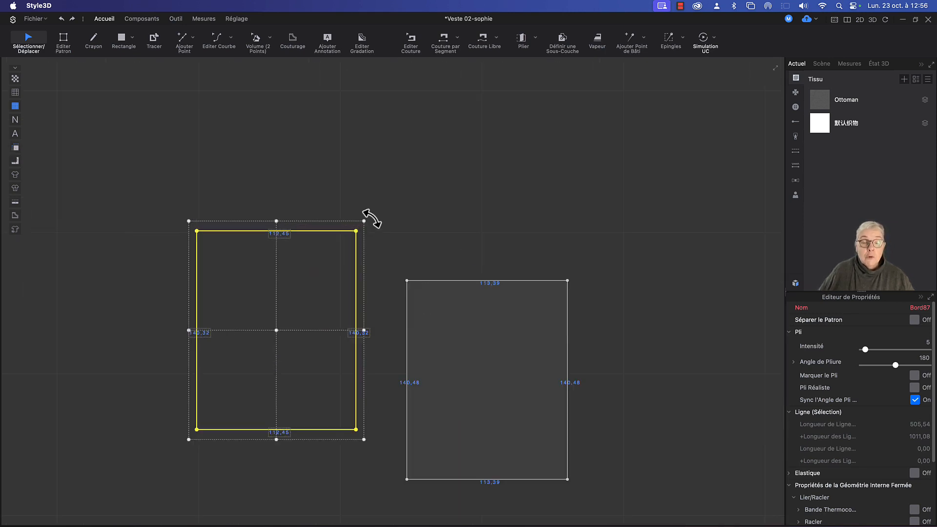
Replace the traced rectangle piece with a new rectangular pattern piece 112,44 mm wide and 140 mm high.
click(517, 390)
key(Delete)
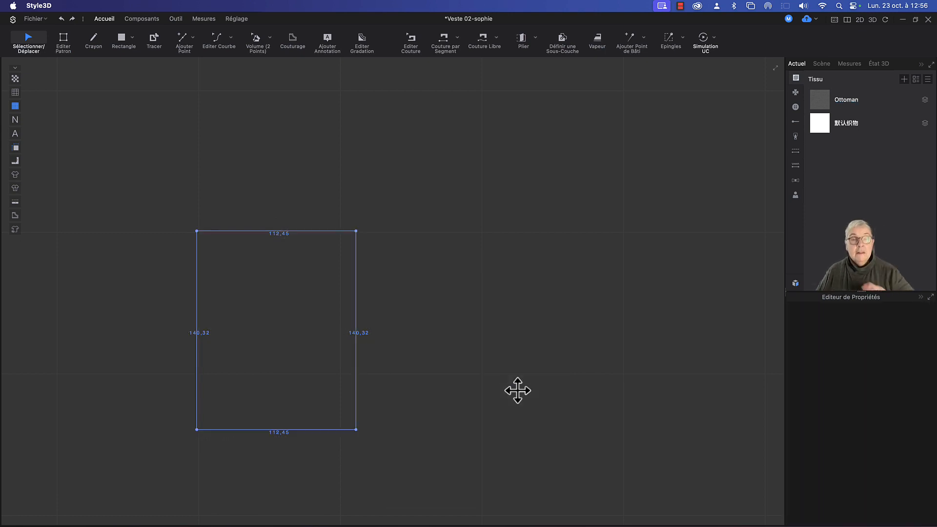
click(129, 40)
click(415, 247)
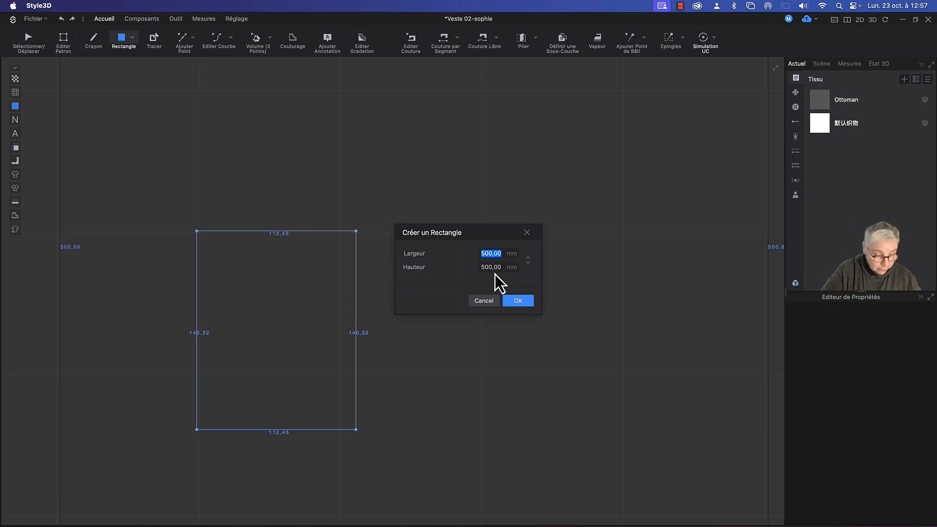
text(112)
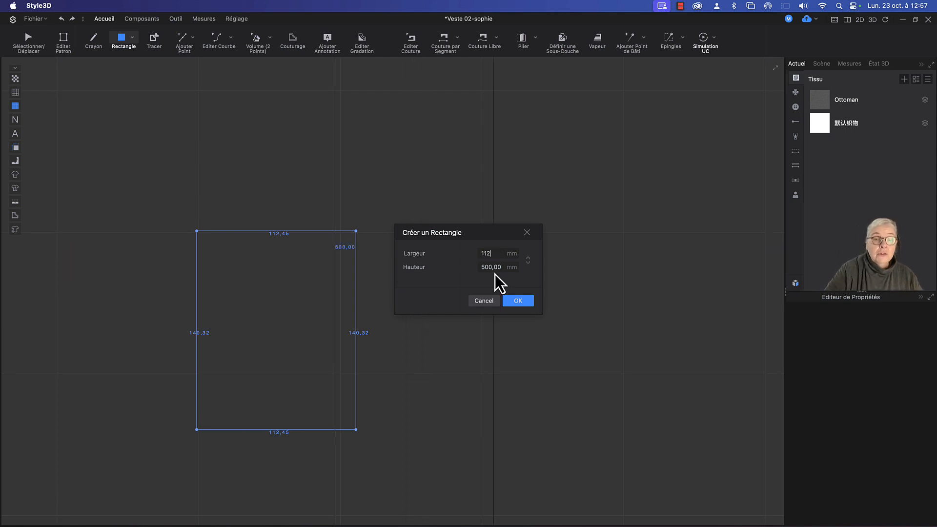
text(,44)
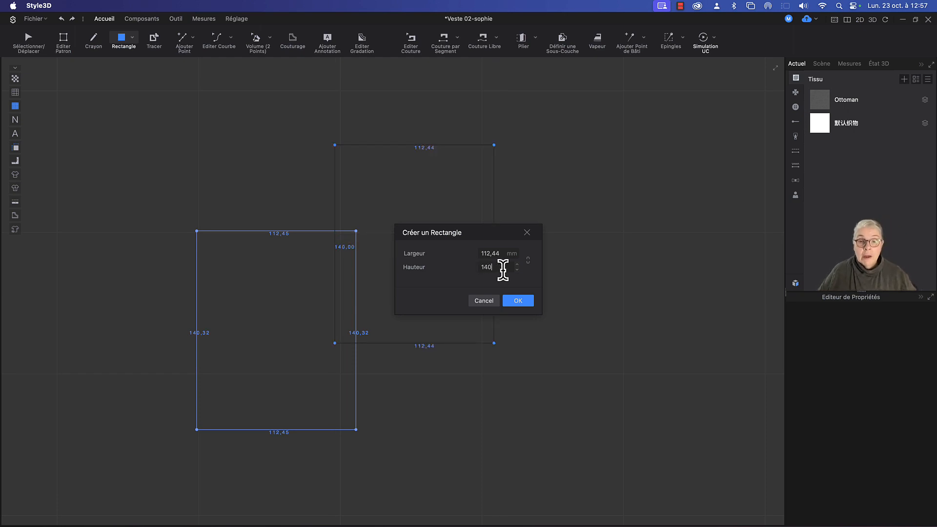
click(515, 304)
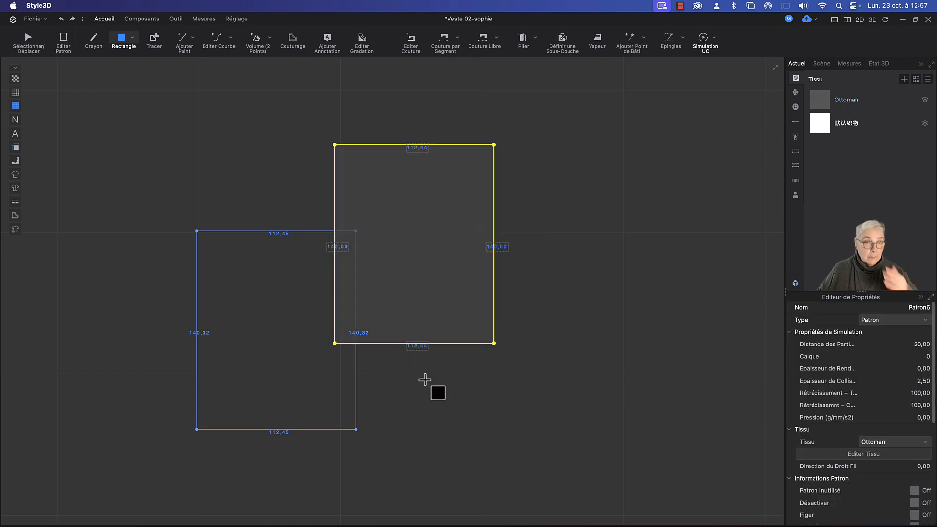
Delete the internal rectangle that served as the size reference.
click(29, 38)
click(231, 231)
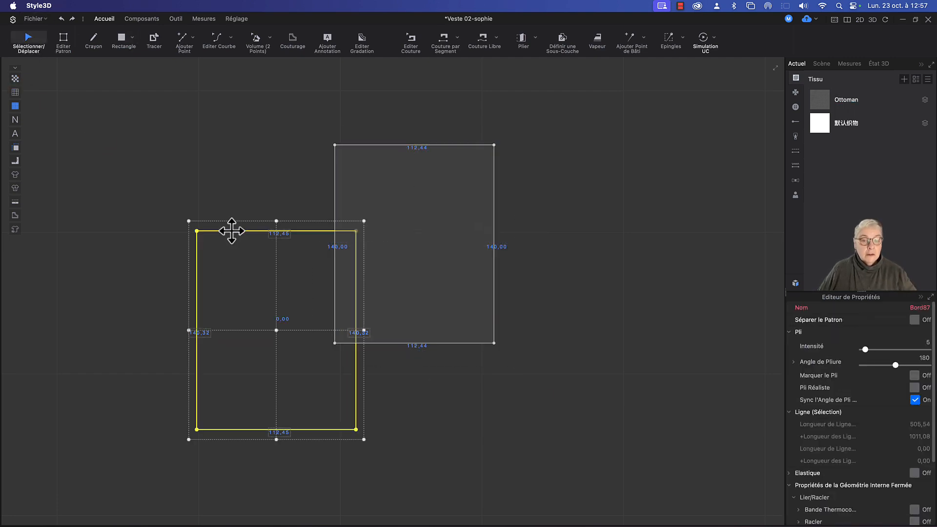
key(Delete)
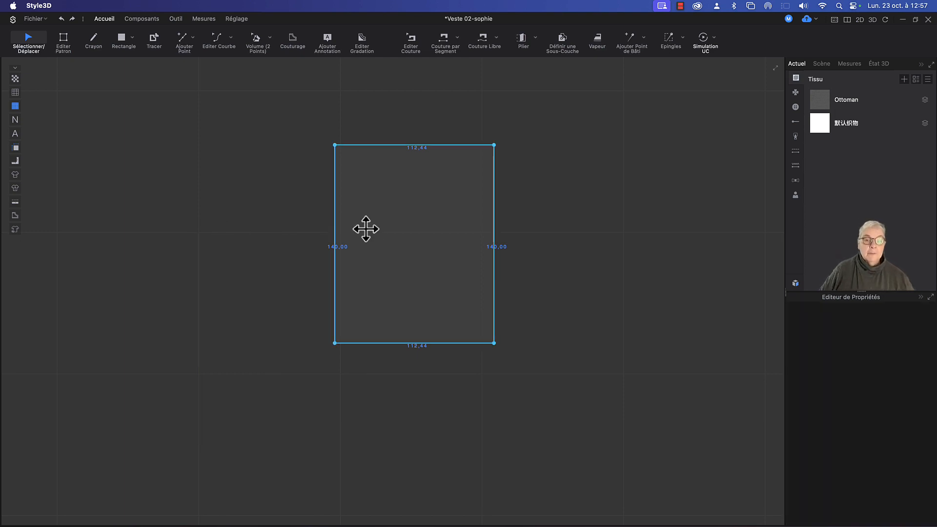
Reposition the rectangle piece and paste two copies beside it, forming a row of three edge to edge.
drag(361, 229, 436, 330)
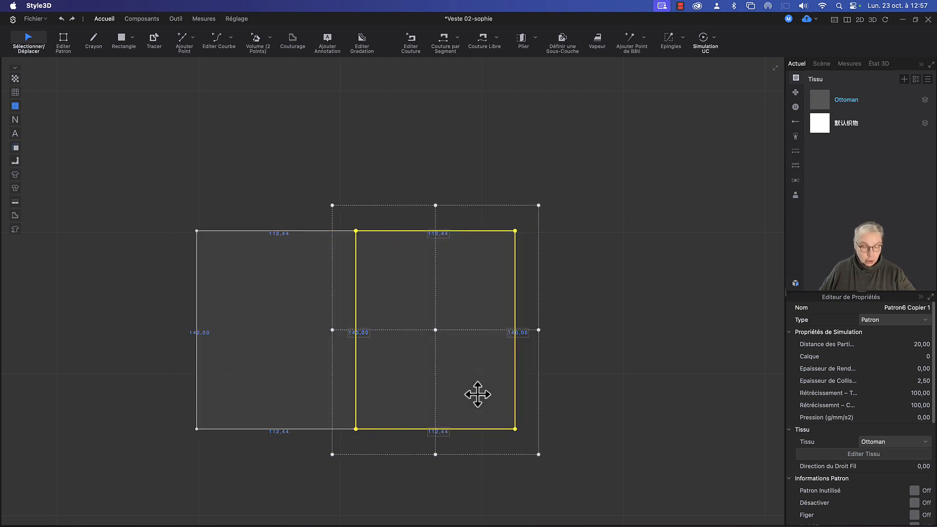
key(super+v)
click(596, 331)
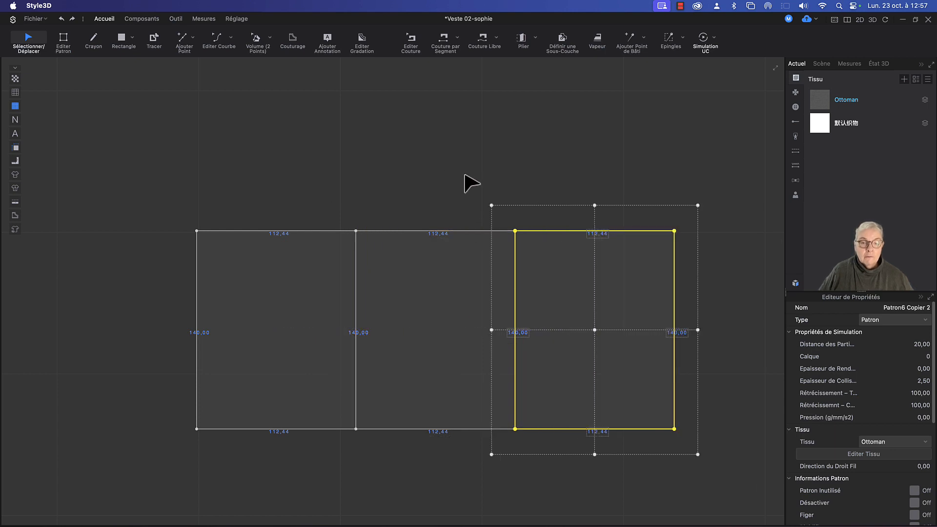
Move the two outer rectangle pieces slightly away from the middle one, leaving a small gap on each side.
middle_drag(471, 183, 383, 146)
click(213, 322)
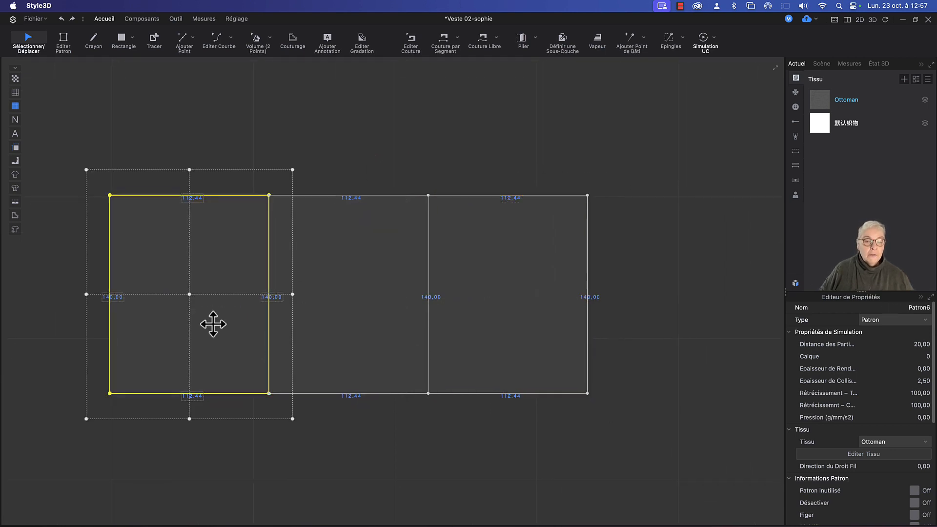
click(339, 325)
click(494, 319)
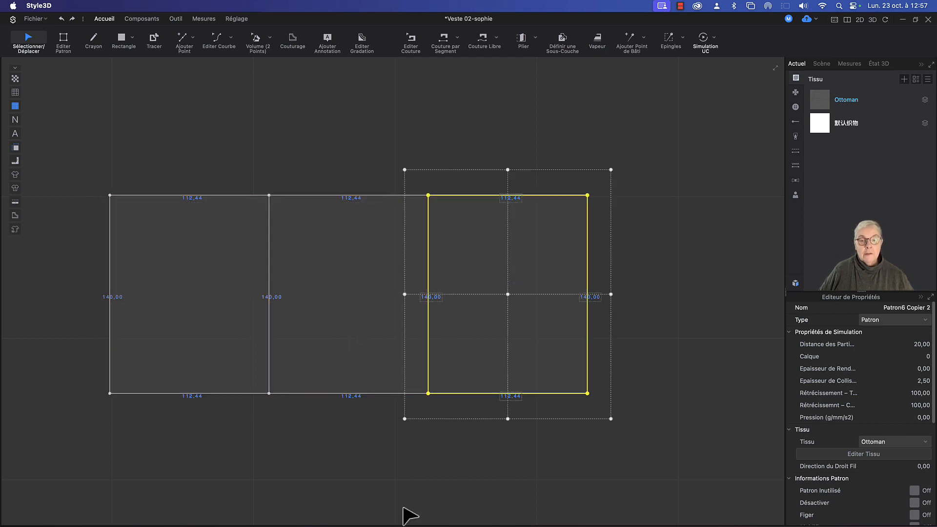
click(357, 456)
drag(145, 254, 128, 255)
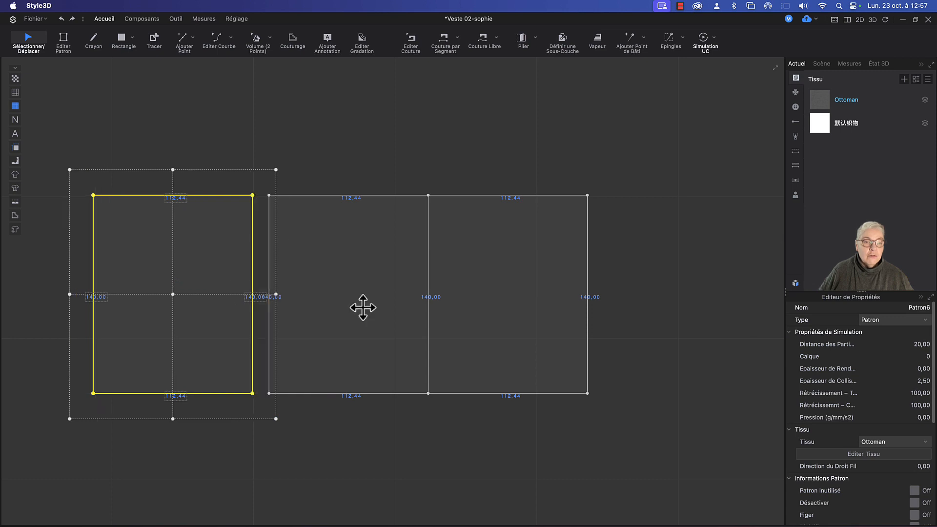
drag(508, 299, 532, 300)
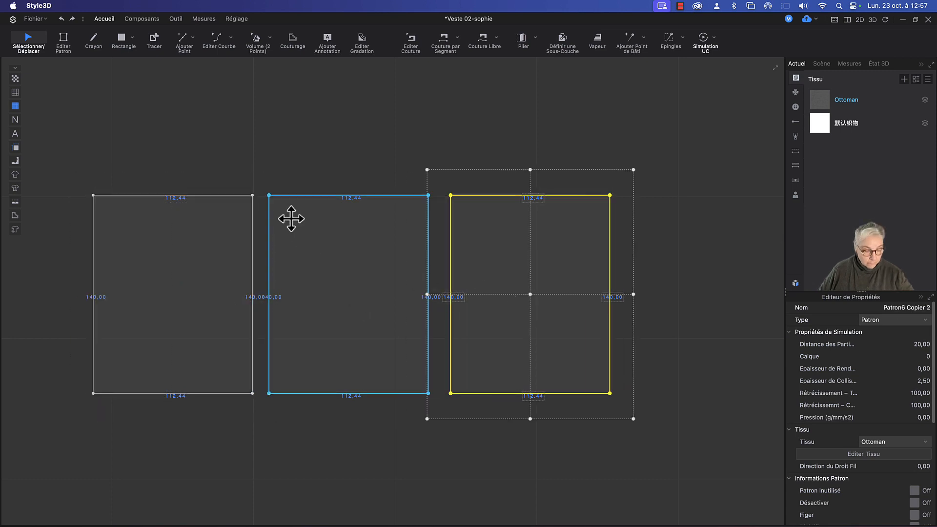
Merge the left and middle rectangle pieces along their facing vertical edges.
key(w)
click(268, 247)
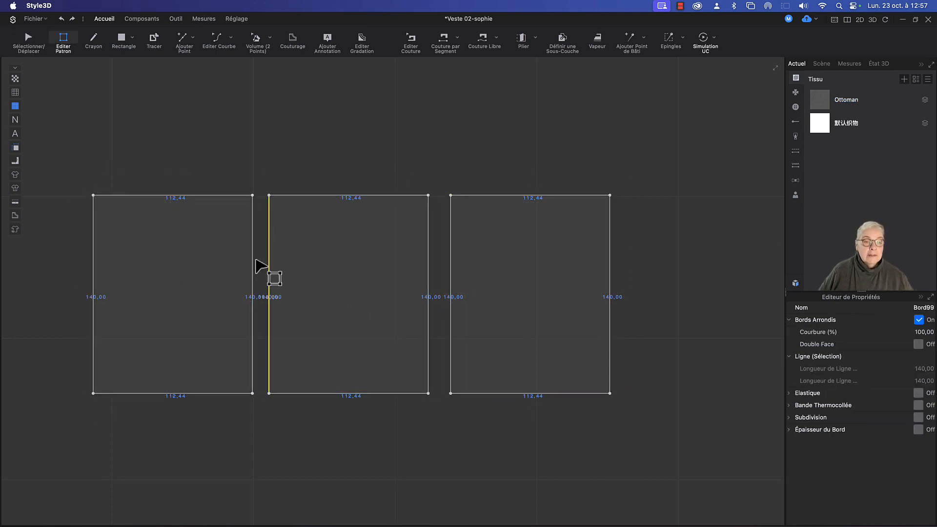
shift+click(253, 263)
right_click(254, 259)
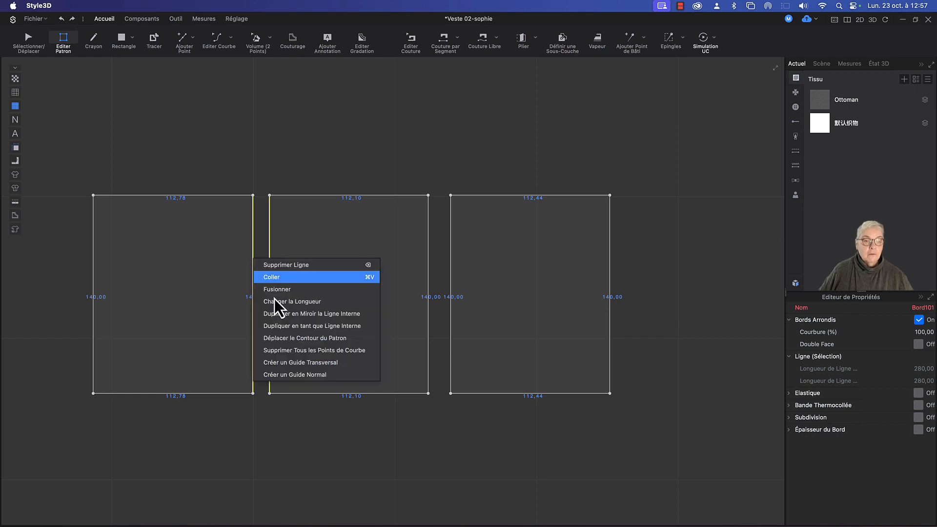
click(276, 290)
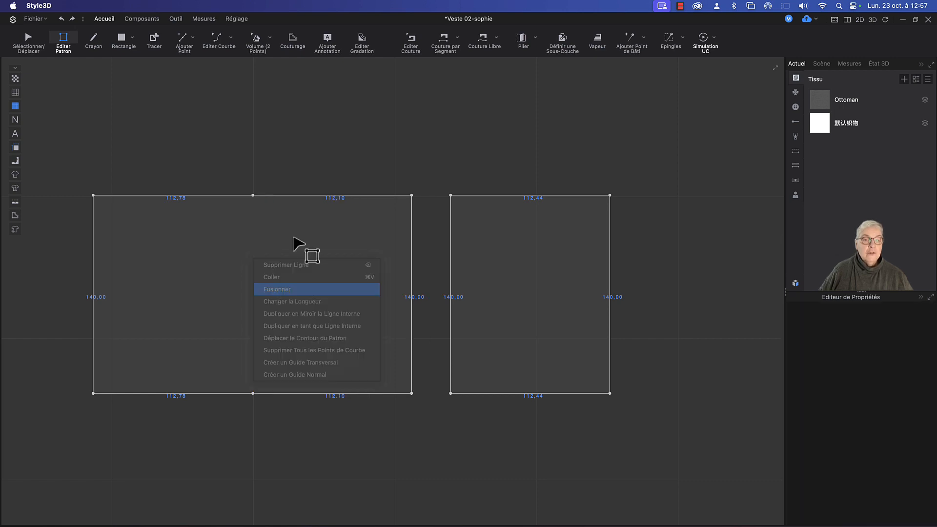
Merge the remaining right rectangle with the joined piece along their facing vertical edges.
click(452, 284)
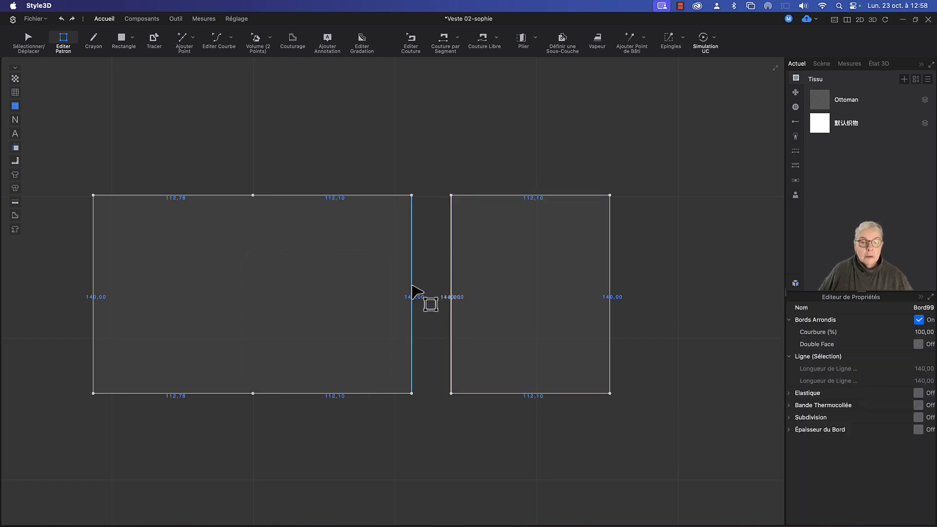
shift+click(412, 287)
right_click(412, 286)
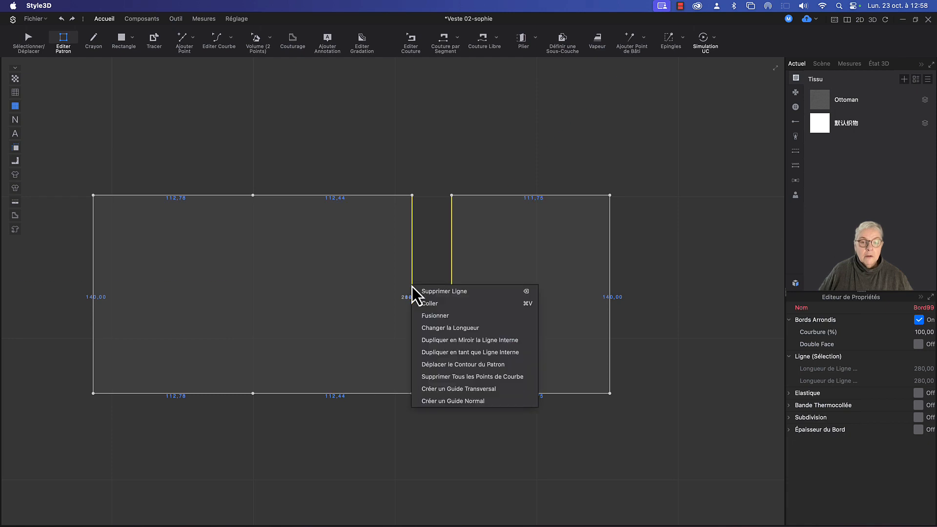
click(431, 314)
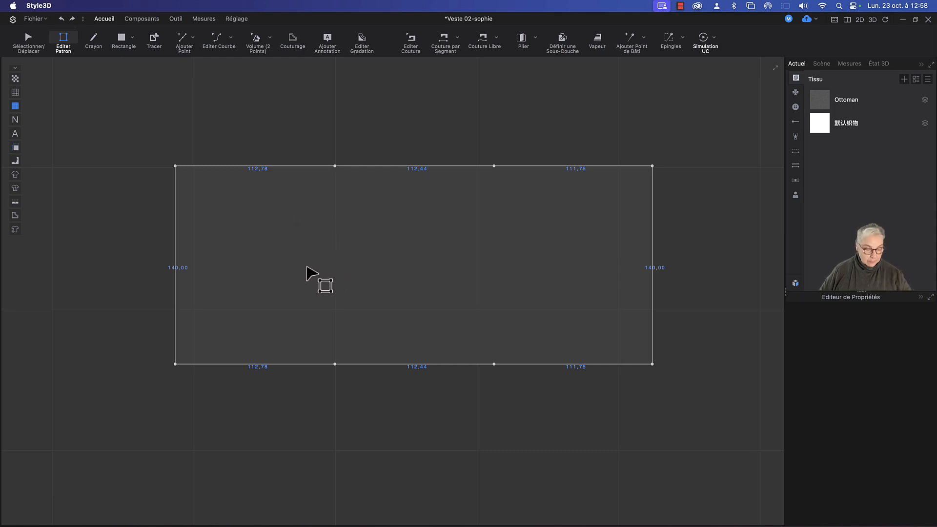
Shift the merged three-part piece slightly sideways in the 2D workspace.
key(a)
drag(306, 284, 318, 285)
click(425, 139)
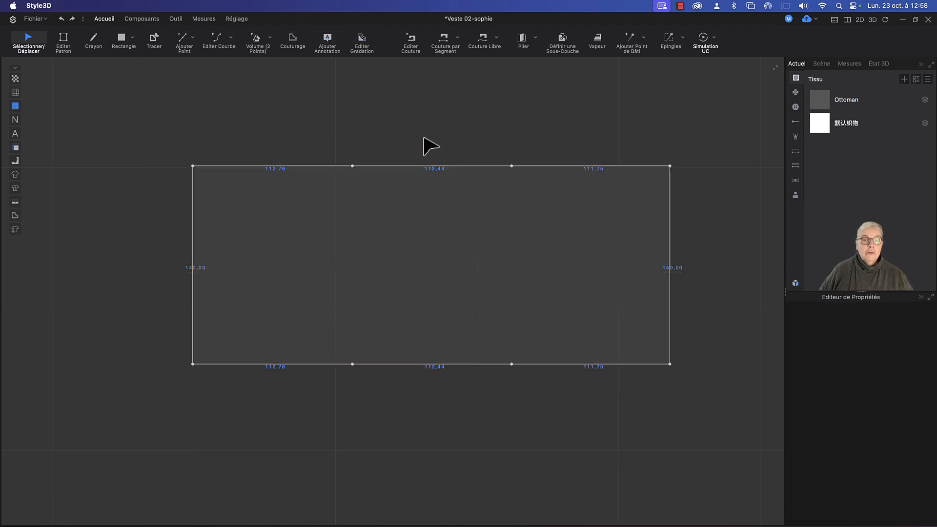
scroll(474, 188, down, 3)
middle_drag(473, 187, 427, 165)
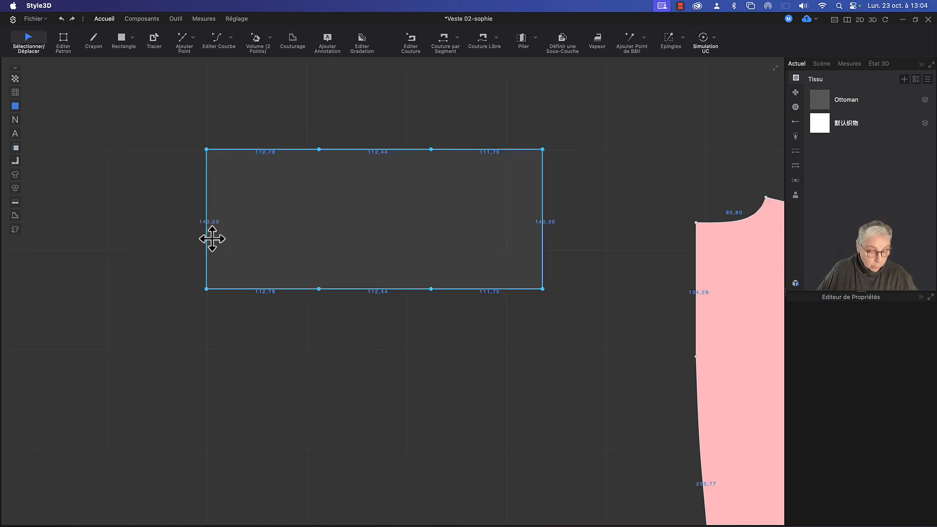
Change the length of the merged piece's left edge to 600 mm in the Fin direction, extending it downward.
key(z)
click(207, 239)
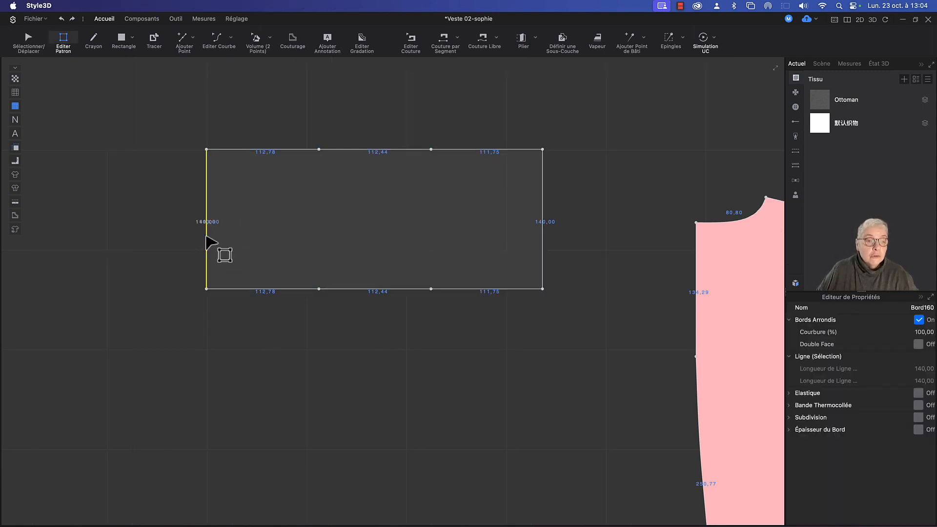
right_click(207, 237)
click(264, 292)
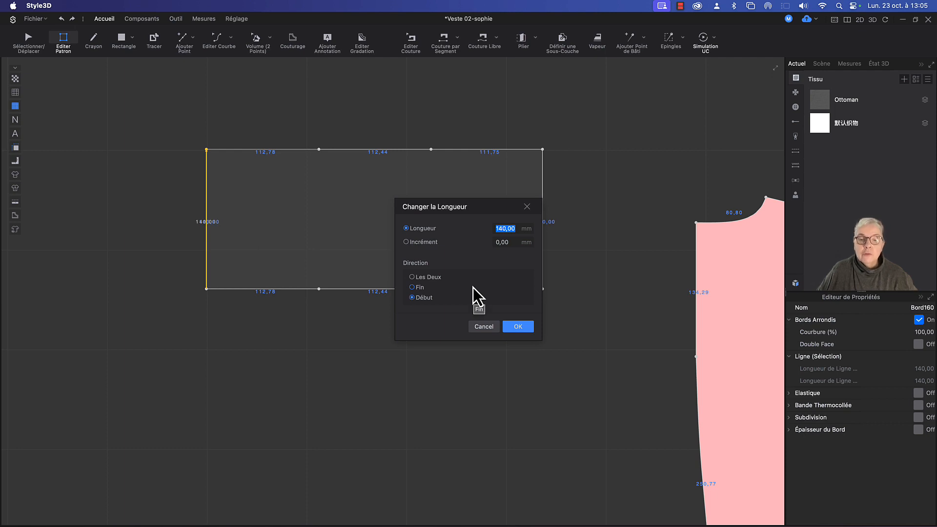
click(515, 228)
drag(515, 229, 485, 222)
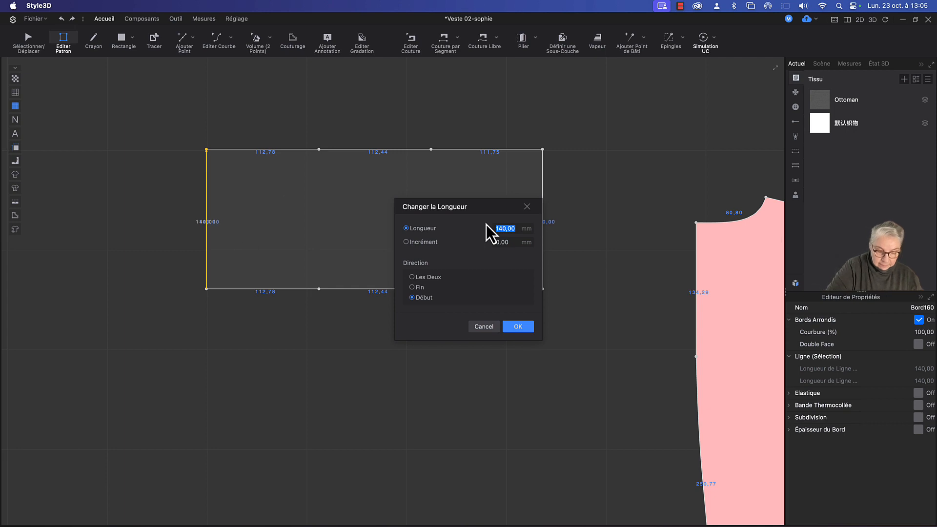
text(600)
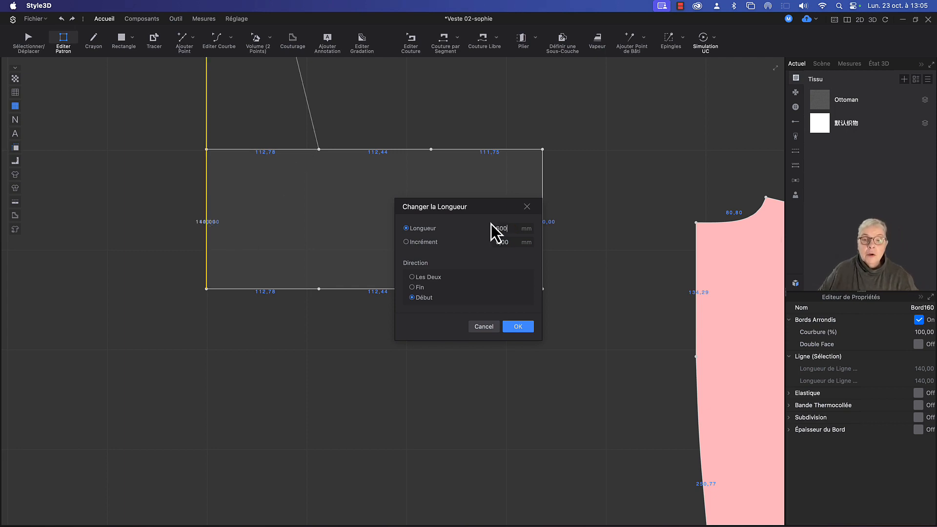
click(413, 287)
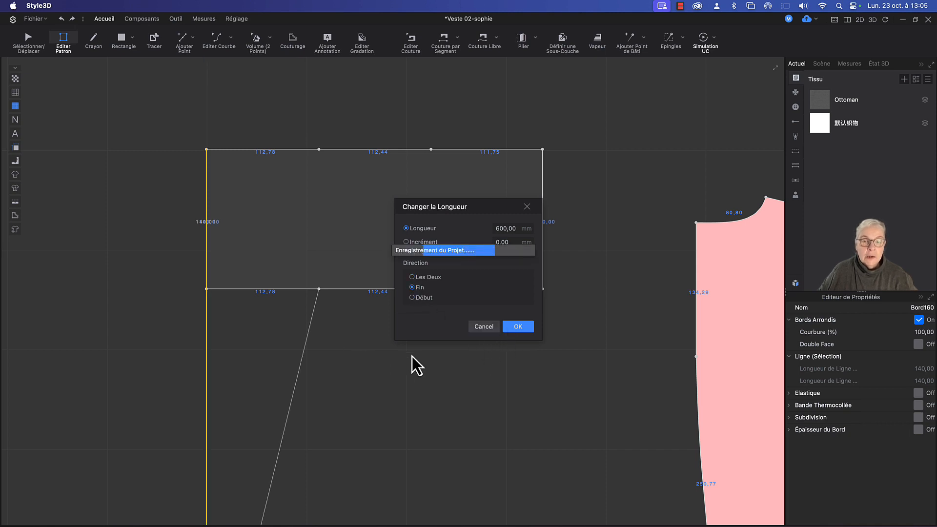
key(Return)
Change the length of the merged piece's right edge to 600 mm in the Début direction, extending it downward.
right_drag(416, 364, 408, 216)
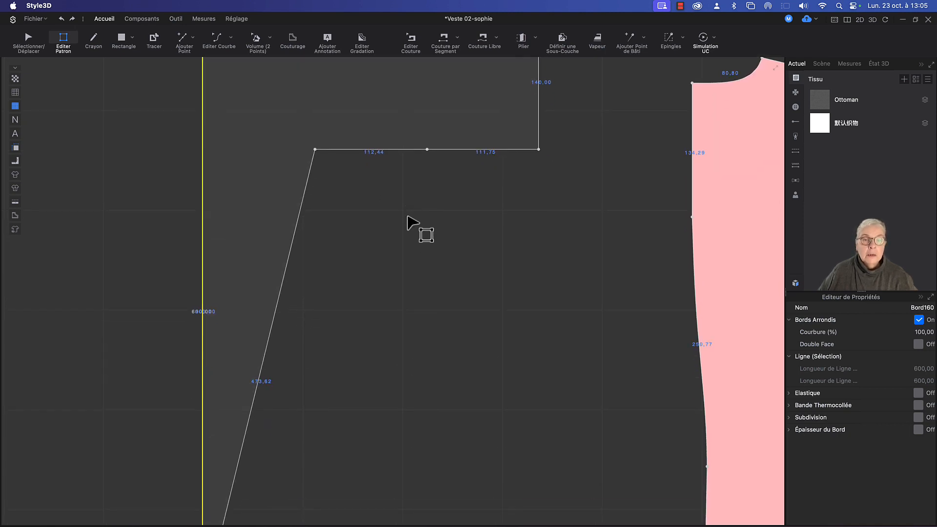
click(539, 112)
right_click(539, 112)
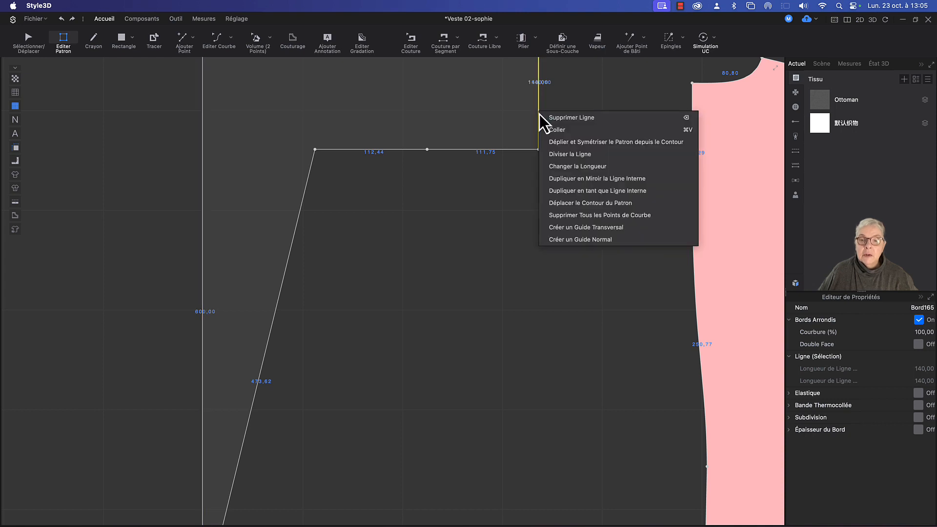
click(566, 166)
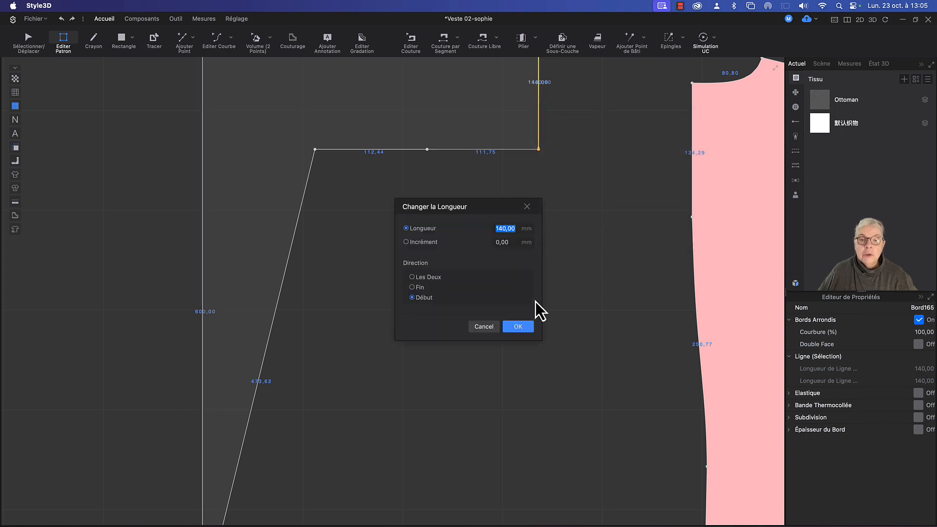
text(600)
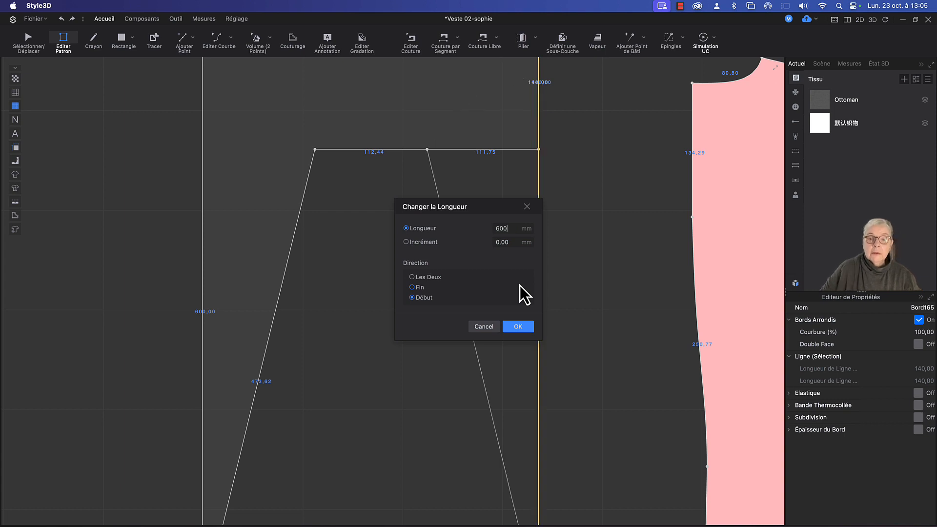
click(519, 327)
Move the middle segment of the piece's bottom edge straight down until it is level with the two lower corners.
scroll(388, 263, down, 5)
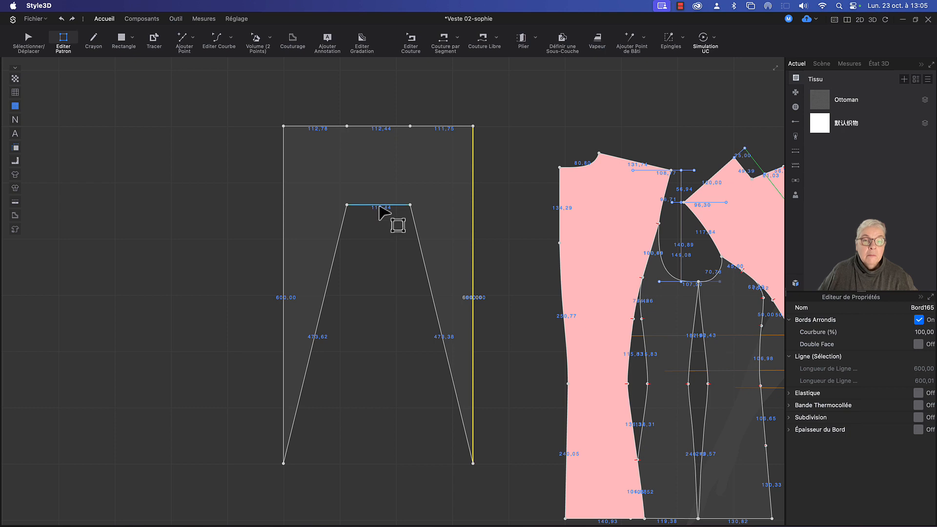
drag(381, 207, 380, 466)
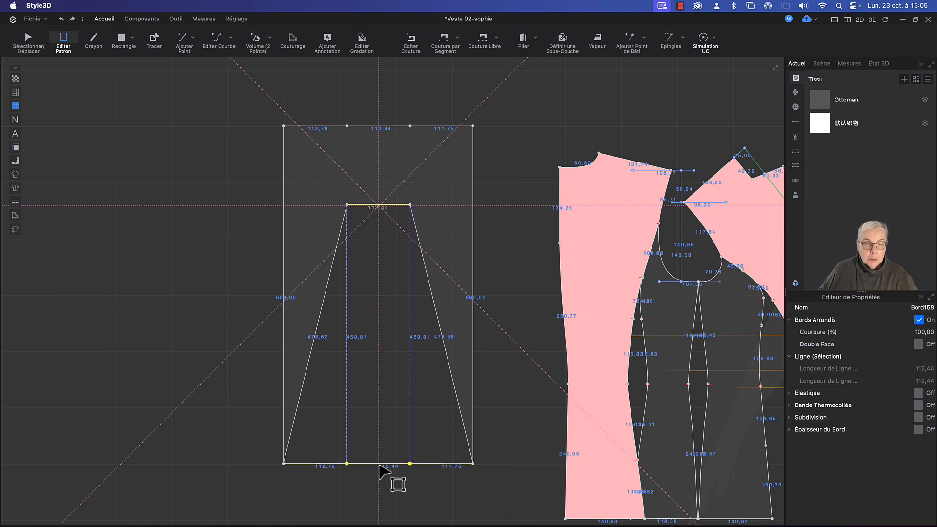
drag(380, 471, 386, 474)
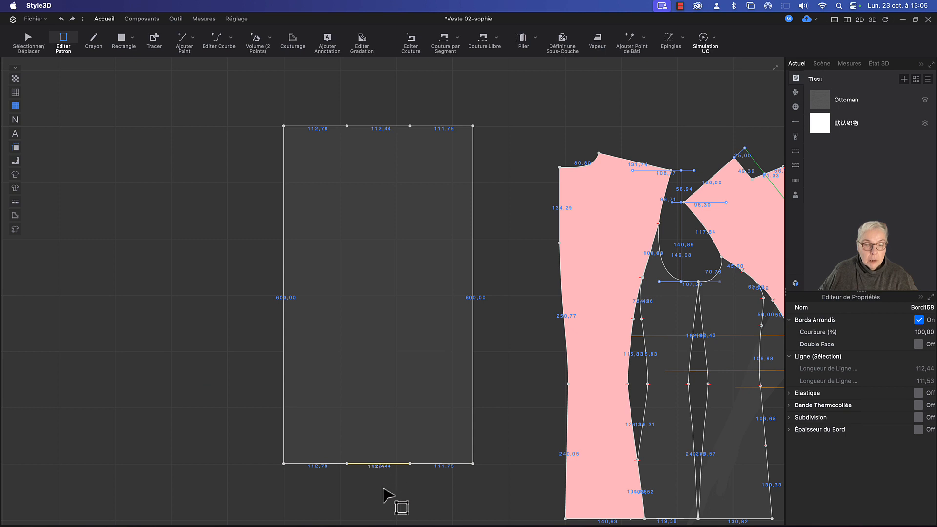
click(383, 496)
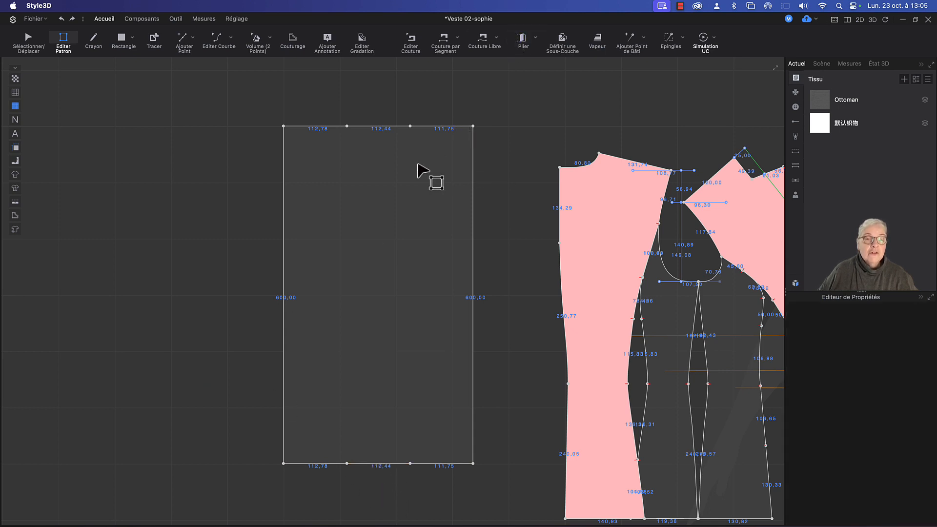
Duplicate the three segments of the sleeve frame's top edge as one internal line spaced 140 mm below it.
click(333, 126)
shift+click(362, 127)
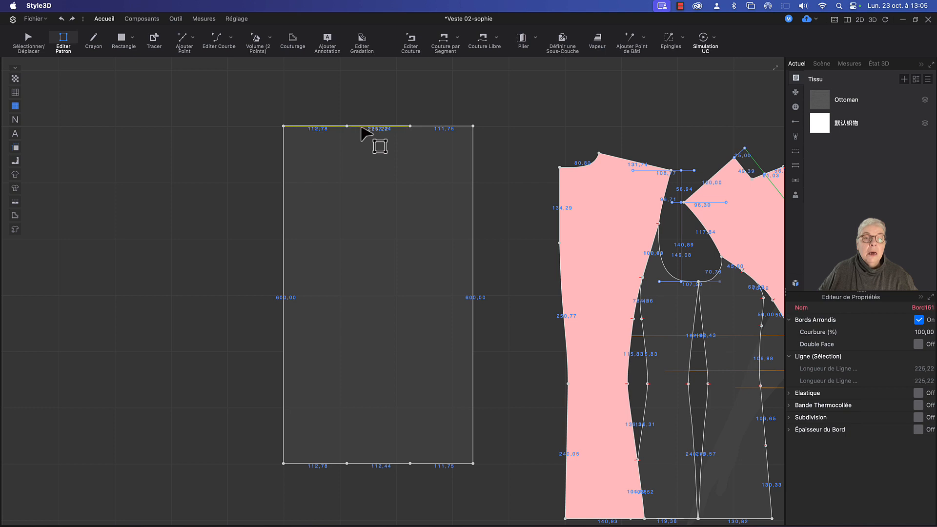
shift+click(424, 128)
right_click(424, 127)
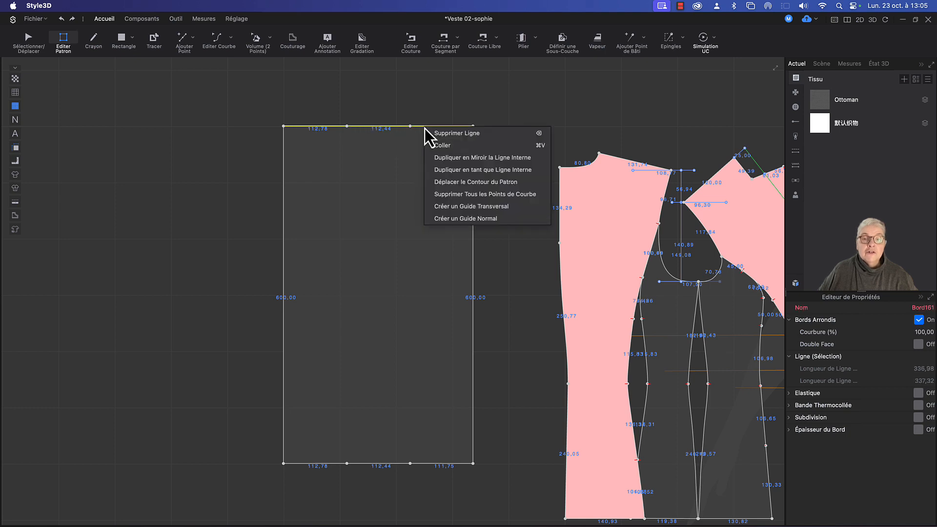
click(462, 174)
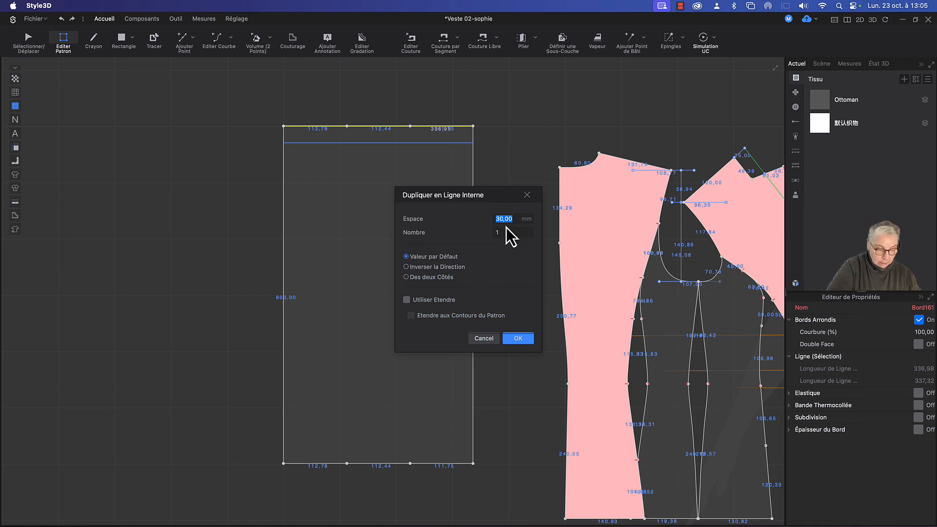
text(140)
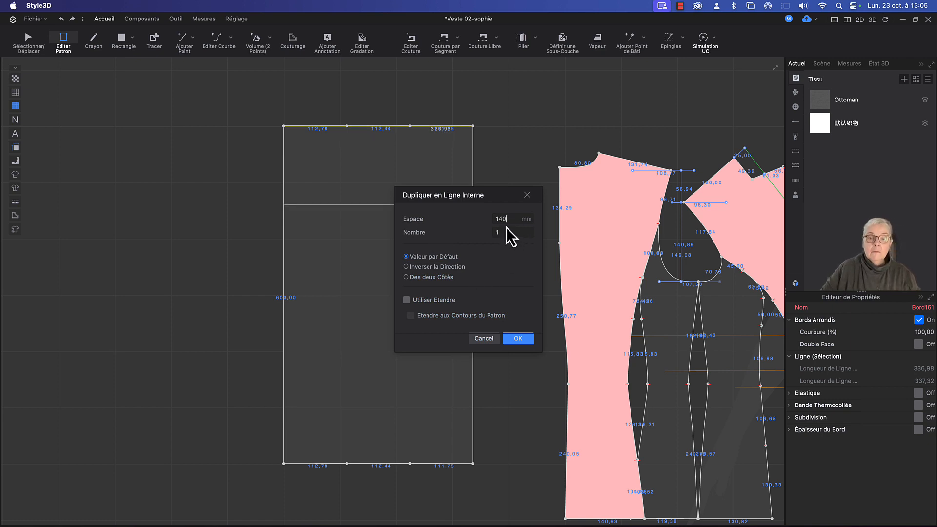
click(519, 338)
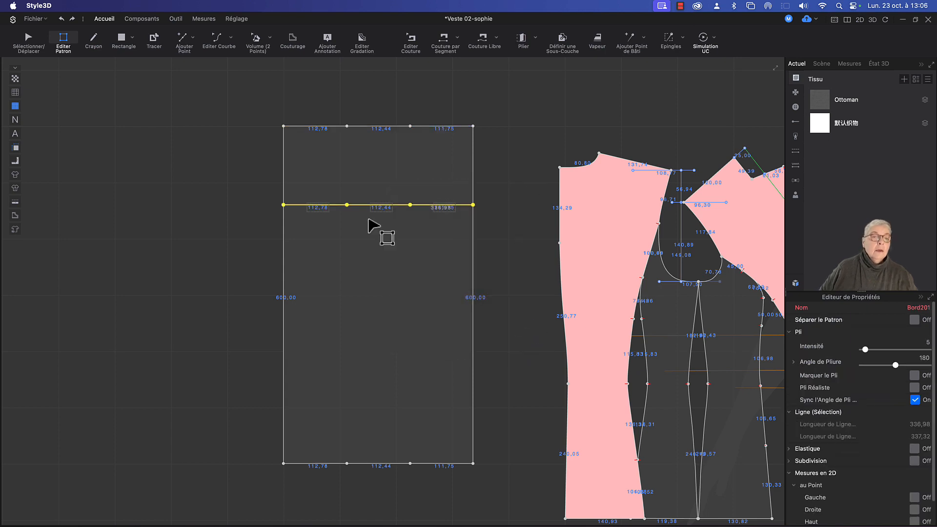
Draw two vertical internal lines joining the division points of the frame's top edge to the matching points on its bottom edge.
click(93, 39)
click(347, 126)
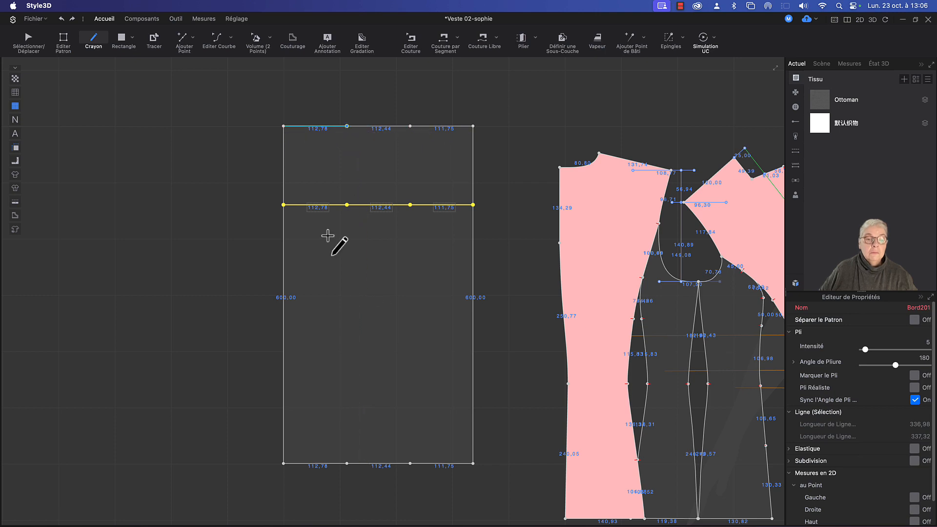
click(346, 464)
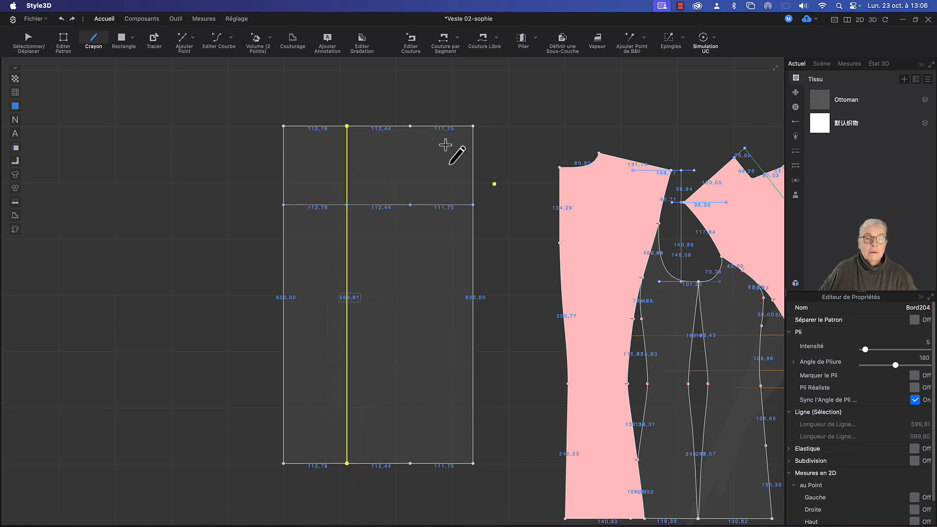
click(410, 126)
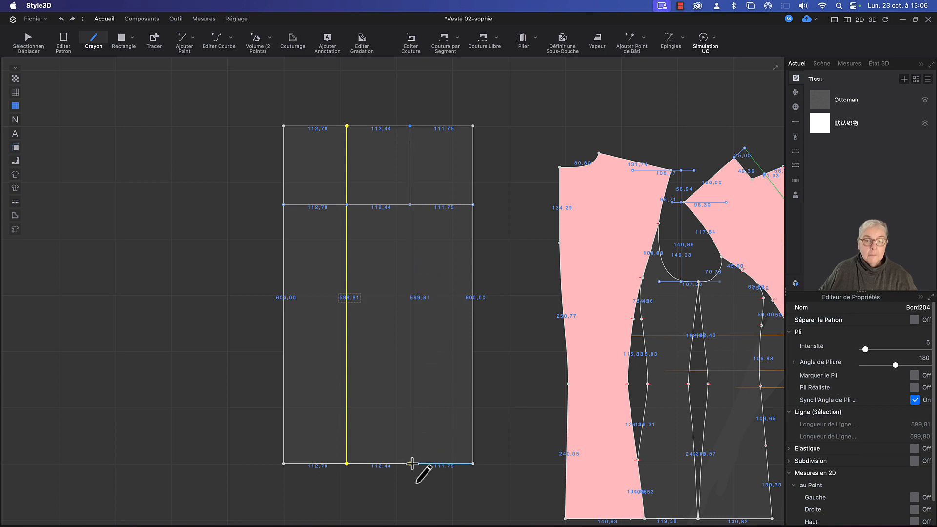
click(411, 464)
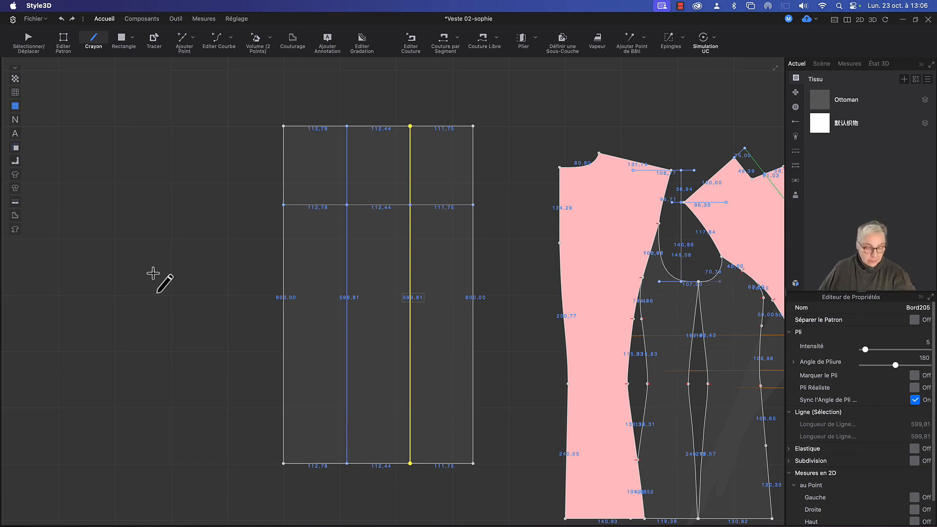
Divide the middle segment of the frame's top edge uniformly into 2 segments.
key(x)
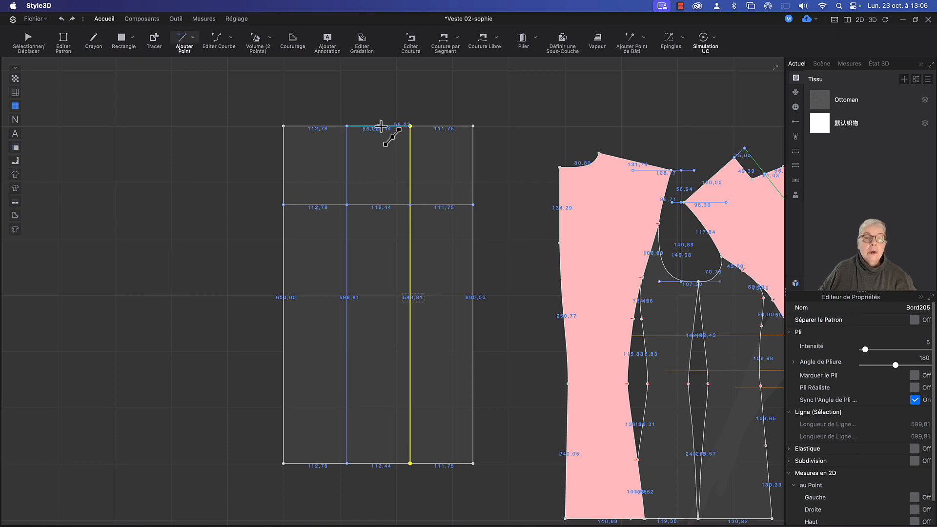
right_click(379, 128)
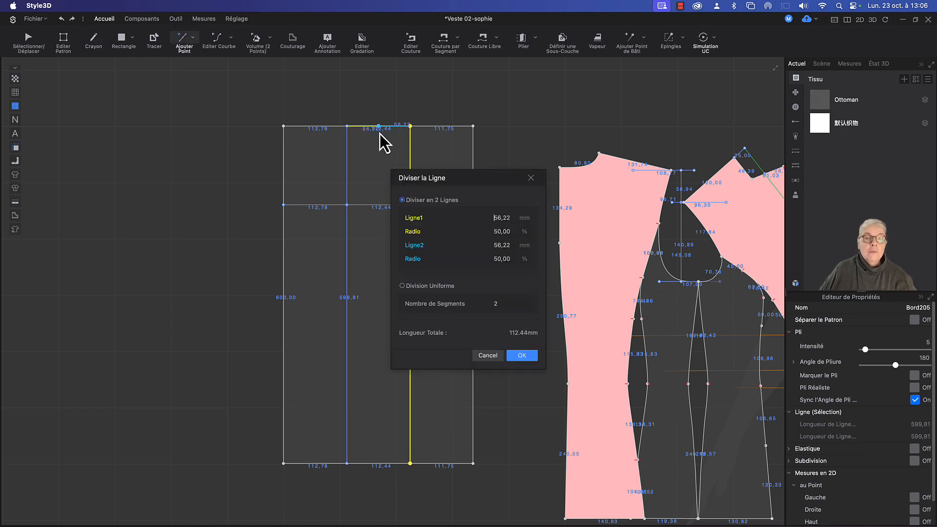
click(403, 287)
click(516, 356)
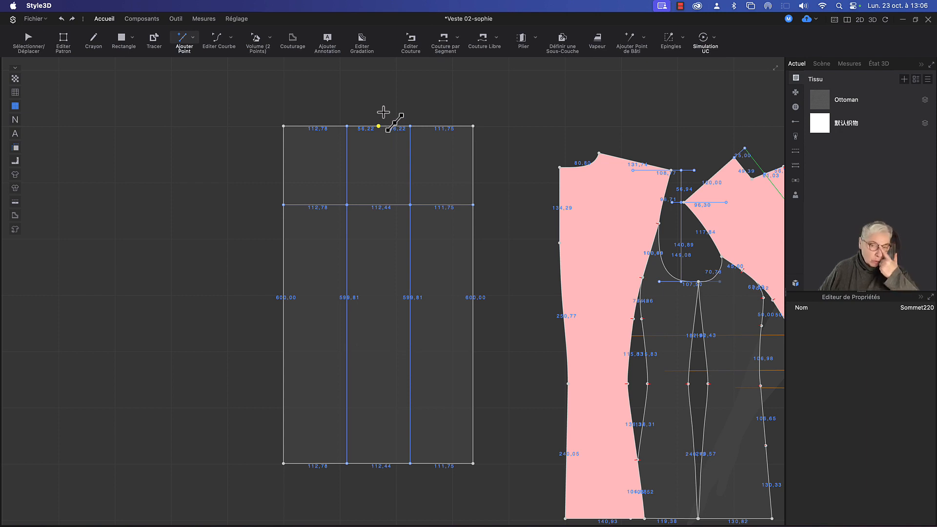
middle_drag(381, 115, 355, 134)
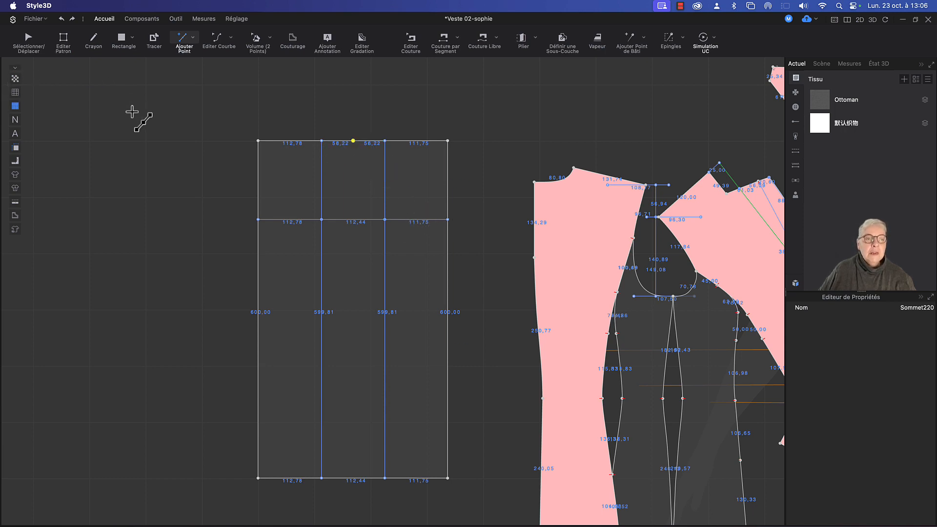
middle_drag(121, 126, 76, 170)
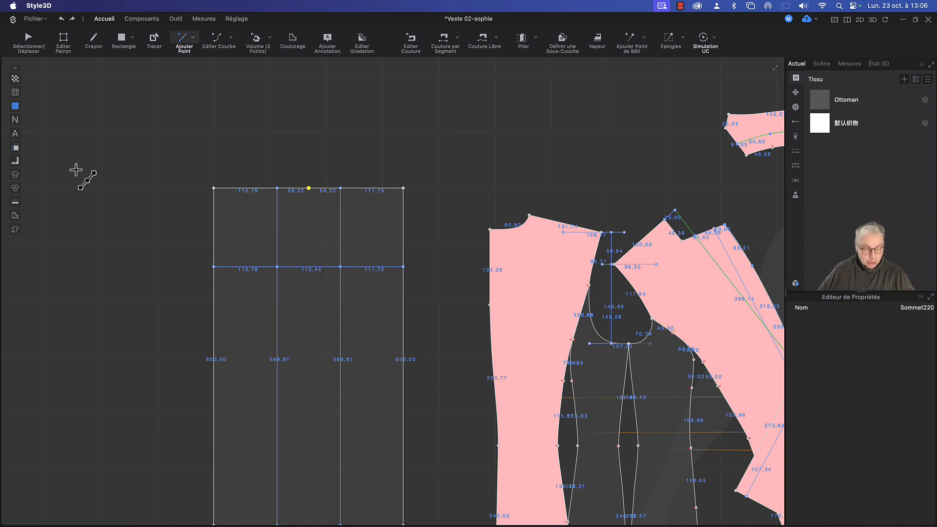
click(340, 226)
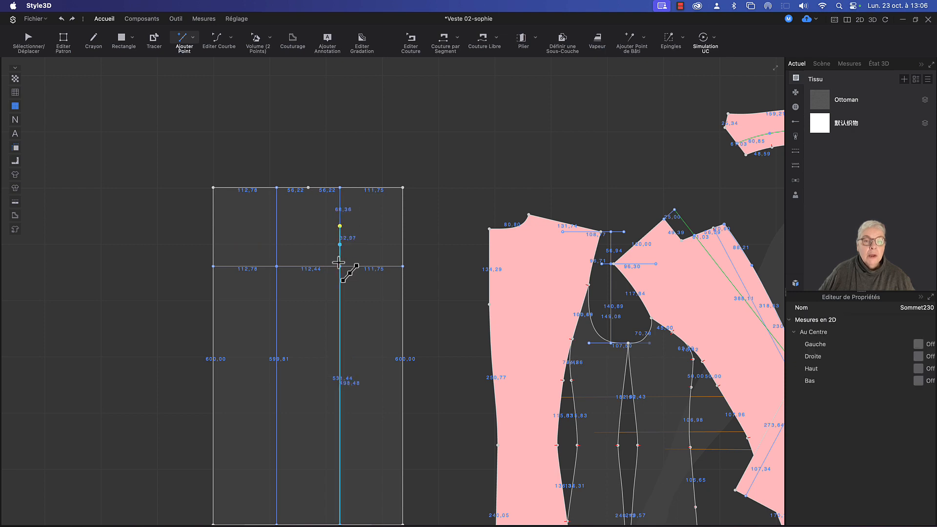
right_click(340, 231)
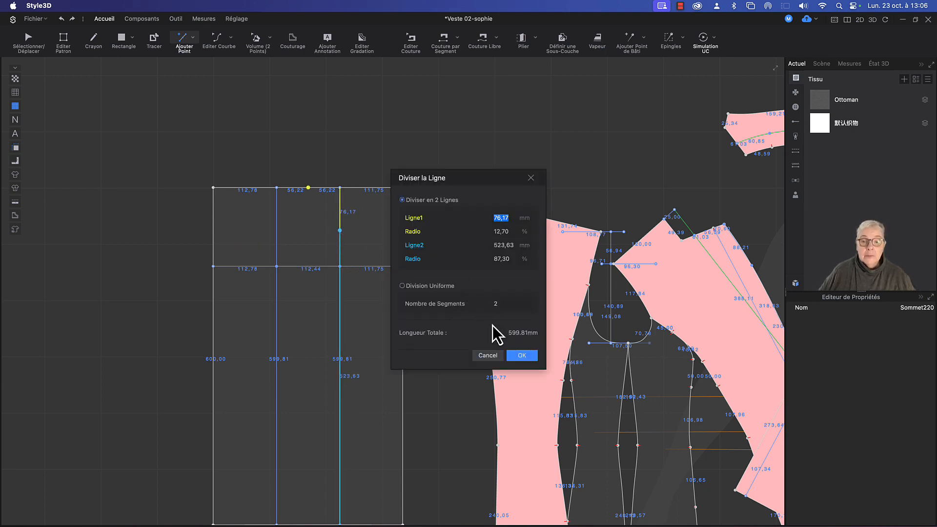
click(400, 289)
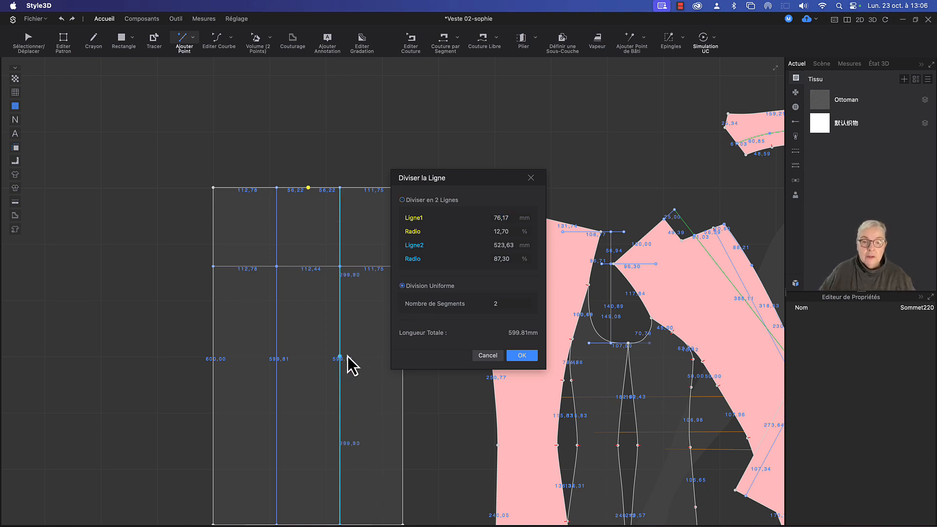
click(486, 357)
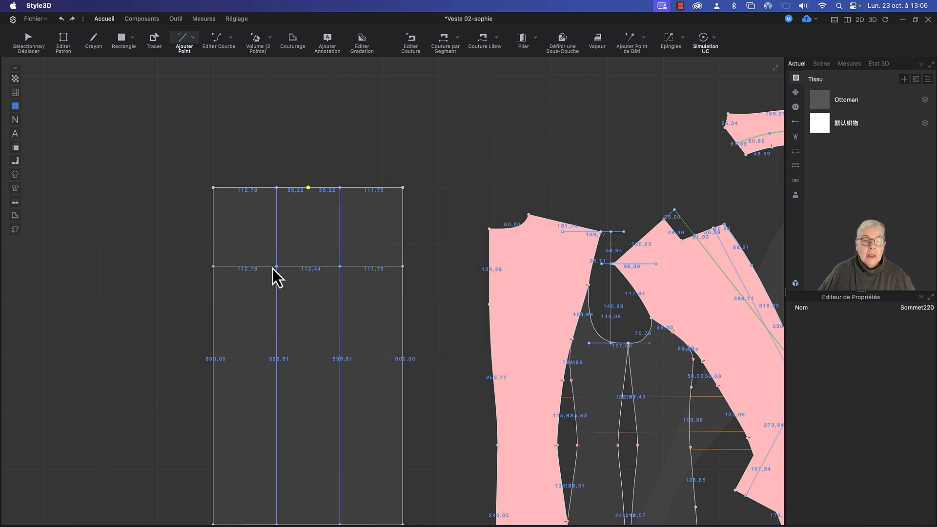
Add a point on the right vertical internal line and move it onto the crossing with the horizontal internal line.
click(340, 258)
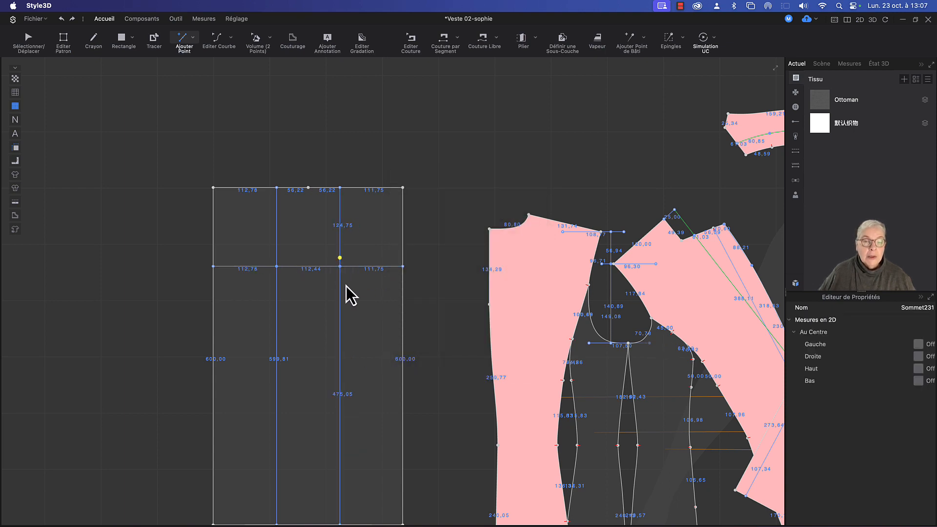
scroll(347, 283, up, 5)
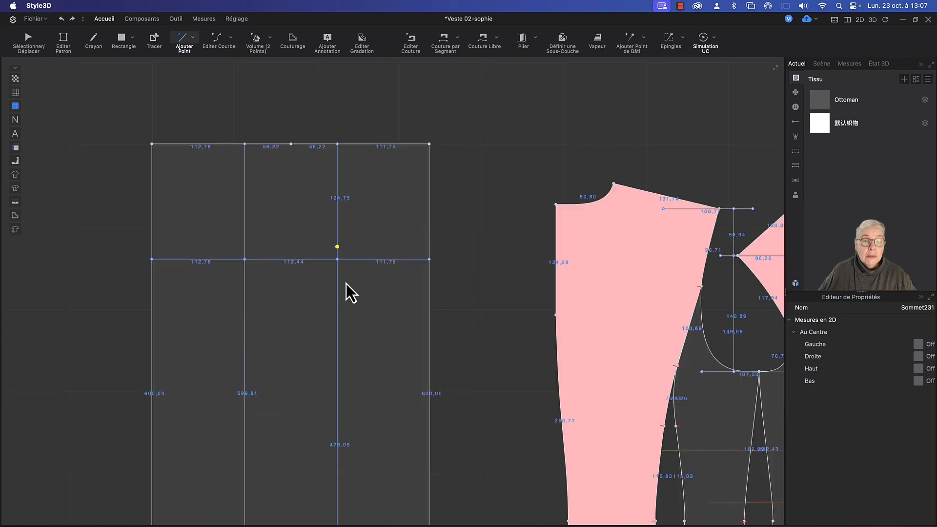
key(z)
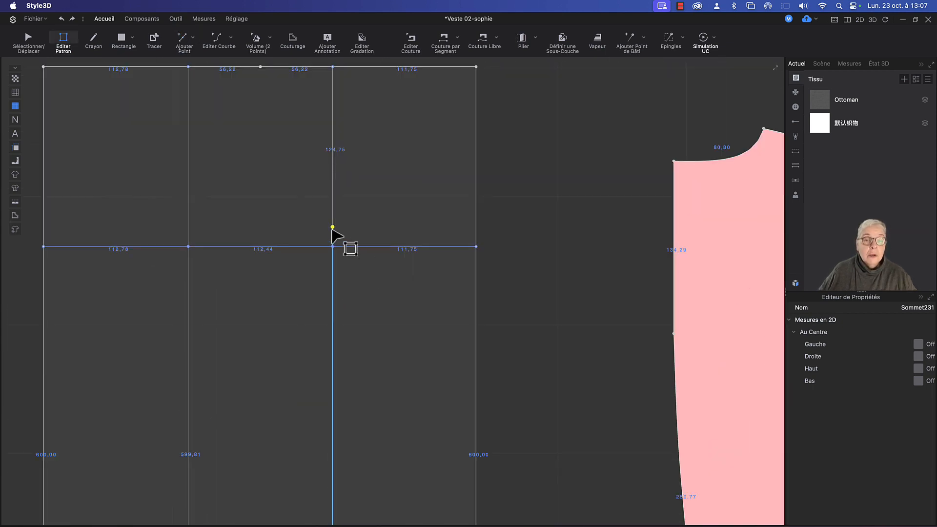
drag(333, 227, 334, 248)
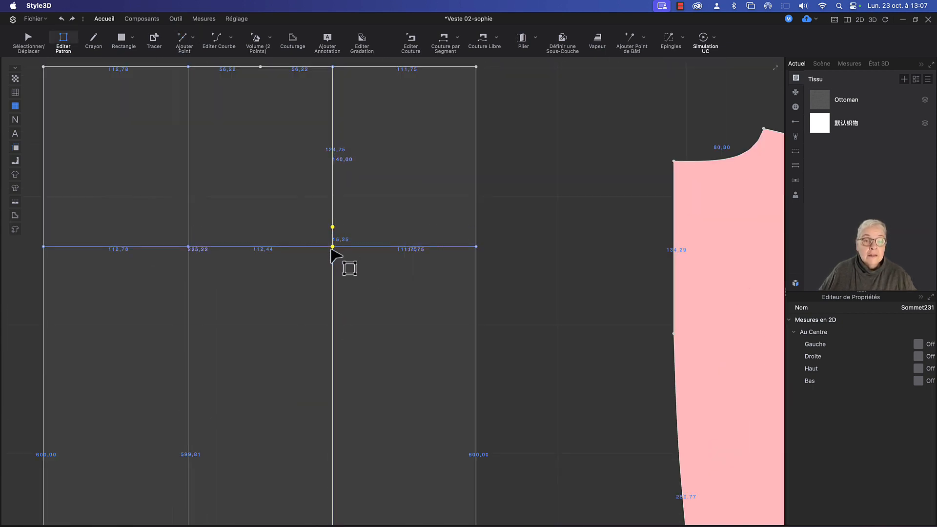
Divide the right vertical line's section above the horizontal internal line uniformly into 2 segments.
right_drag(230, 314, 311, 326)
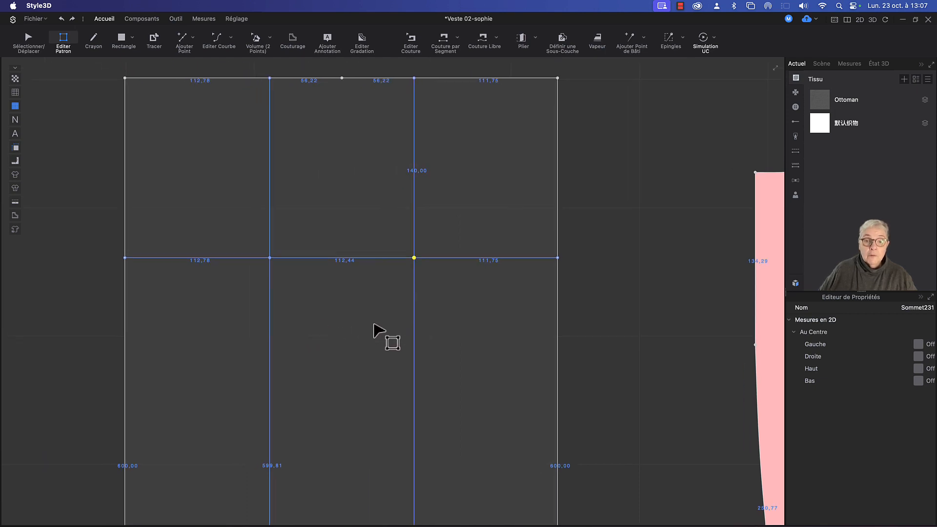
key(x)
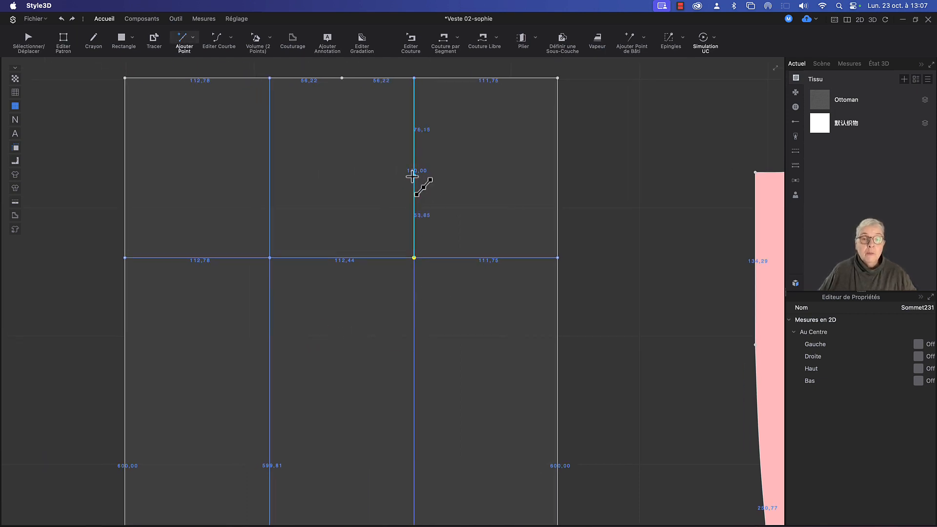
right_click(415, 176)
click(403, 286)
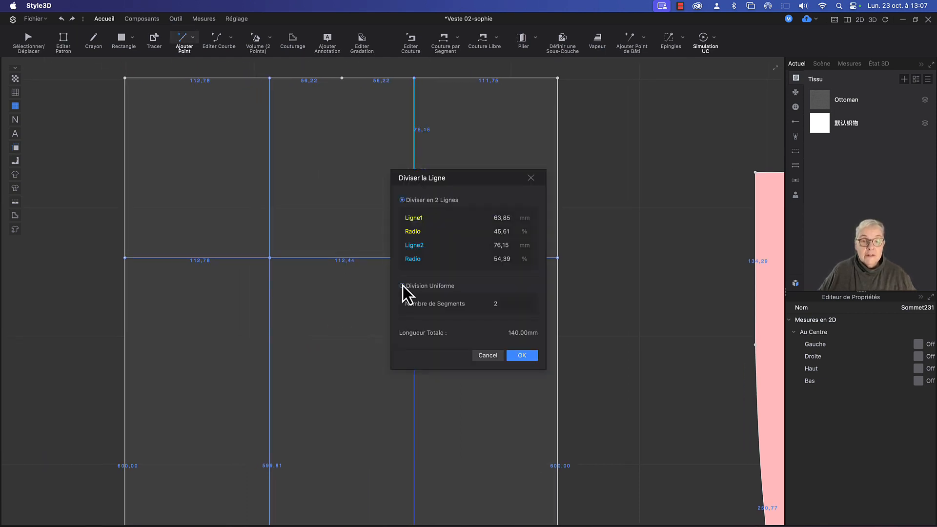
click(532, 359)
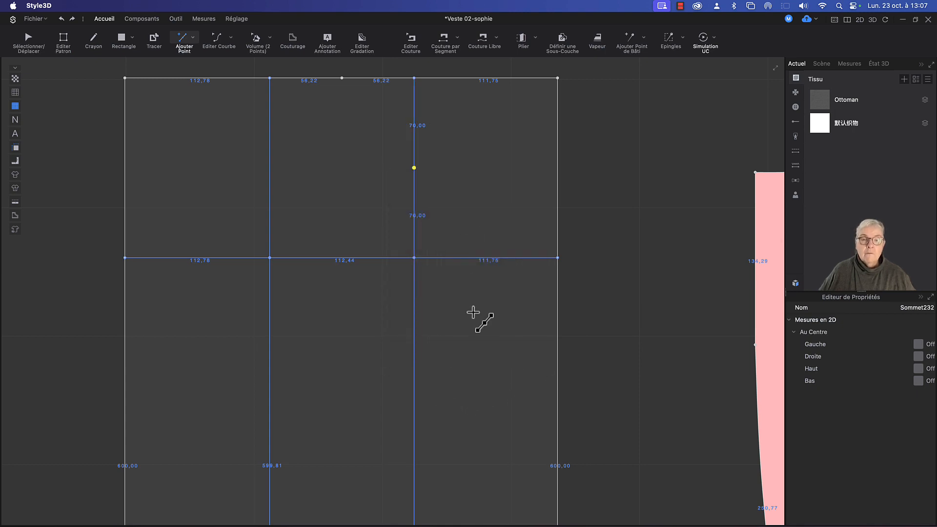
Draw an internal polyline from the top edge's midpoint through the right vertical's new midpoint to the horizontal line, its second segment about 116 mm long.
right_drag(472, 314, 420, 337)
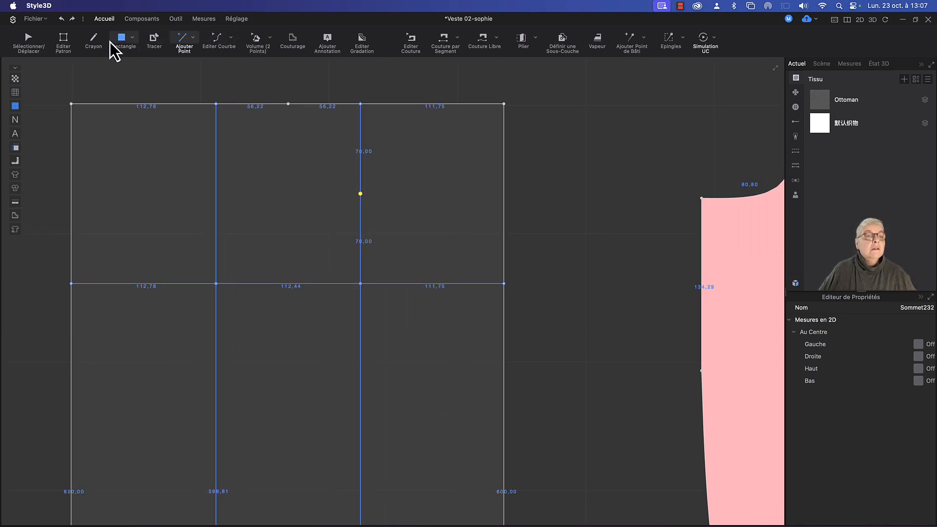
click(94, 39)
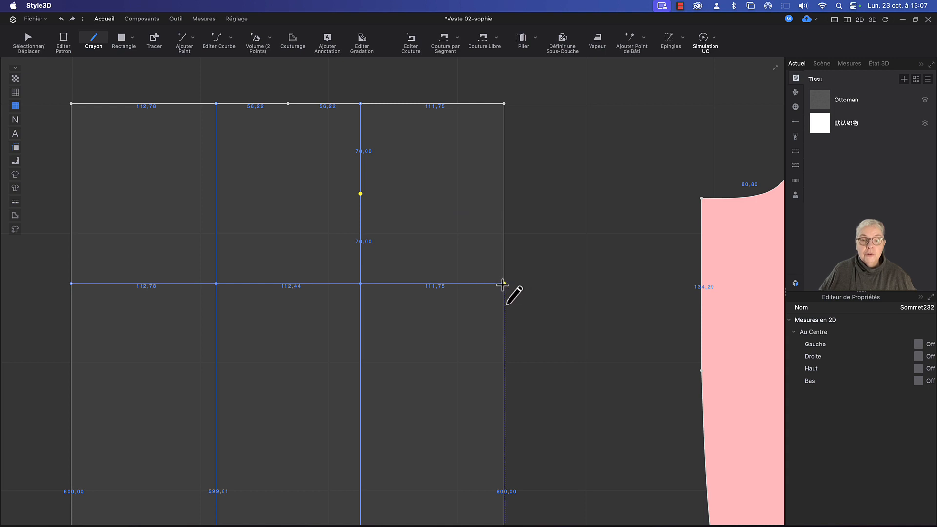
click(289, 104)
click(360, 194)
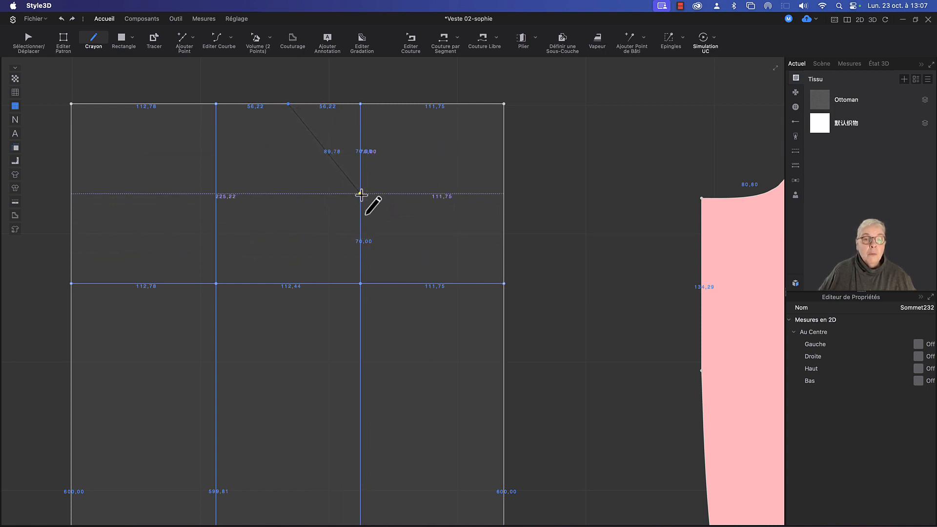
click(478, 284)
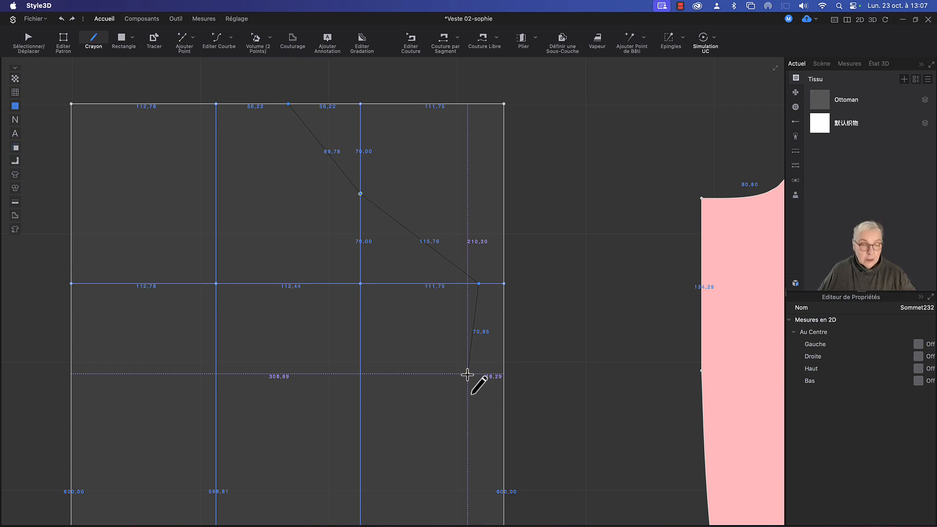
double_click(479, 283)
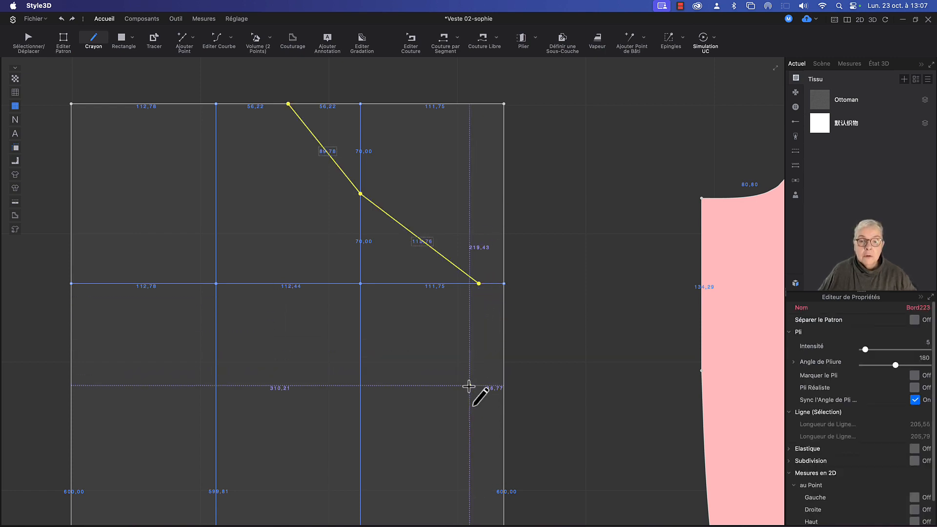
Curve the polyline into an S-shaped sleeve cap, bowing the lower segment downward to about 123 mm and the upper segment upward to about 98 mm.
click(231, 38)
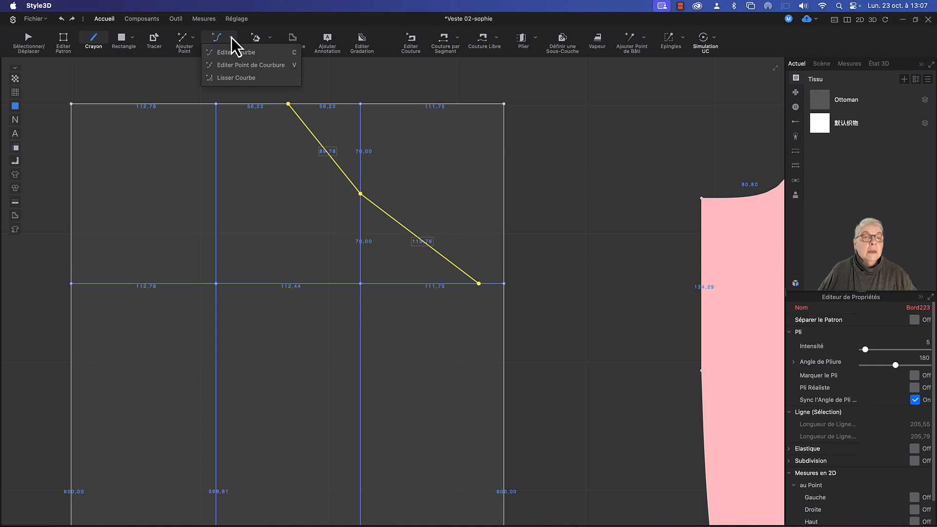
click(237, 54)
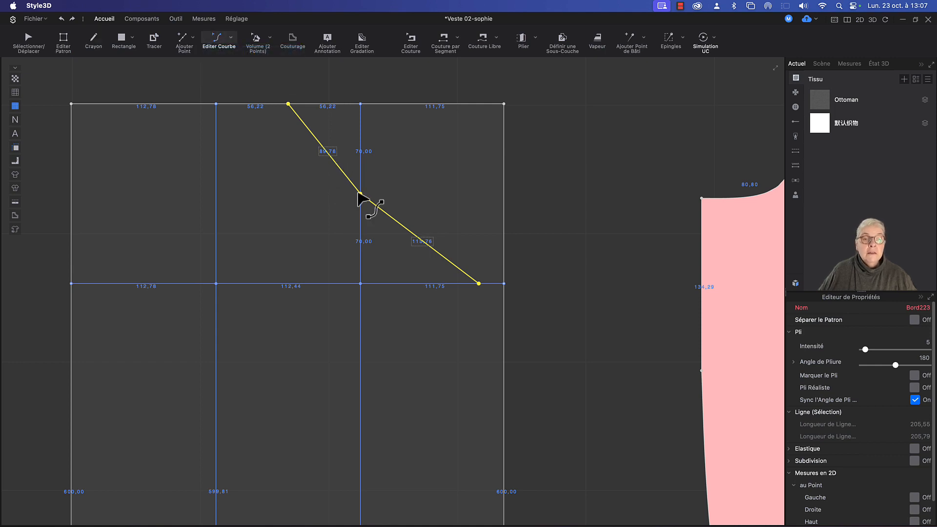
drag(415, 238, 403, 266)
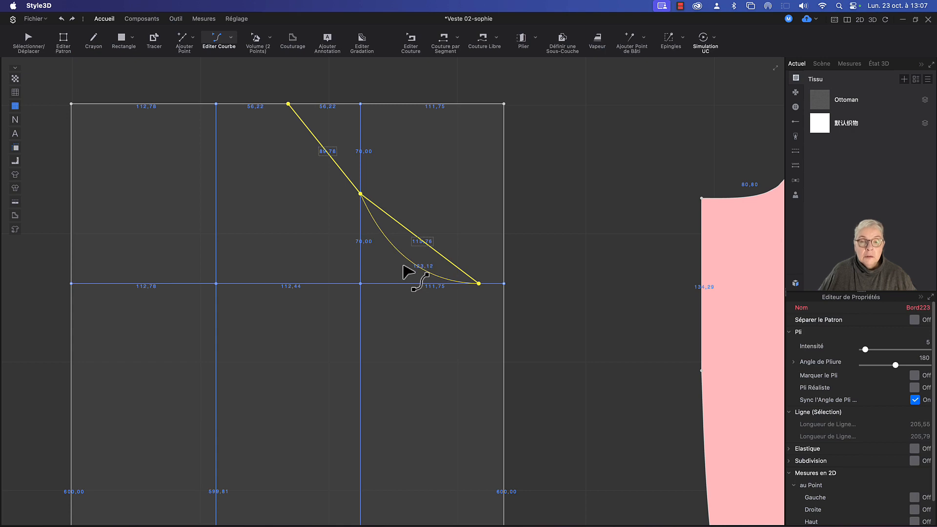
drag(331, 160, 342, 125)
right_drag(595, 199, 617, 188)
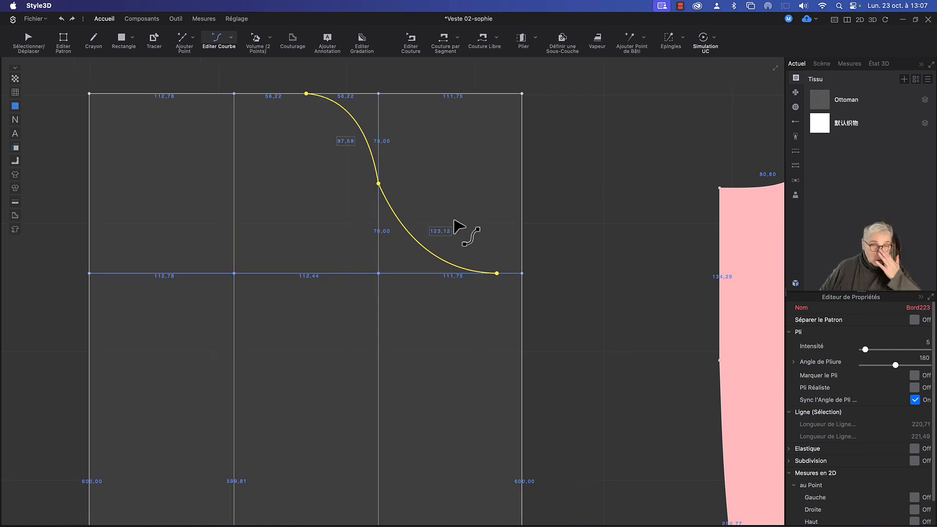
Move the sleeve cap curve's lower endpoint outward to the right end of the horizontal internal line.
key(Escape)
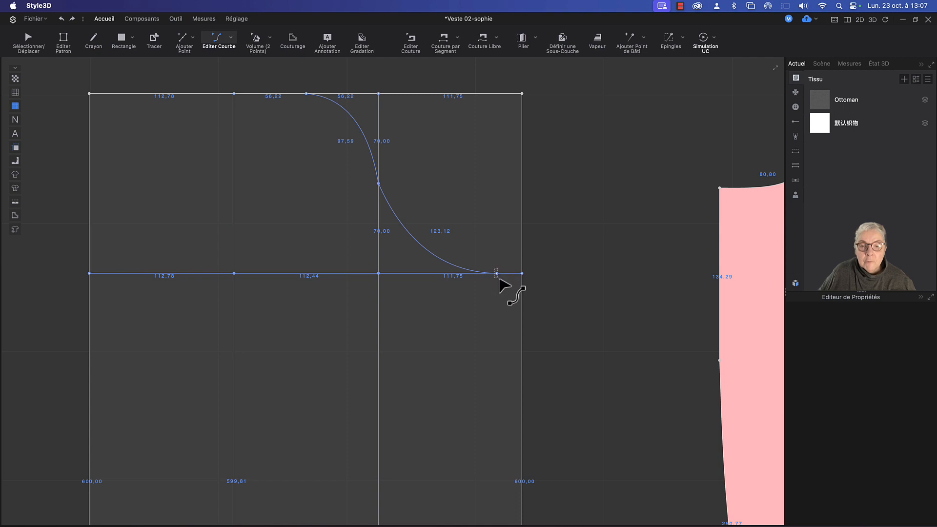
click(101, 38)
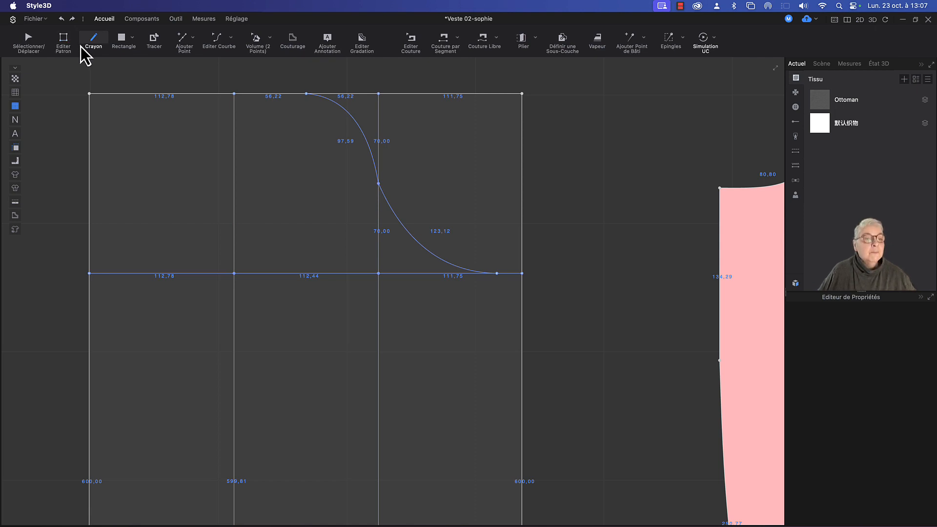
key(z)
click(495, 270)
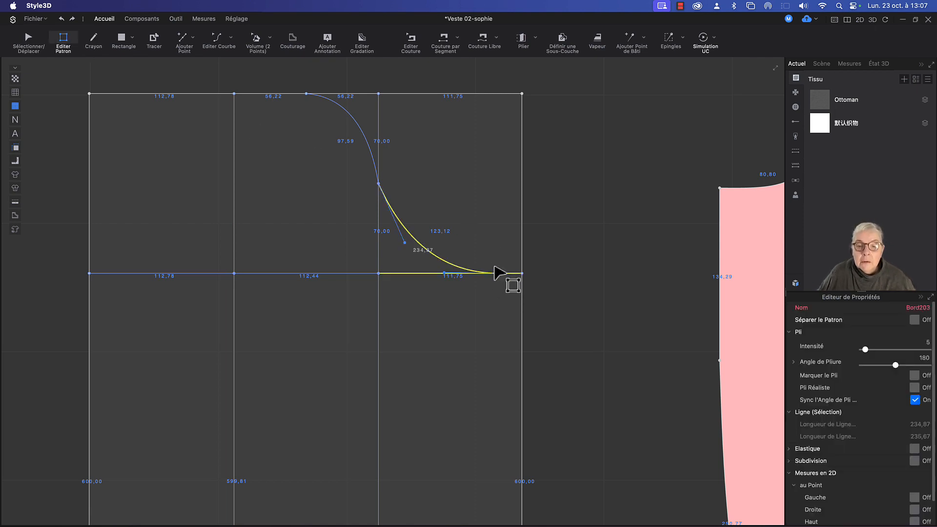
click(497, 274)
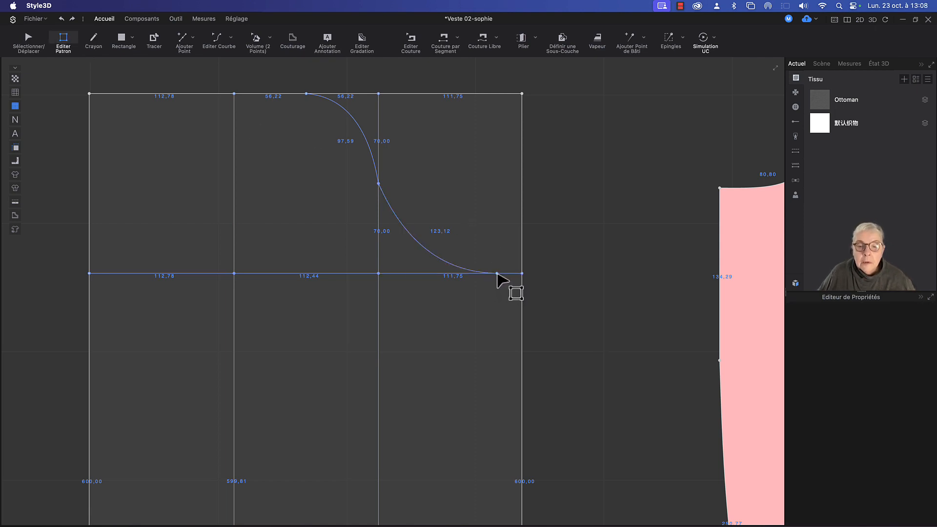
drag(497, 273, 527, 283)
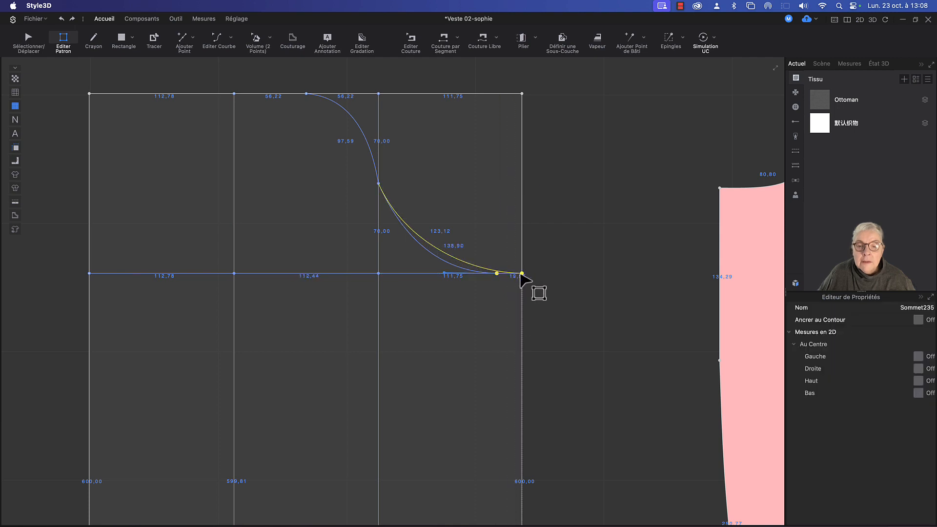
Adjust both curve handles of the cap's lower segment to deepen its hollow, to a length of about 146 mm.
click(438, 256)
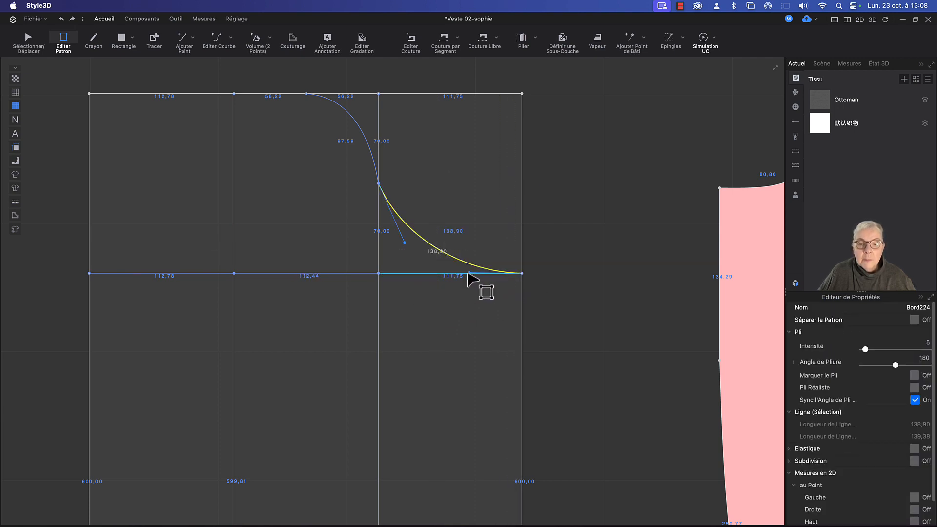
drag(469, 275, 445, 276)
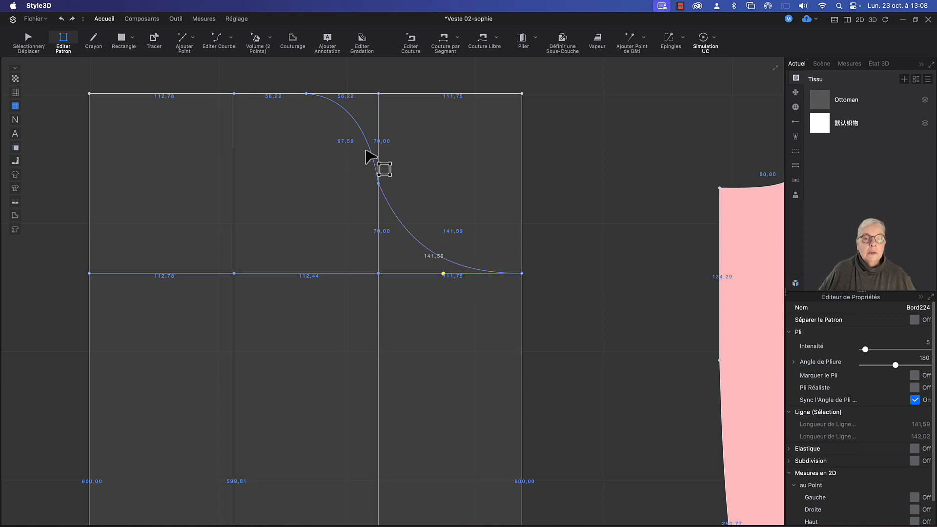
click(370, 149)
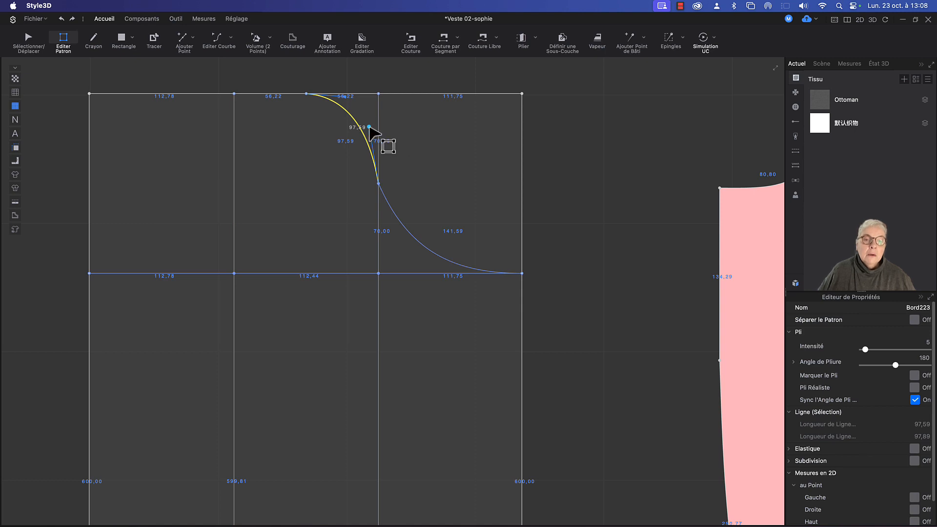
click(399, 220)
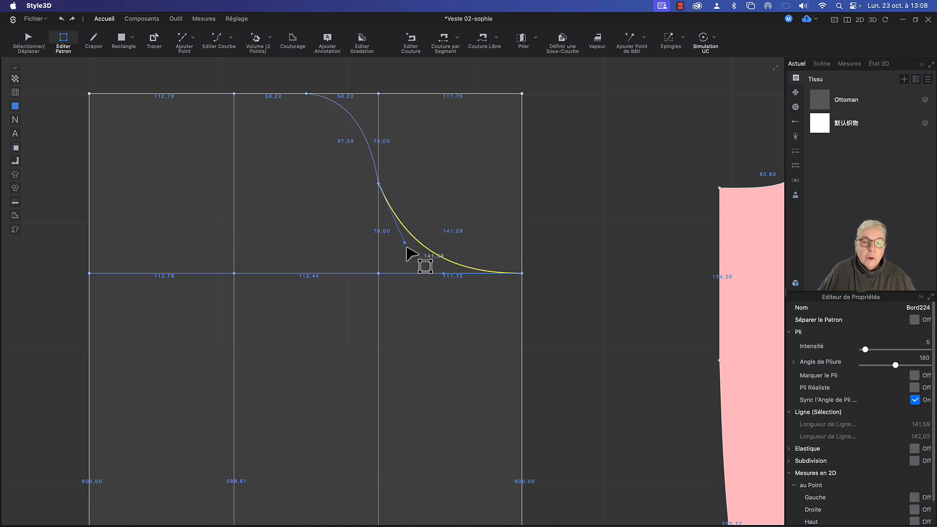
drag(405, 243, 397, 256)
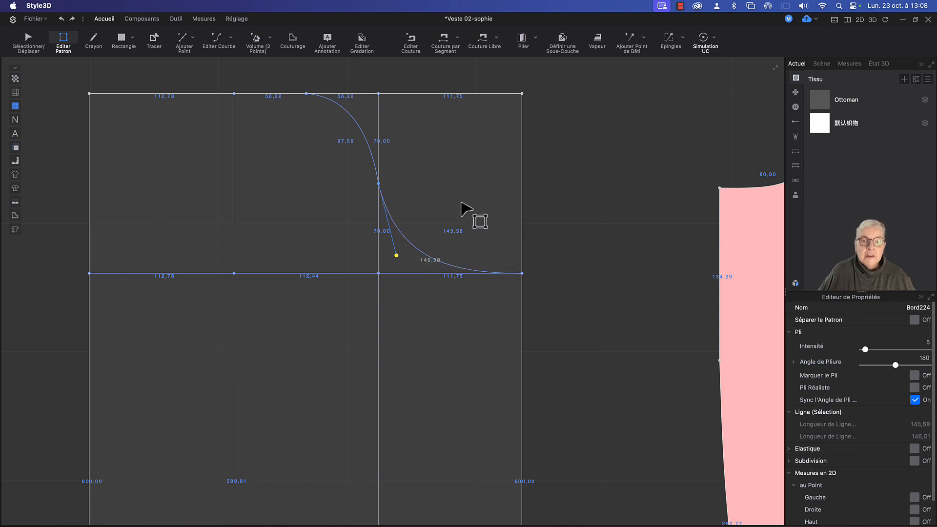
right_click(574, 190)
click(582, 272)
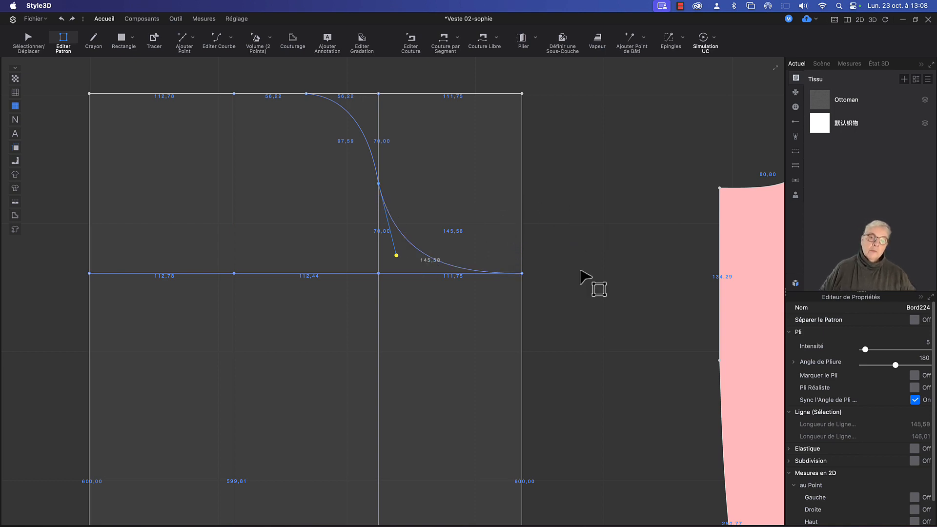
Measure the front armhole's total 2D length, widening the property display so its labels are fully readable.
click(592, 182)
middle_drag(591, 182, 388, 183)
scroll(512, 193, down, 5)
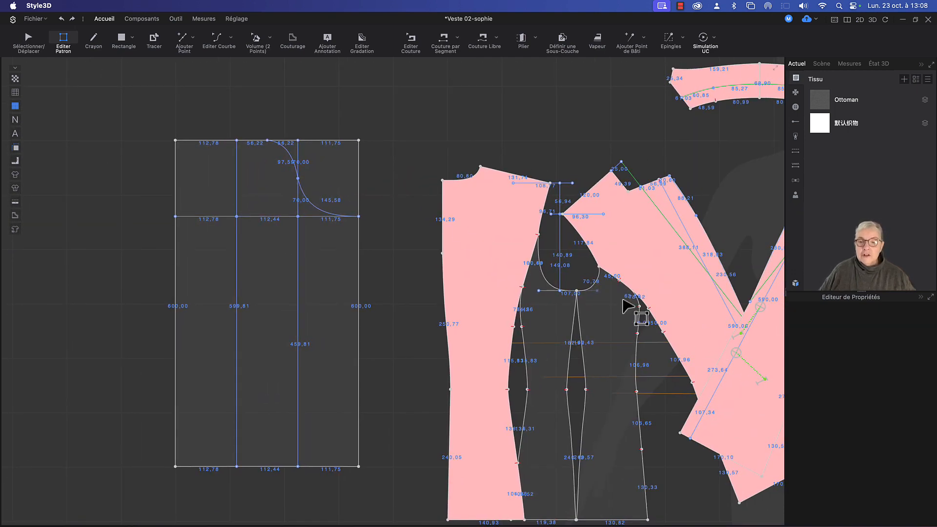
click(595, 285)
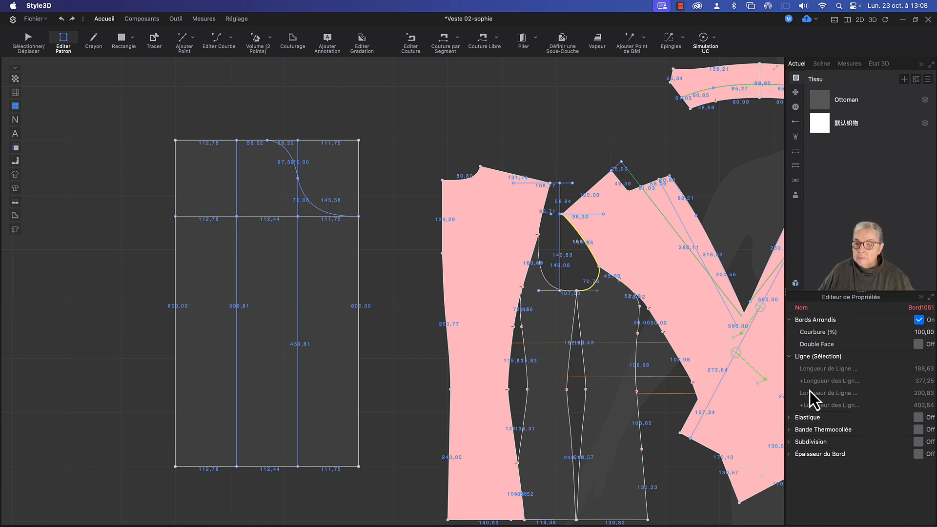
drag(784, 384, 706, 383)
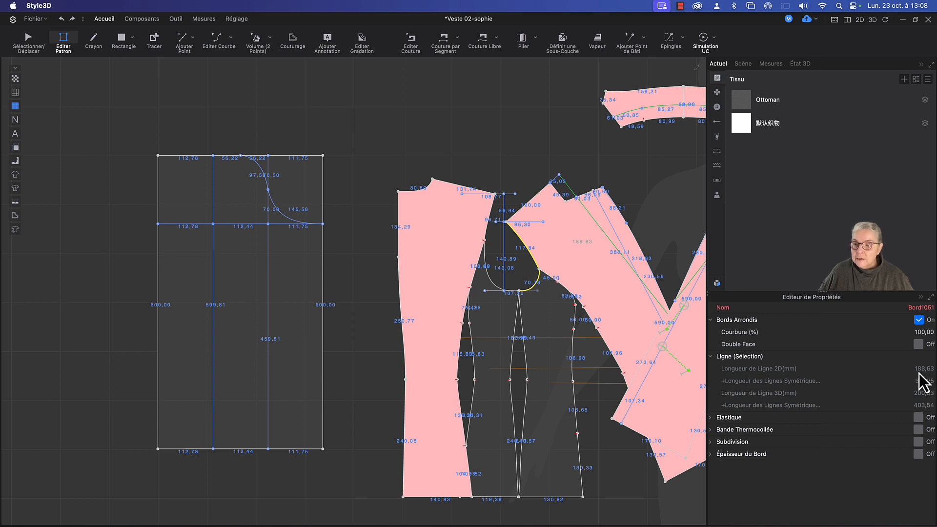
Measure the combined 2D length of the sleeve cap curve's upper and lower segments.
right_drag(301, 142, 329, 205)
click(325, 189)
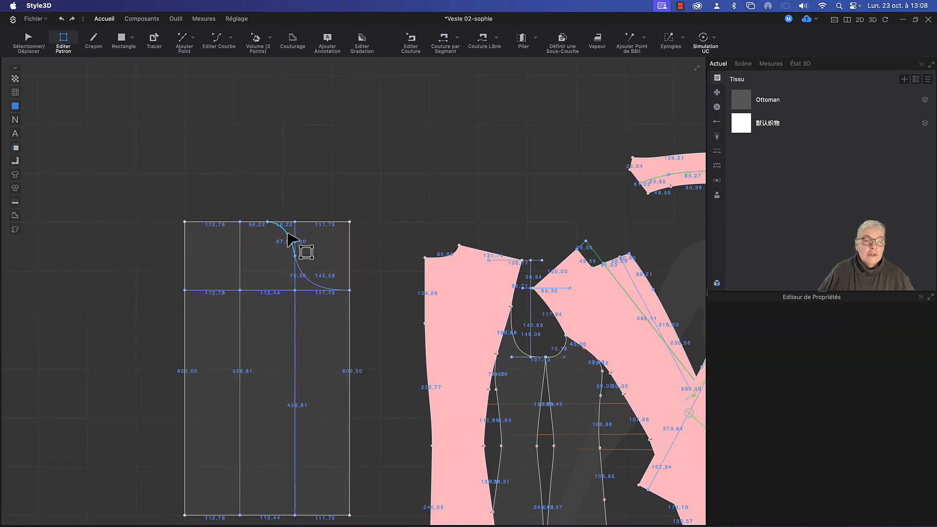
click(286, 233)
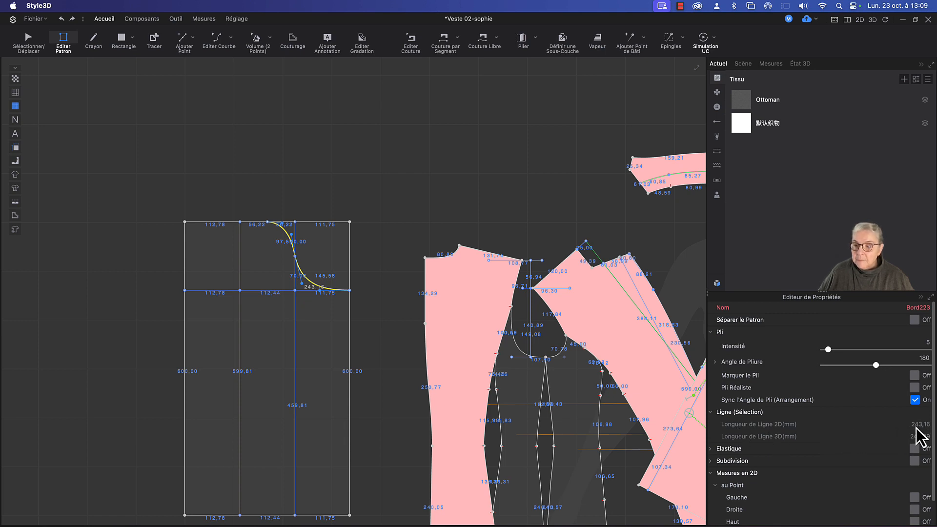
Flatten the cap's lower segment by moving both its curve handles to the right, to a length of about 141.5 mm.
middle_drag(363, 199, 402, 189)
scroll(357, 220, down, 3)
scroll(357, 220, up, 6)
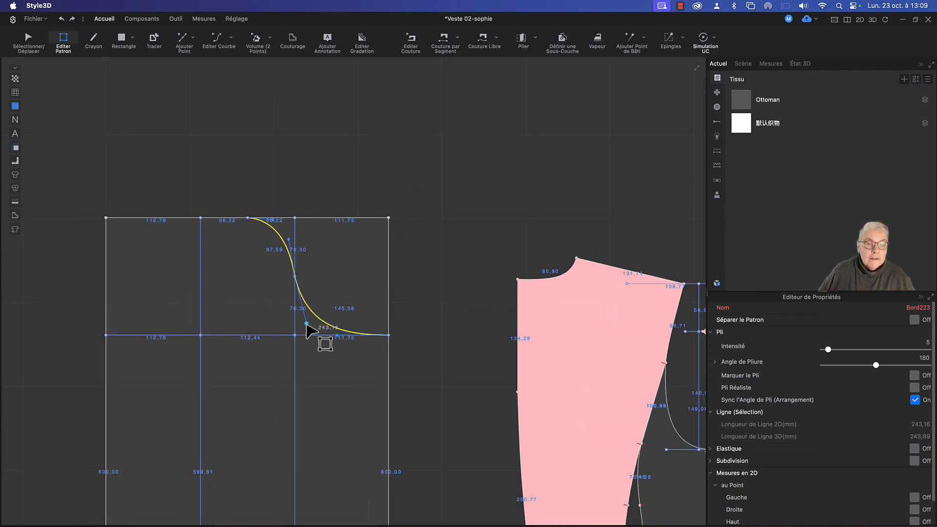
click(308, 331)
click(314, 318)
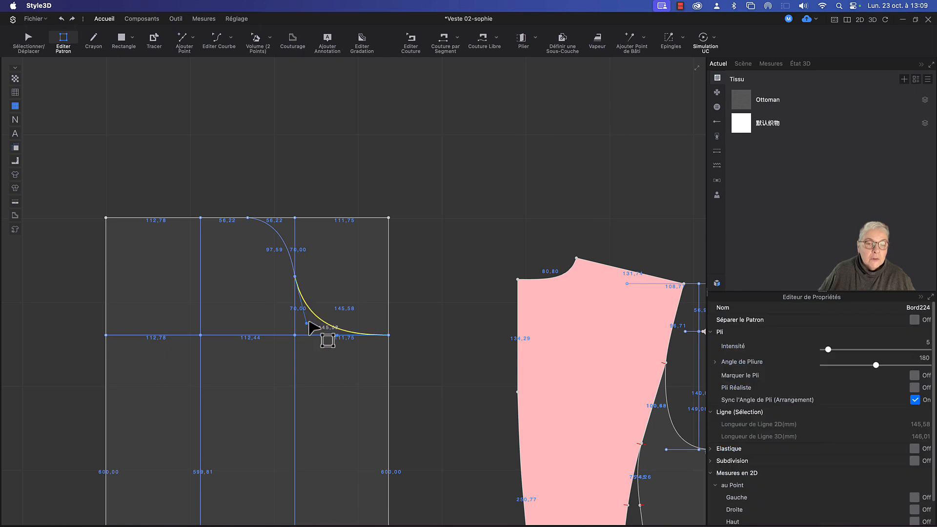
drag(309, 321, 313, 326)
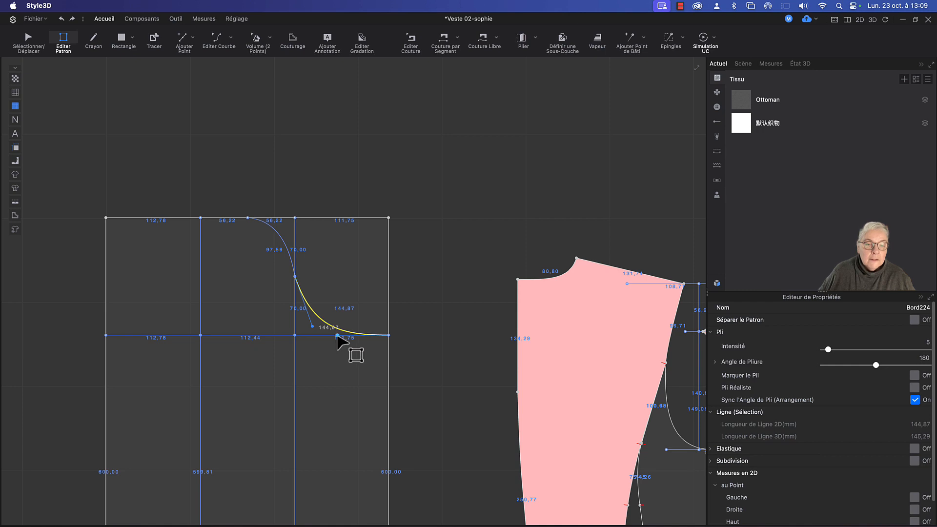
drag(338, 336, 360, 335)
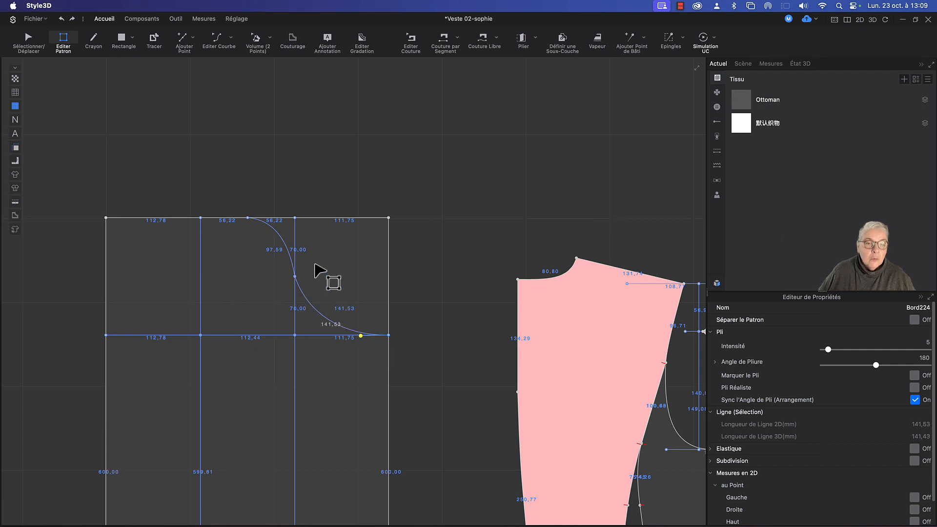
Flatten the cap's upper segment slightly by lowering its curve handle near the vertical line, to about 96 mm long.
click(281, 237)
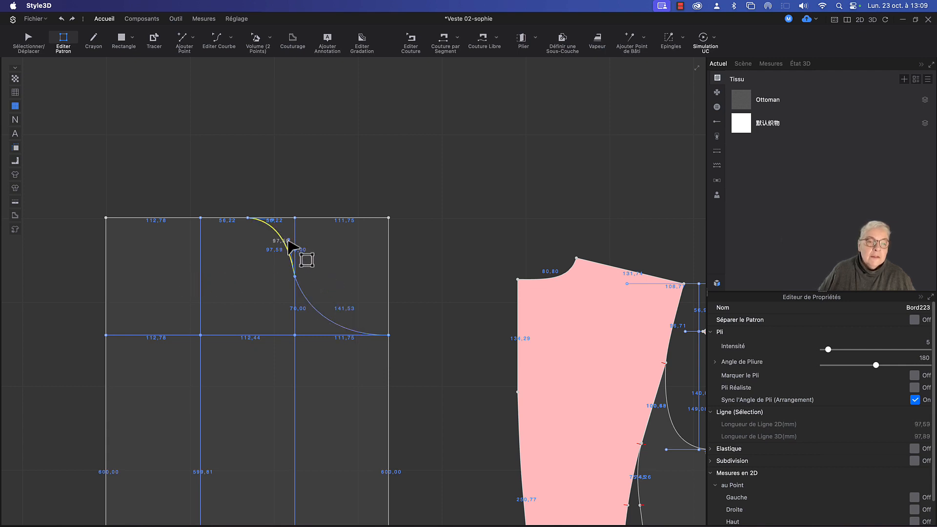
drag(288, 240, 286, 247)
click(302, 190)
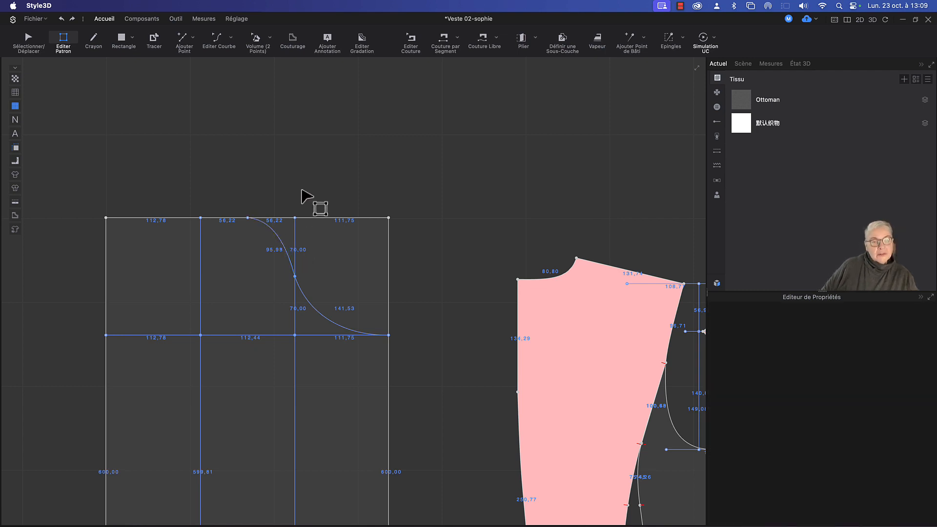
Check the combined length of the two reshaped cap segments, and add the front armhole edges to the measurement.
click(326, 321)
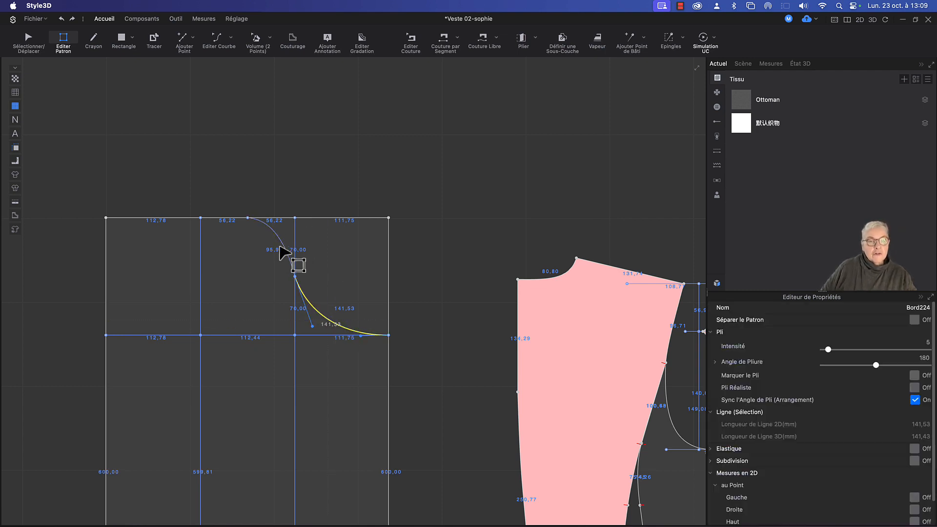
shift+click(287, 244)
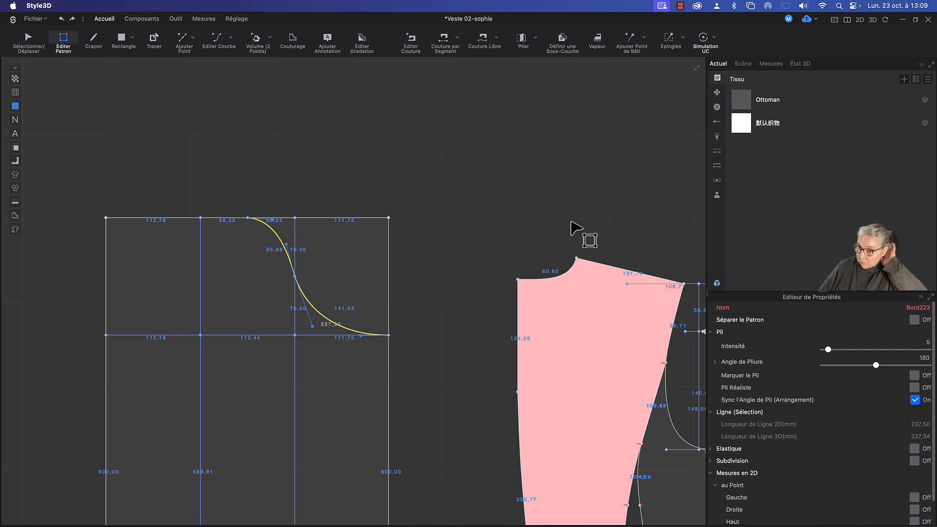
middle_drag(578, 220, 596, 209)
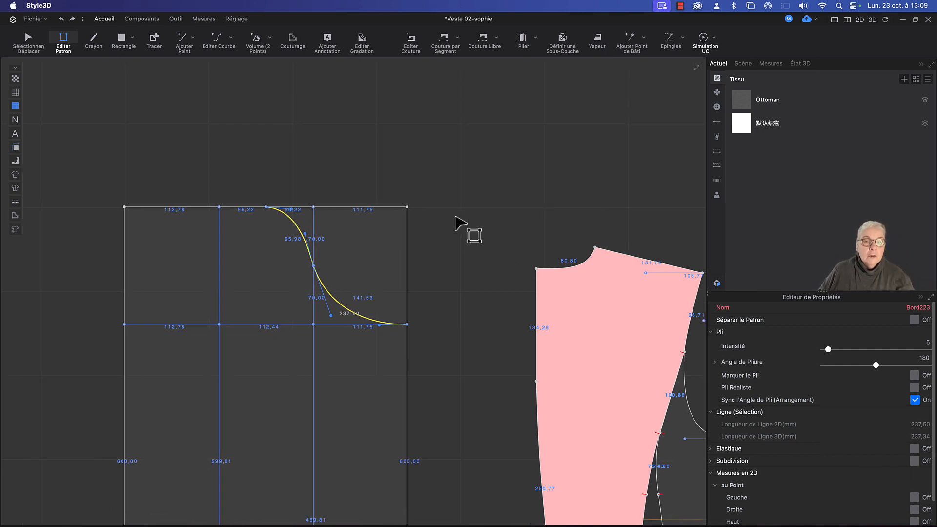
scroll(462, 220, down, 3)
middle_drag(464, 221, 358, 195)
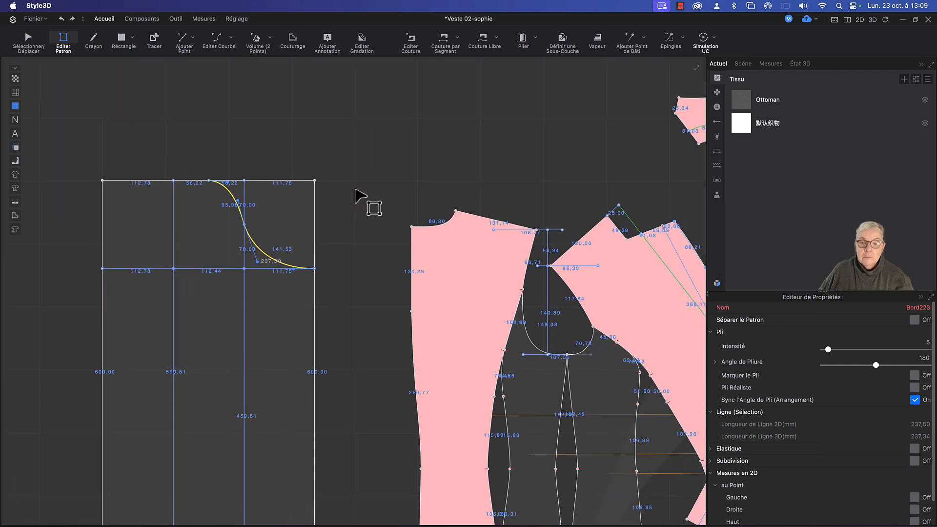
click(592, 330)
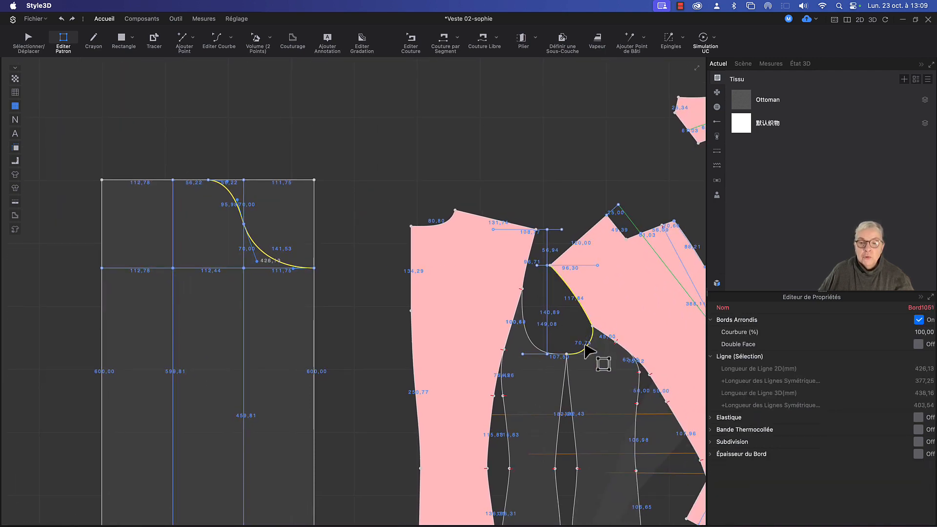
click(519, 148)
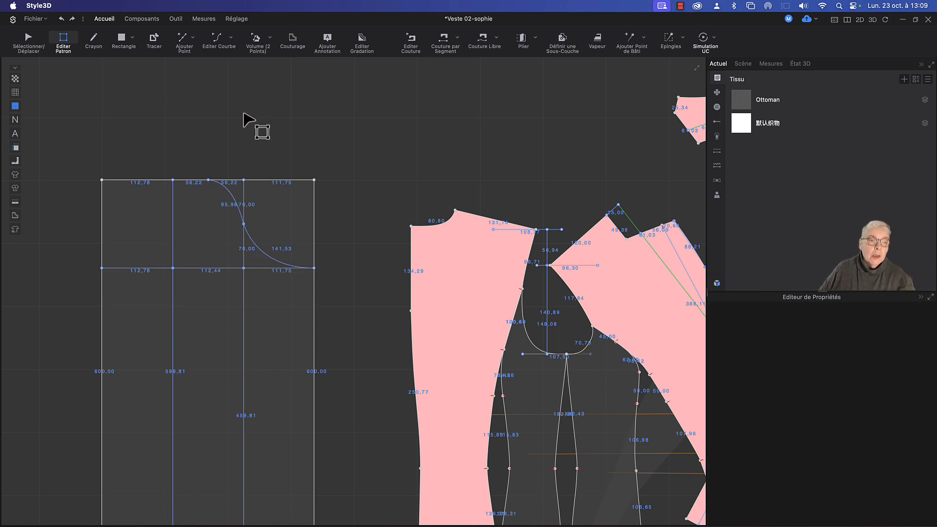
Add a point on the left vertical internal line and move it onto the crossing with the horizontal internal line.
middle_drag(262, 114, 381, 116)
middle_drag(389, 157, 379, 164)
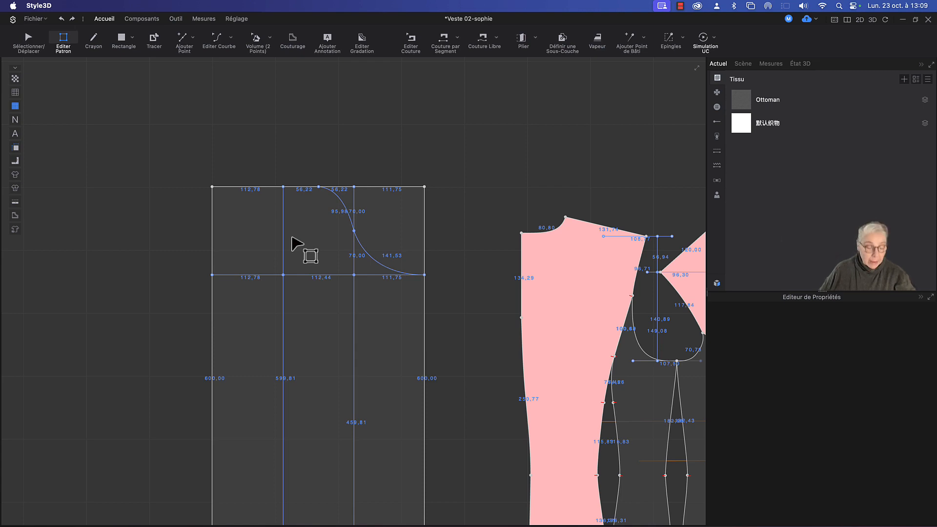
key(x)
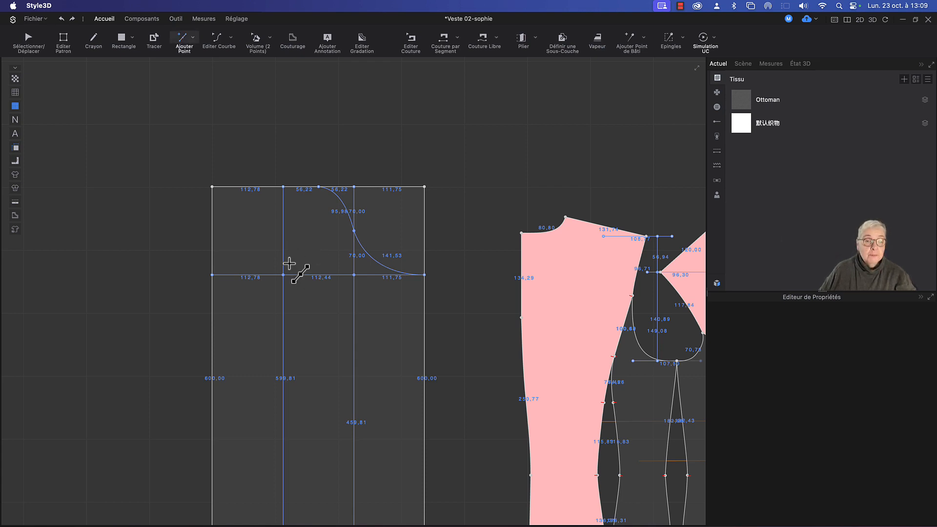
click(292, 262)
key(z)
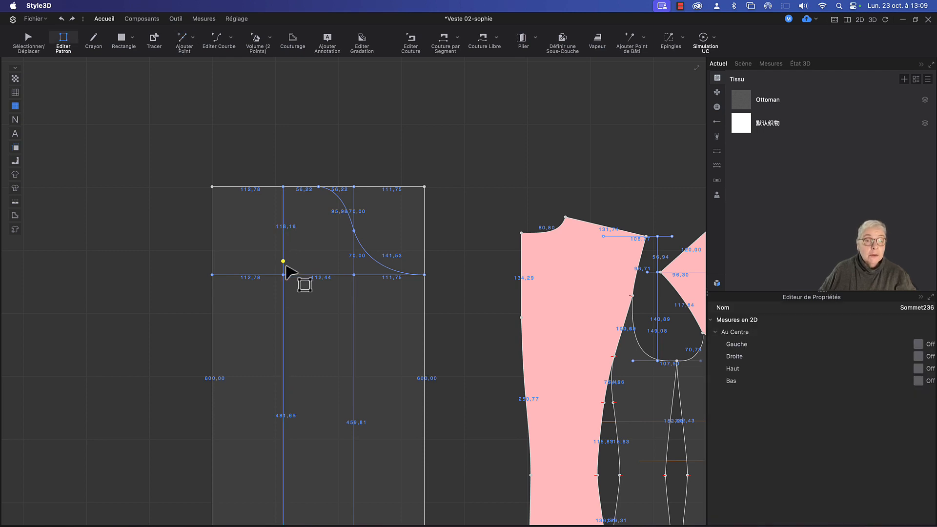
click(284, 276)
drag(283, 277, 281, 281)
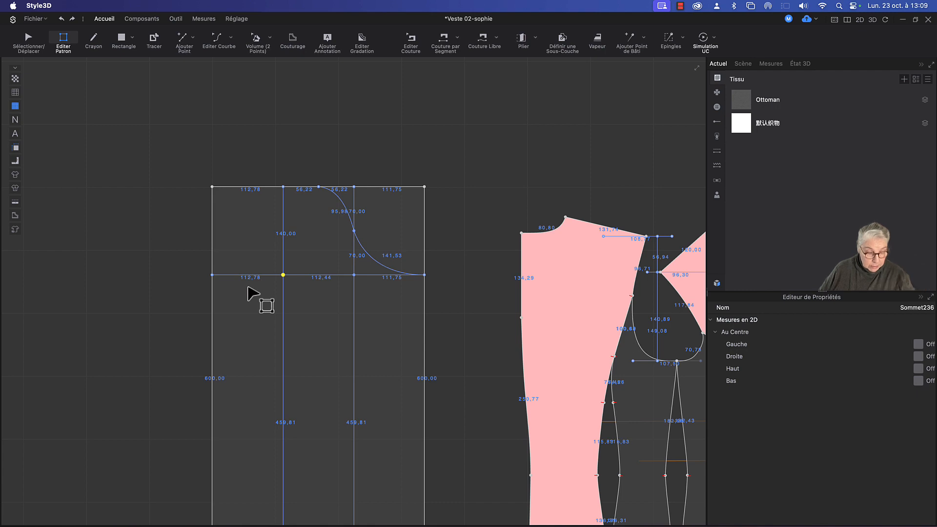
Divide the left vertical line's section above the horizontal internal line uniformly into 3 segments.
key(x)
right_click(284, 235)
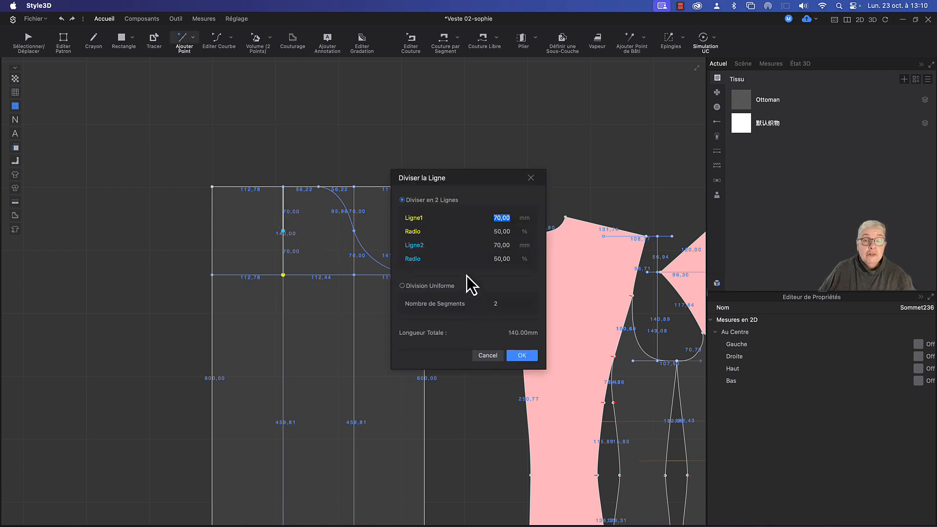
click(403, 287)
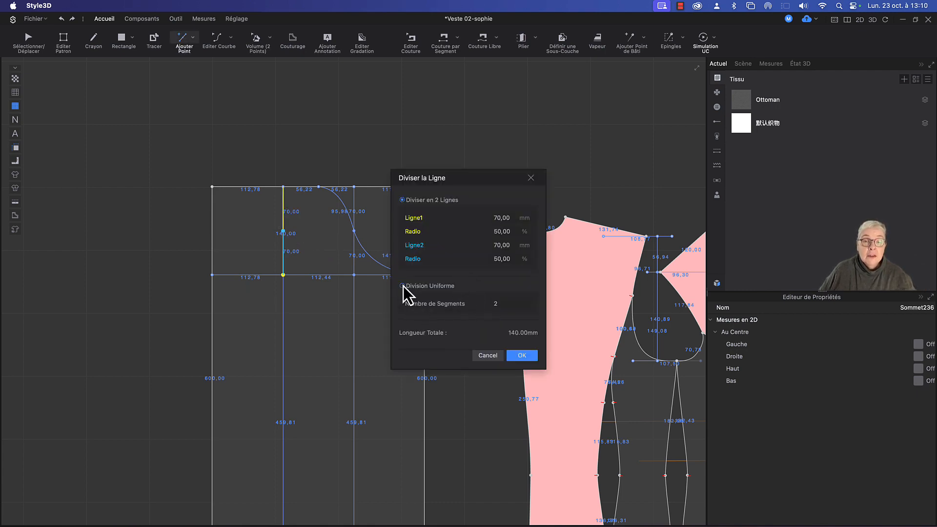
click(531, 302)
click(531, 360)
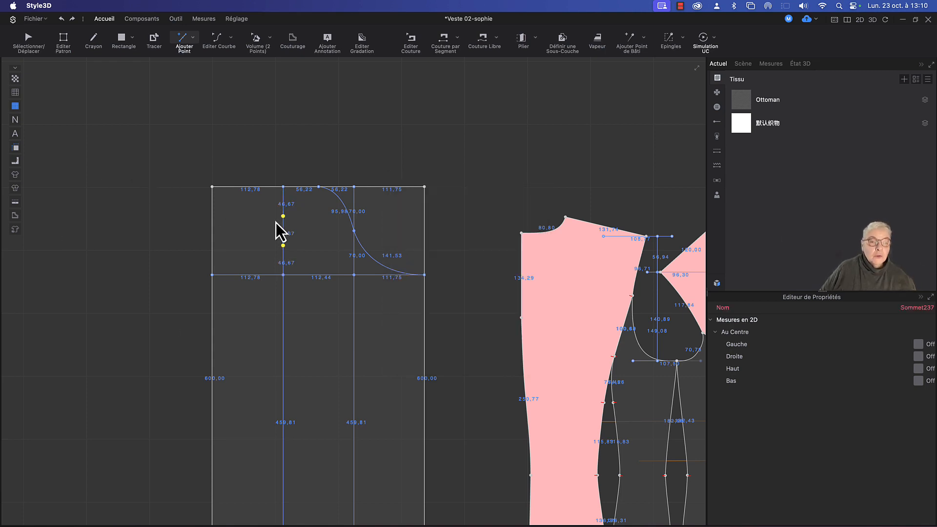
Draw a 15 mm horizontal internal line outward to the left from the upper division point on the left vertical line.
scroll(280, 219, down, 3)
scroll(280, 219, up, 5)
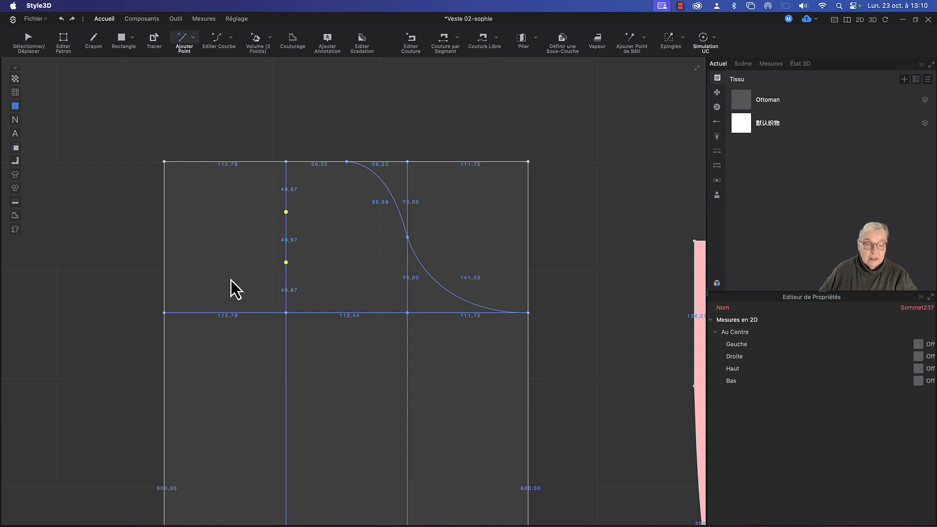
key(d)
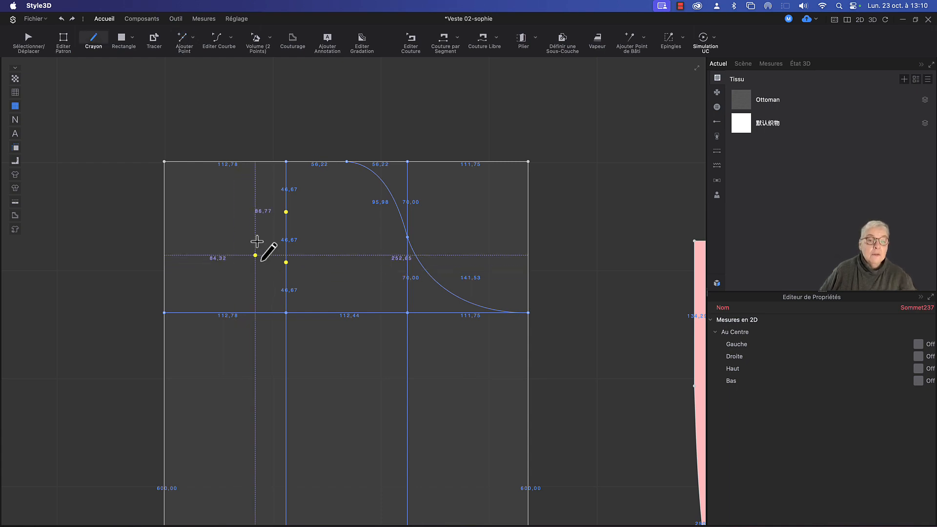
click(286, 212)
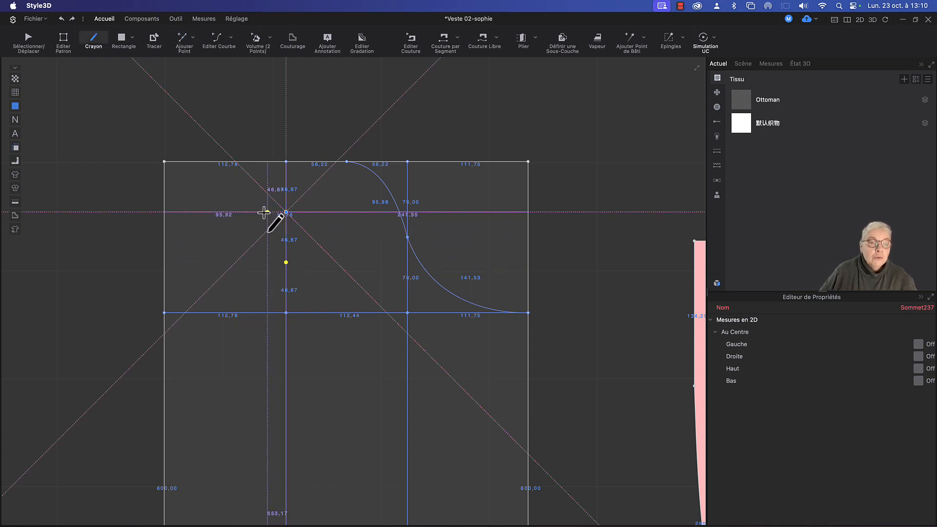
right_click(266, 211)
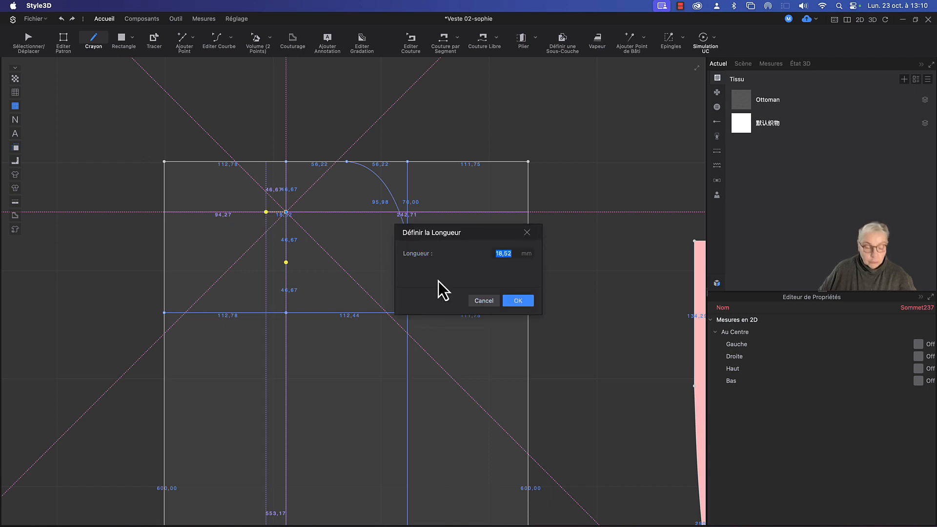
text(15)
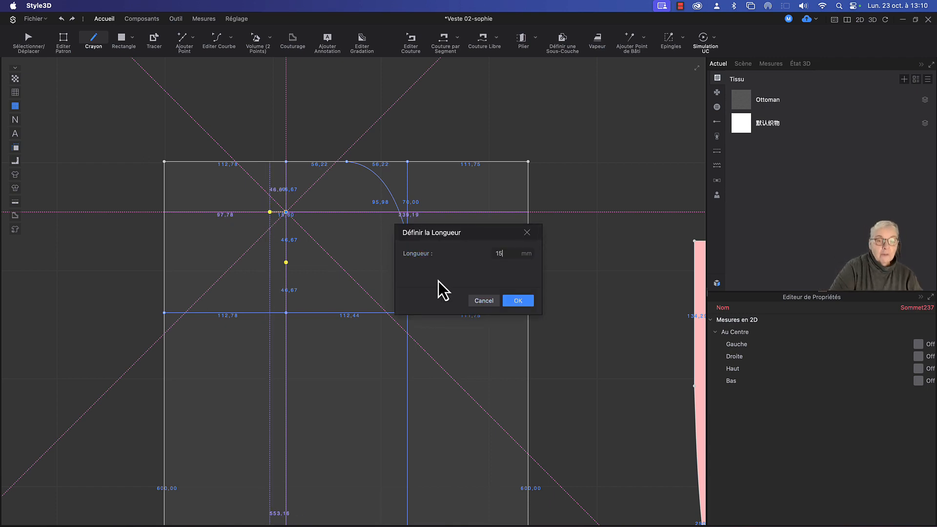
click(520, 302)
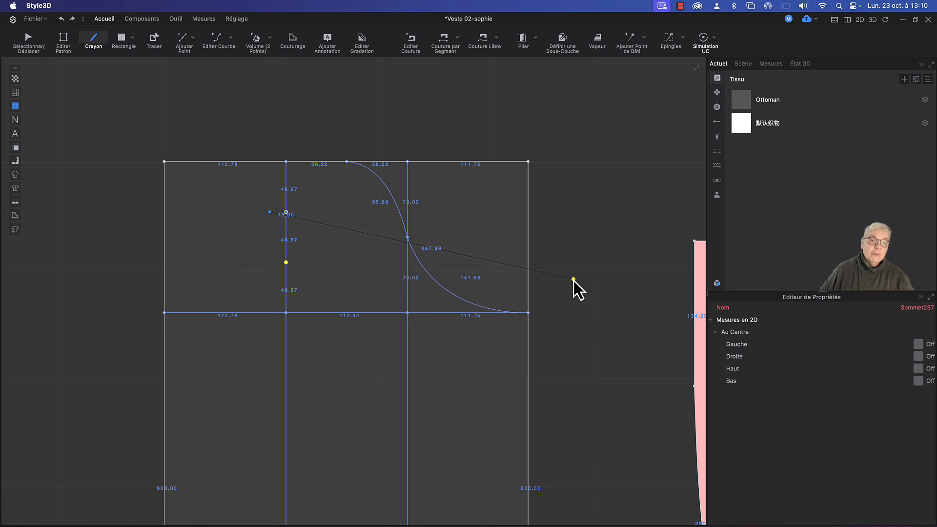
click(270, 212)
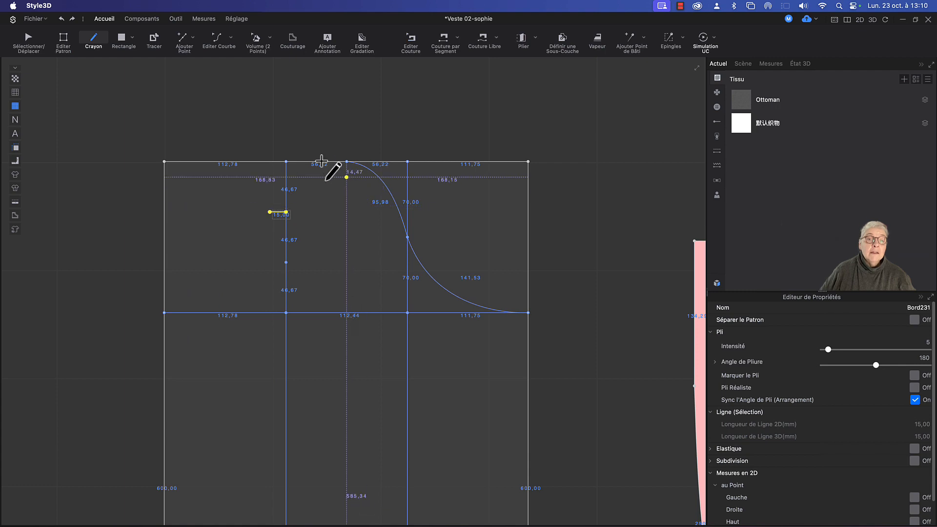
Draw a two-segment internal line from the cap's top point through the 15 mm line's outer end to the horizontal line's left end.
click(339, 162)
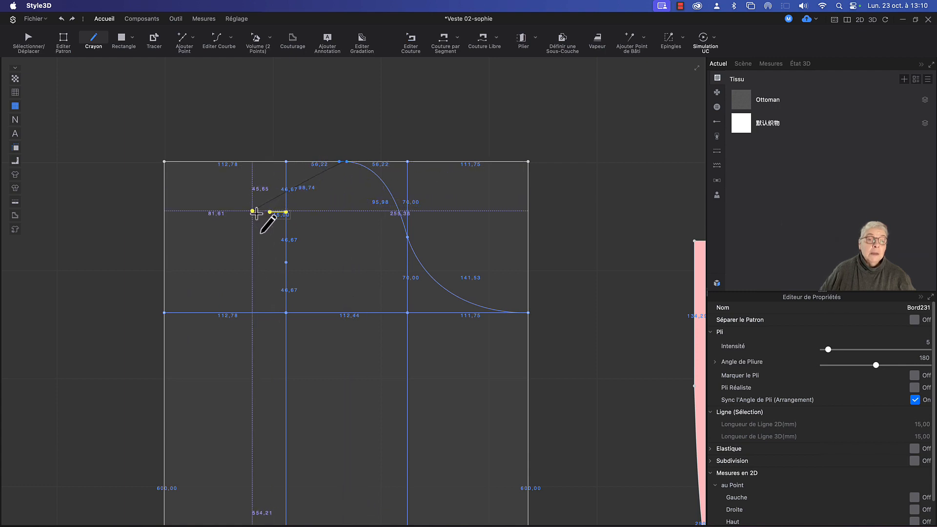
click(164, 312)
key(z)
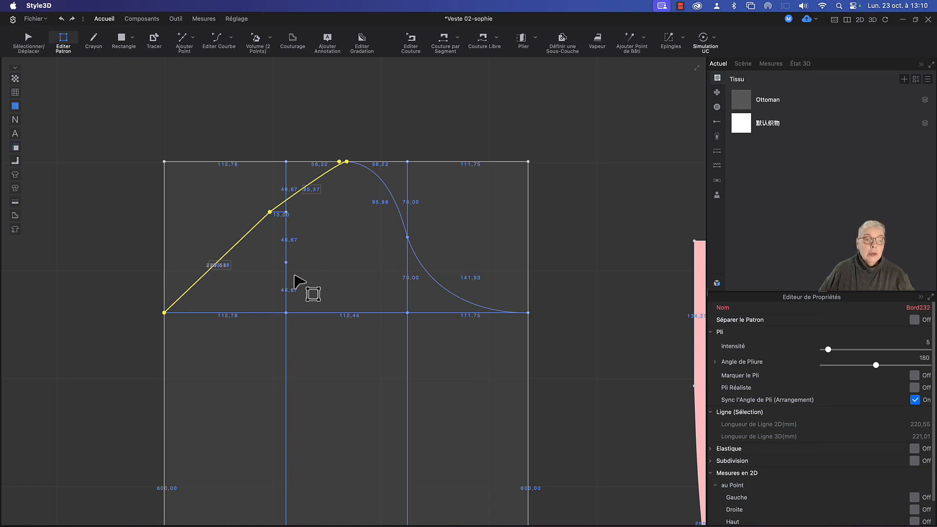
Curve the lower left cap segment inward to about 144 mm long and bow the upper left segment outward to about 101 mm.
click(232, 39)
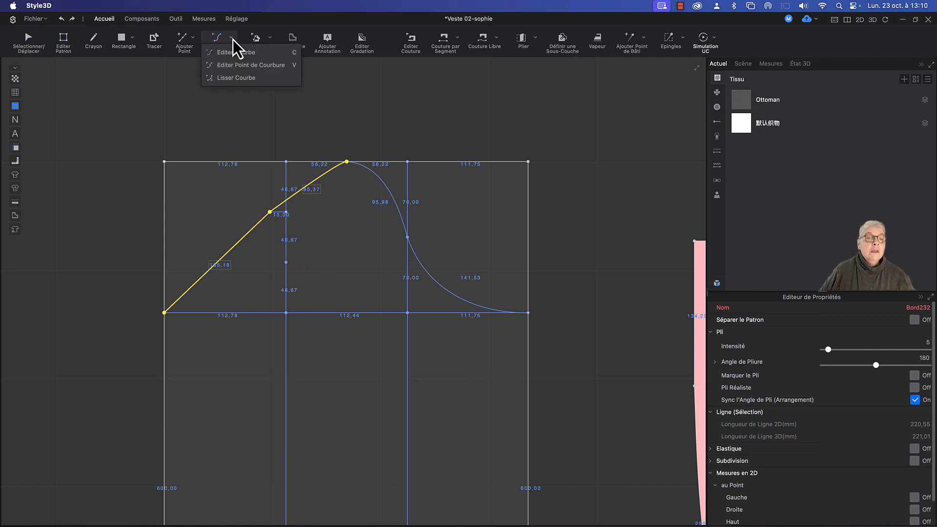
click(234, 57)
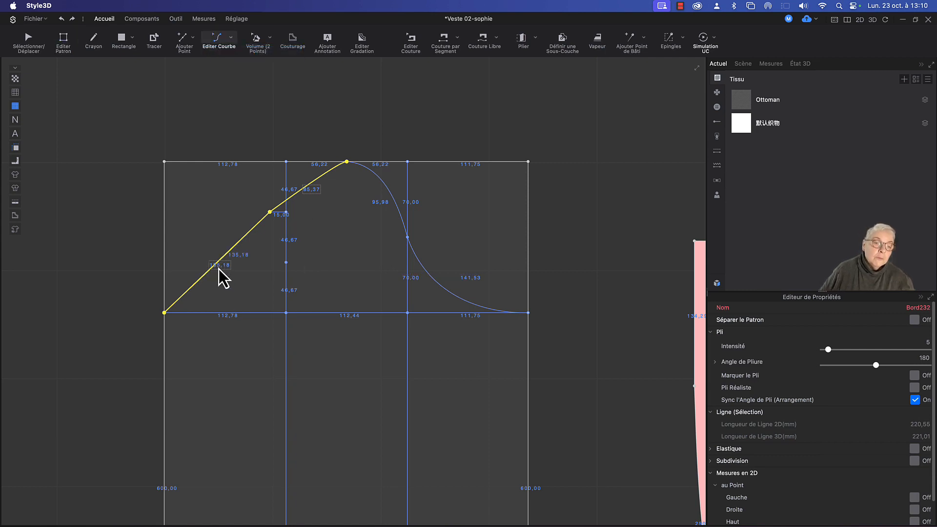
drag(218, 264, 227, 294)
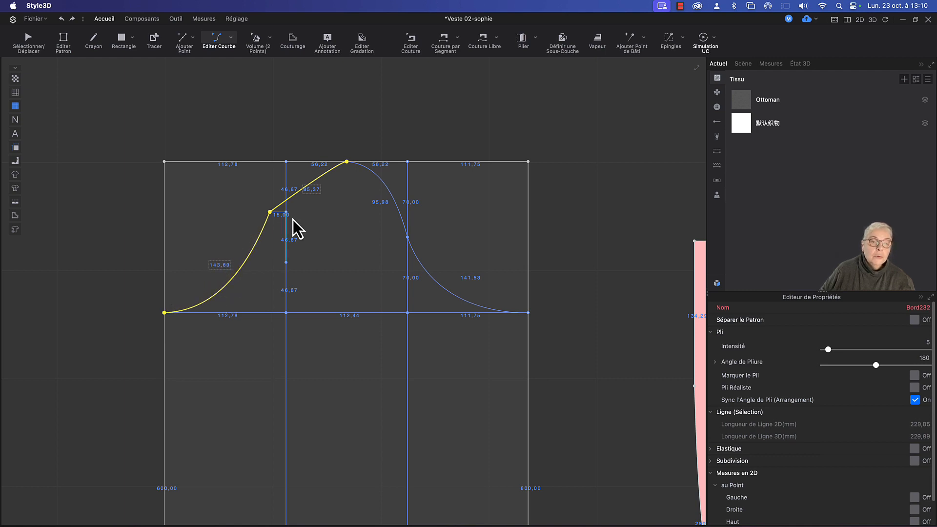
drag(297, 193, 277, 175)
click(277, 154)
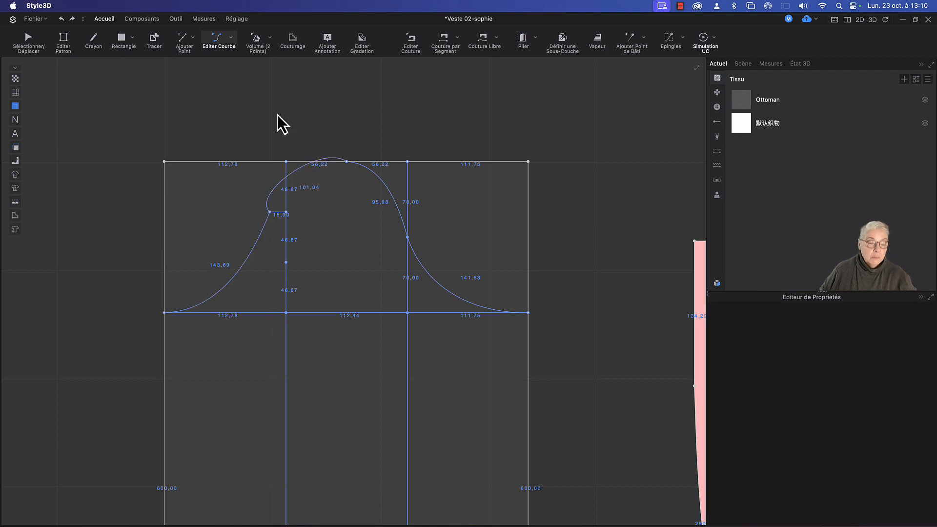
Smooth the upper left cap segment by repositioning its curve handles, to about 94 mm long.
key(z)
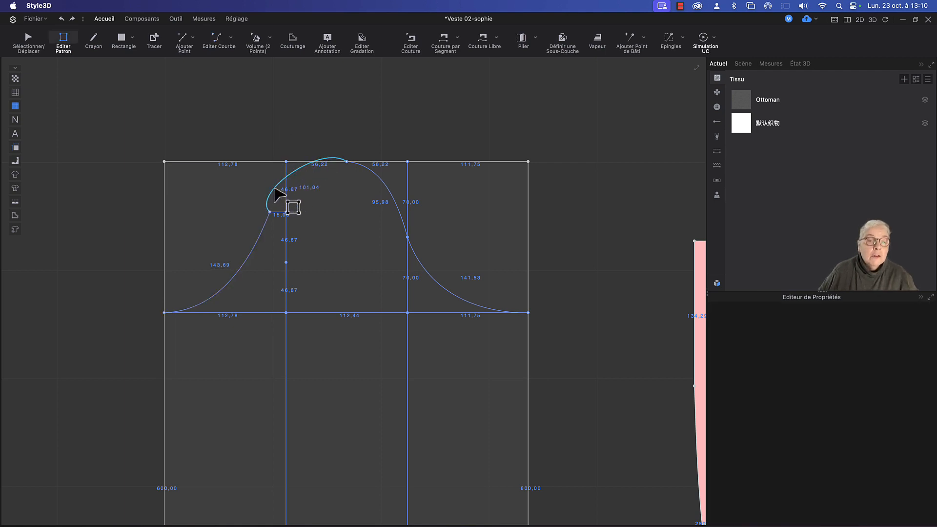
click(275, 192)
mouse_move(275, 189)
mouse_down()
mouse_move(251, 192)
mouse_move(288, 190)
mouse_up()
drag(281, 189, 298, 161)
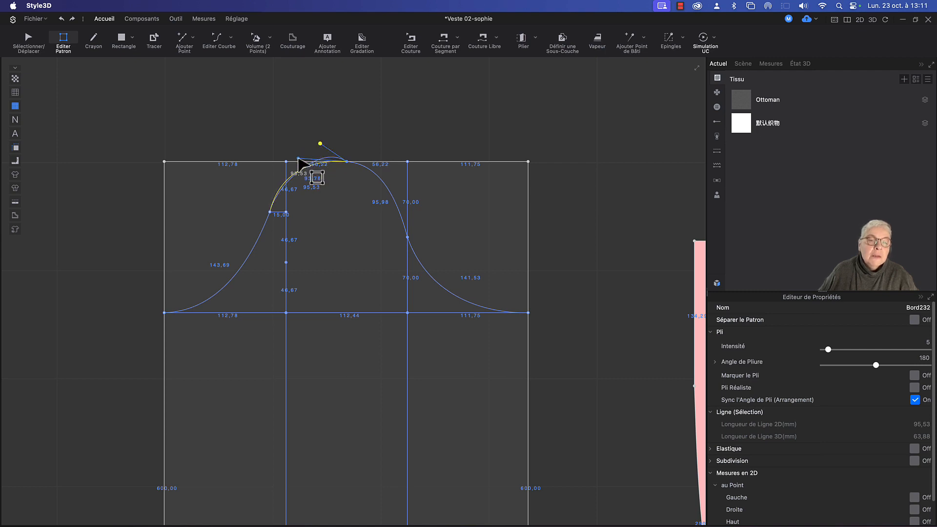
drag(298, 160, 299, 158)
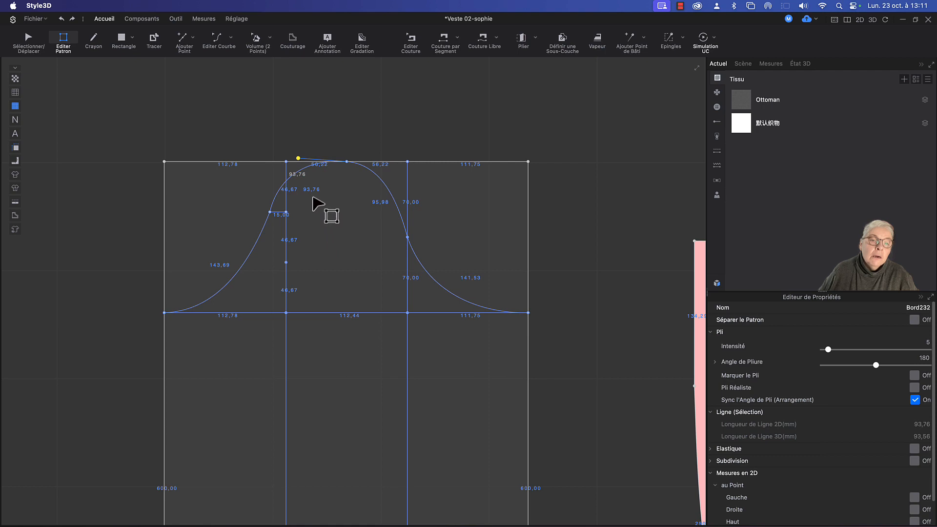
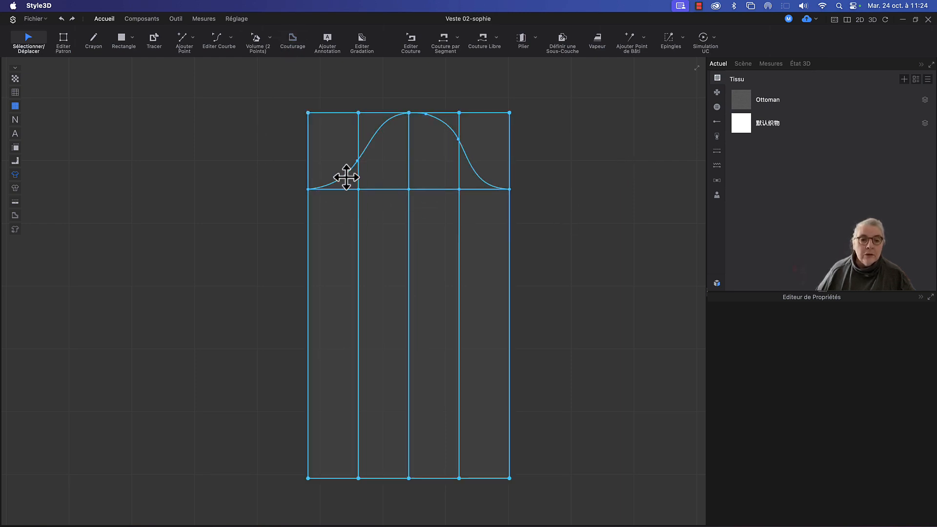
key(z)
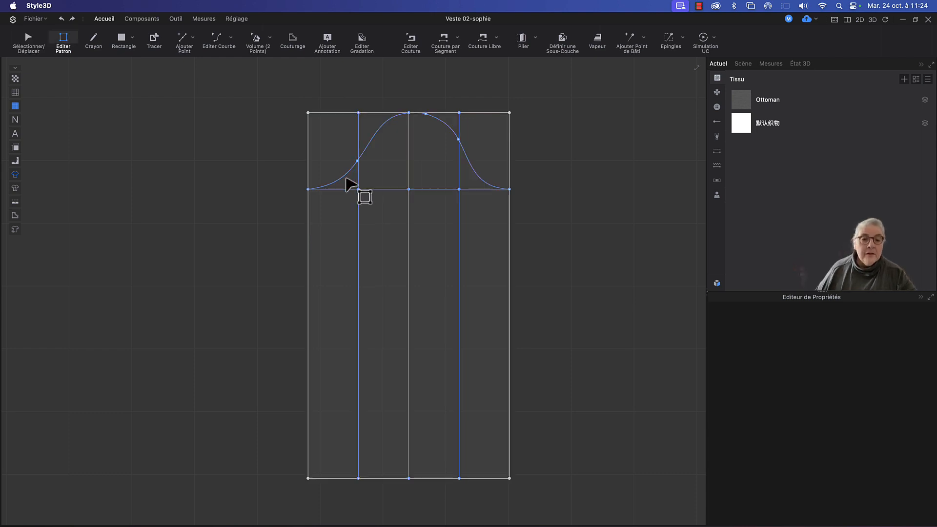
click(345, 177)
shift+click(372, 145)
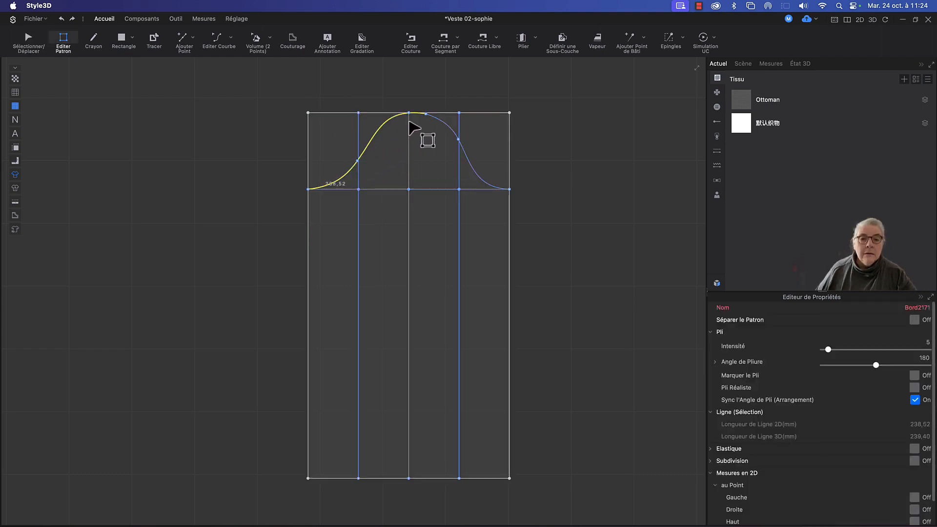
shift+click(479, 179)
right_click(479, 177)
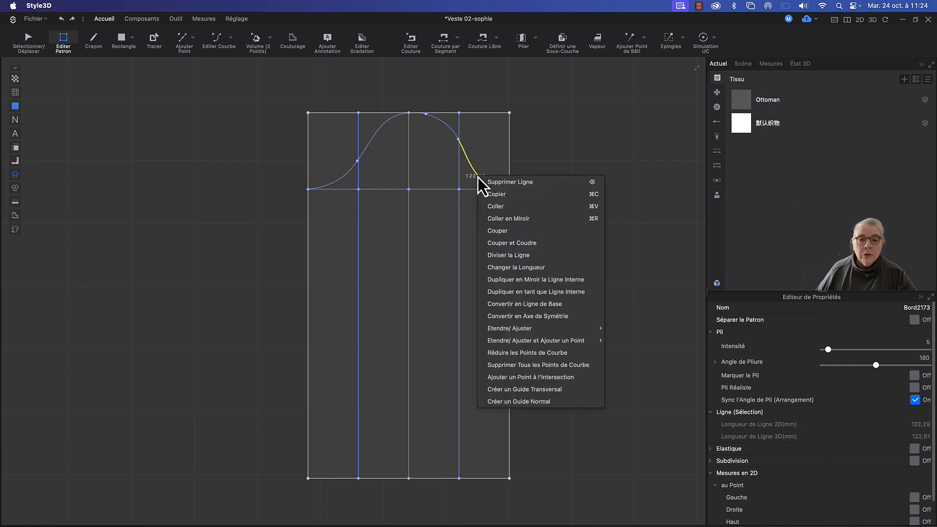
mouse_move(531, 324)
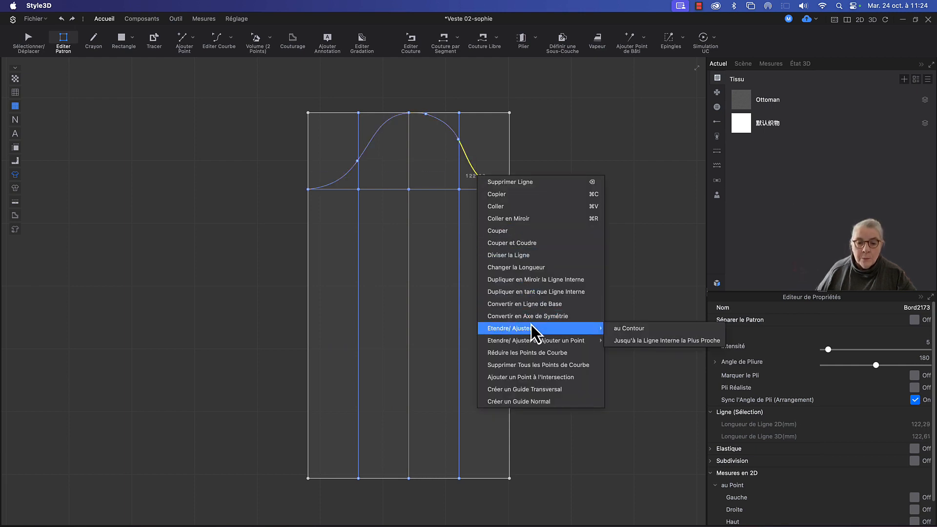
click(584, 104)
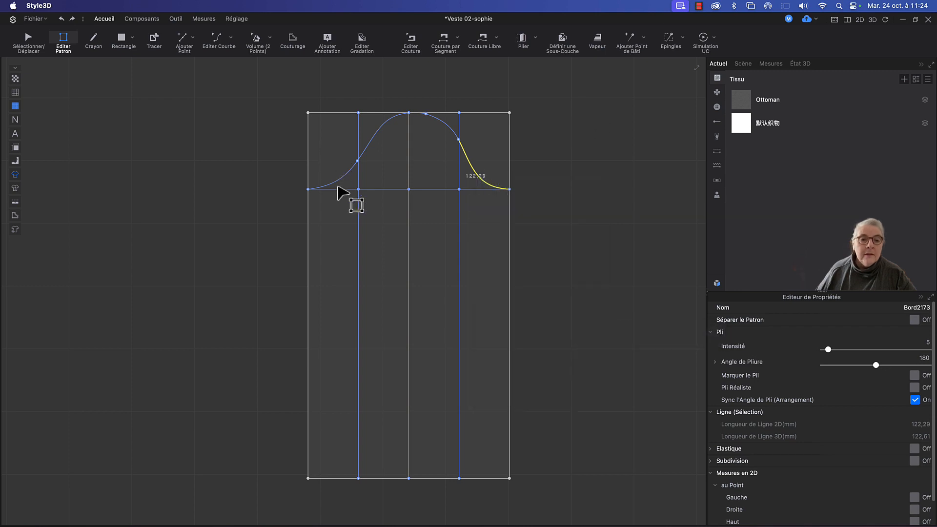
Cut the sleeve pattern along the lower left cap segment.
right_click(341, 181)
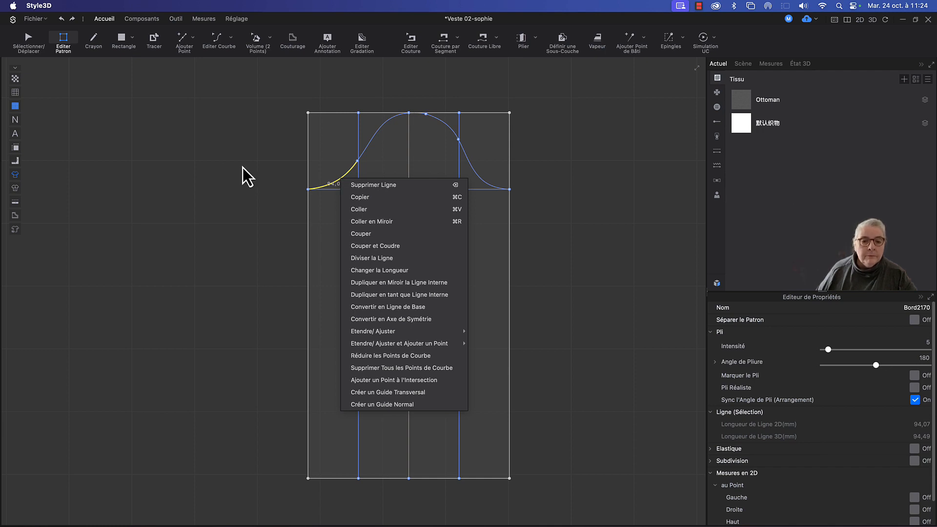
click(385, 233)
Try to cut the sleeve along both upper cap segments together, and along the upper left segment alone.
click(376, 141)
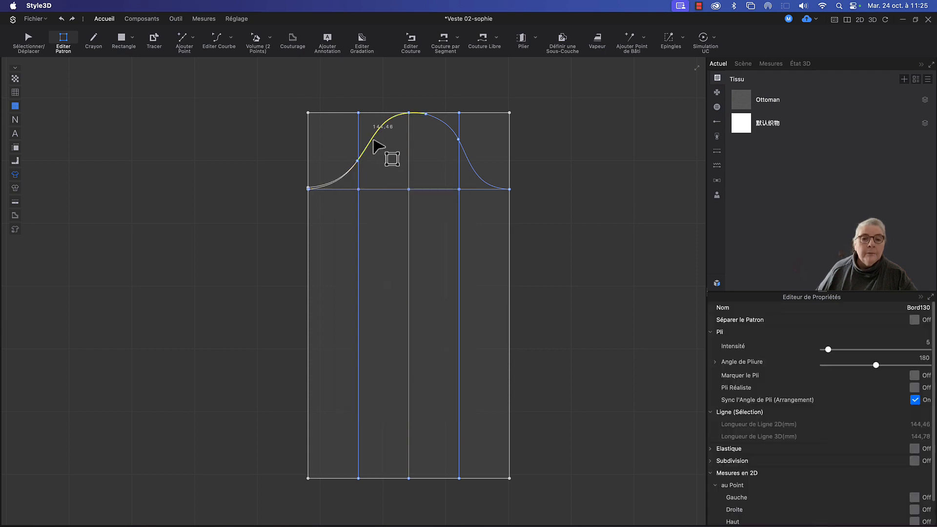
right_click(442, 122)
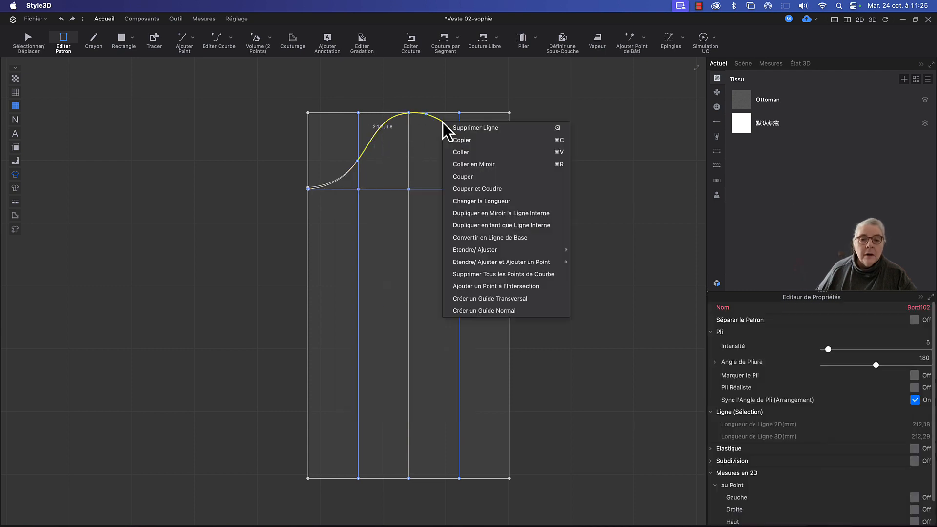
click(493, 177)
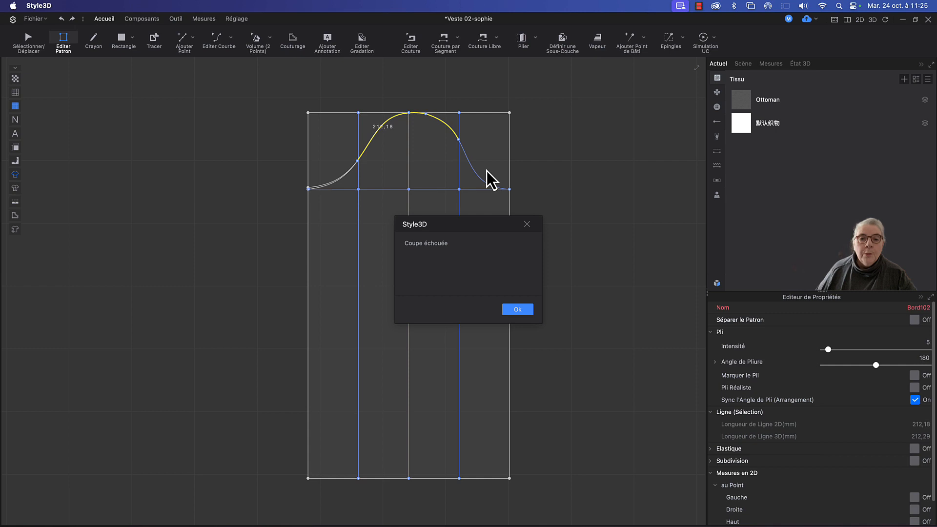
click(508, 309)
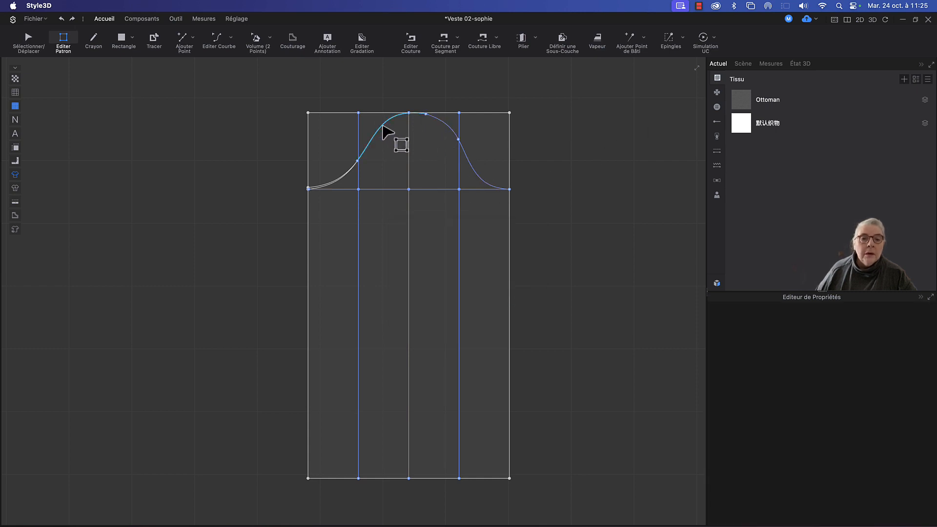
click(383, 127)
right_click(383, 127)
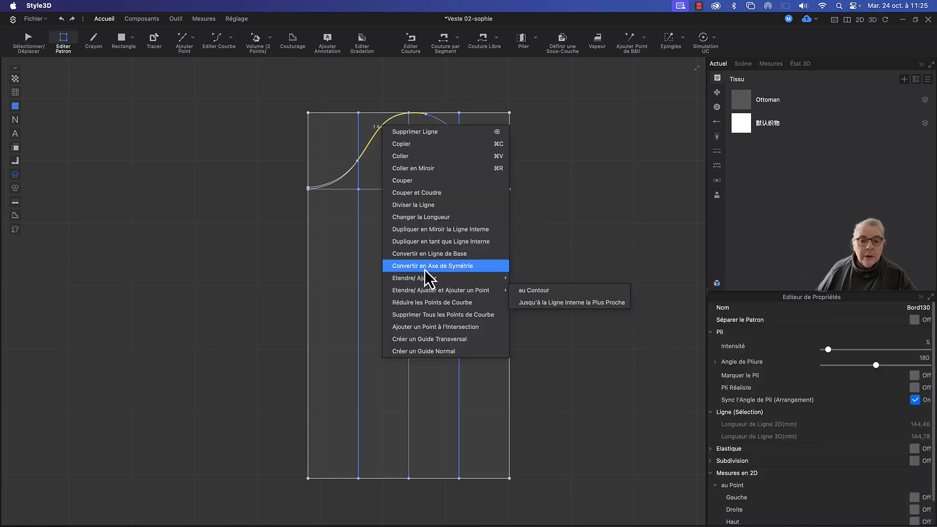
click(408, 181)
click(518, 309)
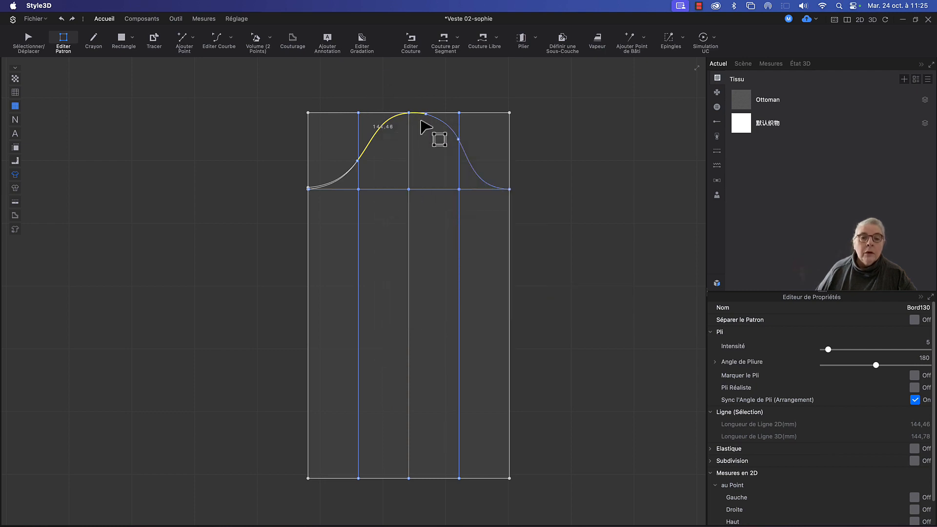
Cut the sleeve pattern along the lower right cap segment.
scroll(419, 118, up, 10)
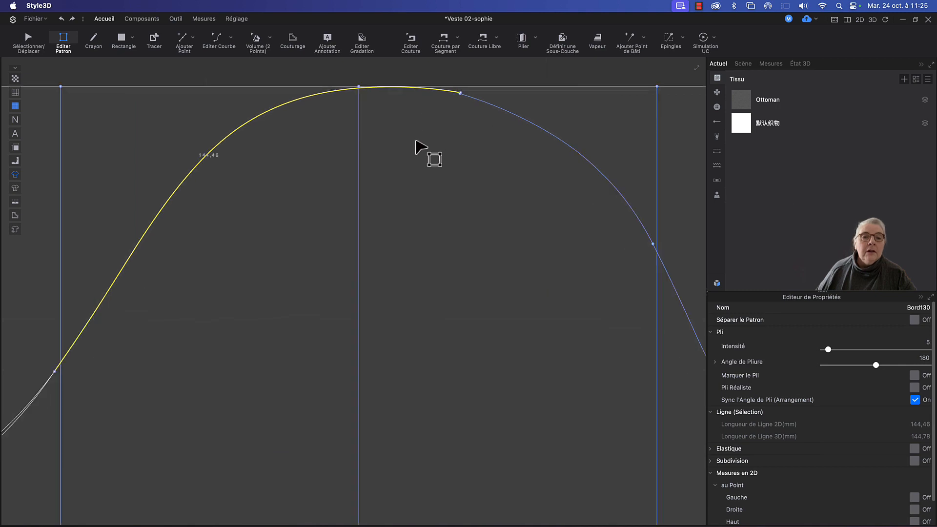
middle_drag(452, 238, 303, 251)
middle_drag(455, 272, 257, 15)
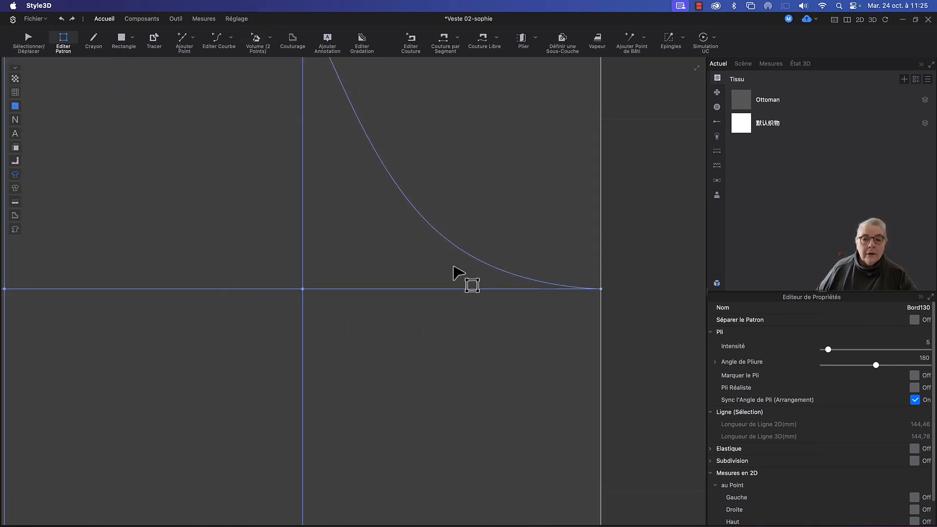
click(453, 246)
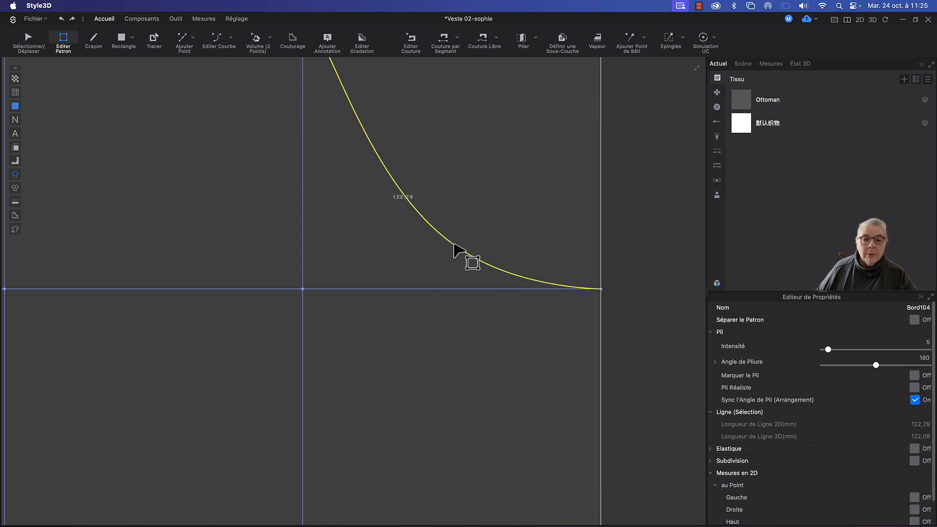
right_click(455, 245)
click(496, 300)
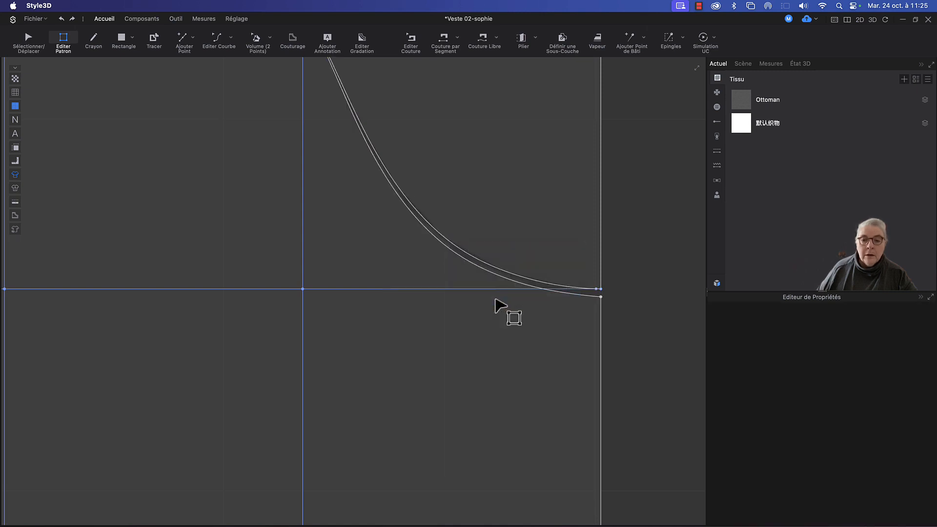
Move the upper end point of the upper right cap segment onto the adjoining end point of the upper left segment.
middle_drag(450, 295, 572, 340)
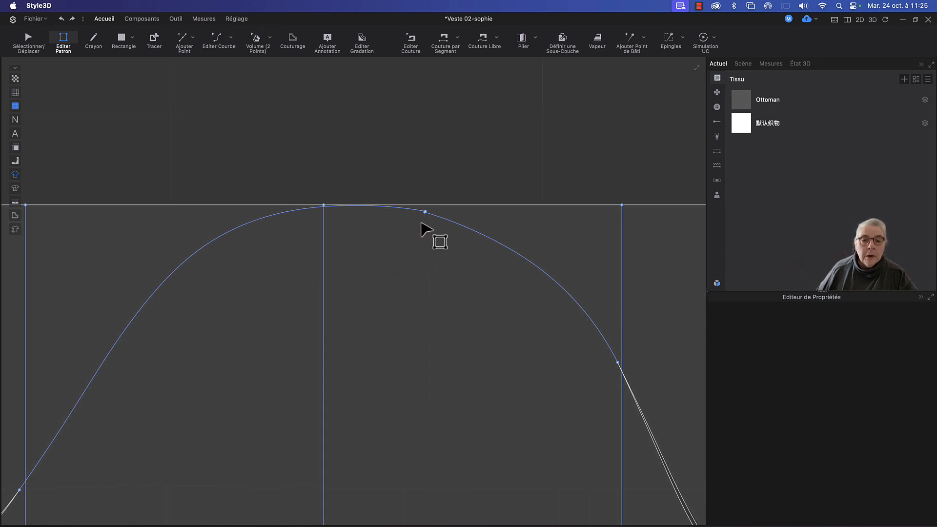
scroll(421, 223, up, 2)
scroll(421, 224, up, 3)
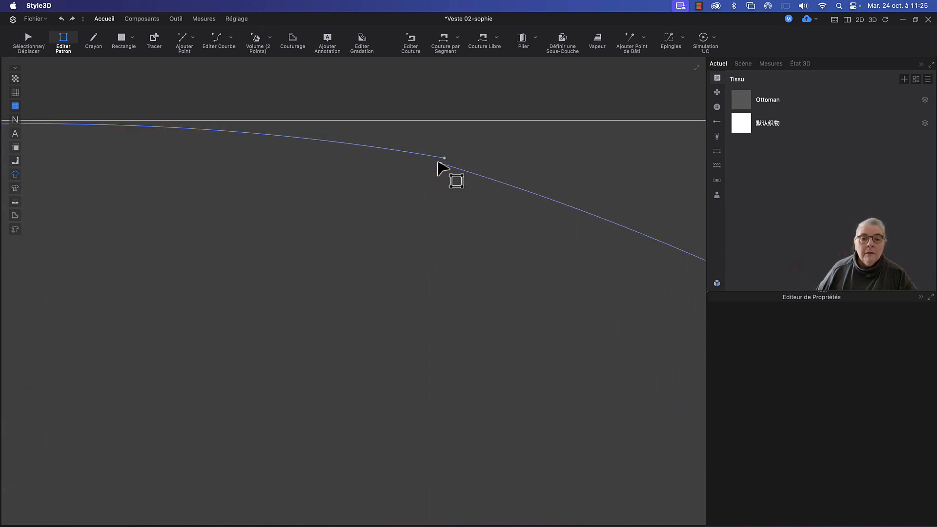
drag(442, 158, 444, 159)
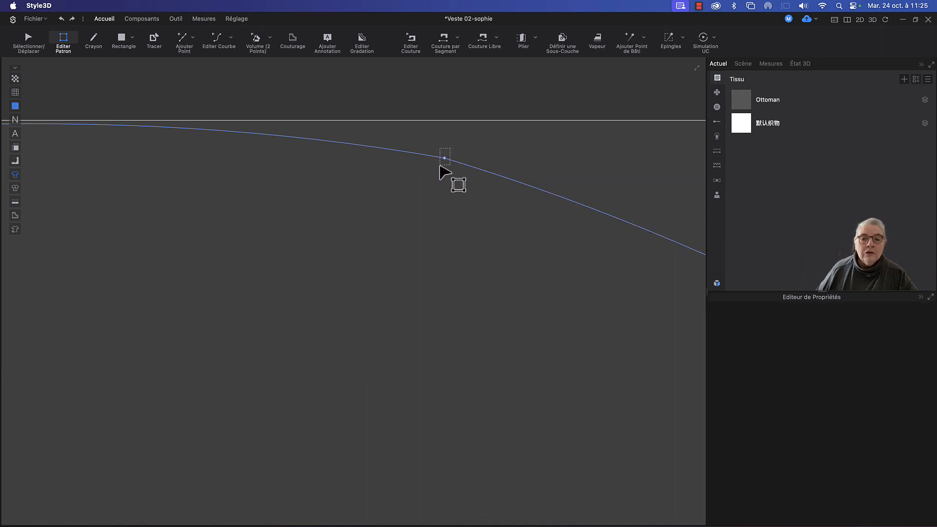
click(445, 162)
click(444, 170)
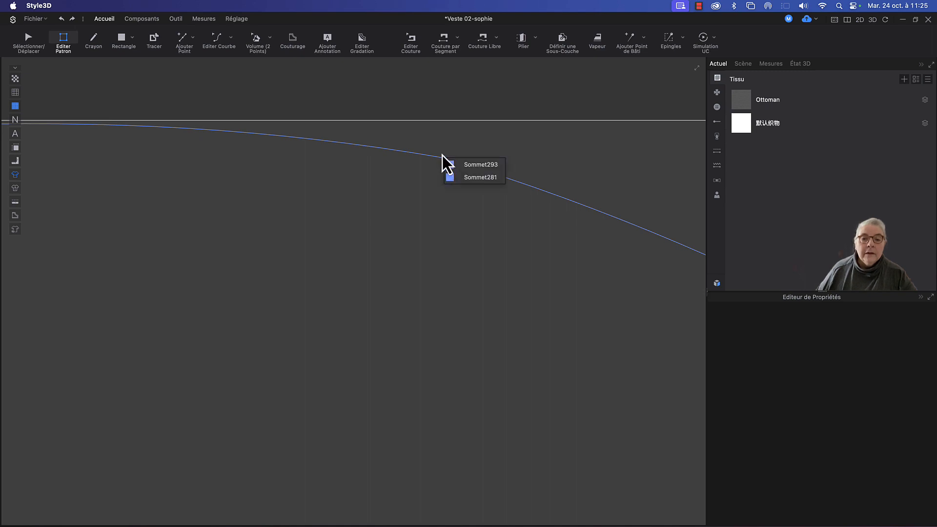
click(447, 164)
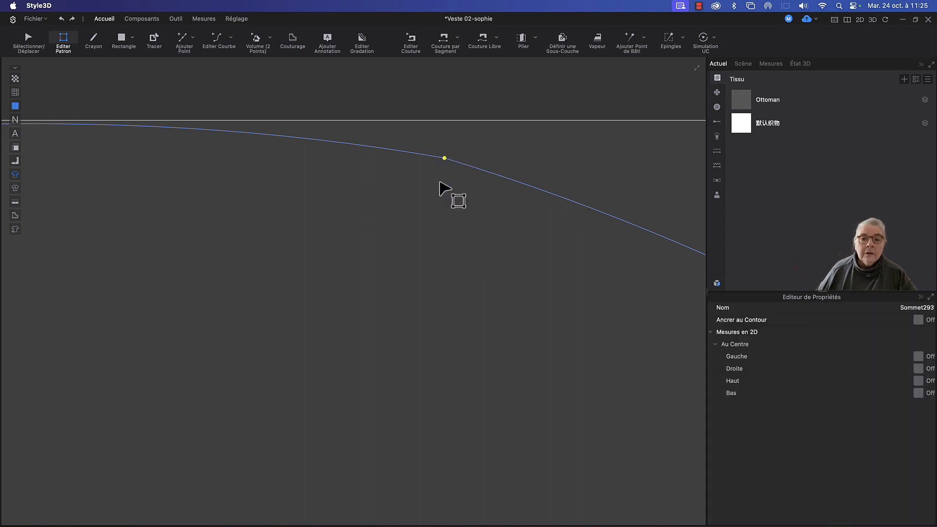
click(454, 172)
Merge the overlapping end points of the upper left and upper right cap segments.
scroll(451, 198, down, 5)
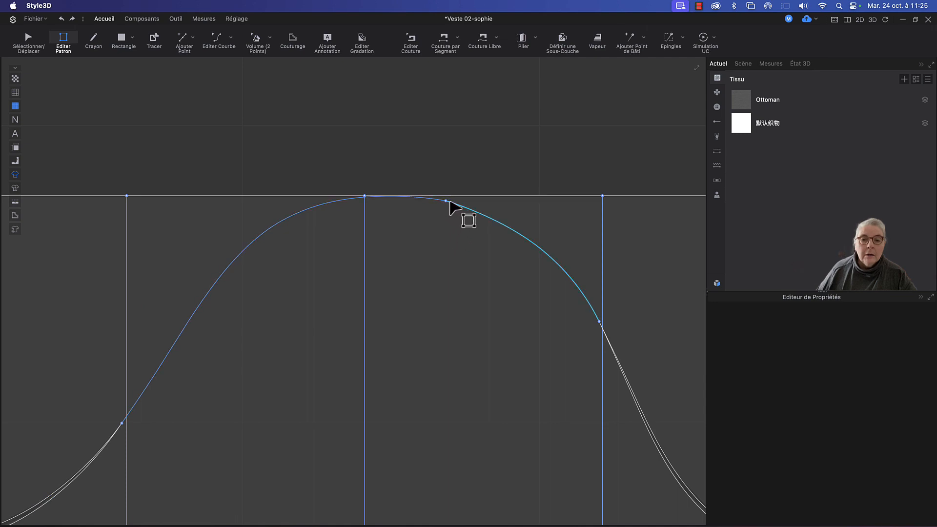
click(446, 201)
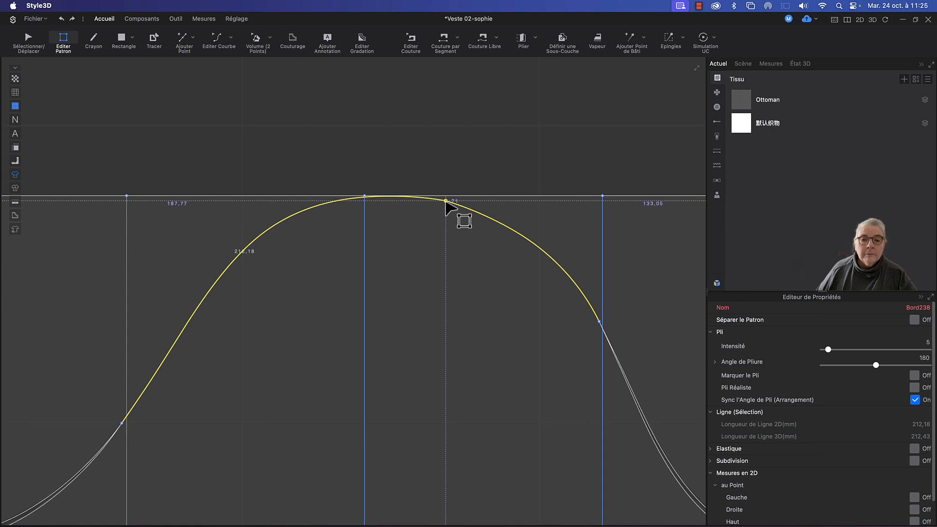
right_click(446, 202)
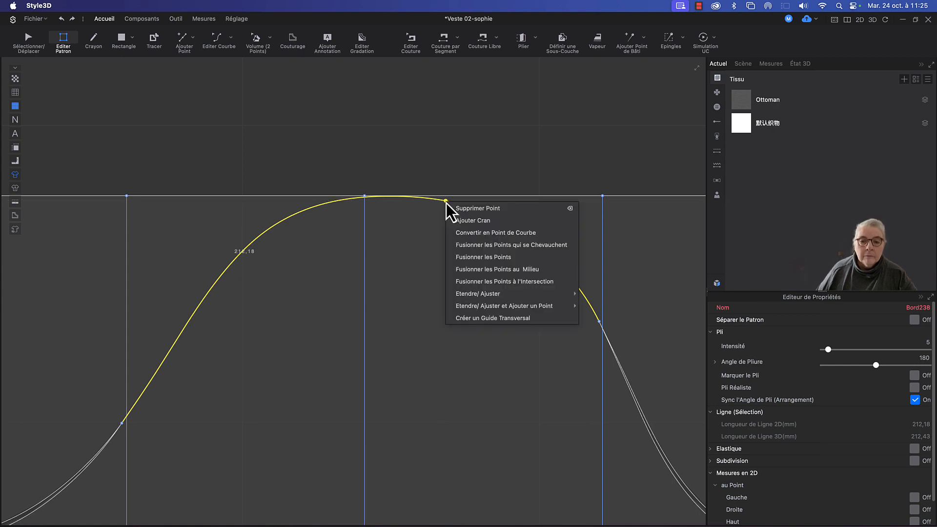
click(473, 259)
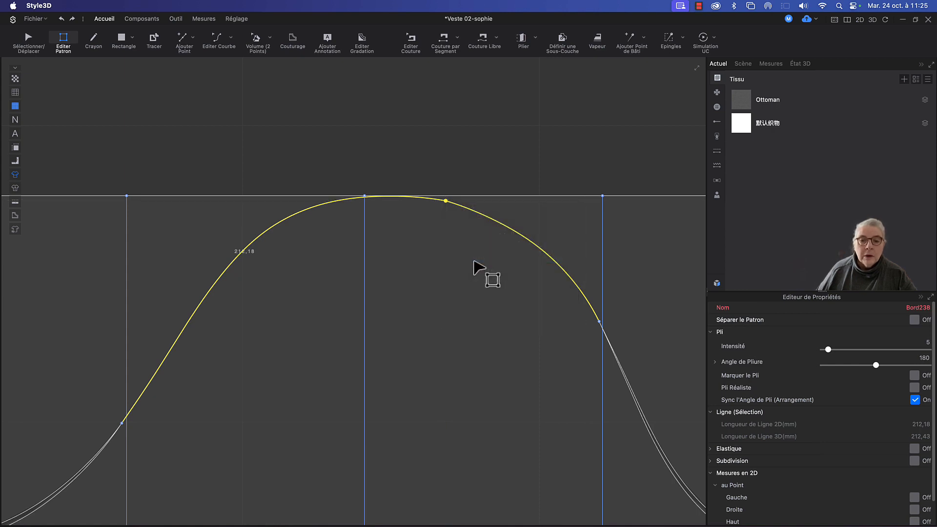
click(402, 263)
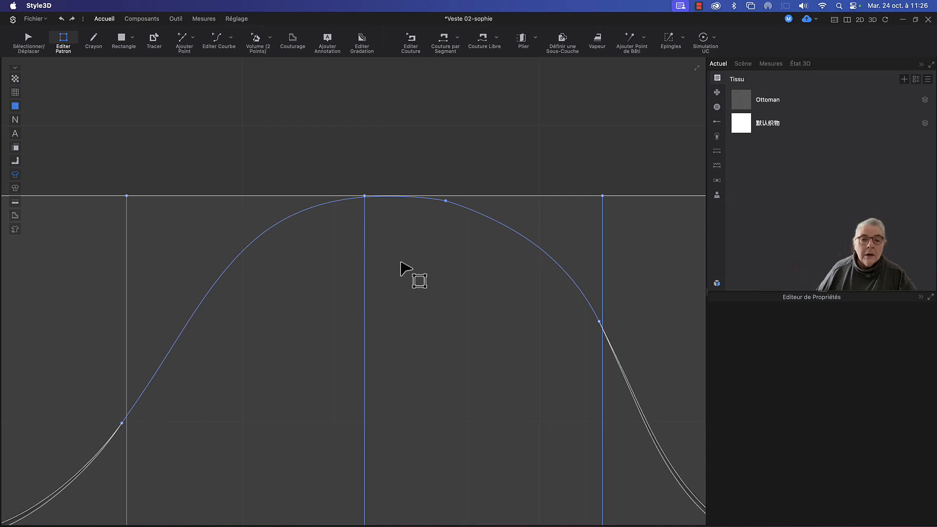
Try to cut the sleeve pattern along the upper left cap segment.
click(257, 243)
right_click(257, 241)
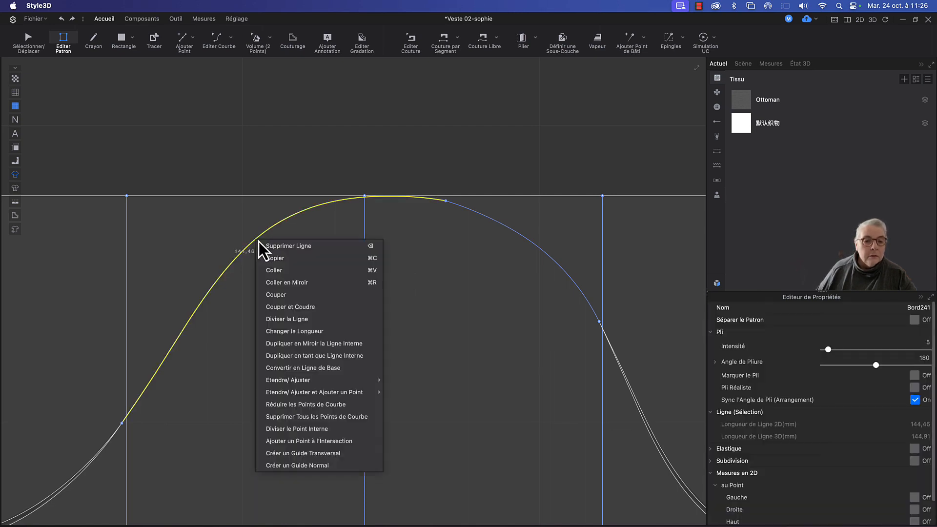
click(288, 295)
click(517, 312)
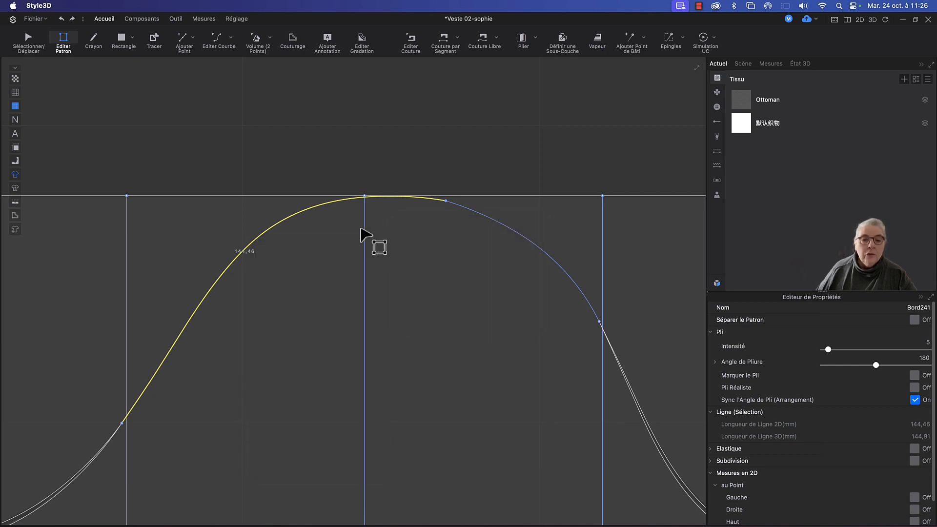
Reshape the upper left cap segment slightly near the sleeve's centre line with Edit Curve, to about 144.6 mm long.
scroll(461, 230, down, 2)
scroll(391, 212, up, 1)
scroll(390, 211, up, 2)
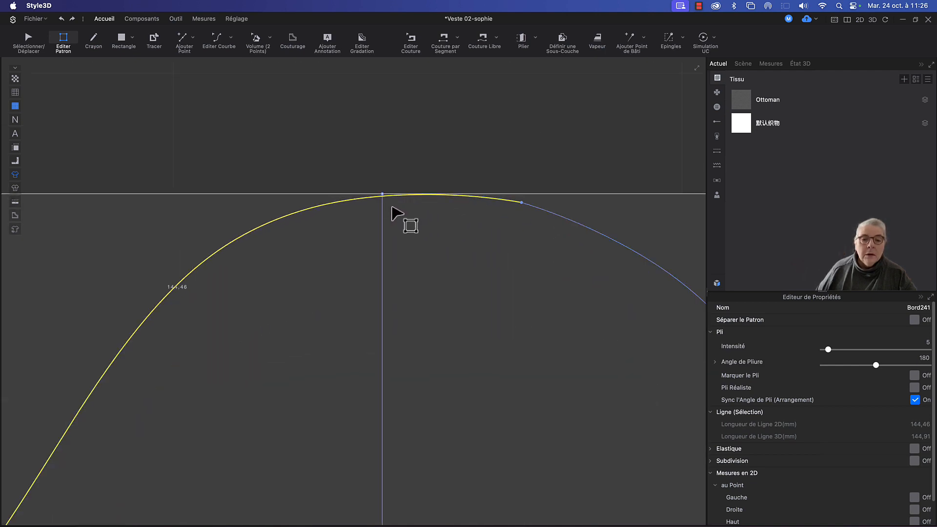
click(429, 152)
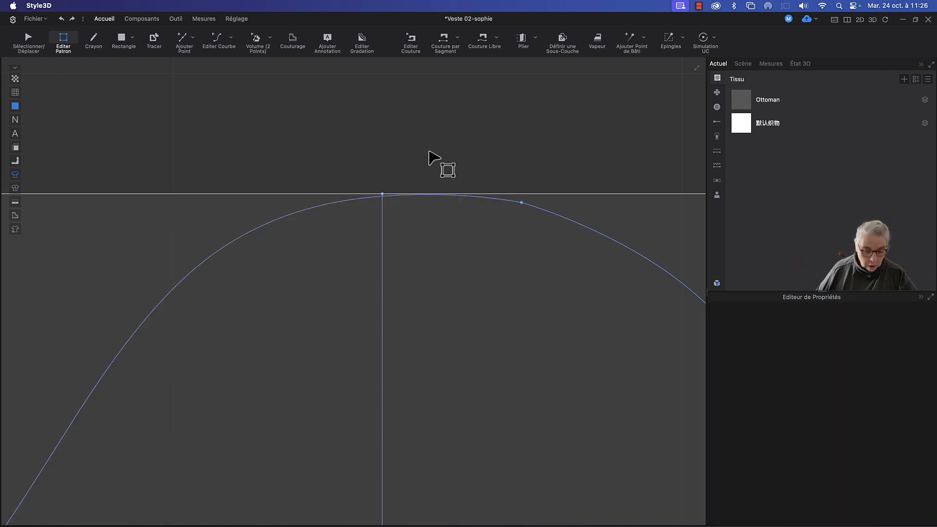
click(503, 201)
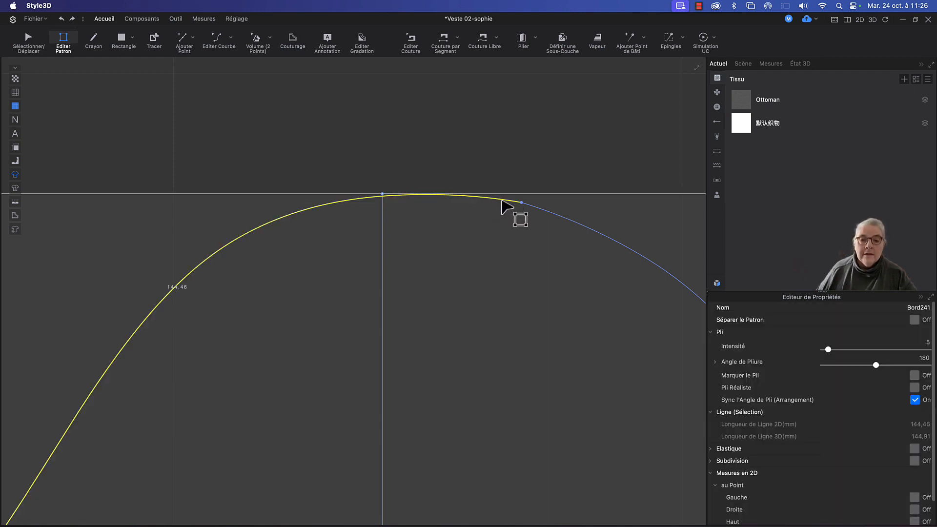
scroll(325, 268, down, 3)
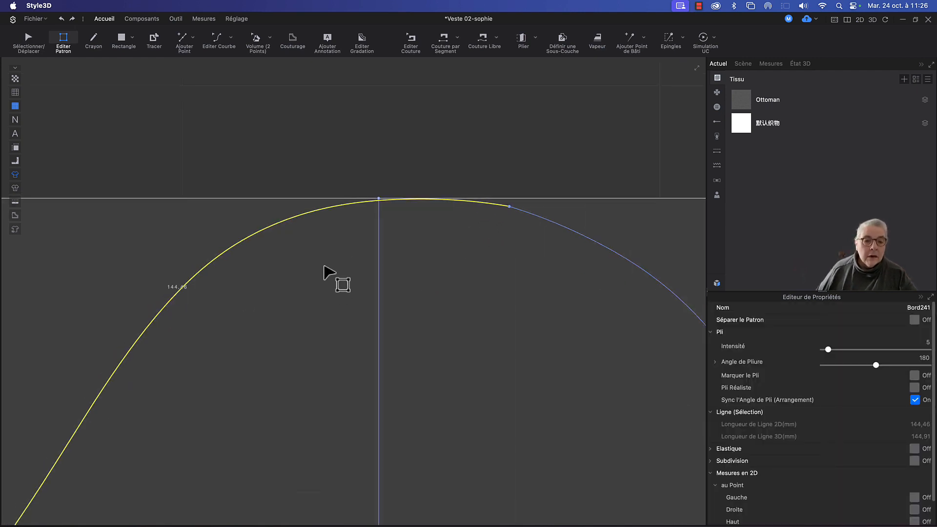
key(c)
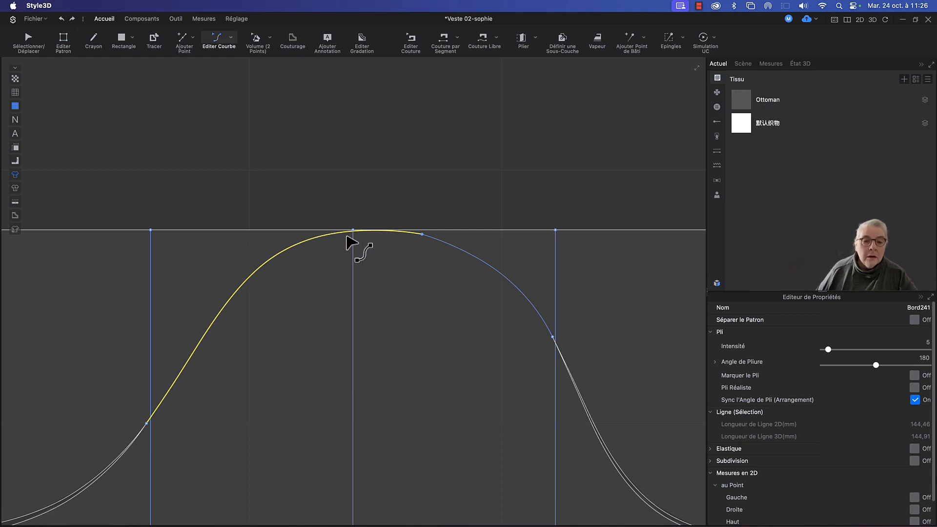
scroll(351, 242, down, 2)
scroll(346, 236, up, 4)
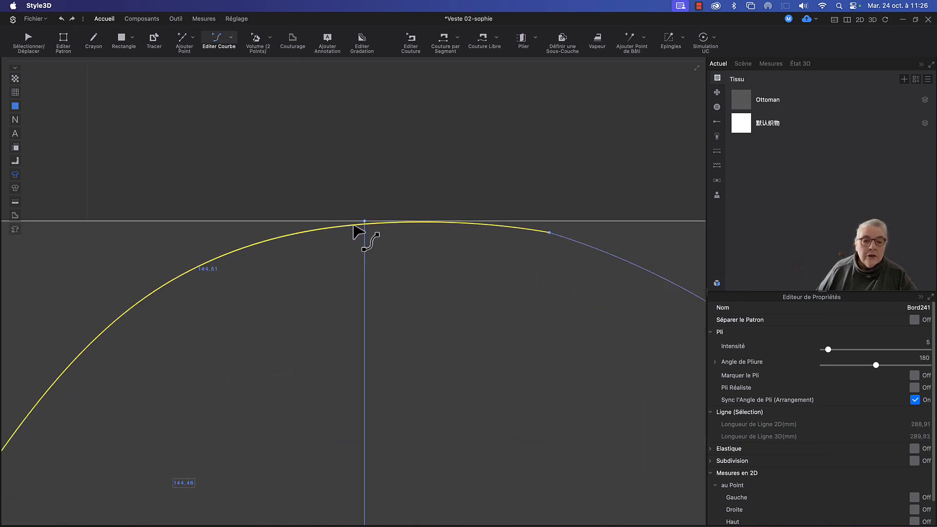
click(413, 249)
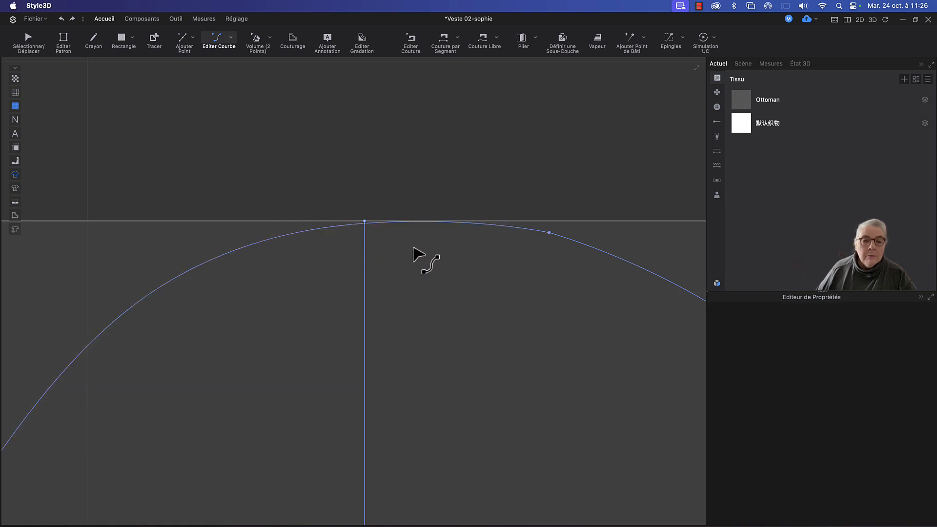
key(z)
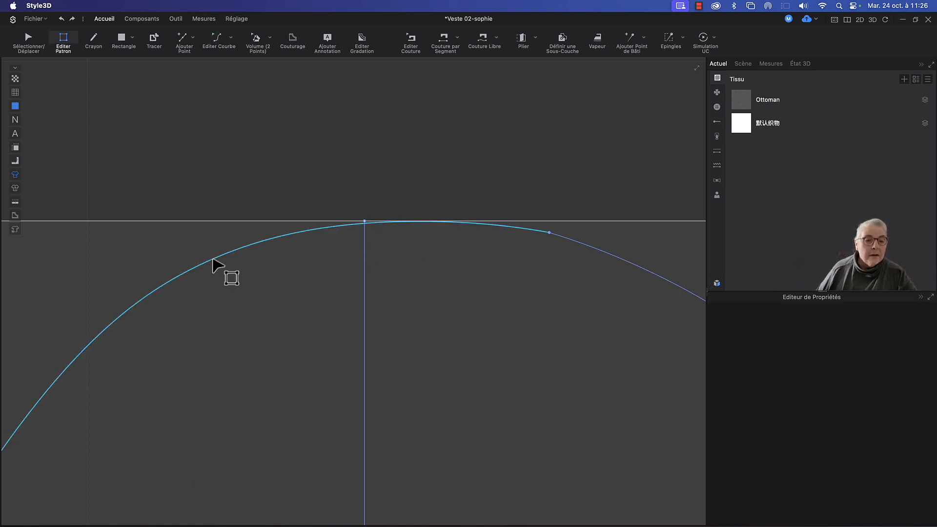
Cut the sleeve pattern along the reshaped upper left cap segment.
right_click(212, 260)
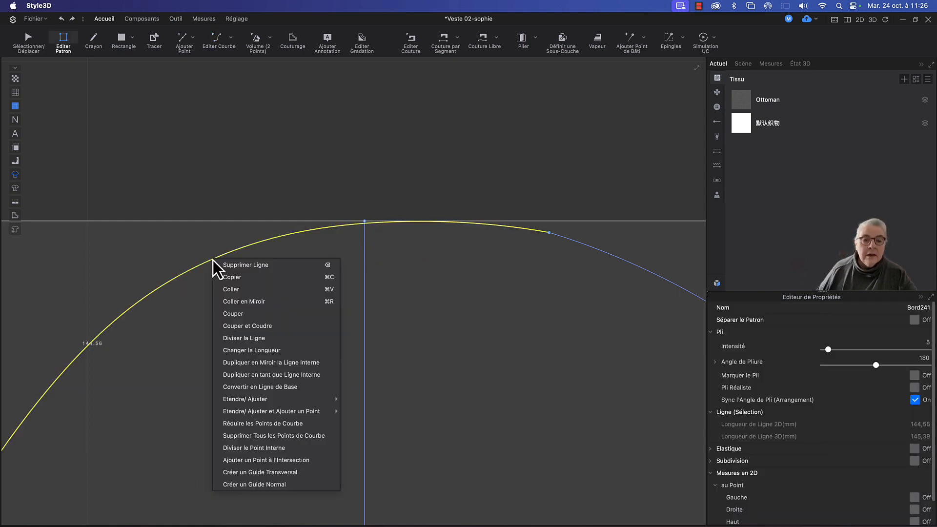
click(241, 313)
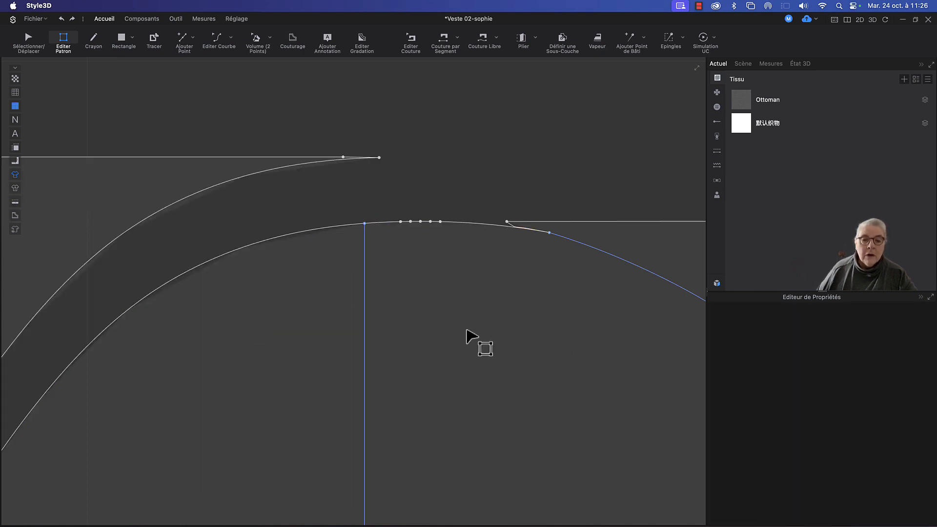
middle_drag(469, 335, 334, 270)
scroll(465, 259, down, 5)
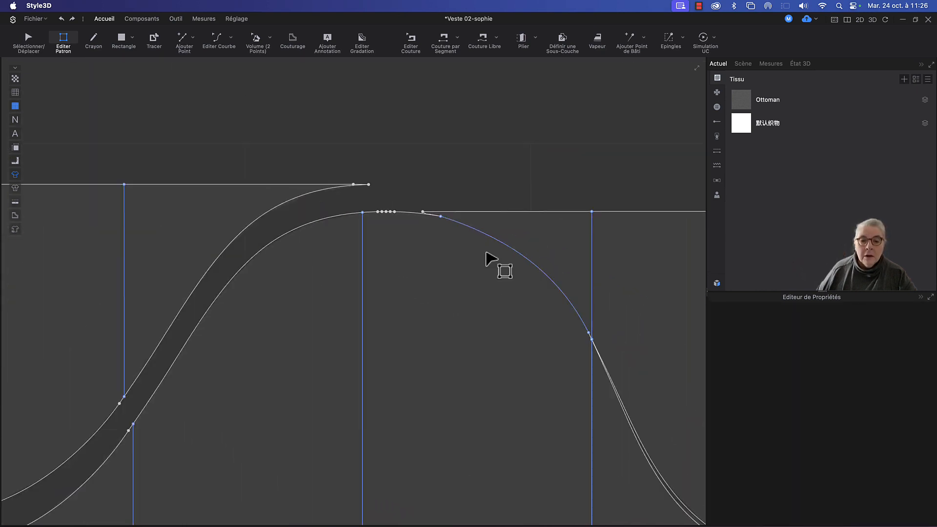
Cut the sleeve pattern along the upper right cap segment.
click(508, 252)
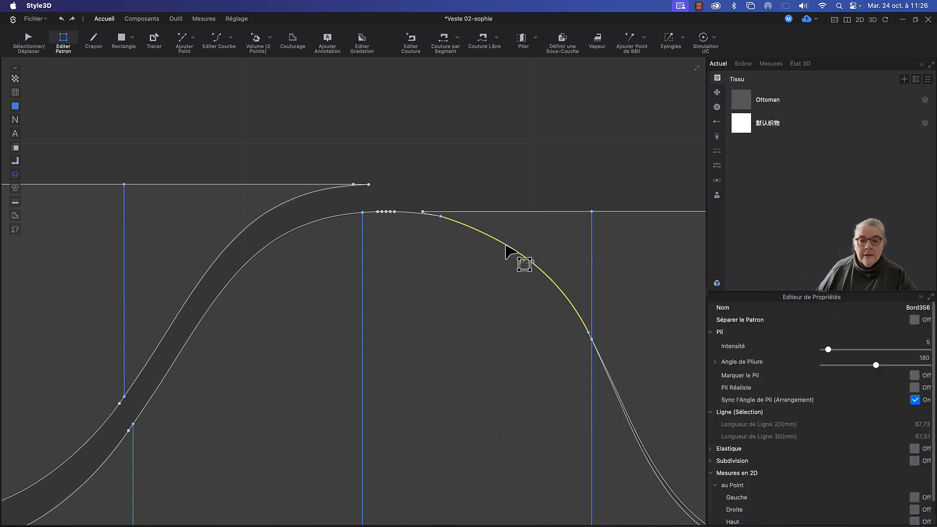
right_click(506, 246)
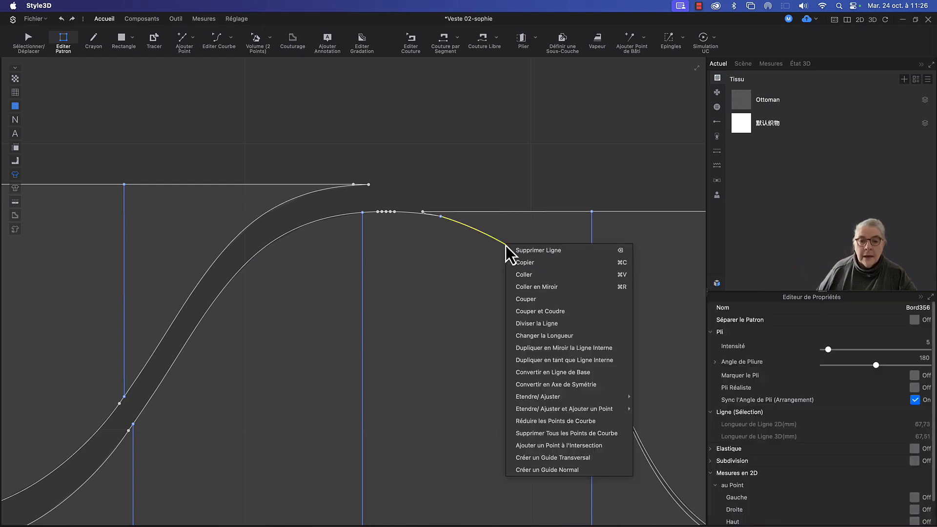
click(552, 300)
middle_drag(421, 342, 483, 328)
middle_drag(398, 300, 396, 337)
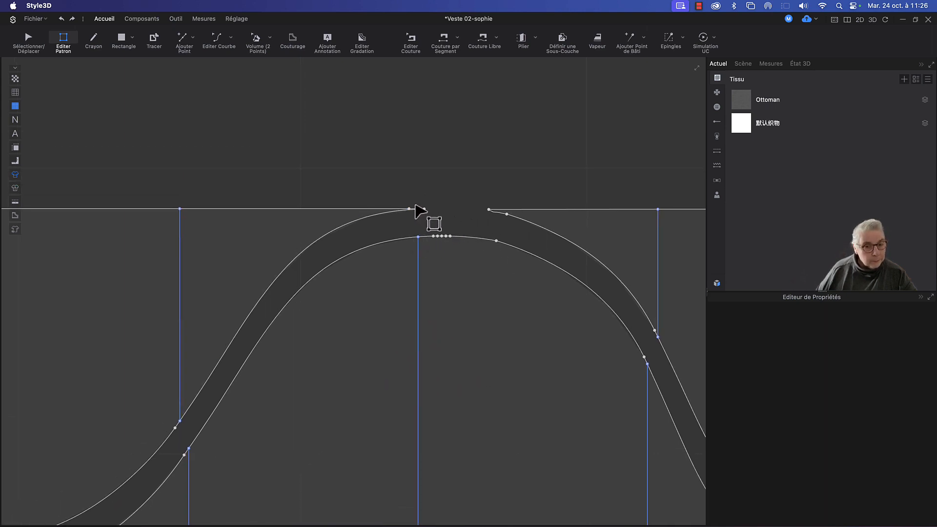
scroll(365, 361, down, 5)
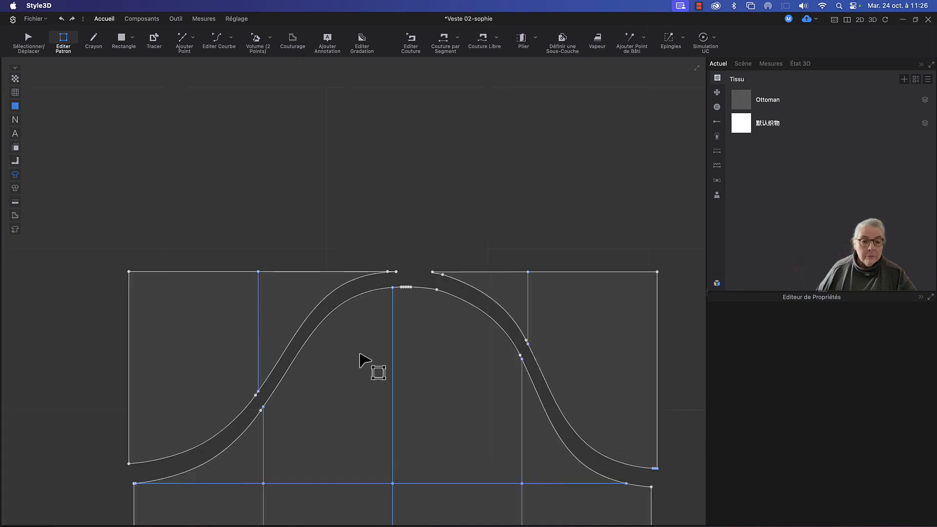
Delete the two waste pieces cut off above the sleeve cap.
key(q)
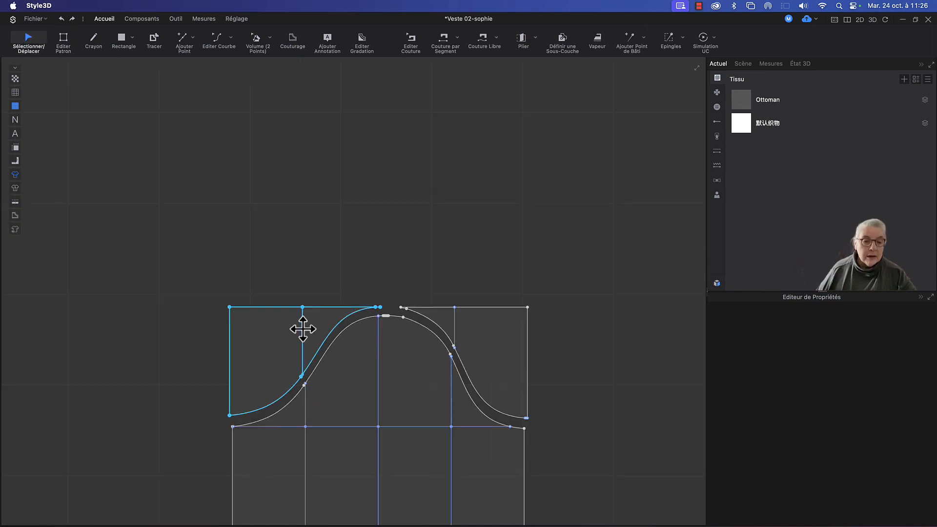
click(278, 335)
shift+click(479, 325)
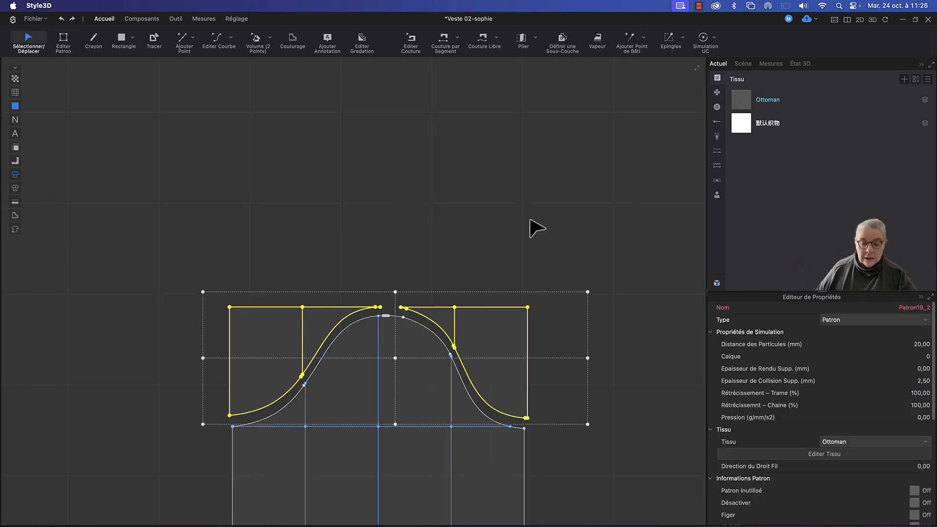
key(Delete)
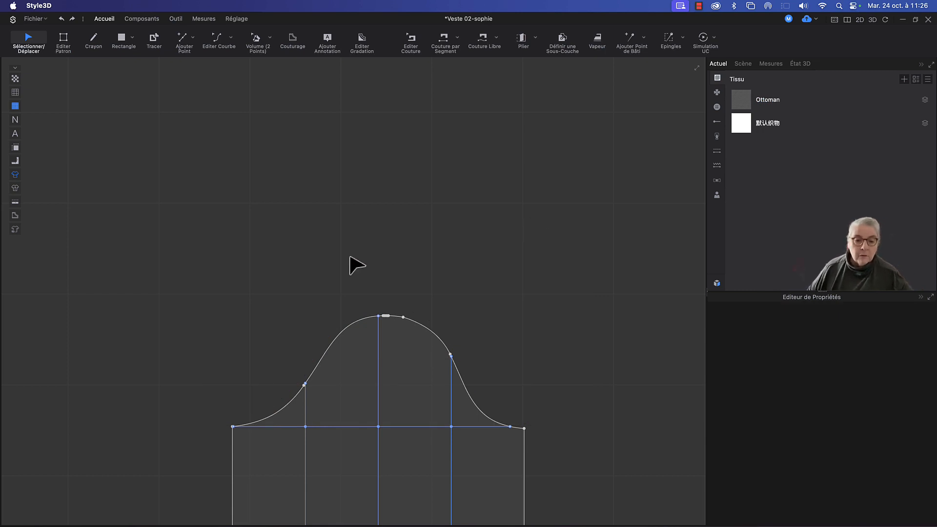
Convert the five clustered points at the top of the sleeve cap, just right of the centre line, into curve points.
scroll(400, 315, down, 3)
scroll(391, 310, up, 10)
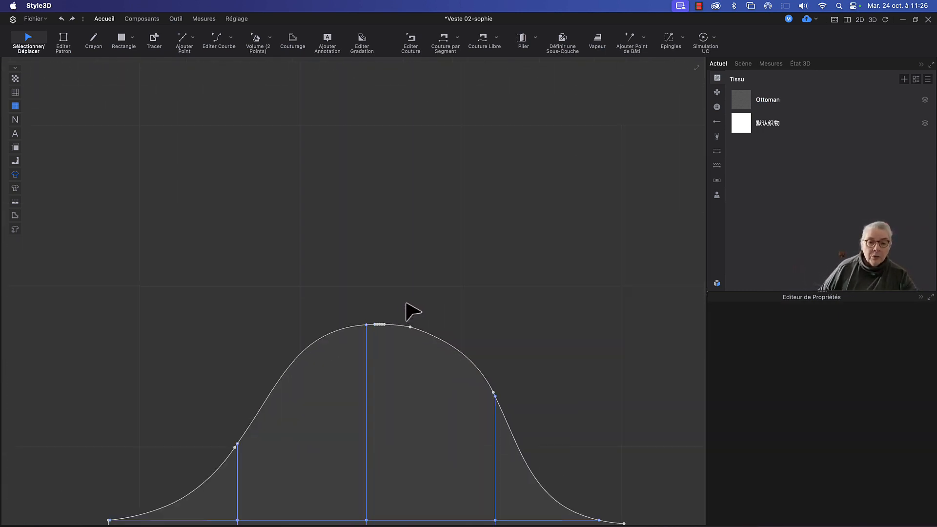
middle_drag(423, 299, 496, 134)
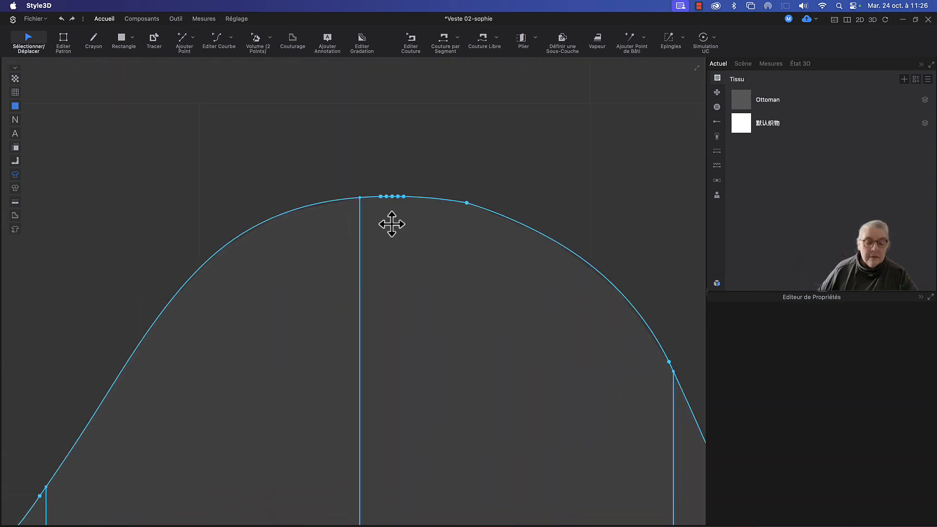
key(z)
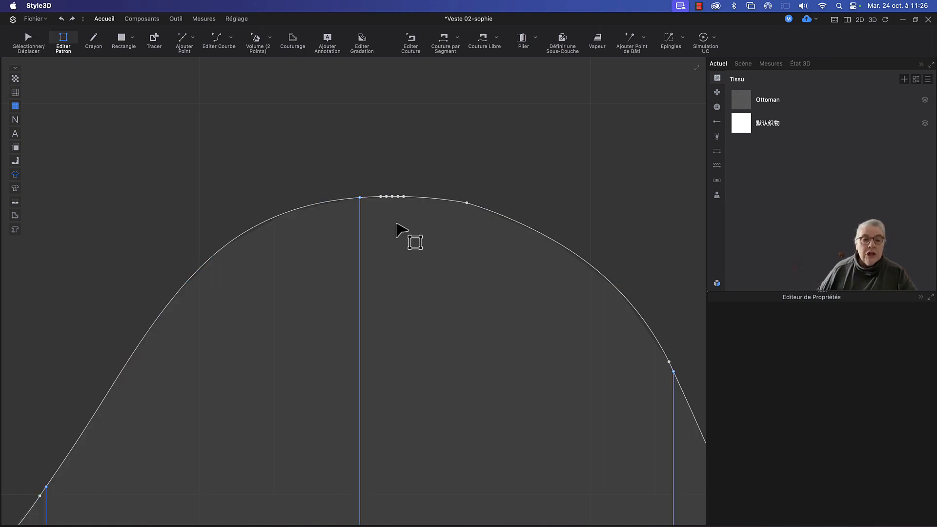
click(381, 197)
shift+click(386, 197)
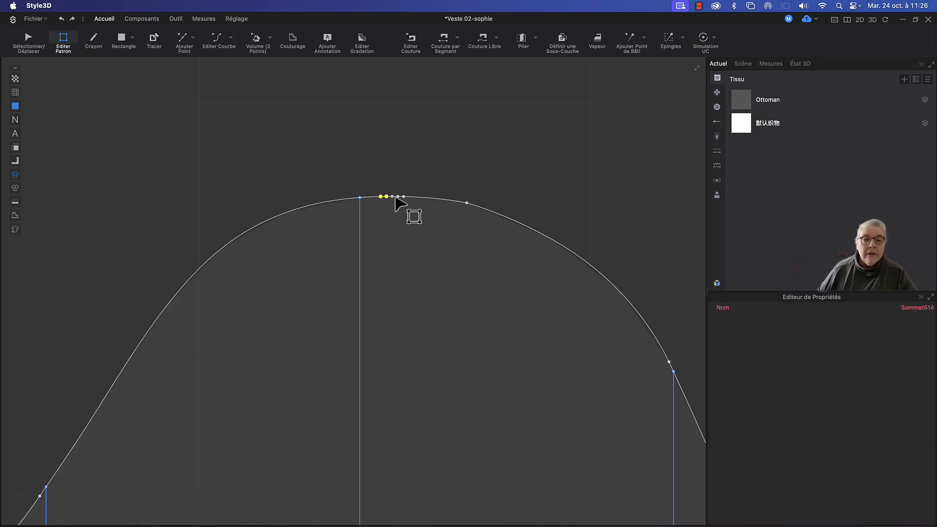
shift+click(392, 196)
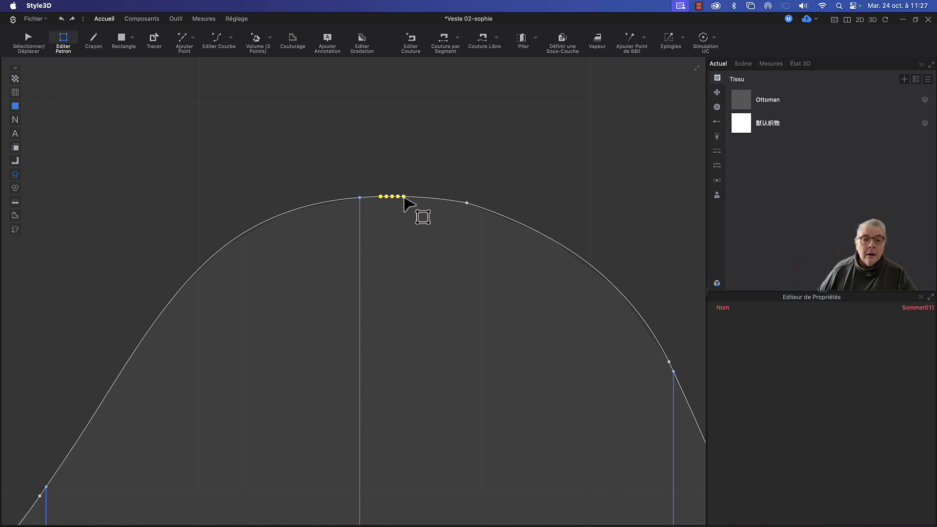
right_click(404, 199)
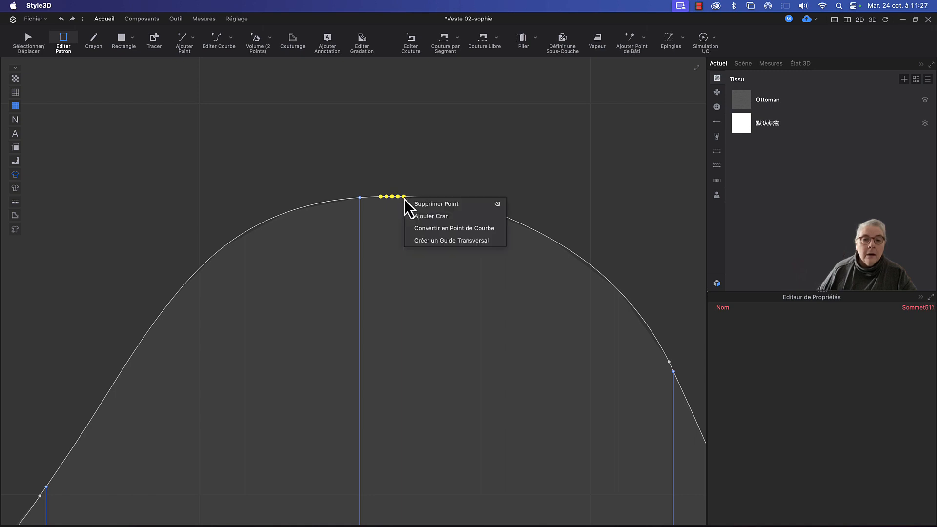
click(441, 226)
Convert the remaining upper right cap point and the one just above the right vertical line into curve points.
click(467, 203)
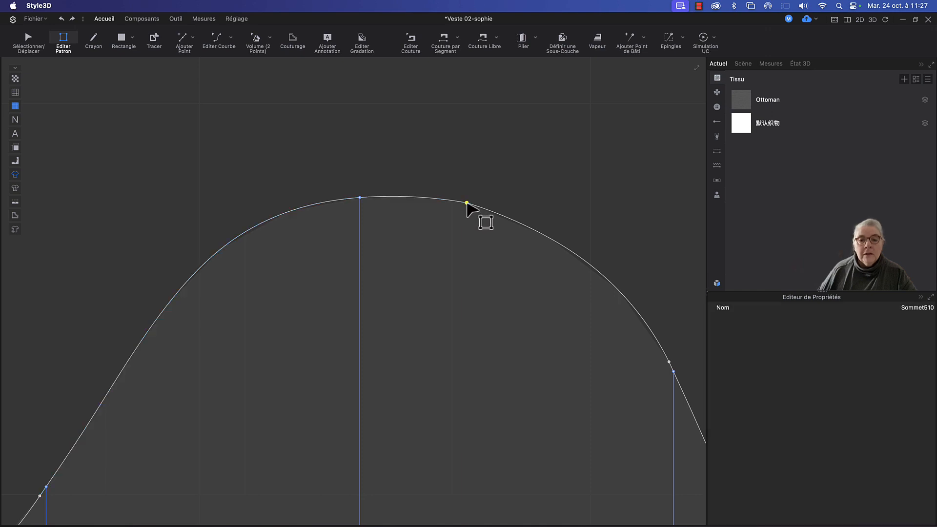
right_click(466, 203)
click(517, 238)
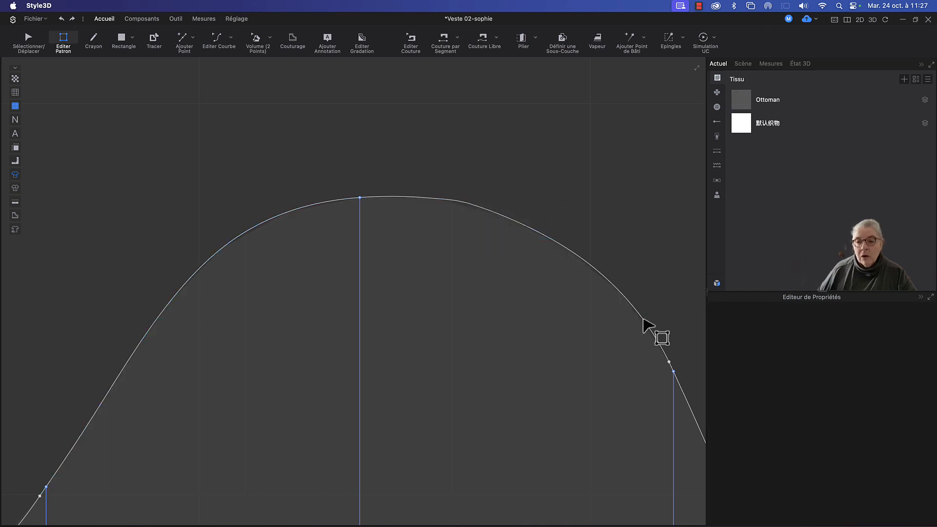
middle_drag(612, 379, 508, 323)
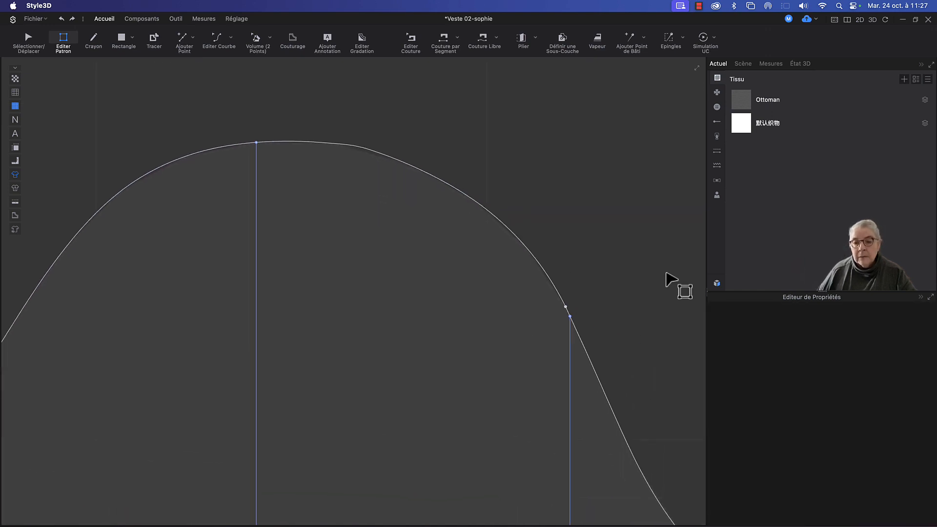
click(567, 307)
right_click(567, 308)
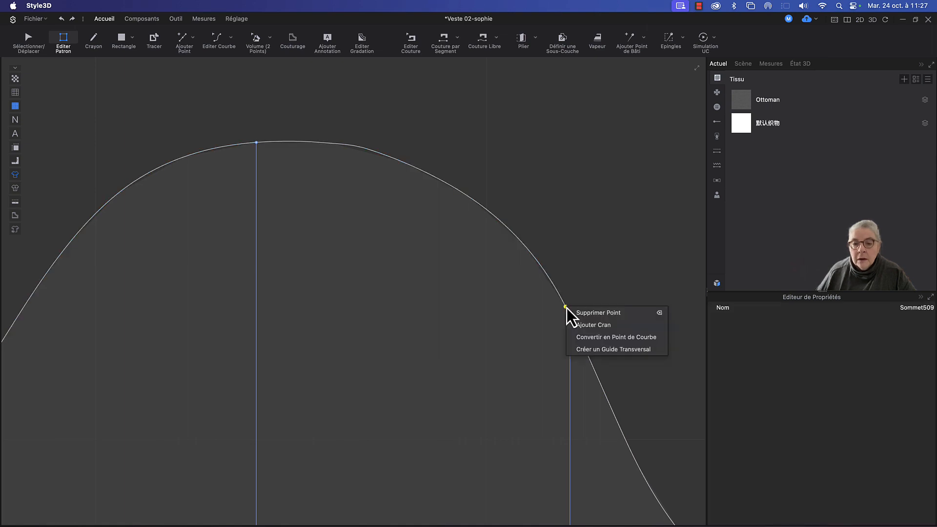
click(596, 339)
Convert the cap point just below the upper end of the left vertical line into a curve point.
middle_drag(344, 366, 540, 265)
middle_drag(188, 402, 404, 353)
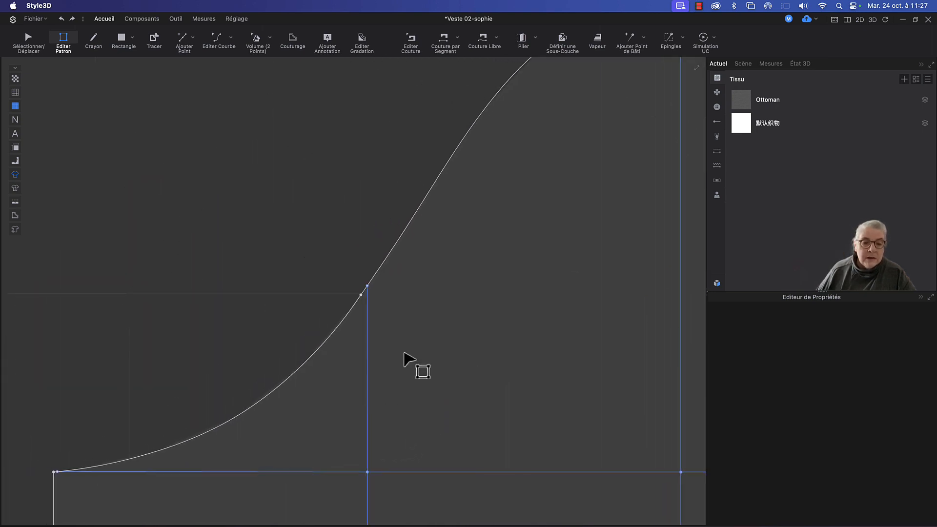
click(361, 295)
right_click(362, 296)
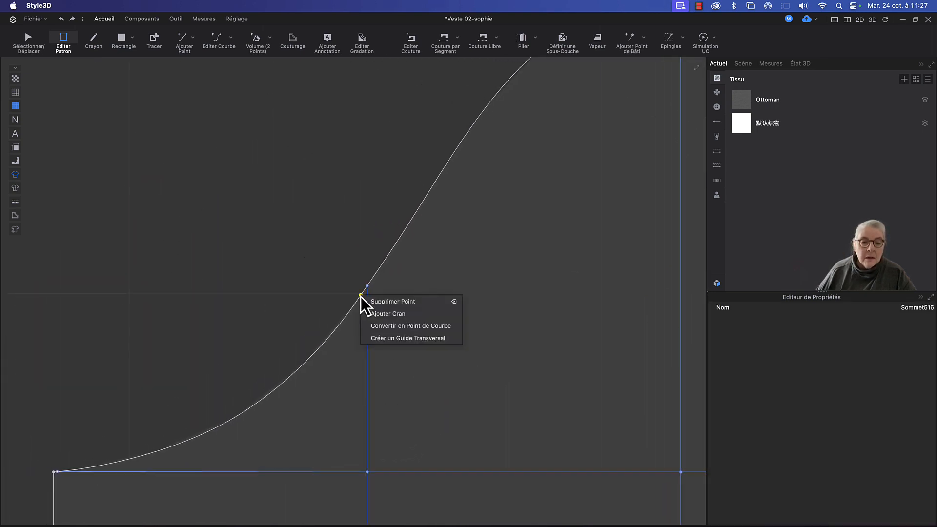
click(393, 327)
Extend or trim the left vertical internal line to the contour and add a point where it meets the cap curve.
scroll(401, 288, down, 3)
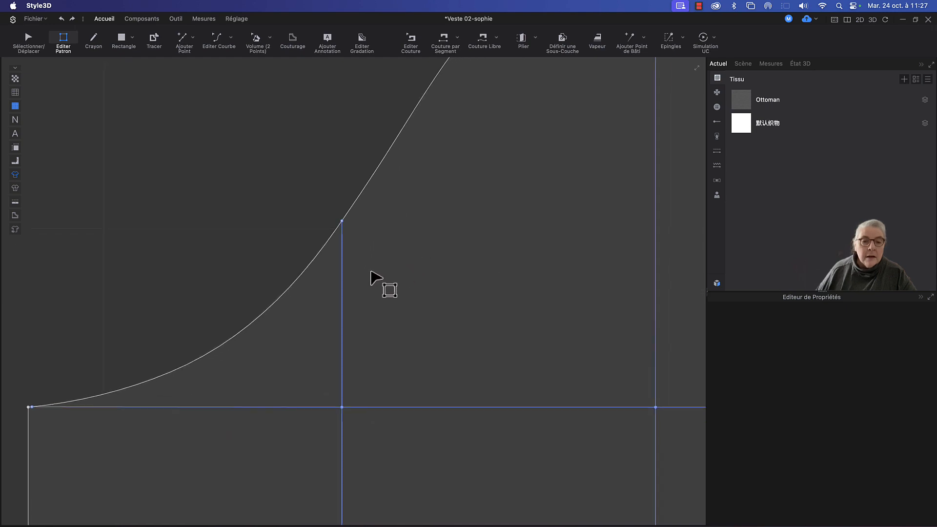
click(342, 291)
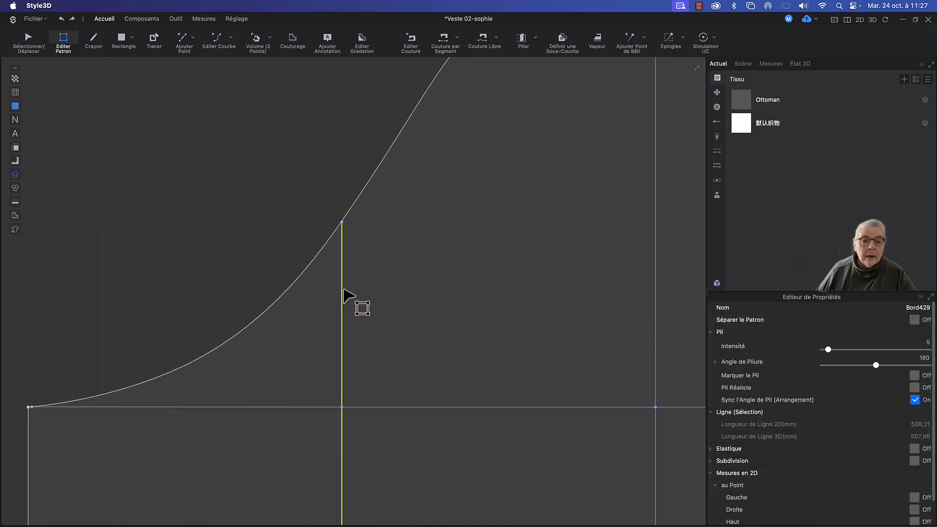
click(323, 248)
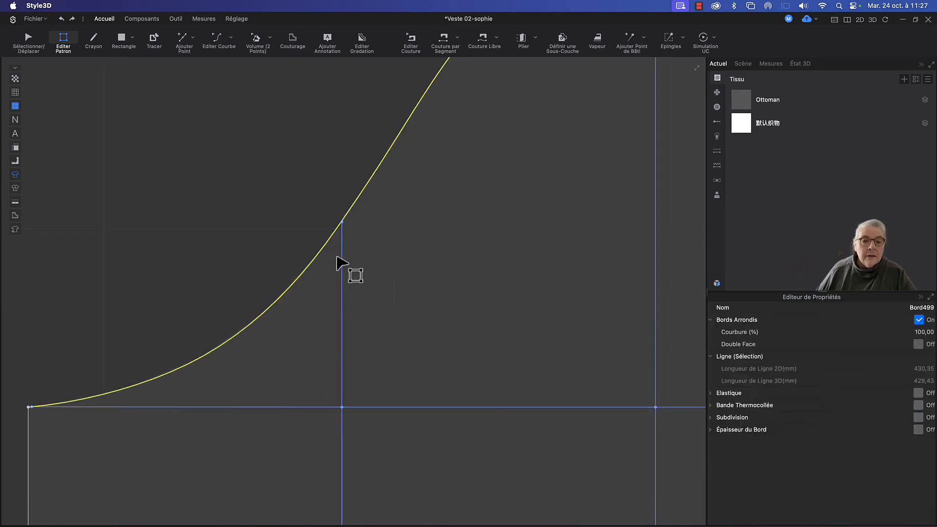
click(342, 262)
right_click(343, 262)
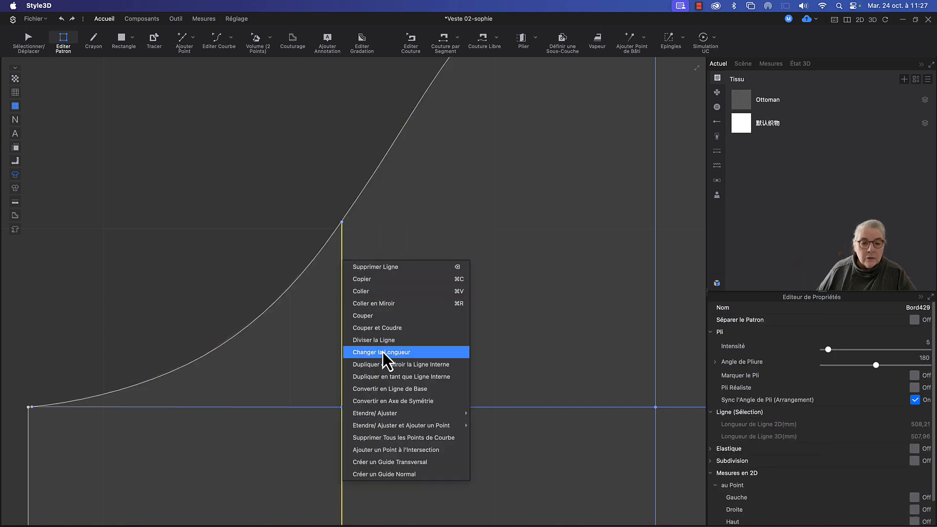
mouse_move(394, 427)
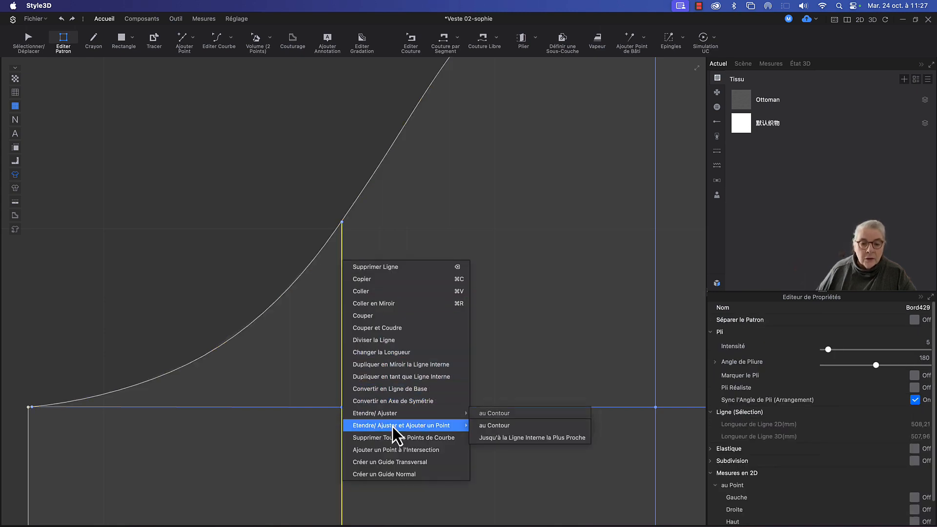
click(494, 426)
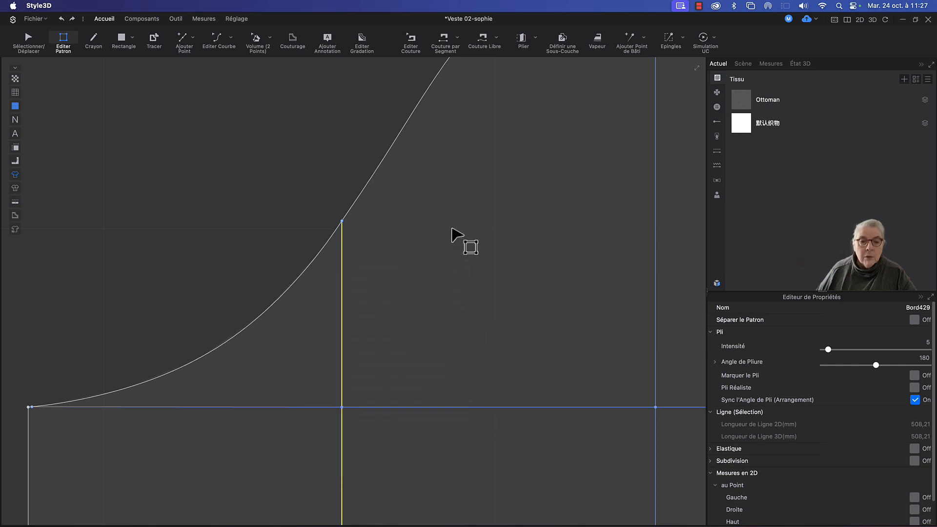
middle_drag(561, 268, 589, 296)
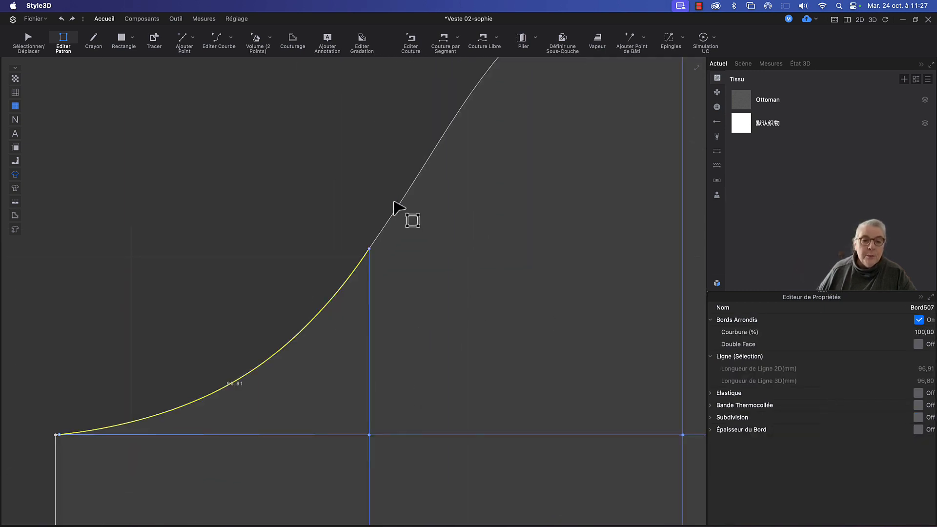
Extend the right vertical internal line to the sleeve cap contour, adding a point where they meet, and check the resulting edge segments.
click(415, 230)
middle_drag(521, 314, 404, 402)
click(479, 361)
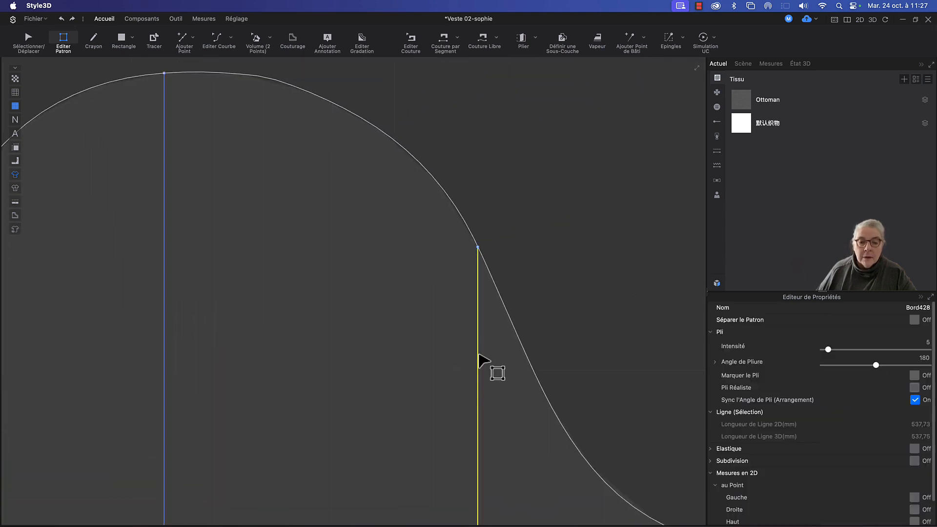
right_click(481, 364)
mouse_move(516, 285)
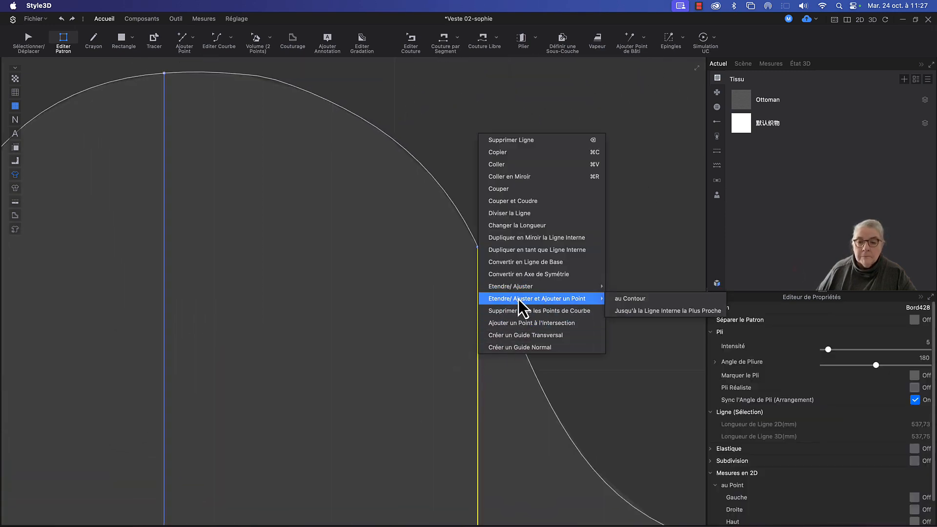
click(651, 300)
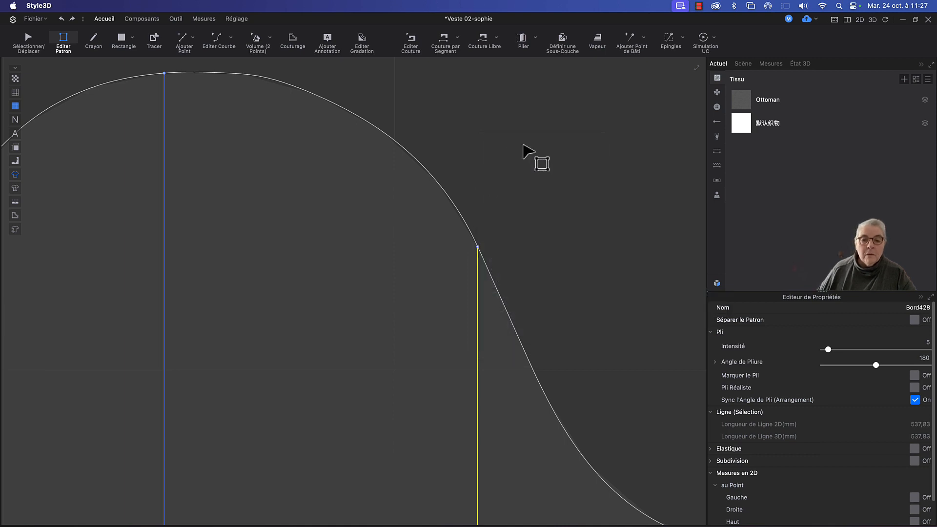
click(537, 190)
click(472, 238)
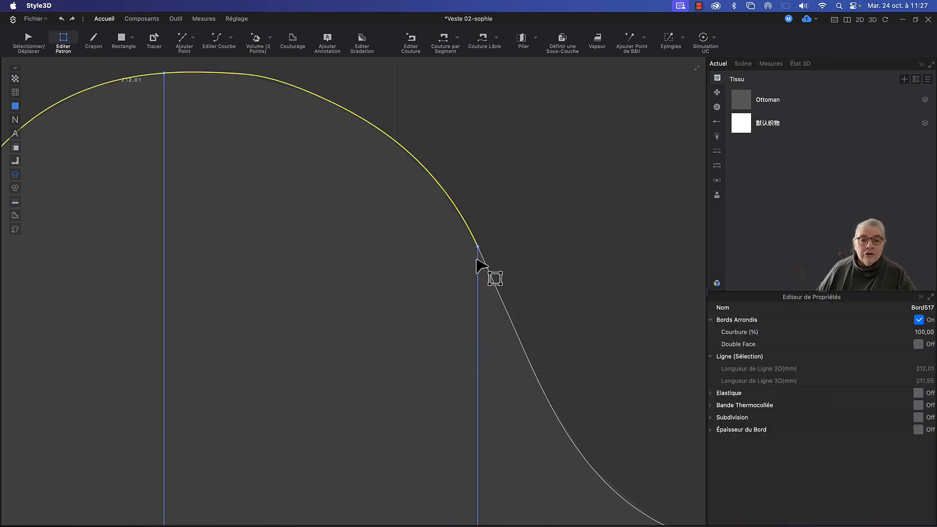
click(512, 323)
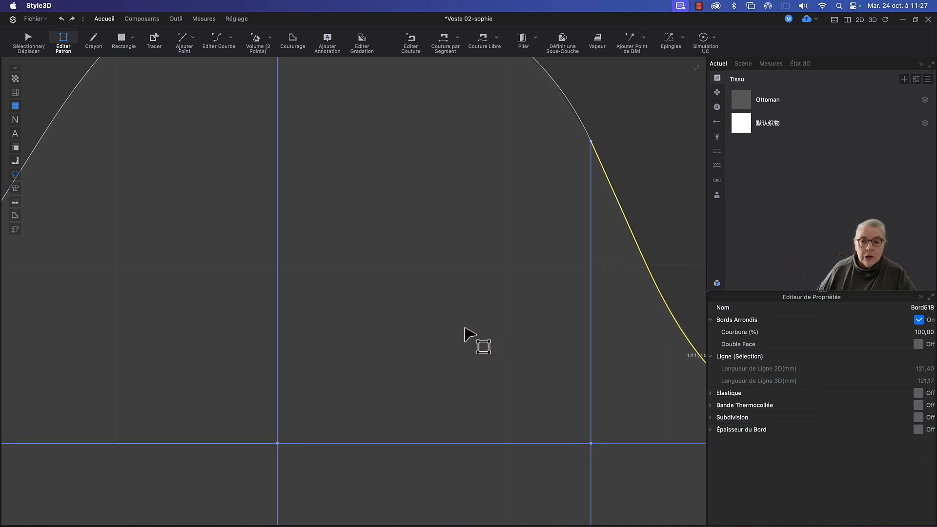
scroll(476, 313, down, 5)
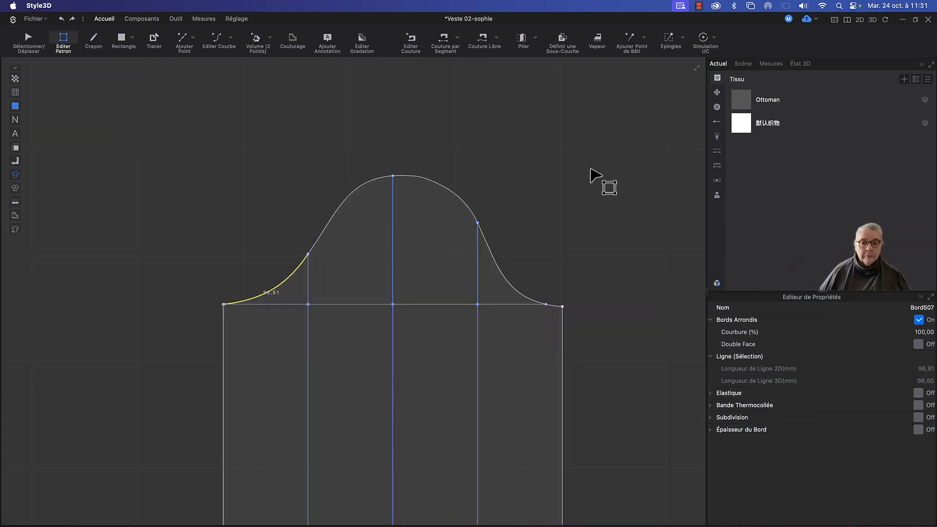
click(590, 193)
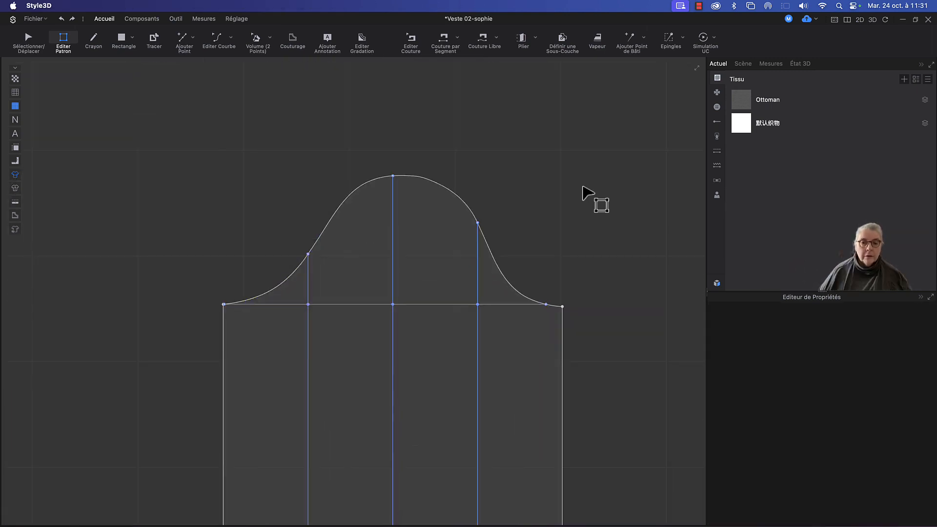
Mirror the left underarm curve as an internal line, using the left vertical line as symmetry axis.
click(279, 287)
right_click(279, 289)
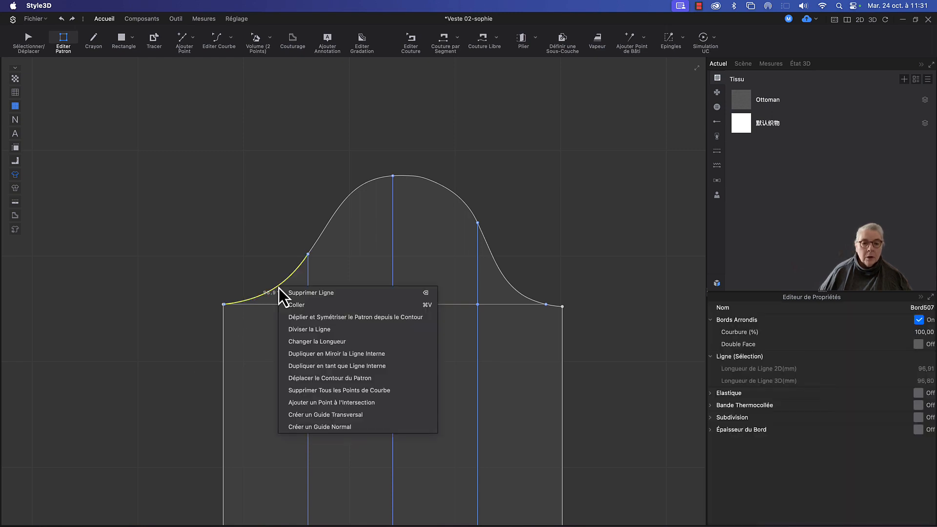
click(339, 355)
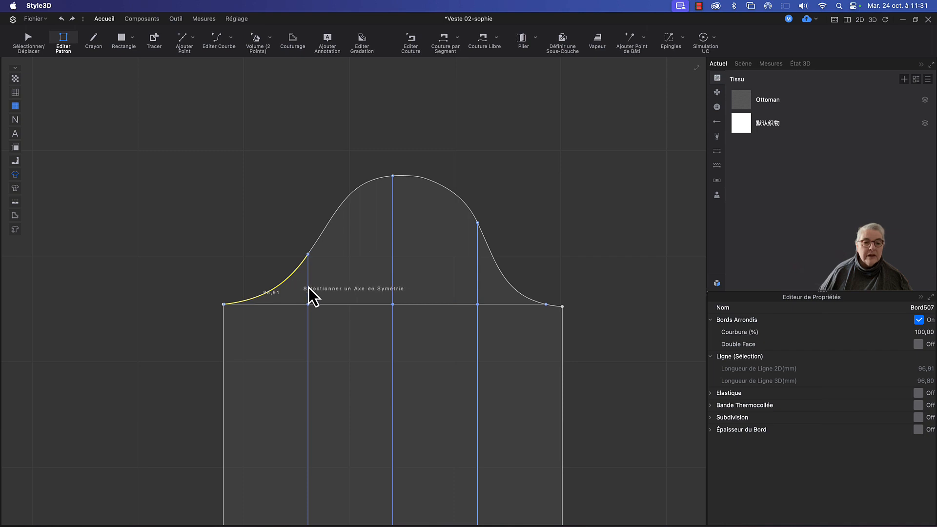
click(308, 288)
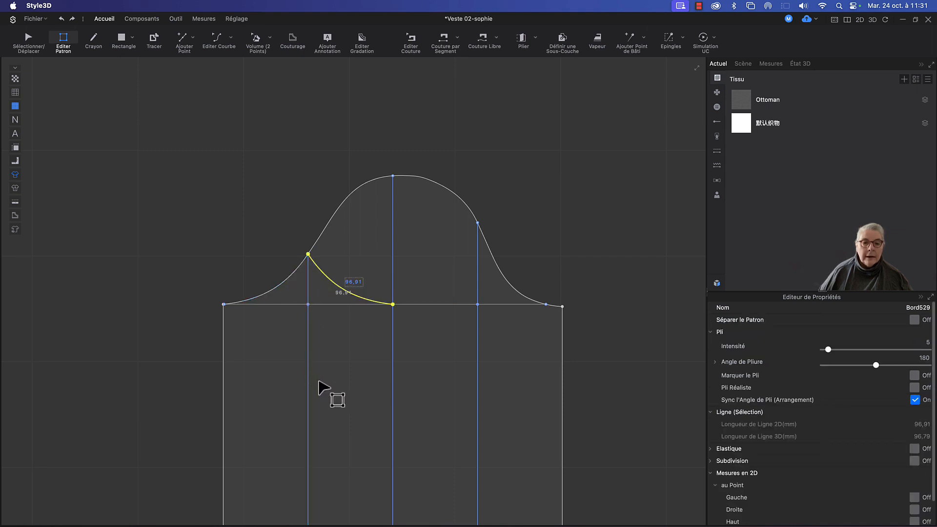
Try to mirror the right underarm curve as an internal line about the right vertical line.
click(503, 275)
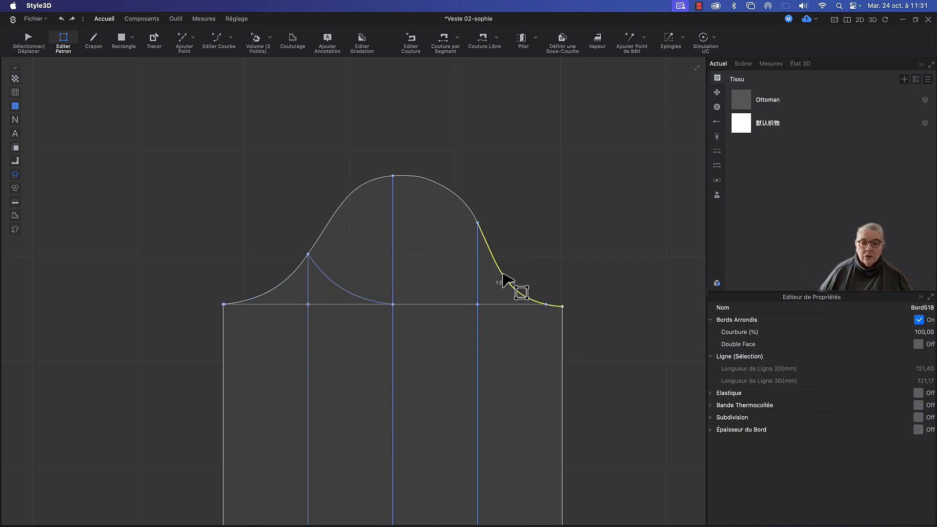
right_click(502, 274)
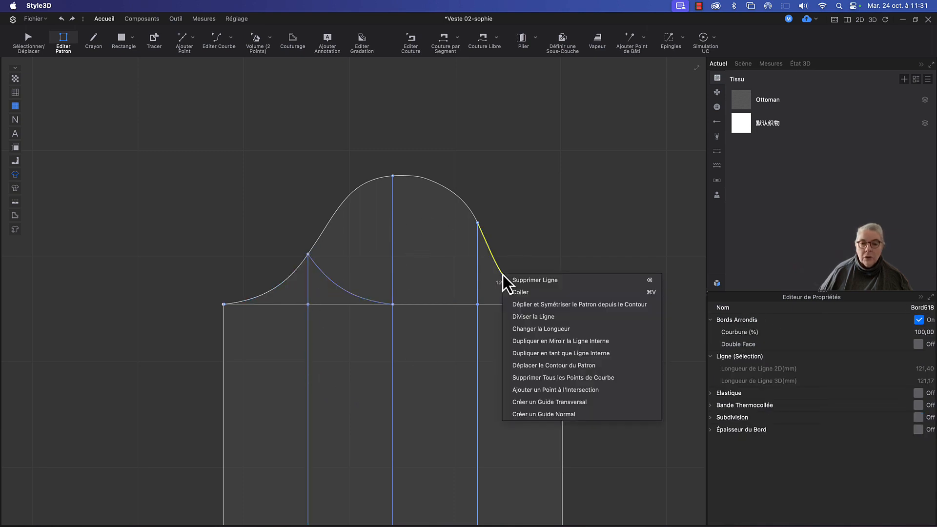
click(558, 344)
click(479, 299)
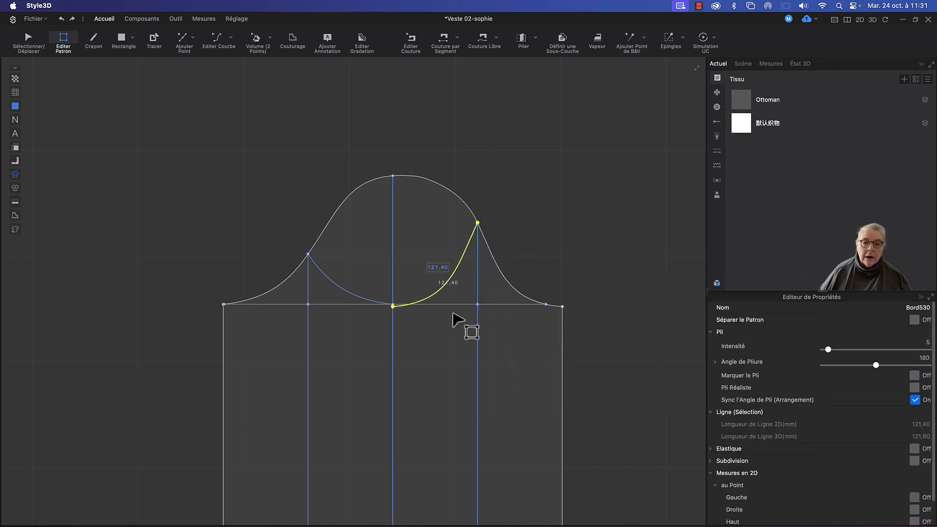
Inspect where the two mirrored curves meet at the centre line, and remove the right mirrored curve.
scroll(450, 329, down, 2)
scroll(451, 332, up, 5)
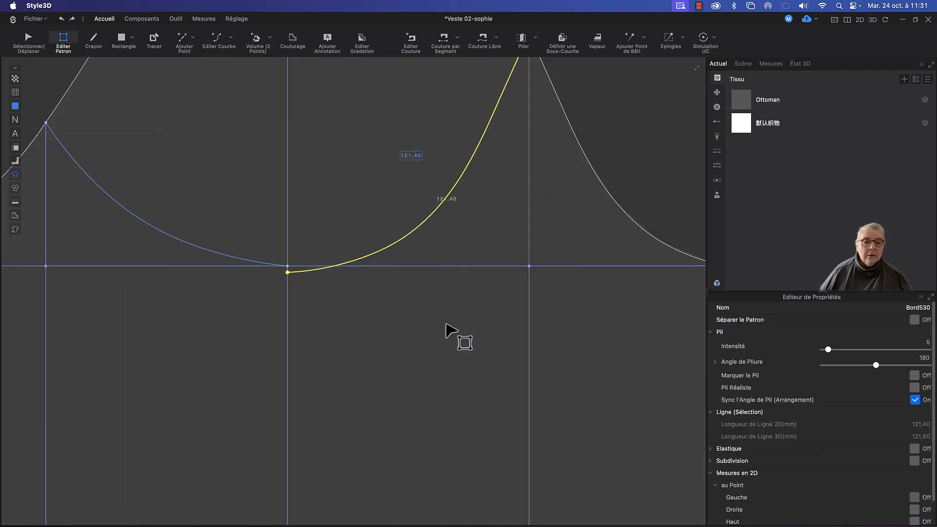
middle_drag(452, 328, 486, 398)
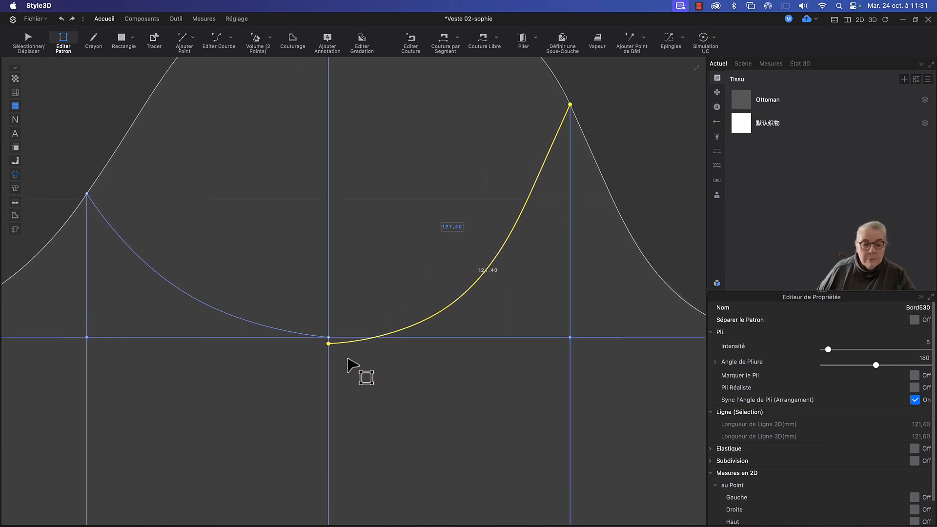
scroll(349, 360, down, 1)
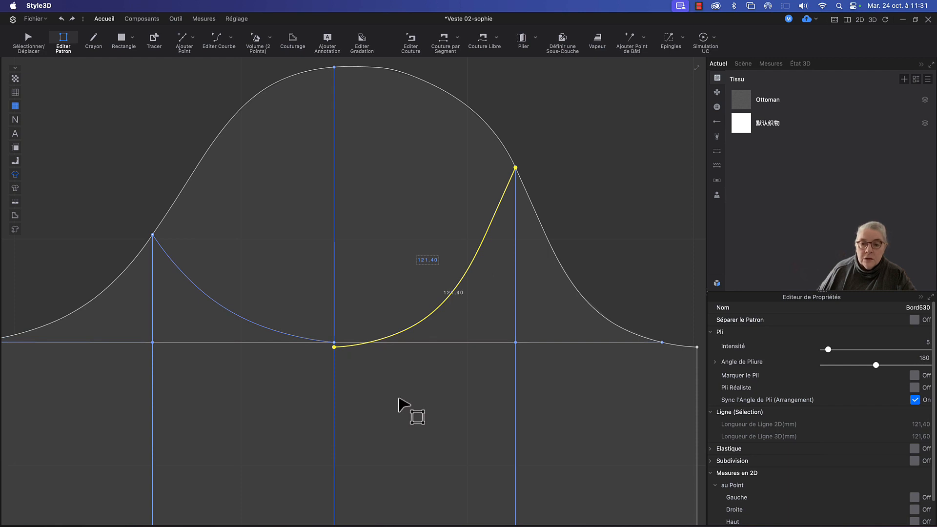
scroll(399, 398, down, 1)
scroll(399, 398, down, 1)
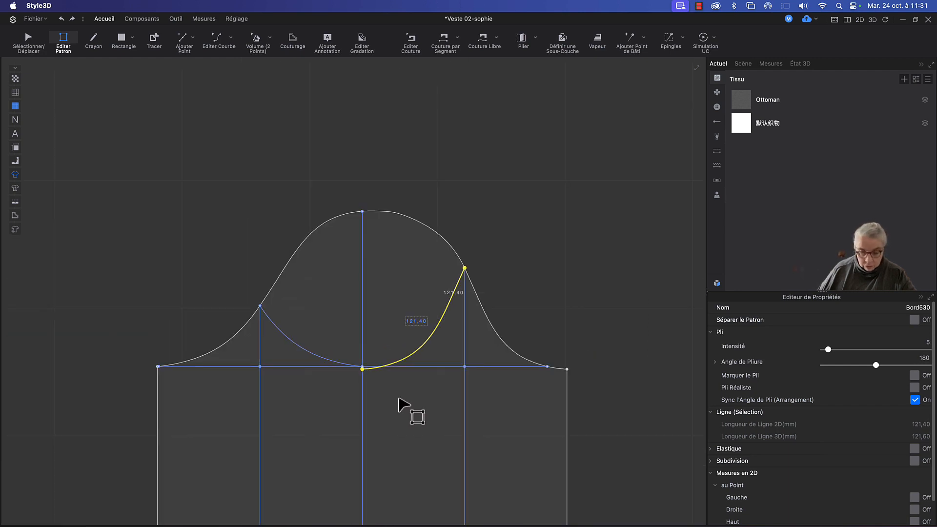
click(399, 398)
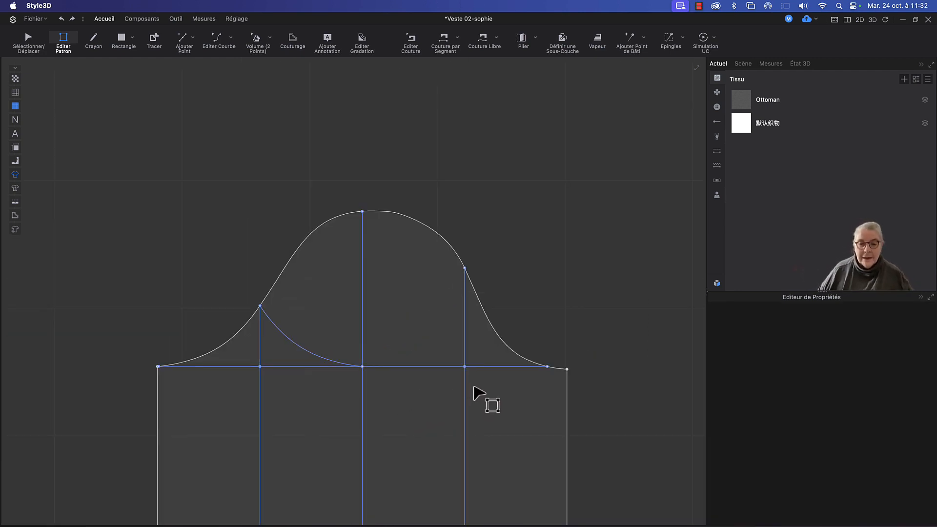
Move the right end of the horizontal internal line onto the sleeve's right underarm corner.
key(e)
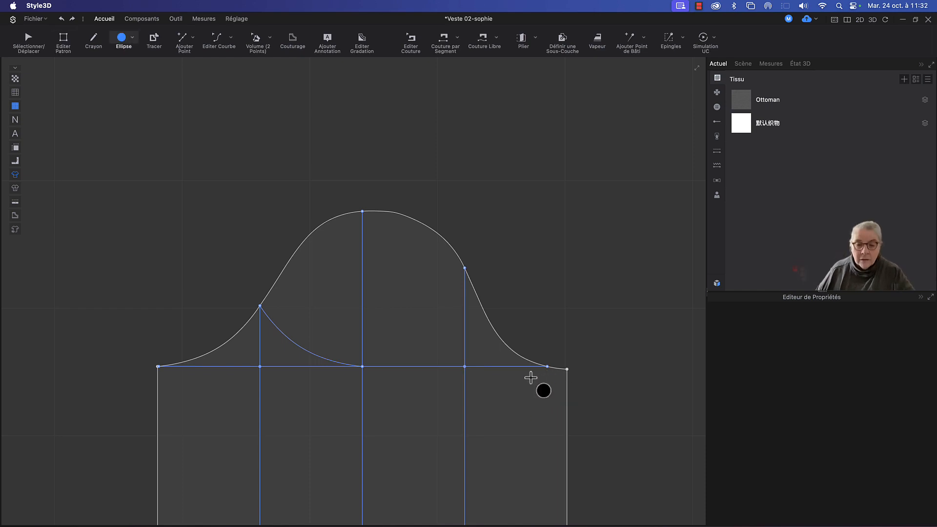
key(z)
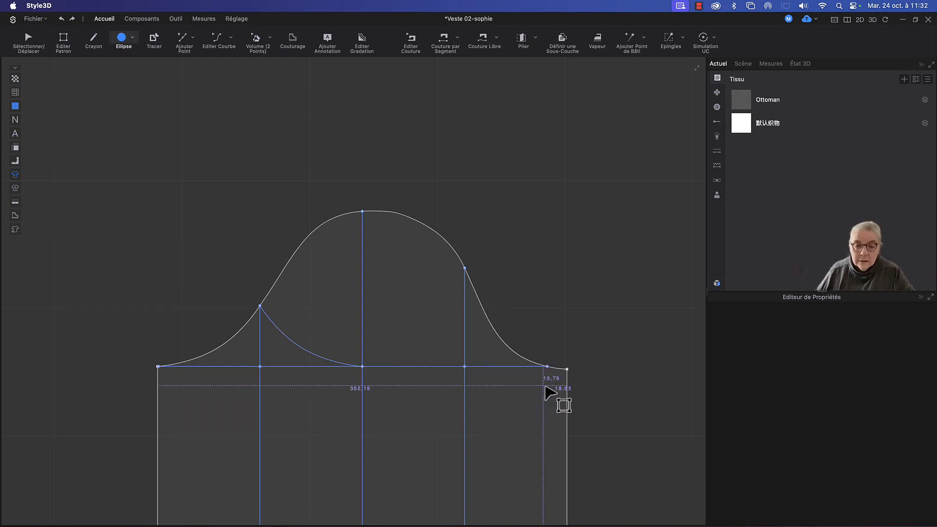
drag(548, 367, 566, 371)
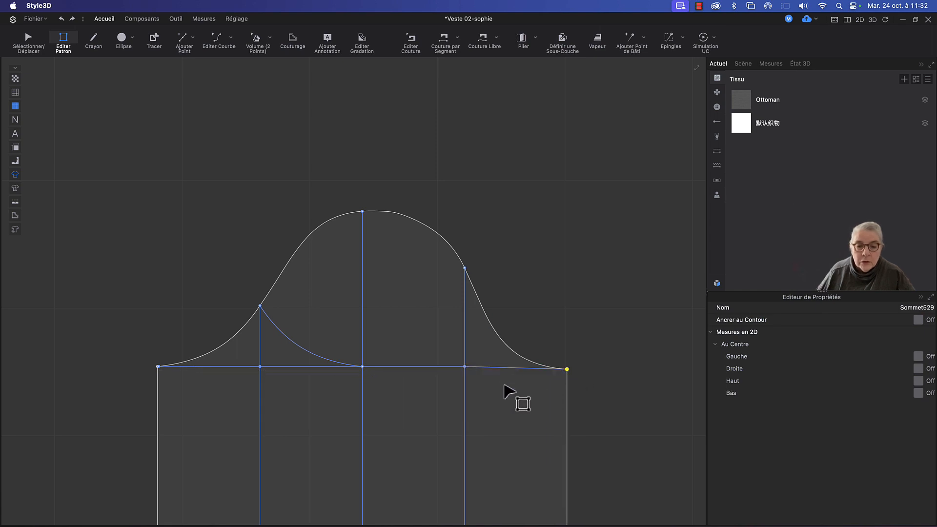
Delete all segments of the horizontal internal line across the base of the sleeve cap.
click(472, 369)
key(Delete)
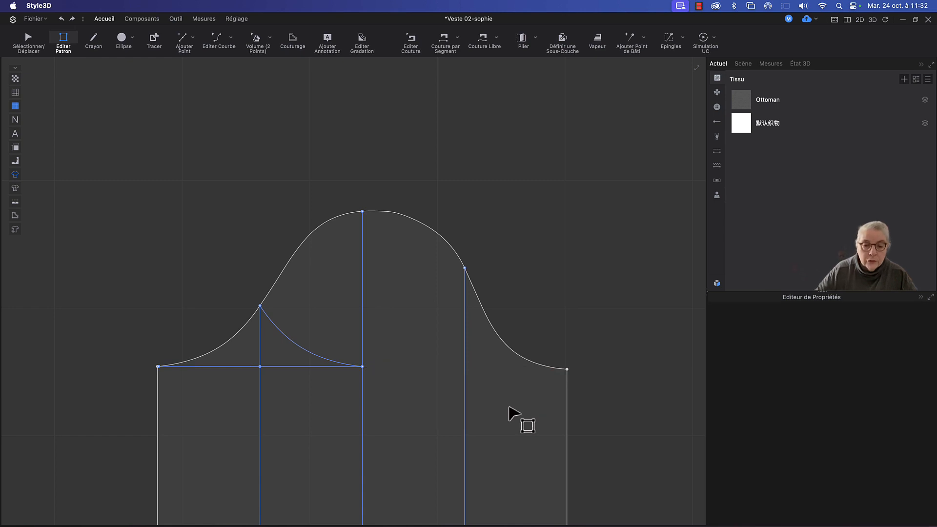
click(320, 367)
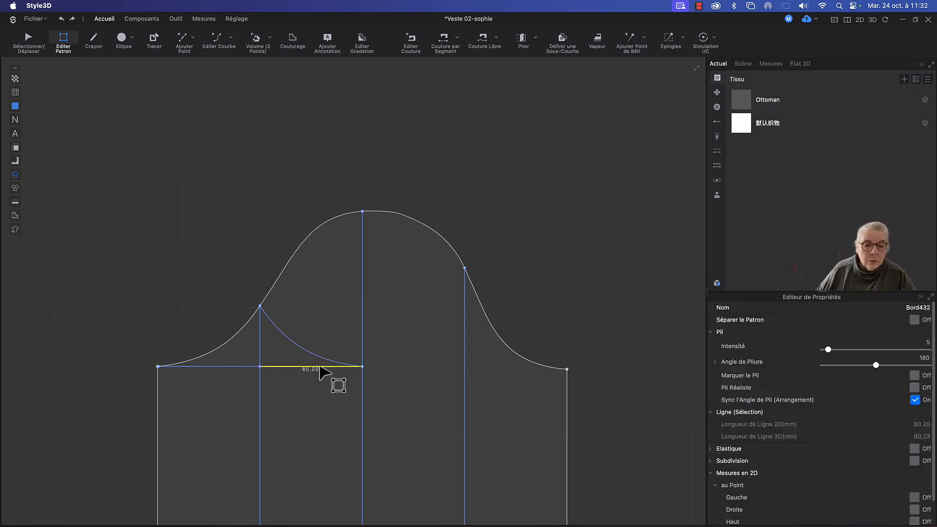
right_click(321, 368)
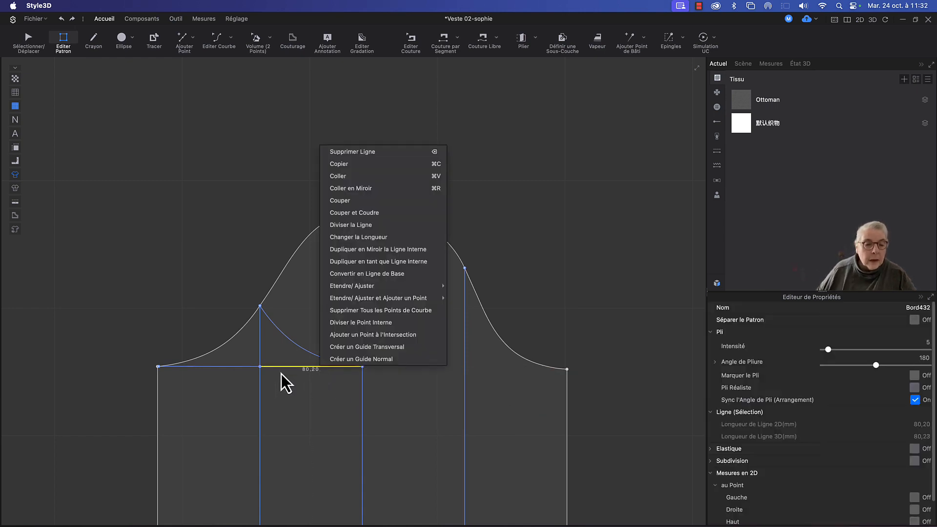
click(244, 377)
click(240, 367)
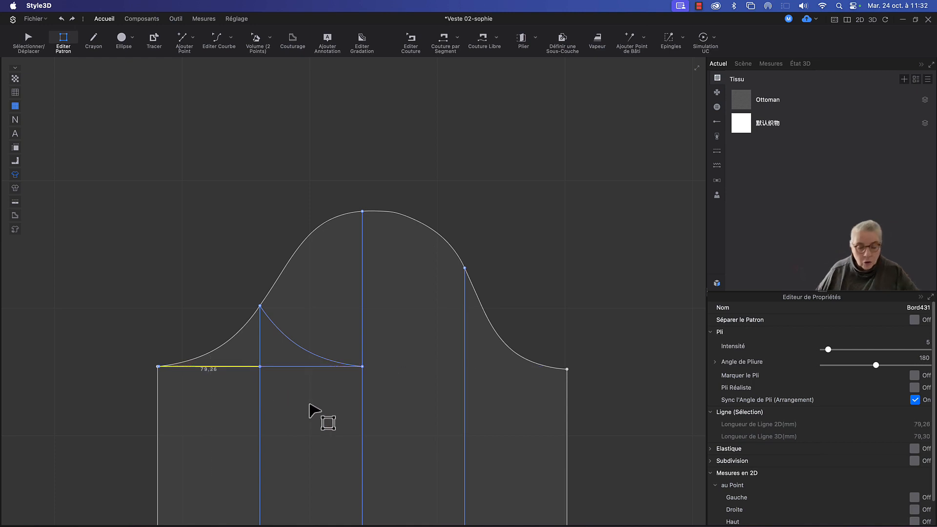
key(Delete)
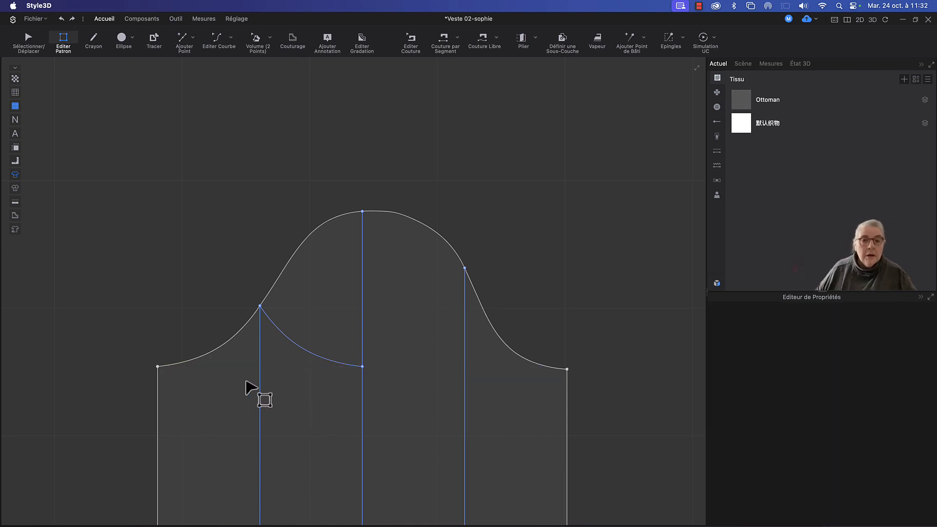
Draw a straight internal line from the sleeve's left underarm corner to its right underarm corner.
key(h)
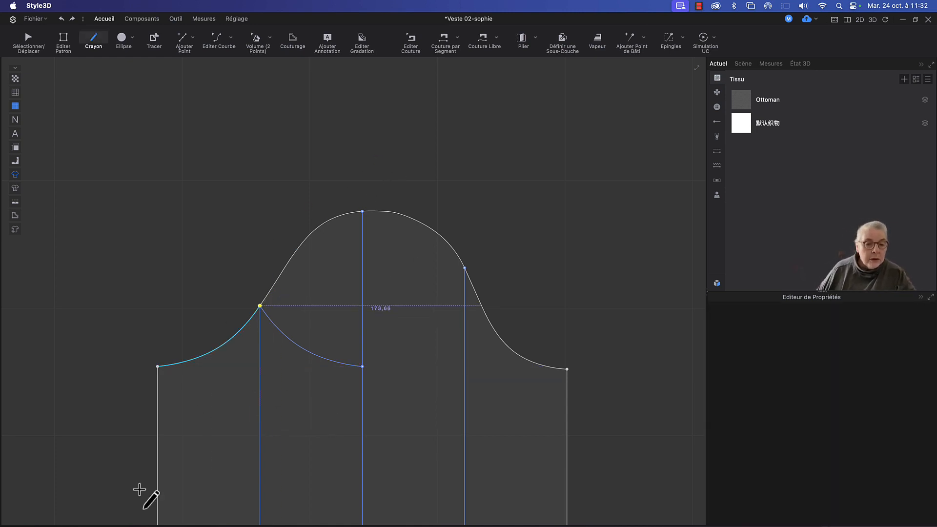
click(157, 366)
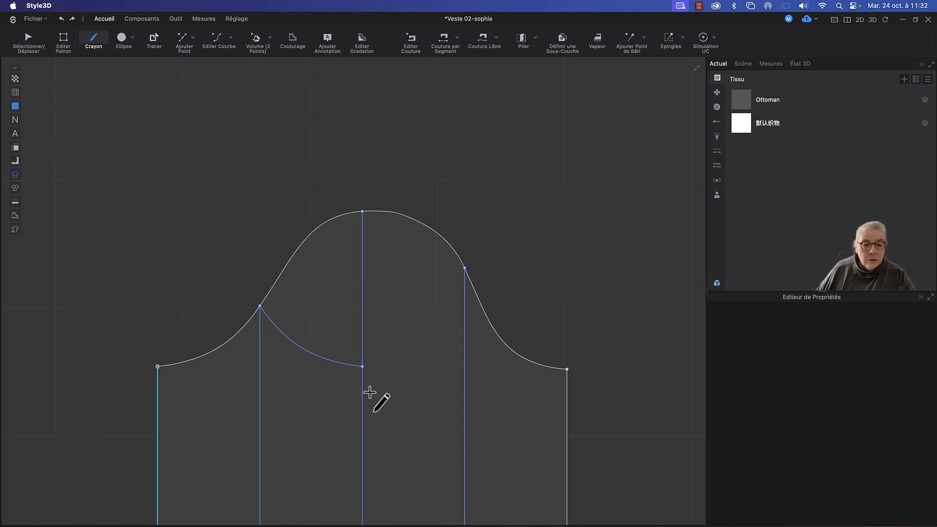
click(566, 370)
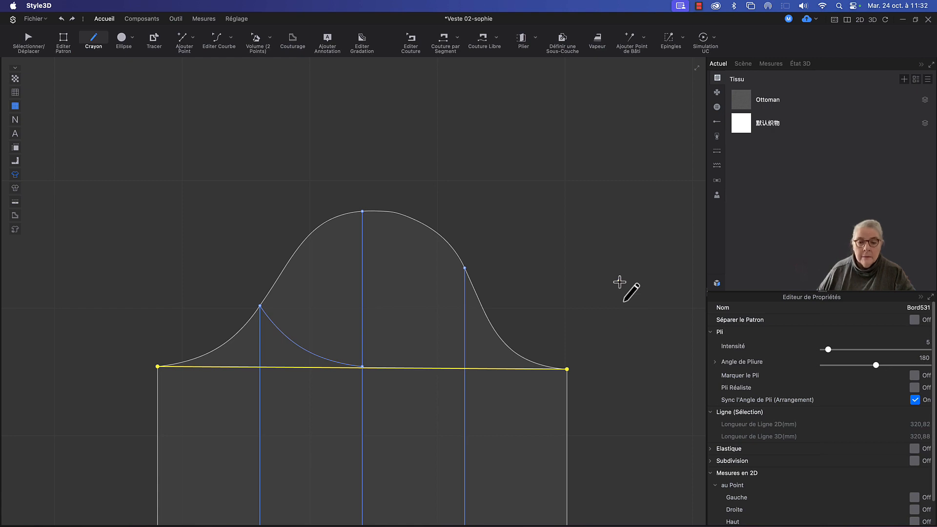
scroll(618, 283, down, 2)
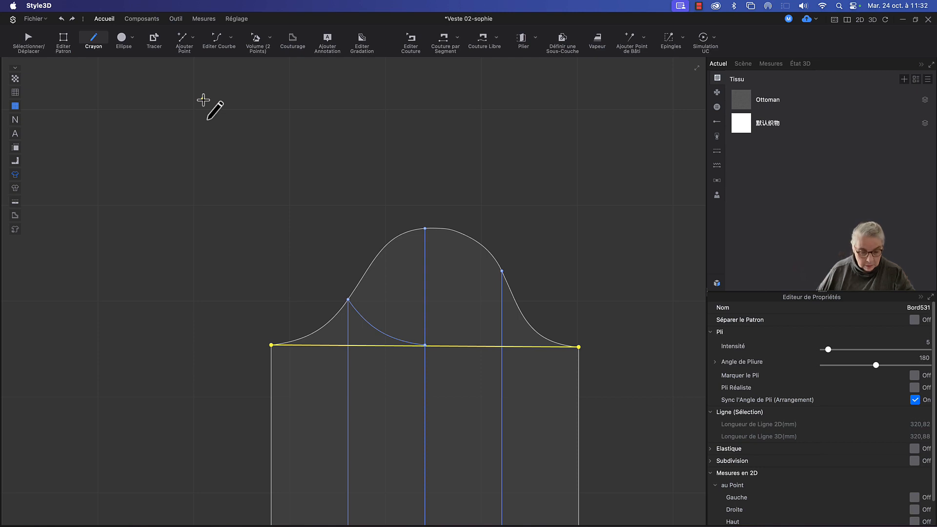
Mirror the right underarm curve inward as an internal line about the right vertical line, and inspect where it meets the centre line.
key(z)
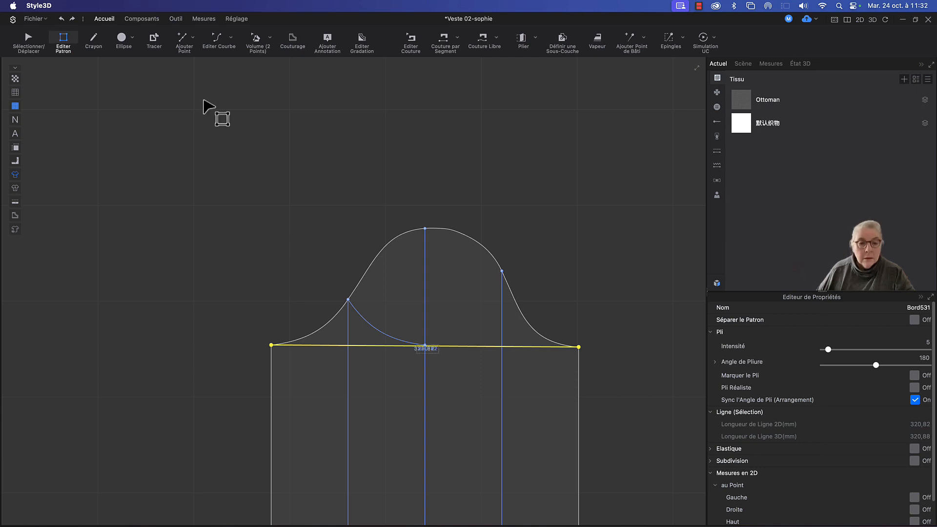
click(520, 313)
right_click(520, 313)
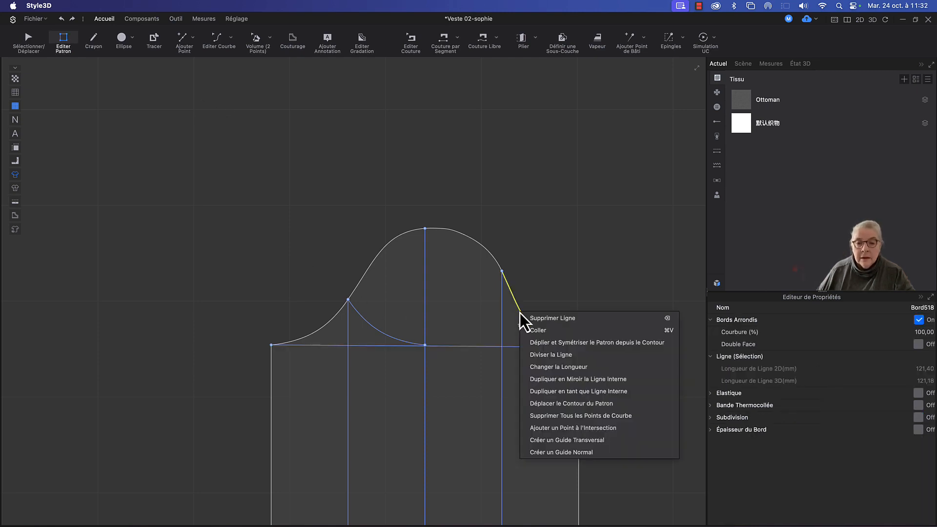
click(568, 378)
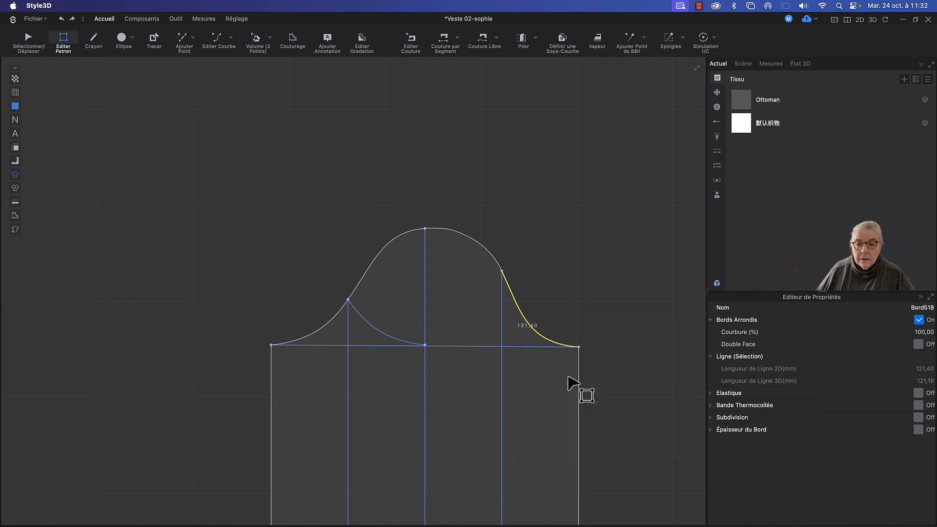
click(503, 327)
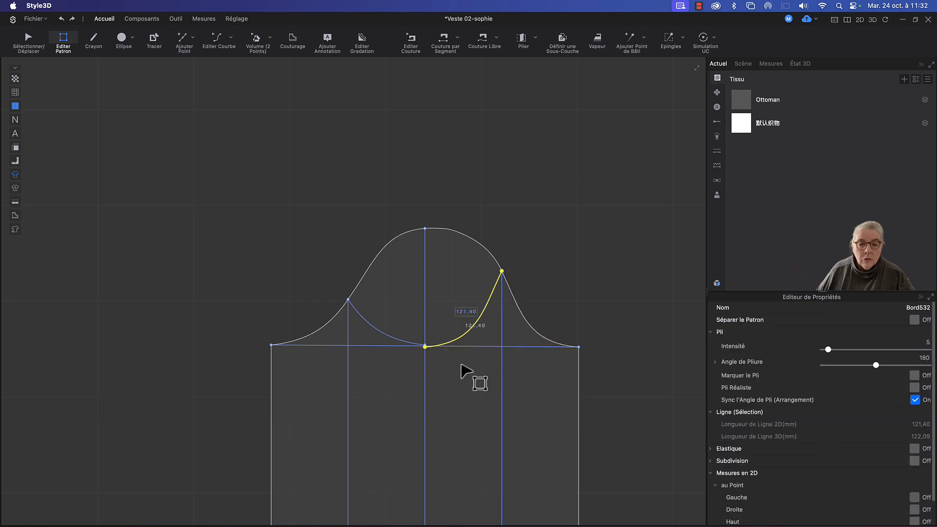
scroll(445, 370, down, 1)
scroll(446, 370, up, 4)
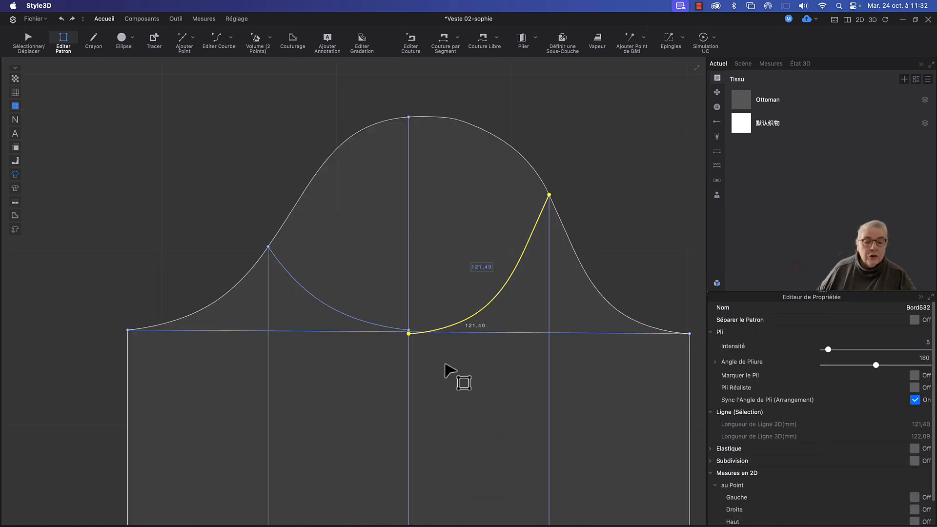
Move the lower ends of both mirrored underarm curves onto the intersection of the centre line and the underarm line.
scroll(445, 367, up, 1)
scroll(418, 338, down, 1)
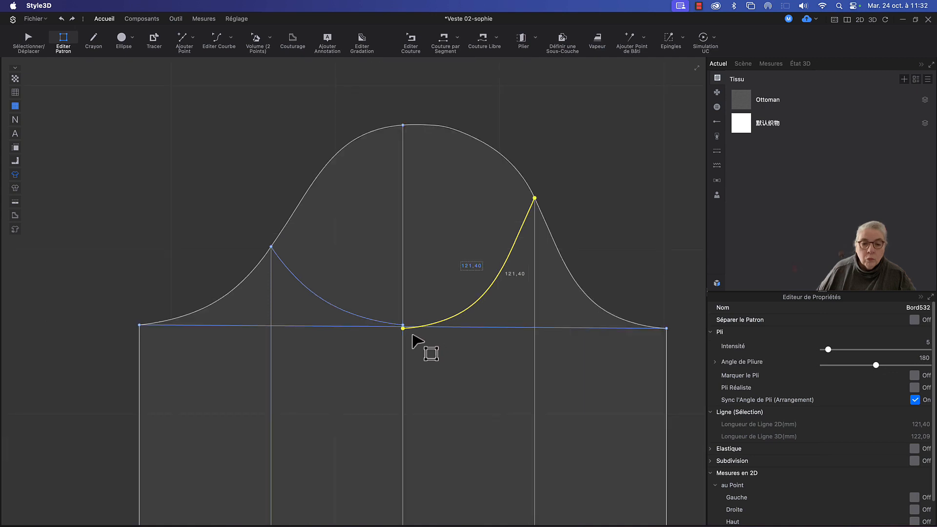
scroll(413, 336, up, 5)
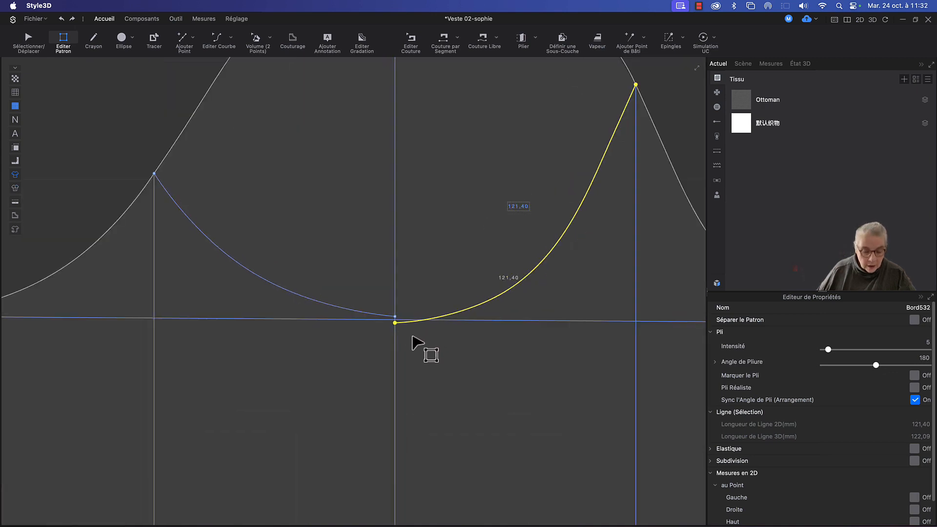
scroll(413, 337, up, 5)
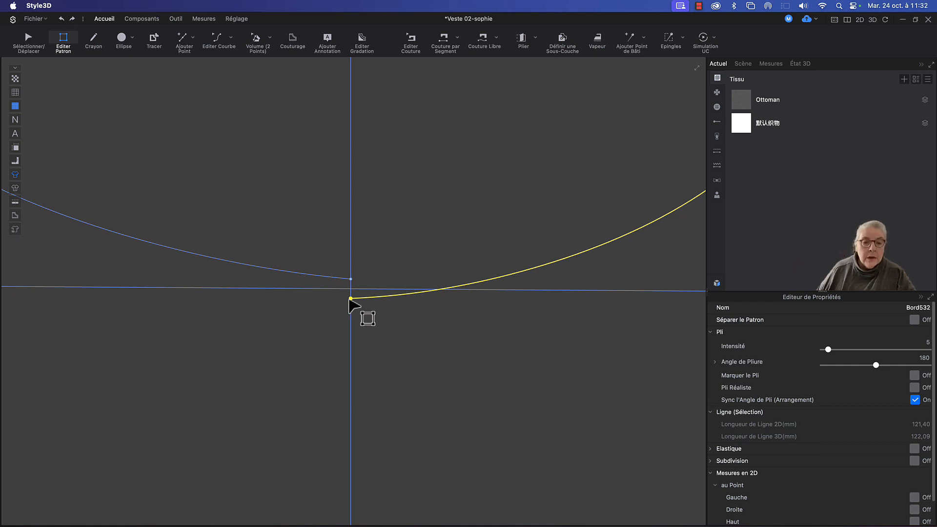
drag(350, 299, 350, 285)
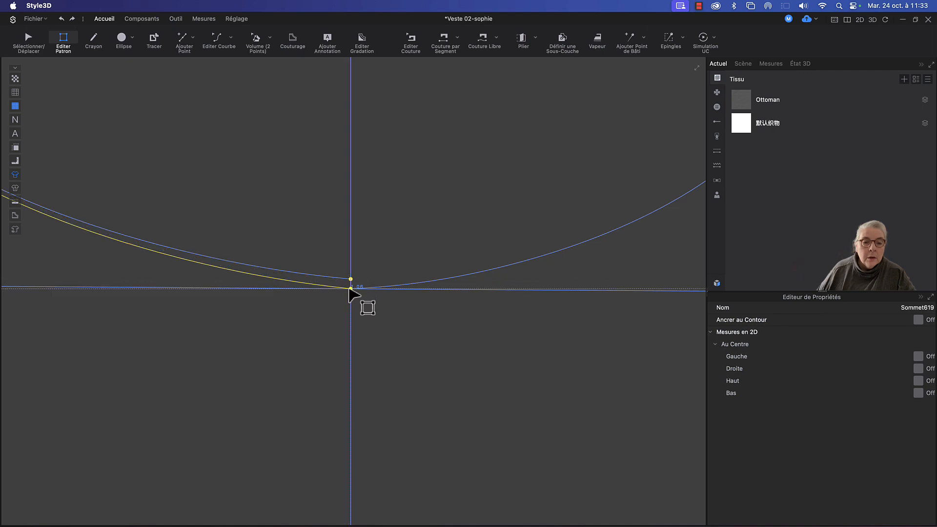
scroll(383, 329, down, 5)
scroll(427, 372, down, 5)
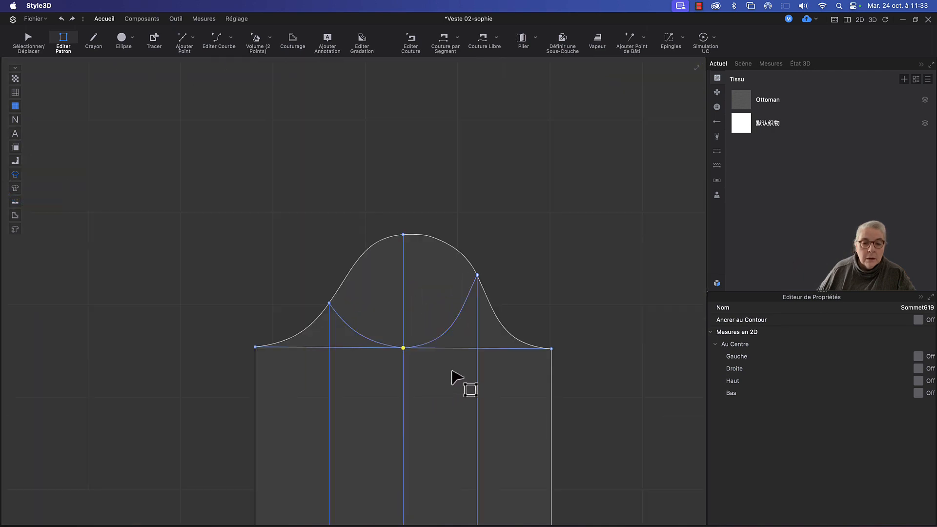
scroll(511, 207, down, 2)
scroll(579, 279, down, 3)
scroll(584, 288, down, 2)
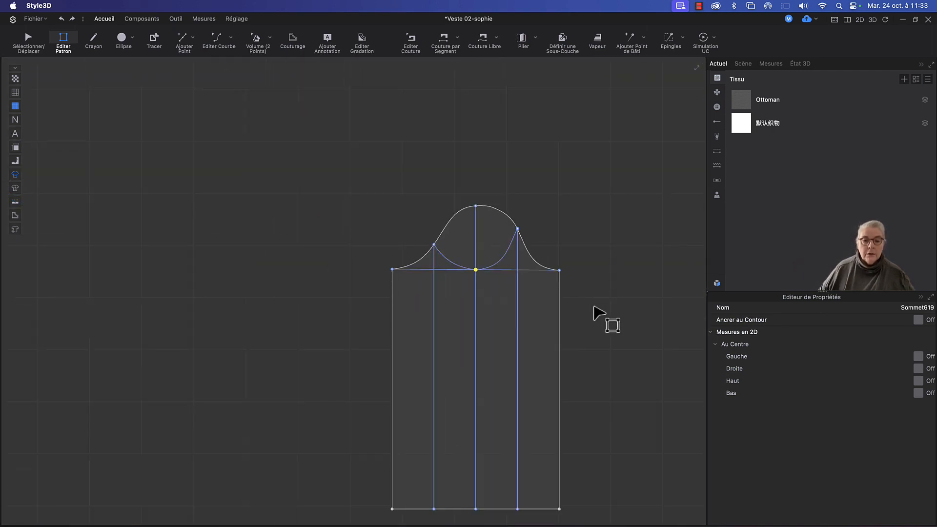
Flip the whole sleeve pattern piece horizontally in the 2D view.
middle_drag(594, 310, 525, 289)
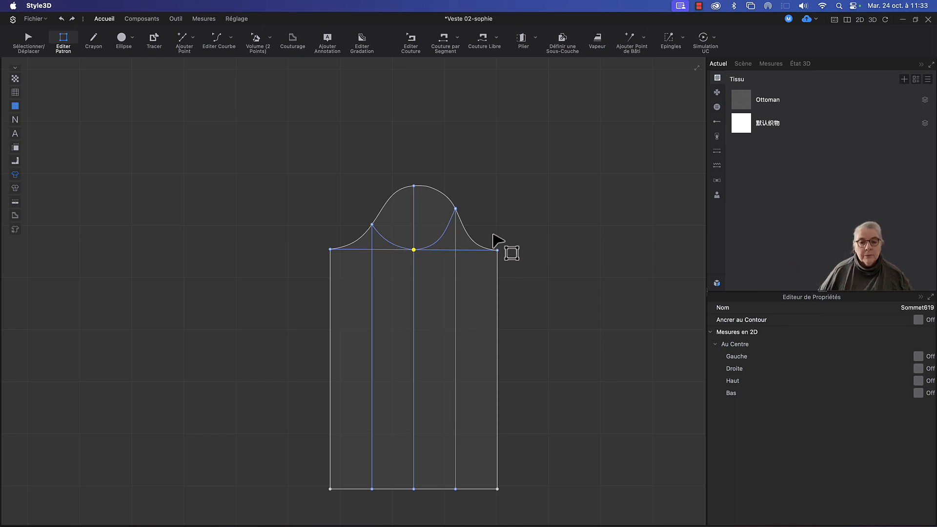
middle_drag(496, 236, 466, 237)
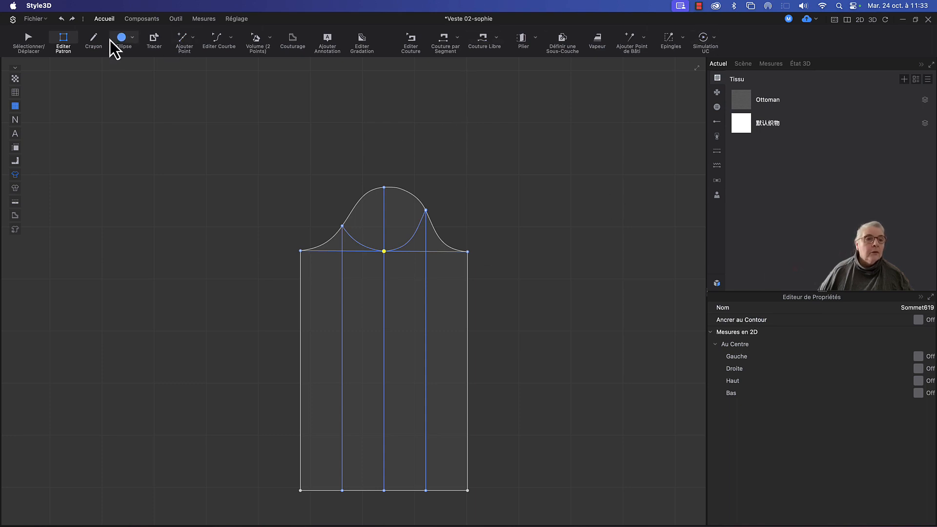
click(37, 39)
click(360, 317)
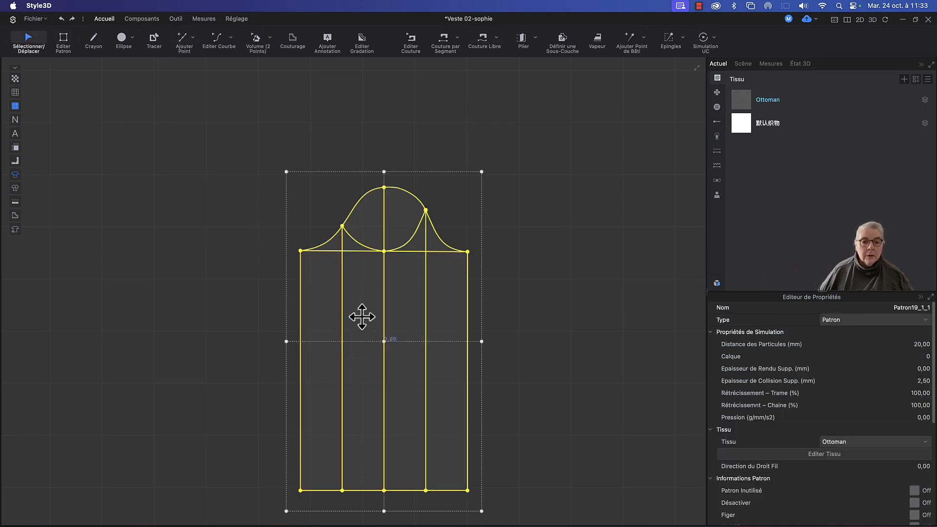
right_click(362, 318)
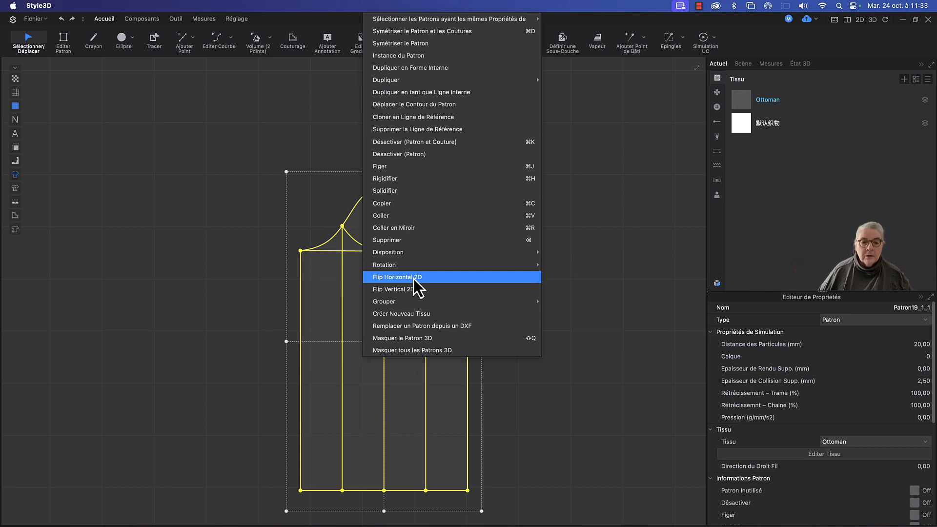
click(414, 279)
click(534, 282)
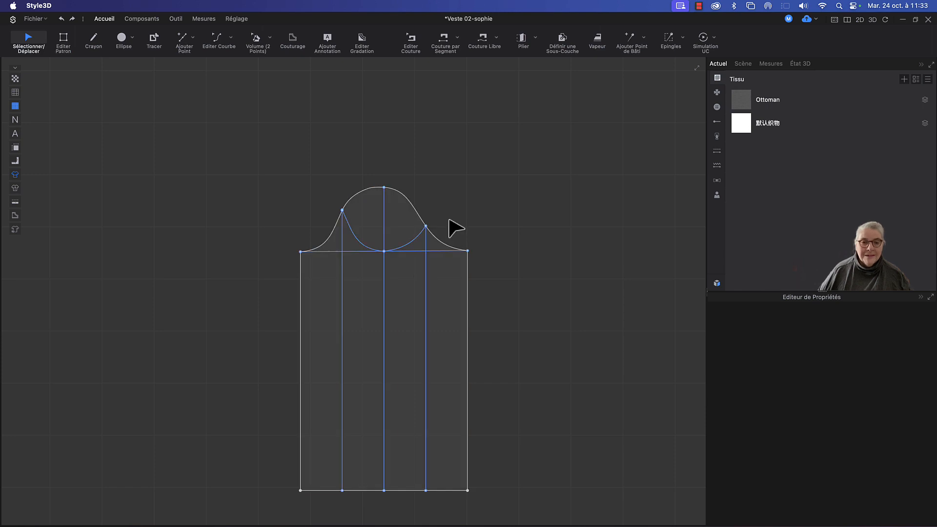
Duplicate the sleeve's underarm line downward as one internal line with a spacing of 350 mm.
middle_drag(449, 219, 465, 237)
scroll(519, 215, down, 2)
scroll(464, 236, up, 3)
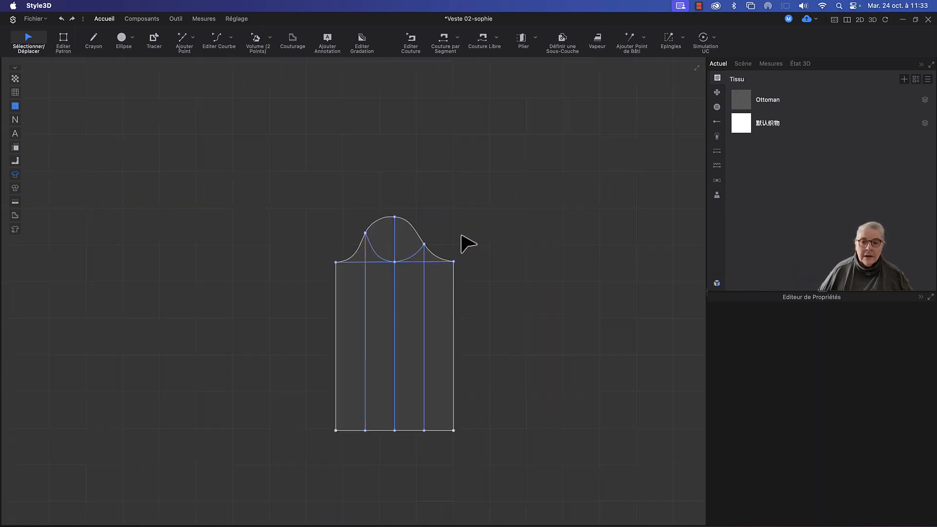
scroll(461, 236, down, 3)
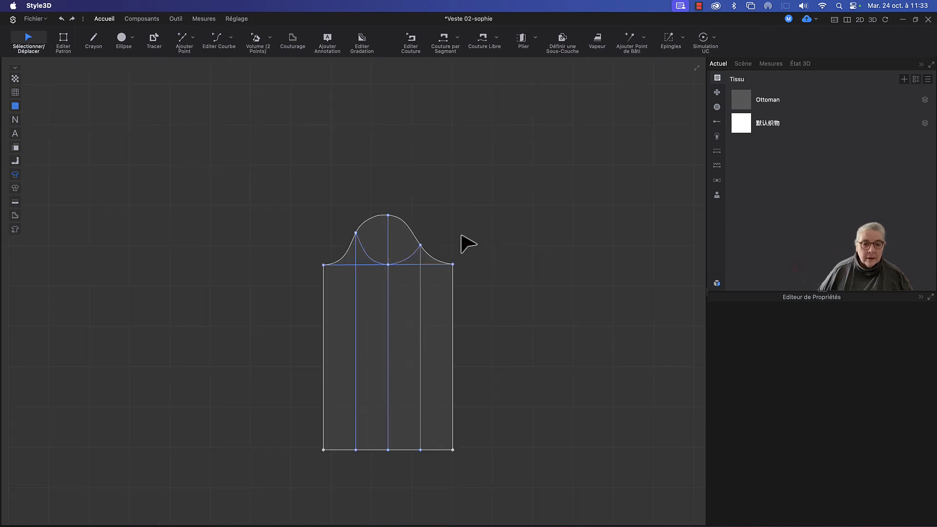
middle_drag(462, 236, 464, 221)
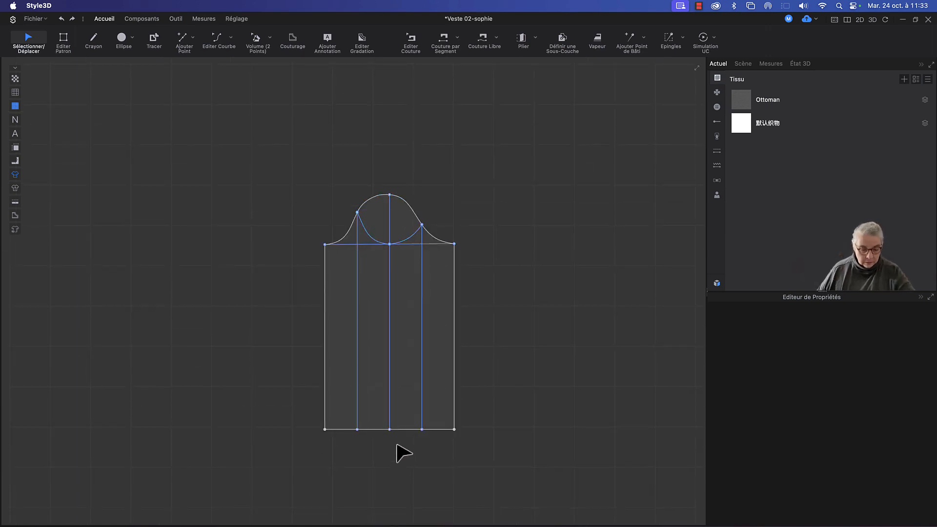
key(d)
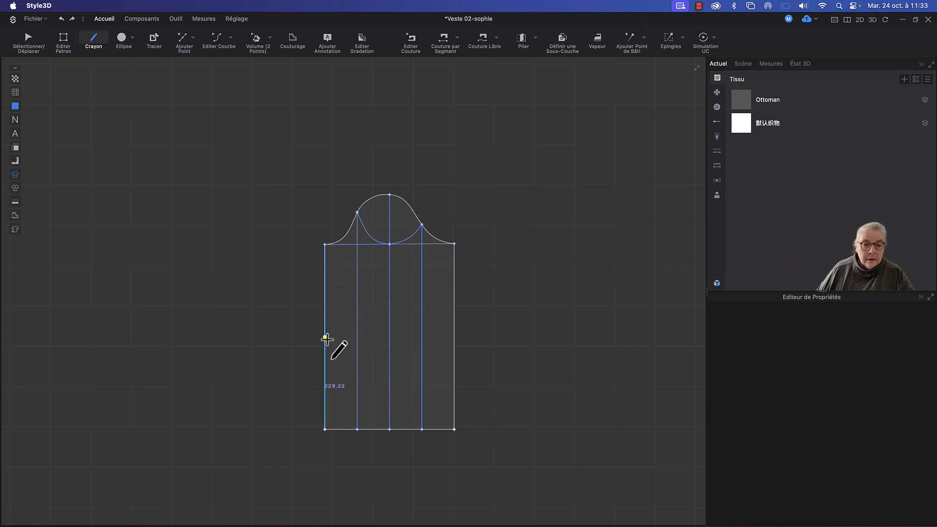
key(z)
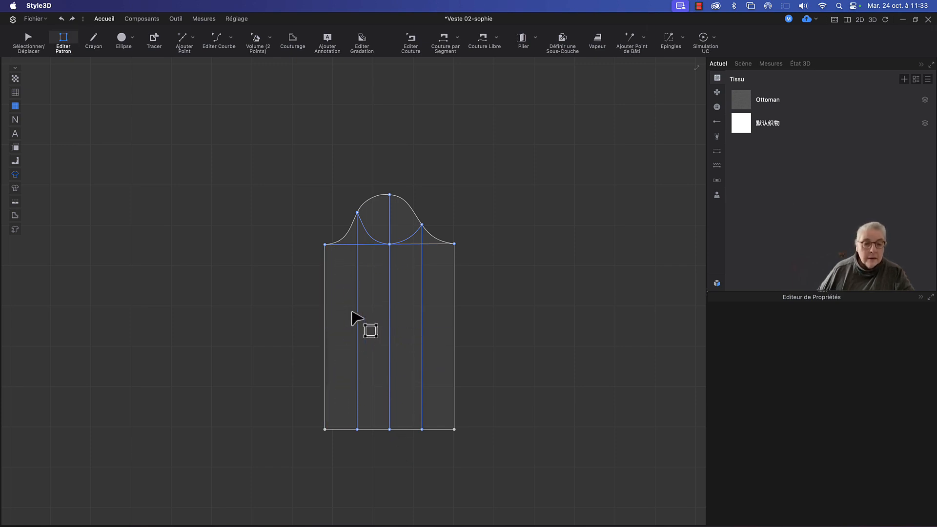
click(349, 245)
right_click(349, 246)
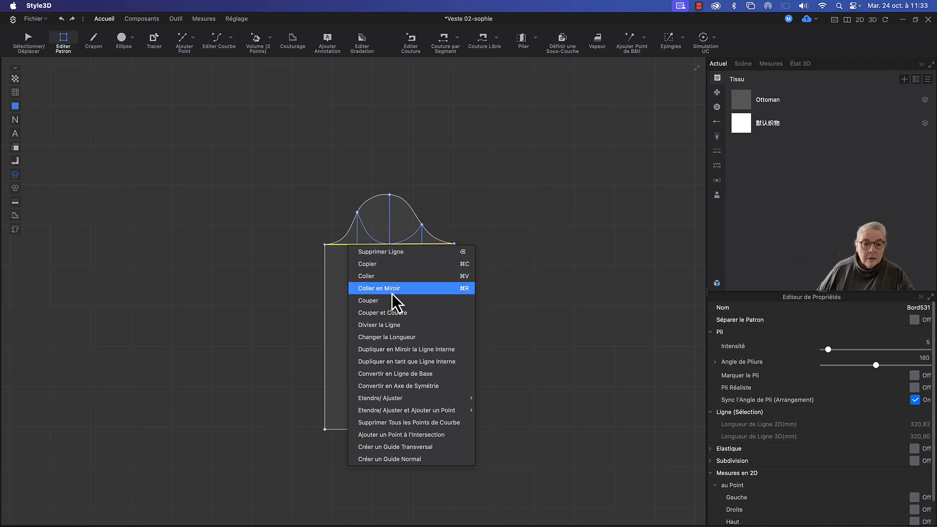
click(401, 362)
drag(458, 193, 518, 136)
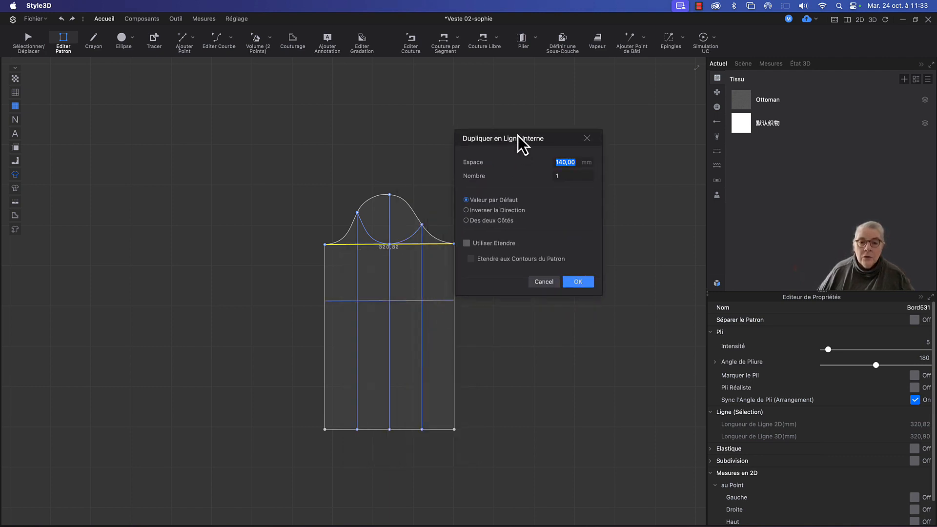
click(556, 163)
drag(555, 163, 577, 161)
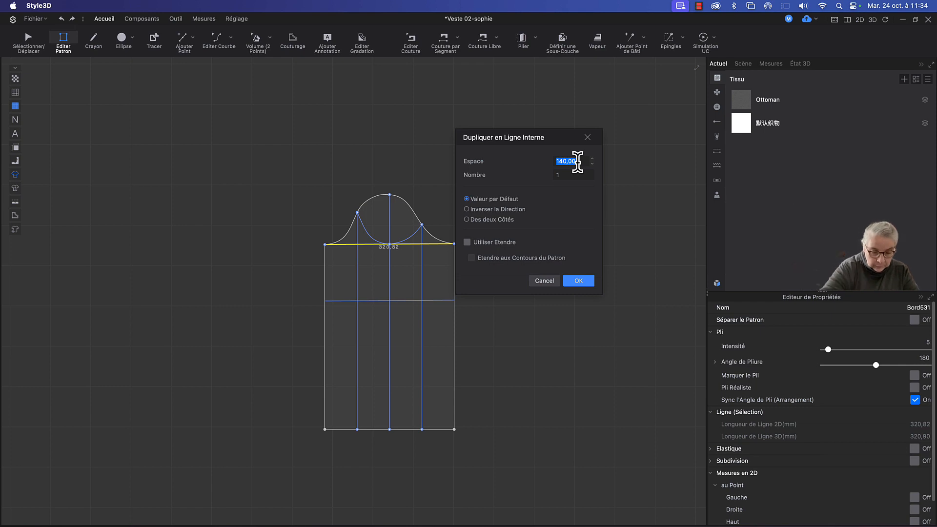
text(350)
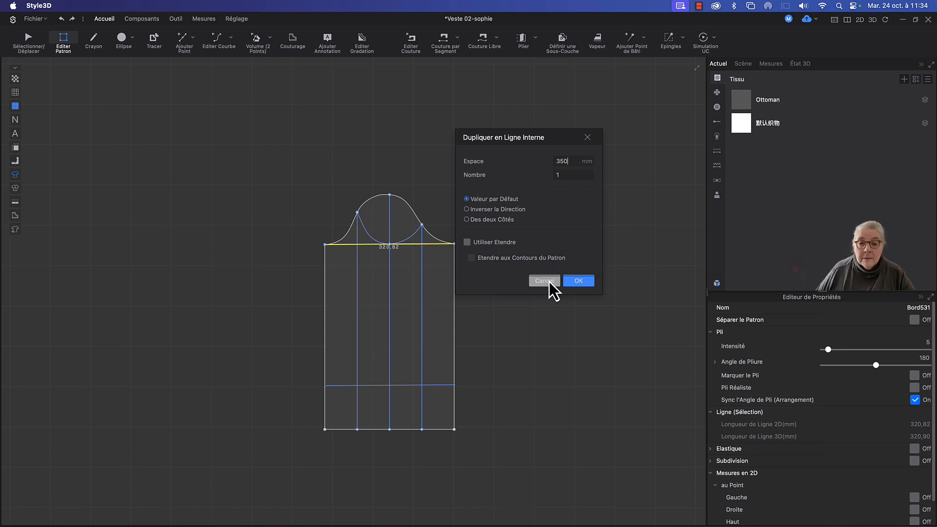
click(579, 282)
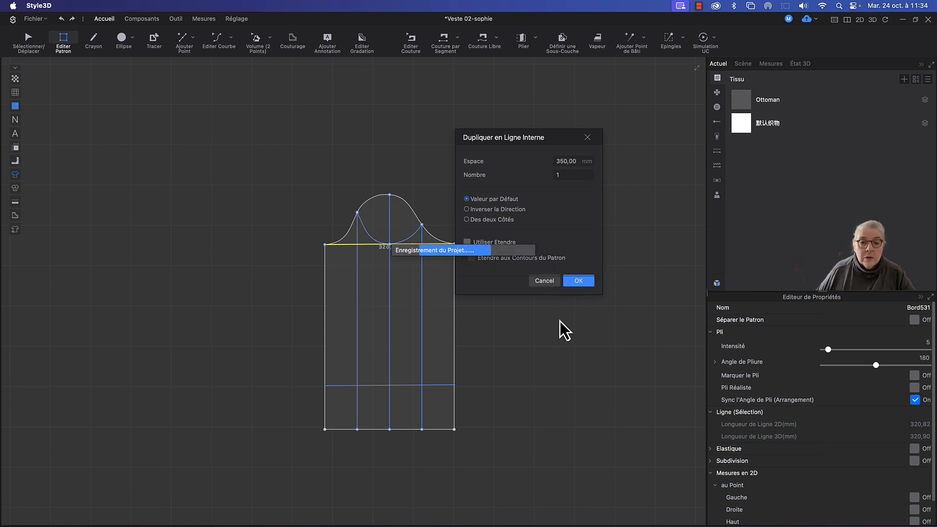
click(549, 259)
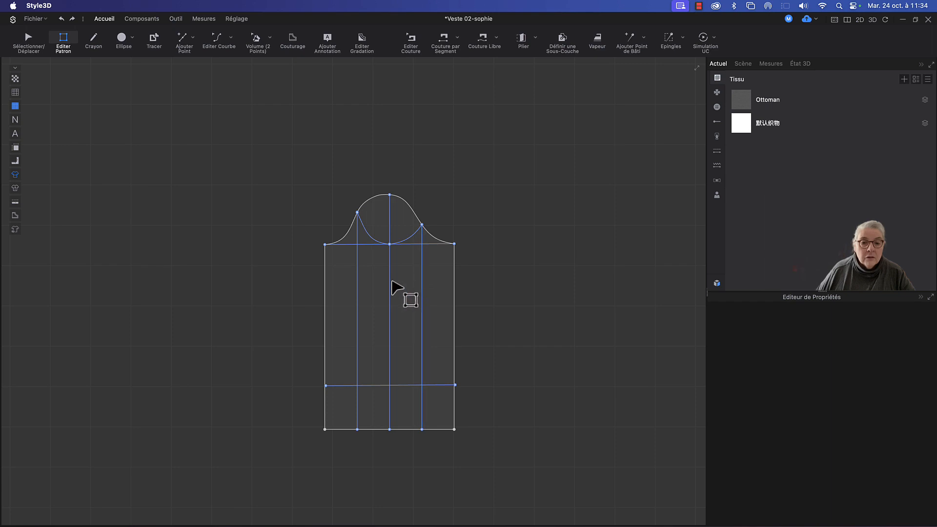
Delete the duplicated horizontal internal line near the bottom of the sleeve.
click(391, 291)
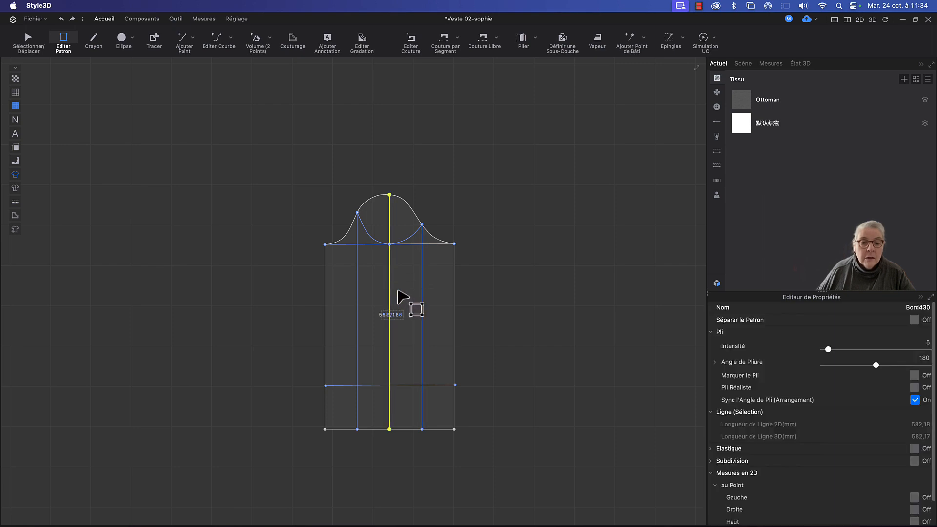
scroll(403, 297, up, 4)
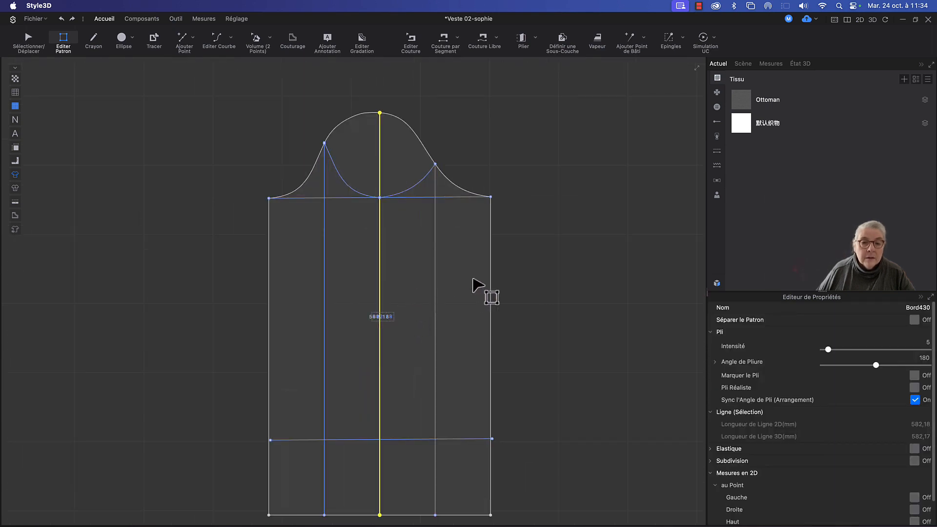
click(549, 289)
scroll(562, 219, down, 3)
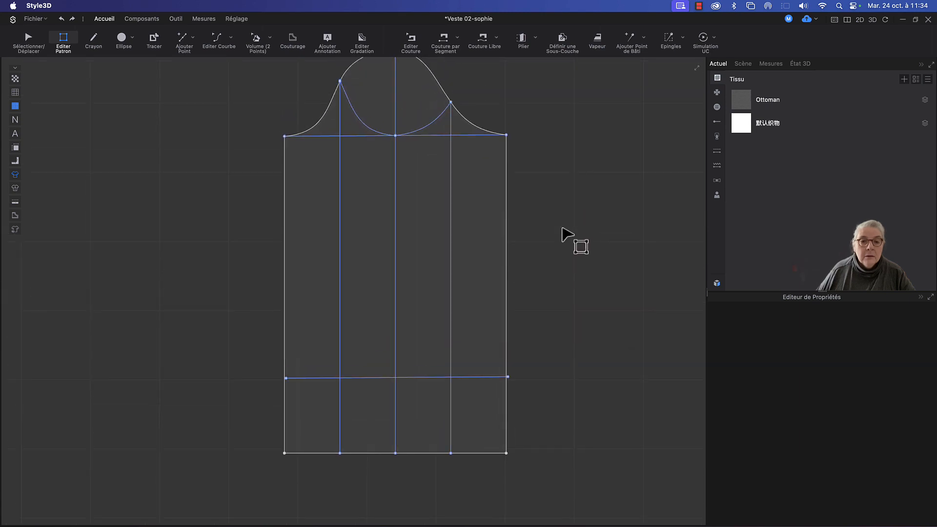
scroll(567, 234, up, 2)
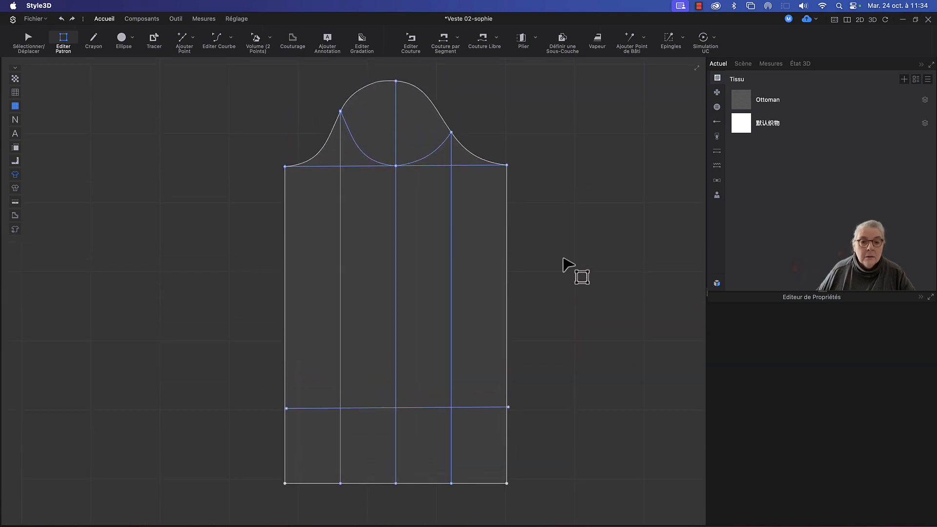
click(435, 408)
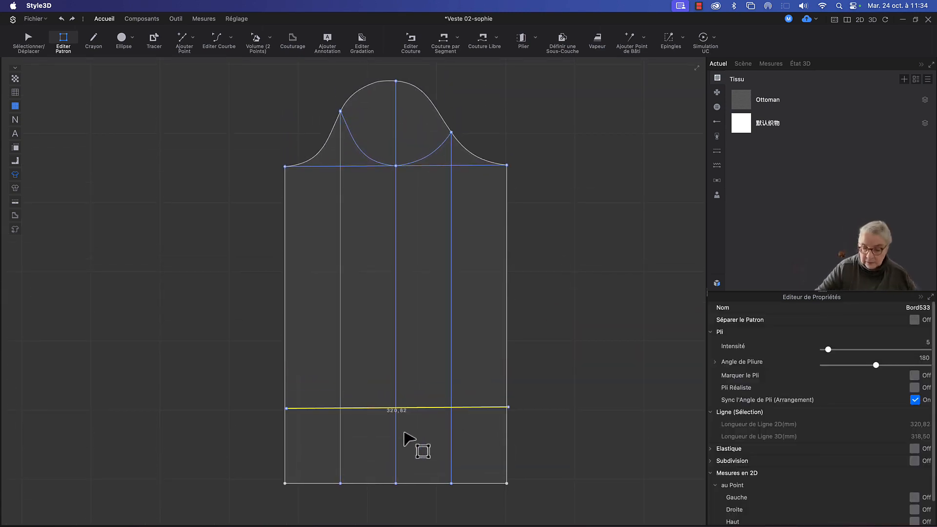
key(Delete)
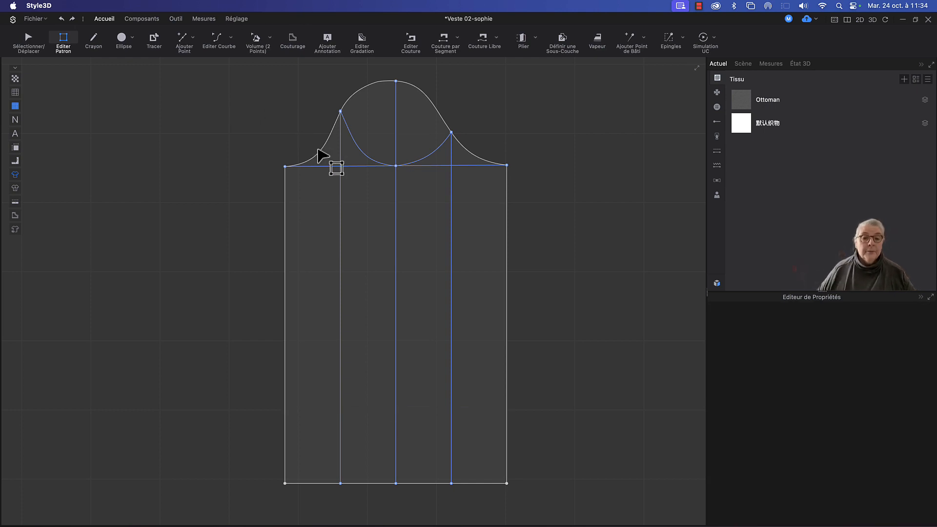
Copy the underarm line up to the sleeve cap's top point and duplicate that copy as one internal line 350 mm below.
click(352, 166)
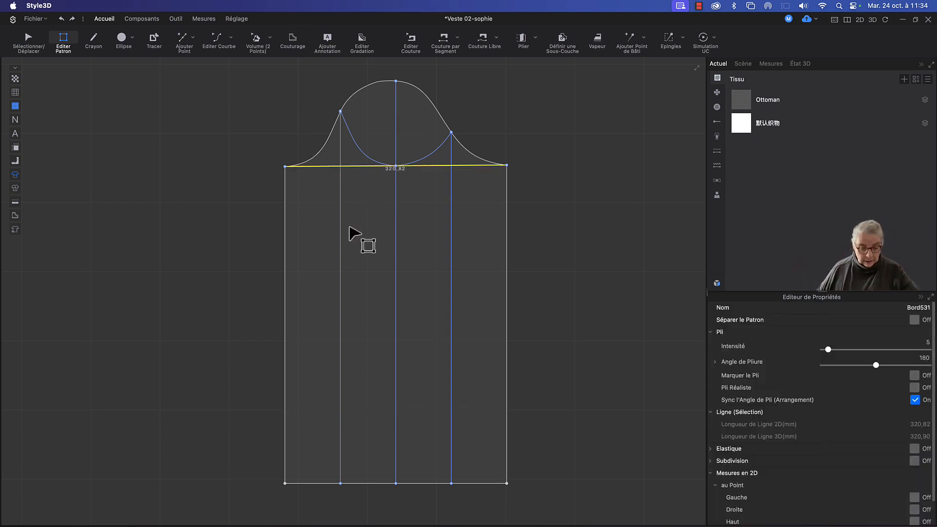
drag(397, 167, 397, 83)
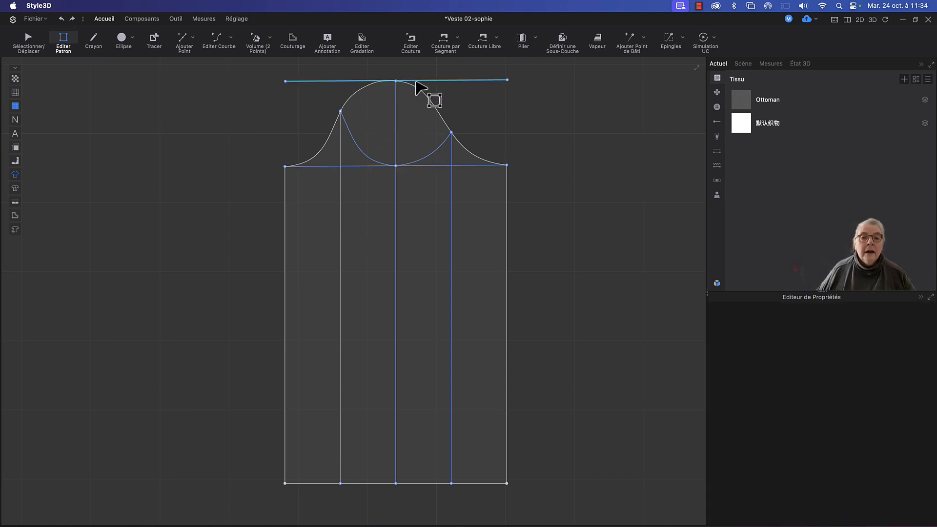
click(416, 82)
right_click(416, 83)
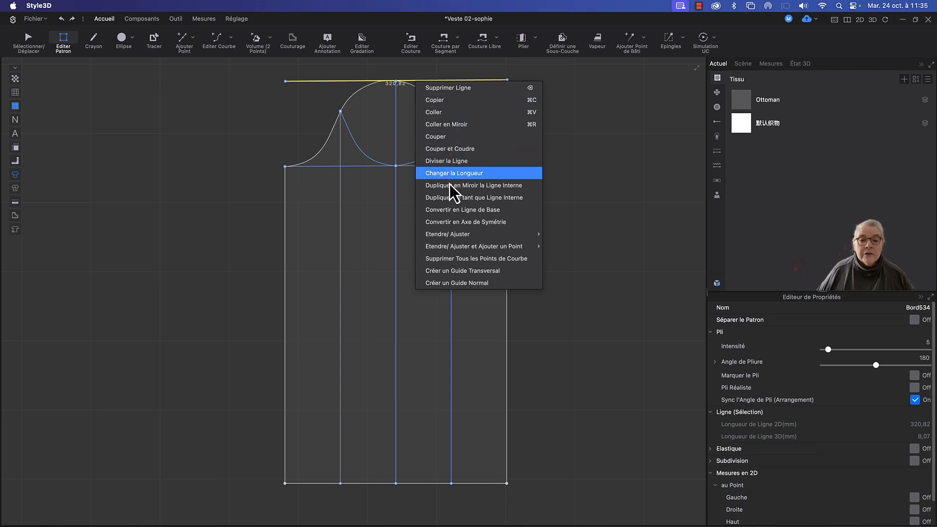
click(456, 198)
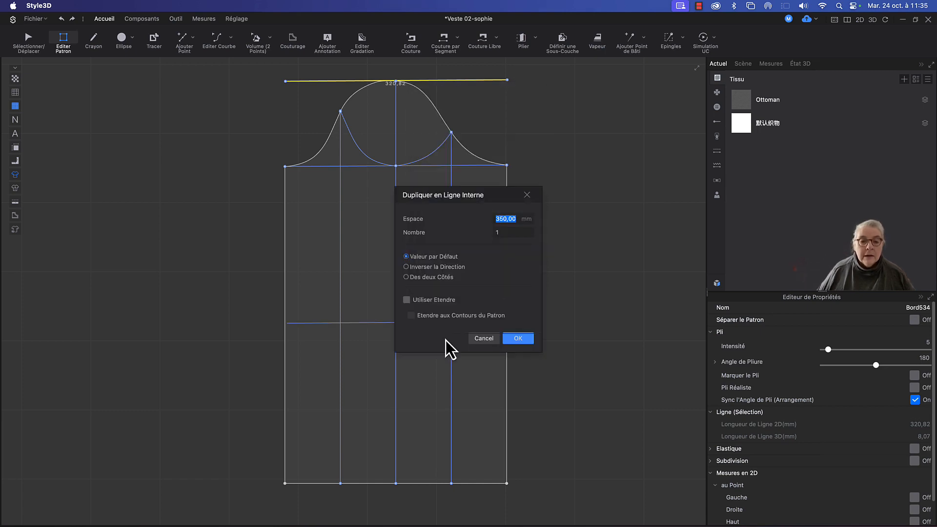
click(518, 339)
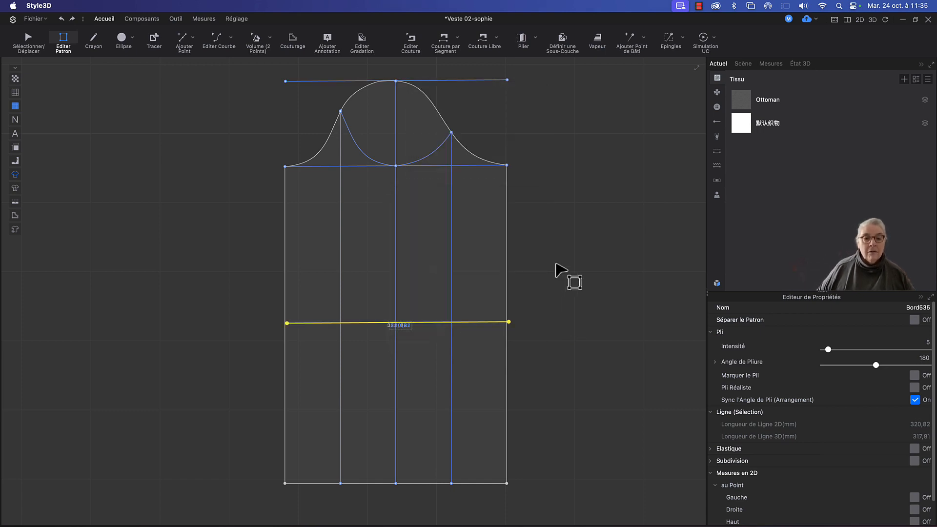
Delete the horizontal construction line at the top of the sleeve cap.
click(491, 80)
key(Delete)
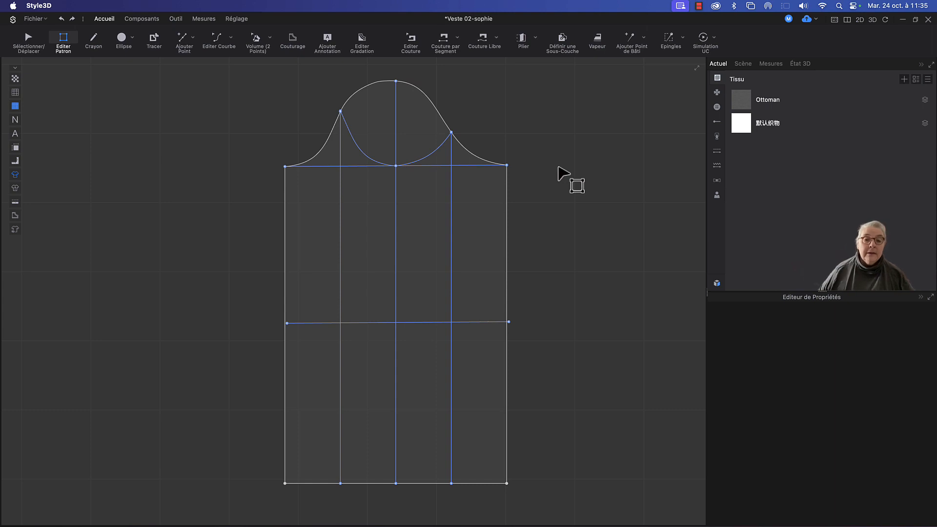
middle_drag(561, 234, 565, 199)
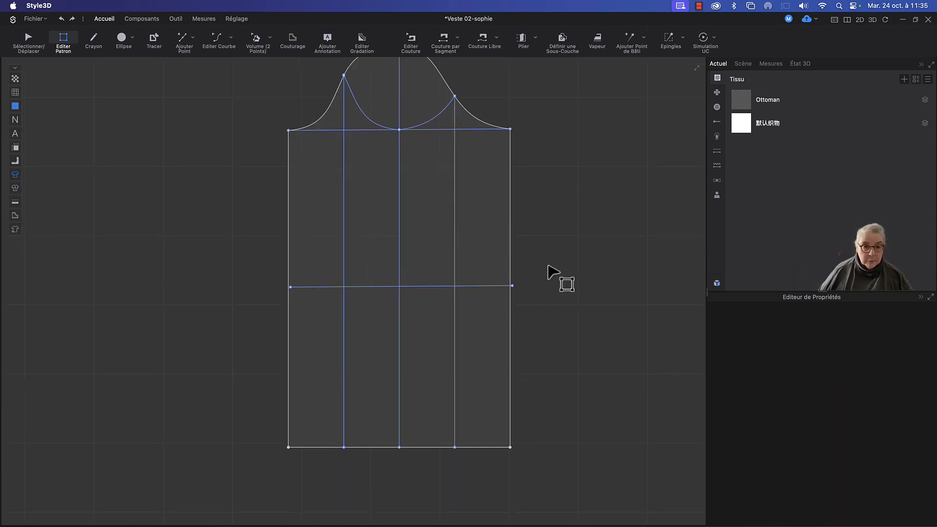
Add points at every intersection along the sleeve's lower horizontal internal line.
click(353, 287)
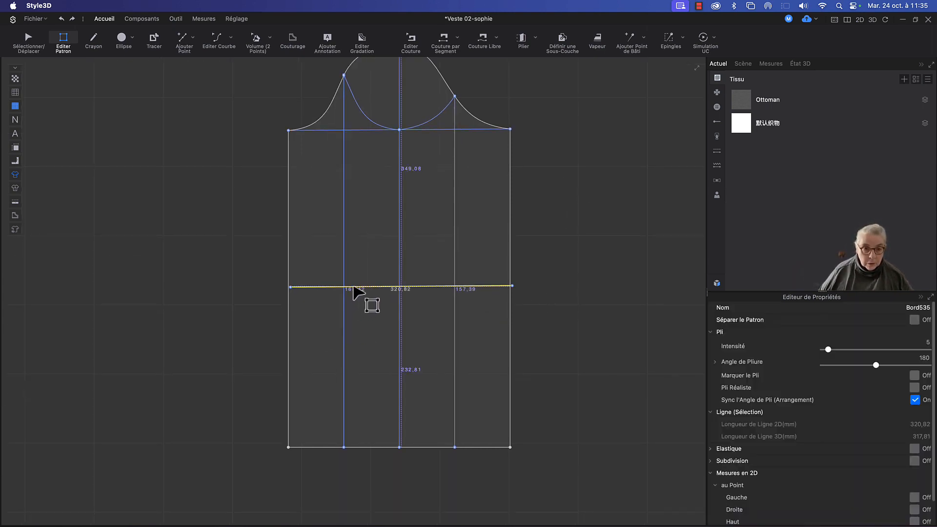
right_click(353, 288)
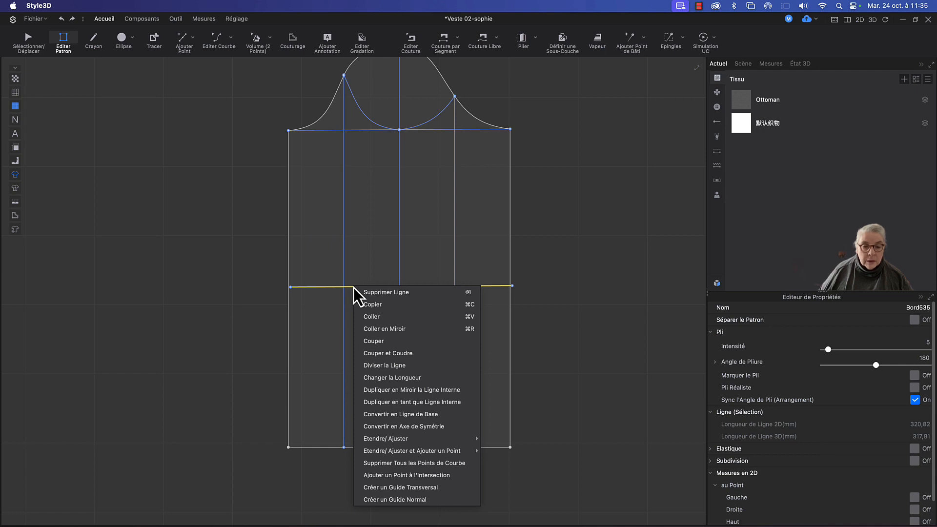
click(436, 476)
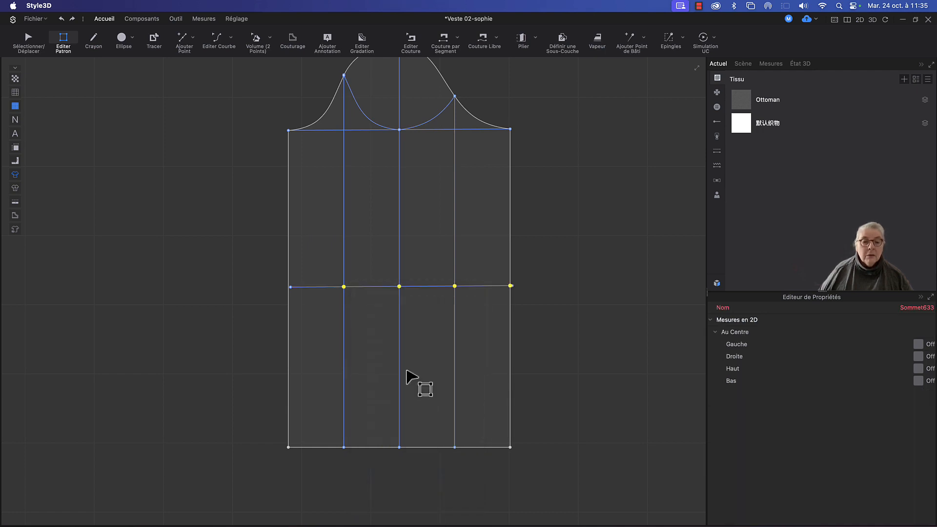
click(536, 292)
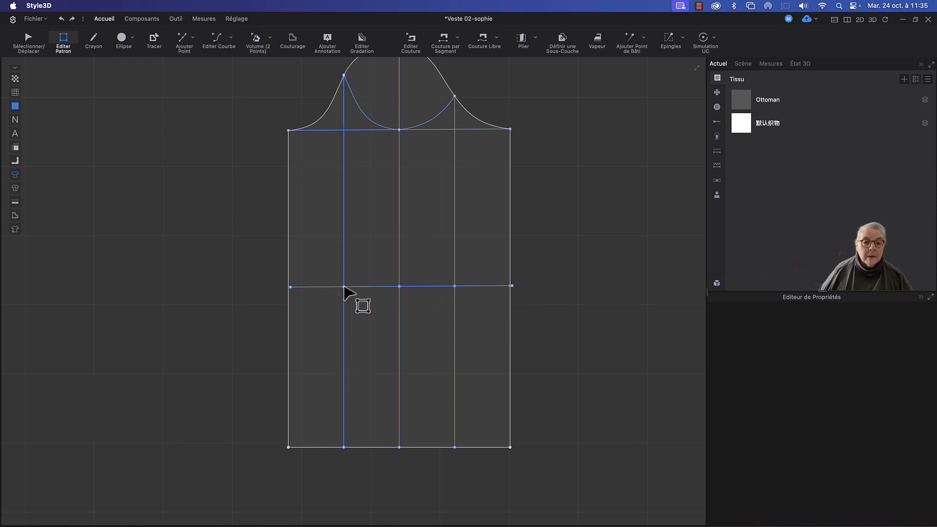
Add intersection points along the left and right quarter vertical internal lines, and check the horizontal line's two end segments.
click(345, 286)
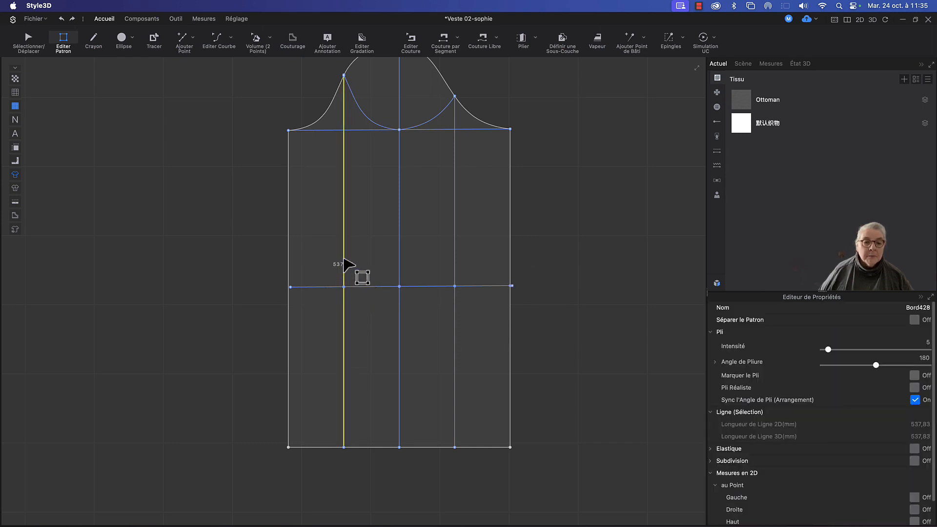
right_click(344, 259)
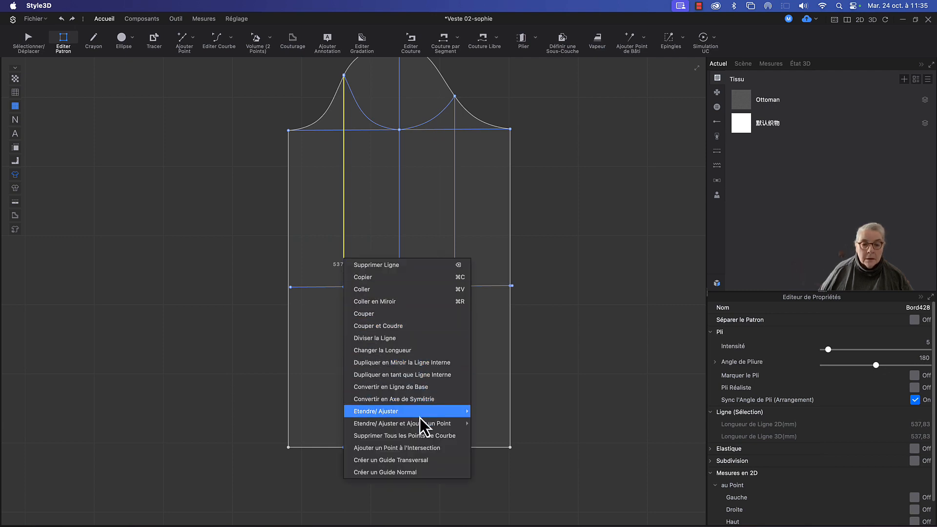
click(440, 449)
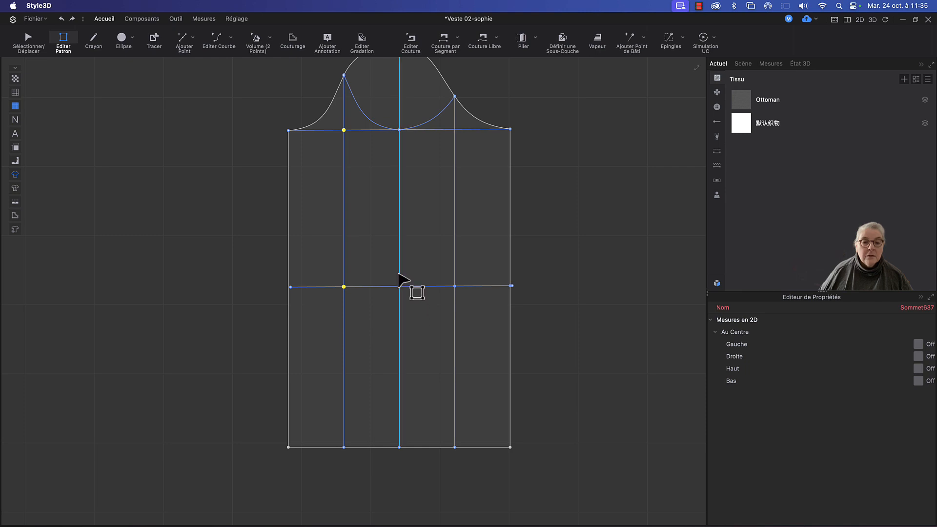
click(455, 268)
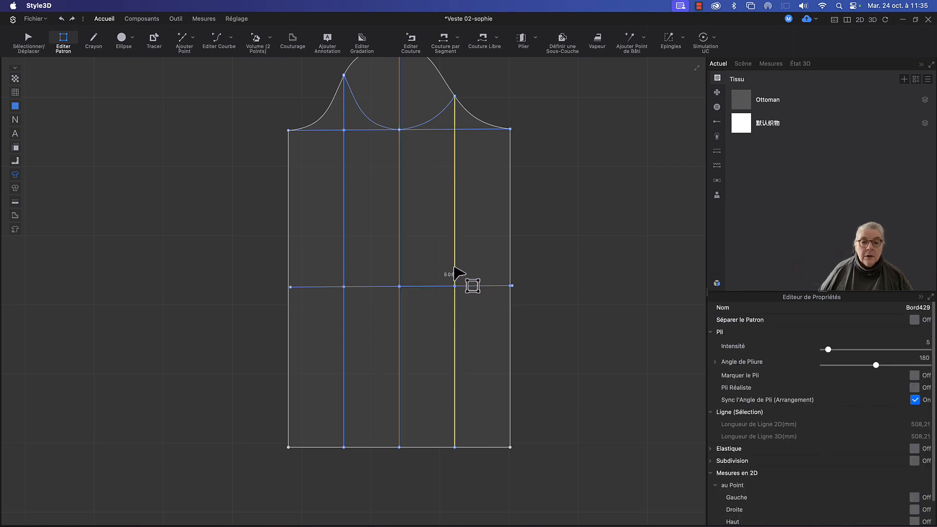
right_click(454, 268)
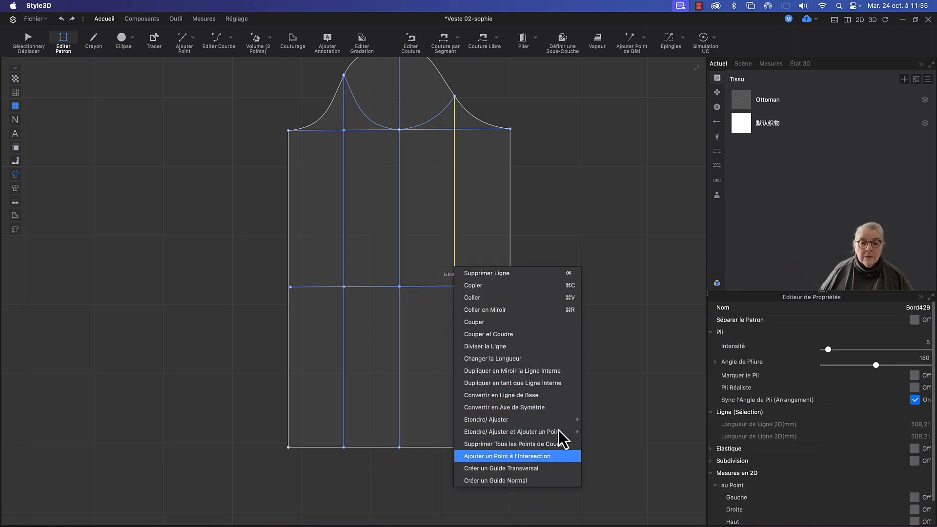
click(556, 456)
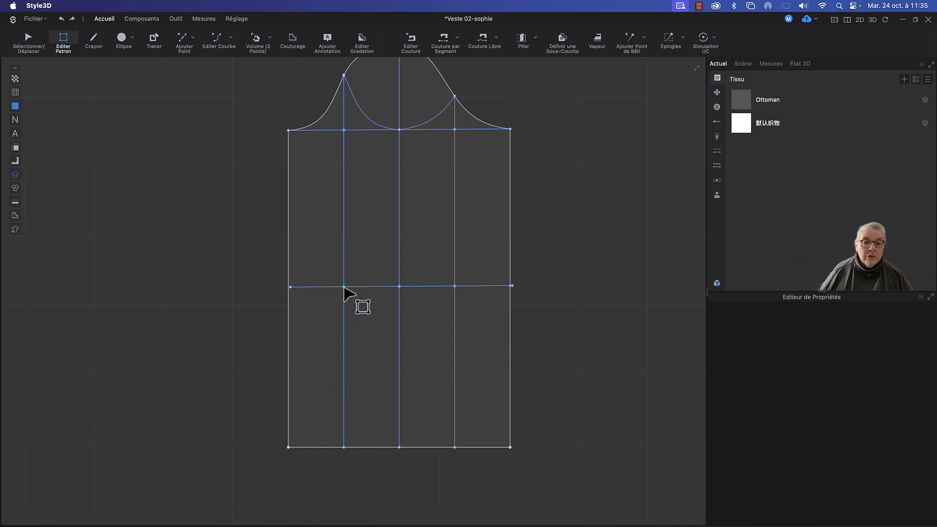
click(345, 288)
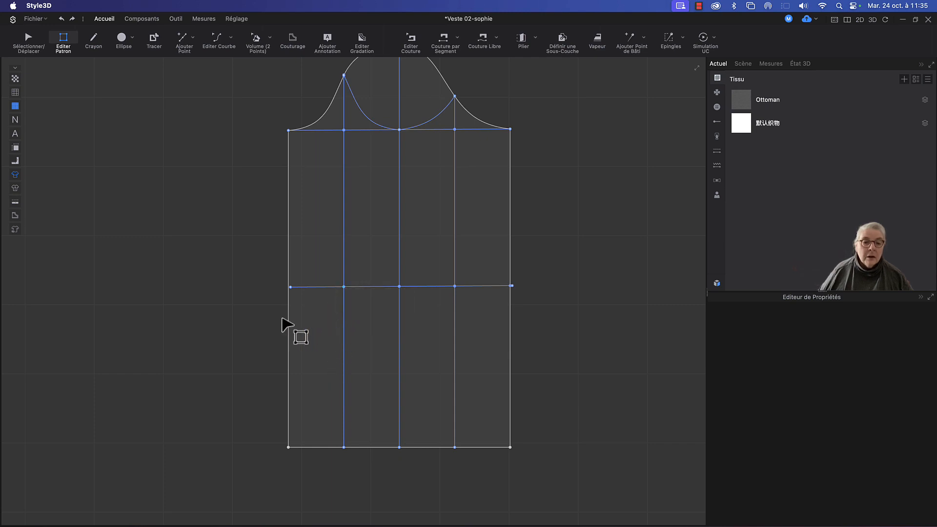
click(323, 288)
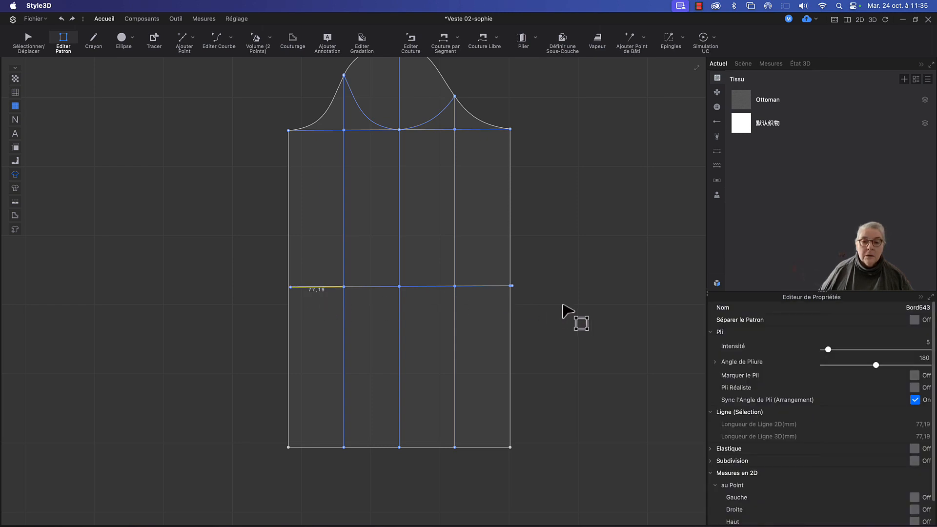
click(517, 292)
click(497, 287)
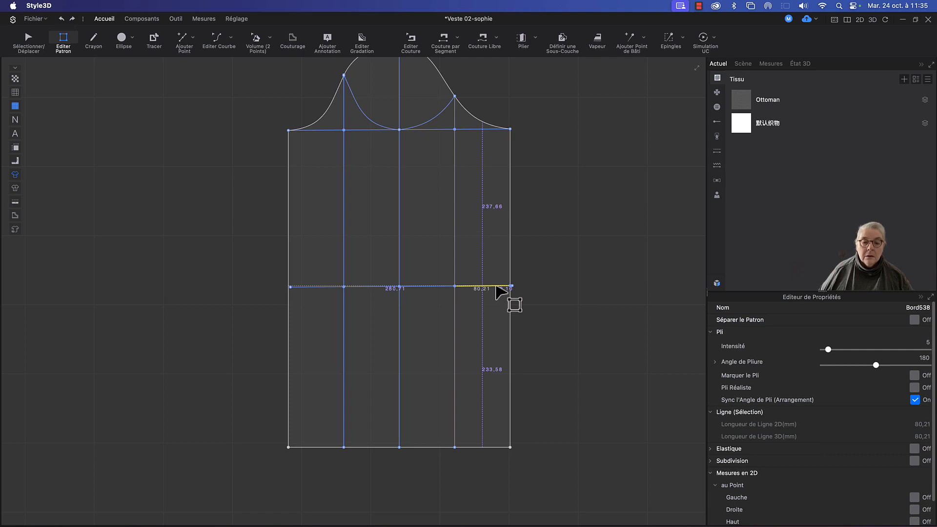
click(583, 315)
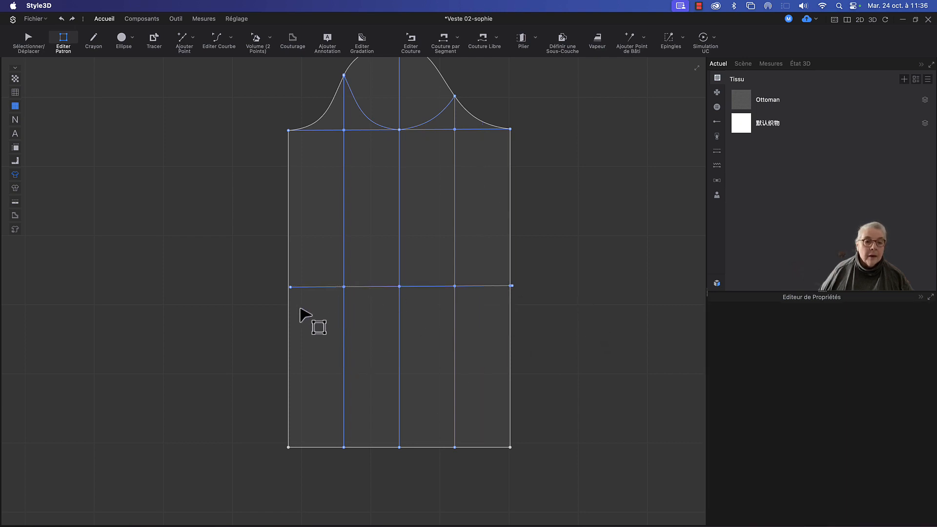
Move the left endpoint of the lower horizontal internal line outward onto the sleeve's left edge.
scroll(300, 309, down, 3)
scroll(300, 303, up, 5)
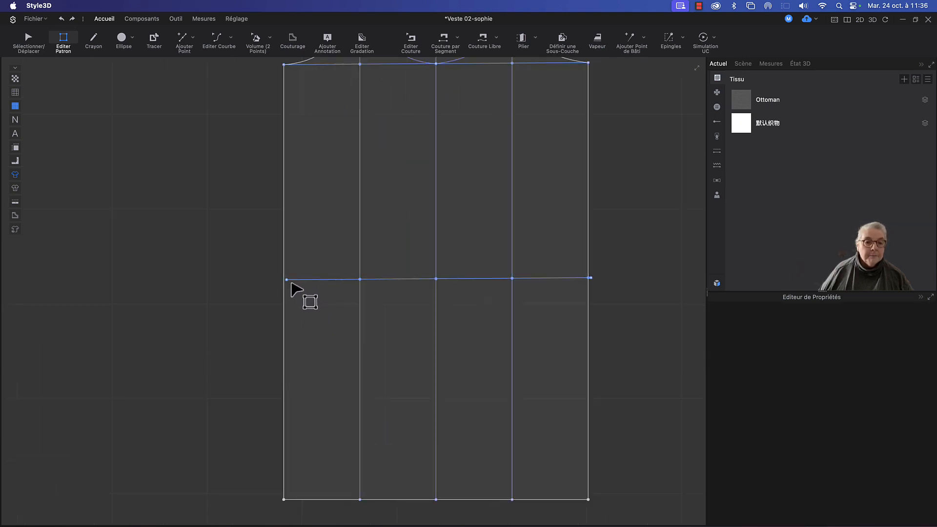
scroll(292, 288, up, 5)
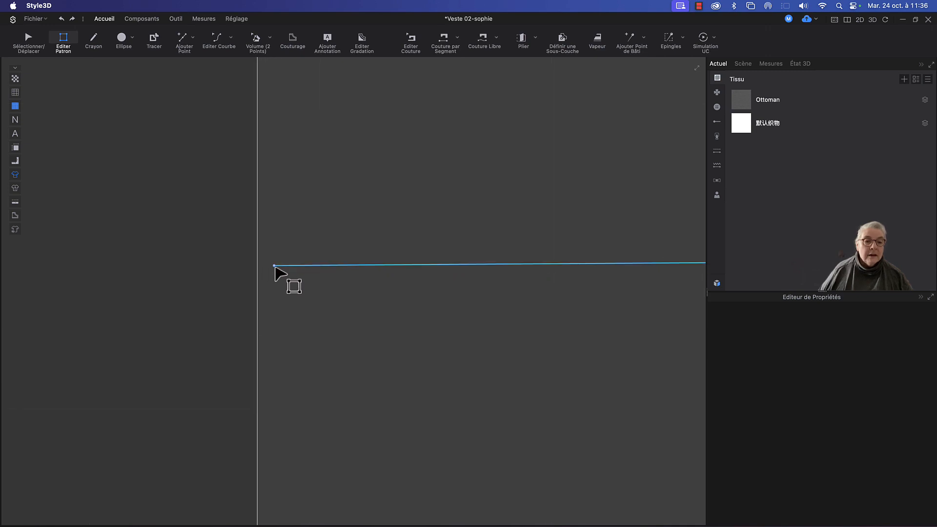
click(274, 266)
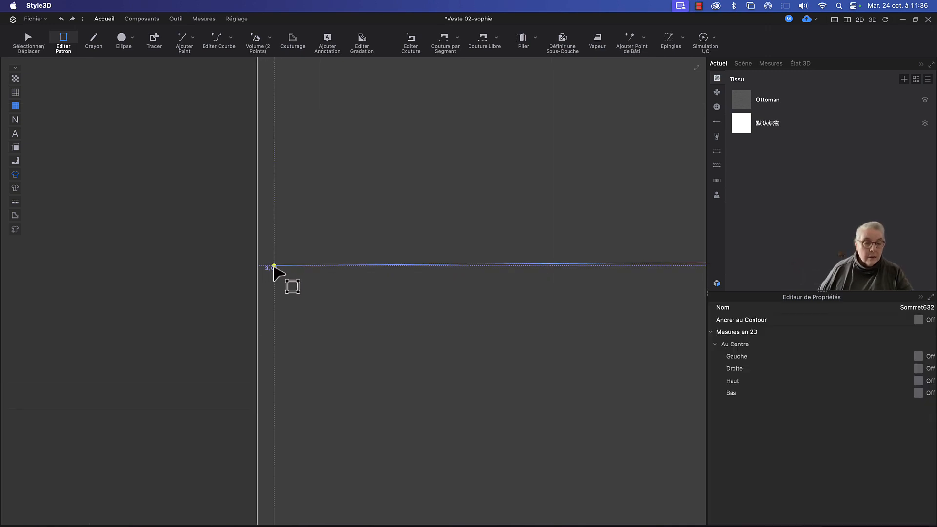
drag(274, 267, 257, 267)
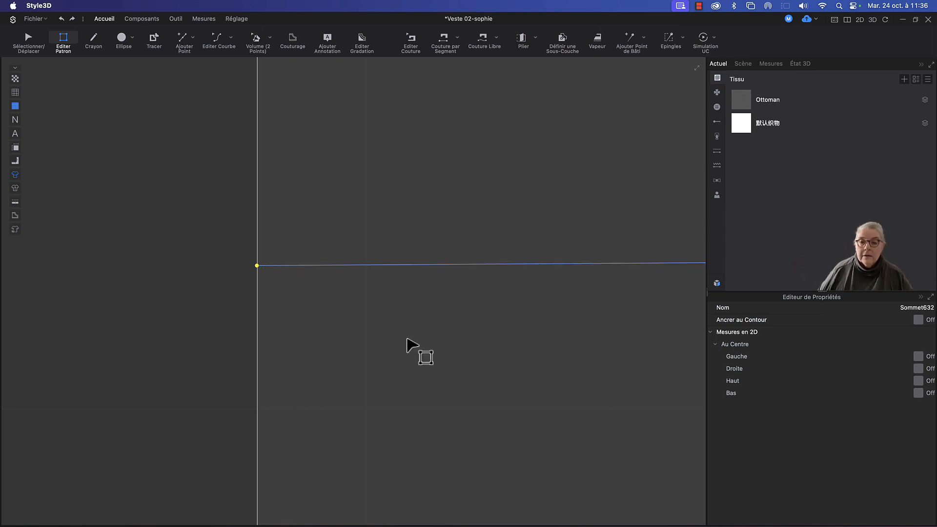
Add a point on the sleeve's left edge where the lower horizontal line meets it.
scroll(407, 339, down, 5)
scroll(403, 358, down, 4)
middle_drag(410, 372, 327, 362)
key(x)
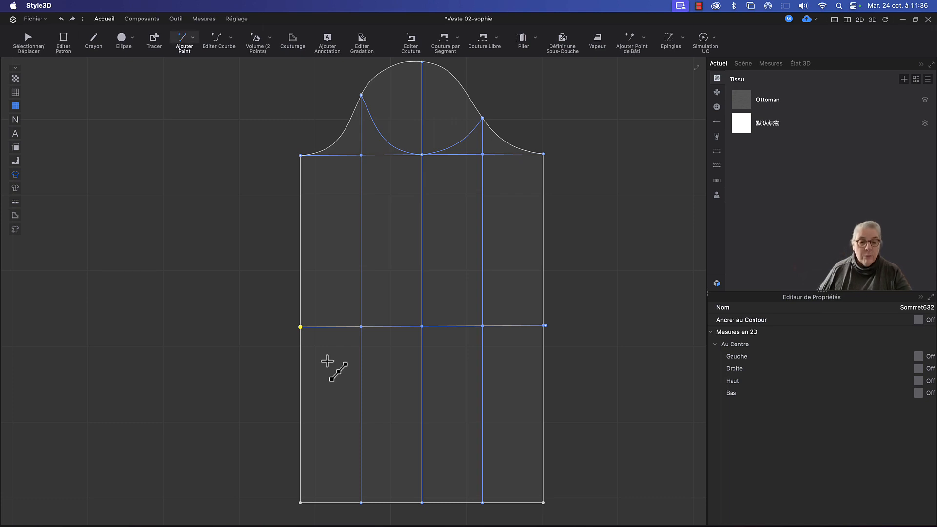
click(300, 327)
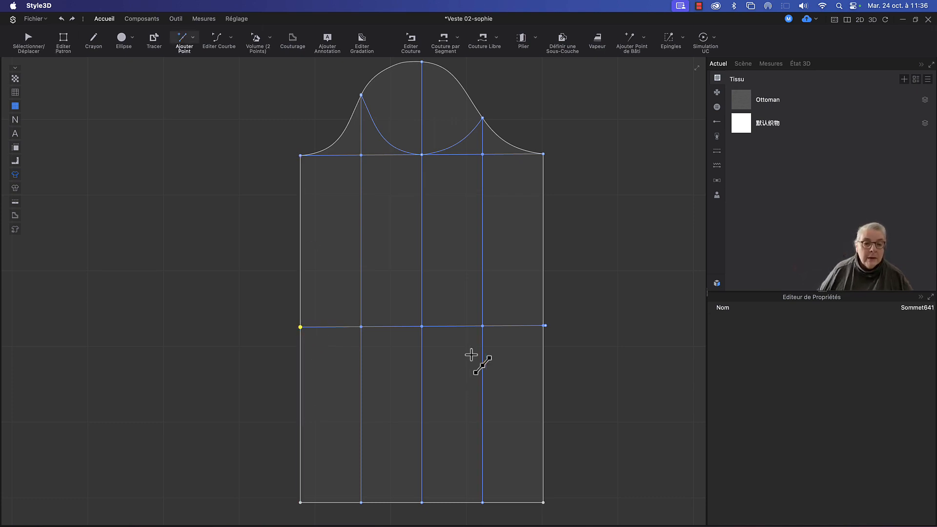
Add a point where the lower horizontal line crosses the sleeve's right edge, and delete the line's overshooting endpoint.
scroll(544, 326, down, 3)
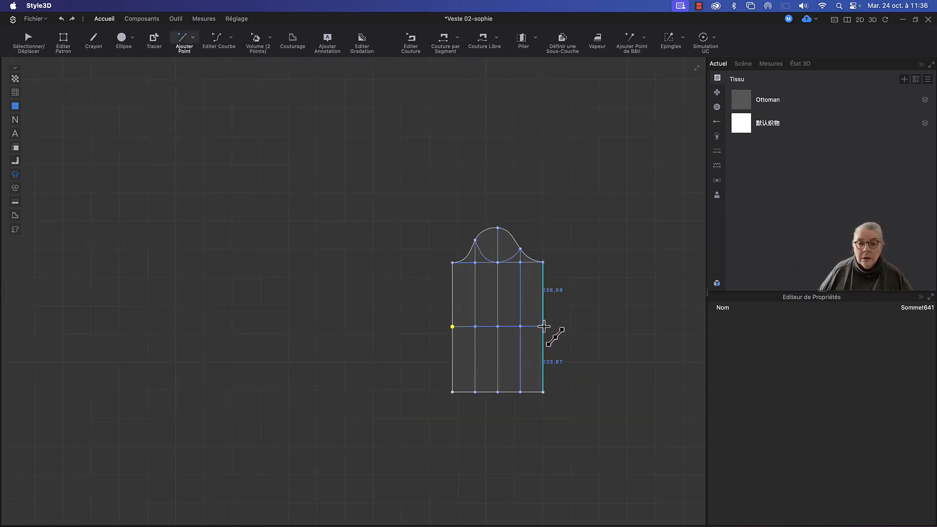
scroll(544, 327, up, 8)
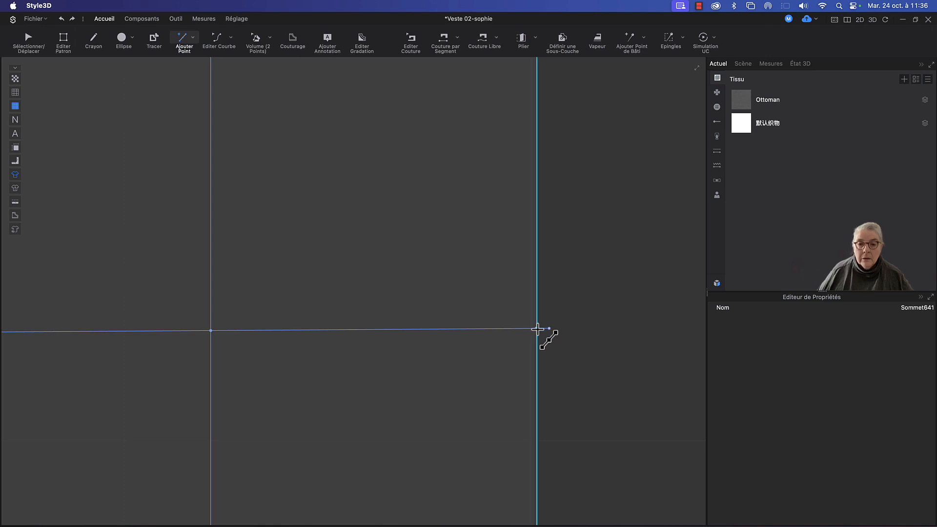
click(537, 329)
key(z)
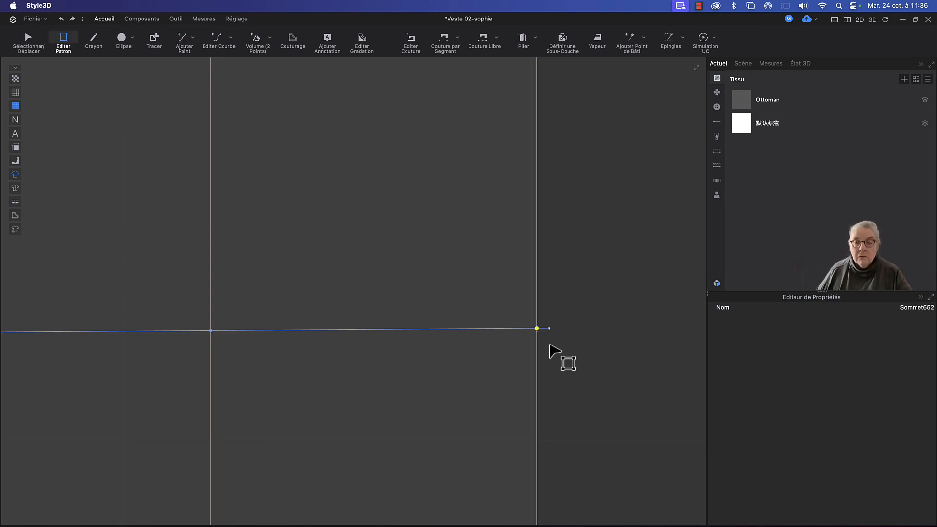
click(549, 329)
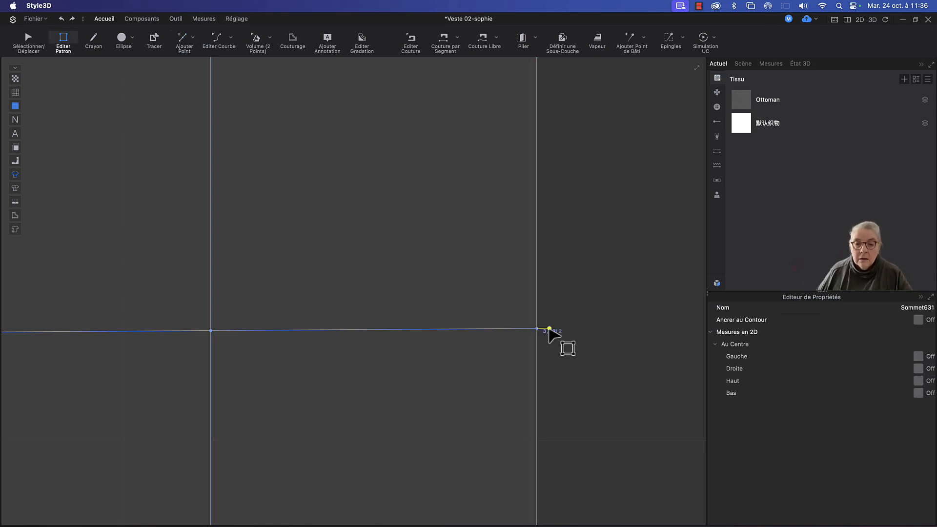
key(Delete)
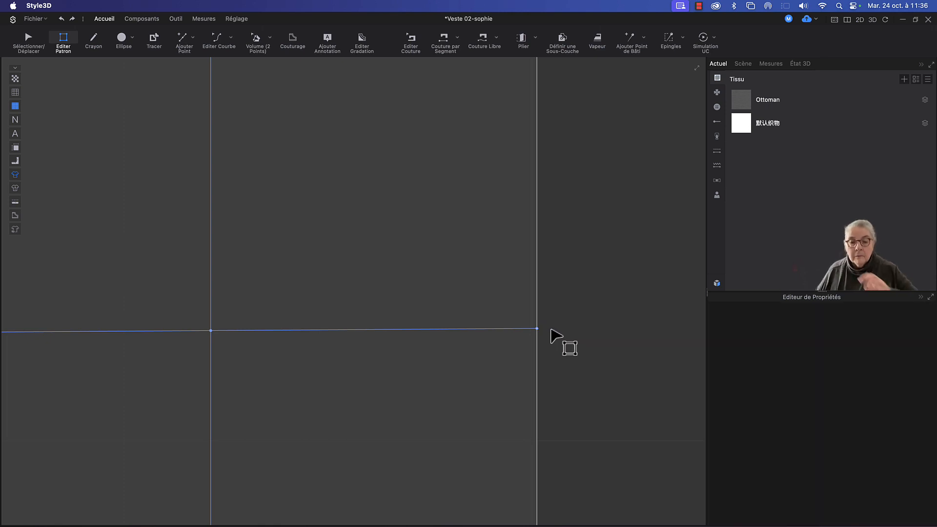
Place a point on the sleeve's right edge at the horizontal line's end, and check the split edge and vertical segments.
key(x)
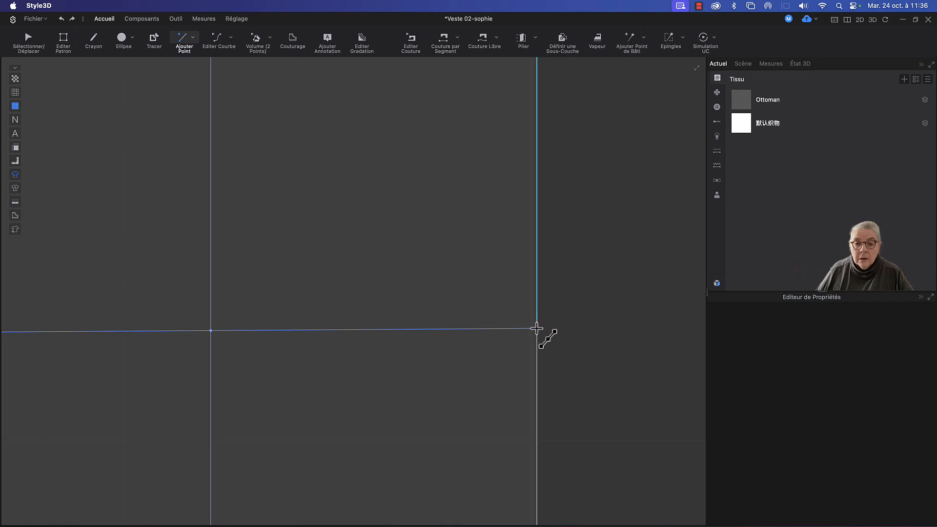
click(536, 328)
scroll(553, 334, down, 10)
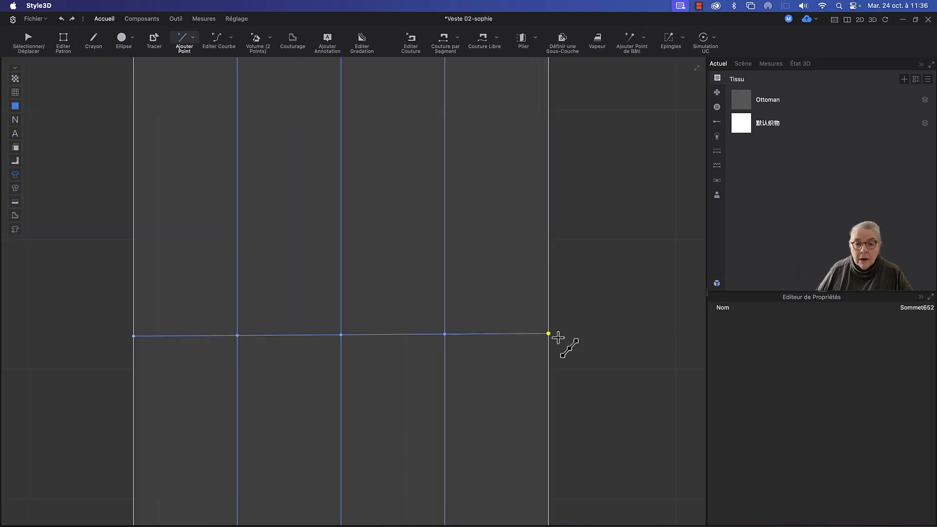
key(z)
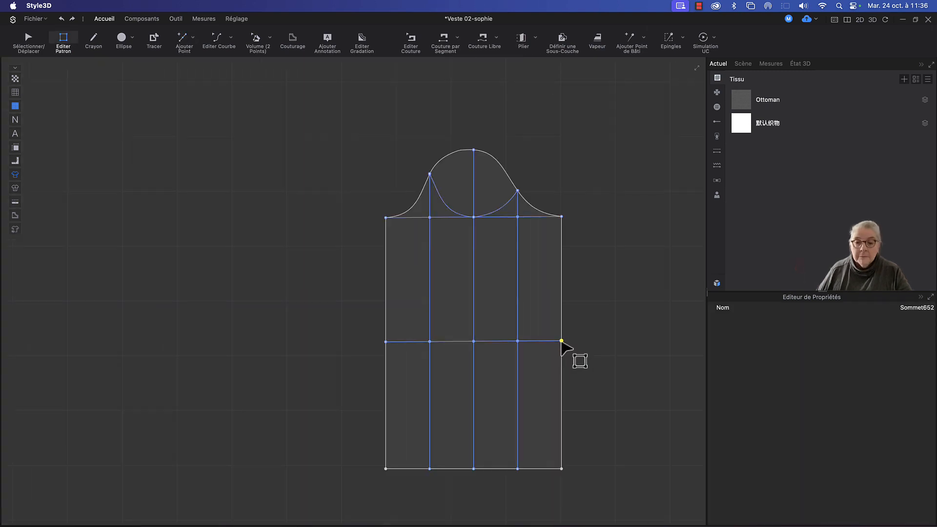
click(562, 334)
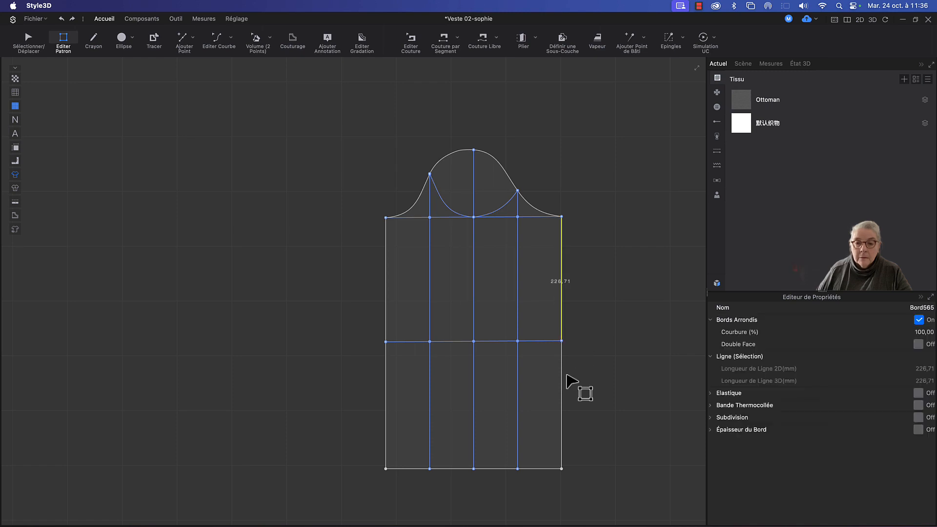
click(562, 391)
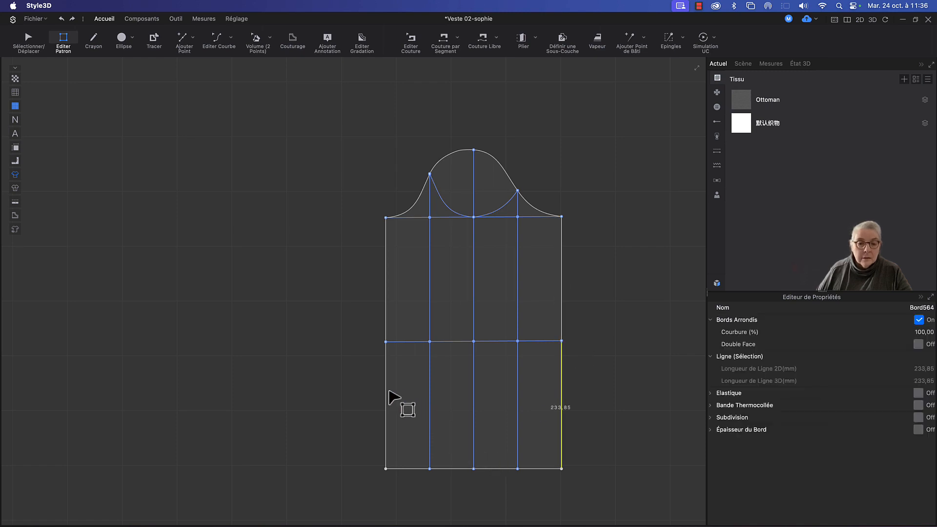
key(Escape)
click(430, 385)
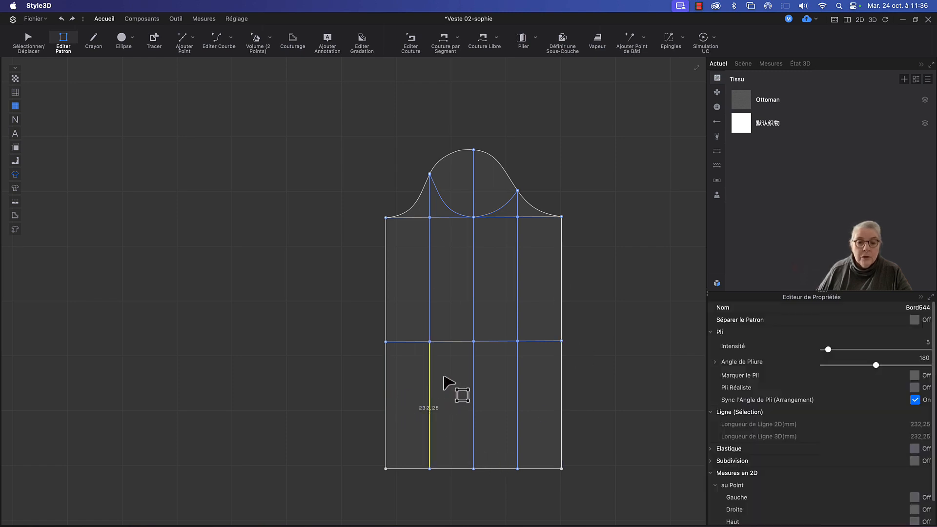
click(519, 375)
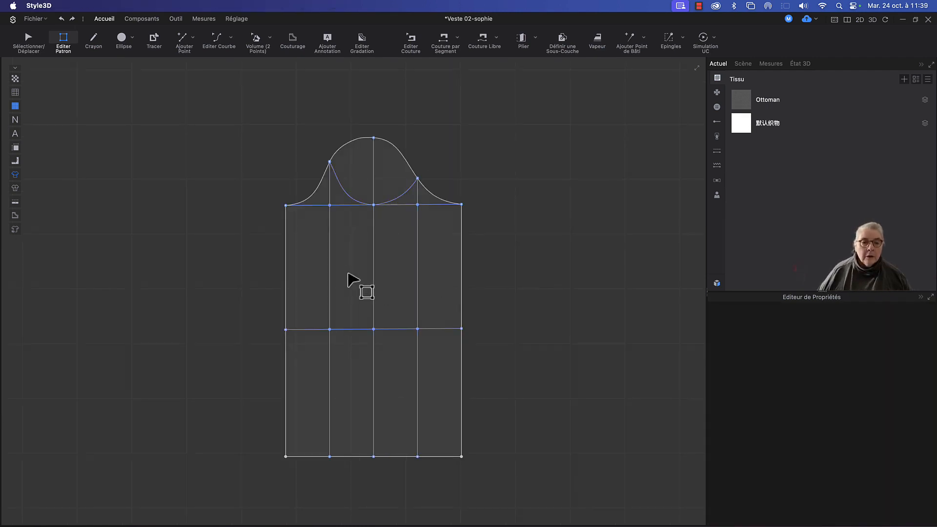
Duplicate the sleeve's full left vertical internal line once on both sides at 20 mm spacing.
click(330, 271)
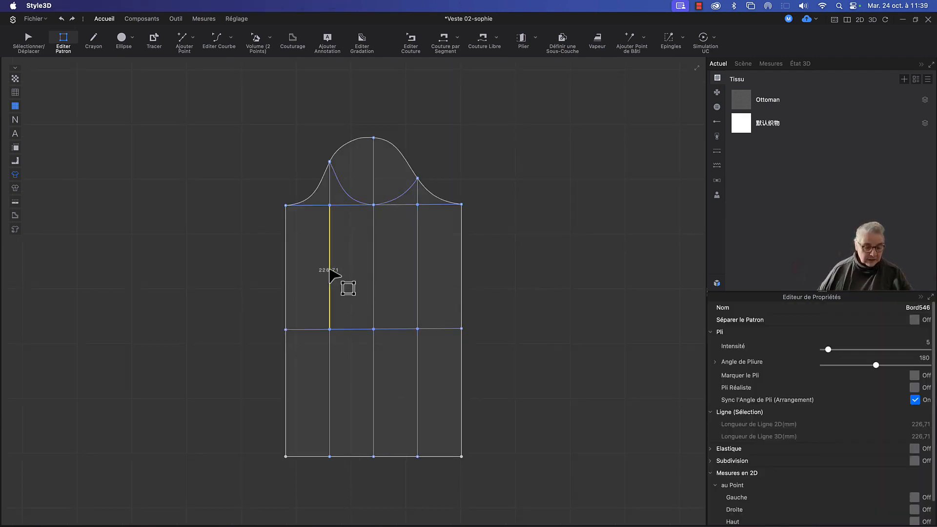
click(331, 199)
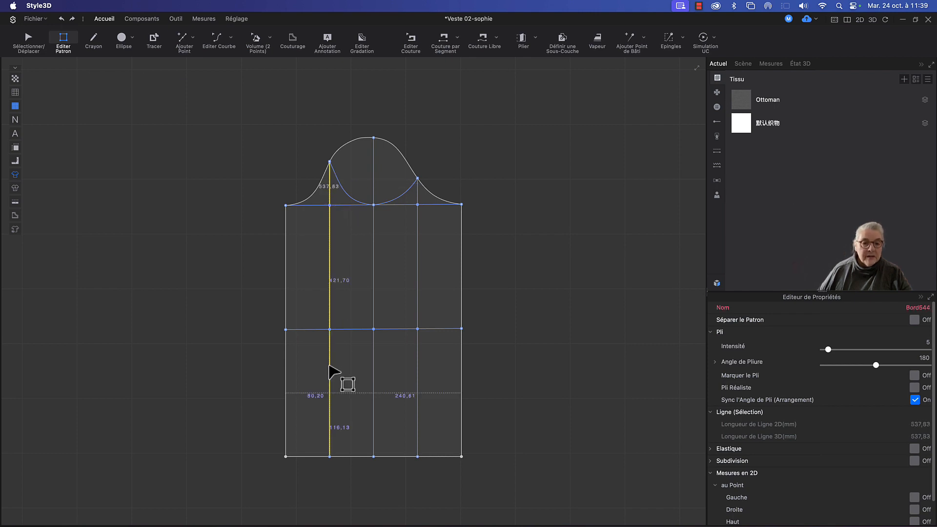
right_click(329, 367)
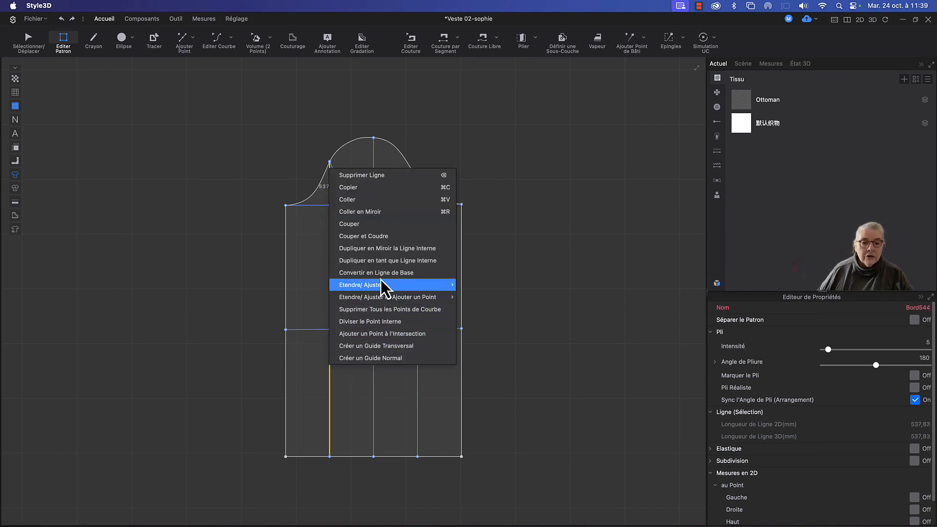
click(377, 260)
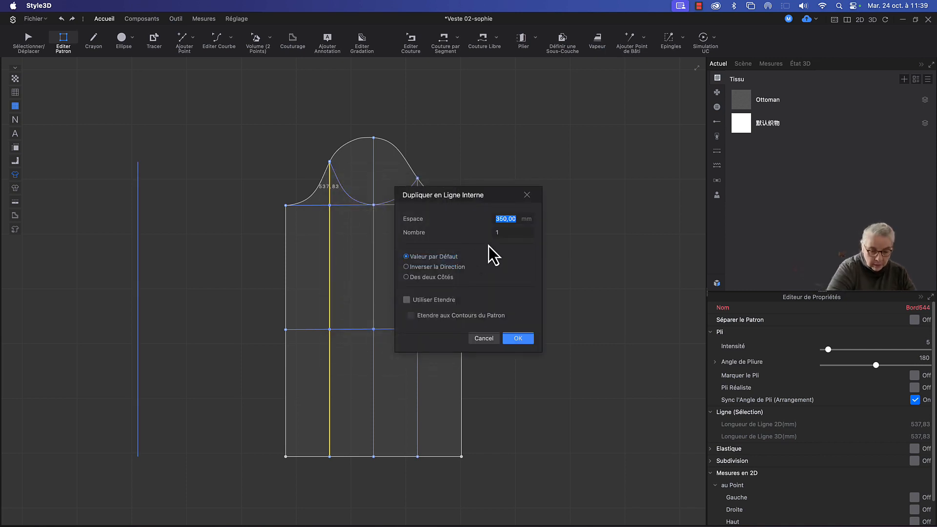
text(20)
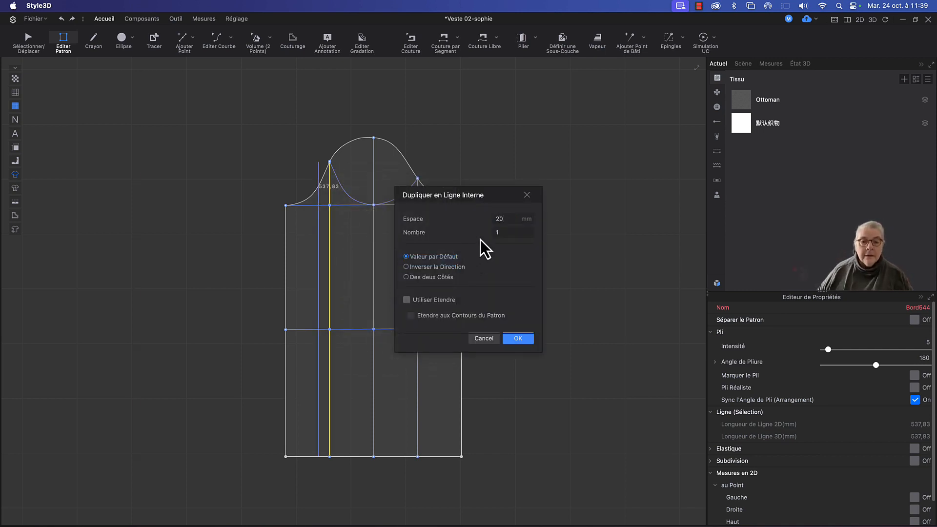
click(406, 278)
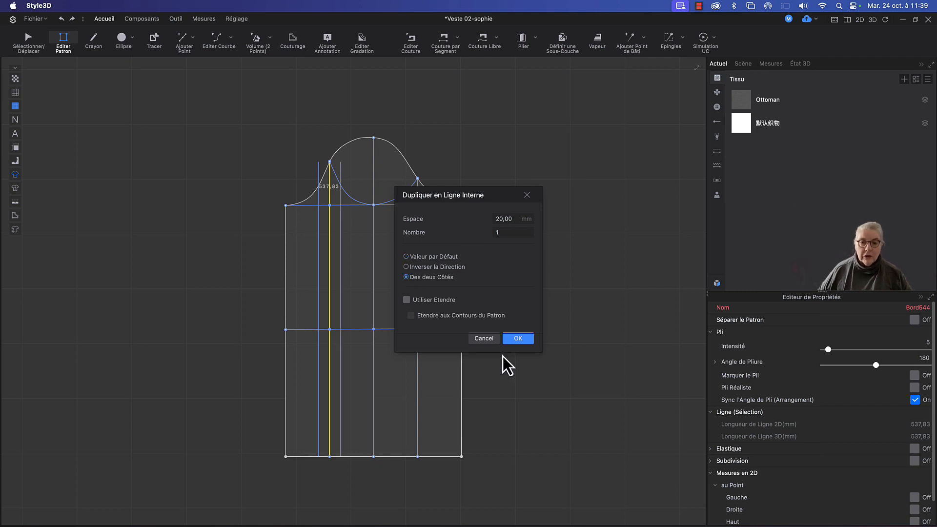
click(518, 339)
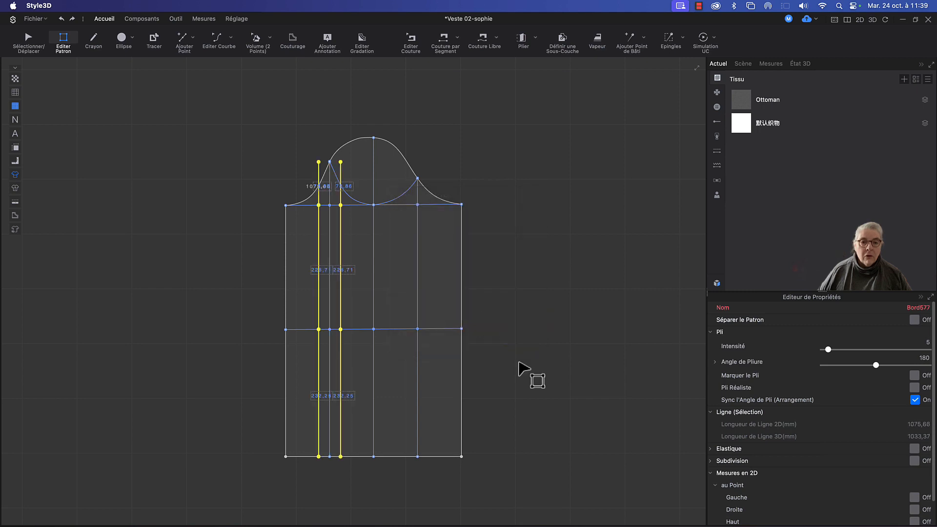
Duplicate the sleeve's full right vertical internal line once on both sides at 20 mm spacing.
click(418, 306)
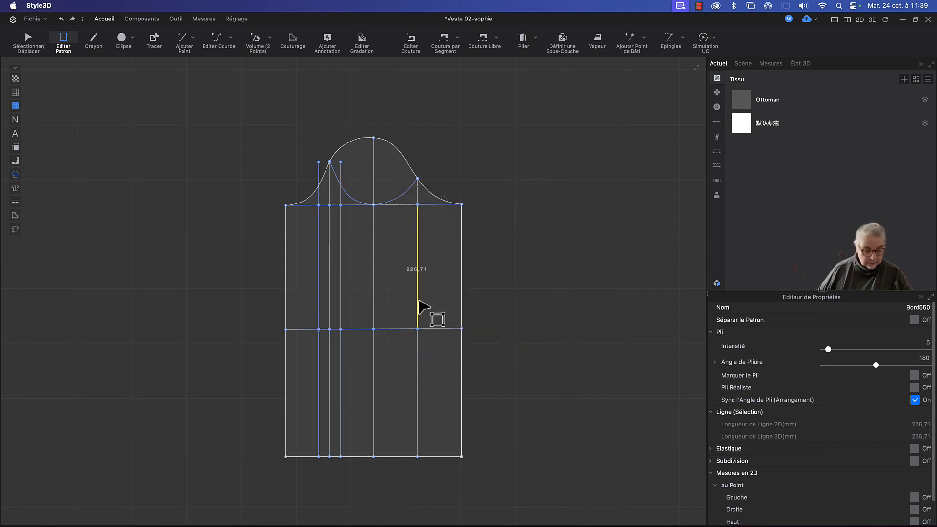
click(417, 369)
right_click(417, 368)
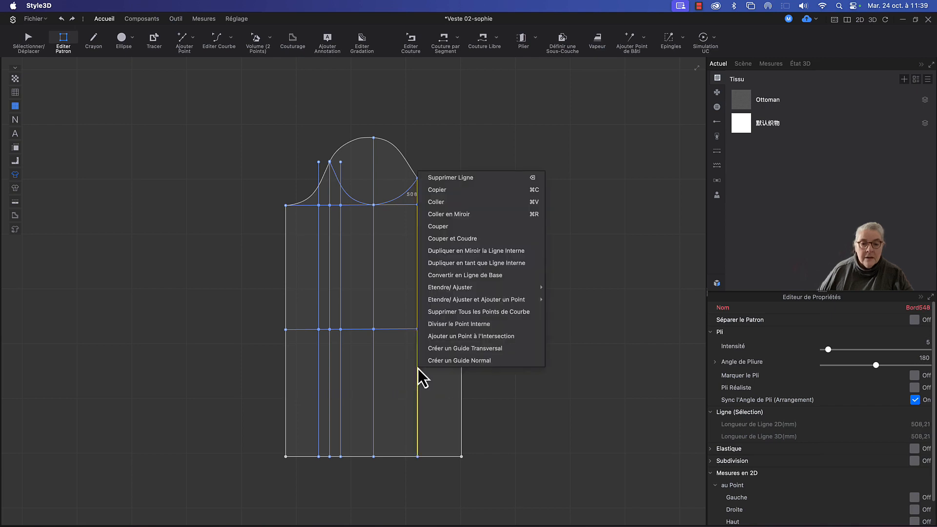
mouse_move(480, 297)
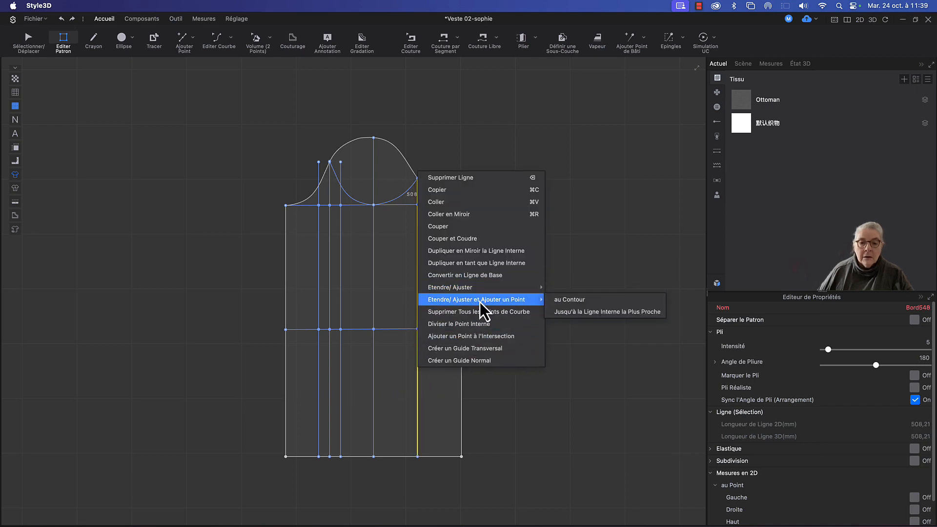
click(479, 263)
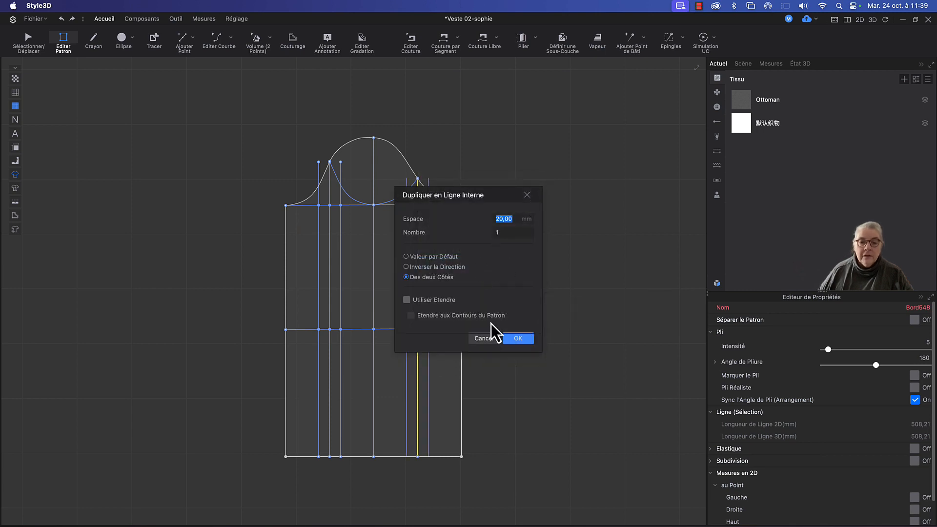
click(519, 340)
click(530, 330)
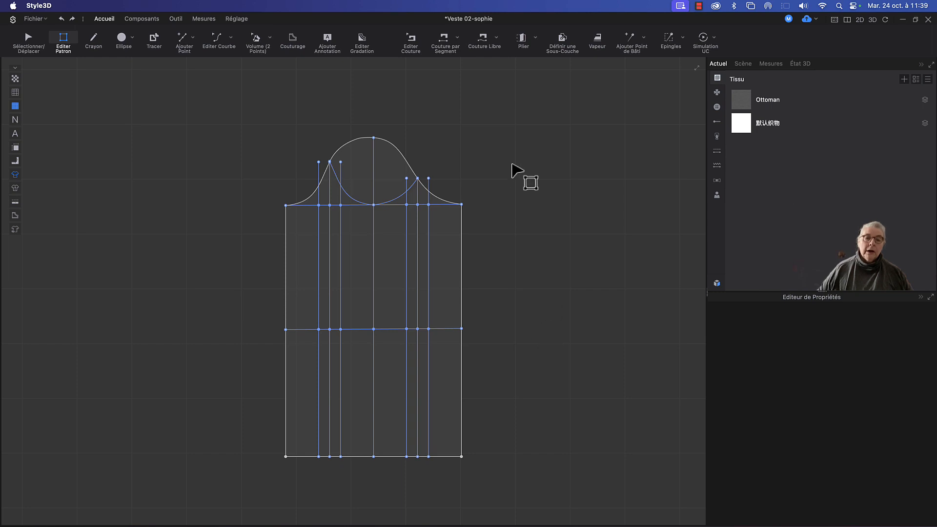
Add intersection points where the two inward offset lines cross the internal underarm curves of the sleeve cap.
scroll(361, 188, down, 2)
scroll(362, 188, up, 3)
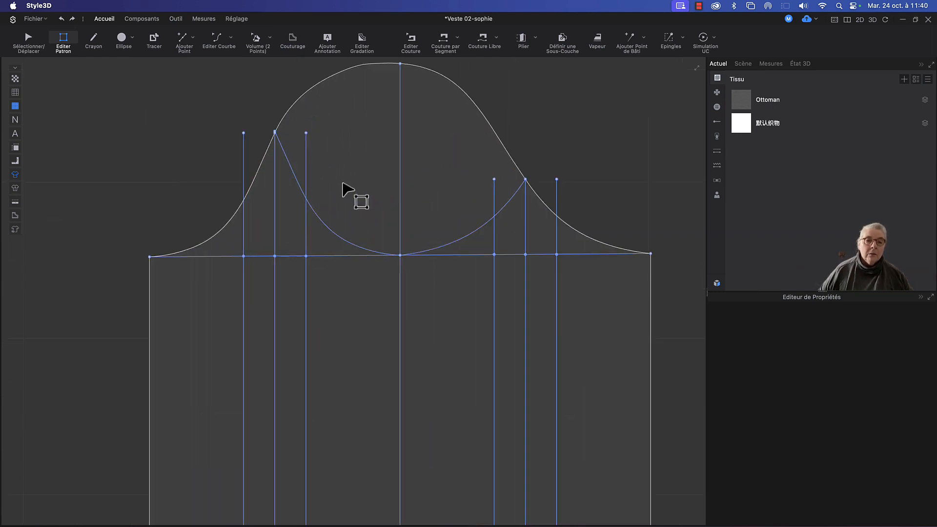
click(307, 186)
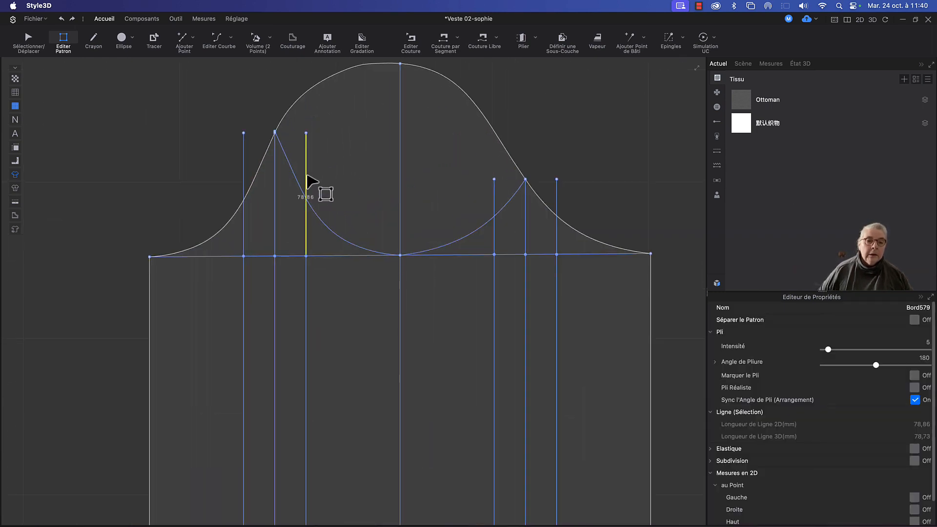
right_click(307, 175)
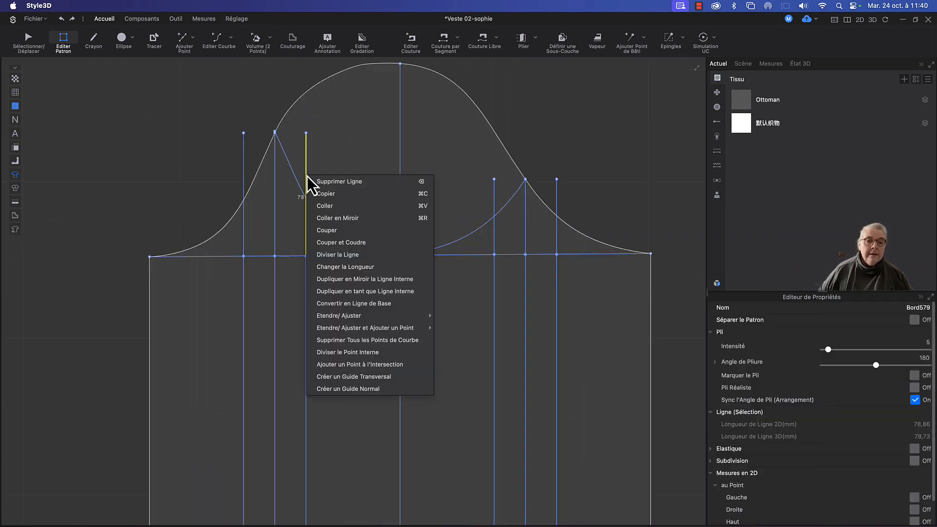
click(401, 364)
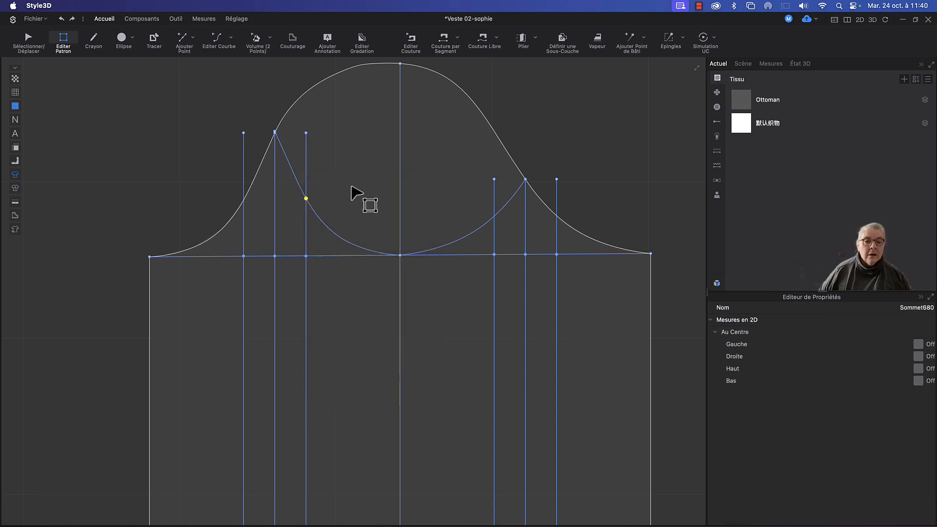
click(493, 204)
right_click(494, 204)
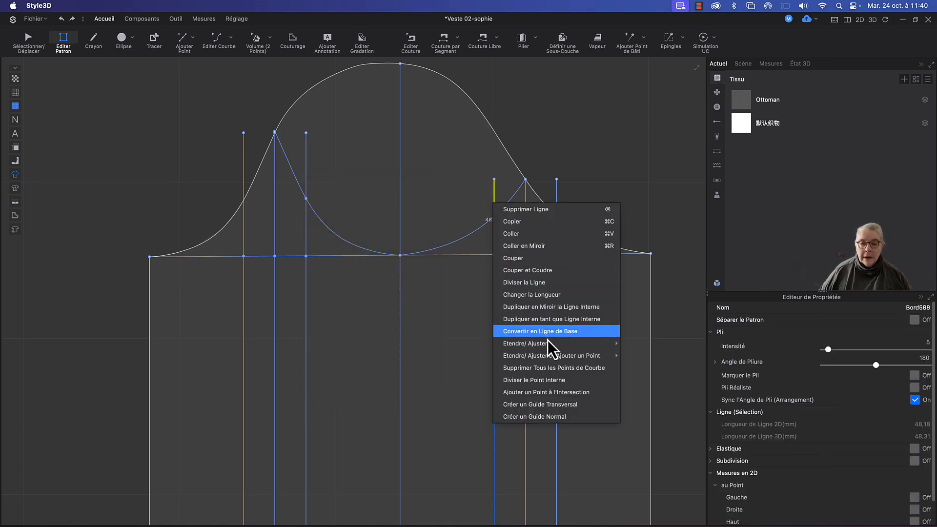
click(564, 394)
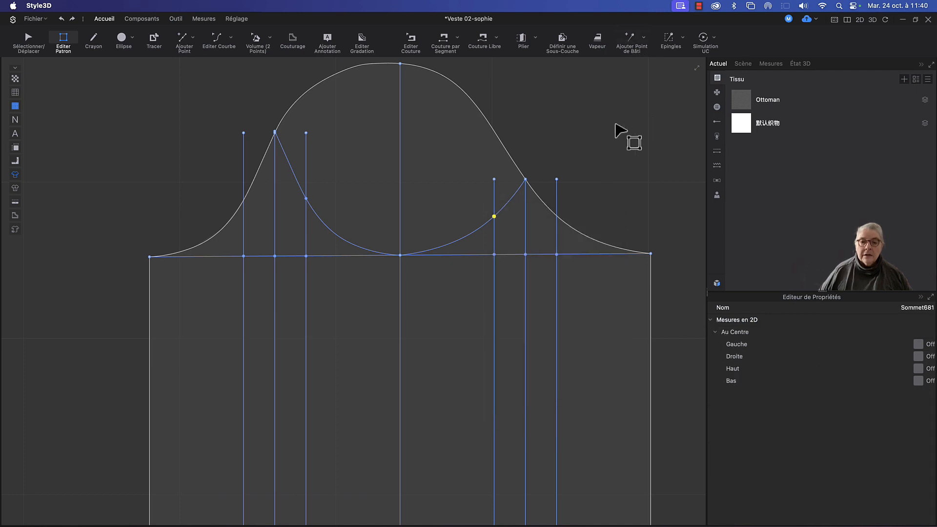
Add intersection points where the two outward offset lines cross the sleeve cap's outer contour.
middle_drag(613, 125, 586, 124)
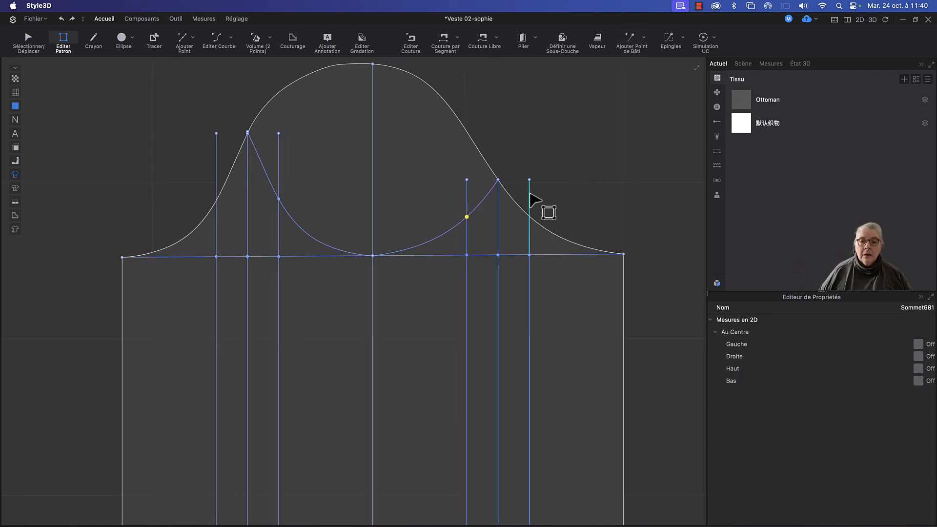
click(530, 196)
right_click(529, 195)
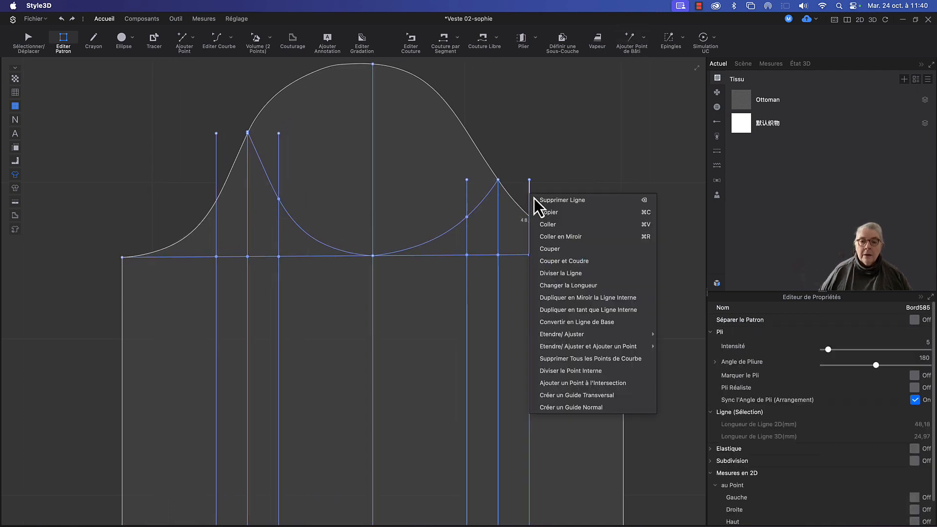
click(584, 388)
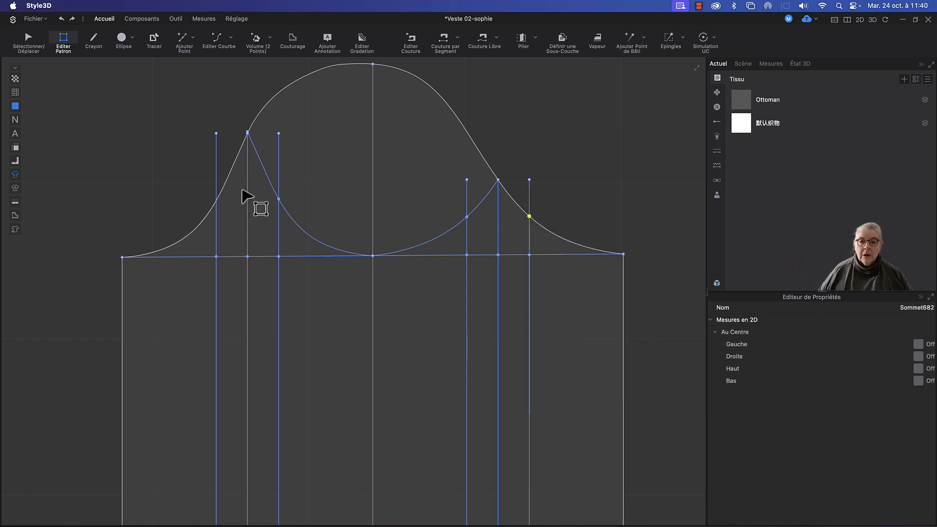
click(216, 185)
right_click(217, 185)
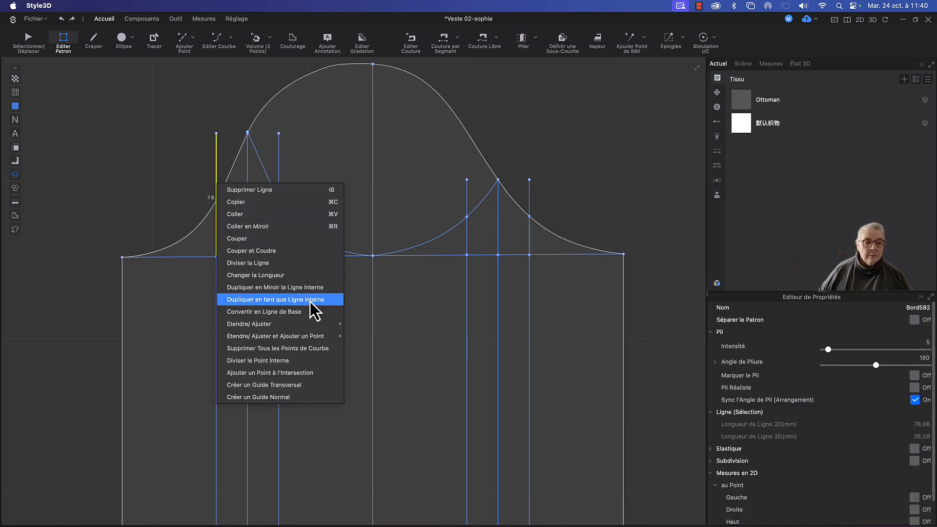
click(305, 373)
click(174, 172)
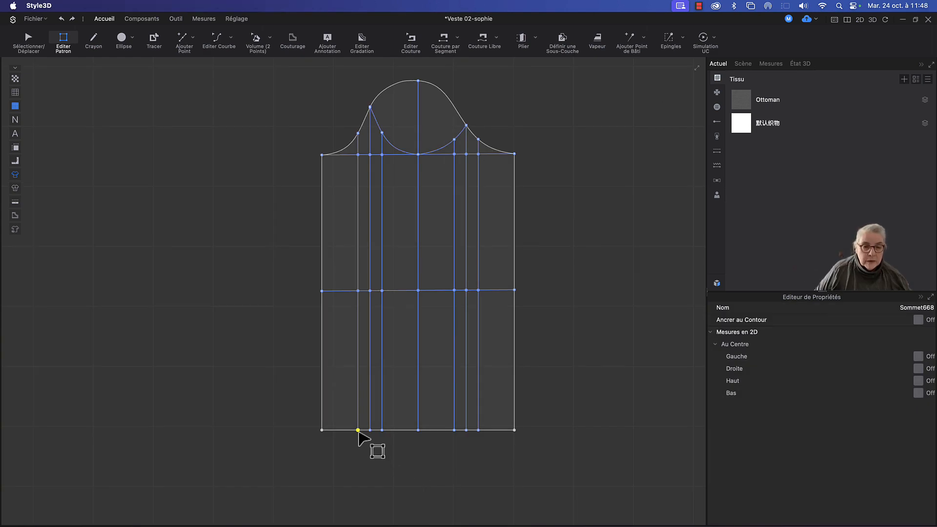
Taper the left pair of offset lines by moving their hem endpoints onto the middle line's hem point and their points on the lower horizontal line inward.
drag(358, 431, 371, 431)
click(383, 432)
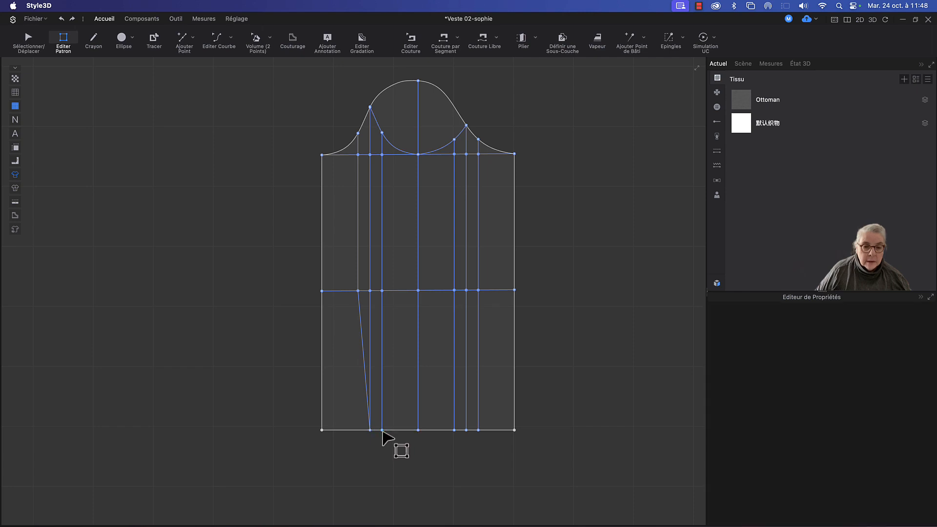
drag(382, 431, 370, 431)
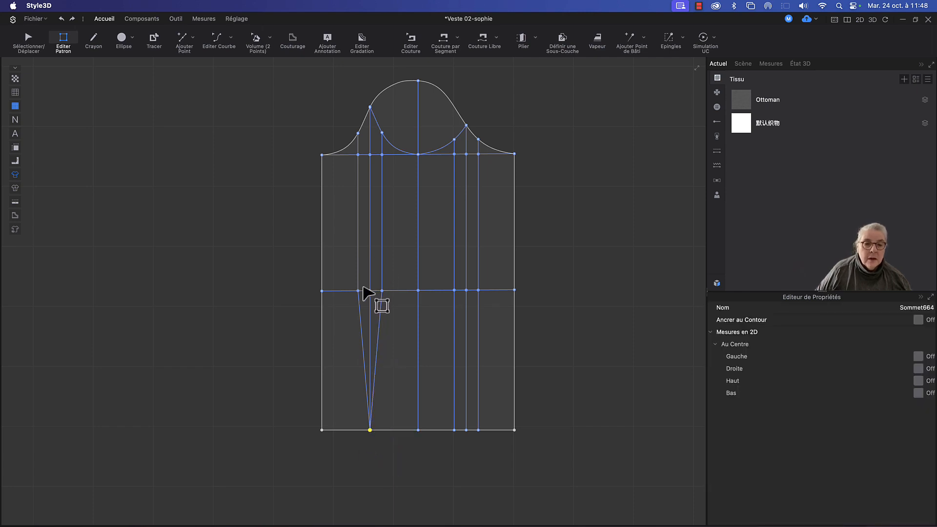
drag(357, 291, 364, 292)
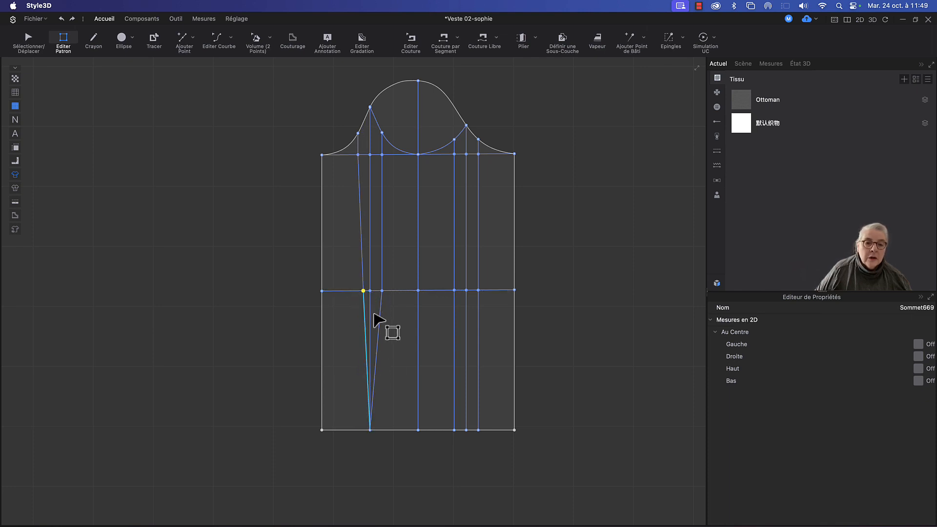
drag(379, 291, 377, 292)
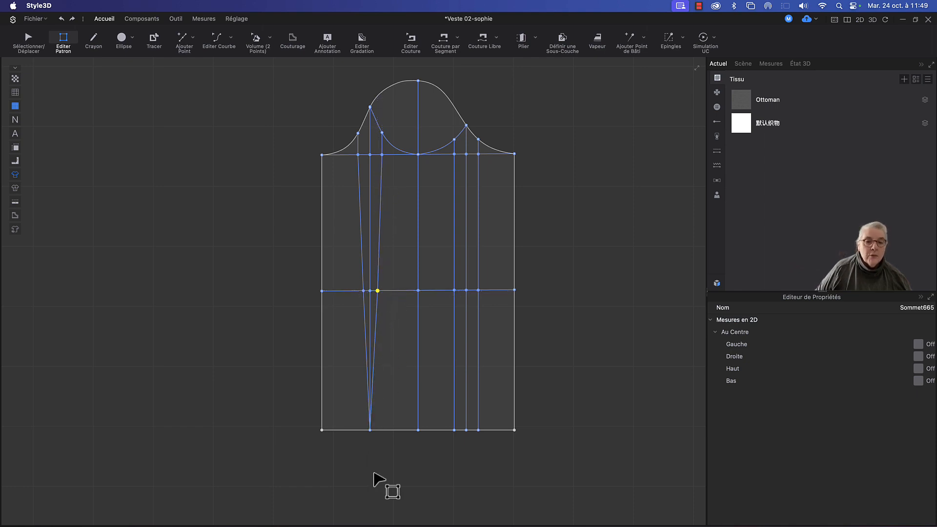
click(384, 483)
Select the whole lower horizontal internal line and cut the sleeve into upper and lower pieces along it.
scroll(399, 296, down, 2)
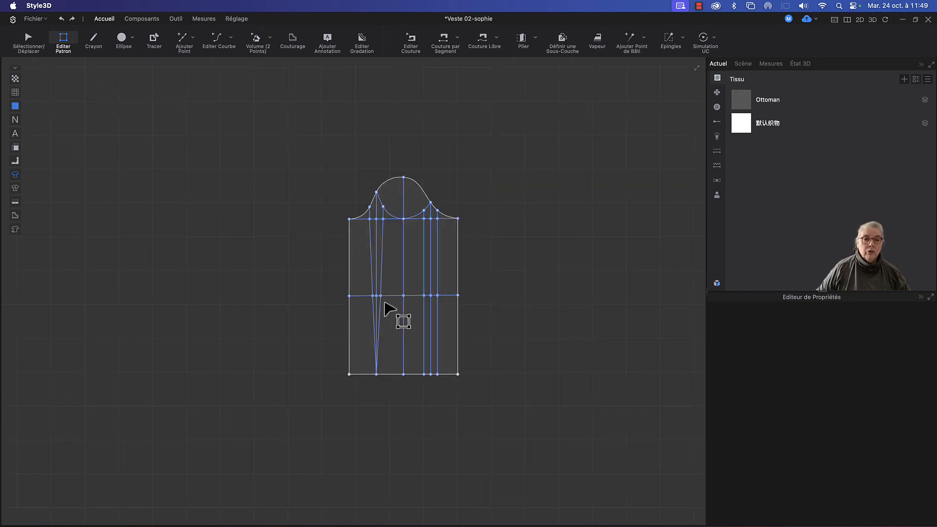
scroll(390, 308, up, 10)
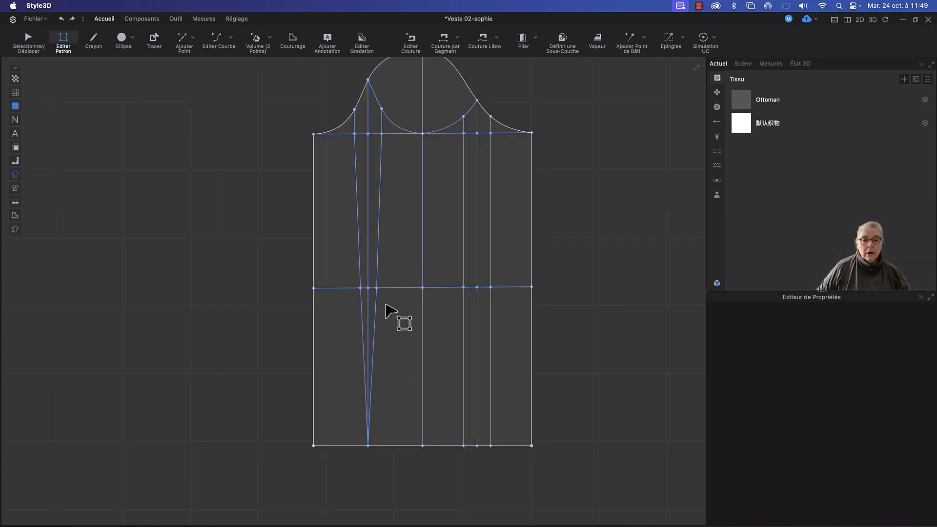
scroll(385, 310, down, 2)
scroll(385, 313, up, 2)
key(a)
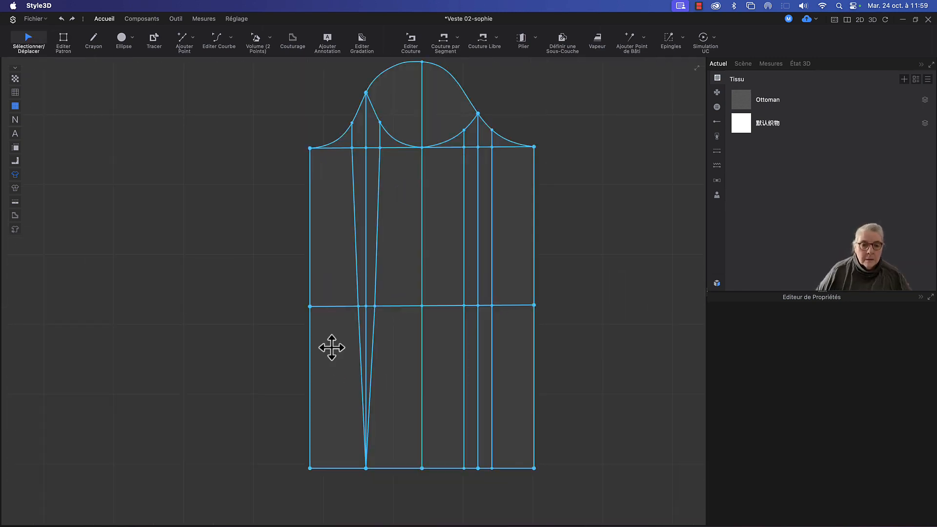
drag(297, 297, 552, 319)
right_click(516, 309)
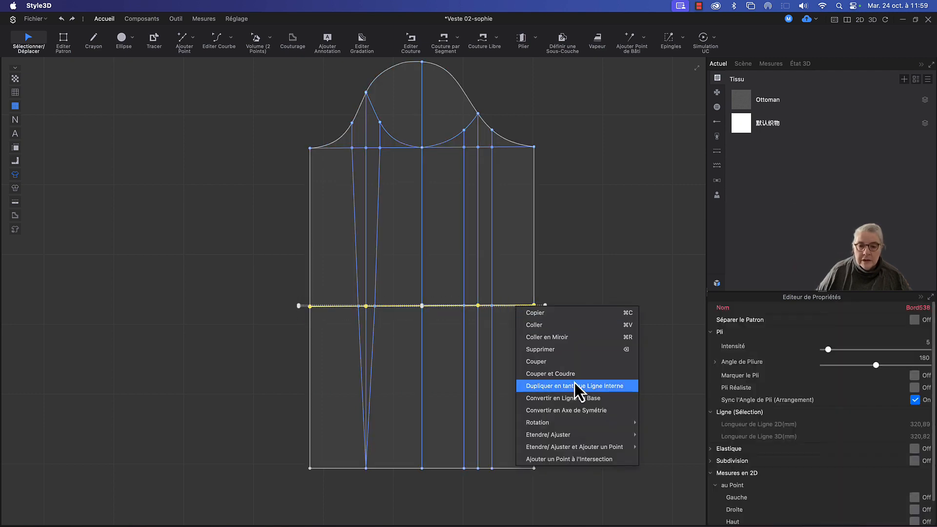
click(558, 364)
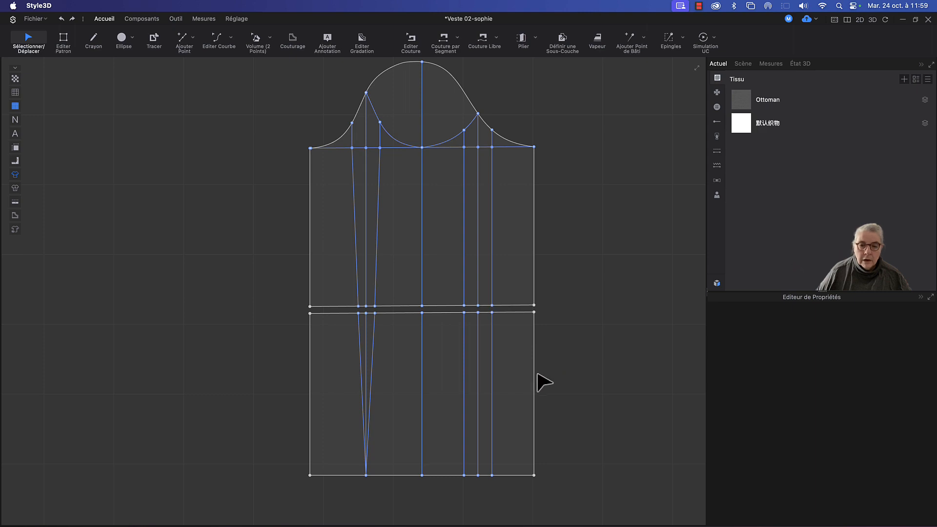
Move the lower sleeve piece up until its top edge meets the upper piece's cut edge.
click(498, 364)
drag(512, 367, 512, 360)
click(585, 299)
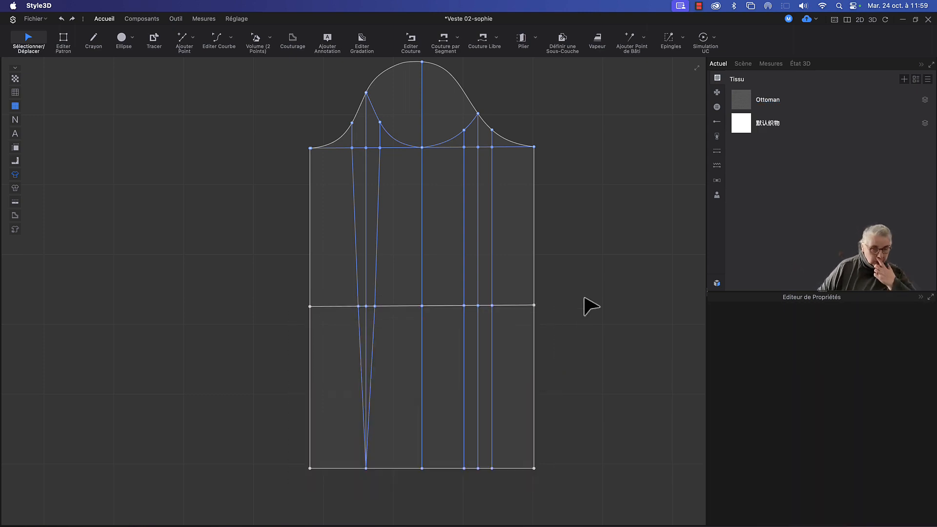
Rotate the lower sleeve piece by 7.50° about the middle line's point on the cut edge.
click(430, 378)
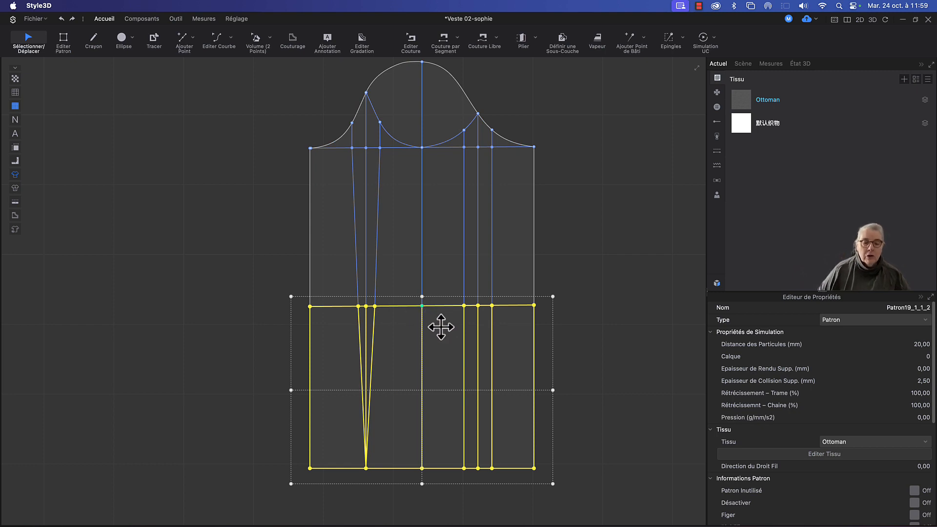
click(284, 293)
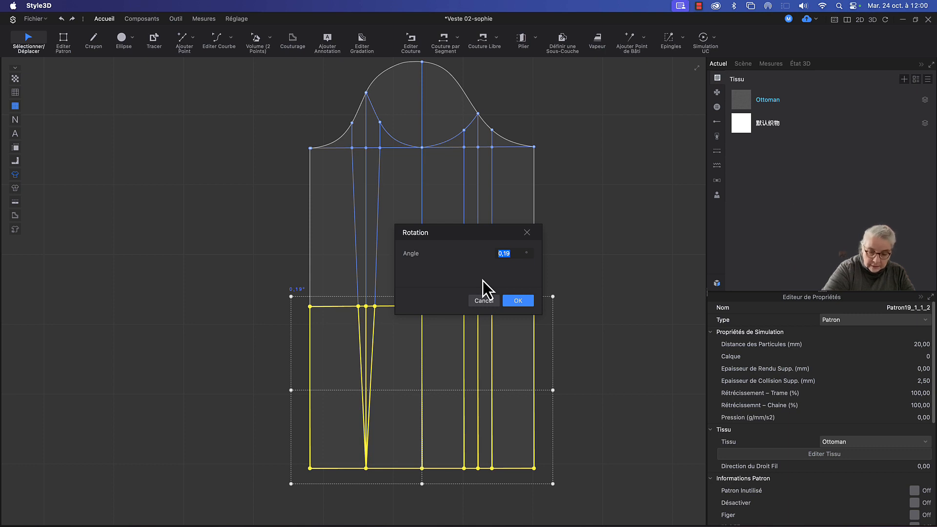
text(7)
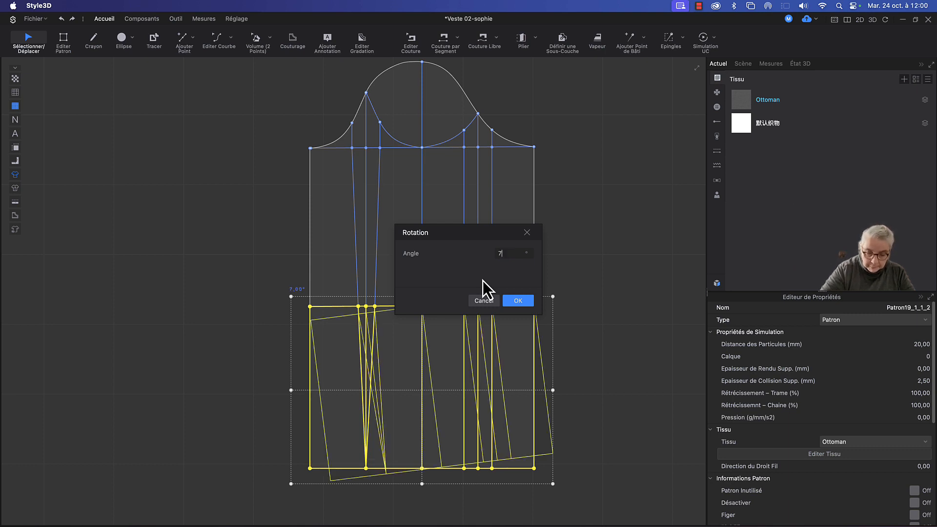
text(,50)
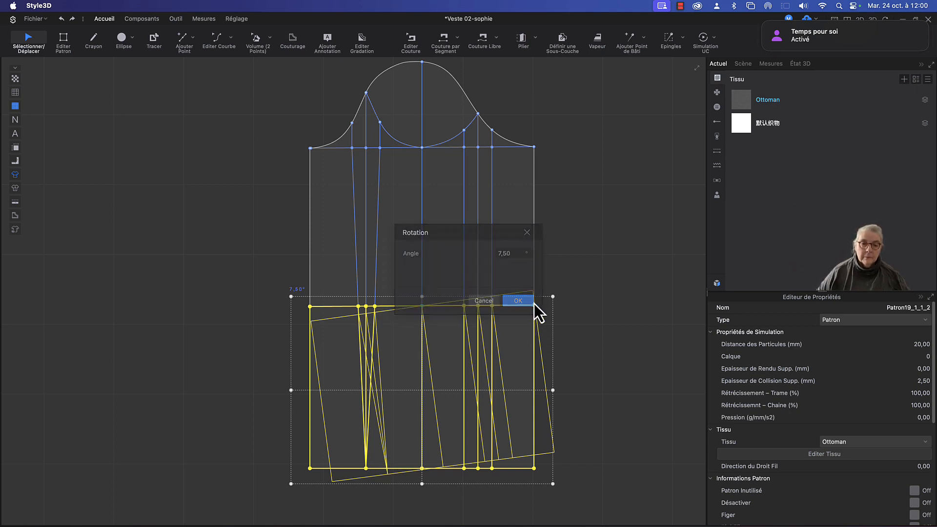
click(531, 303)
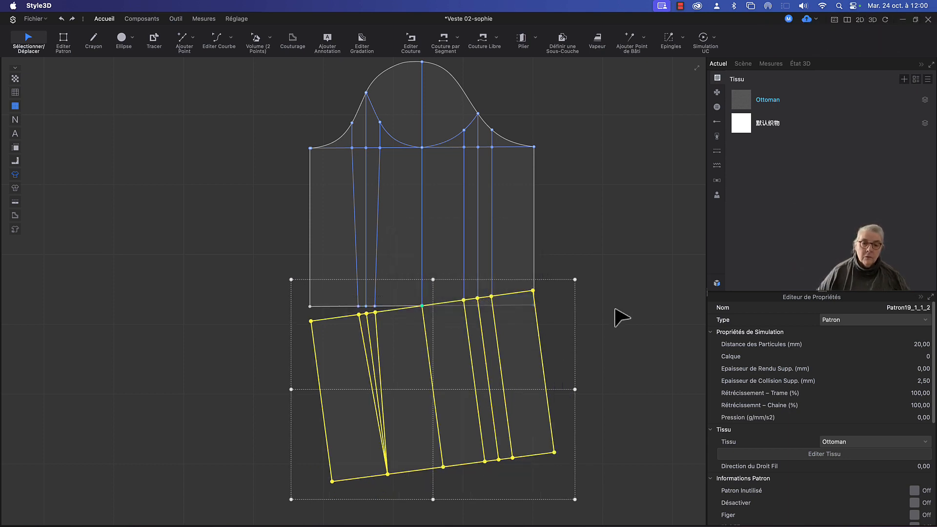
click(630, 262)
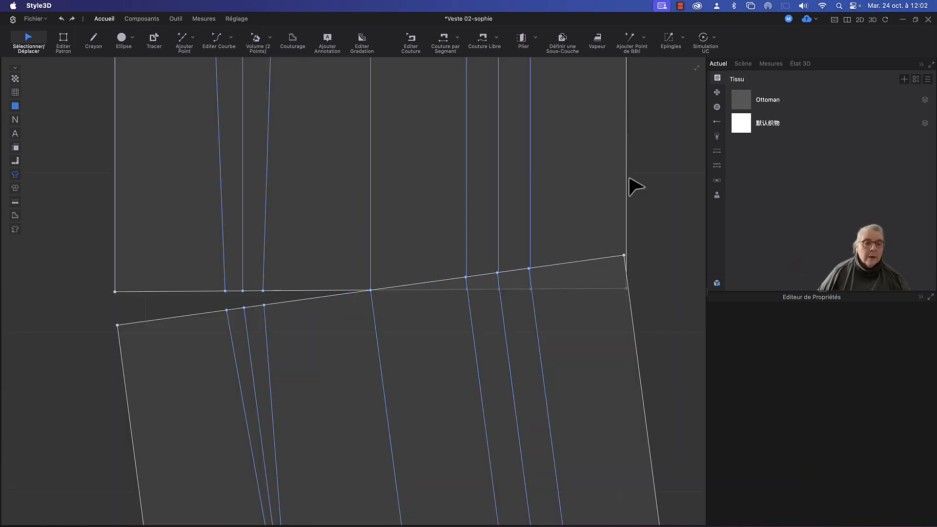
Draw a line halfway between the two cut edges, from the right side through the pivot point to beyond the left side, with segments about 161 and 170 mm.
click(93, 39)
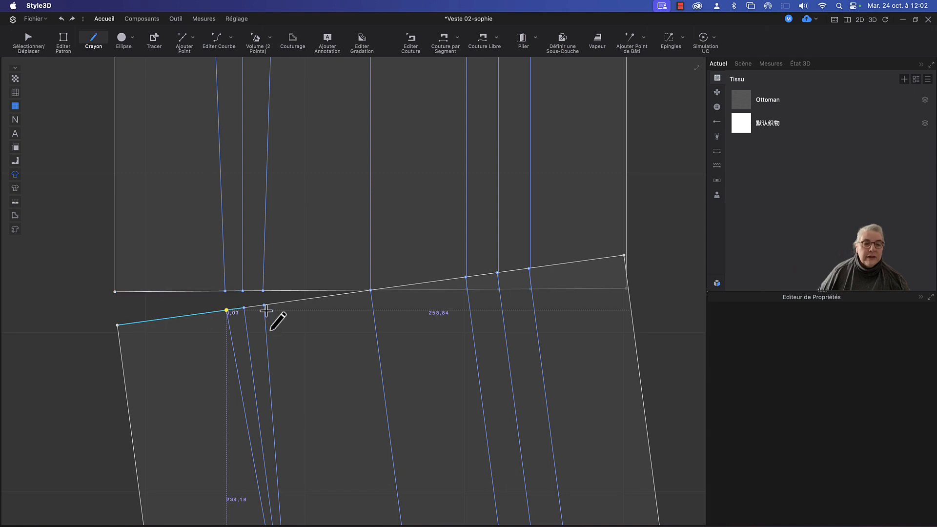
click(626, 274)
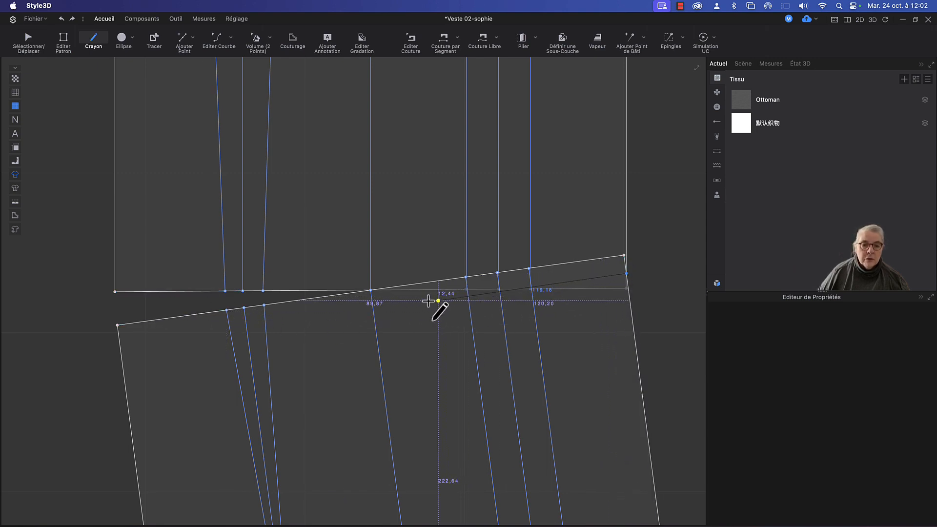
click(371, 291)
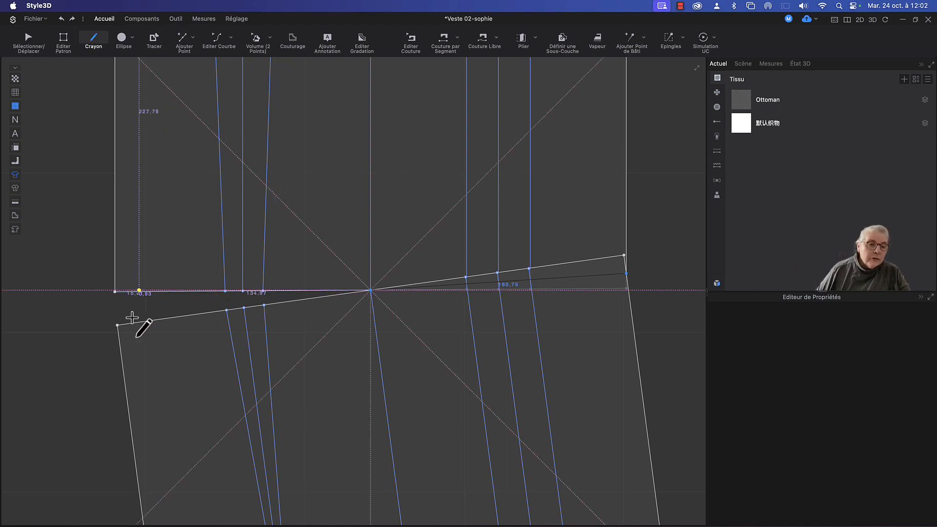
click(118, 324)
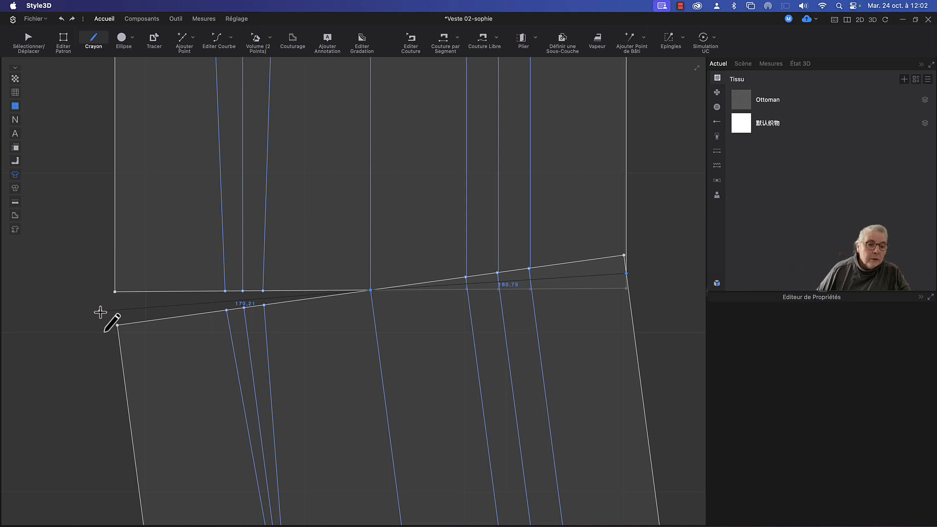
double_click(100, 312)
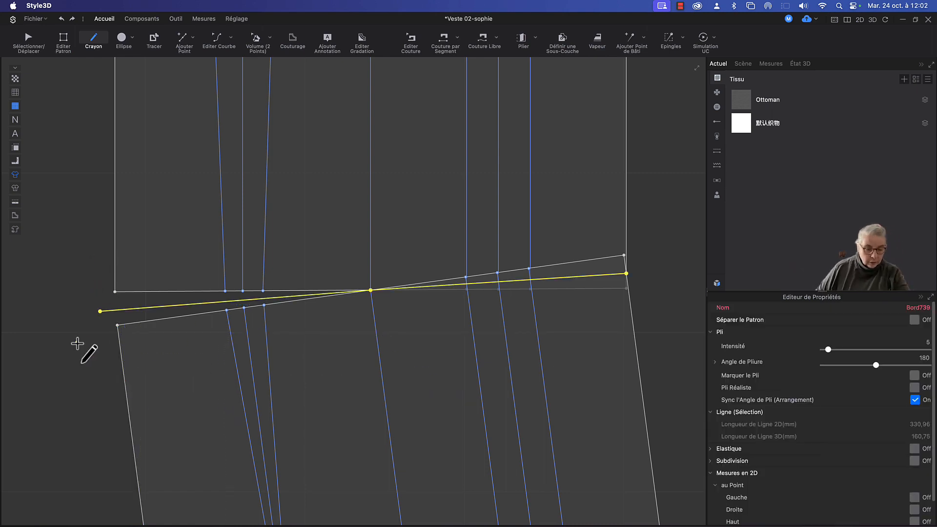
Delete the new line's left end point so only its segment right of the pivot remains.
key(z)
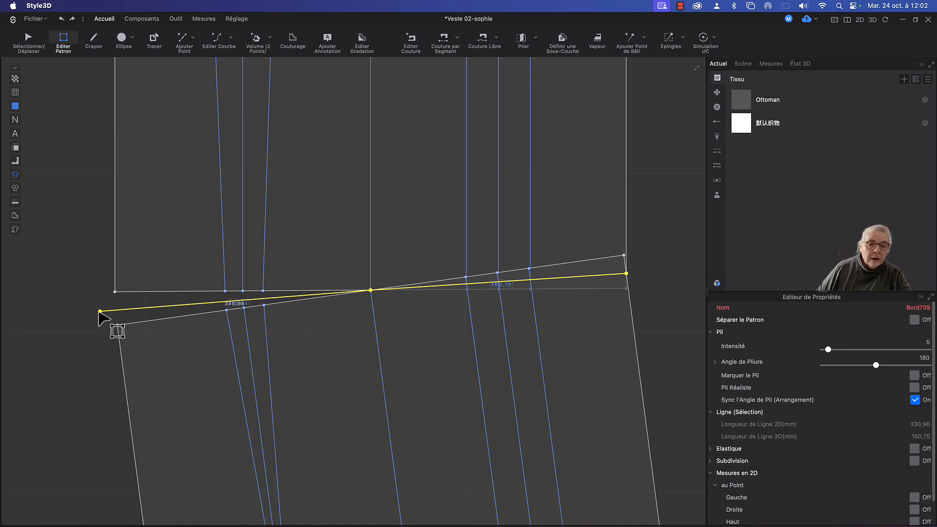
click(98, 315)
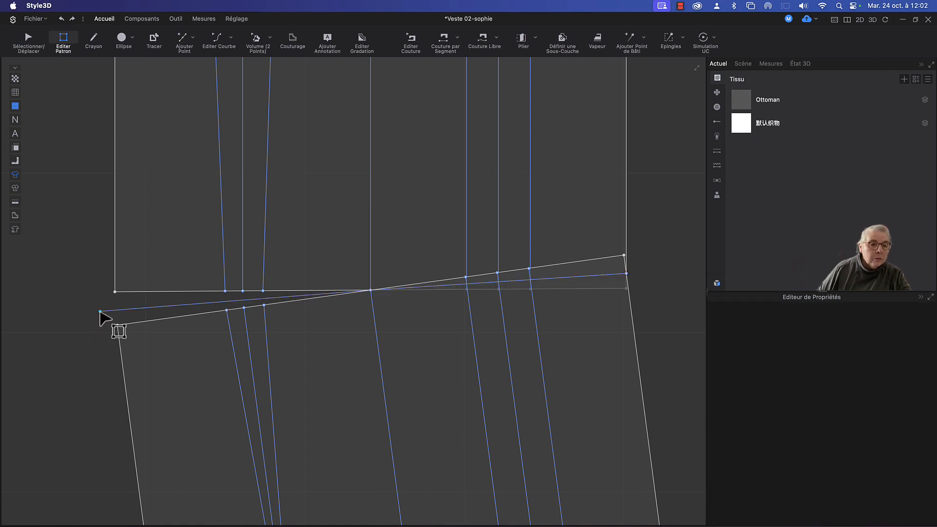
click(100, 311)
key(Delete)
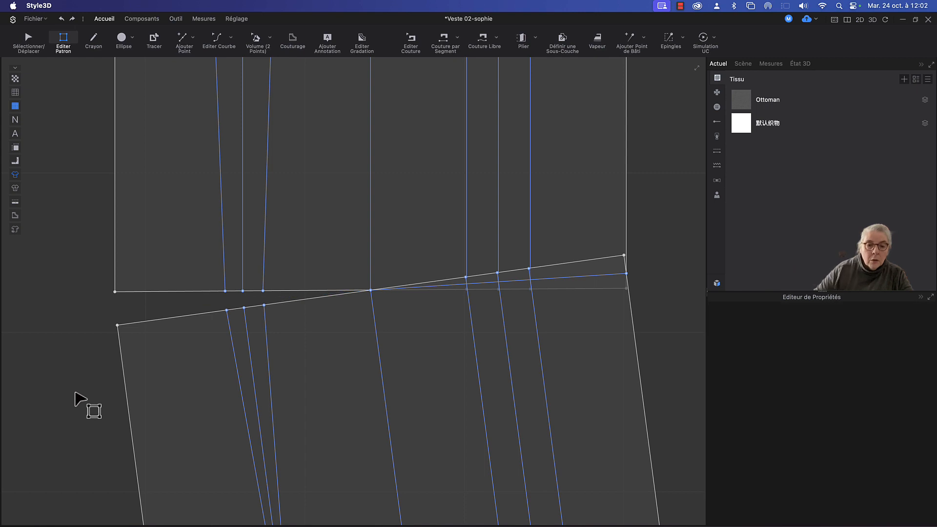
Change the remaining guide segment's length to 350 mm in the Début direction, extending it past the sleeve's left side.
click(608, 276)
right_click(607, 278)
mouse_move(646, 429)
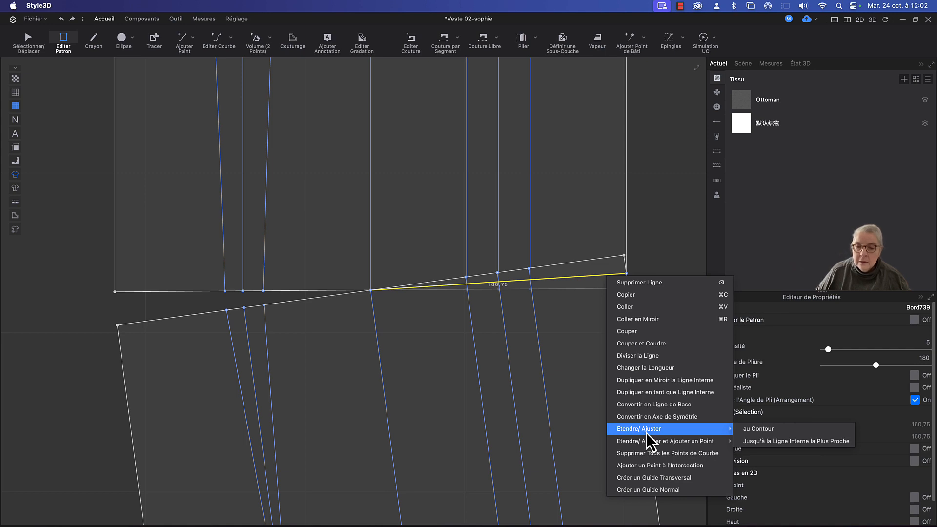
click(651, 368)
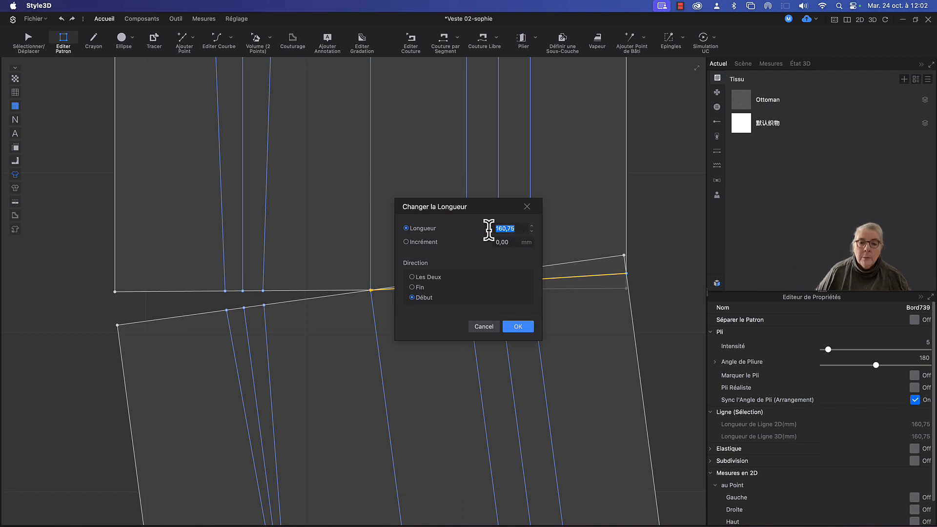
text(3)
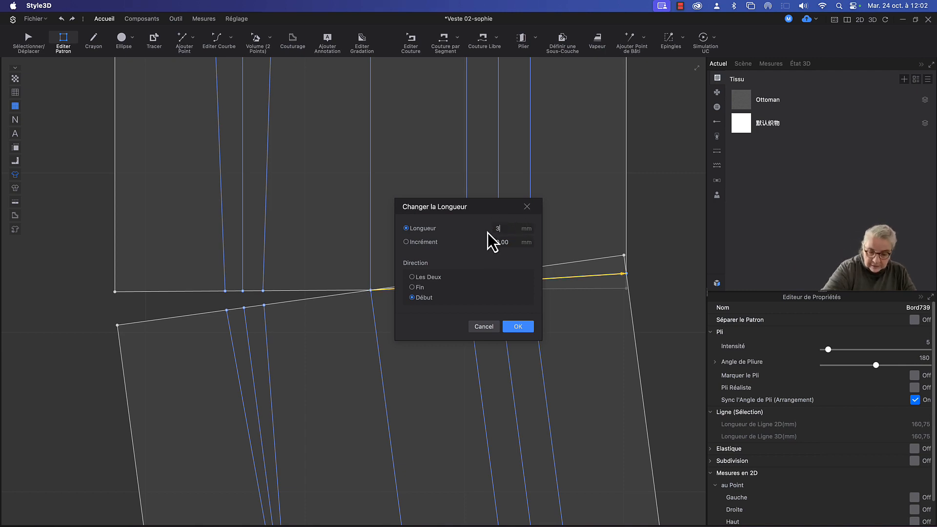
text(50)
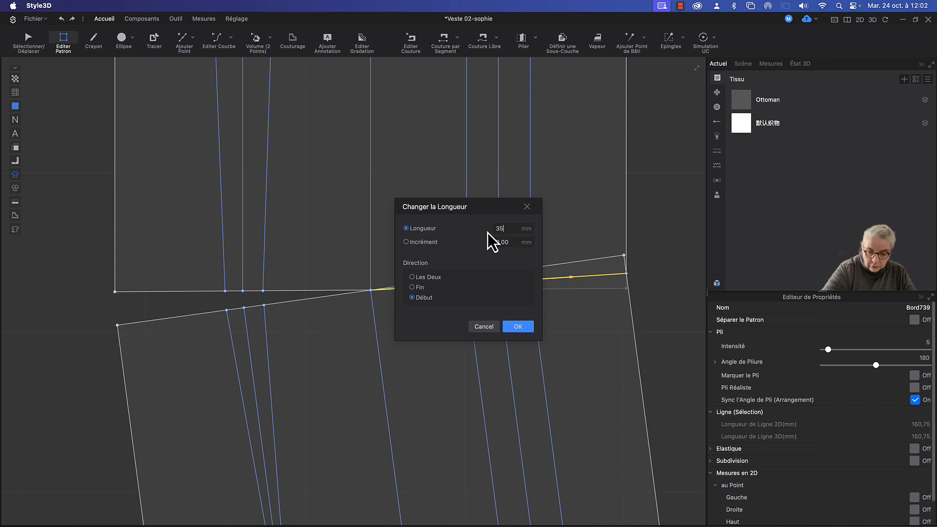
click(512, 328)
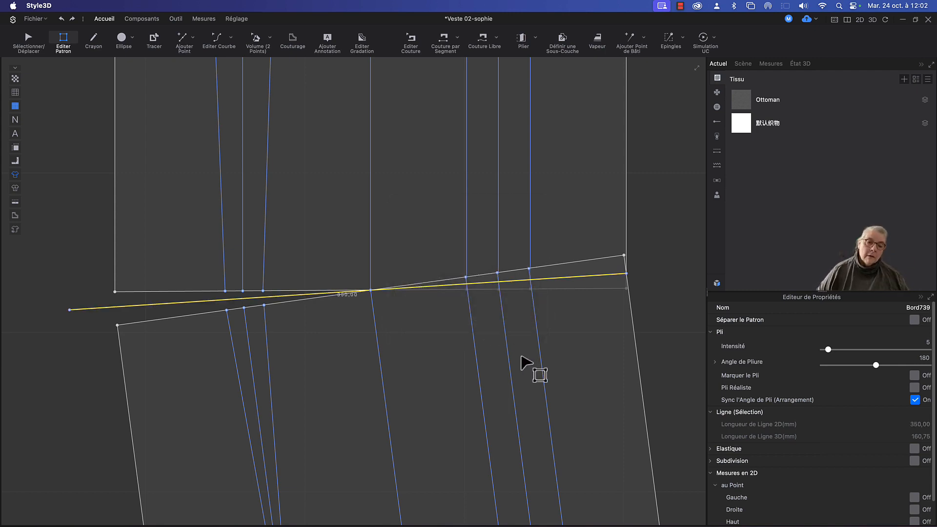
click(76, 357)
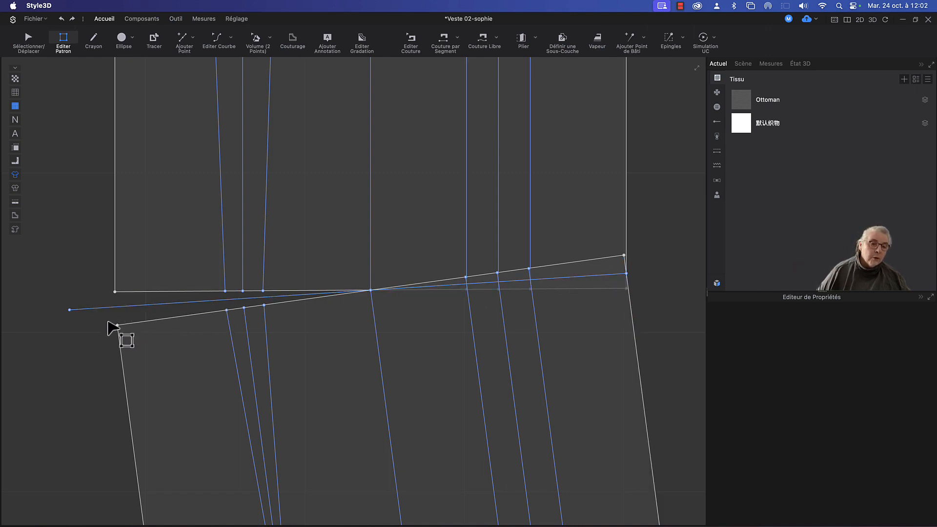
Examine how the extended guide line runs between the upper and rotated lower sleeve pieces on both sides of the pivot.
scroll(108, 322, down, 3)
middle_drag(154, 331, 272, 342)
scroll(357, 379, up, 3)
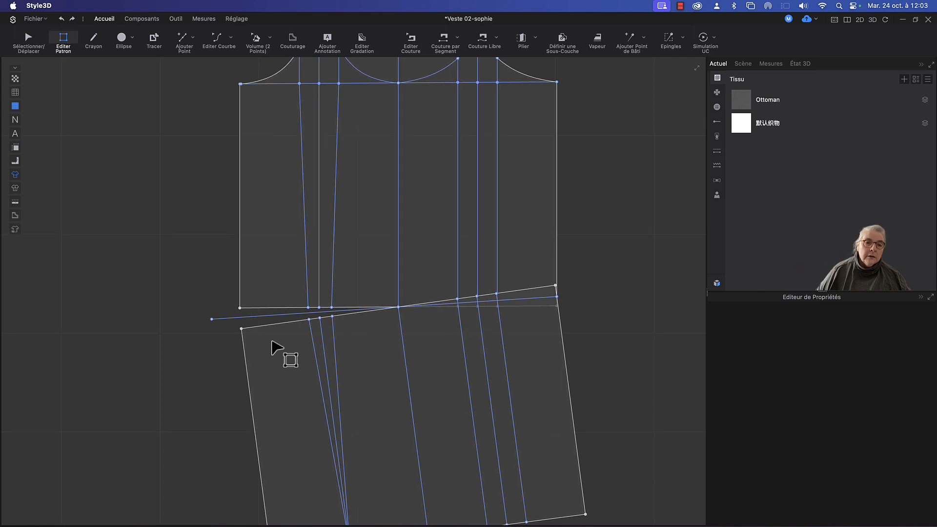
scroll(285, 348, down, 2)
scroll(289, 337, up, 2)
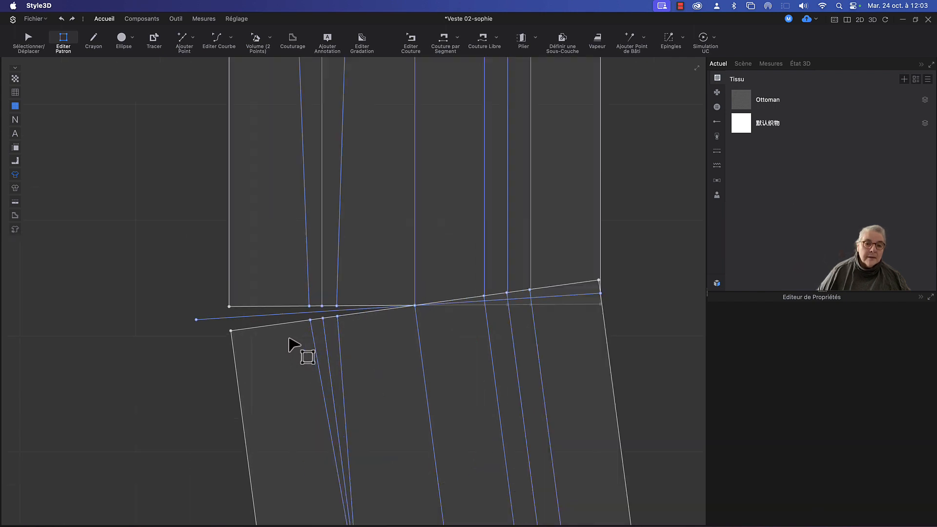
scroll(288, 345, down, 1)
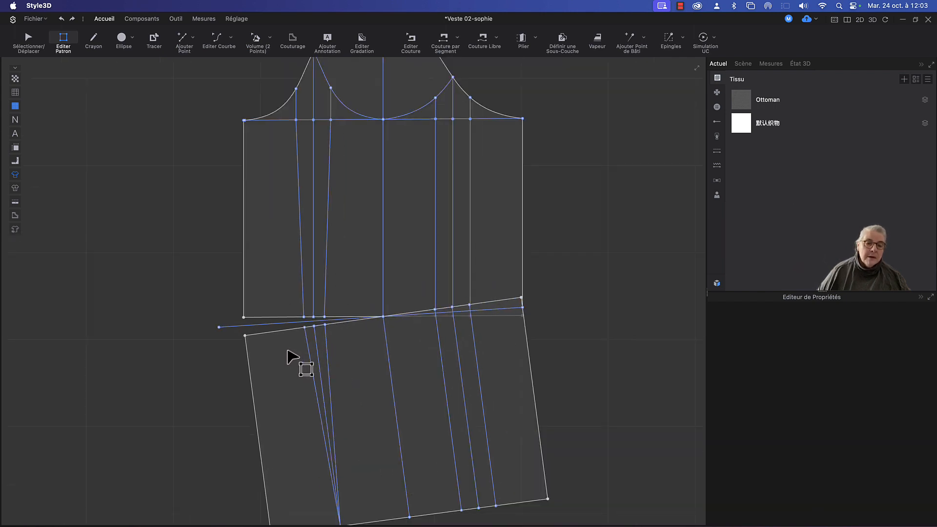
scroll(288, 350, down, 3)
scroll(288, 351, up, 5)
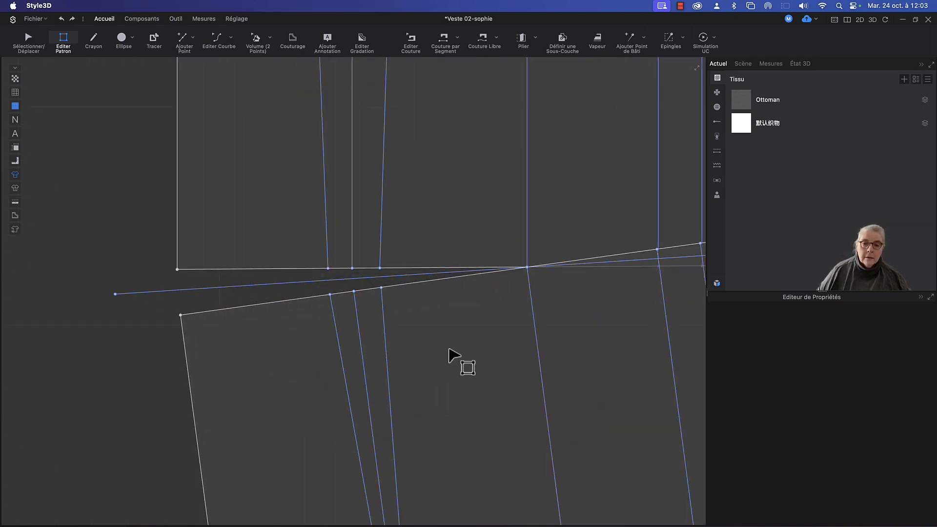
scroll(450, 353, down, 2)
middle_drag(459, 361, 371, 368)
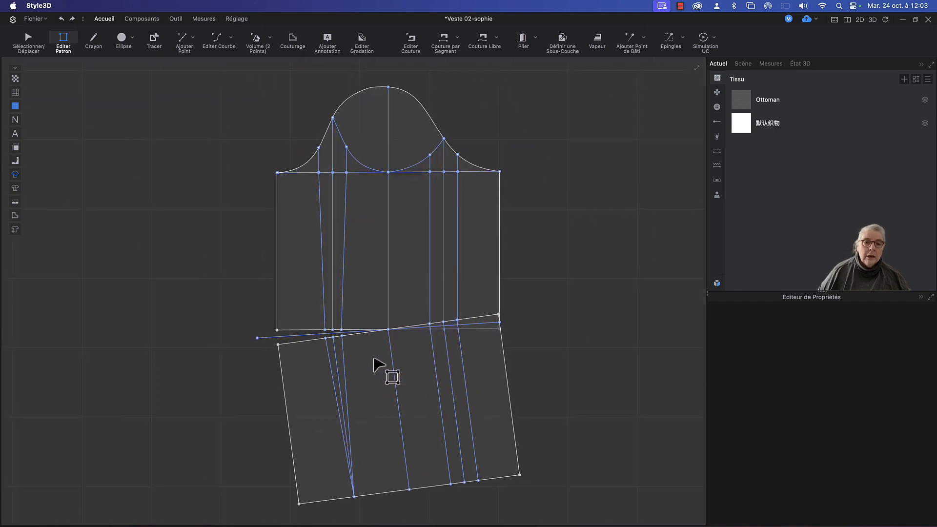
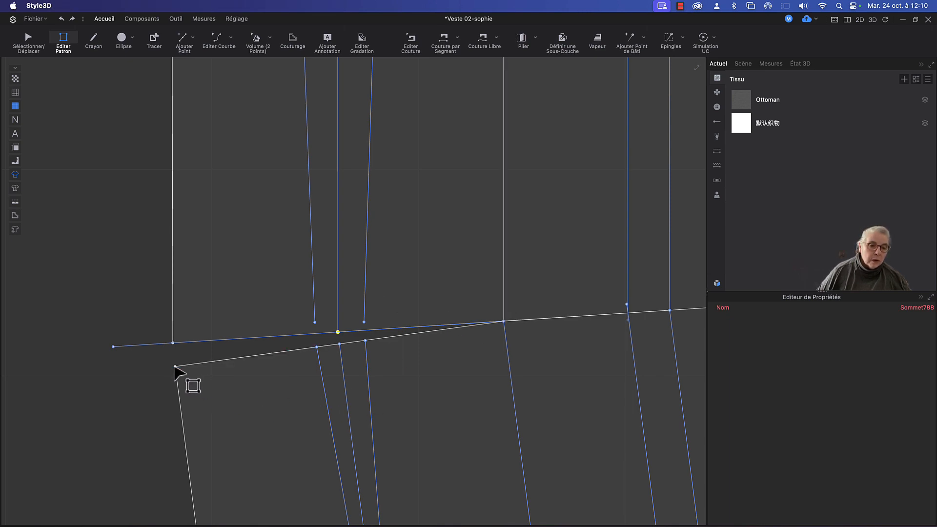
Move the lower piece's upper-left corner and the left group's middle-line top point onto the matching upper-piece points on the guide line.
drag(176, 367, 174, 343)
scroll(349, 350, down, 5)
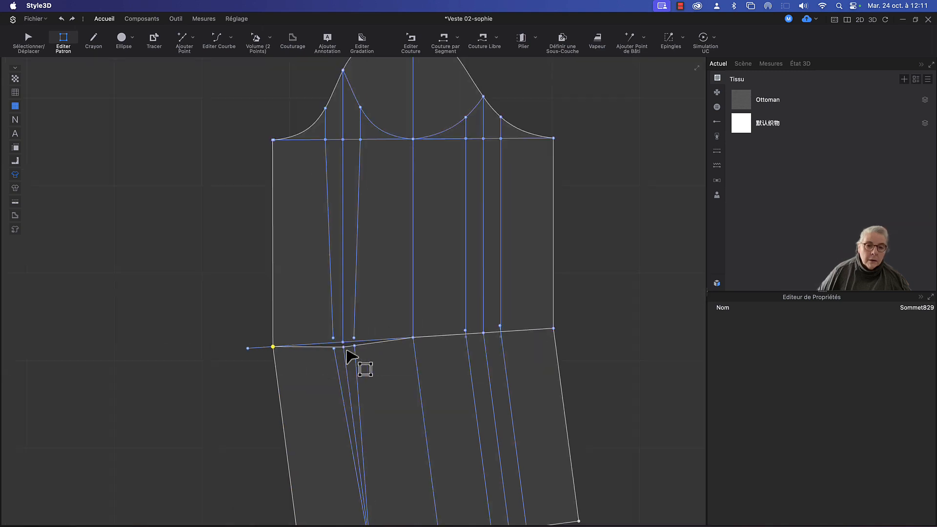
scroll(342, 347, up, 10)
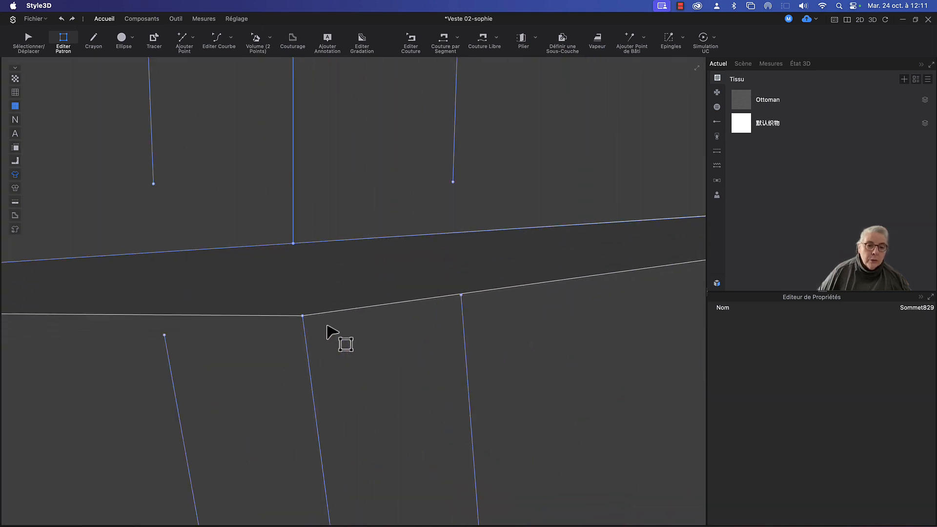
click(301, 317)
drag(303, 318, 293, 244)
scroll(323, 295, down, 3)
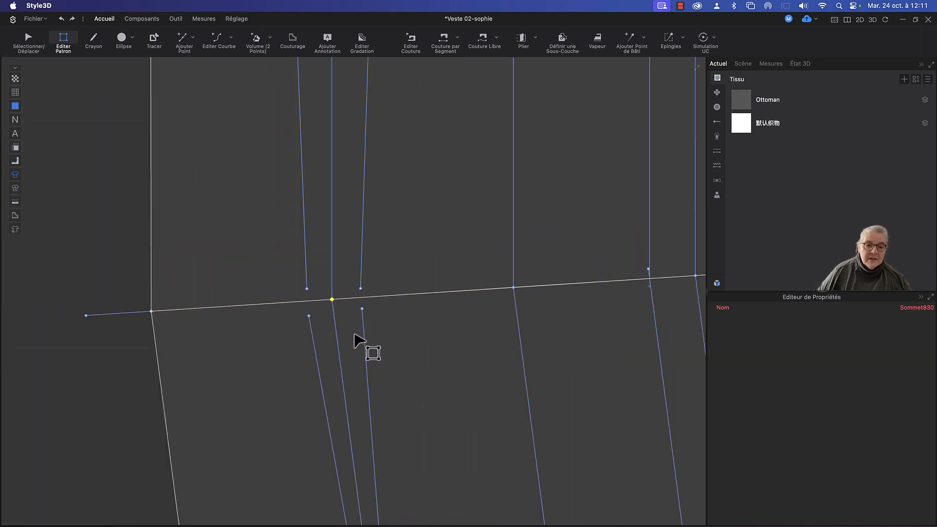
scroll(356, 346, down, 5)
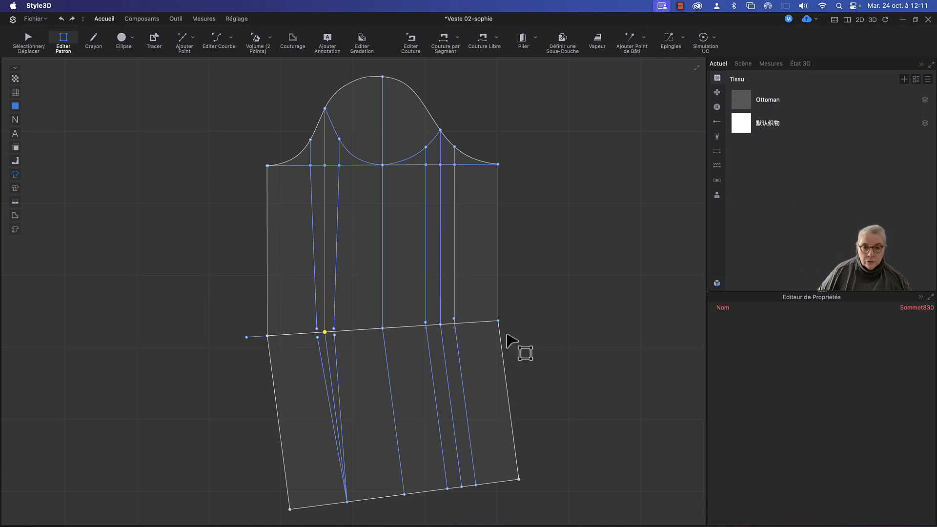
click(549, 319)
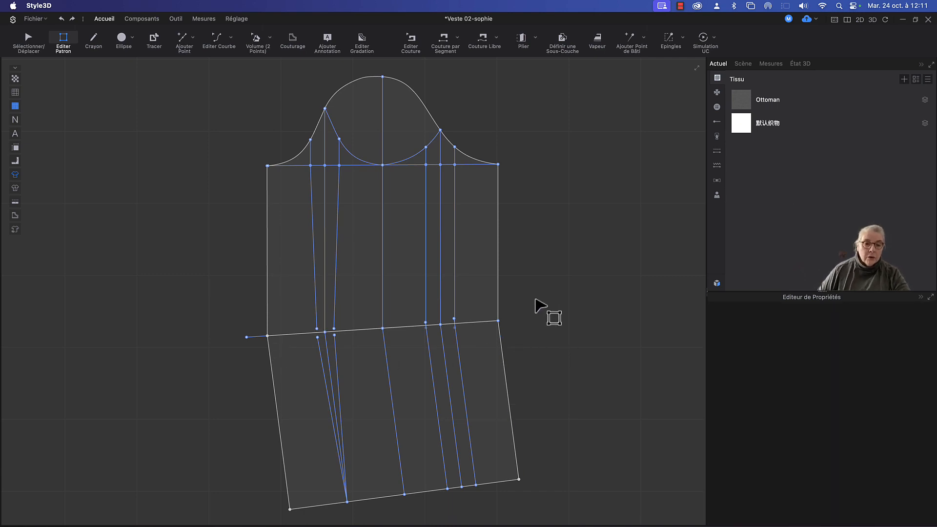
Move the open ends of the tapered left pair, above and below the cut, onto the guide line so they meet there.
scroll(341, 340, down, 2)
scroll(340, 340, up, 6)
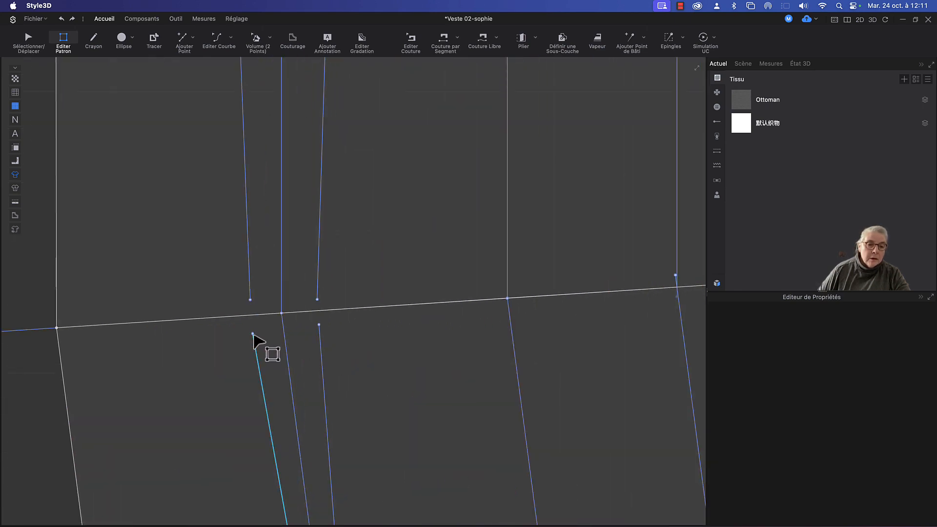
drag(254, 335, 250, 315)
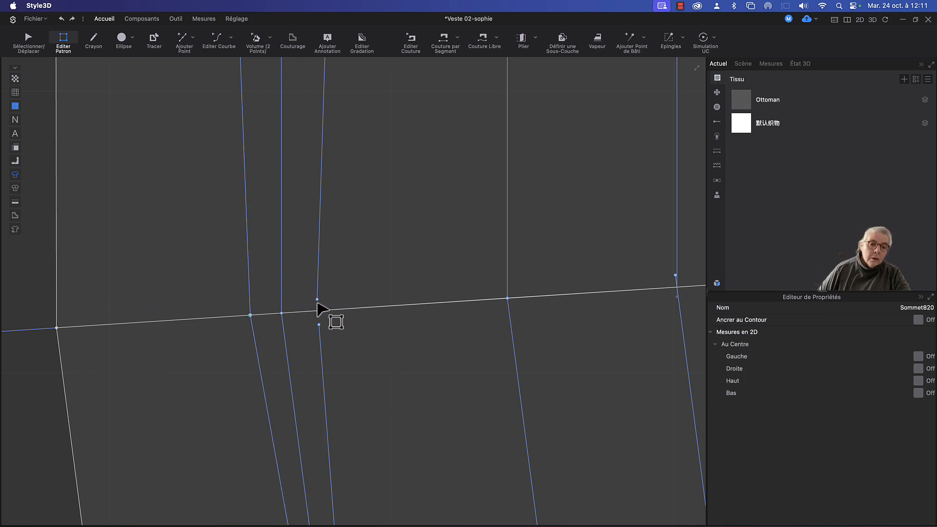
drag(317, 301, 317, 311)
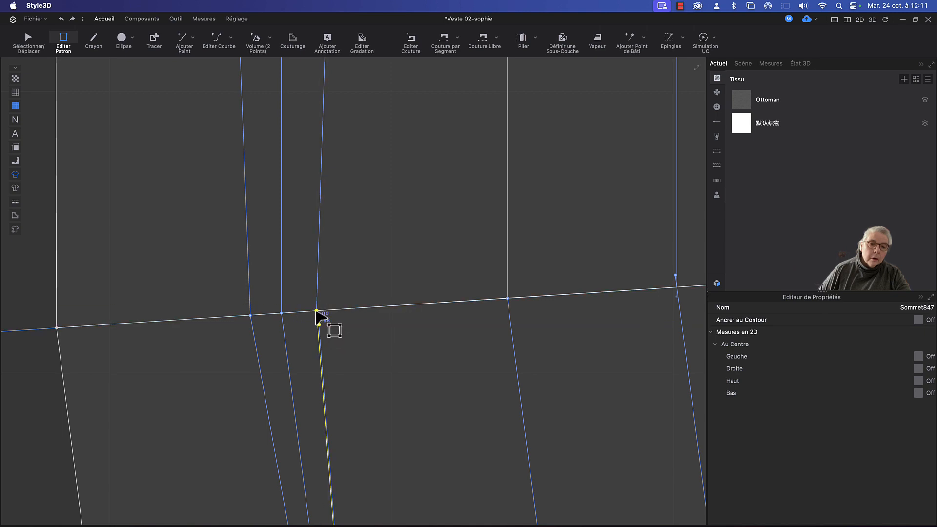
scroll(376, 367, down, 5)
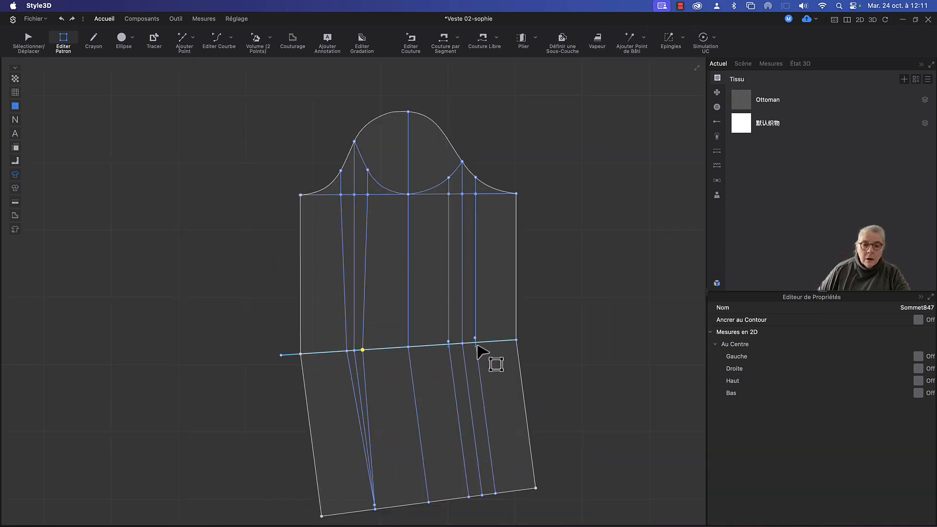
Move the open ends of the rightmost internal line, above and below the cut, onto the guide line so they meet there.
scroll(481, 352, up, 5)
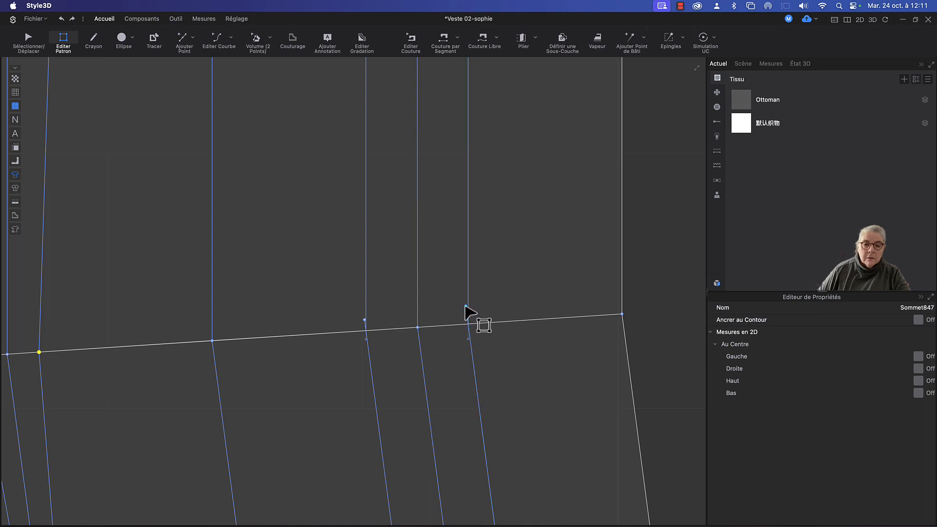
scroll(466, 307, up, 3)
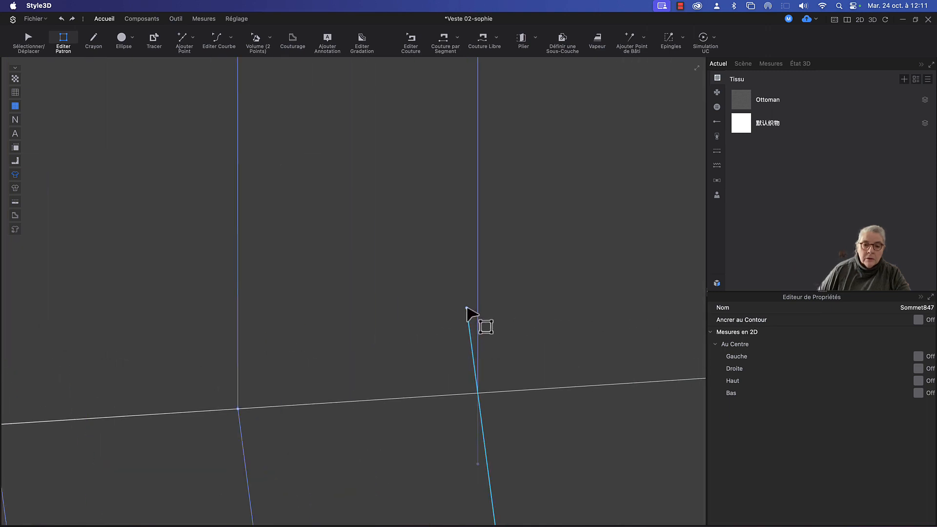
drag(467, 309, 478, 393)
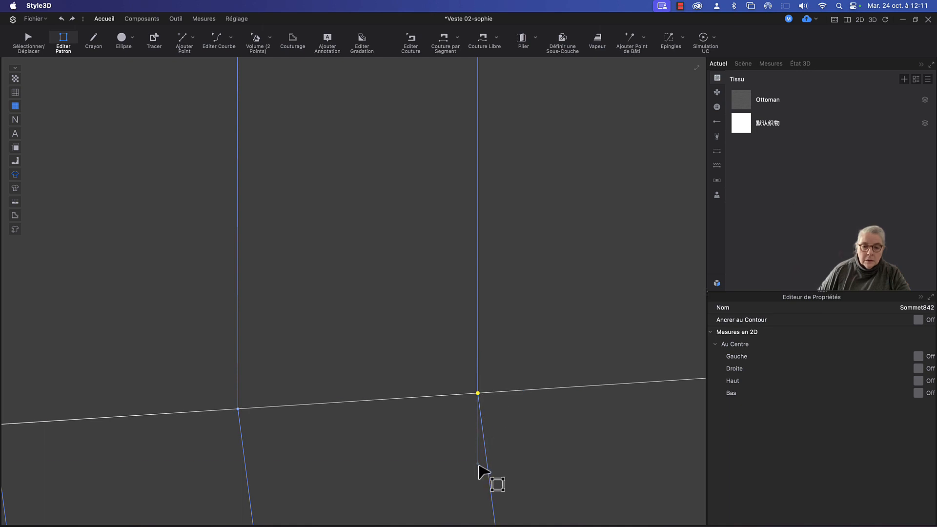
drag(478, 465, 478, 393)
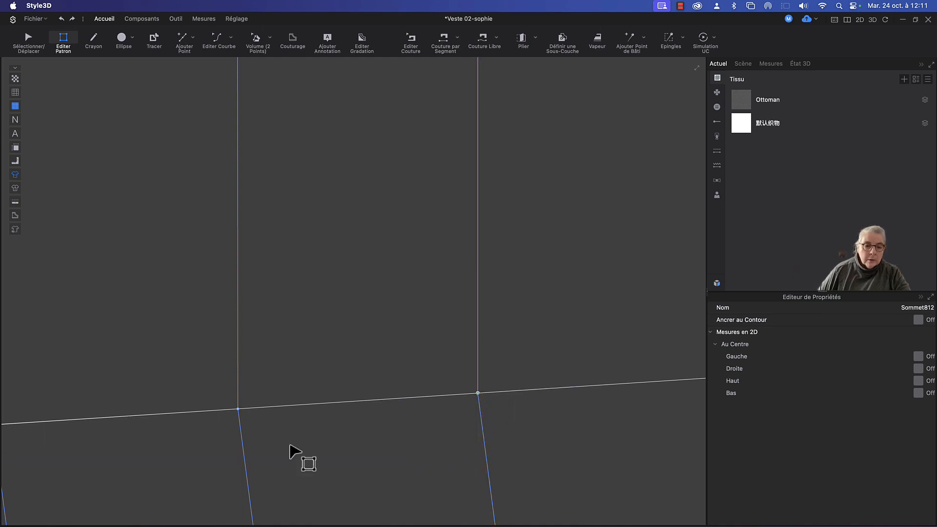
Move both open ends of the right group's left-hand line onto its crossing with the guide line.
scroll(381, 461, down, 3)
middle_drag(381, 461, 574, 388)
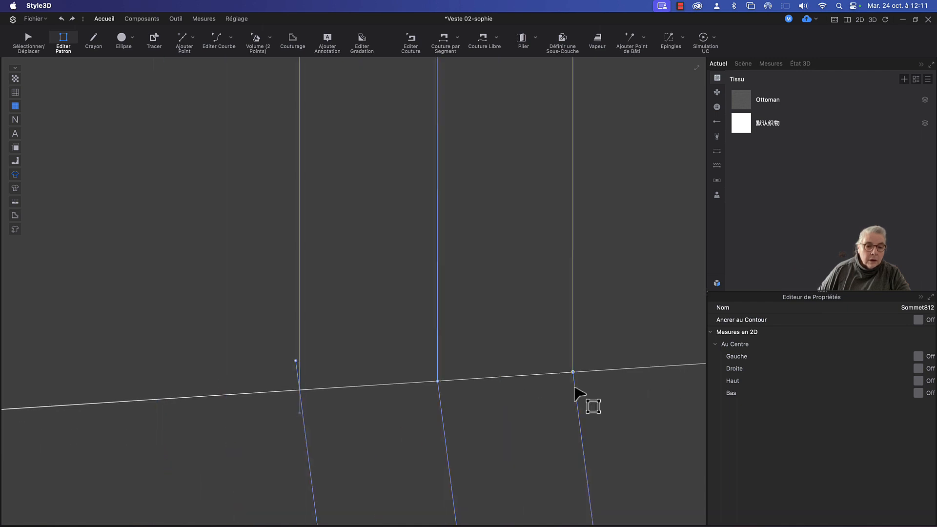
scroll(411, 381, up, 3)
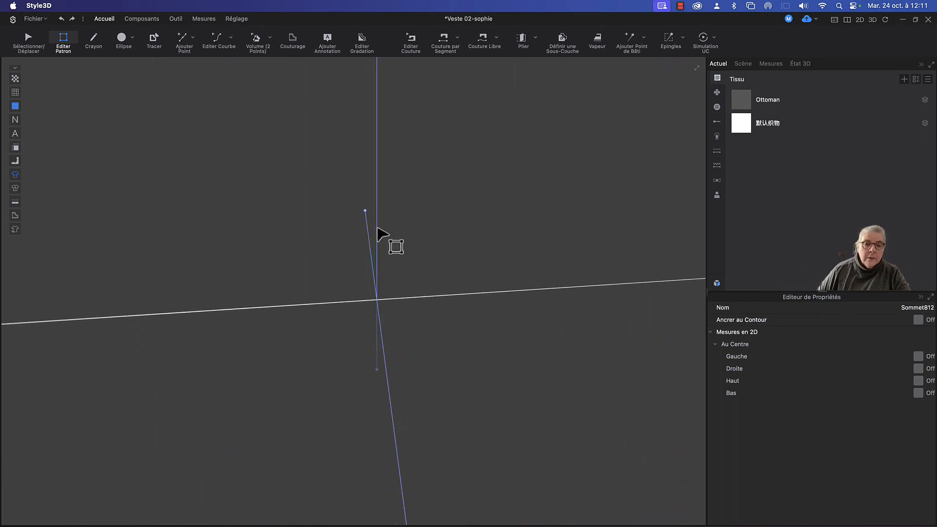
drag(365, 211, 376, 301)
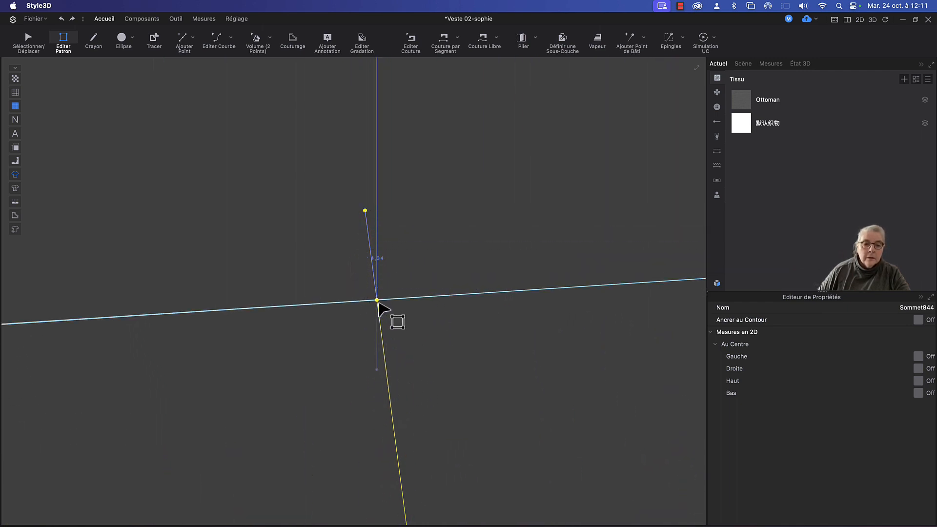
click(377, 372)
drag(377, 371, 380, 304)
scroll(441, 389, up, 5)
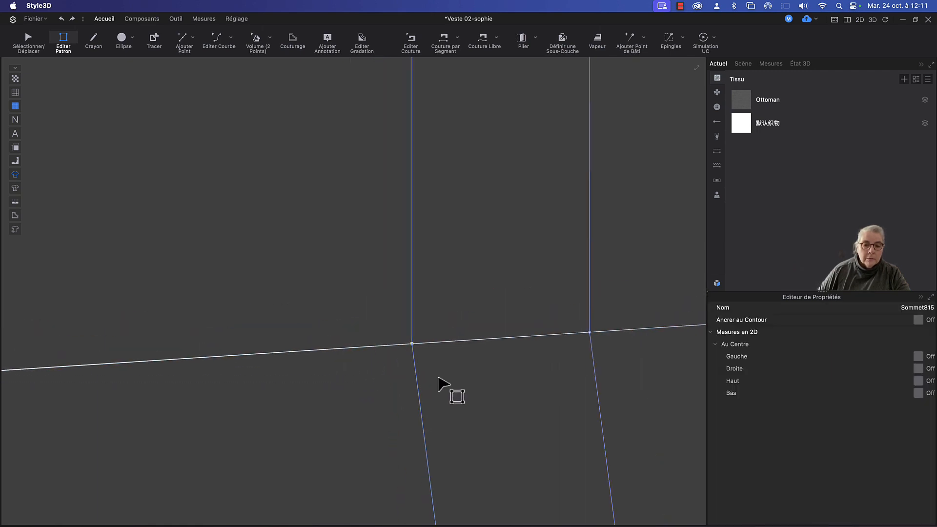
Cut the upper and lower sleeve pieces along the rightmost internal line, from the horizontal bicep line down to the hem.
scroll(448, 398, down, 3)
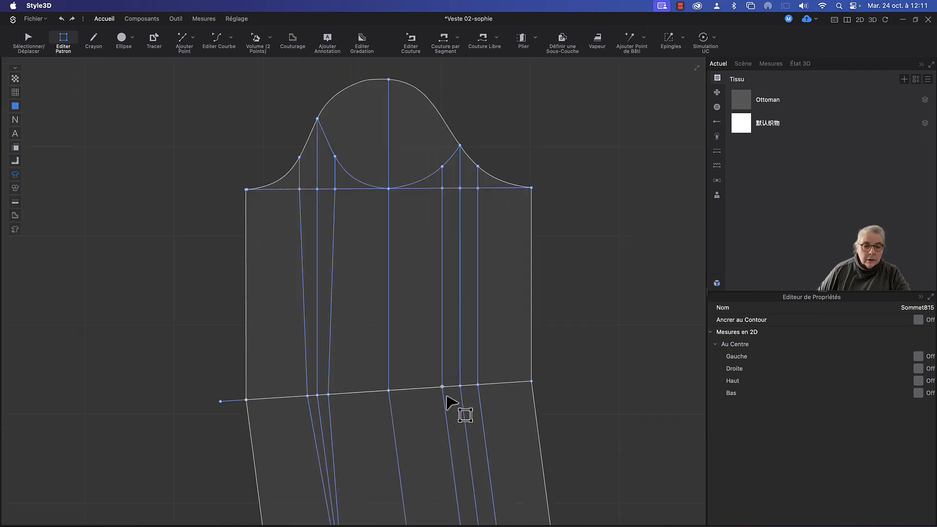
middle_drag(446, 397, 445, 343)
middle_drag(615, 248, 603, 196)
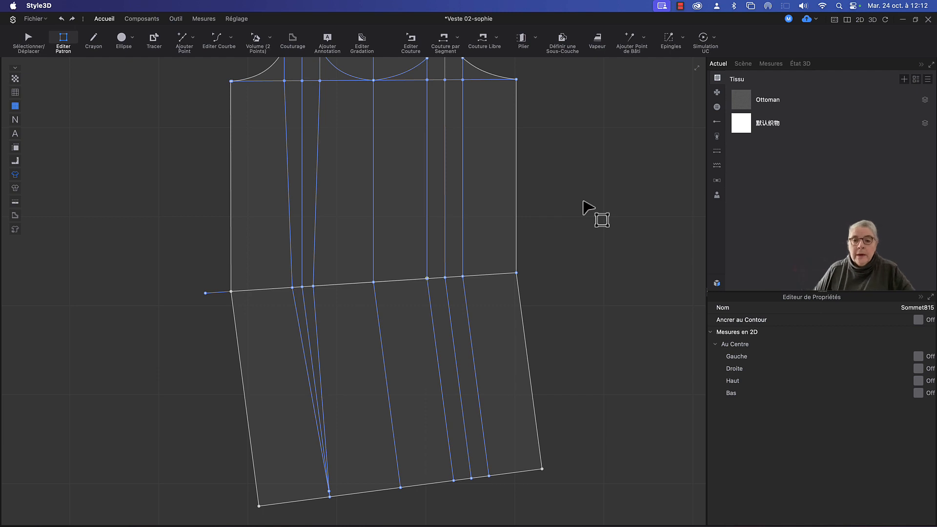
scroll(586, 220, up, 2)
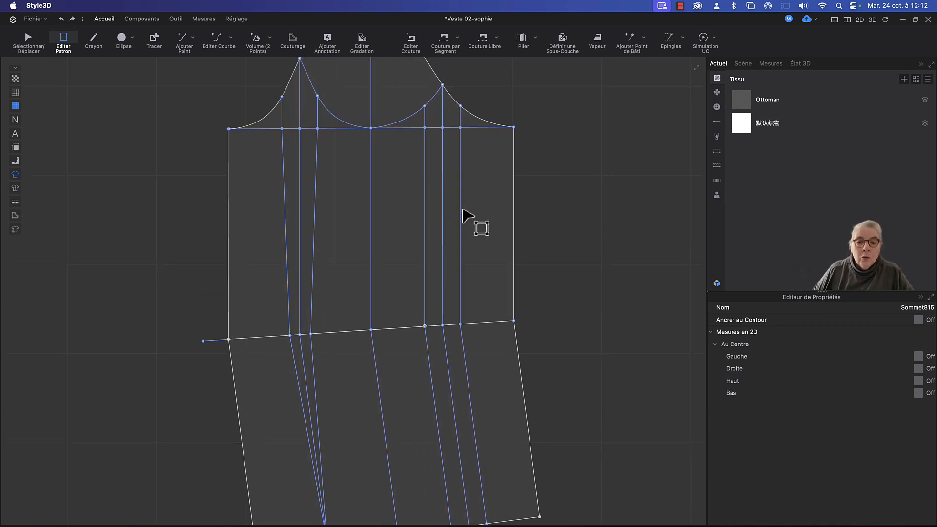
click(461, 210)
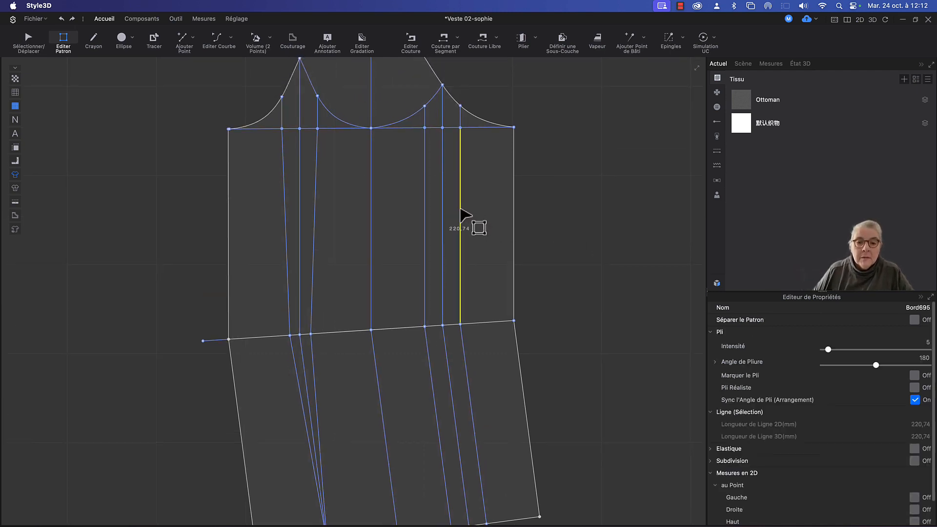
shift+click(467, 363)
right_click(467, 360)
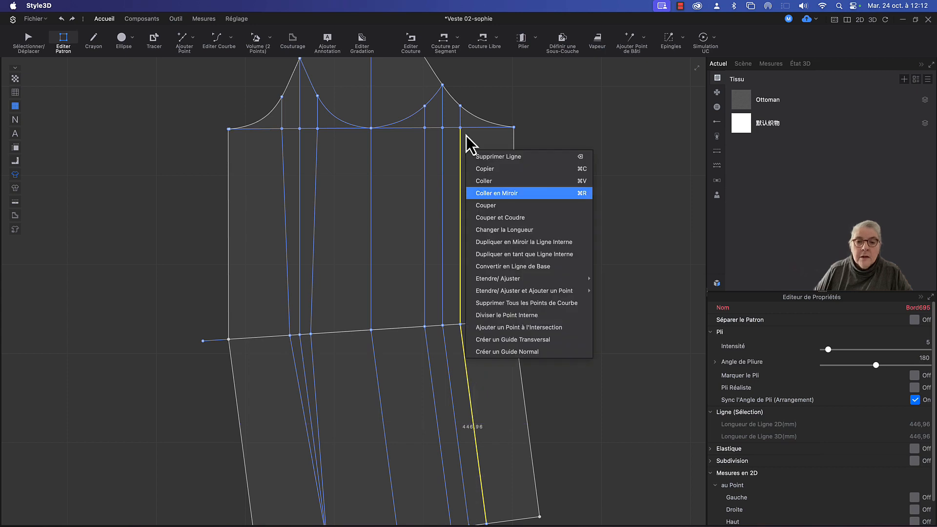
click(494, 216)
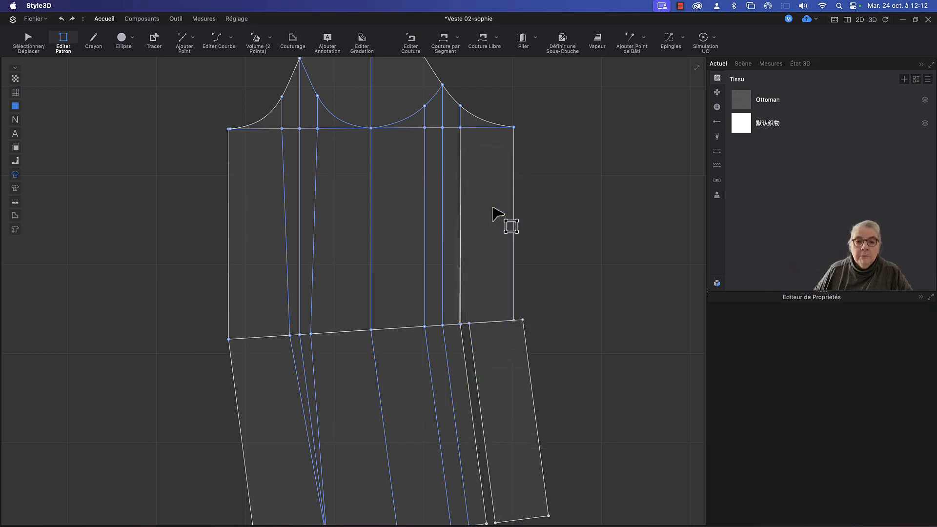
Cut the remaining short segment of the rightmost line between the bicep line and the sleeve cap.
click(461, 120)
right_click(461, 119)
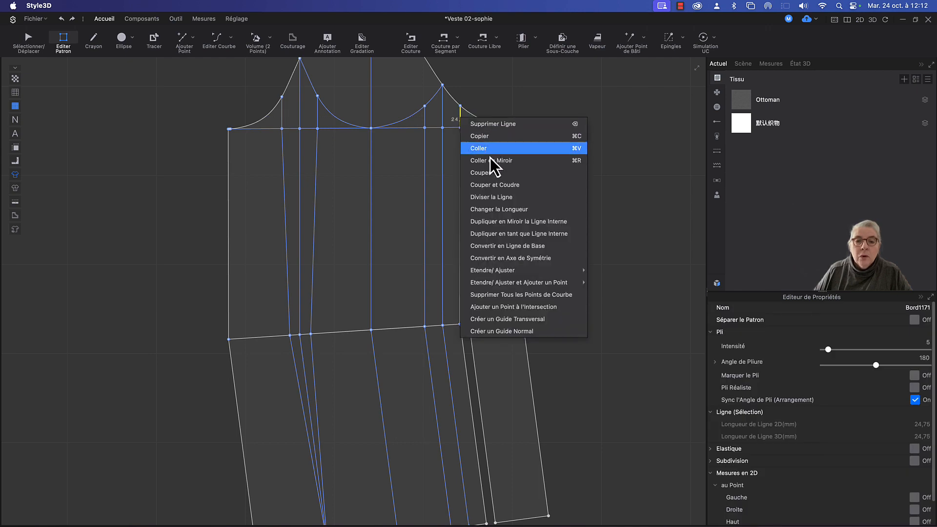
click(494, 172)
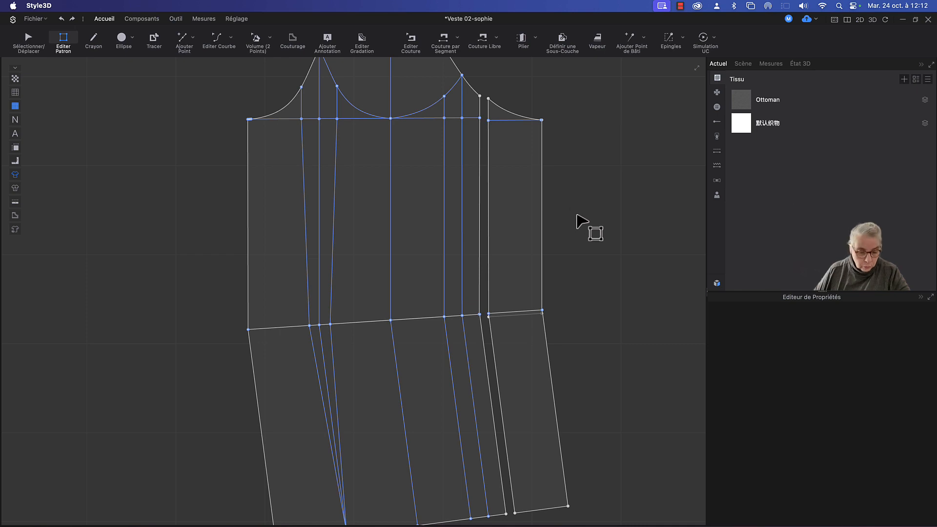
Move the upper and lower cut-off strips to the right, clear of the sleeve and of each other.
key(a)
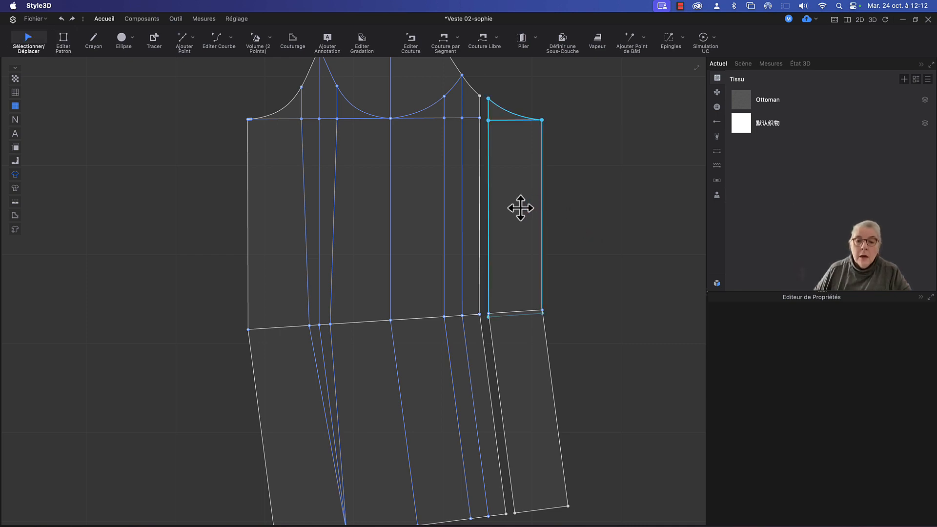
drag(518, 207, 538, 185)
drag(541, 396, 560, 406)
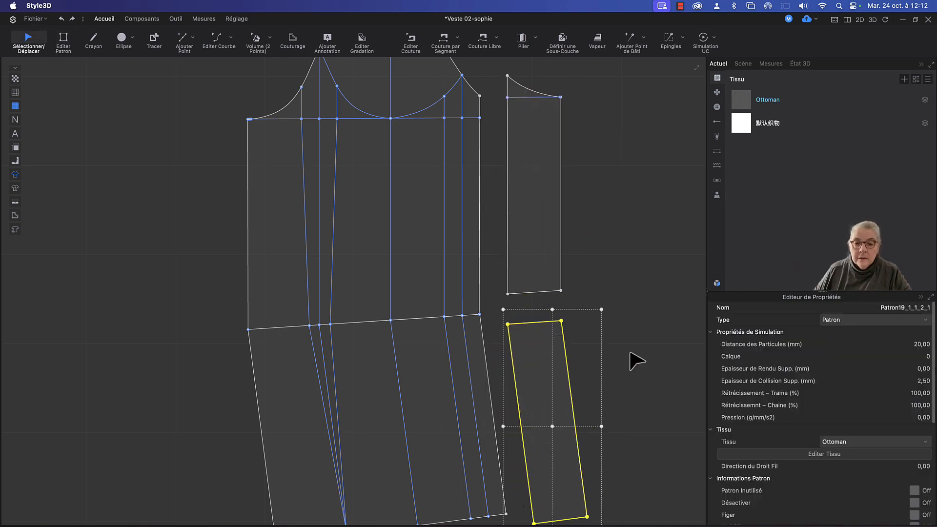
click(624, 357)
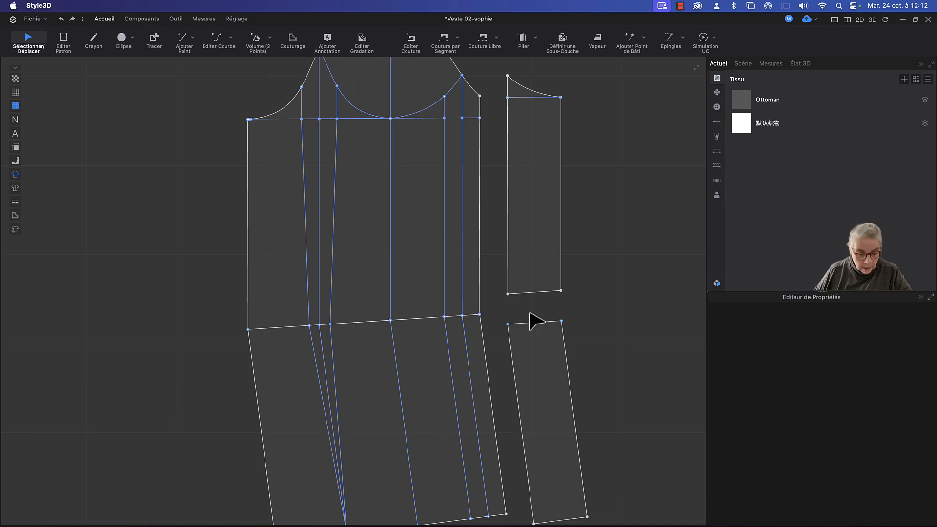
Delete the internal guide segment overlapping the lower strip's top outline edge.
key(z)
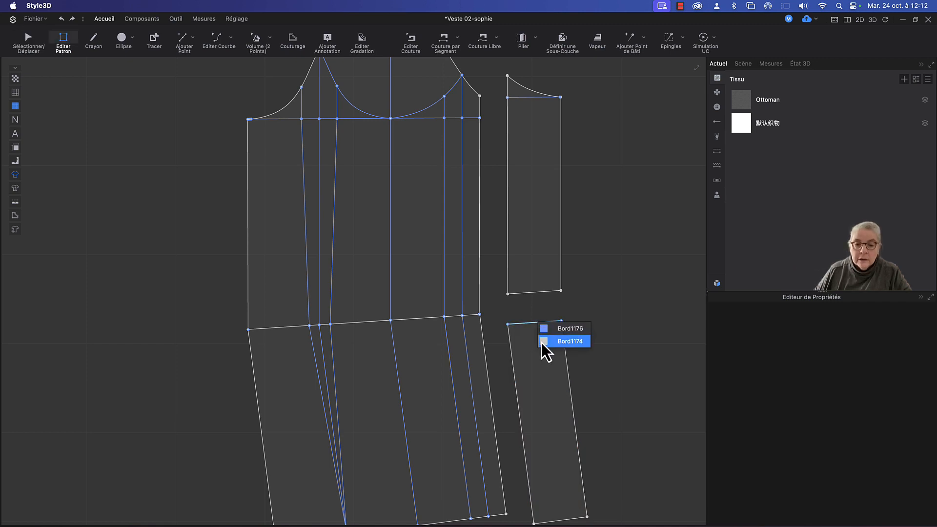
click(546, 330)
click(546, 371)
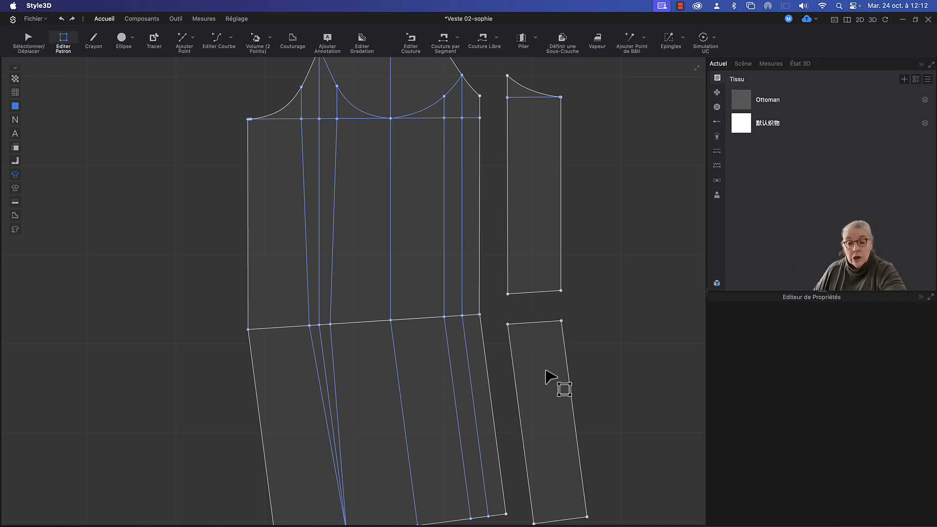
Merge the upper and lower strips into one piece along their facing slanted edges.
click(535, 325)
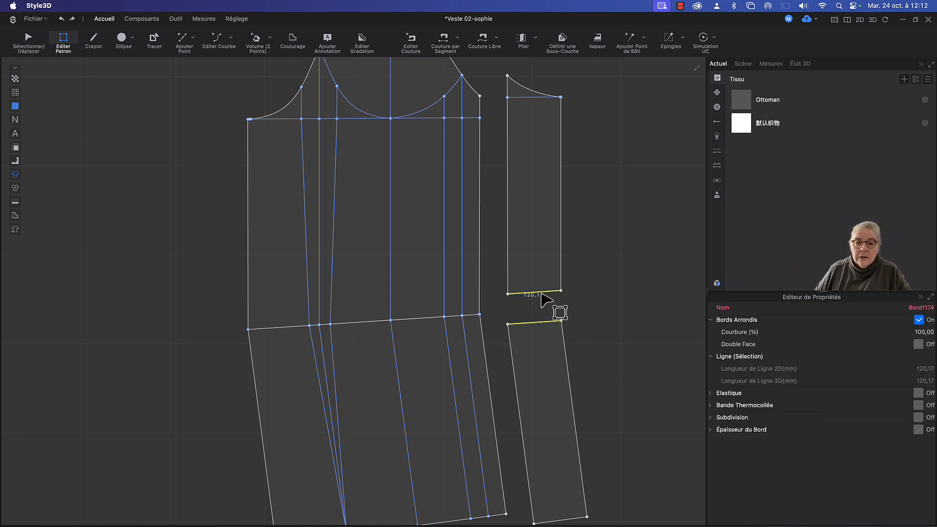
right_click(541, 295)
click(561, 326)
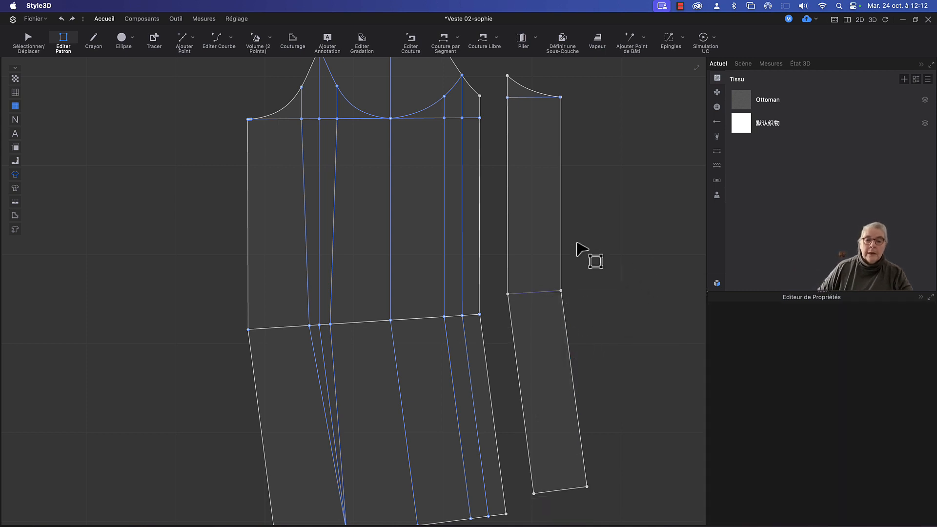
Move the merged strip farther to the right, leaving a wide gap beside the main sleeve.
key(a)
click(540, 226)
key(ctrl+c)
key(ctrl+v)
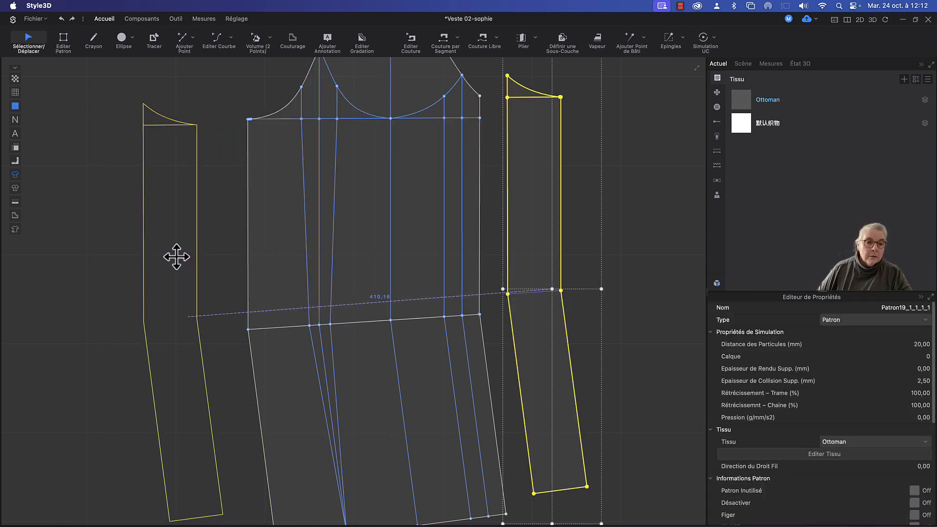
click(573, 310)
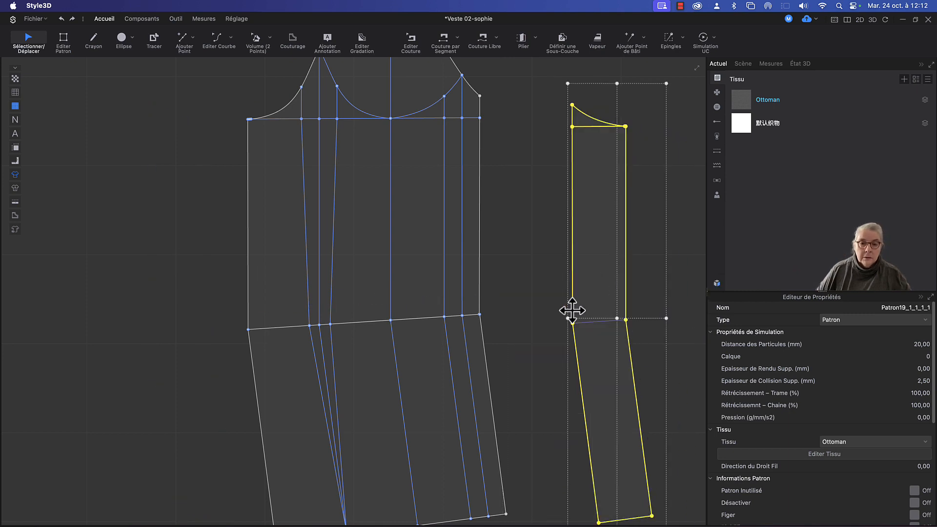
middle_drag(545, 319, 496, 318)
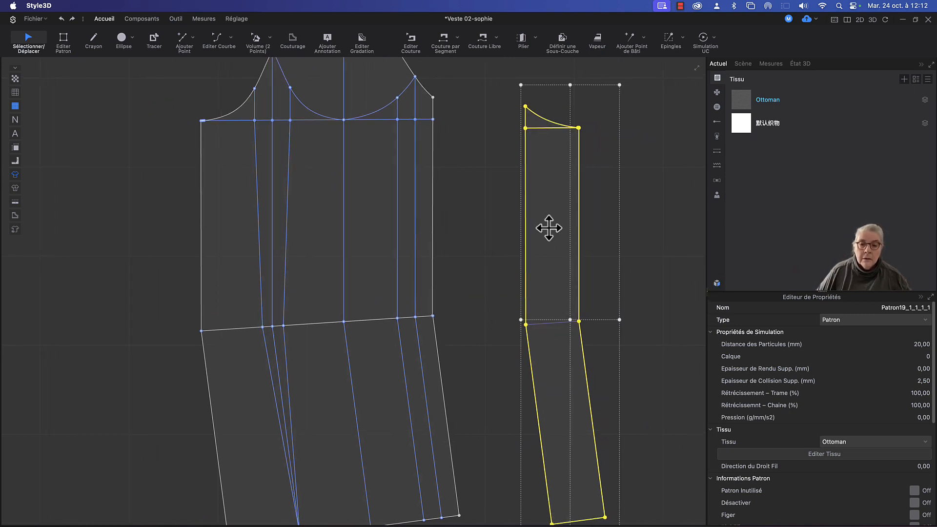
drag(560, 227, 570, 225)
middle_drag(506, 274, 469, 253)
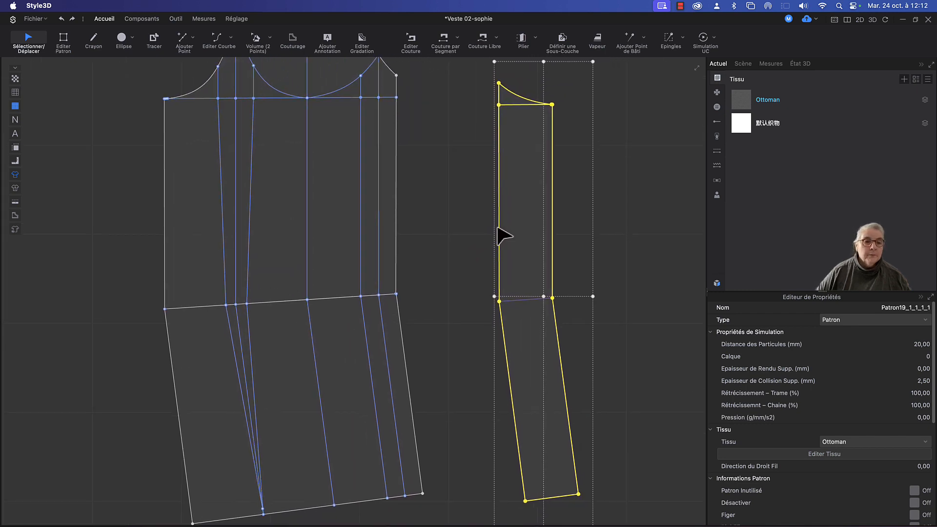
Cut the upper sleeve piece along the leftmost internal line, from the sleeve cap down to the guide line.
middle_drag(170, 213, 250, 233)
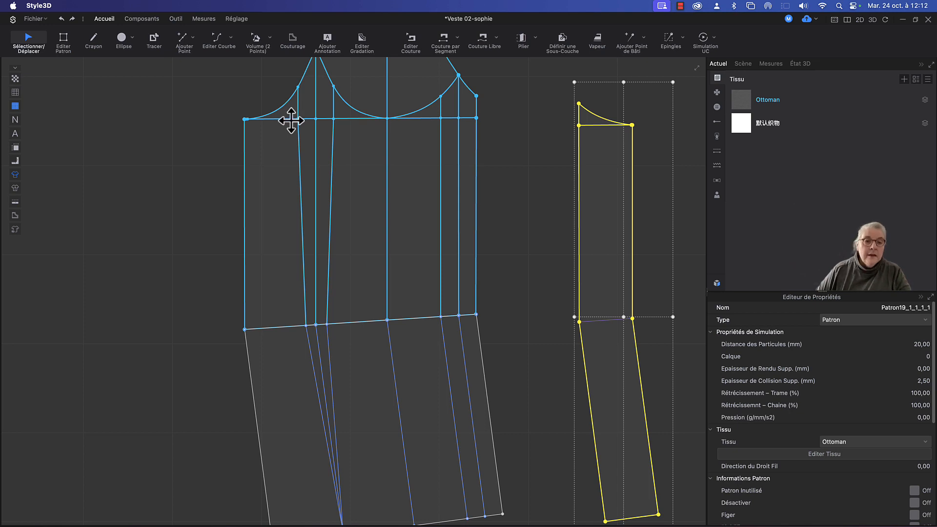
click(298, 107)
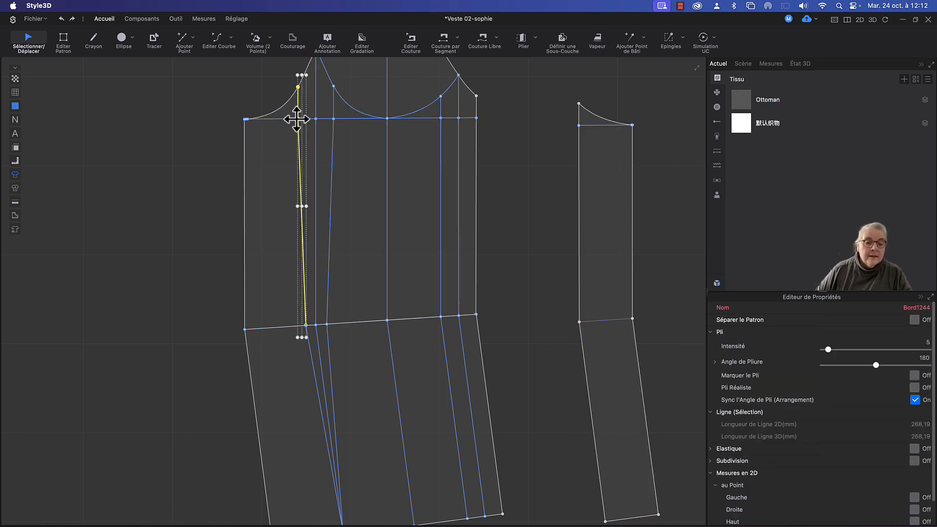
shift+click(310, 355)
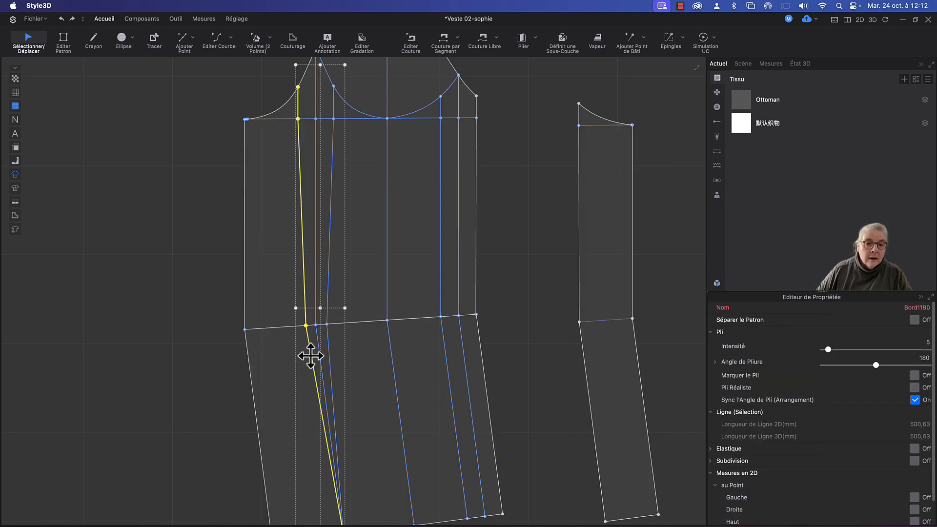
right_click(310, 356)
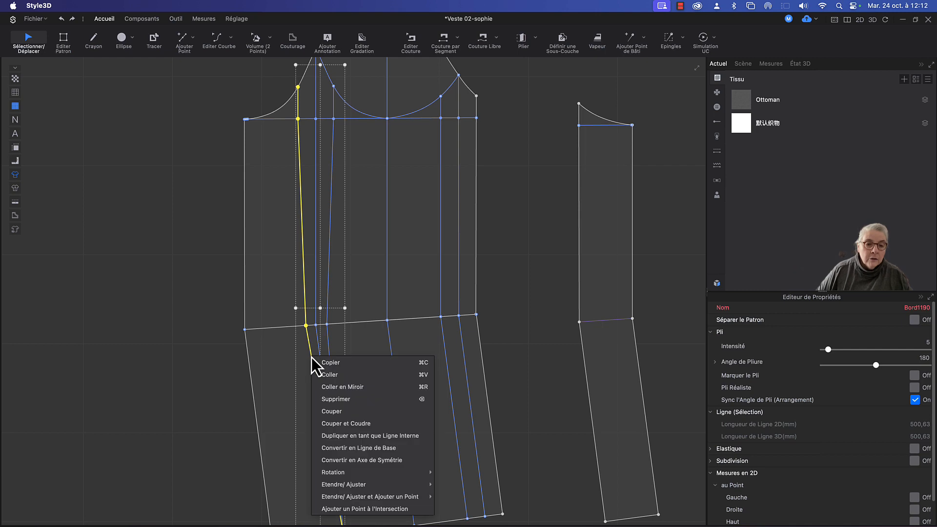
click(344, 411)
click(182, 362)
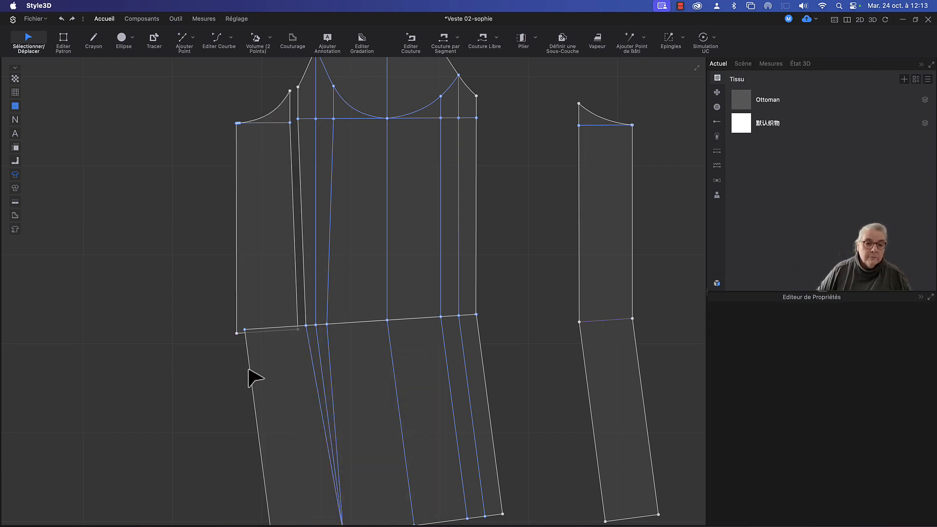
Try to cut the lower sleeve piece along the leftmost tapered internal line.
click(308, 355)
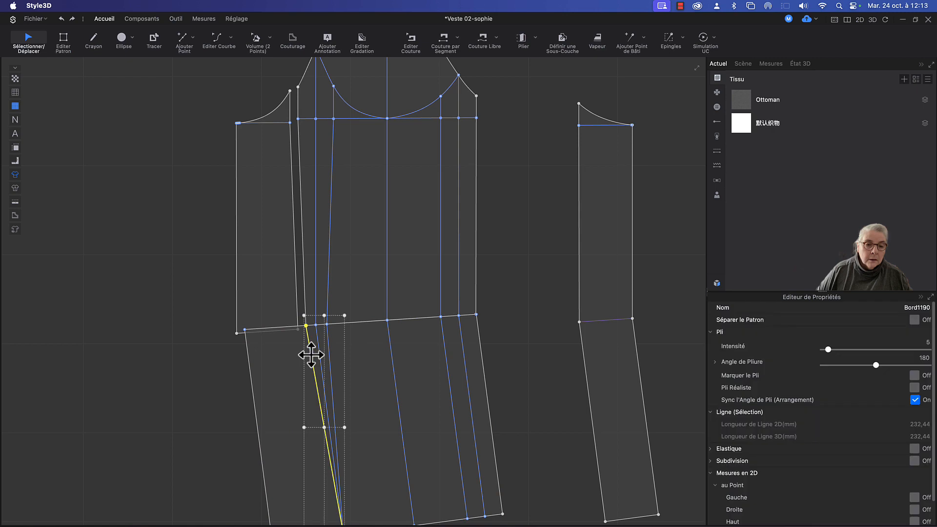
right_click(310, 355)
click(336, 411)
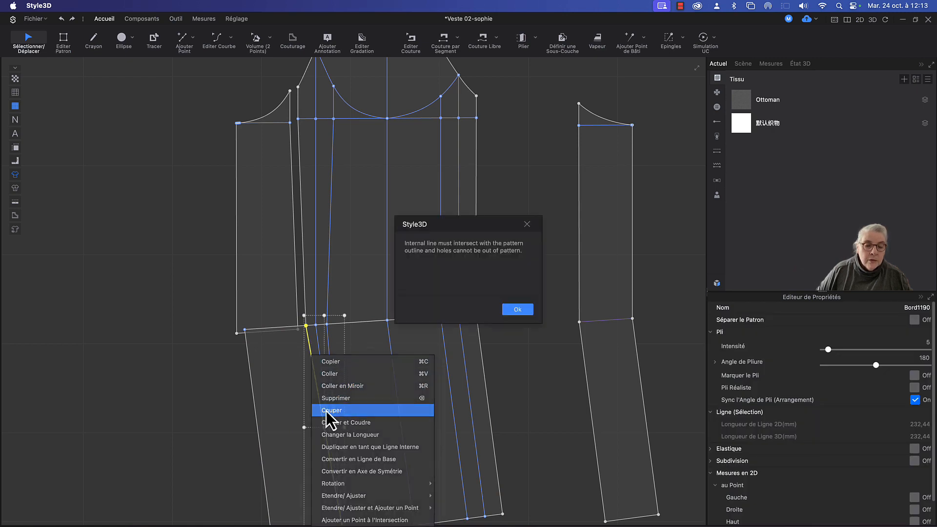
click(526, 310)
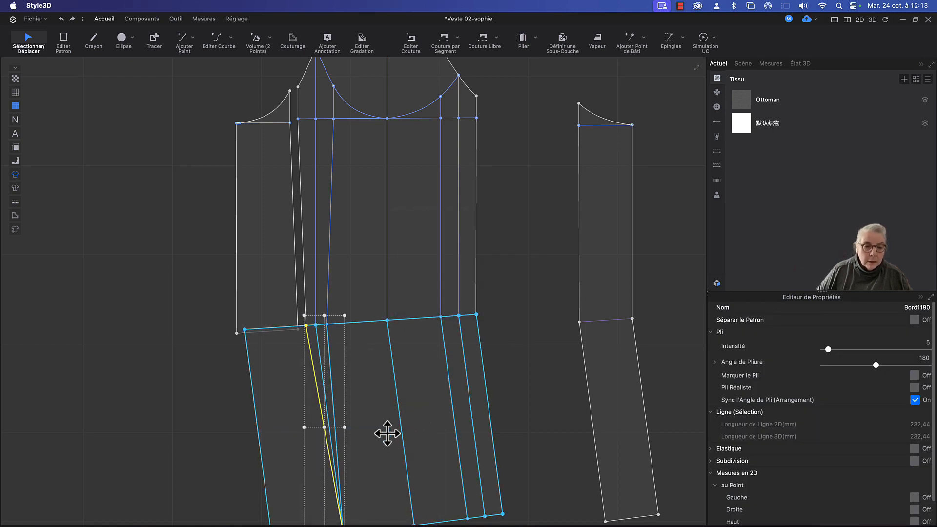
Move the lower end point of the leftmost tapered line onto the hem point where the neighbouring internal lines meet.
middle_drag(388, 433, 393, 339)
click(364, 472)
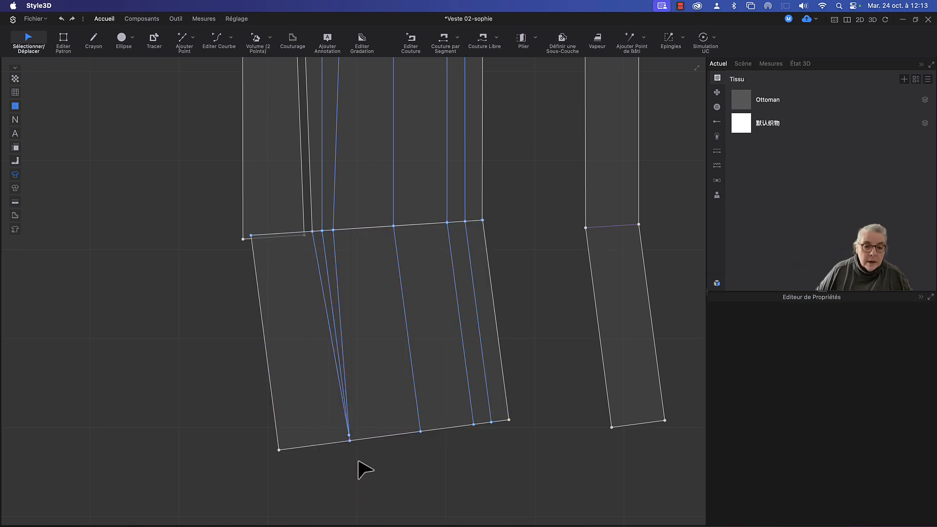
scroll(365, 471, down, 1)
scroll(366, 470, up, 5)
scroll(366, 470, up, 4)
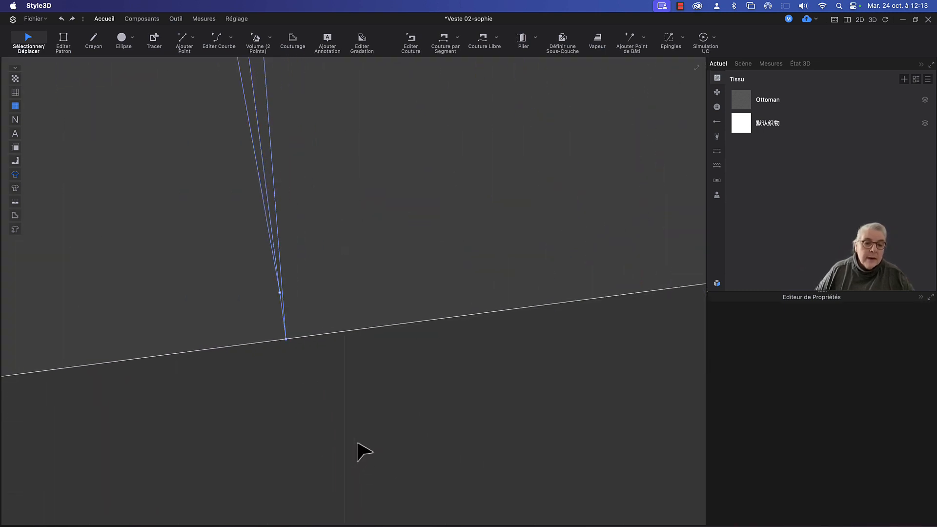
key(z)
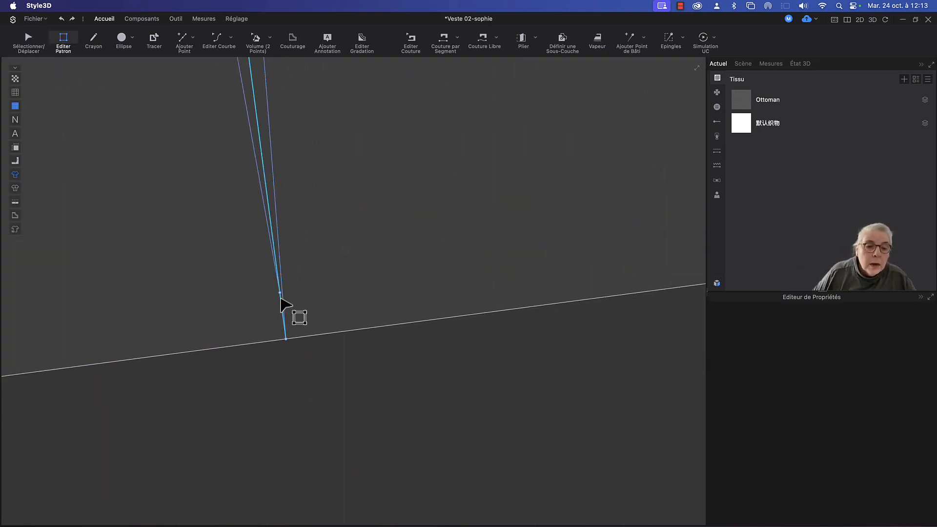
drag(280, 293, 286, 340)
scroll(314, 398, down, 5)
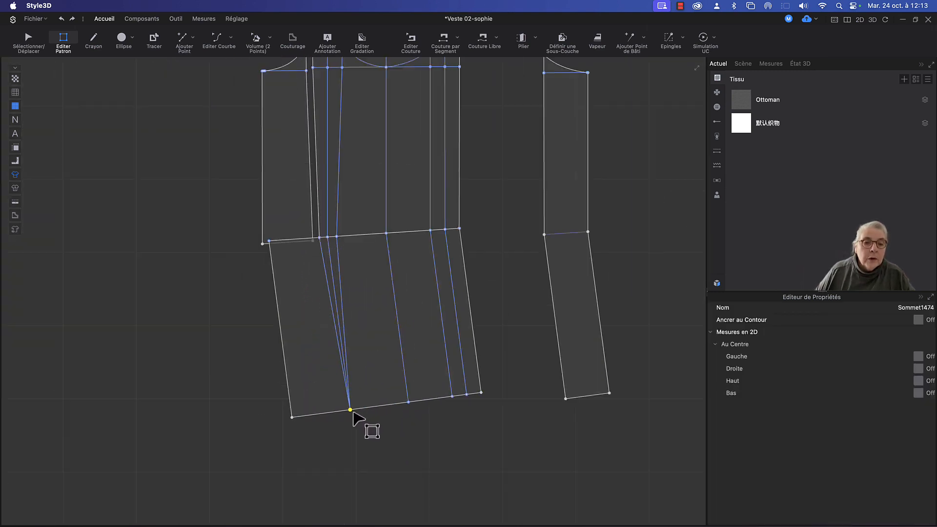
Try to cut the lower sleeve piece along the leftmost tapered line and move the side strip away.
click(325, 273)
right_click(326, 275)
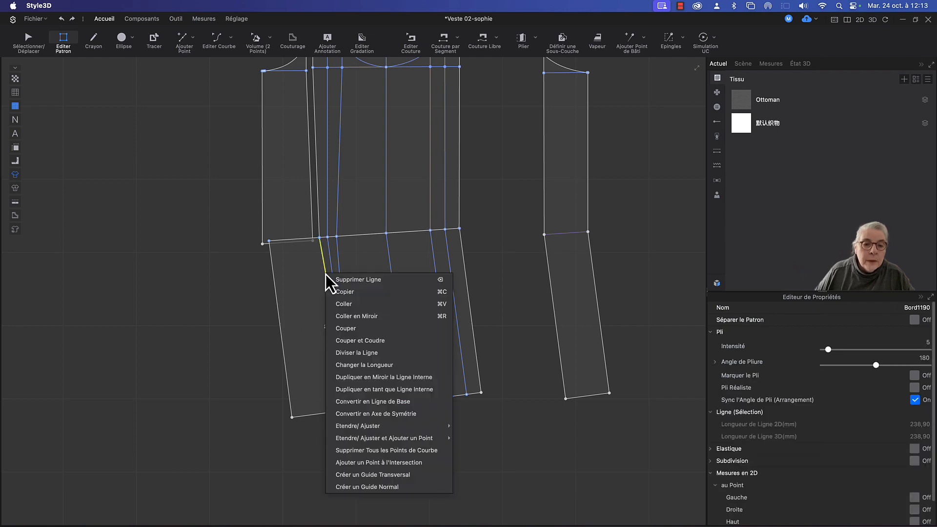
click(339, 329)
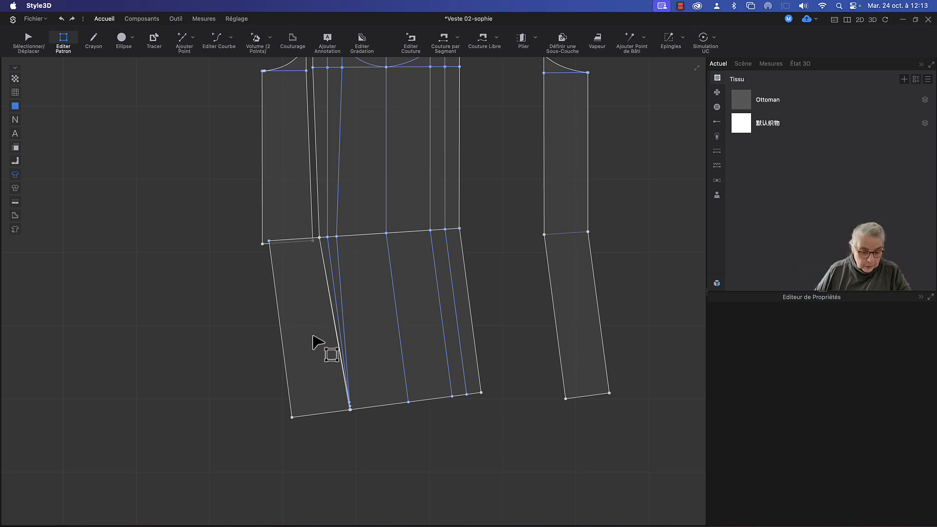
key(q)
drag(312, 332, 290, 345)
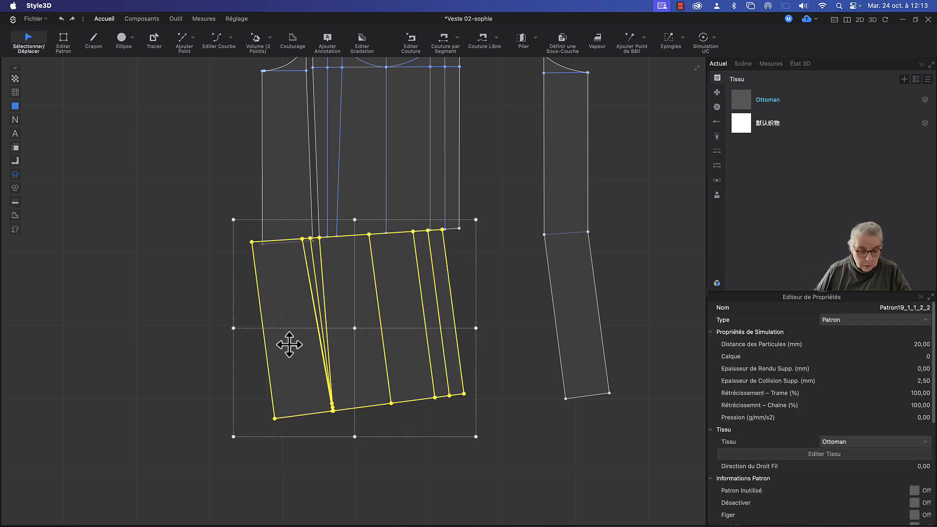
key(super+z)
click(230, 367)
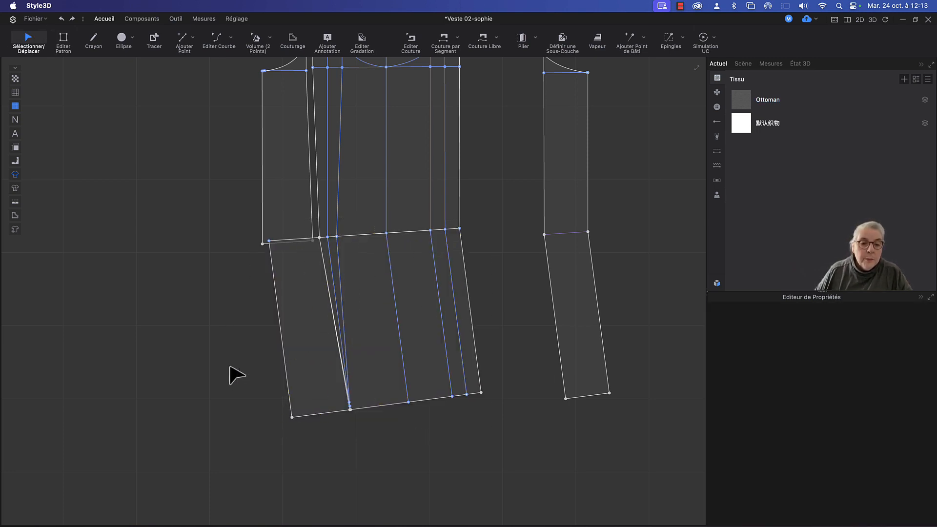
Undo the cut along the leftmost tapered line of the lower sleeve piece.
click(300, 296)
scroll(300, 296, down, 3)
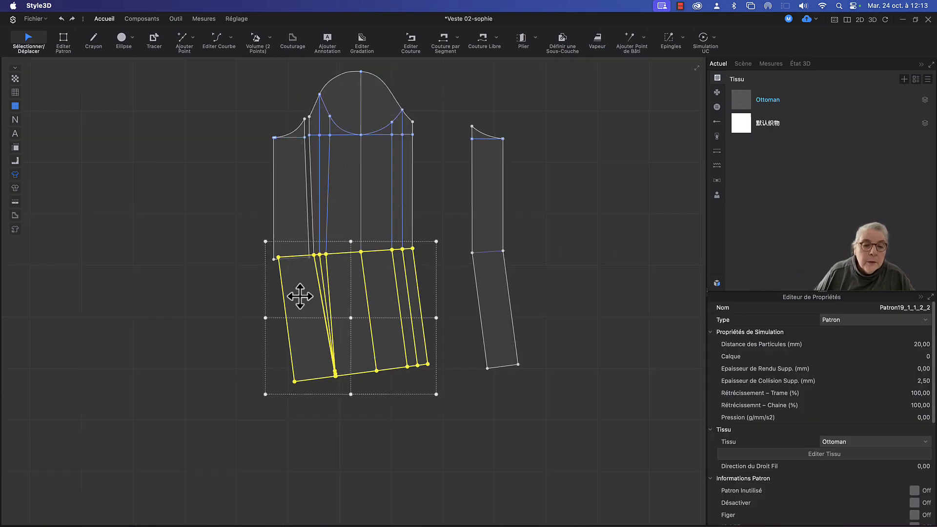
scroll(299, 295, up, 6)
click(209, 279)
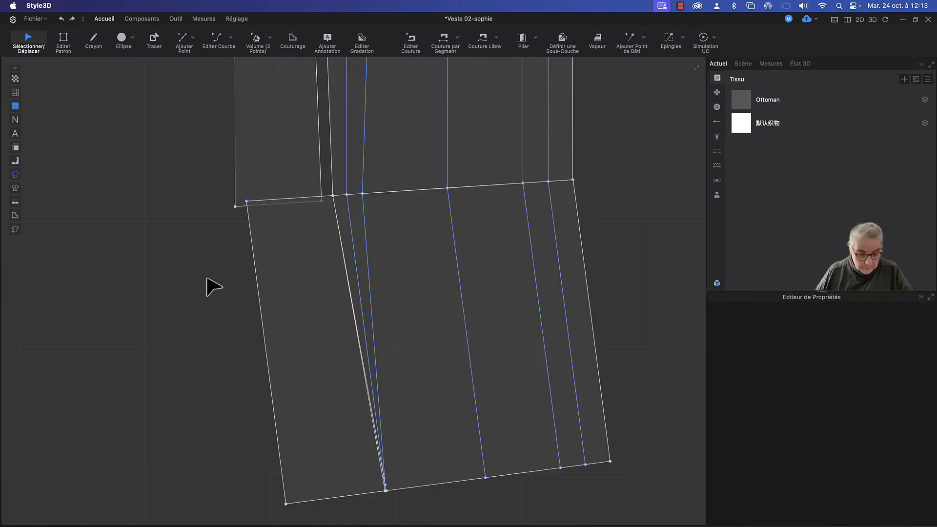
key(super+z)
key(super+z)
key(super+z)
key(super+z)
key(super+z)
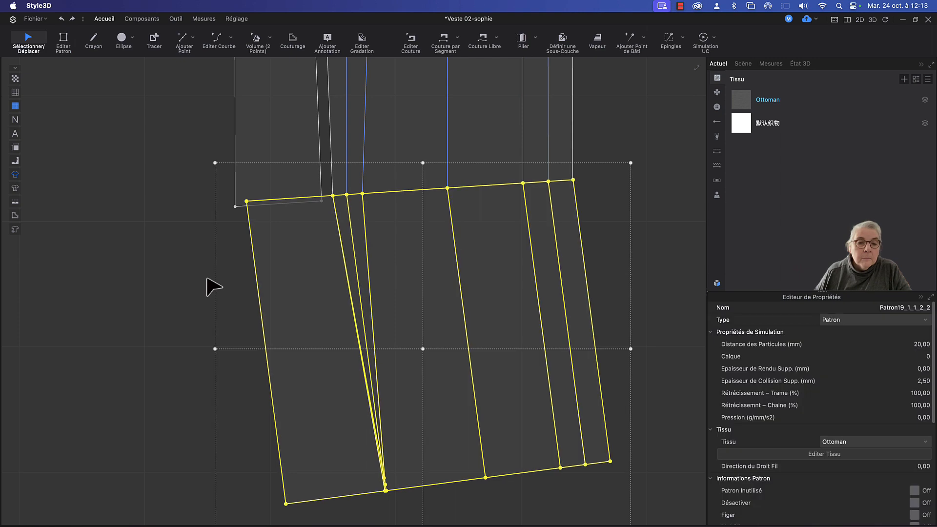
click(211, 287)
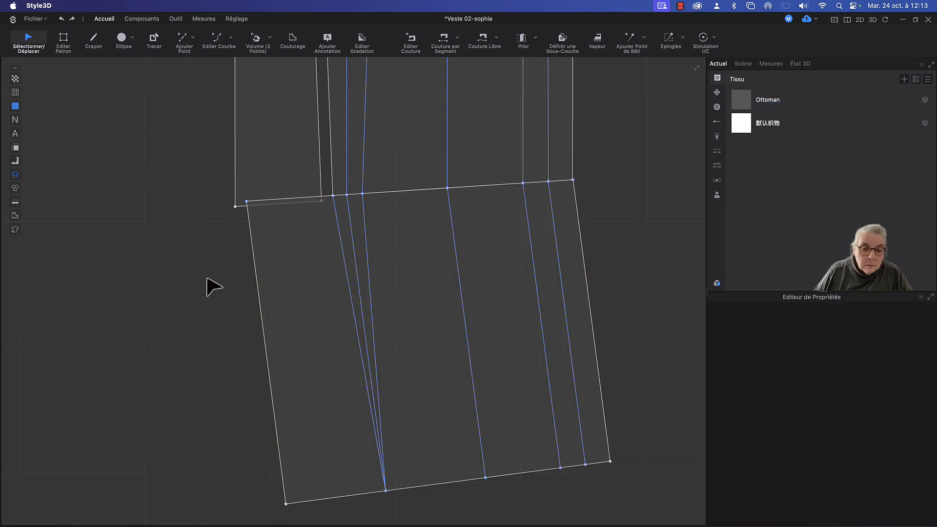
Try again to cut the lower sleeve piece along the leftmost tapered line from the guide line to the hem.
drag(339, 233, 298, 389)
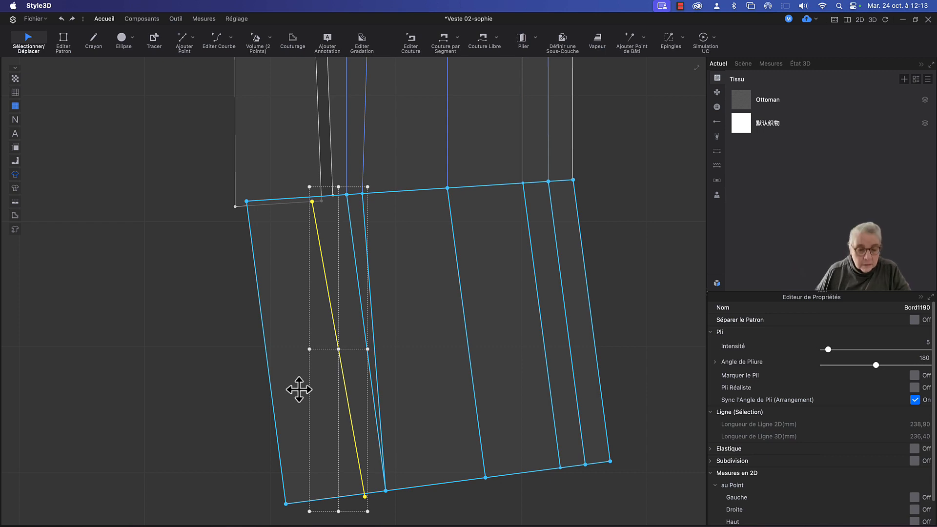
click(245, 352)
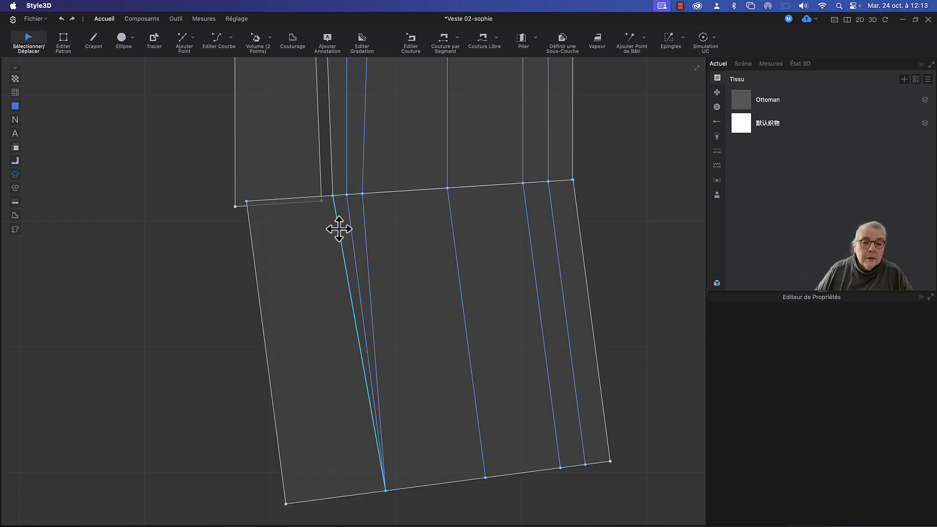
click(339, 229)
right_click(338, 230)
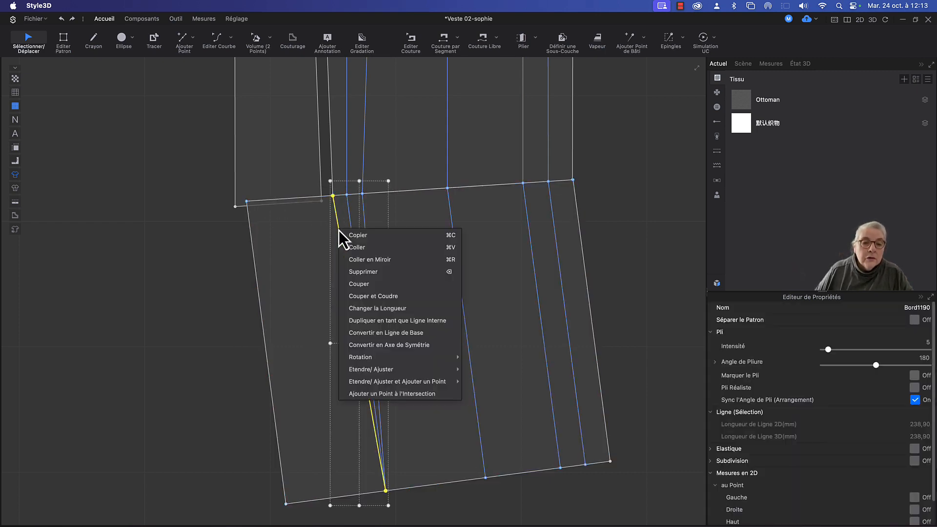
click(362, 283)
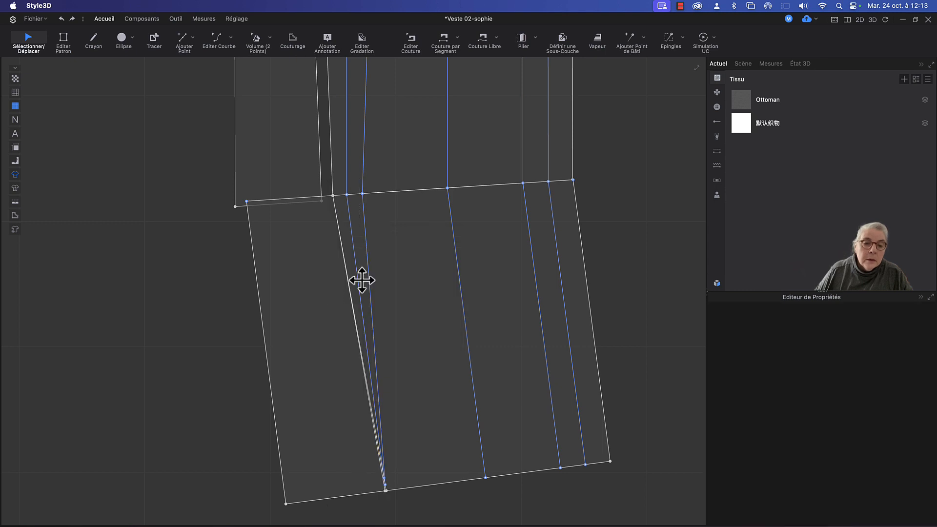
click(322, 355)
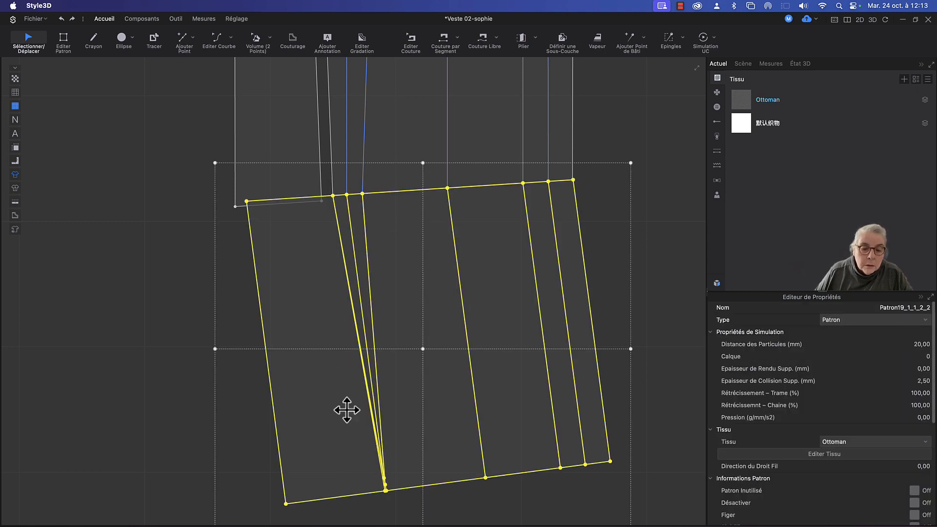
click(147, 308)
Examine the attempted cut on the lower sleeve piece closely, following it from the guide line towards the hem.
scroll(346, 397, down, 5)
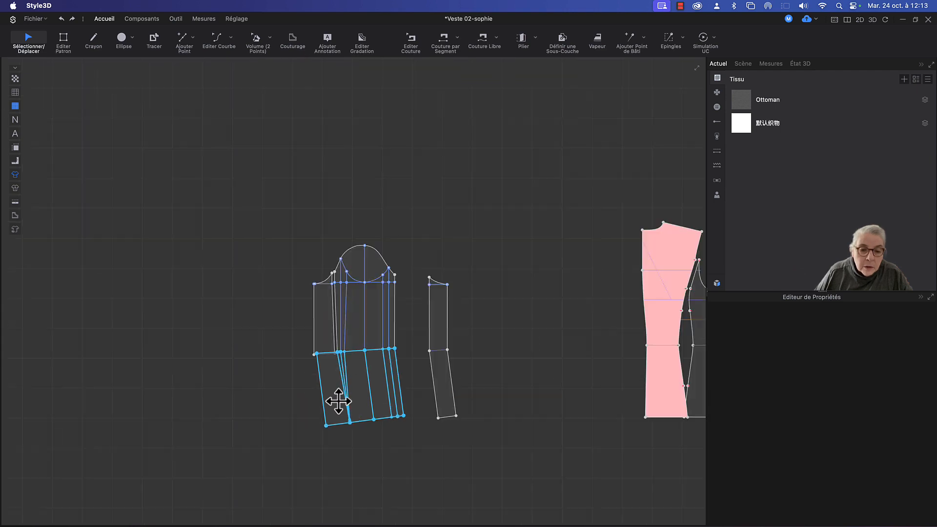
scroll(338, 402, up, 5)
scroll(338, 401, up, 5)
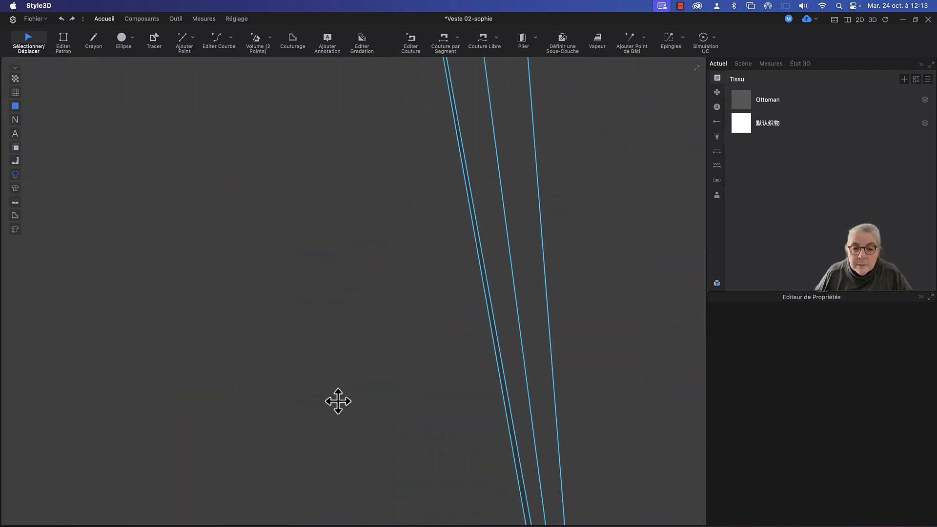
middle_drag(423, 426, 395, 511)
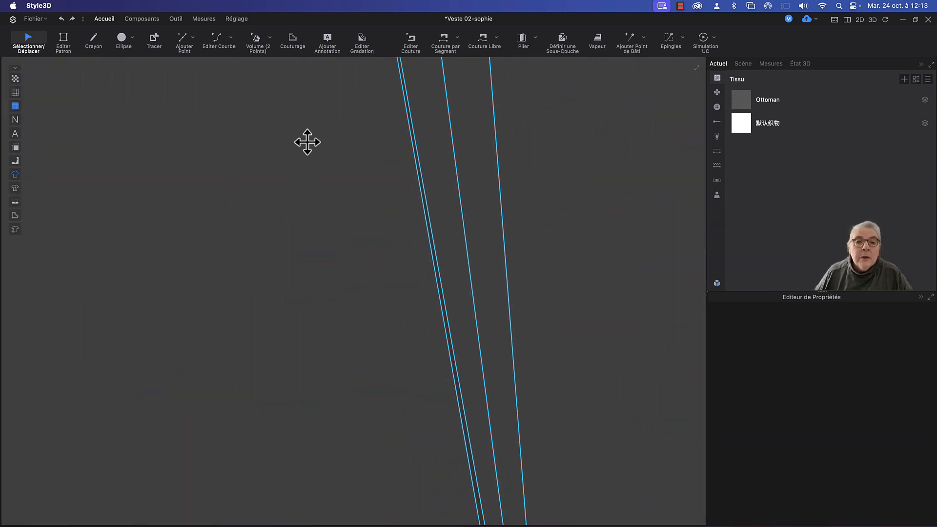
middle_drag(307, 142, 386, 508)
middle_drag(383, 130, 452, 454)
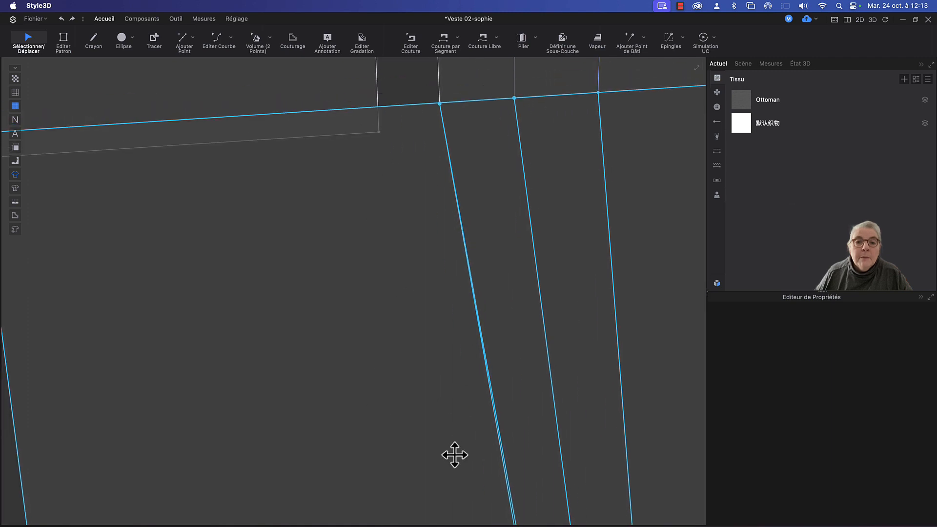
middle_drag(425, 316, 370, 186)
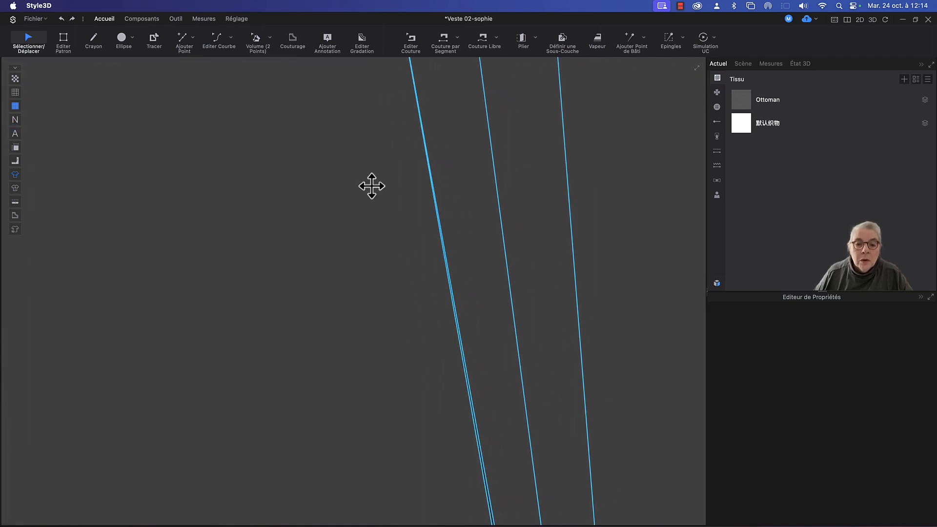
click(400, 353)
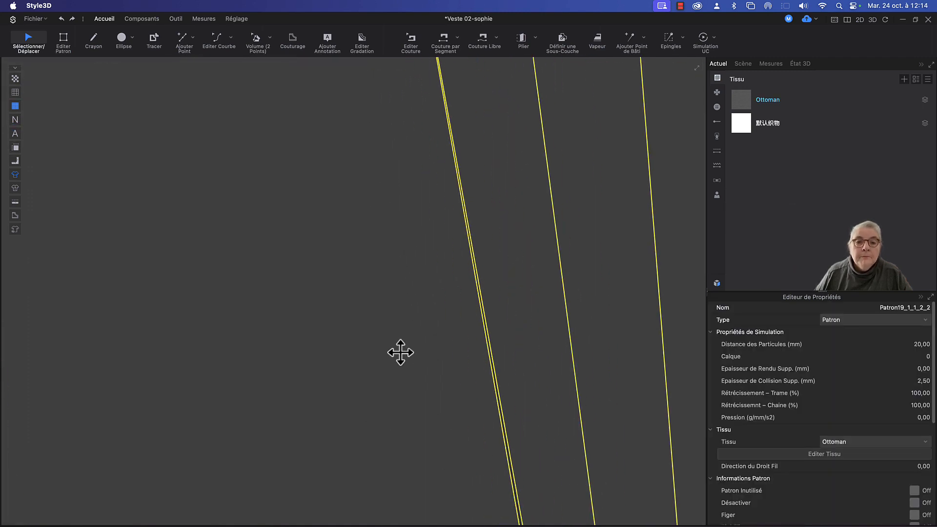
scroll(400, 353, down, 5)
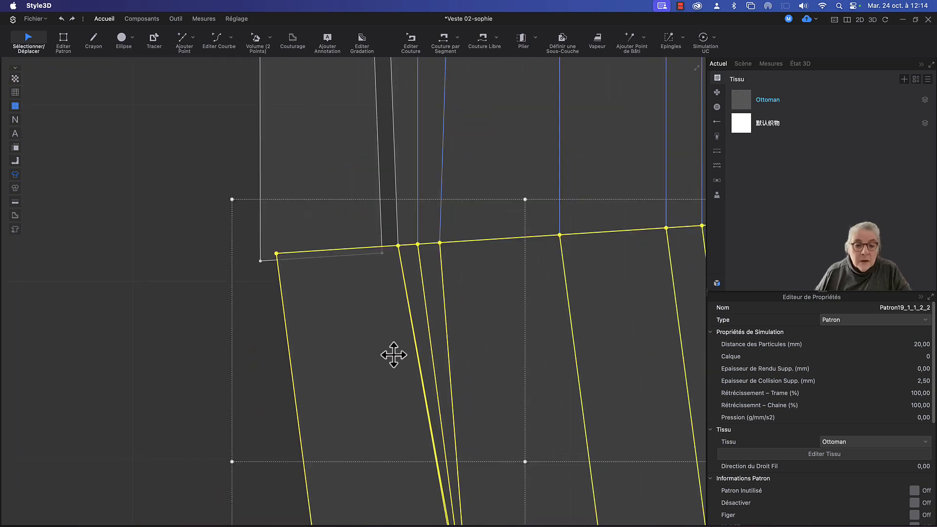
key(Escape)
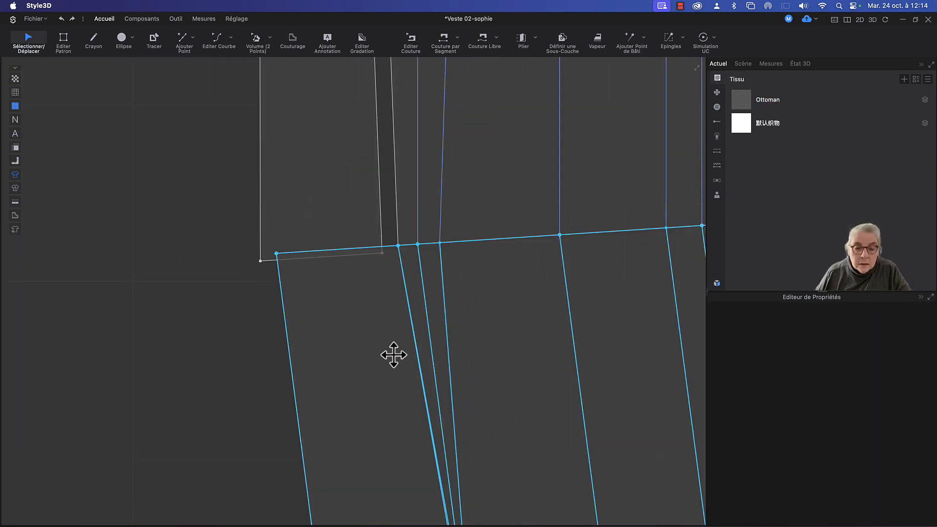
Extend the leftmost tapered internal line of the lower sleeve piece to the contour.
click(394, 354)
right_click(414, 337)
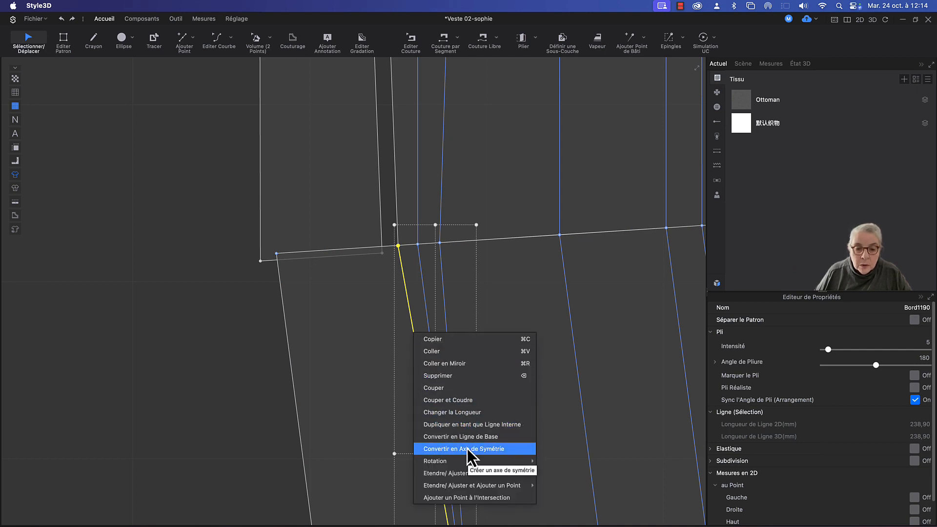
mouse_move(450, 475)
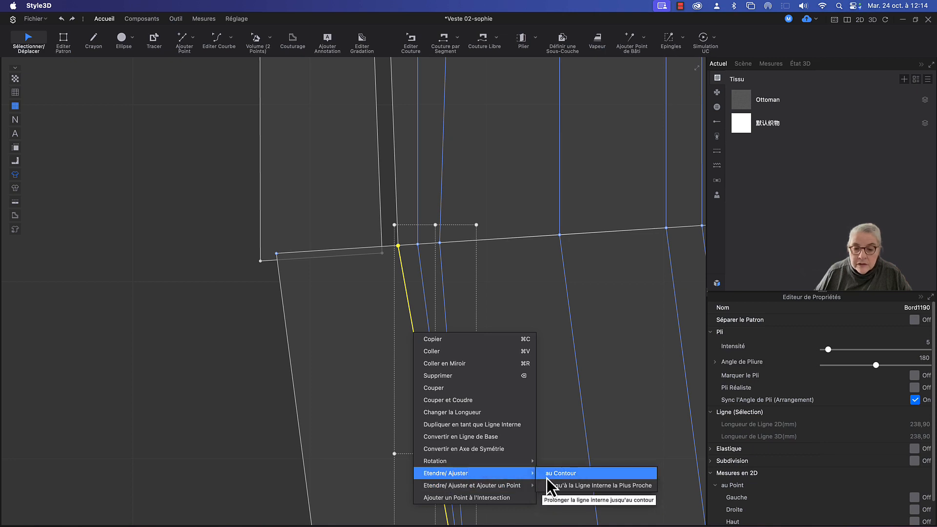
click(548, 475)
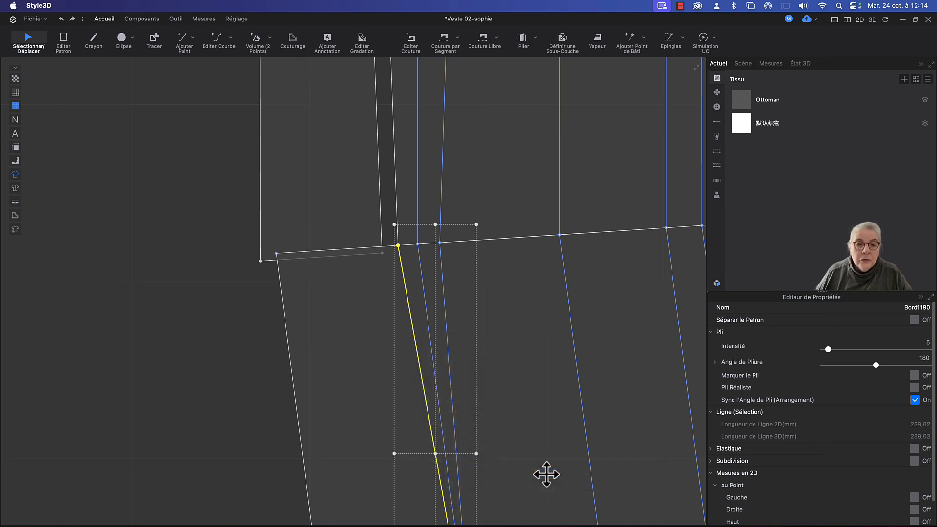
click(245, 381)
scroll(339, 220, down, 5)
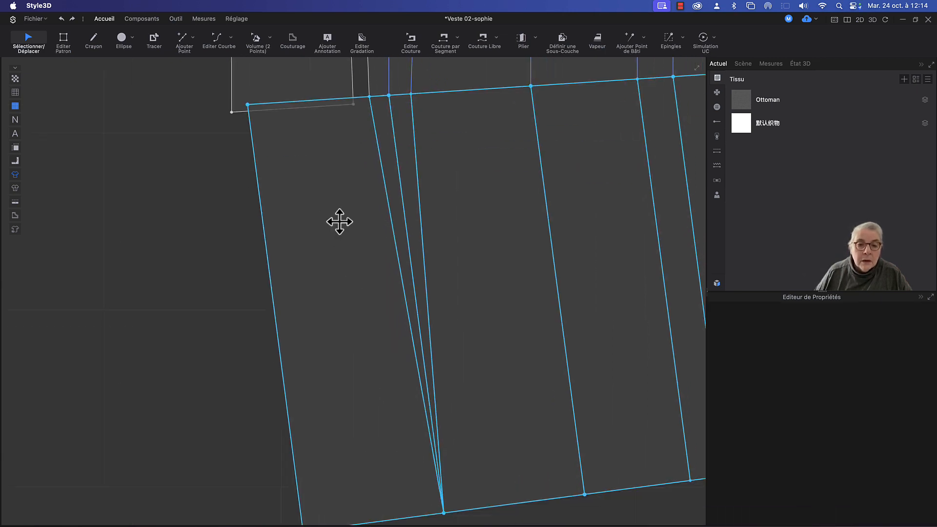
Cut the lower sleeve piece along the extended leftmost tapered line.
click(371, 154)
right_click(373, 157)
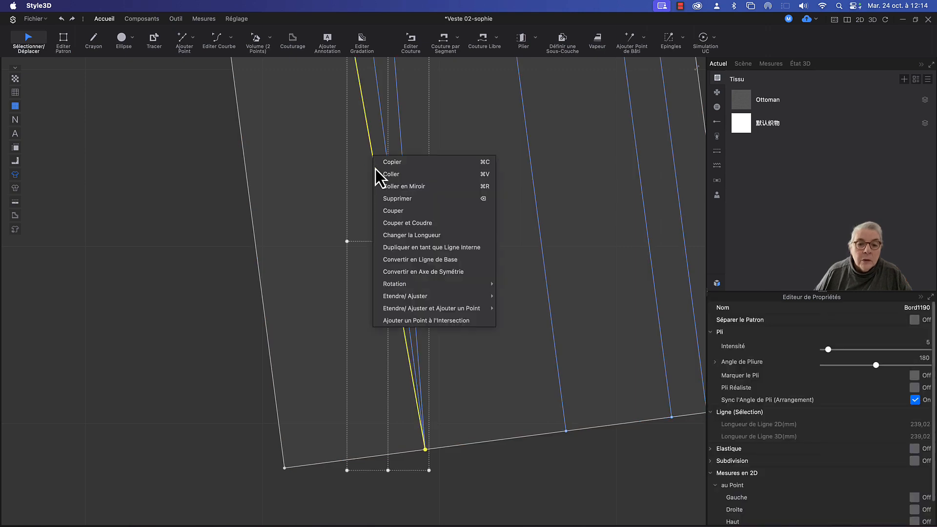
click(405, 211)
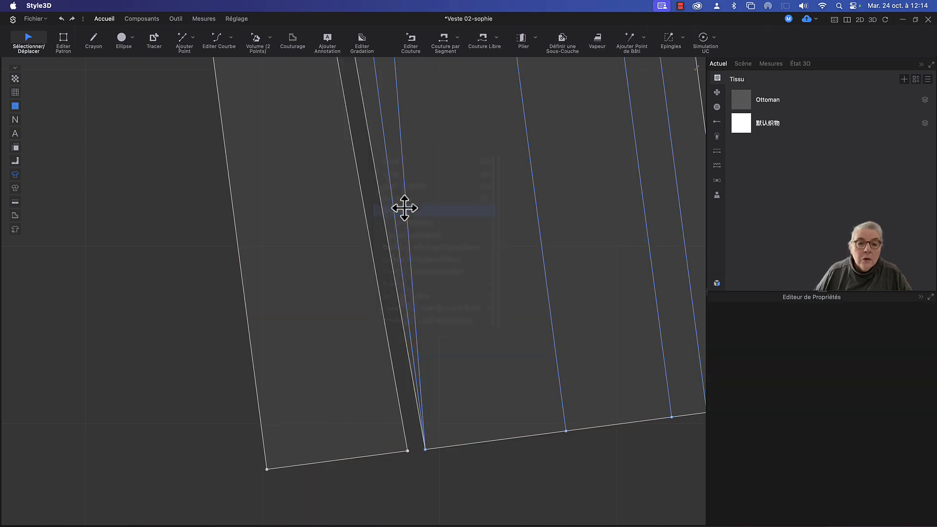
Move the detached lower strip downward, leaving a gap below the upper side strip.
scroll(249, 383, down, 3)
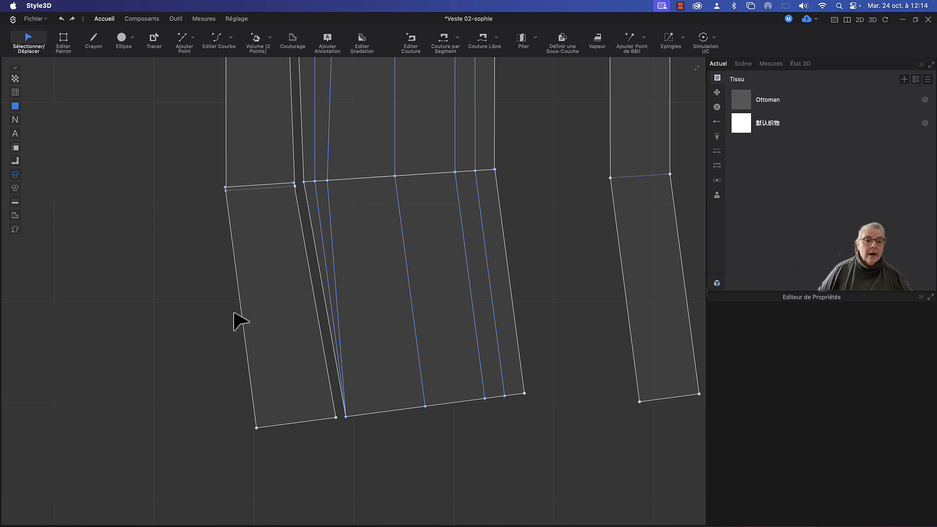
middle_drag(223, 282, 254, 354)
drag(287, 280, 274, 349)
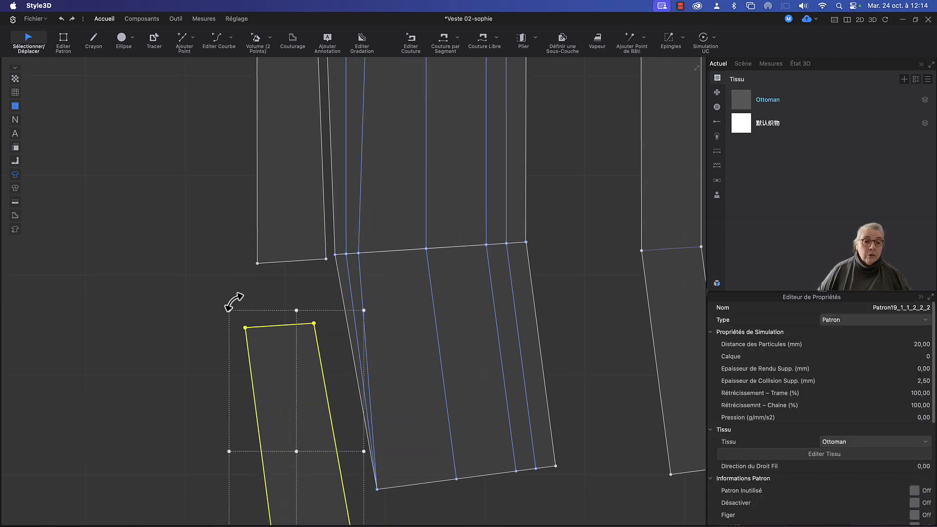
click(215, 290)
Delete the leftover internal line lying over the top edge of the detached lower strip.
key(z)
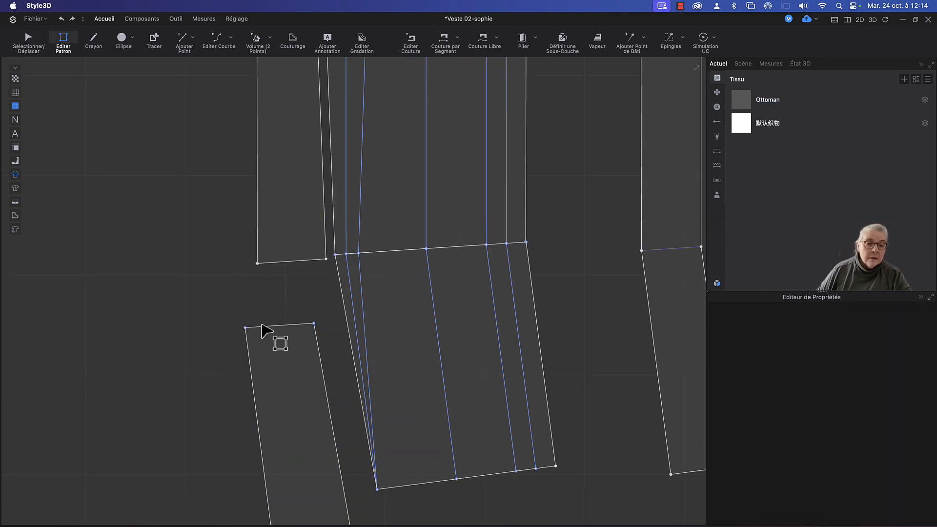
click(261, 329)
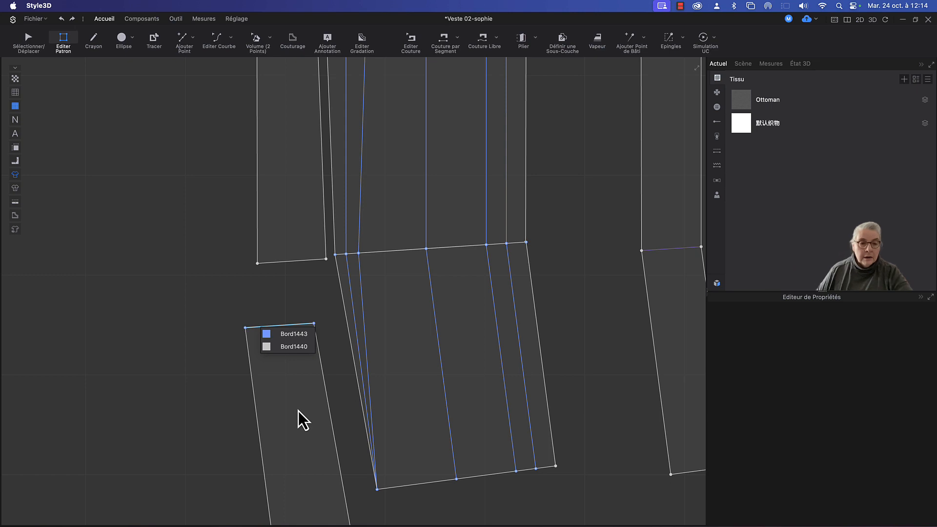
click(286, 332)
click(286, 389)
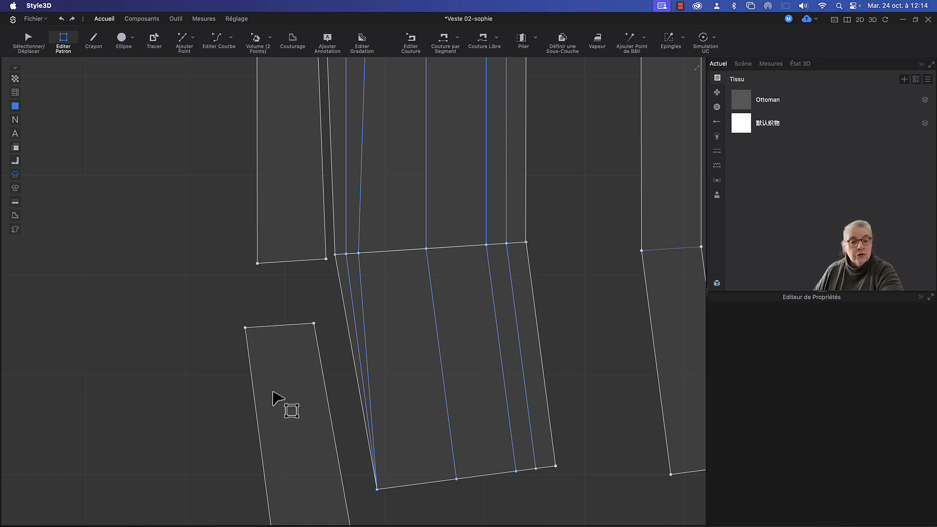
Merge the upper side strip's lower edge with the top edge of the detached lower strip.
click(295, 262)
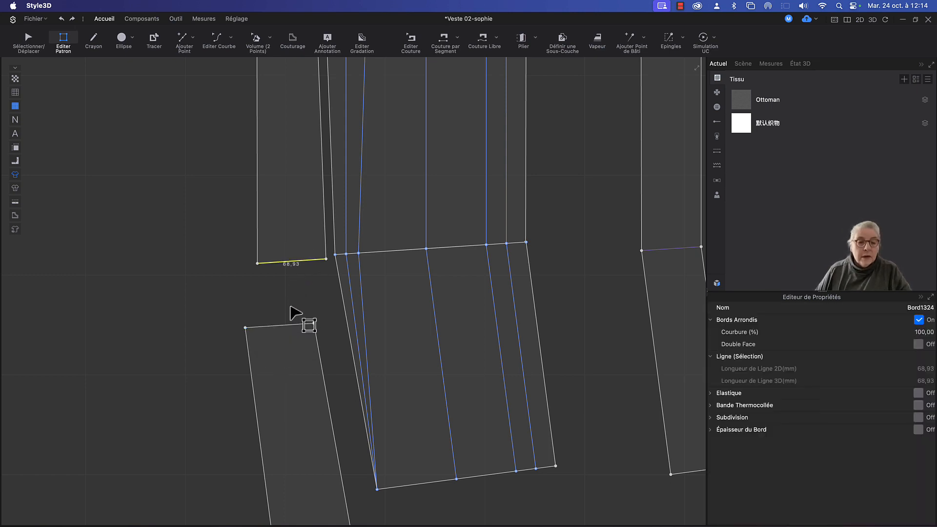
right_click(292, 327)
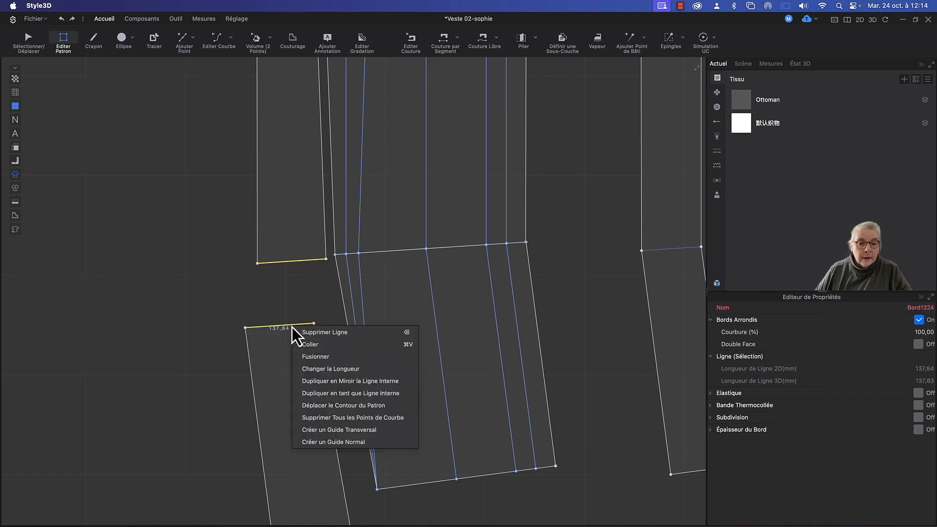
click(315, 359)
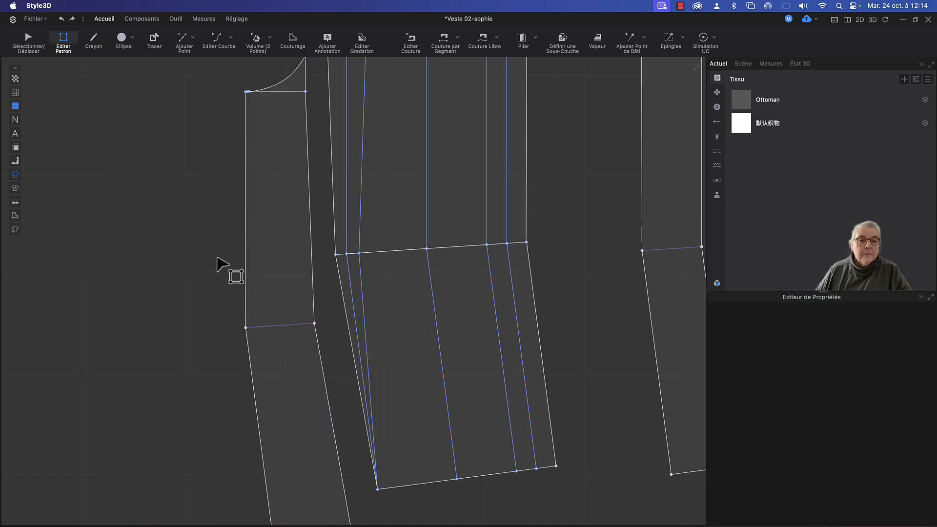
Move the merged side strip beside the opposite strip so their vertical edges meet at the underarm corner.
scroll(224, 203, down, 3)
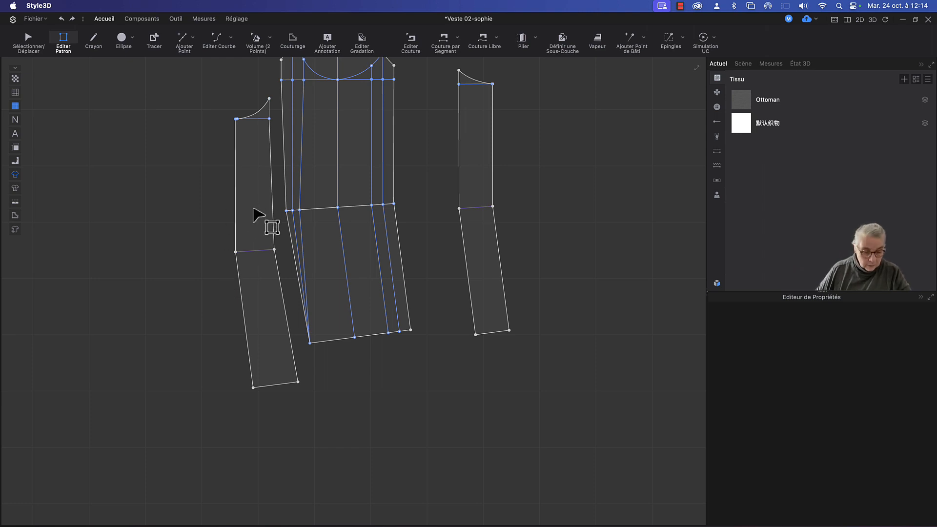
key(a)
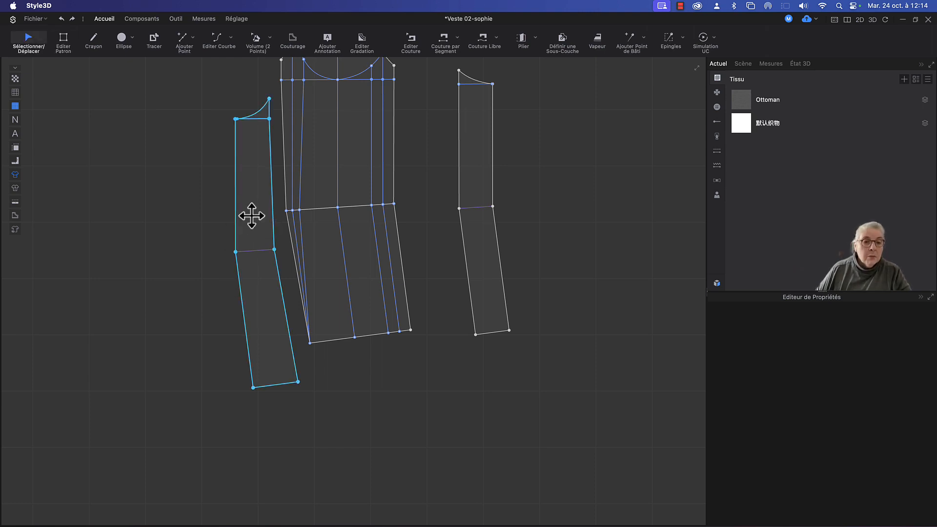
drag(251, 216, 512, 173)
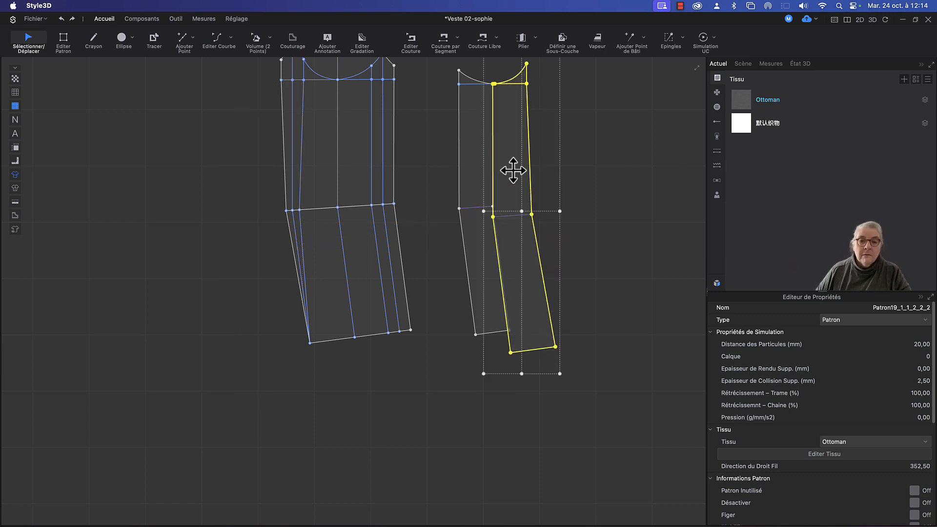
Shift the opposite strip slightly away from the merged strip, leaving a narrow gap between their vertical edges.
scroll(499, 130, down, 3)
scroll(497, 129, up, 3)
scroll(488, 213, up, 5)
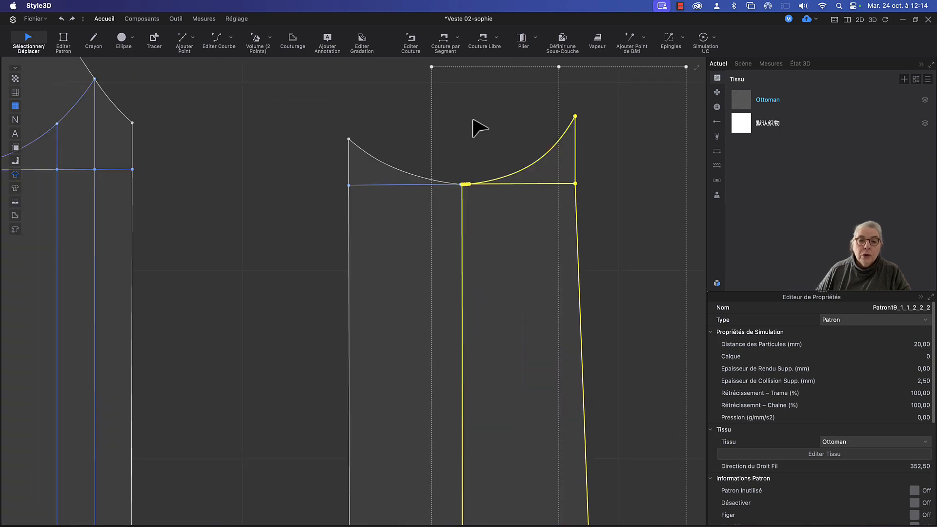
click(480, 129)
scroll(477, 186, up, 5)
click(337, 274)
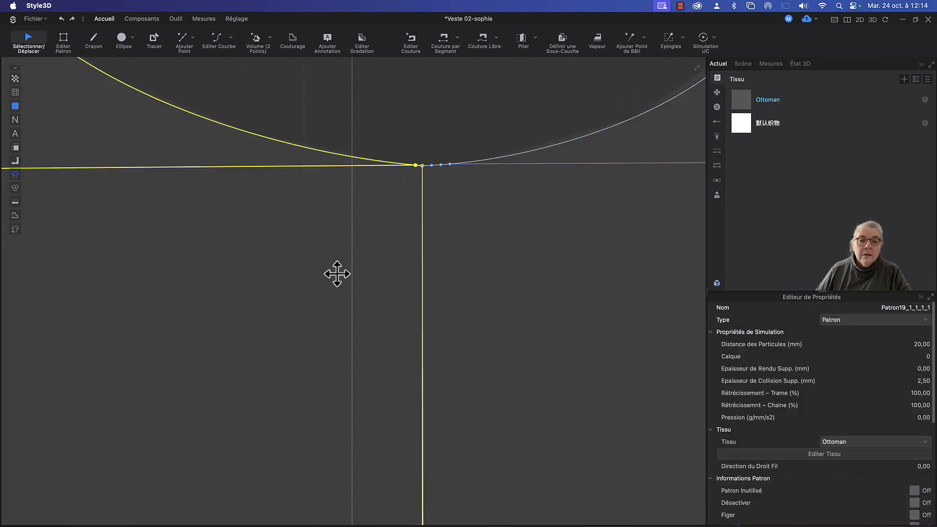
drag(338, 274, 350, 259)
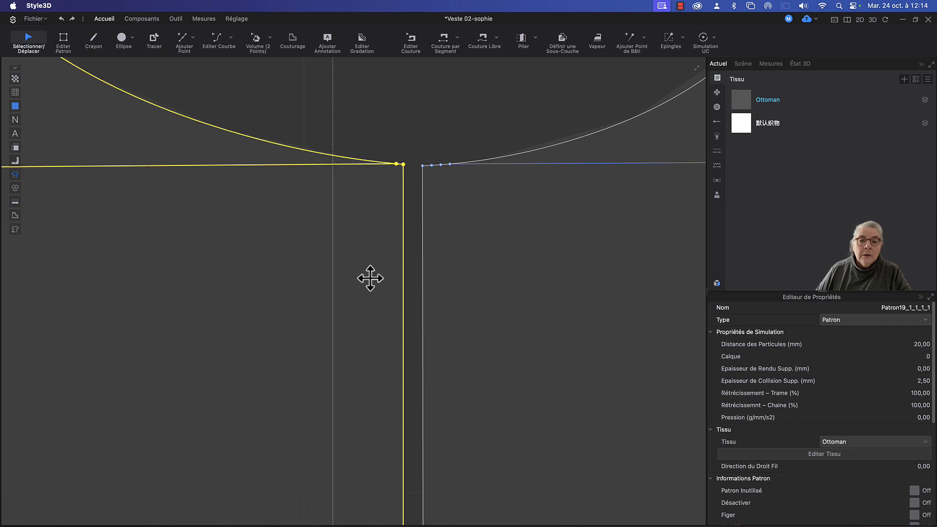
Delete the horizontal internal lines at underarm level from both side strips.
click(483, 164)
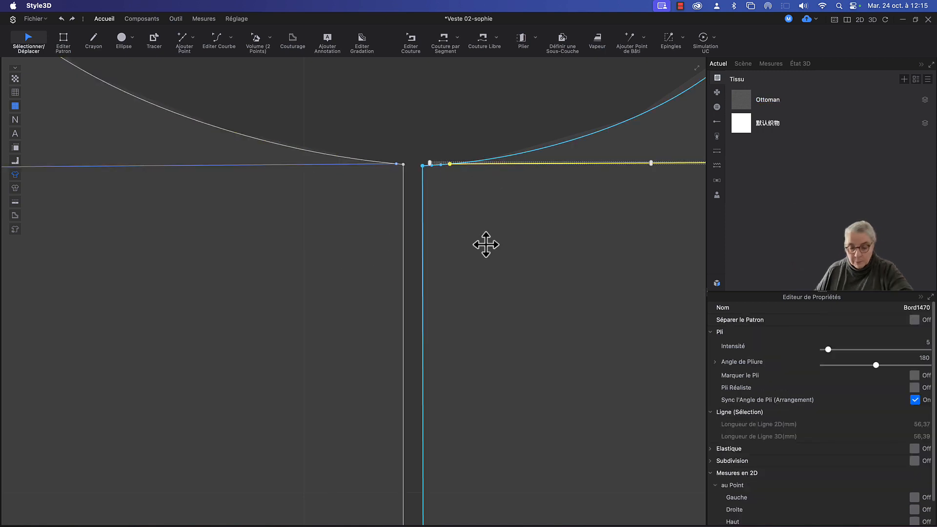
key(Delete)
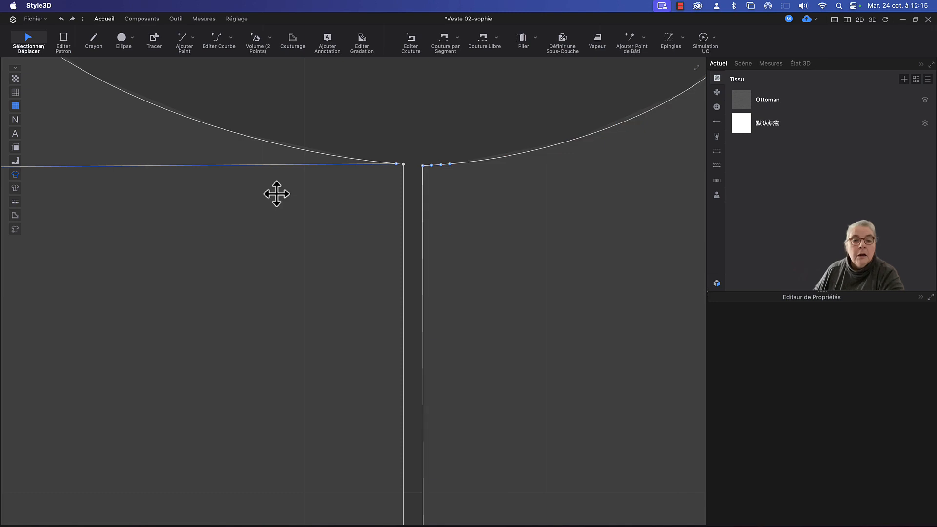
click(293, 165)
key(Delete)
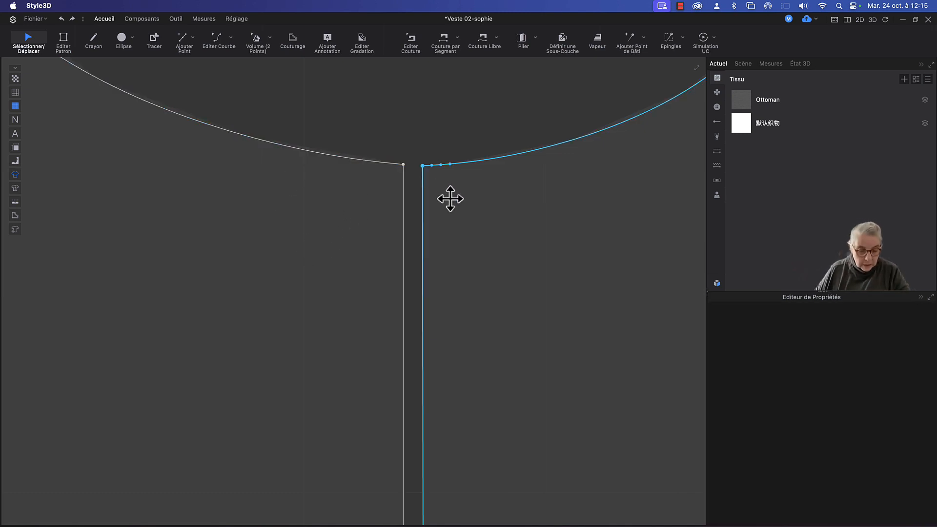
Try to convert the closely spaced points beside the merged strip's underarm corner into curve points.
key(z)
click(432, 167)
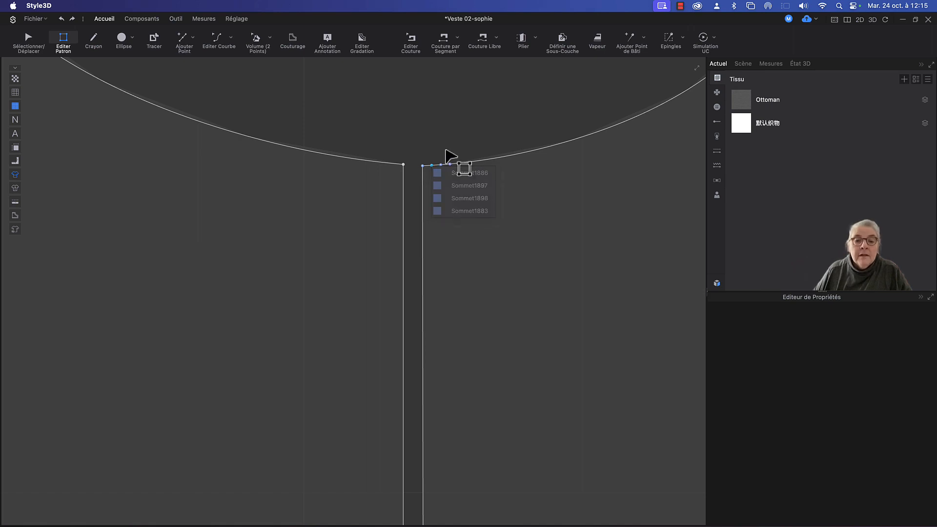
drag(428, 157, 456, 172)
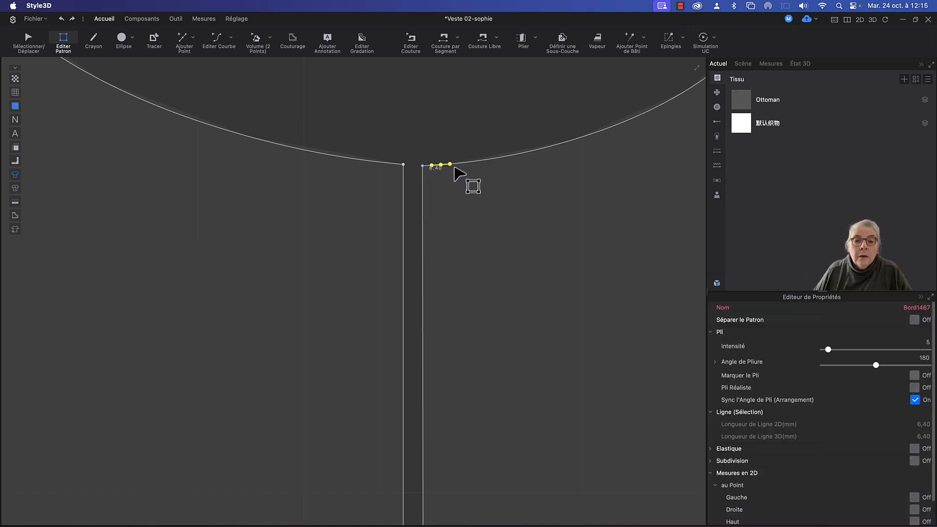
right_click(450, 165)
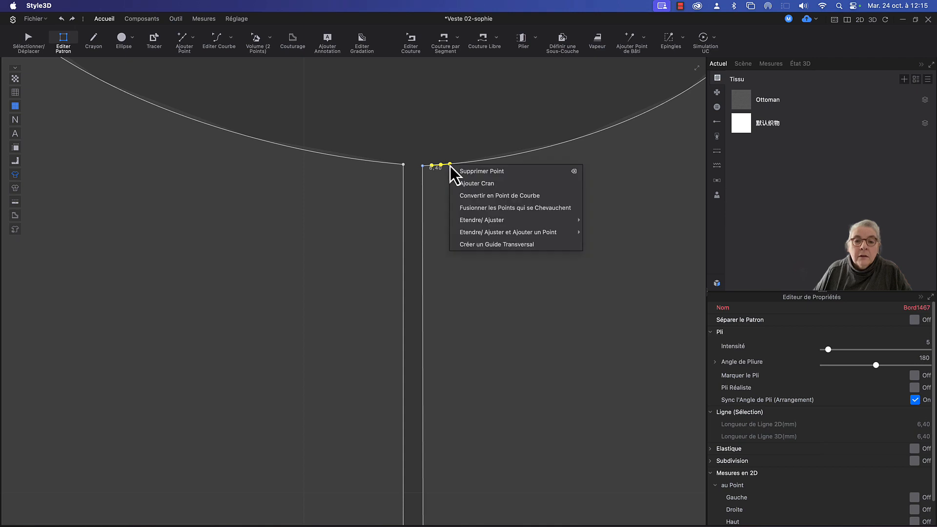
click(470, 195)
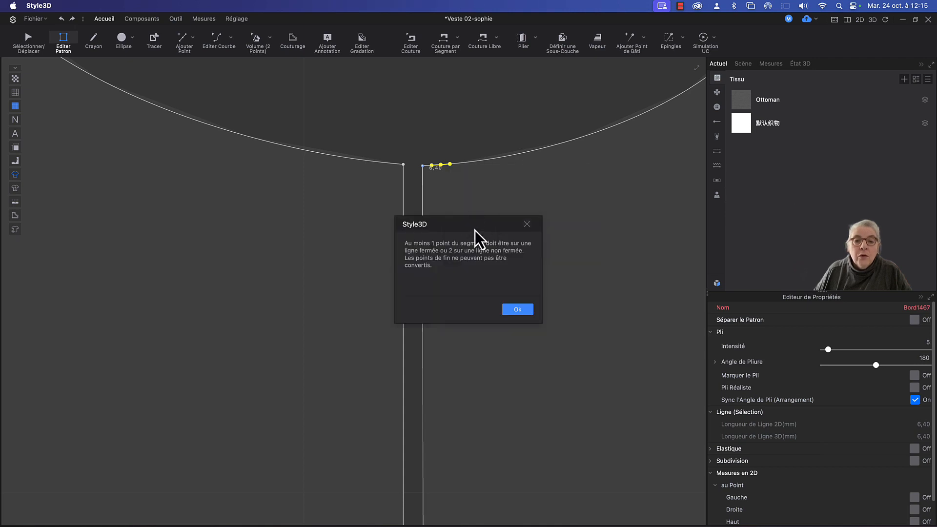
click(510, 311)
click(481, 166)
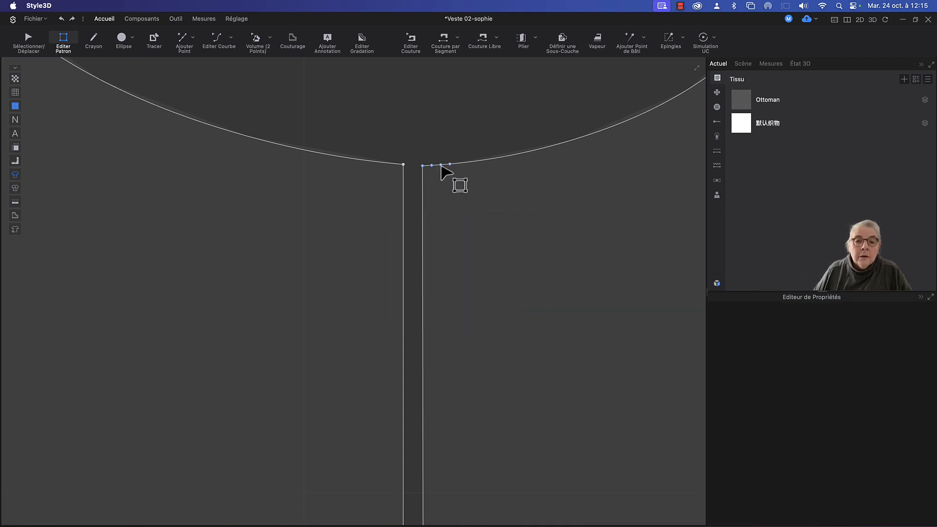
Delete the duplicate points stacked on the first armhole point beside the merged strip's corner.
click(441, 167)
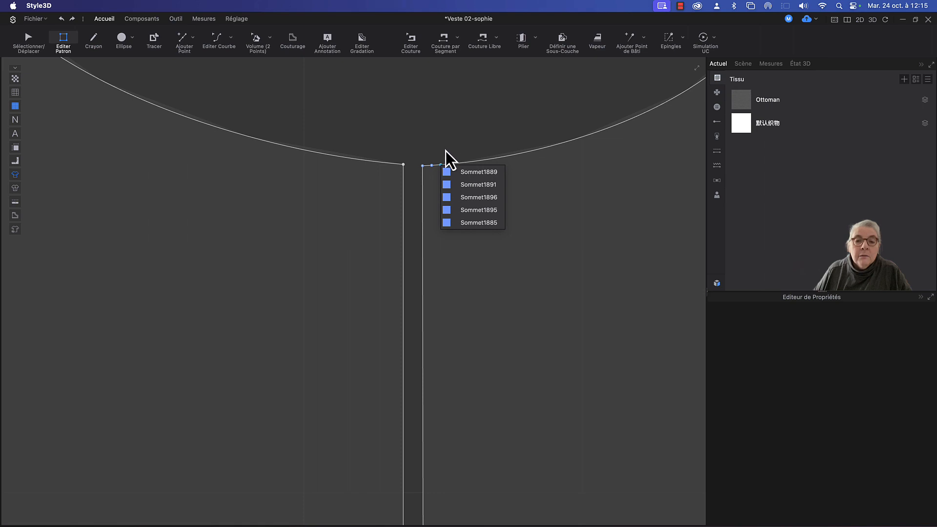
scroll(448, 150, up, 3)
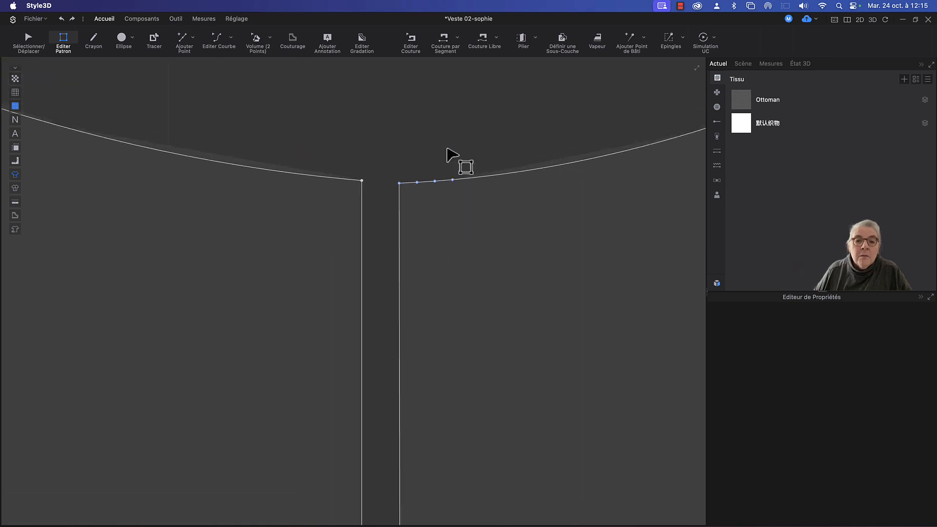
scroll(448, 152, up, 8)
middle_drag(318, 347, 399, 186)
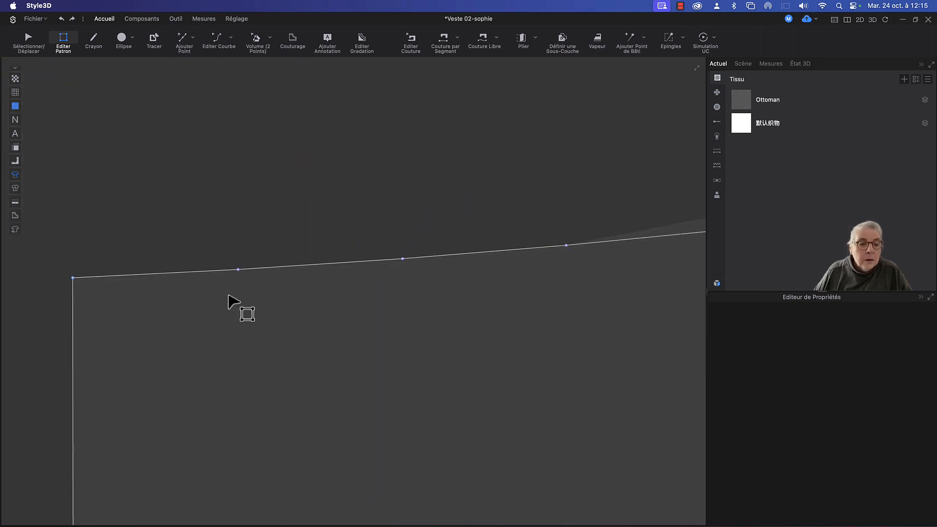
click(238, 270)
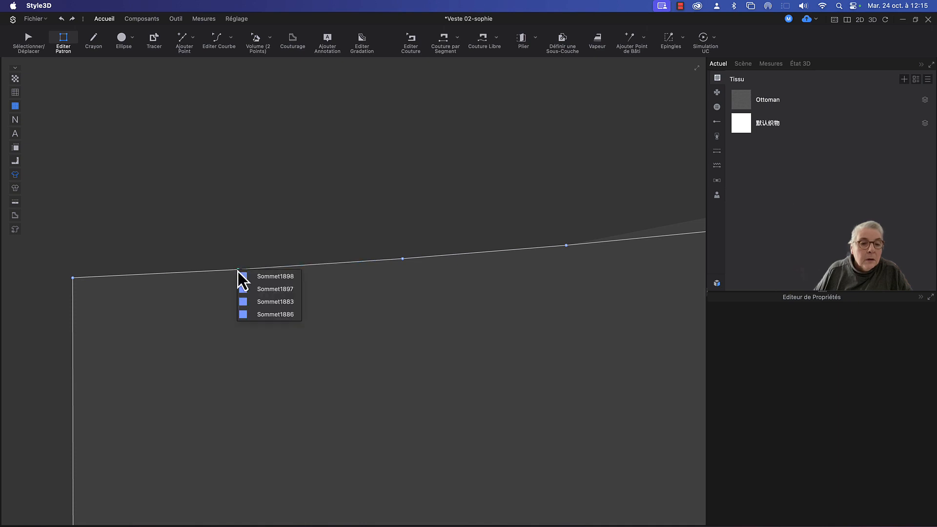
click(244, 276)
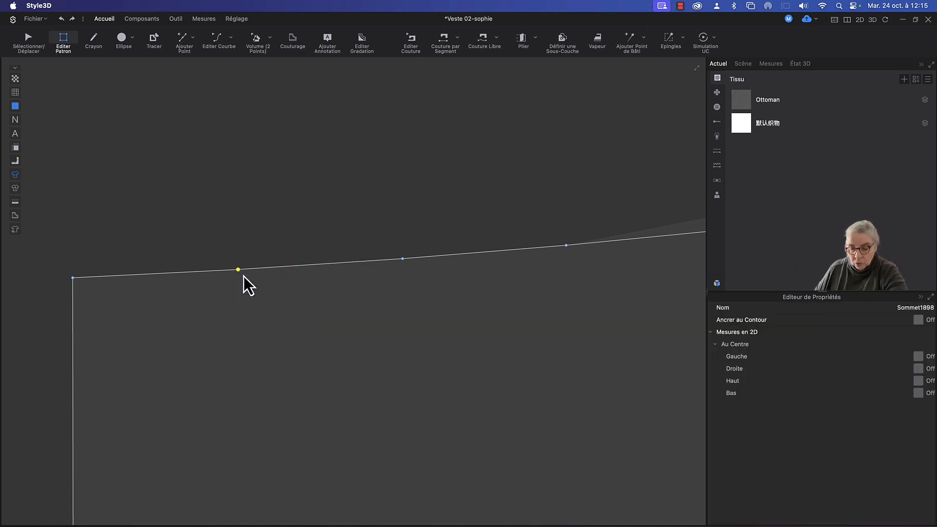
click(236, 273)
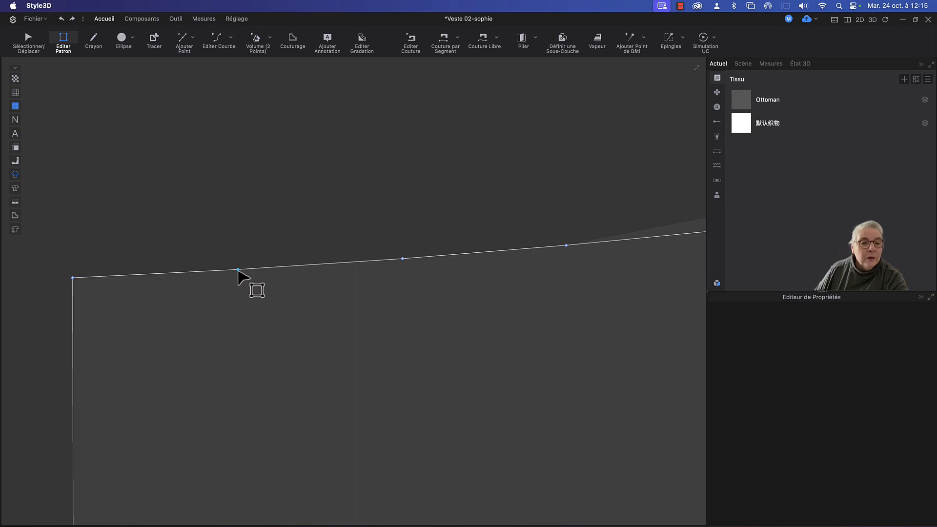
click(238, 272)
click(245, 276)
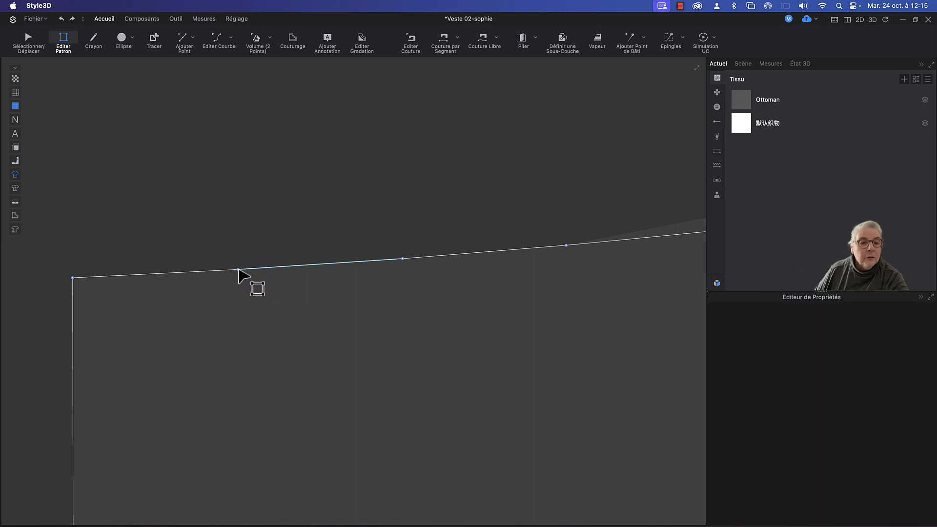
click(238, 270)
click(247, 277)
click(253, 292)
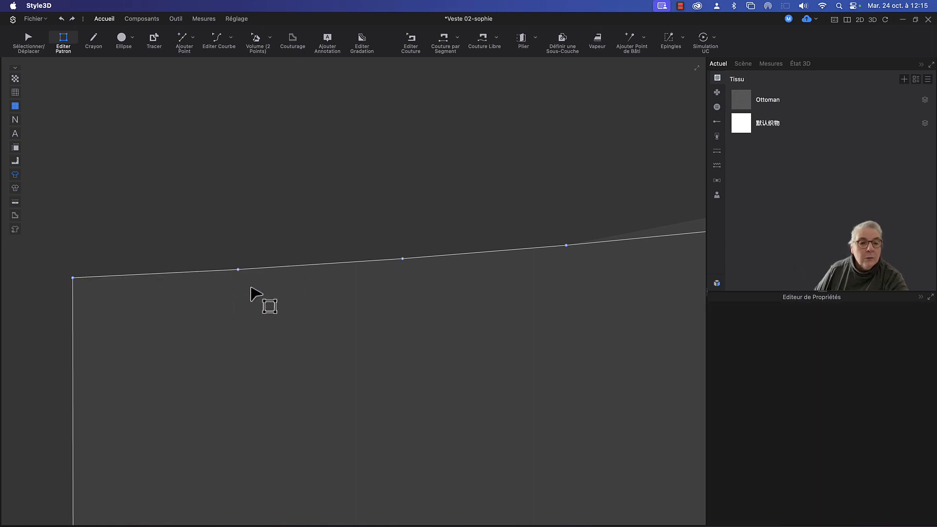
Delete the duplicate points stacked on the second armhole point from the merged strip's corner.
click(402, 260)
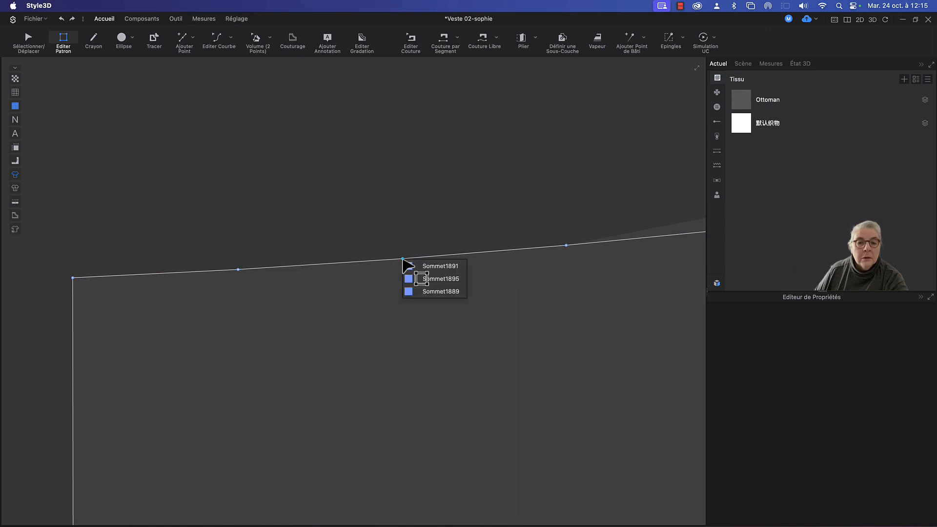
click(409, 266)
click(410, 273)
click(403, 260)
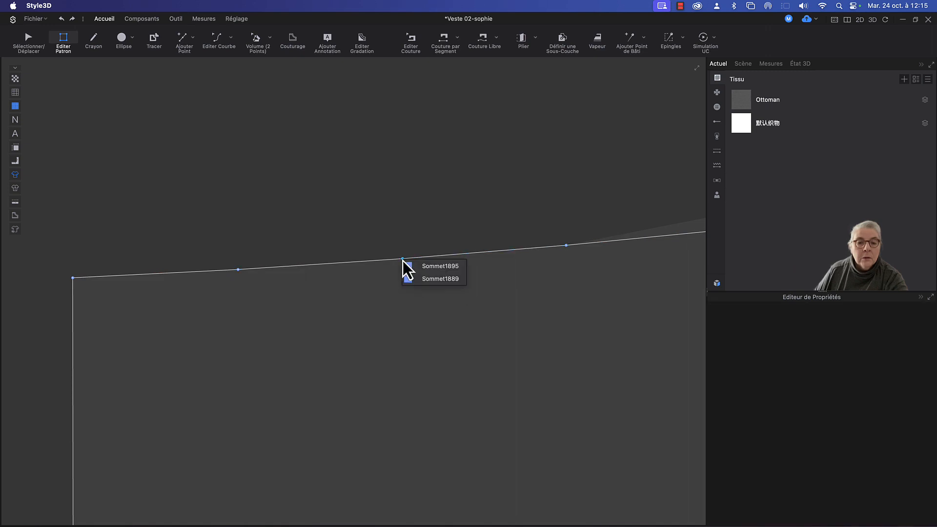
click(409, 269)
click(408, 268)
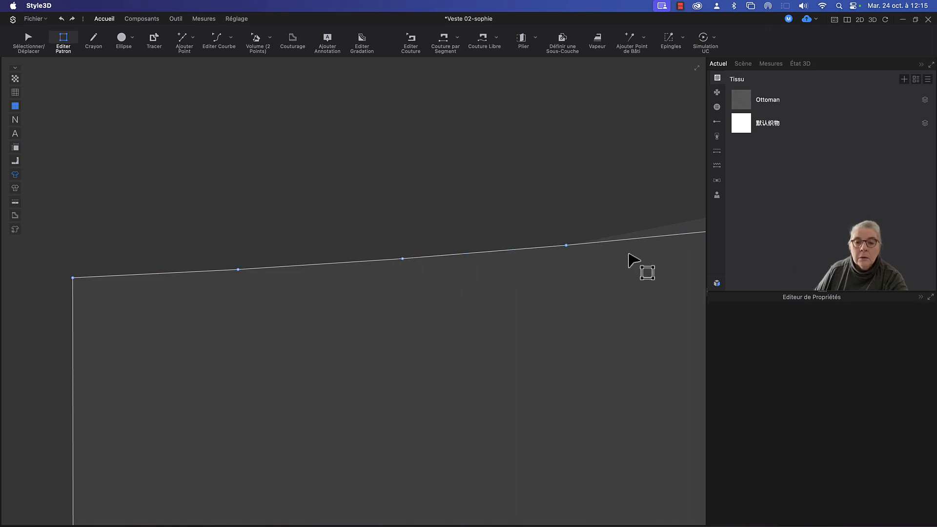
Remove the selection's third-point duplicate and try to convert the three armhole points near the corner into curve points.
click(566, 246)
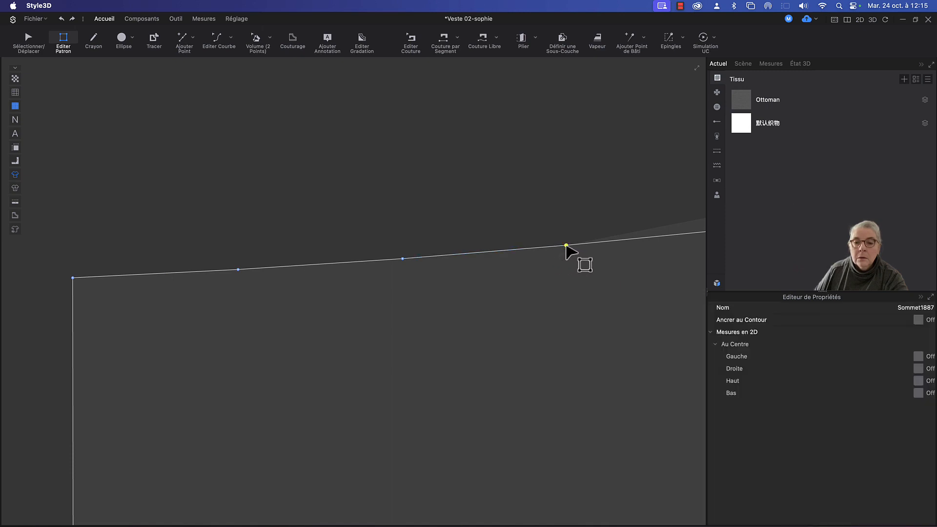
shift+click(238, 270)
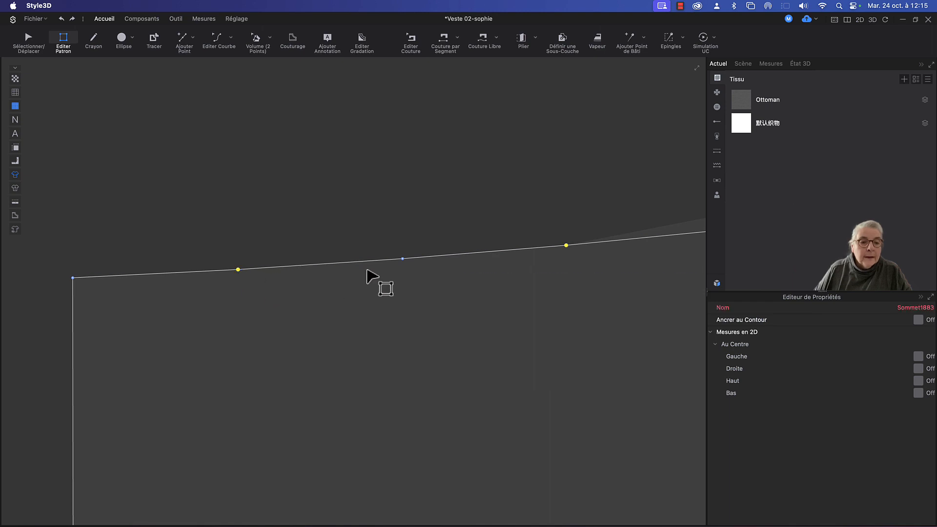
right_click(403, 261)
click(427, 291)
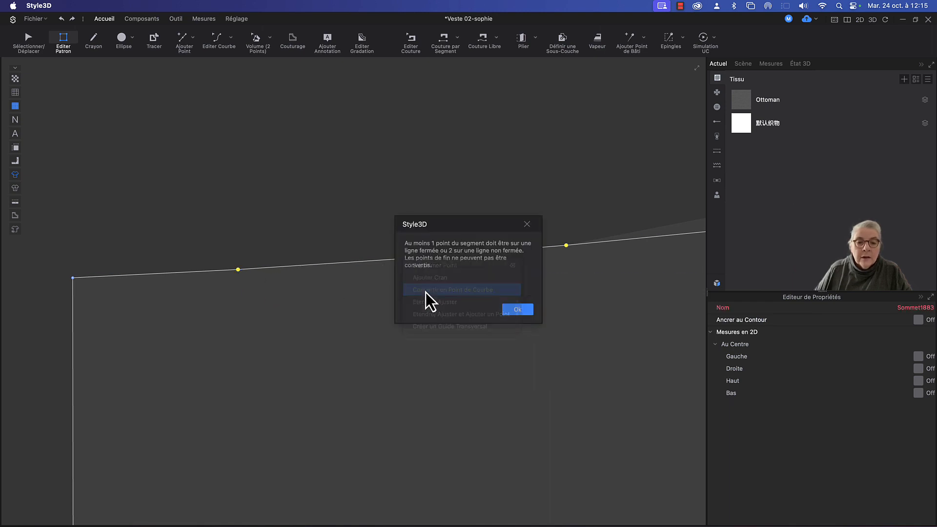
click(515, 310)
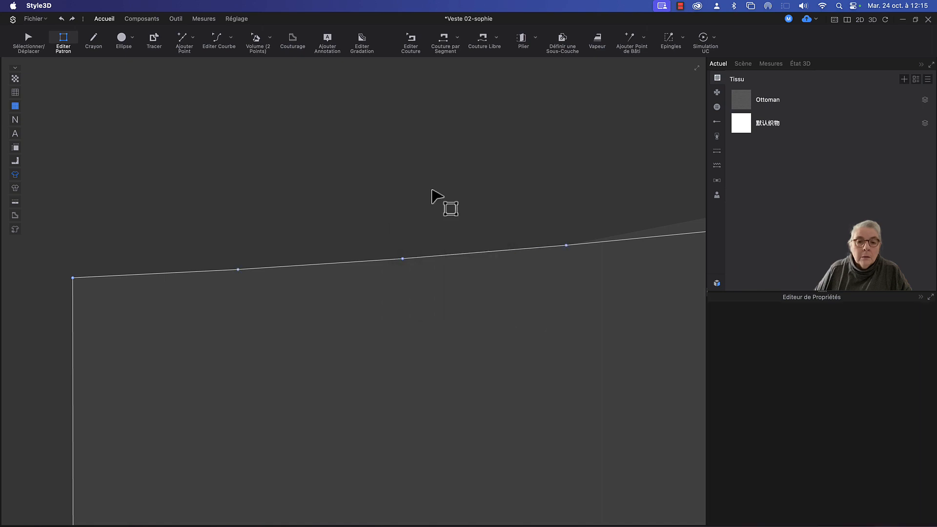
Delete the internal line segments lying over the armhole curve near the merged strip's underarm corner.
click(239, 270)
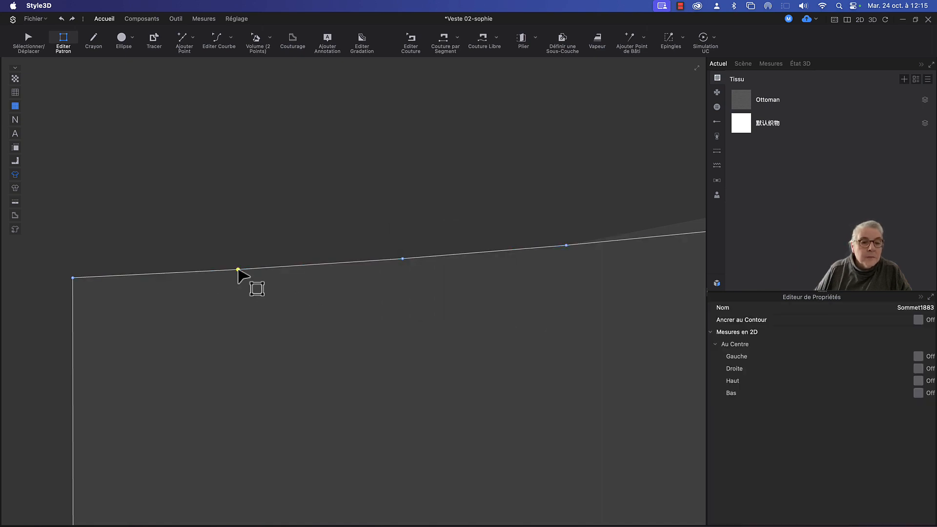
click(107, 259)
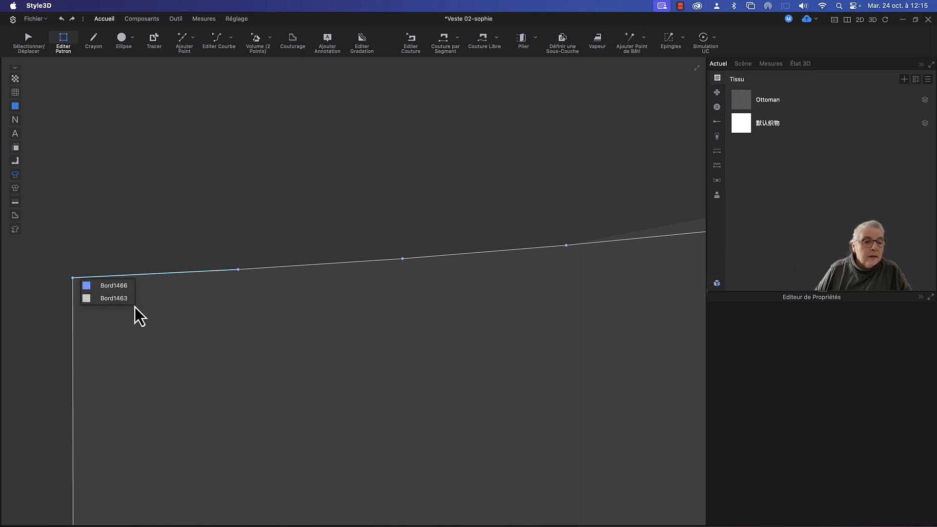
click(125, 288)
click(154, 355)
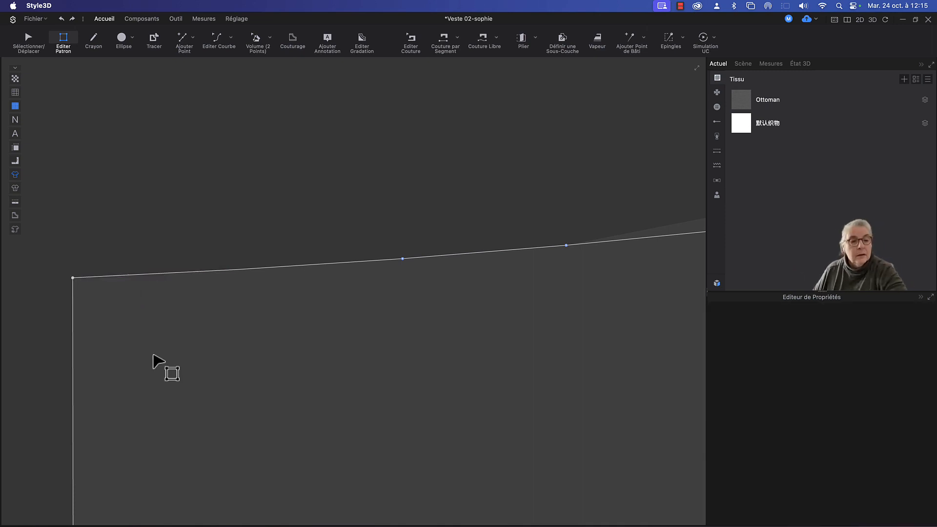
click(466, 257)
click(482, 262)
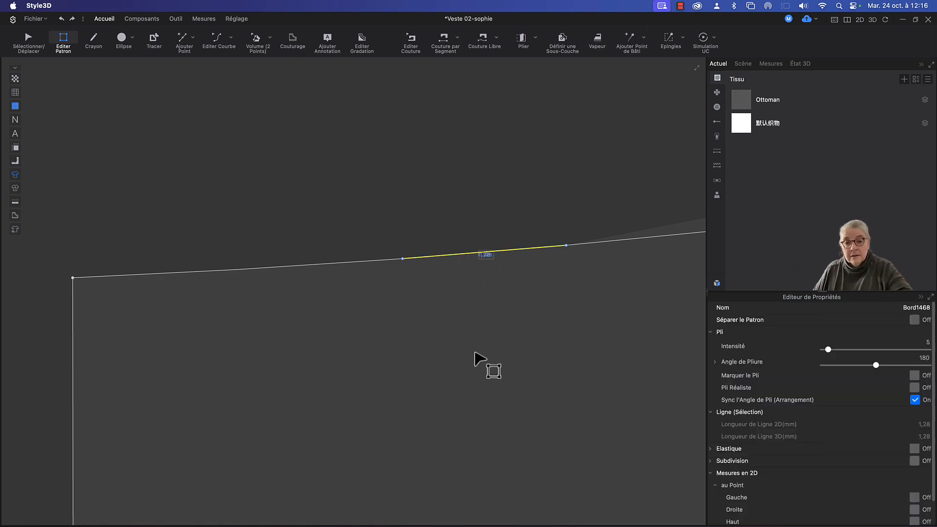
click(474, 391)
Align the narrow strip's inner elbow point with the wide strip's elbow point along their facing seams.
scroll(482, 378, down, 10)
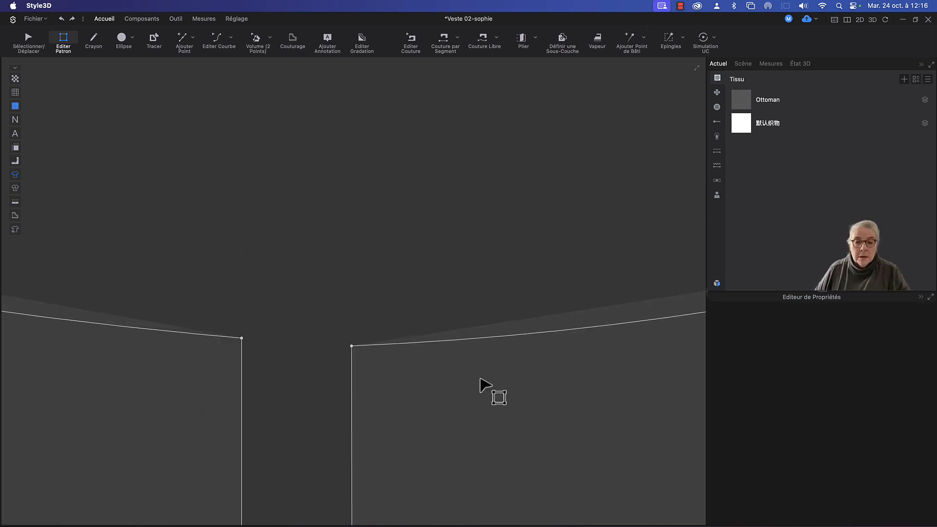
scroll(608, 432, down, 6)
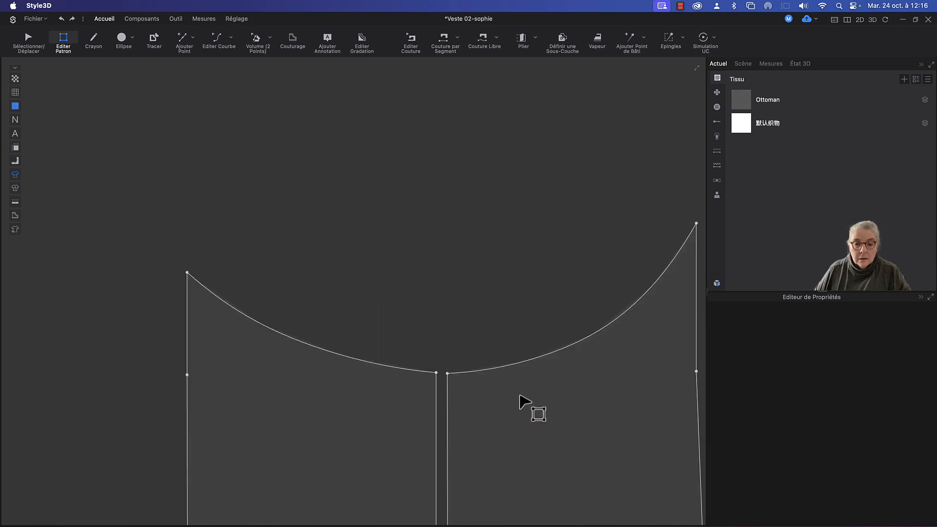
middle_drag(377, 288, 387, 251)
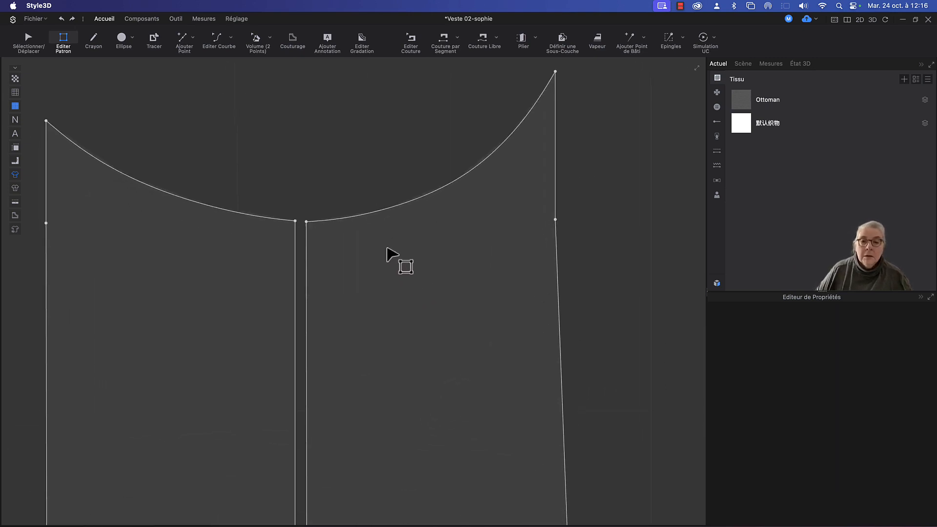
scroll(412, 336, down, 3)
middle_drag(425, 367, 480, 172)
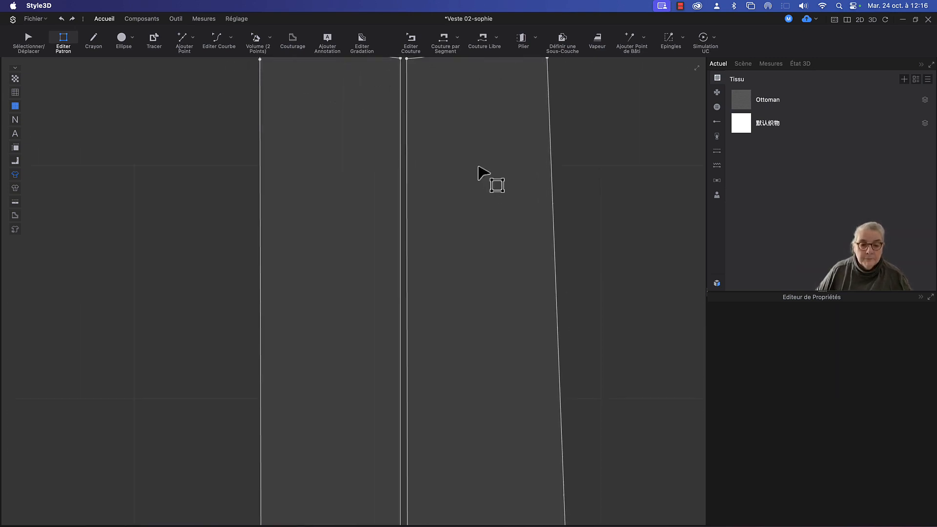
scroll(455, 356, down, 5)
middle_drag(454, 356, 452, 270)
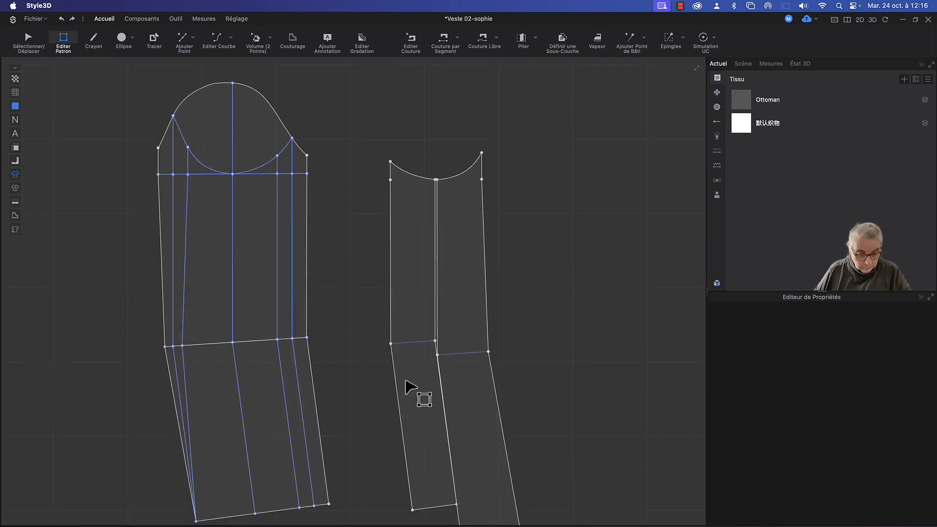
key(a)
mouse_move(412, 373)
mouse_down()
mouse_move(406, 391)
mouse_move(414, 378)
mouse_up()
click(361, 278)
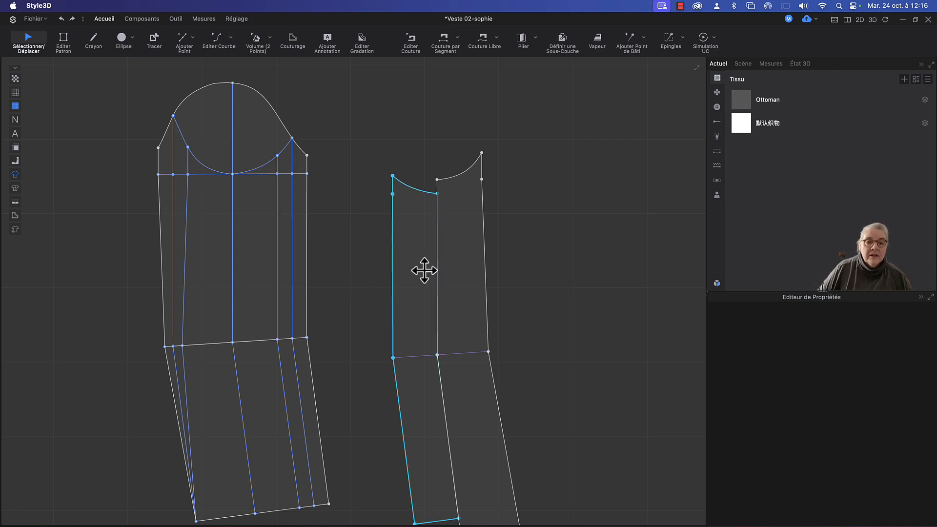
Reposition both strips beside the bent sleeve and snap the wide strip's inner armhole corner onto the narrow strip's.
drag(422, 268, 145, 259)
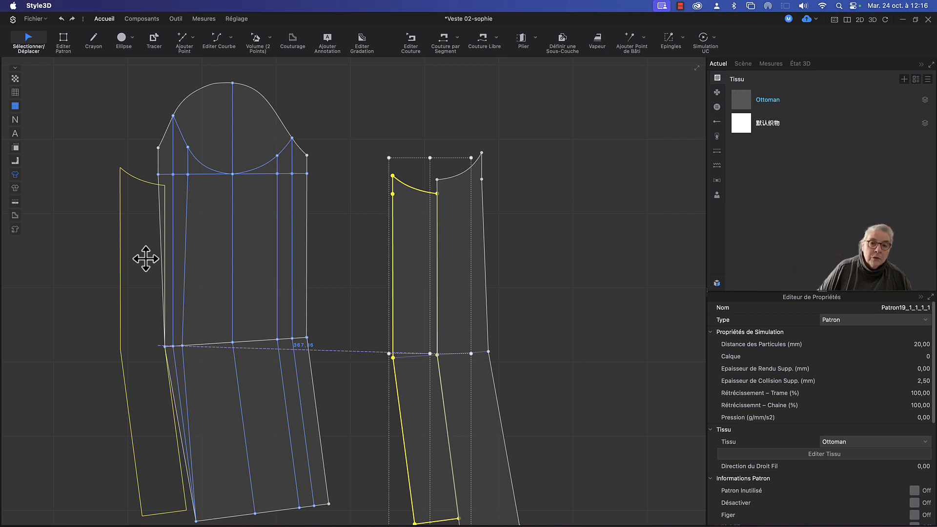
drag(145, 259, 603, 272)
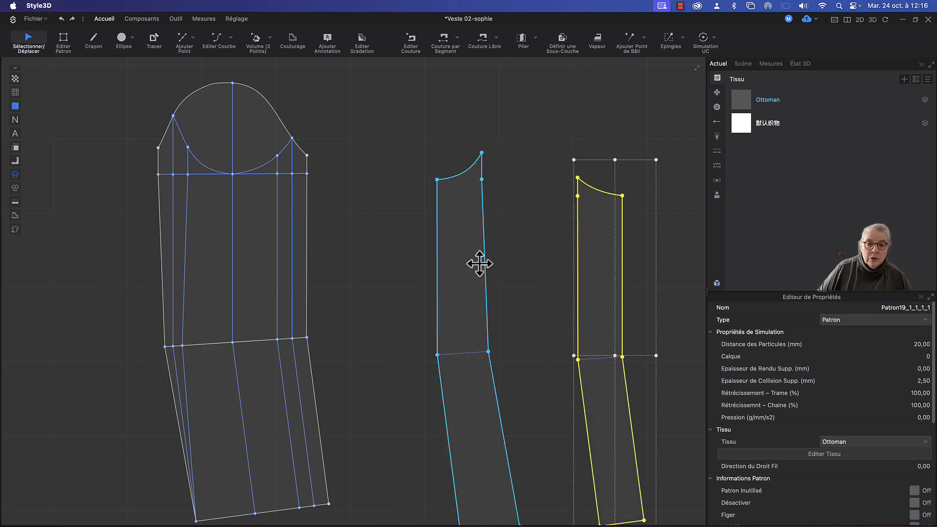
drag(480, 263, 400, 247)
drag(615, 293, 503, 277)
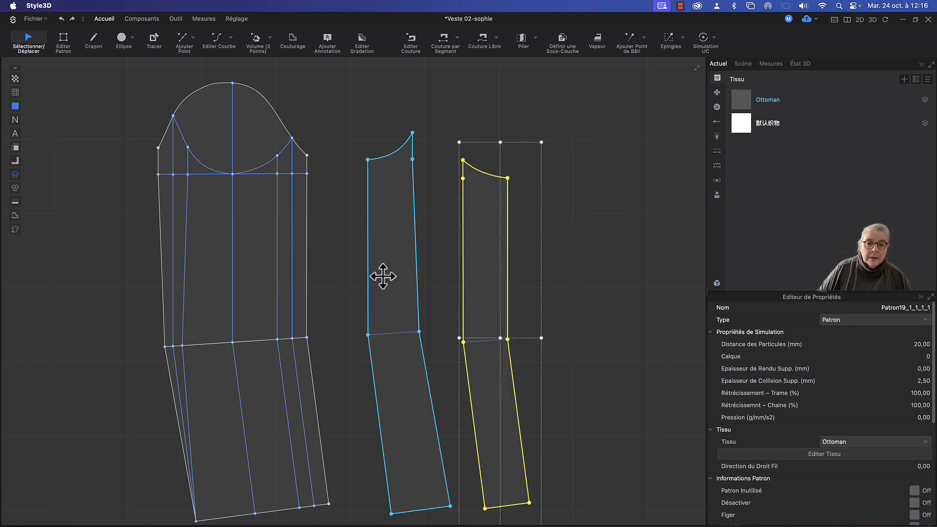
drag(383, 274, 528, 293)
scroll(433, 163, right, 3)
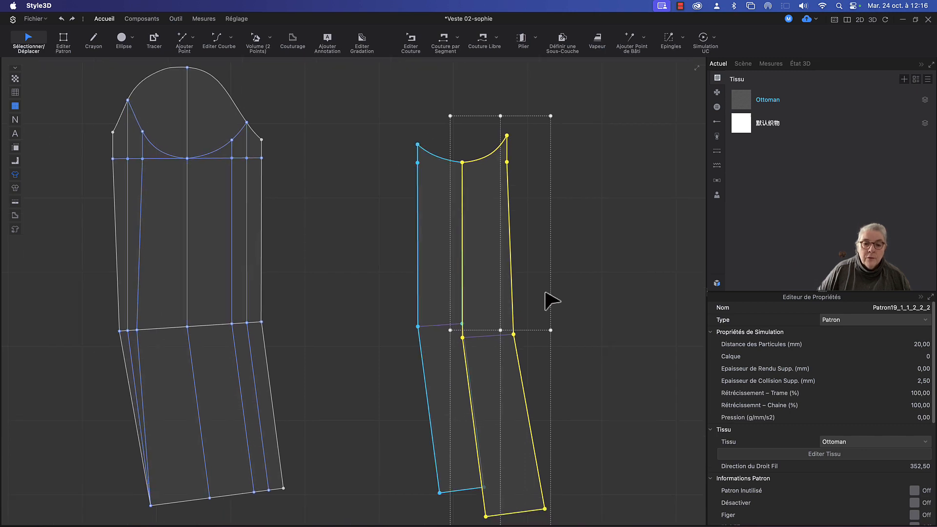
click(588, 303)
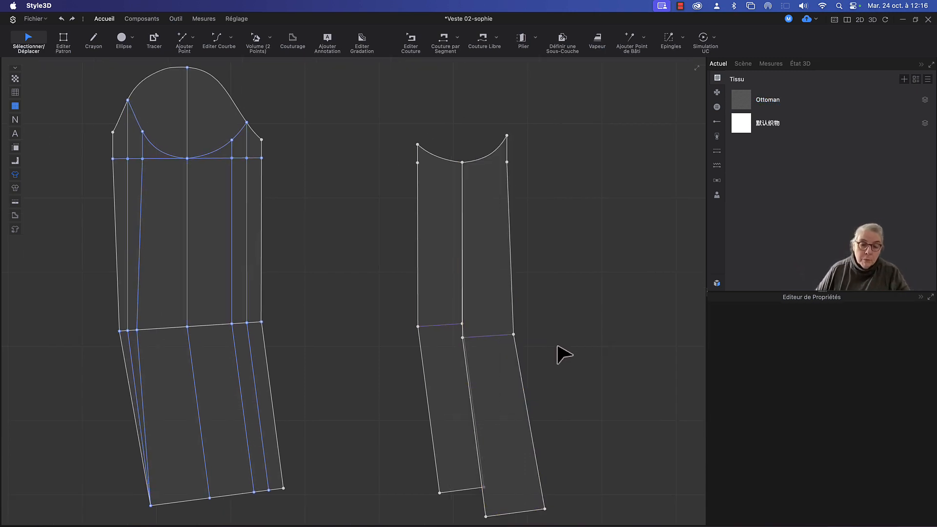
Shift the hem edges of both strips so their inner lower corners meet and the facing seams coincide.
scroll(578, 401, down, 4)
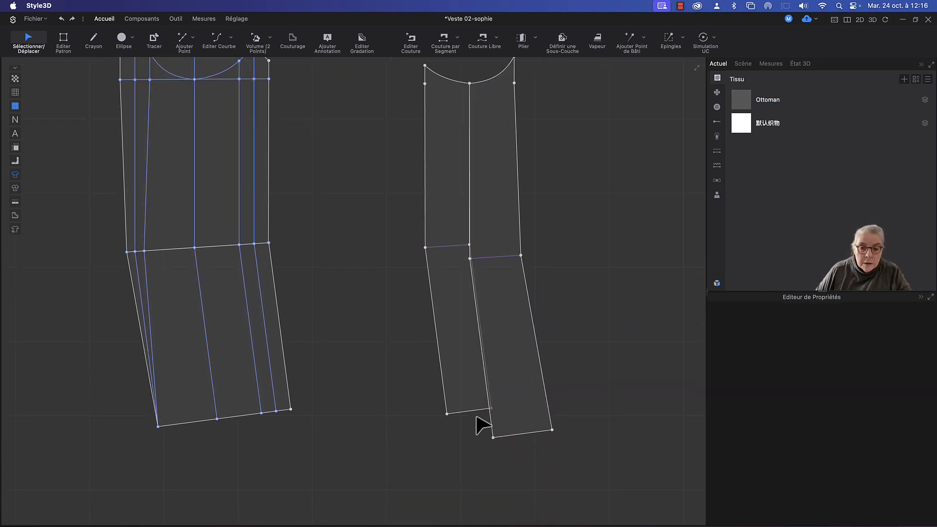
key(z)
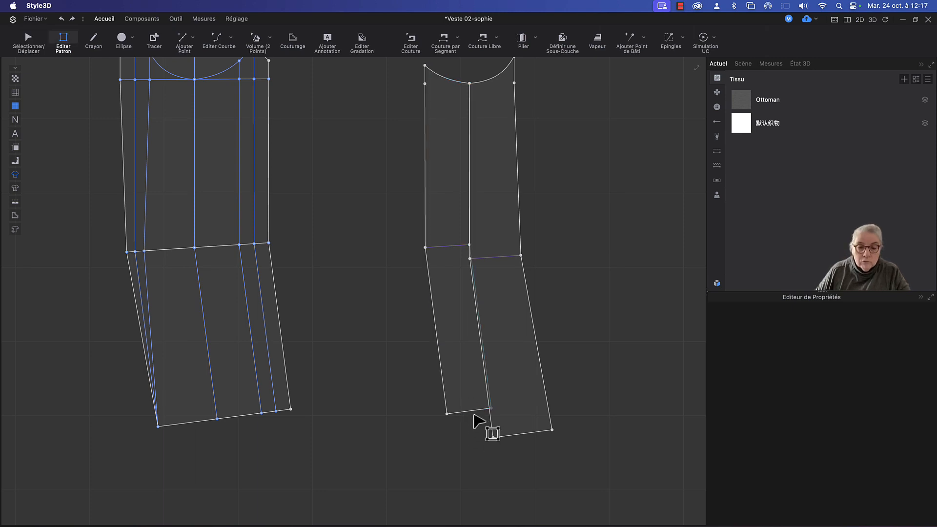
drag(474, 413, 456, 450)
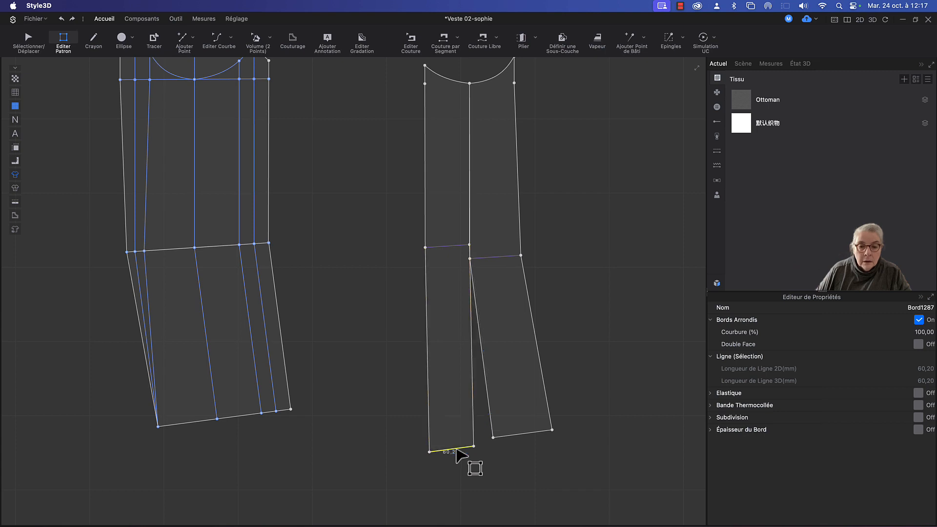
drag(516, 436, 500, 443)
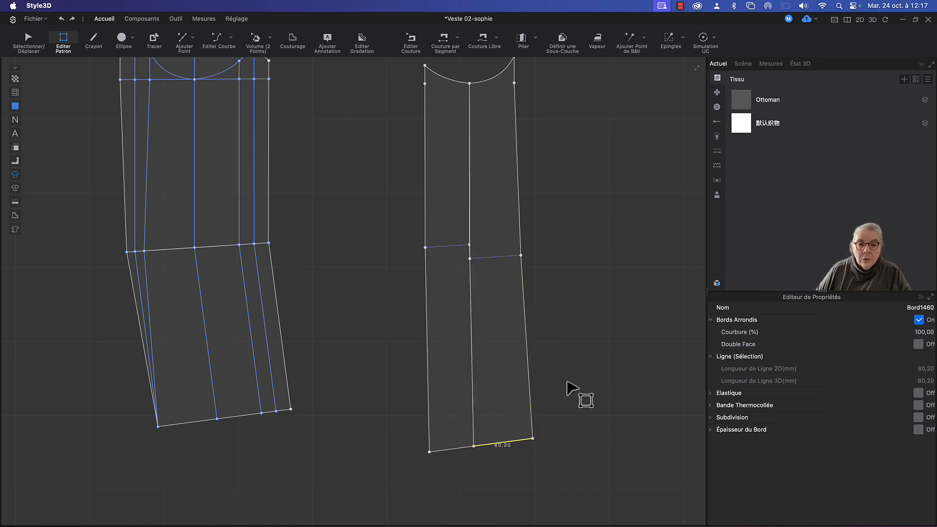
click(590, 298)
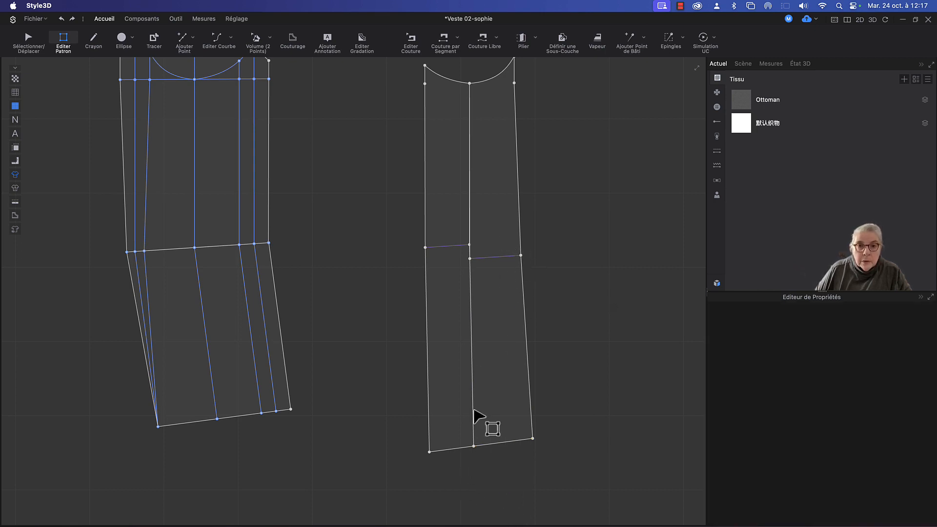
Move the narrow strip slightly away from the wide one and delete the elbow point on each facing seam.
scroll(381, 132, up, 2)
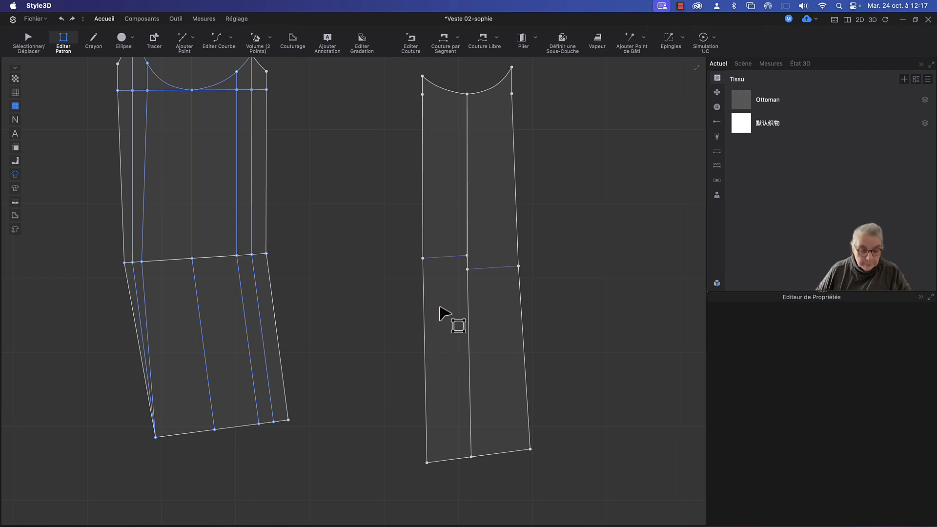
key(a)
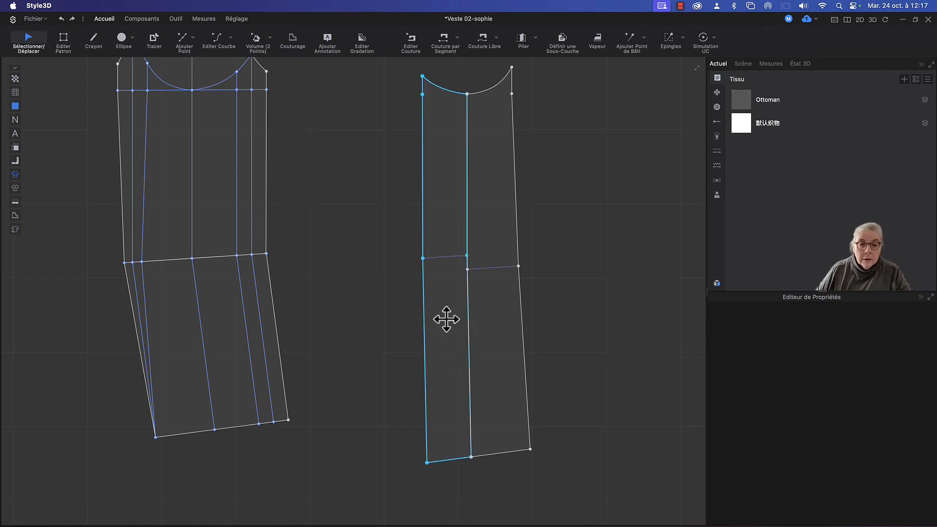
drag(446, 319, 431, 315)
click(547, 231)
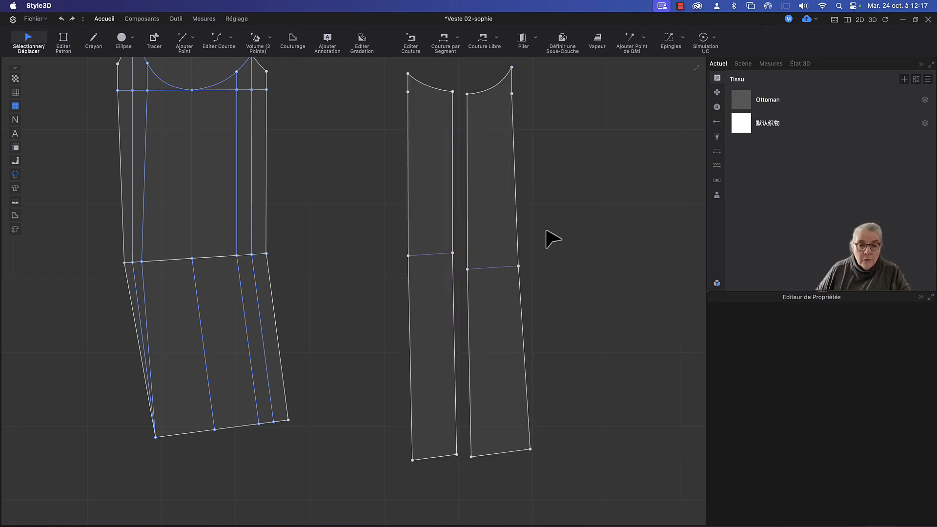
key(z)
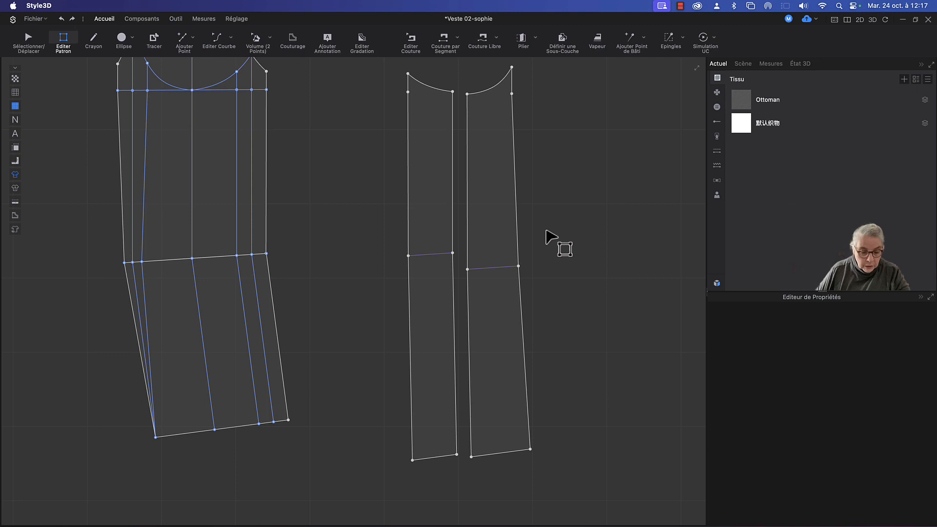
right_click(453, 254)
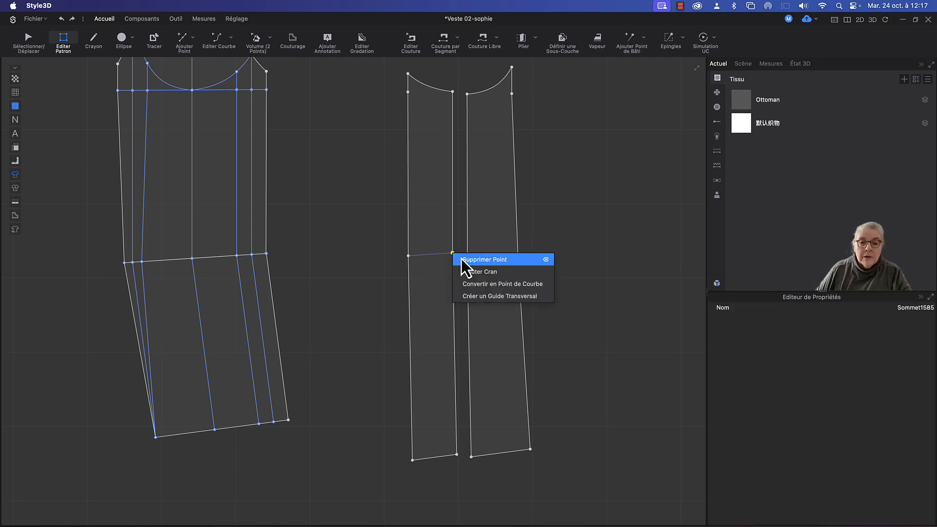
click(462, 263)
right_click(467, 270)
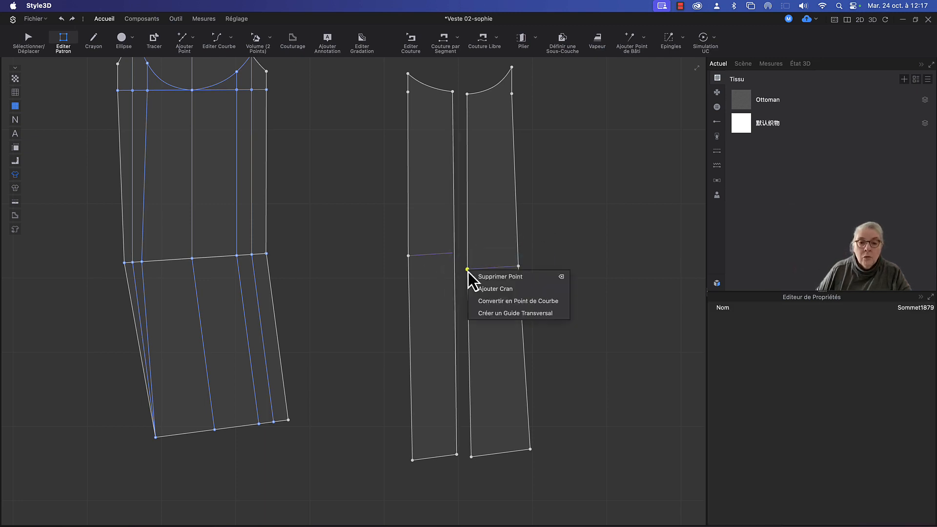
click(479, 273)
Merge the two strips into one pattern piece along their facing long edges.
click(469, 244)
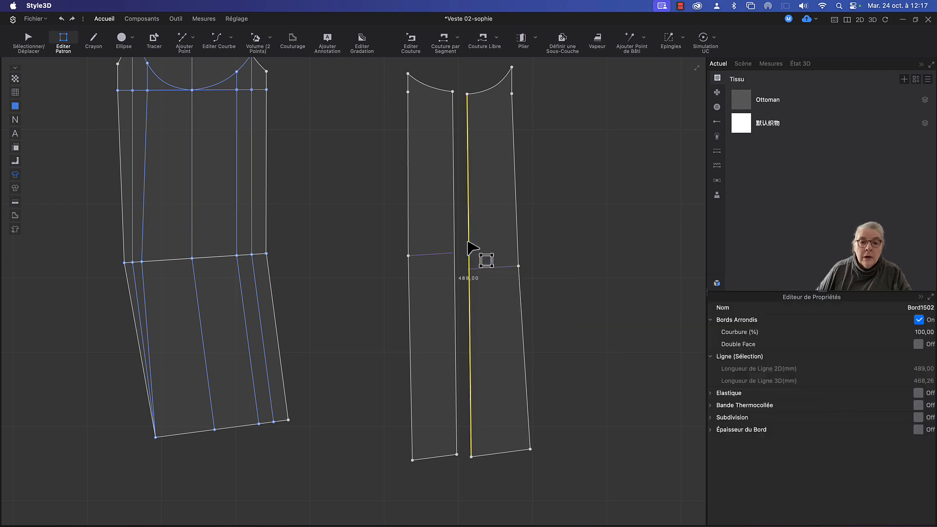
shift+click(455, 235)
right_click(455, 233)
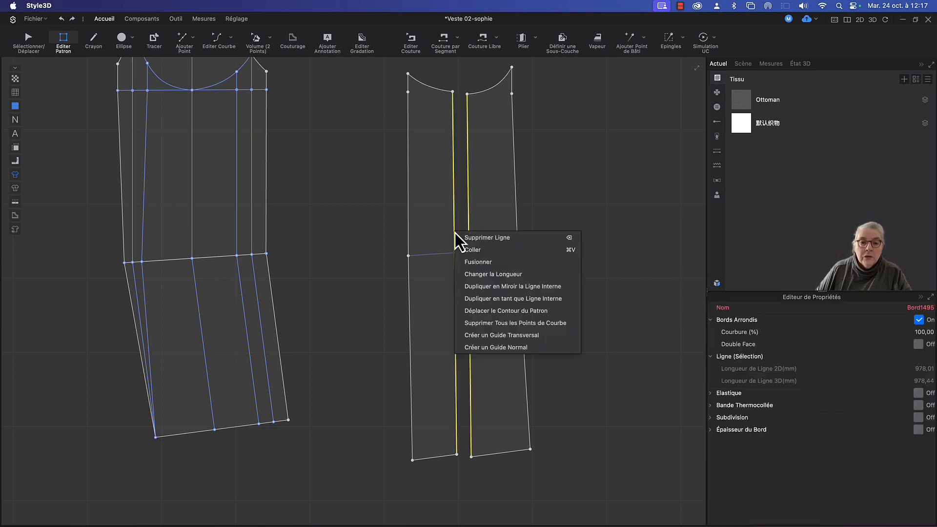
click(484, 264)
scroll(570, 259, up, 3)
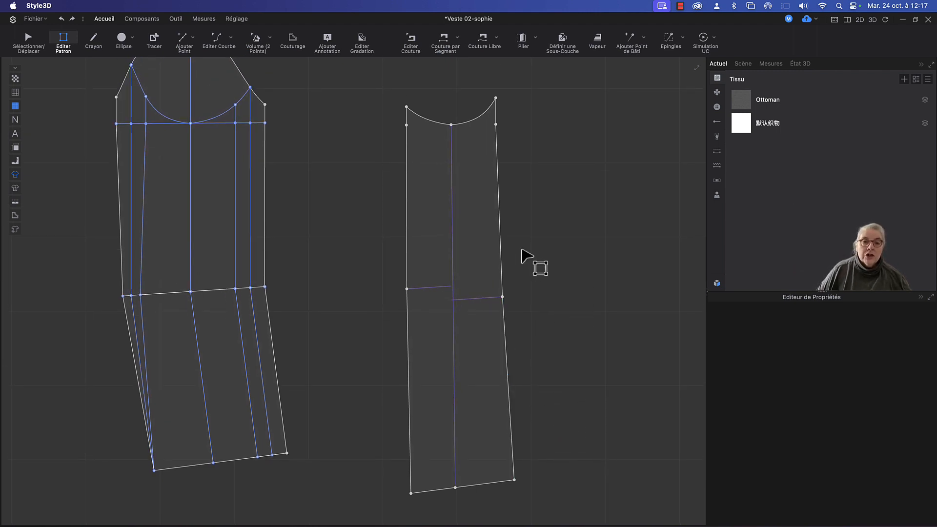
Move the merged under-sleeve piece closer to the bent sleeve.
scroll(521, 250, down, 2)
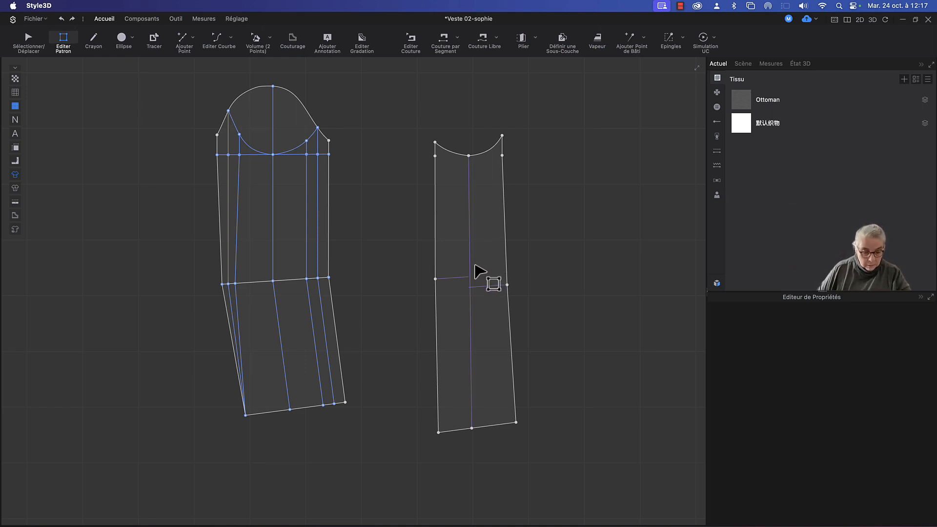
key(a)
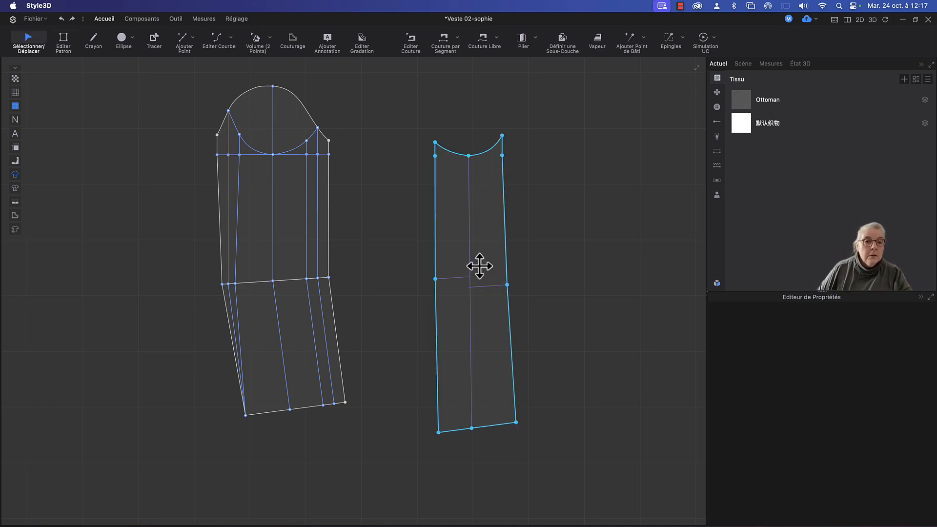
drag(479, 266, 422, 265)
right_click(413, 262)
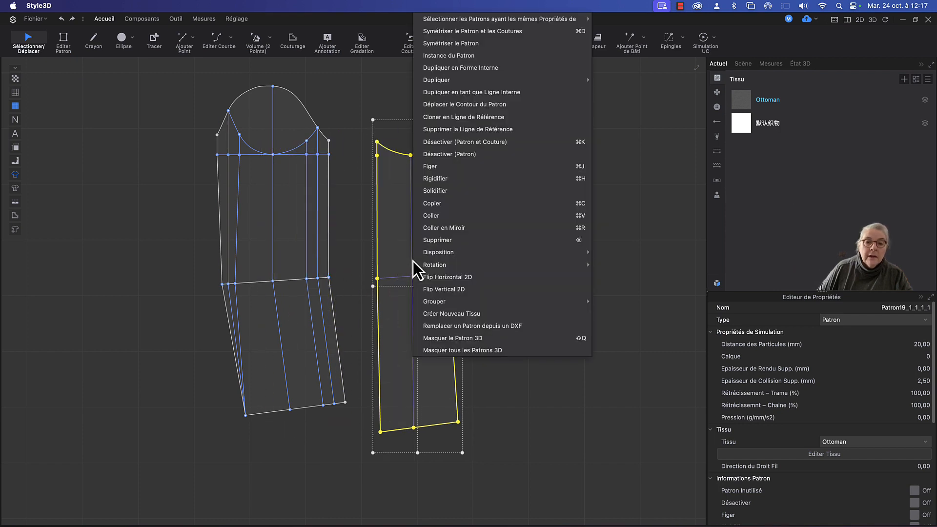
mouse_move(428, 265)
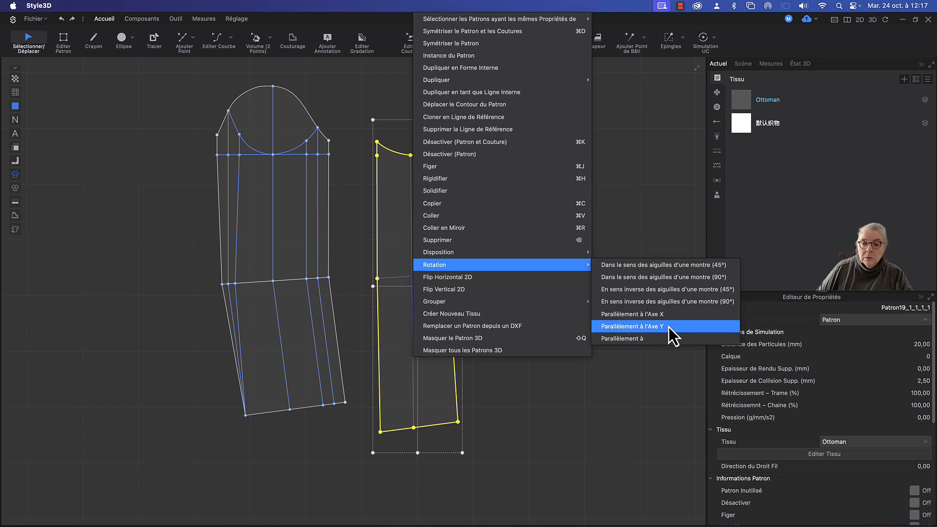
click(662, 314)
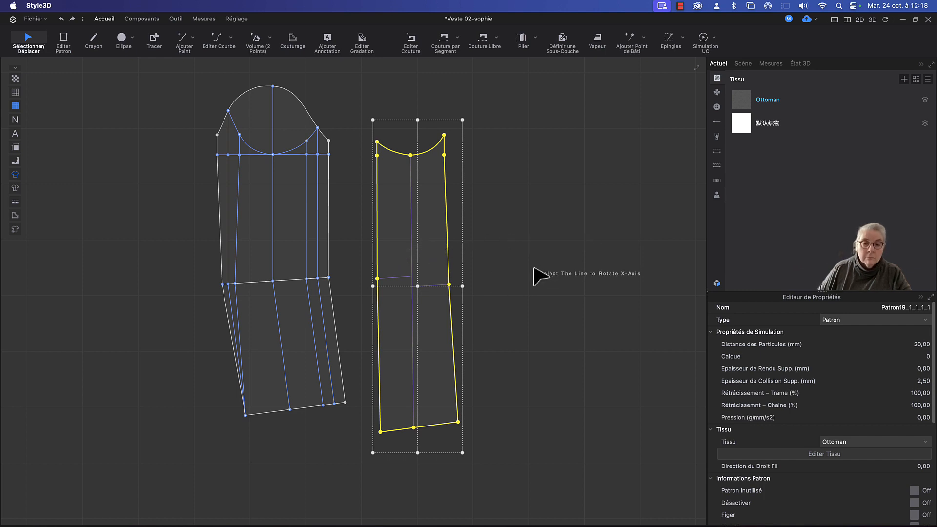
right_click(509, 245)
click(503, 224)
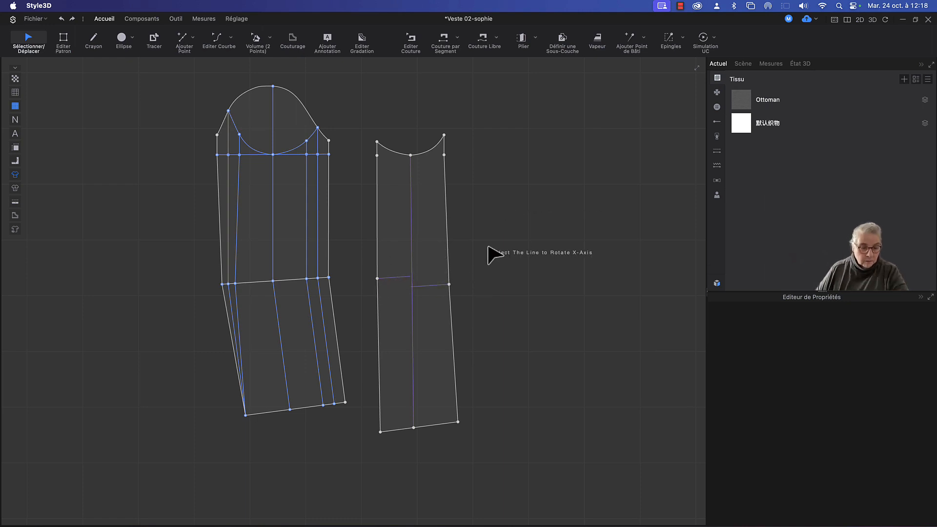
Flip the under-sleeve piece horizontally and place it over the bent sleeve so its armhole curve matches the sleeve's inner curve.
click(427, 230)
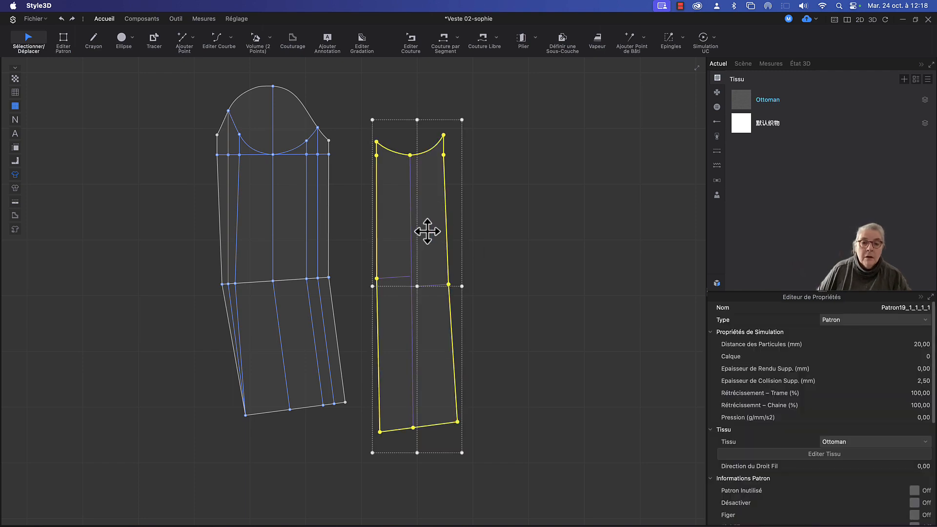
right_click(429, 233)
mouse_move(464, 264)
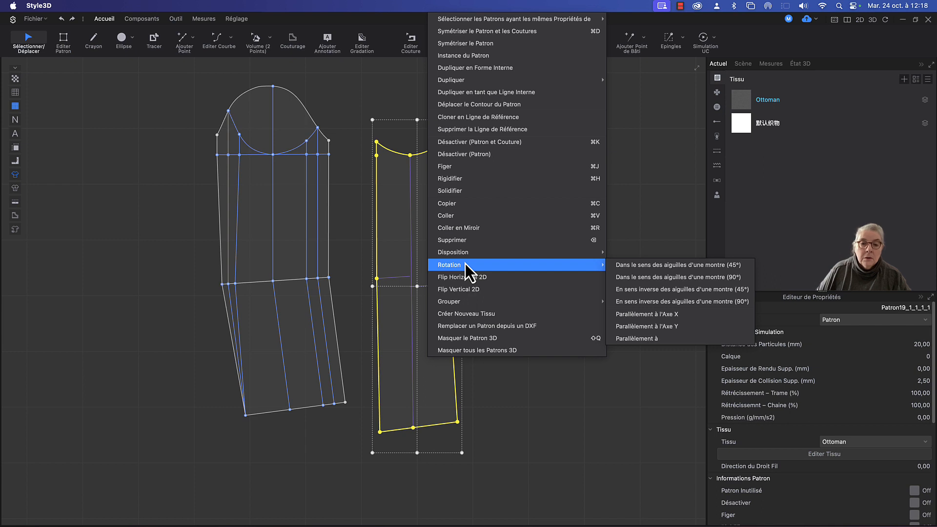
click(468, 278)
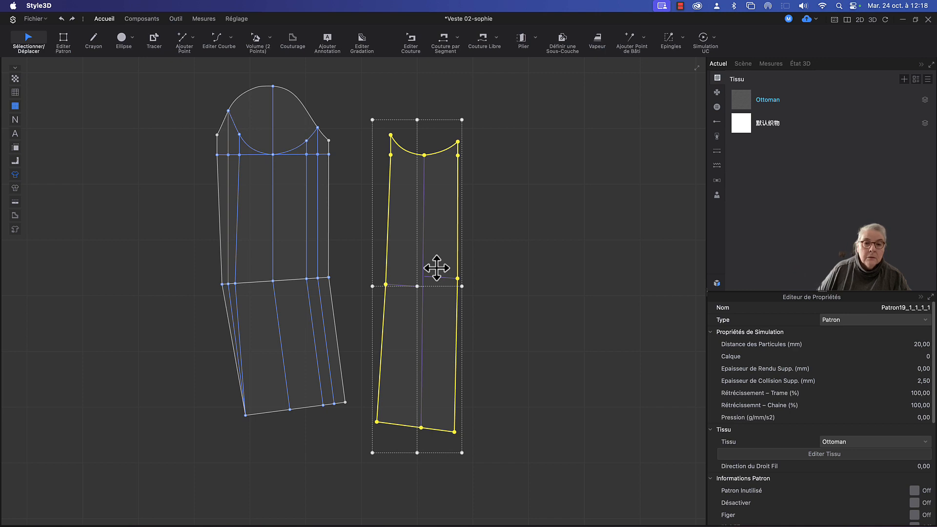
drag(427, 268, 281, 264)
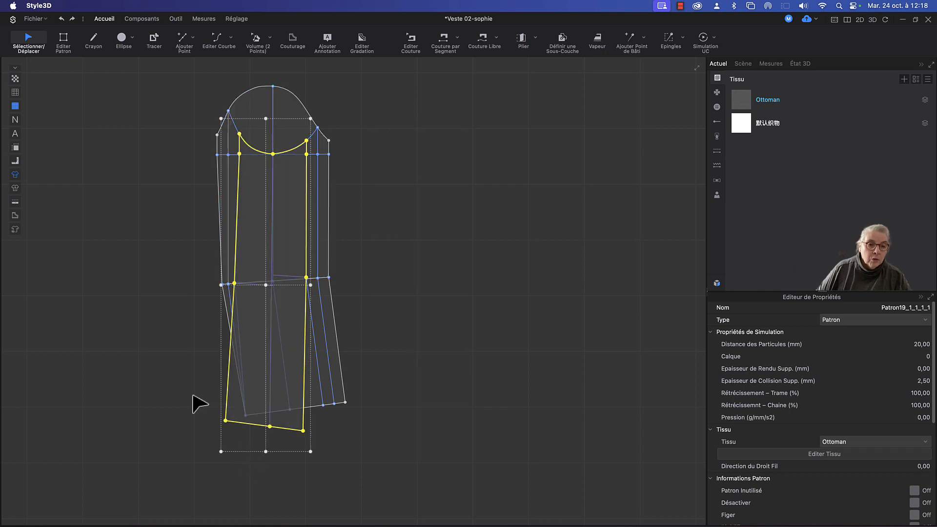
Shift the under-sleeve piece's whole hem edge so its front lower corner meets the bent sleeve's pointed lower corner.
scroll(194, 396, down, 5)
scroll(292, 353, up, 10)
middle_drag(295, 349, 569, 258)
key(z)
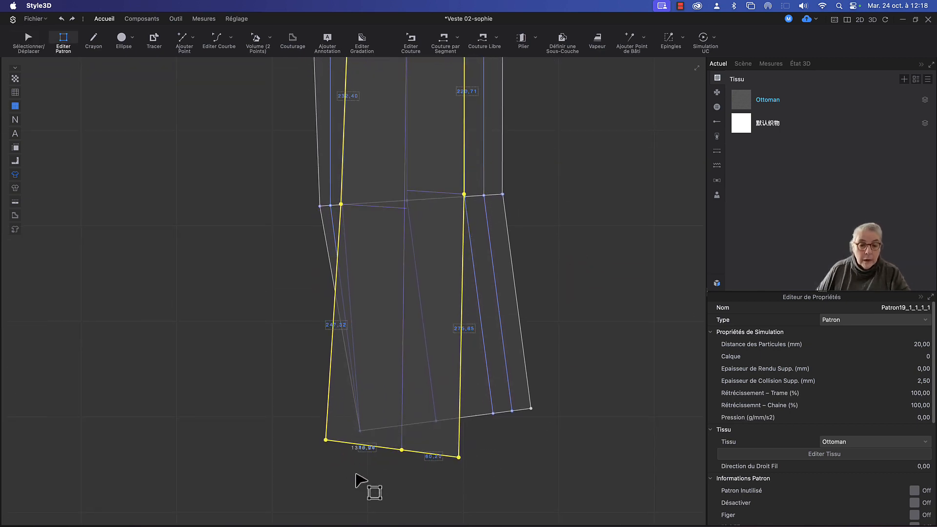
click(360, 472)
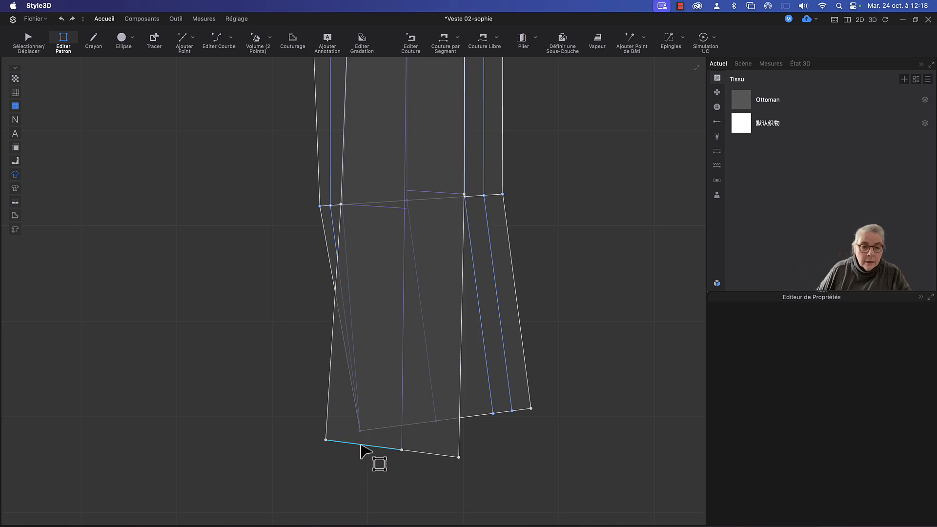
click(362, 447)
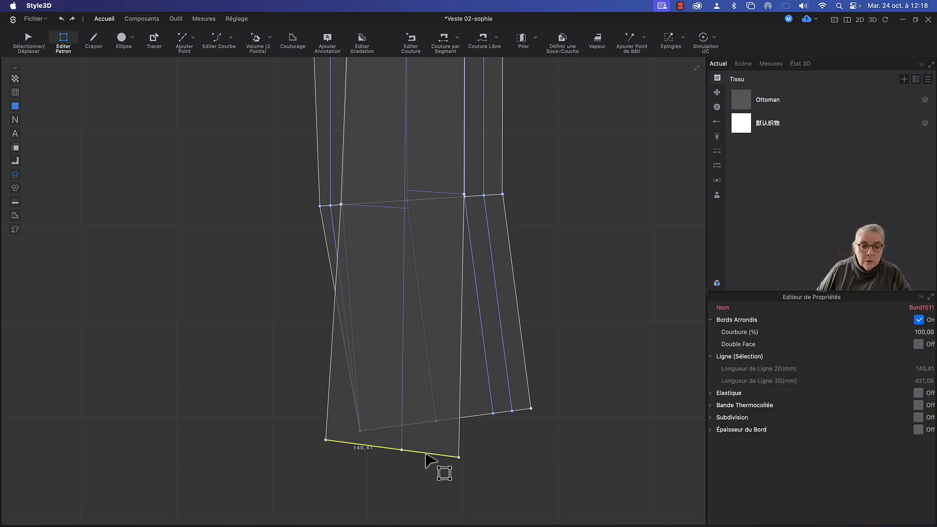
drag(425, 454, 462, 451)
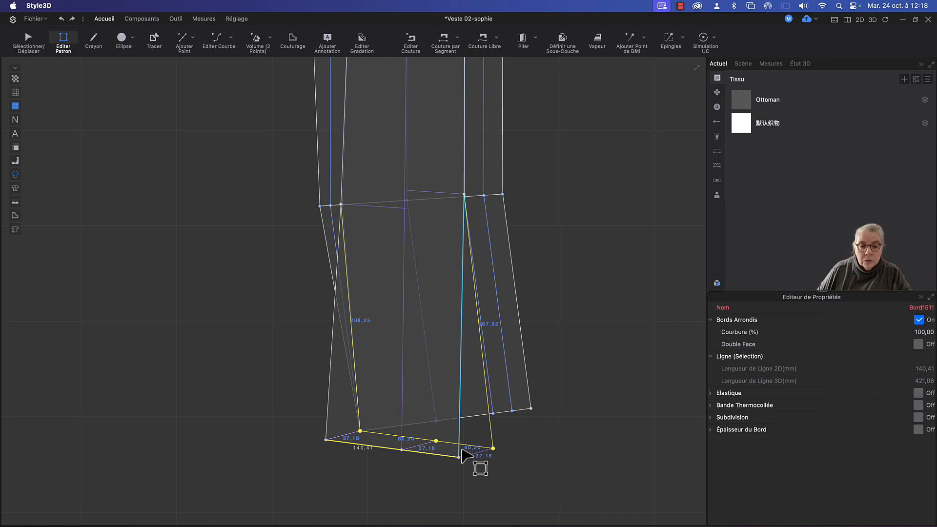
drag(462, 455, 463, 459)
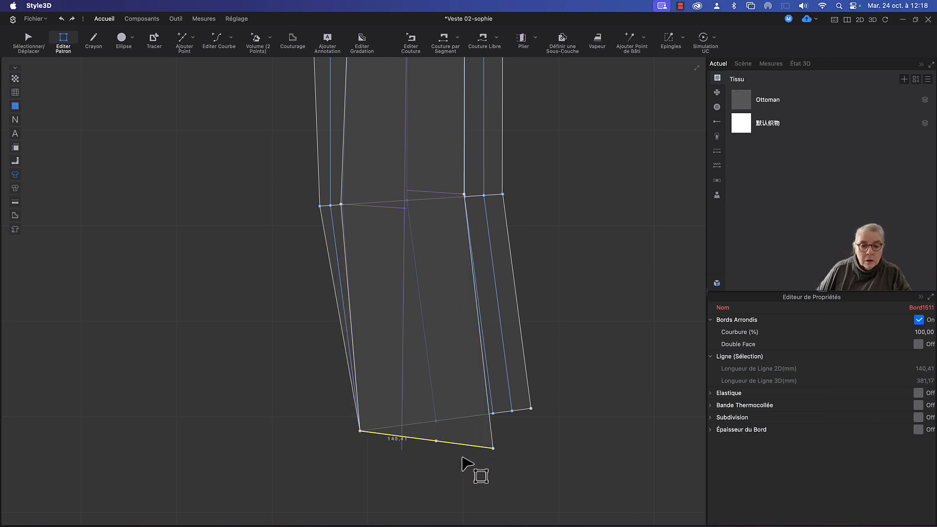
Move the under sleeve's right hem corner and middle hem point up onto the main sleeve's hem line.
click(495, 470)
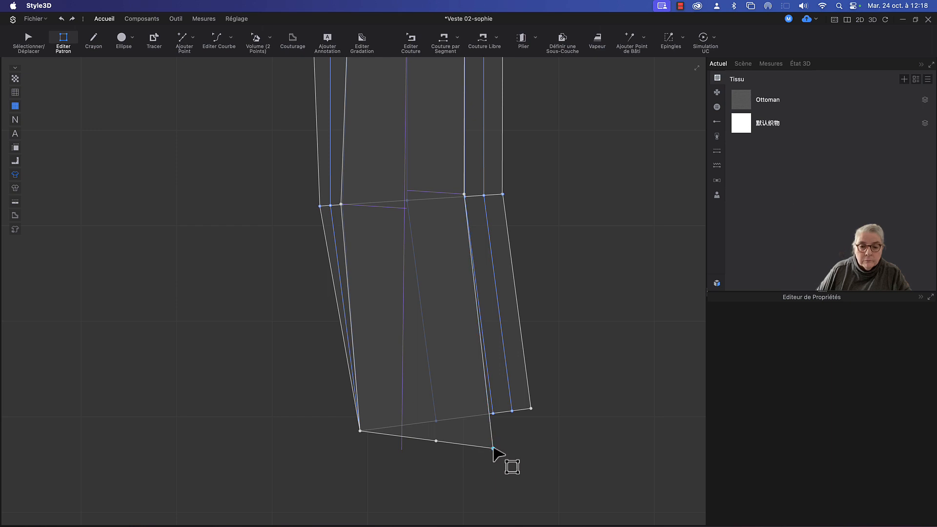
drag(493, 448, 494, 415)
drag(436, 441, 436, 420)
scroll(466, 449, down, 3)
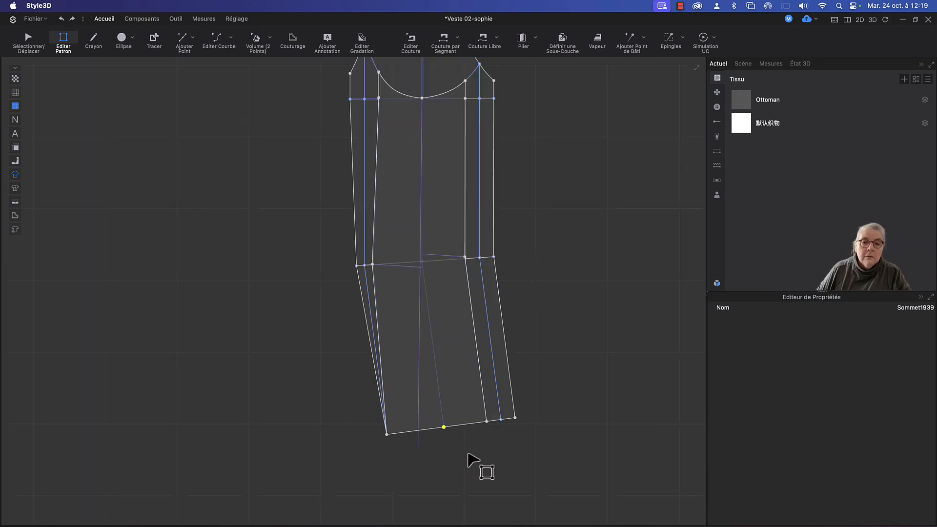
scroll(537, 405, up, 2)
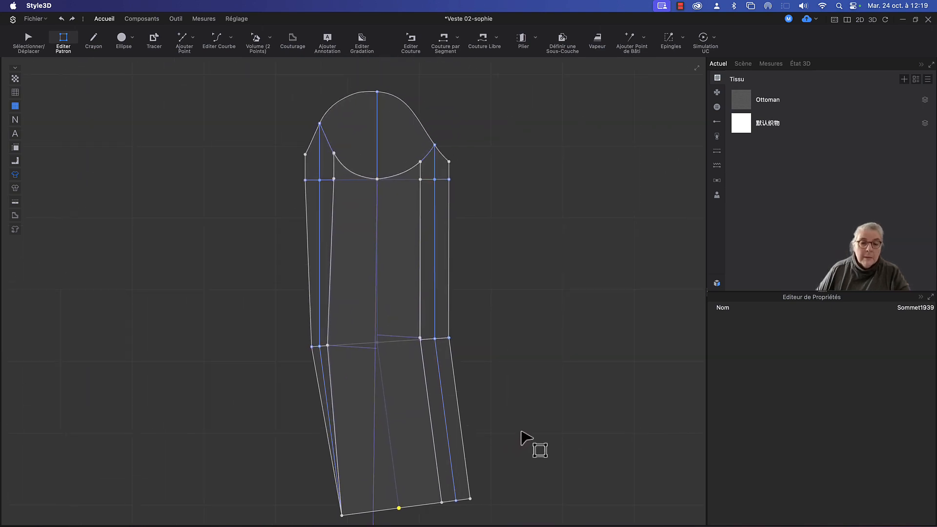
Move the under sleeve piece off the main sleeve and flip it horizontally in 2D.
click(28, 40)
drag(358, 259, 212, 245)
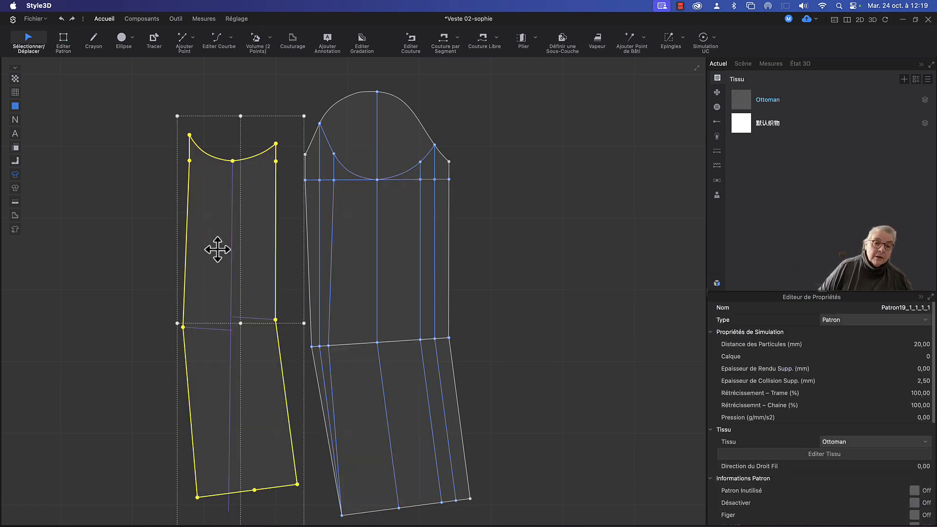
right_click(218, 250)
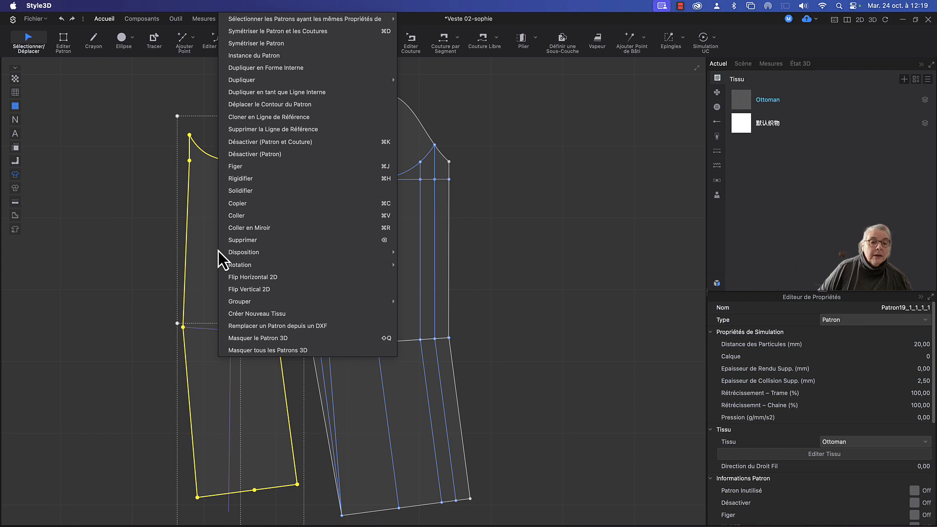
click(233, 276)
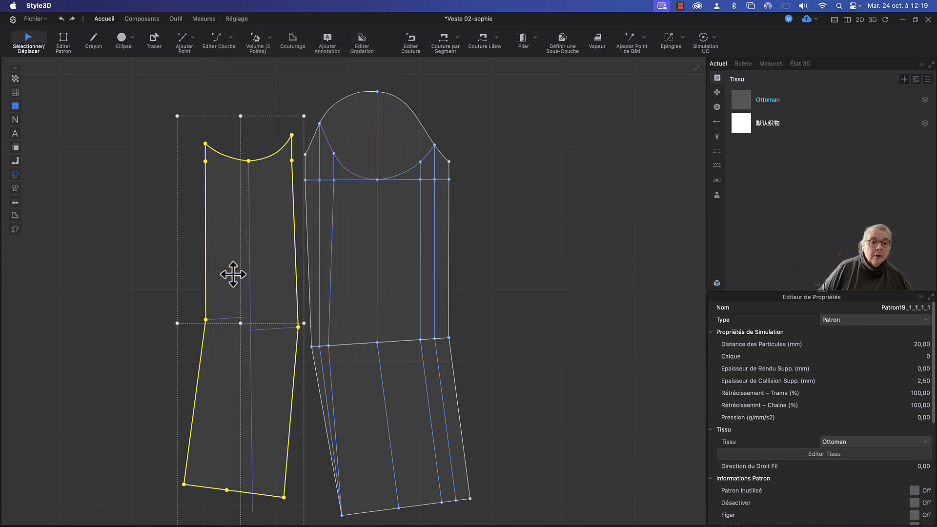
Place the flipped under sleeve to the right of the main sleeve, with the two hems side by side.
scroll(110, 288, down, 3)
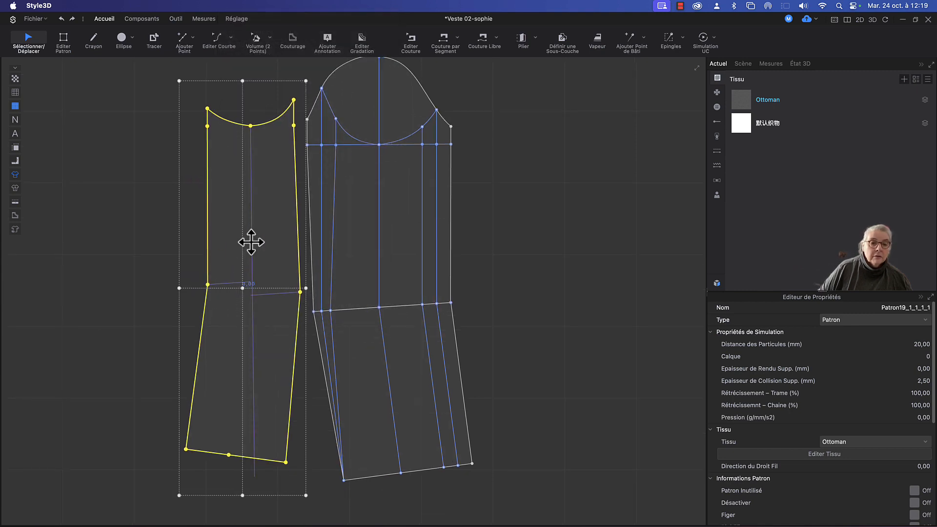
drag(251, 243, 540, 260)
click(485, 229)
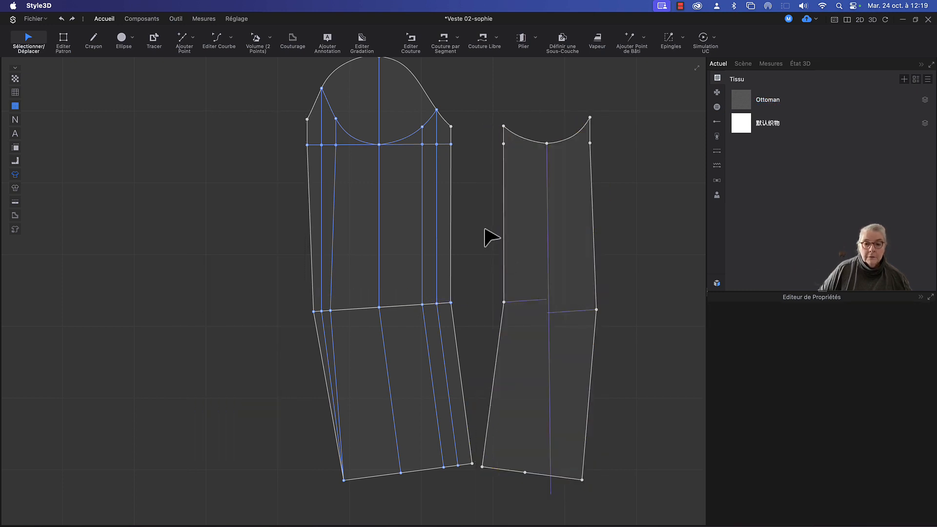
click(395, 280)
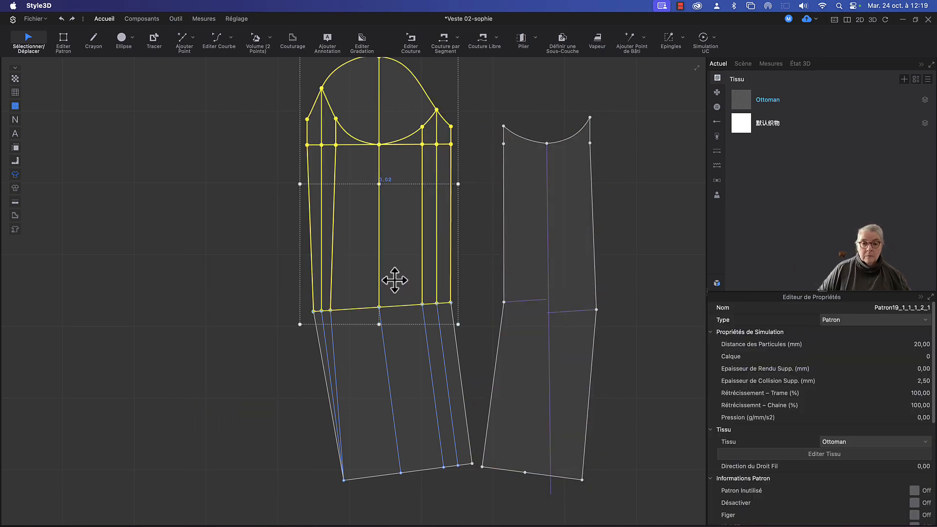
click(286, 307)
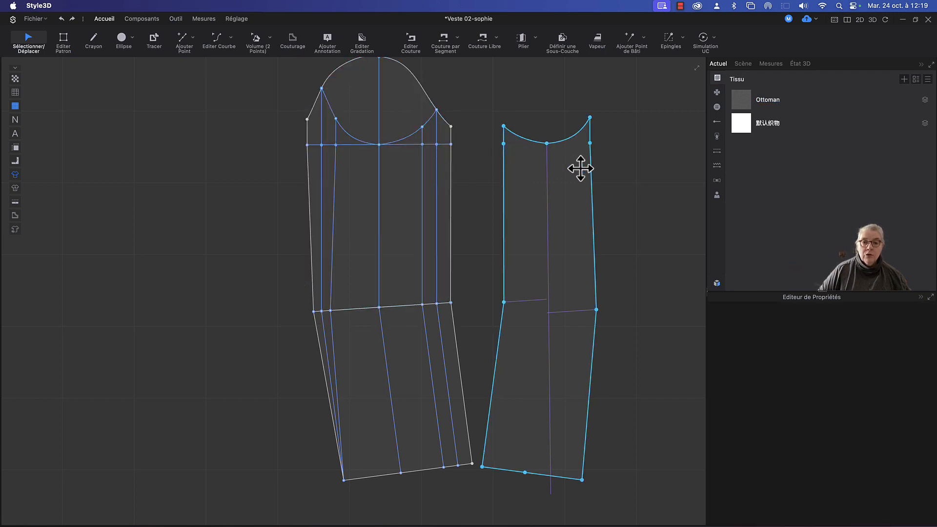
Convert the two underarm-level points on the under sleeve's side edges into curve points.
middle_drag(613, 218, 596, 259)
key(z)
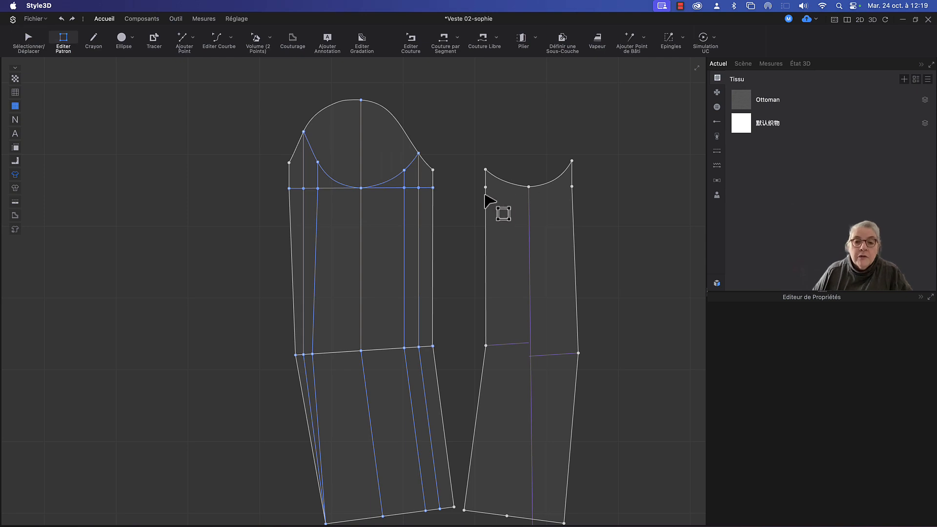
click(485, 187)
right_click(486, 189)
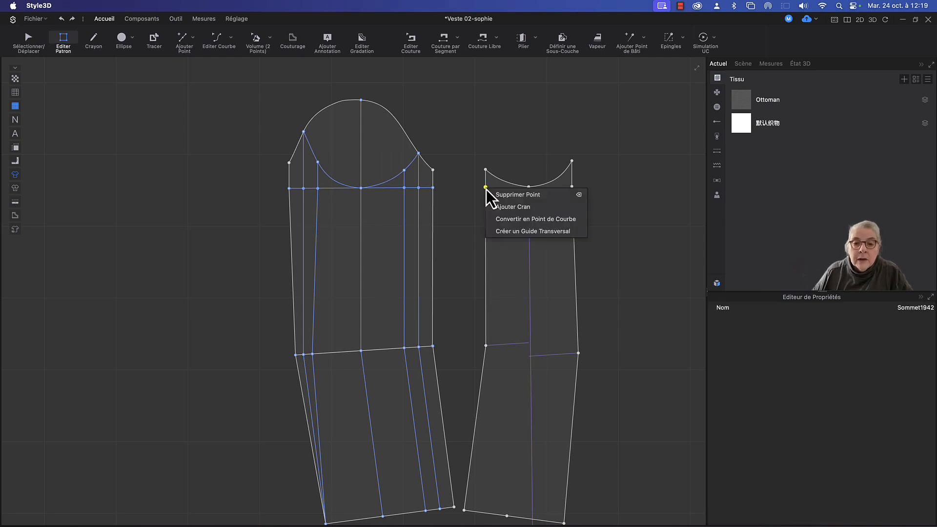
click(505, 219)
click(572, 187)
right_click(573, 188)
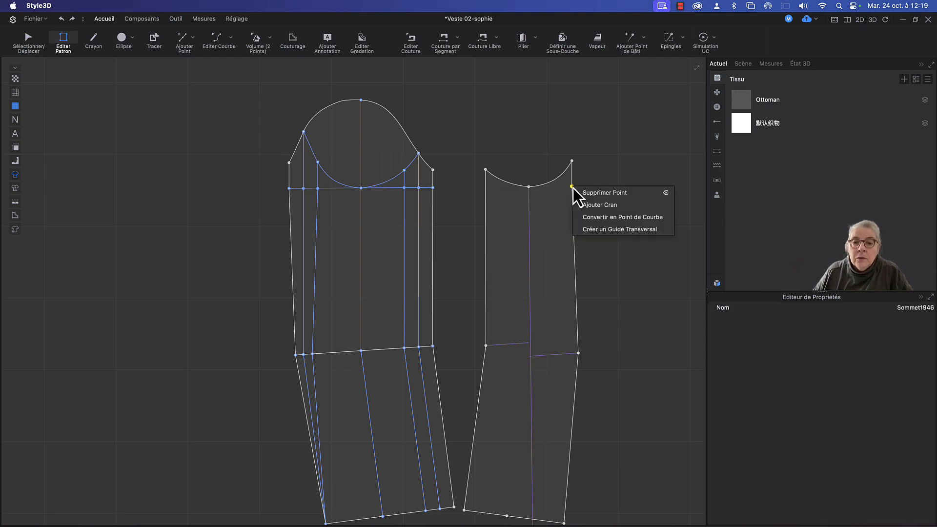
click(591, 217)
Curve the under sleeve's two side edges above the elbow slightly to the right with Editer Courbe.
middle_drag(597, 360, 603, 320)
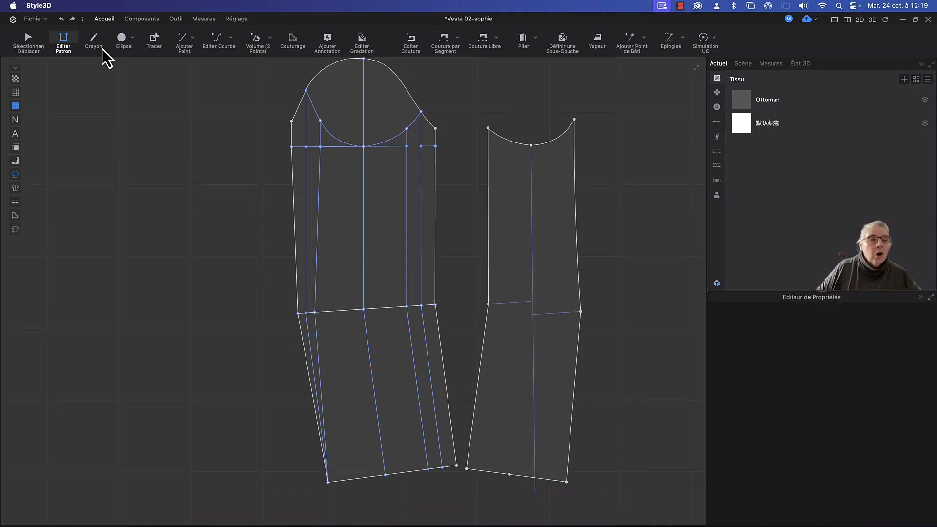
click(231, 38)
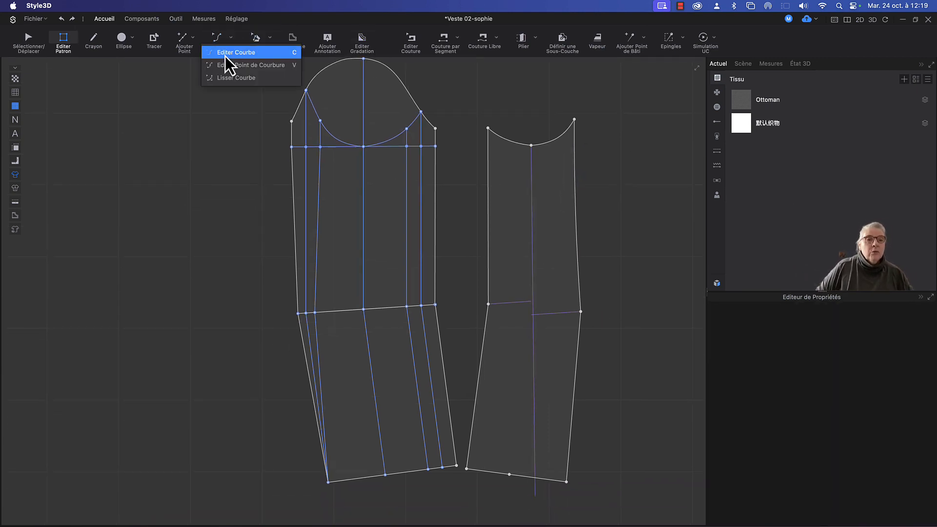
click(225, 56)
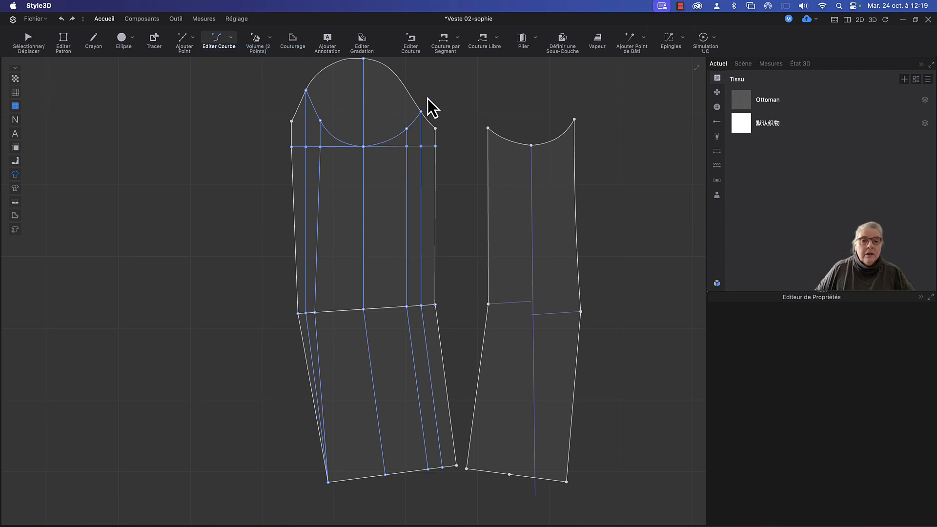
click(489, 222)
drag(492, 222, 494, 223)
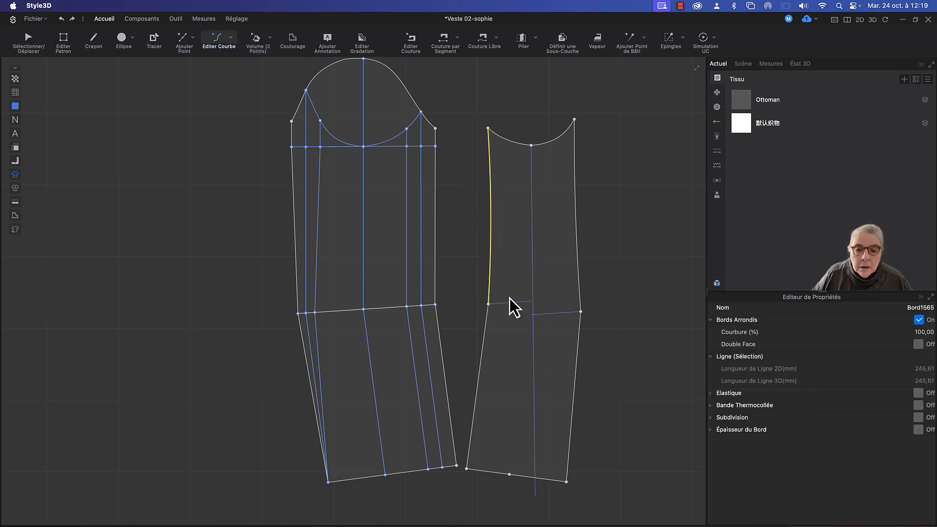
click(577, 209)
drag(581, 209, 582, 209)
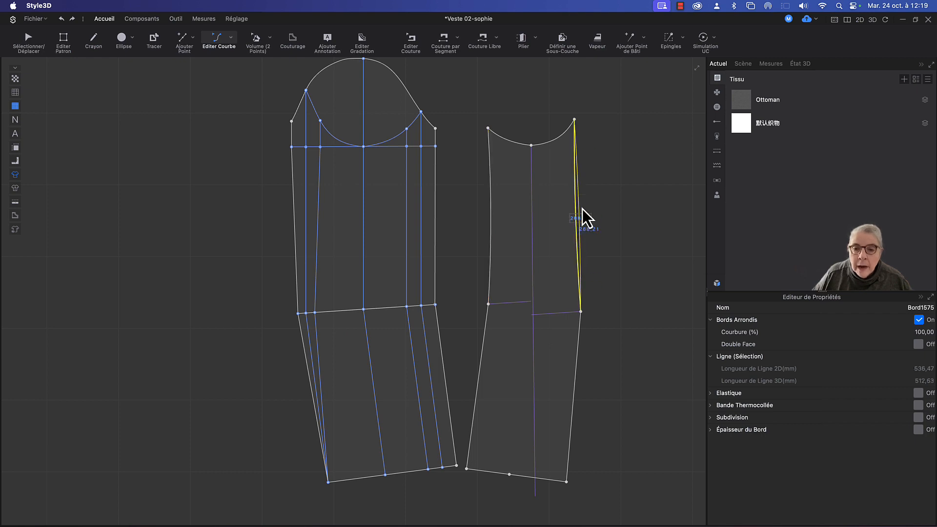
click(626, 344)
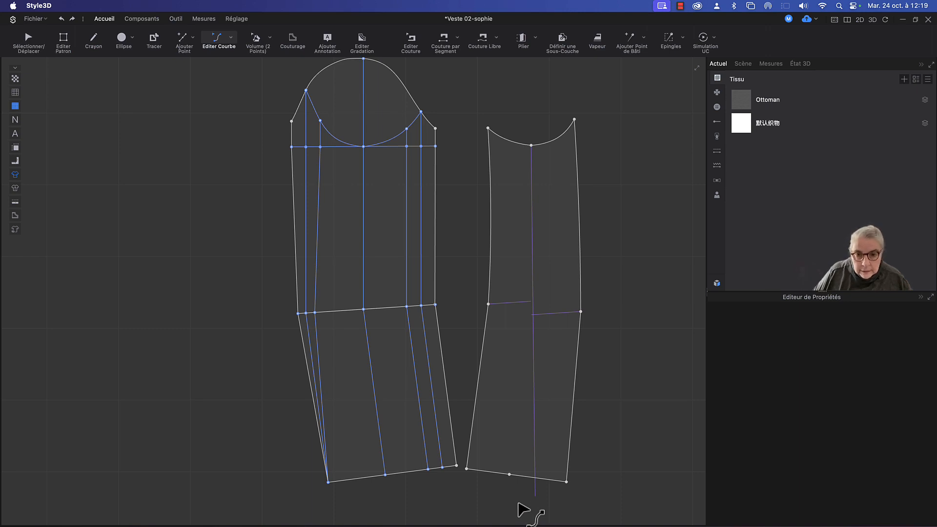
Try to narrow the under sleeve's hem by moving its right corner inward, and undo the move.
key(z)
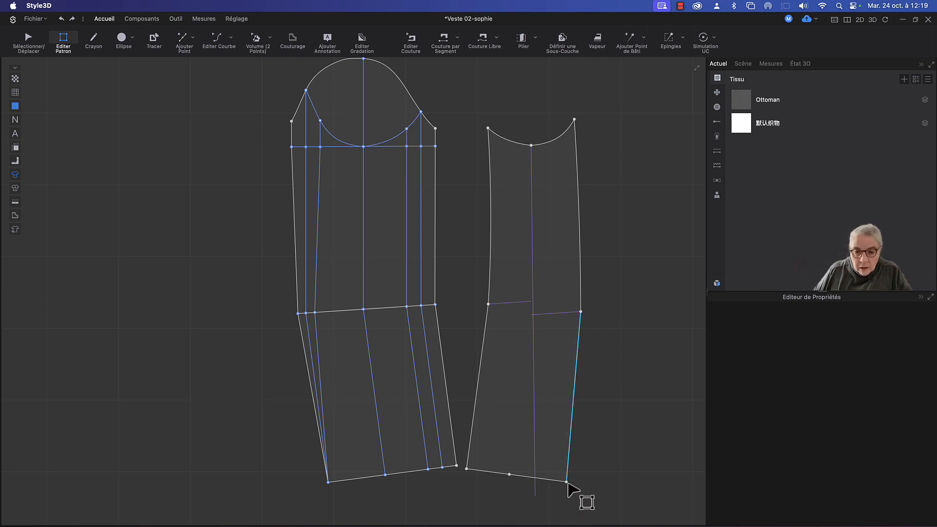
drag(566, 482, 559, 481)
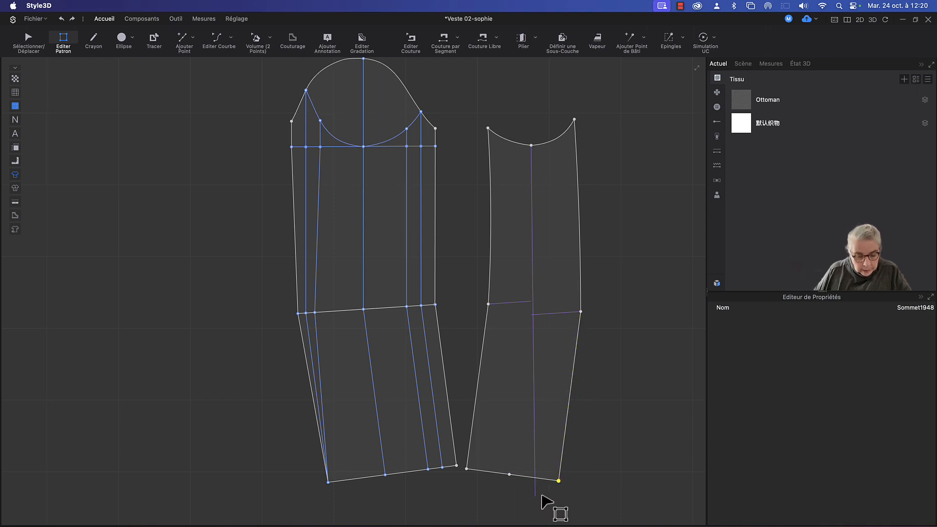
key(super+z)
click(537, 502)
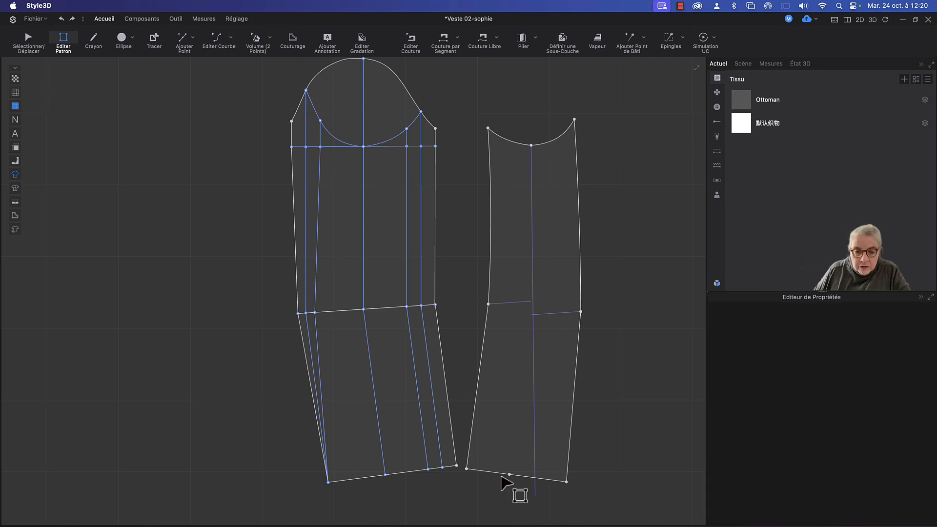
Set the right half of the under sleeve's hem to 60,20 mm, matching the left half, with the direction Fin.
click(499, 474)
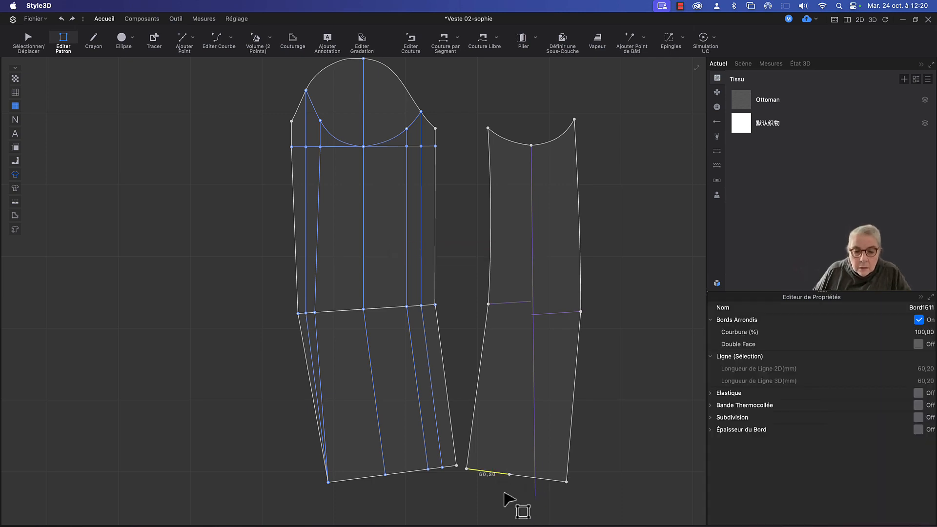
click(540, 479)
right_click(540, 481)
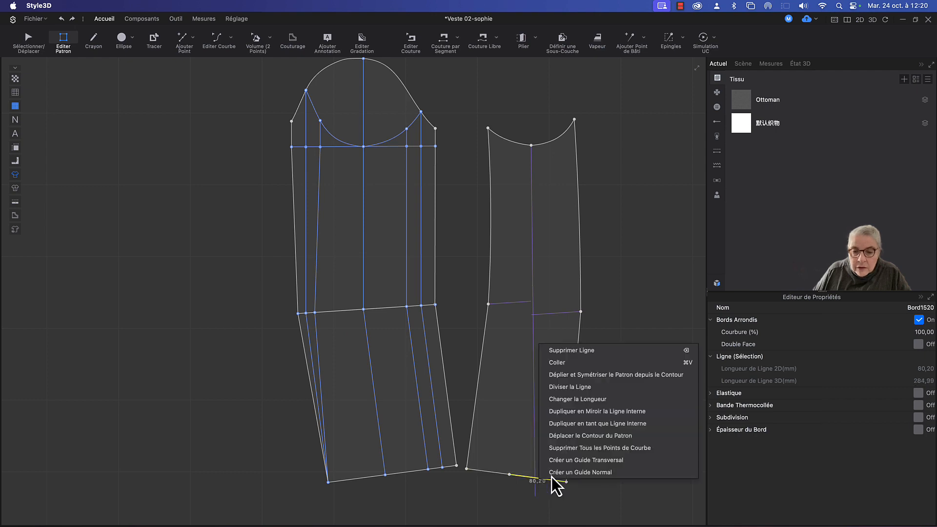
click(605, 400)
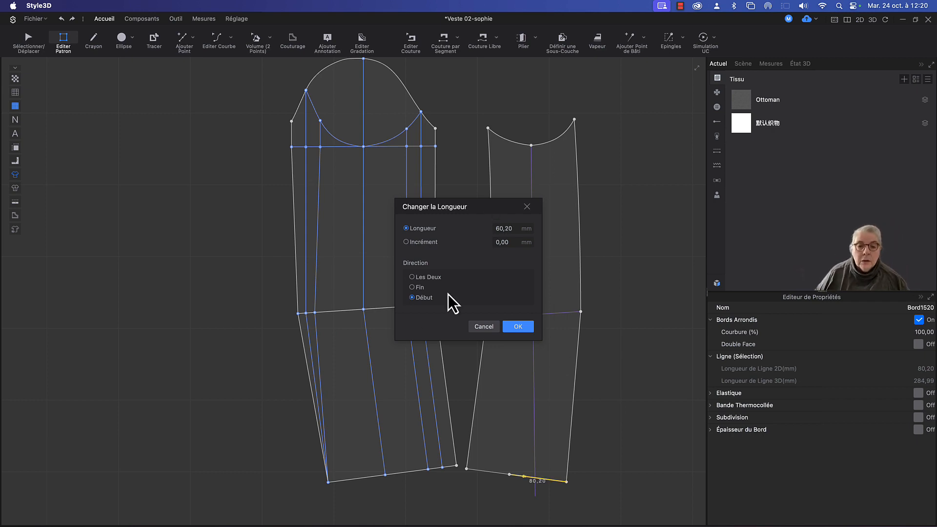
click(411, 287)
click(517, 327)
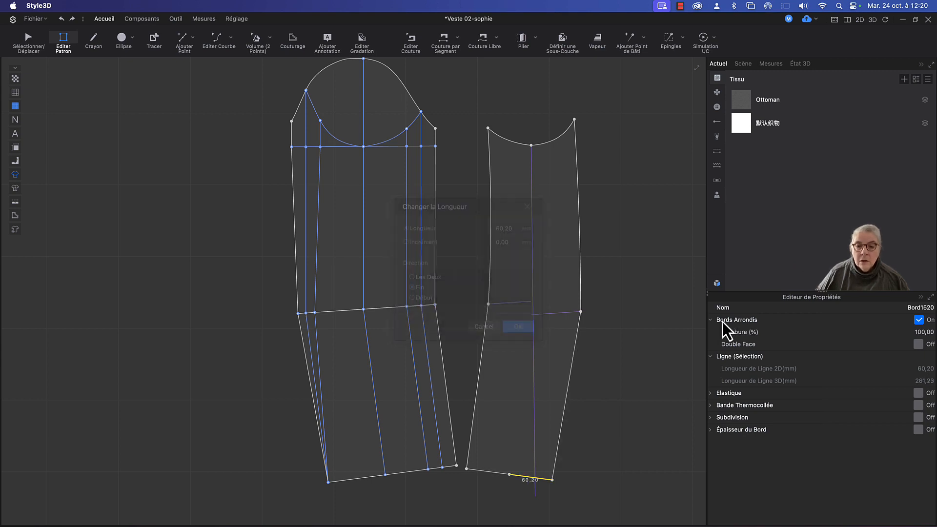
Bow the under sleeve's right edge below the elbow slightly outward and refine the curve of that edge above the elbow.
middle_drag(634, 329, 633, 288)
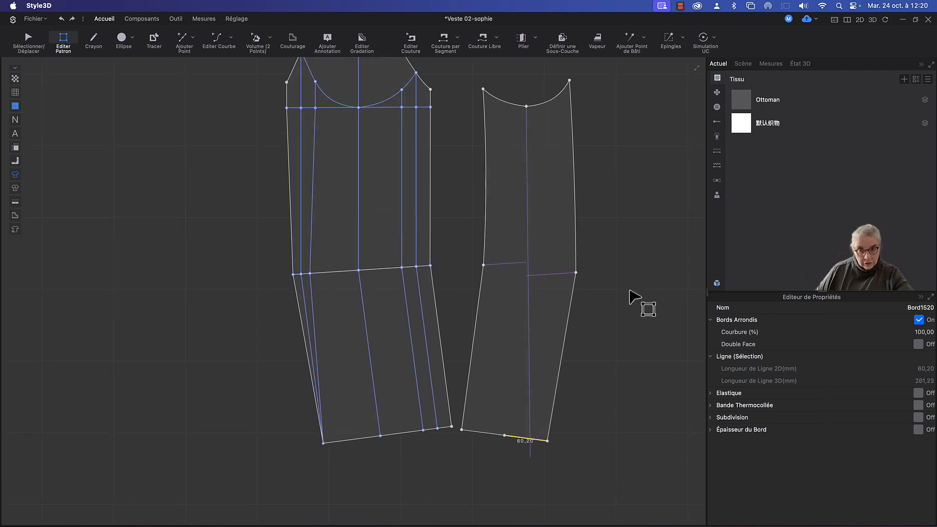
key(c)
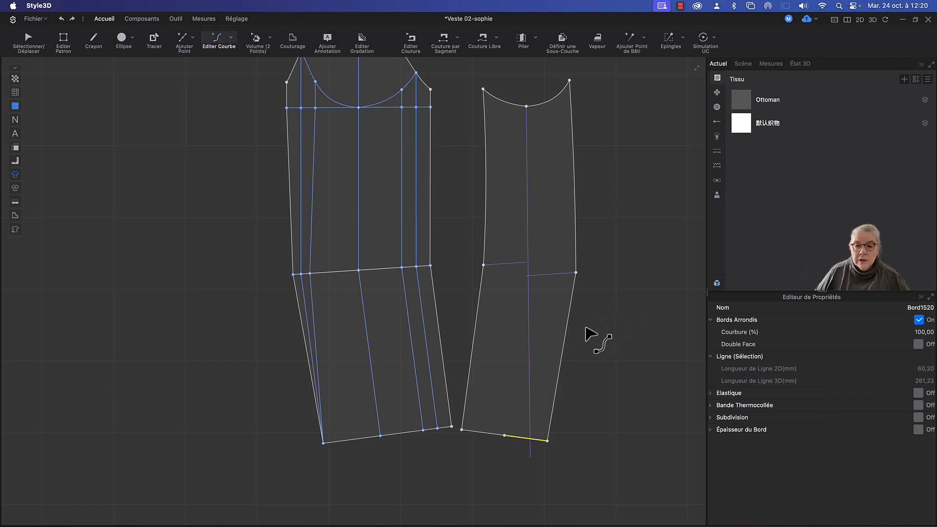
click(567, 337)
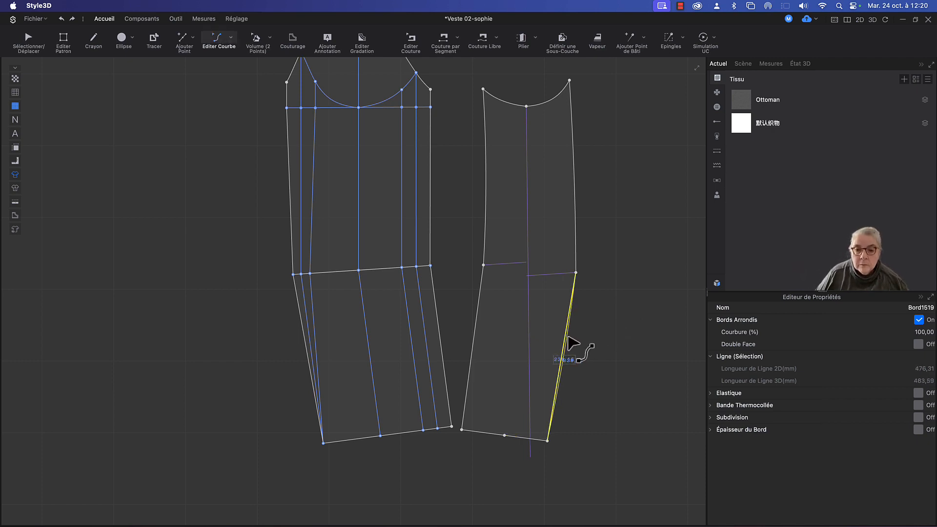
drag(569, 337, 571, 336)
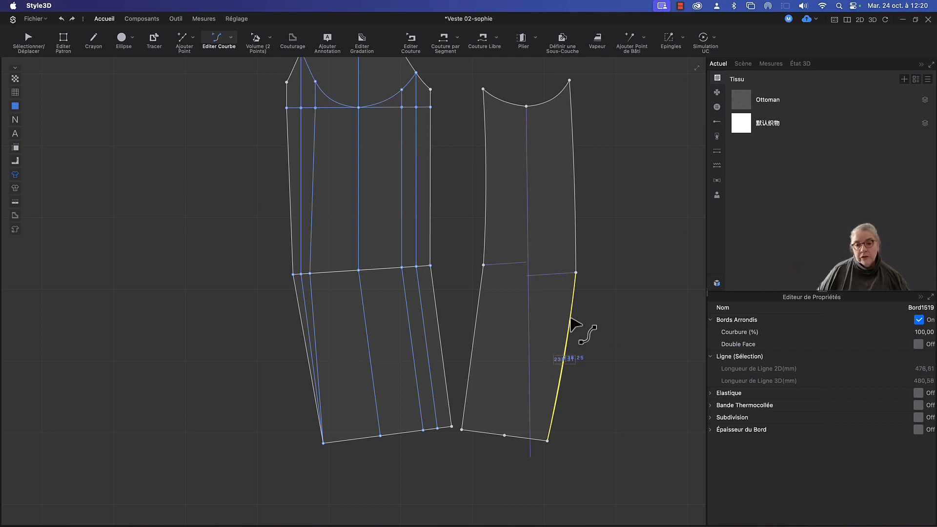
click(586, 250)
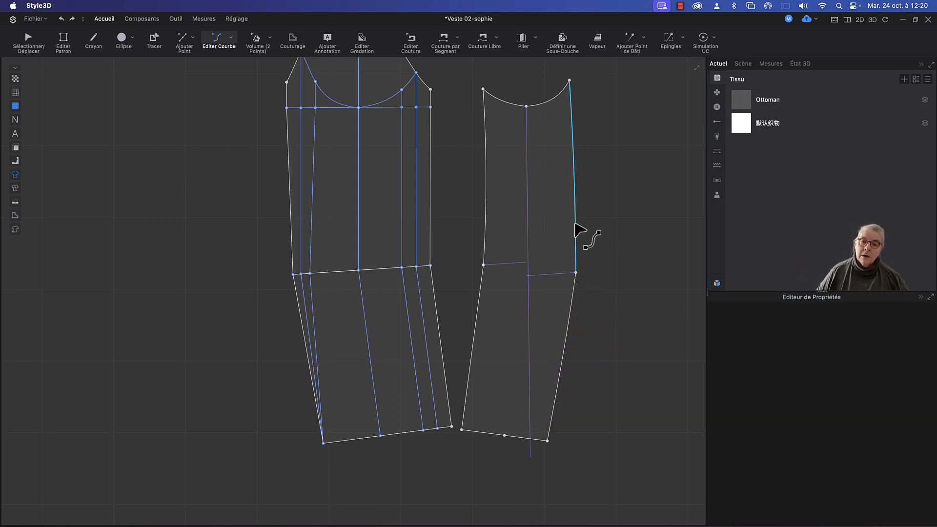
click(575, 225)
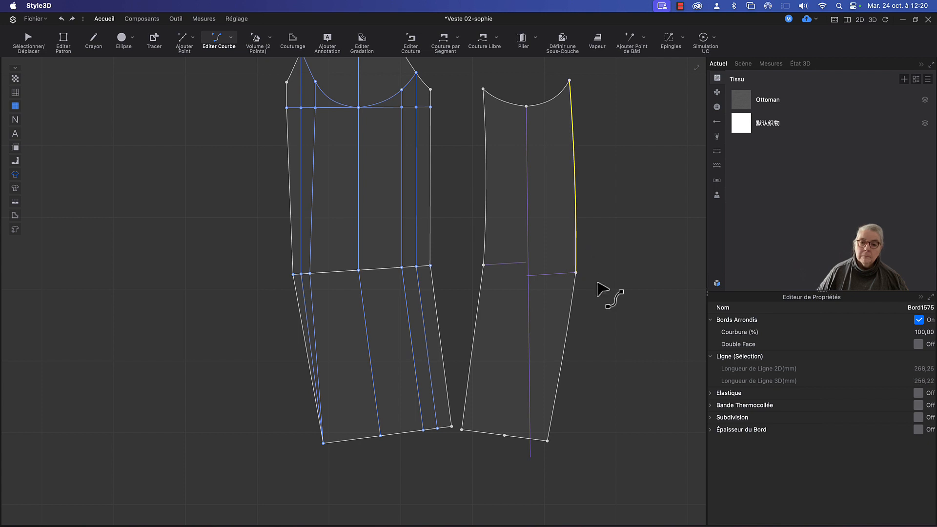
Curve the under sleeve's left edge below the elbow slightly inward.
click(554, 324)
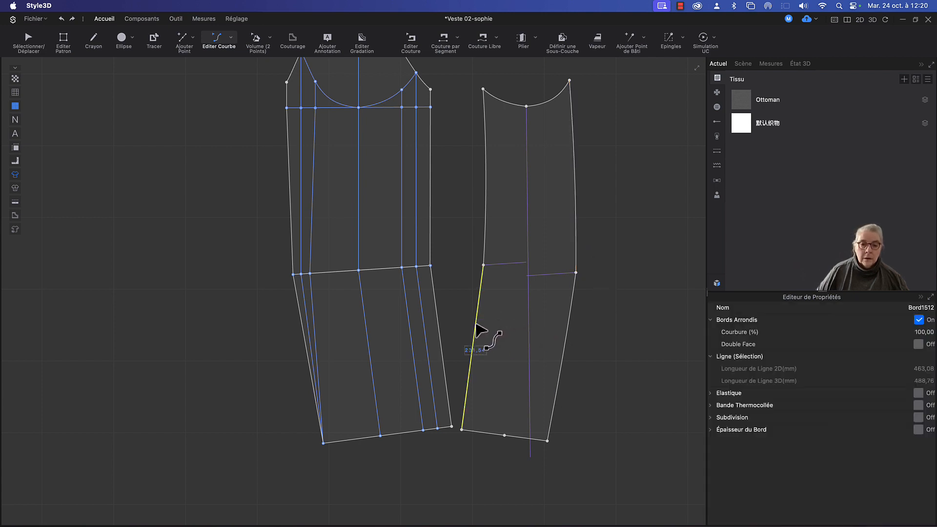
click(476, 330)
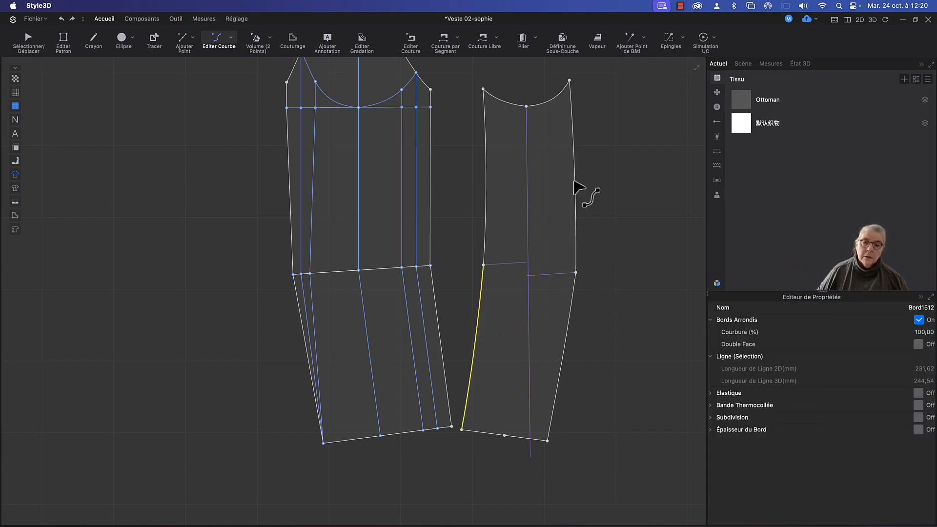
scroll(418, 309, up, 3)
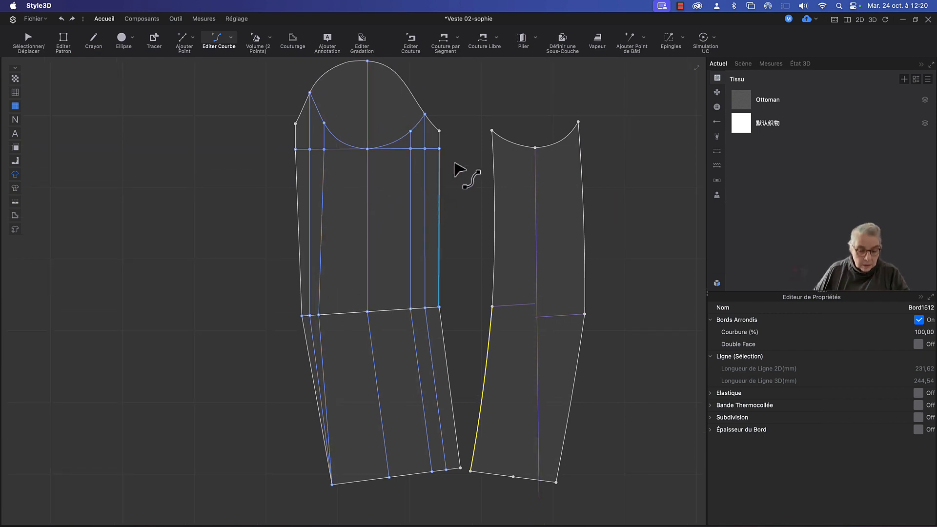
Try to convert the point at the right end of the main sleeve's horizontal underarm line into a curve point.
key(z)
click(440, 149)
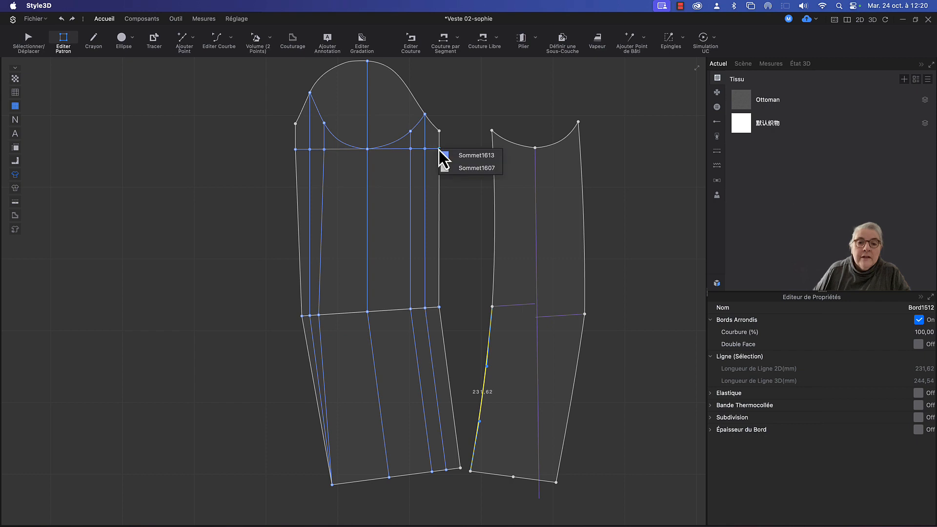
click(446, 167)
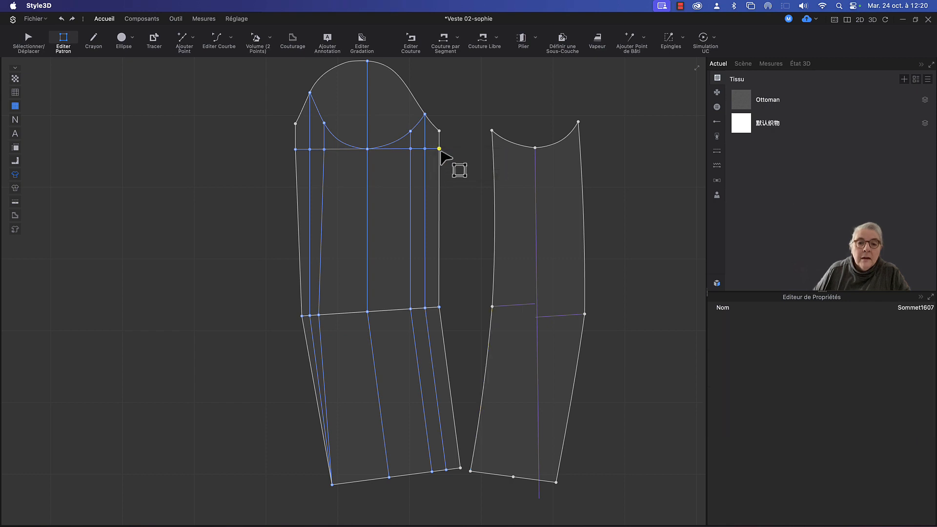
right_click(441, 151)
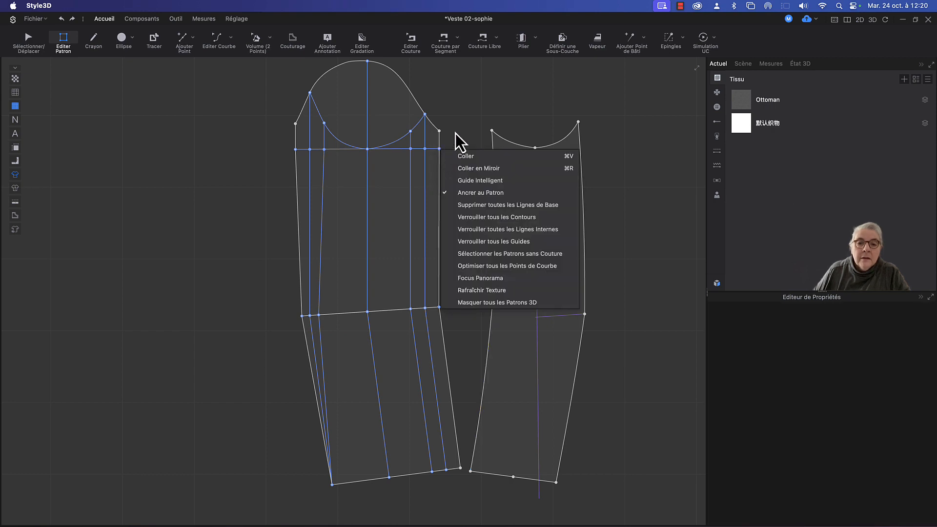
click(455, 135)
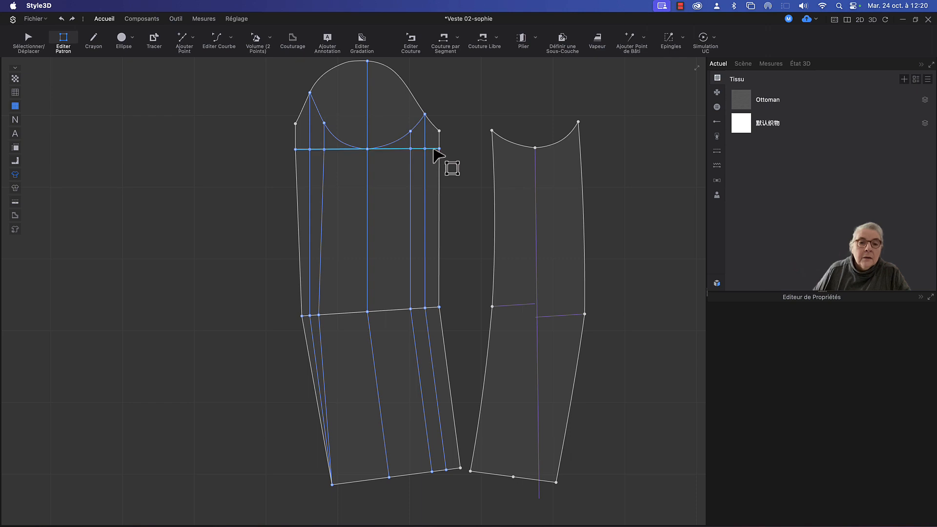
click(435, 151)
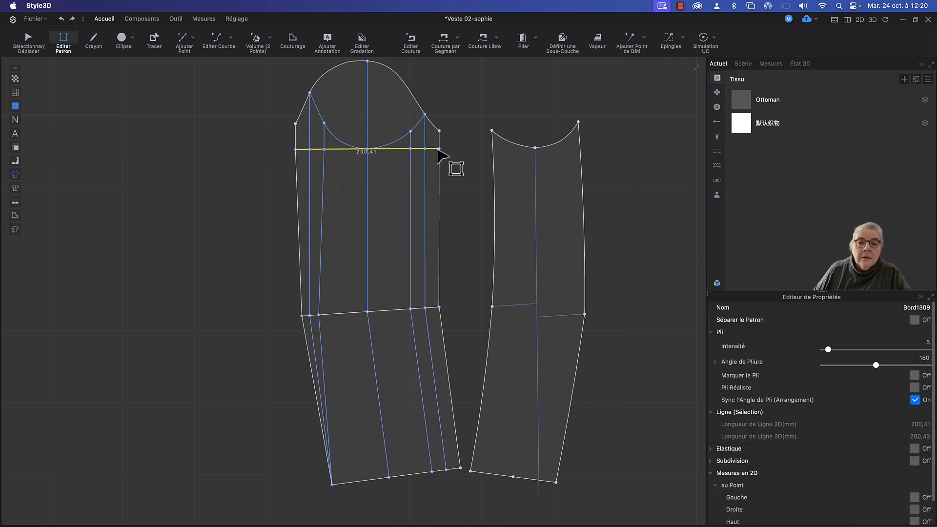
click(440, 151)
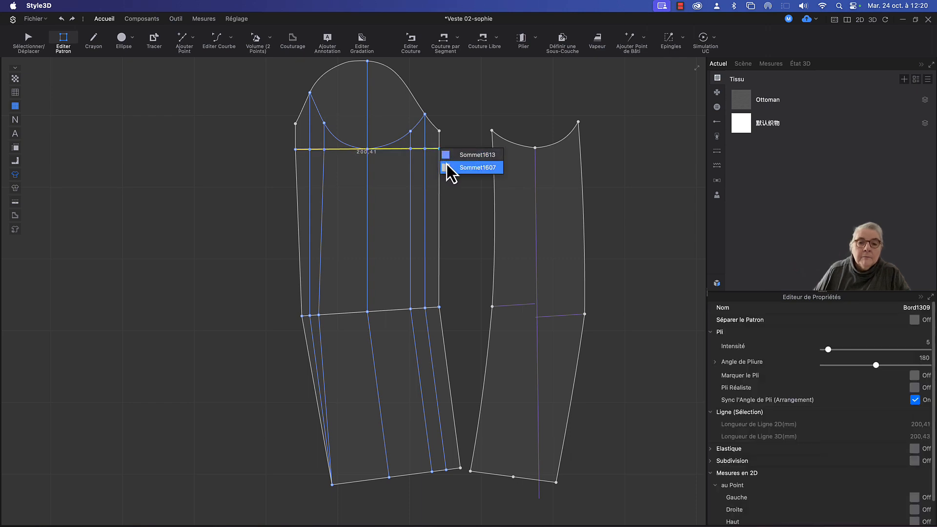
click(447, 167)
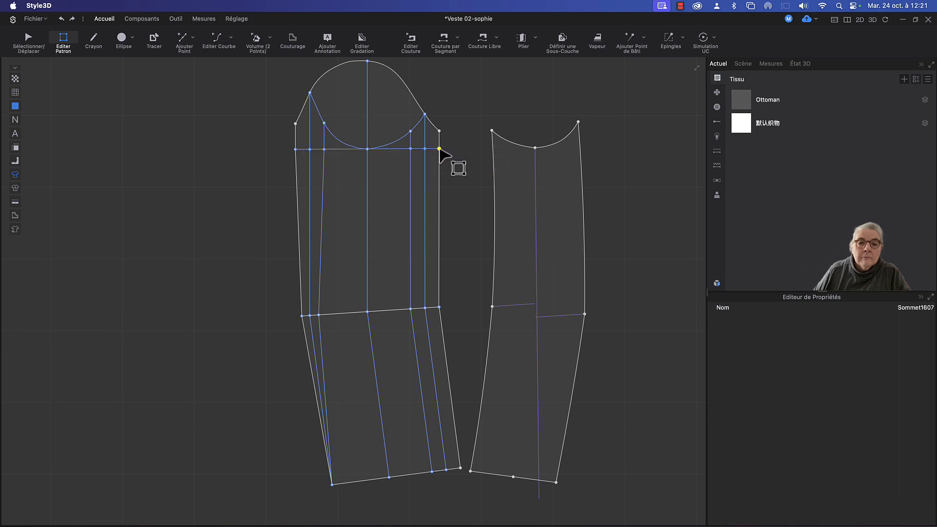
right_click(440, 150)
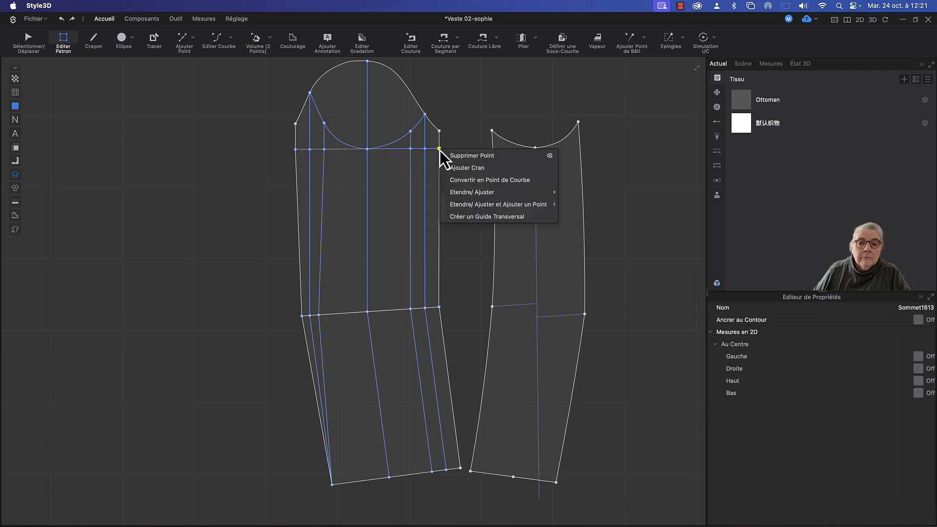
click(463, 179)
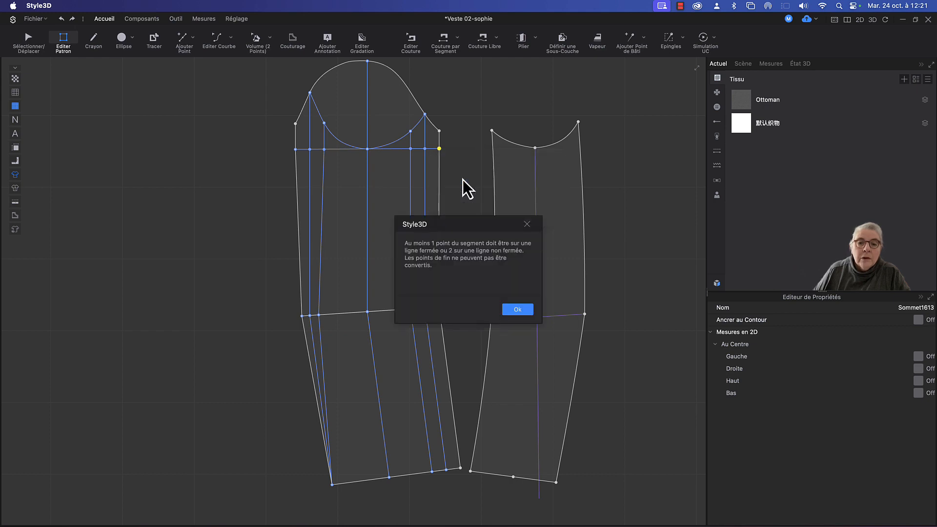
click(520, 312)
click(466, 155)
Delete the horizontal underarm line that crosses the main sleeve.
scroll(452, 157, down, 3)
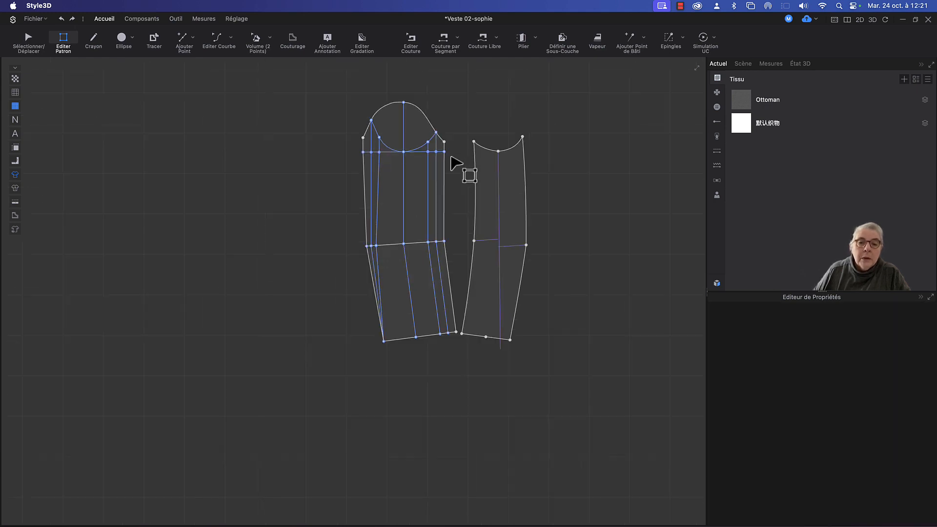
scroll(452, 157, up, 8)
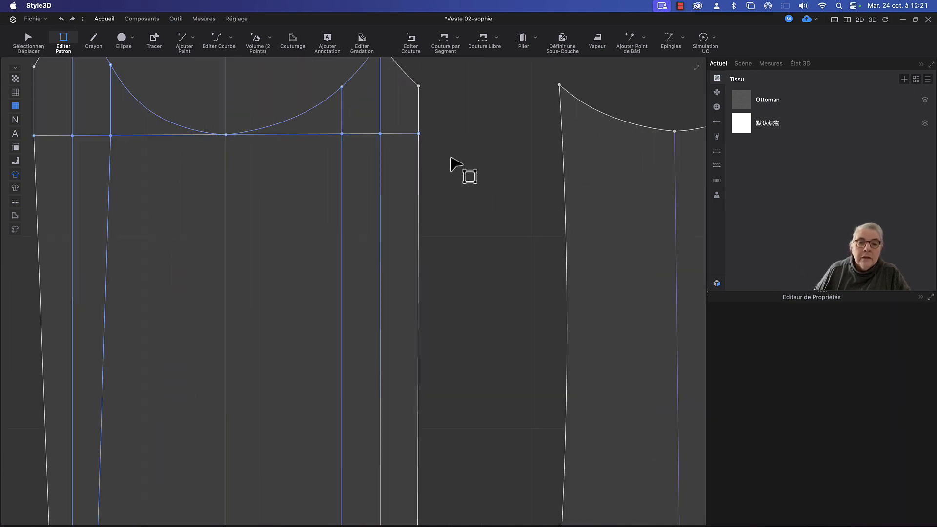
click(403, 135)
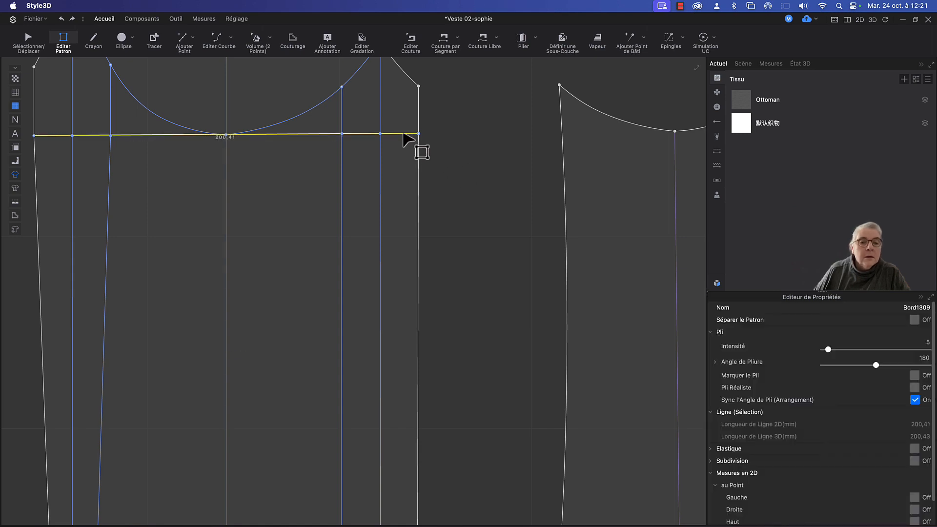
click(474, 244)
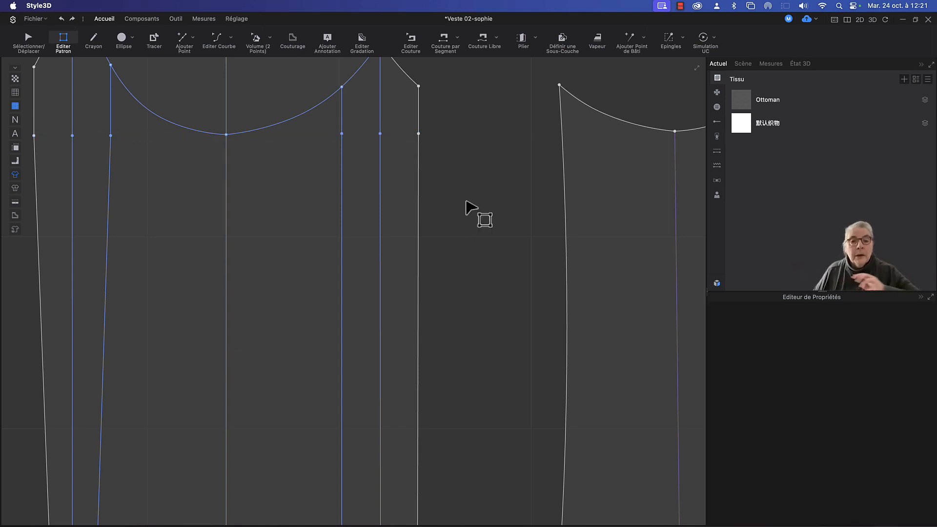
Convert the outline point on the main sleeve's right edge at underarm level into a curve point.
click(419, 134)
right_click(419, 134)
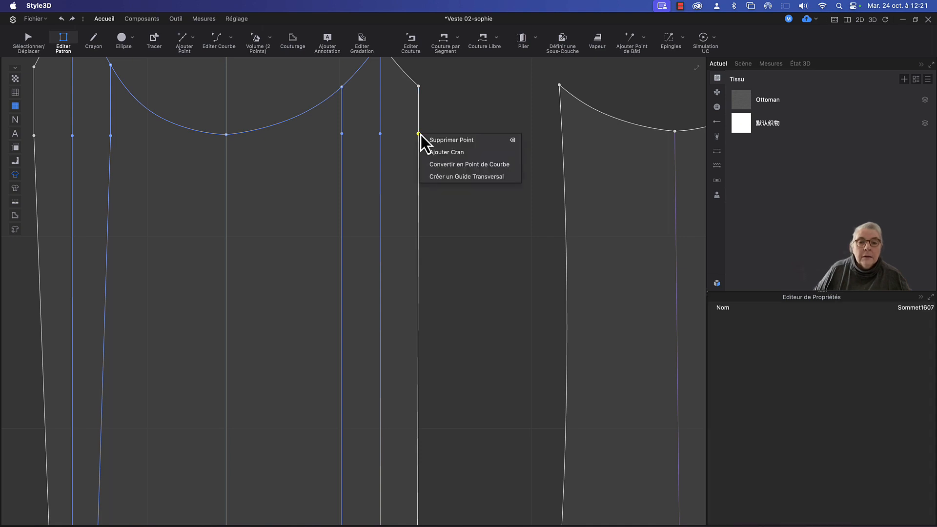
click(438, 165)
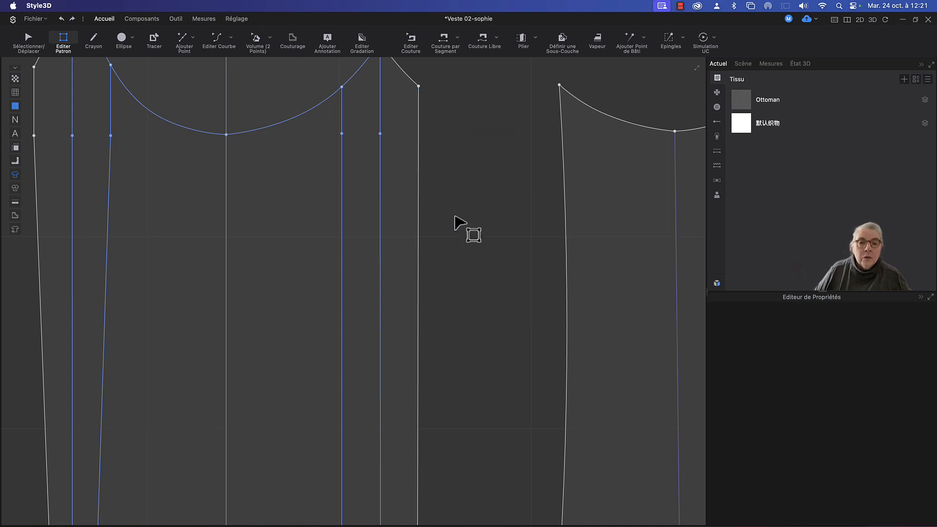
Curve the main sleeve's right edge above the elbow slightly inward.
scroll(459, 229, up, 5)
scroll(459, 238, down, 8)
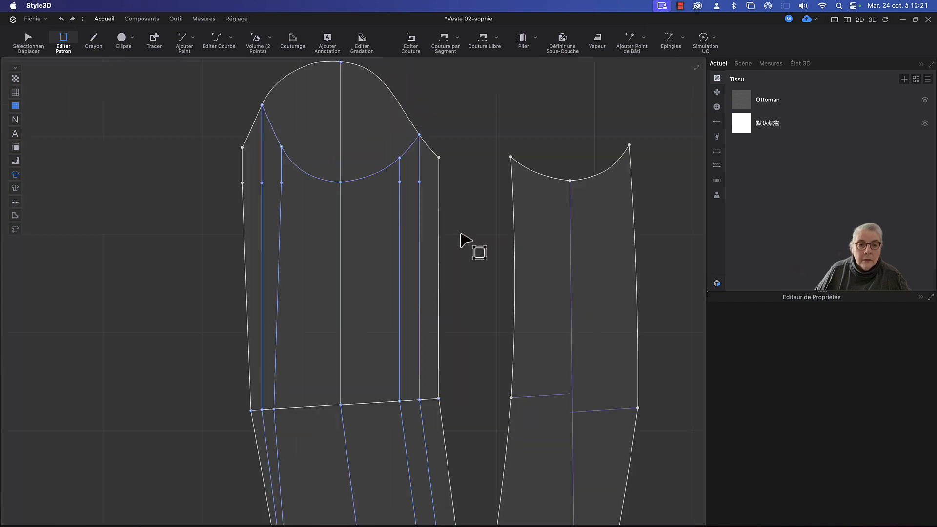
key(c)
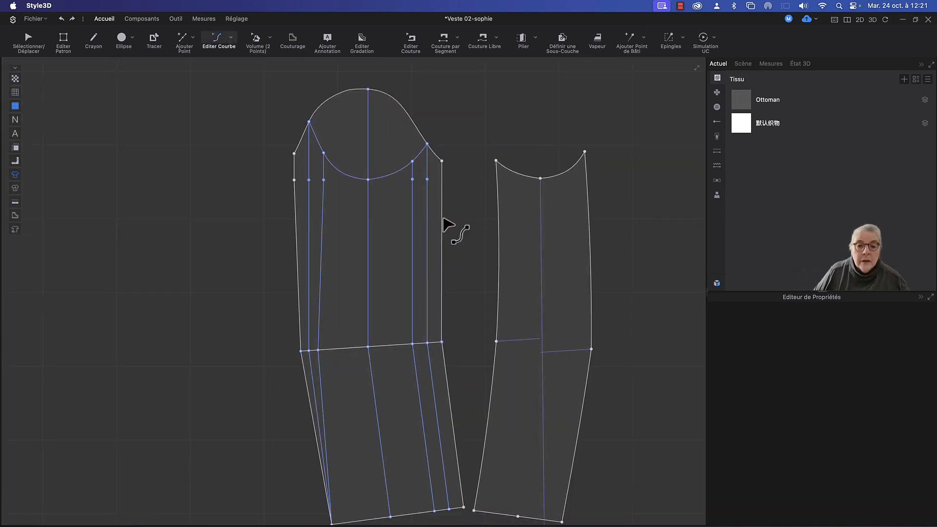
click(441, 220)
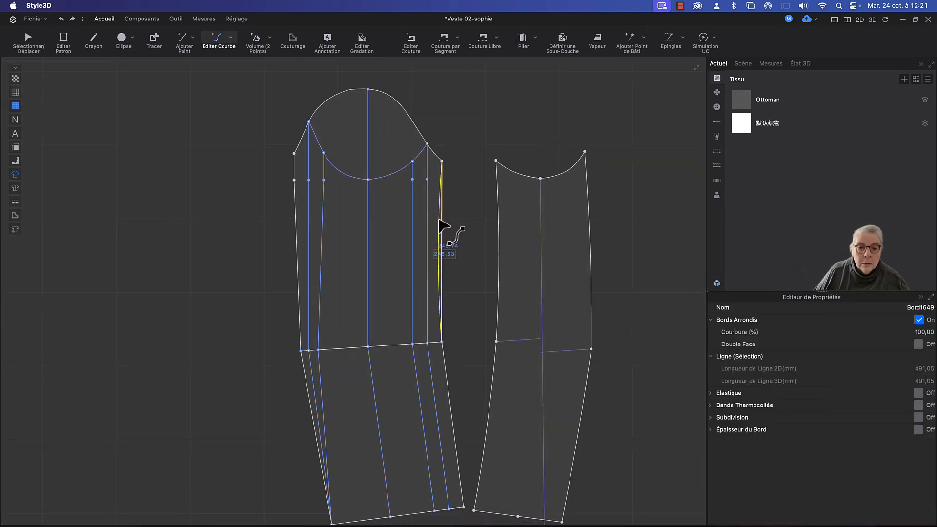
drag(439, 220, 439, 220)
click(464, 233)
Curve the main sleeve's right edge below the elbow slightly inward.
middle_drag(459, 340, 468, 292)
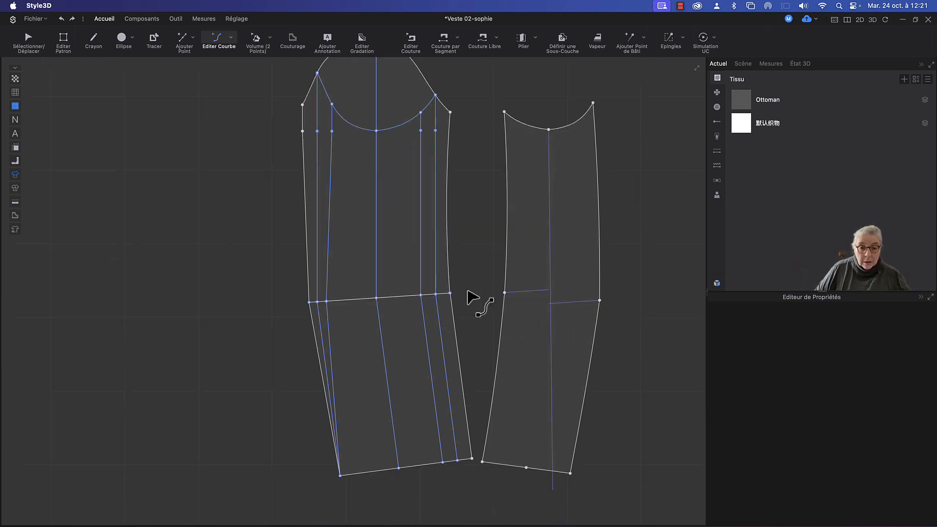
scroll(467, 293, down, 2)
click(447, 301)
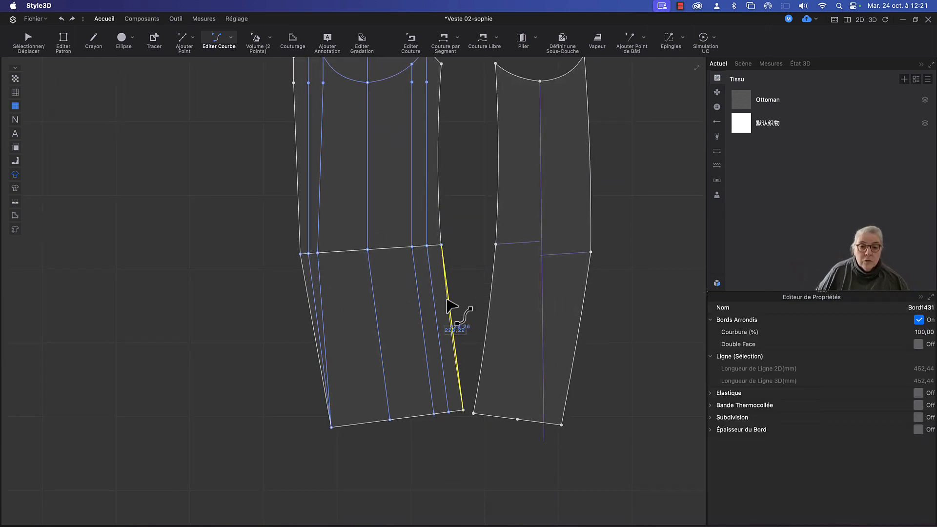
drag(448, 301, 446, 301)
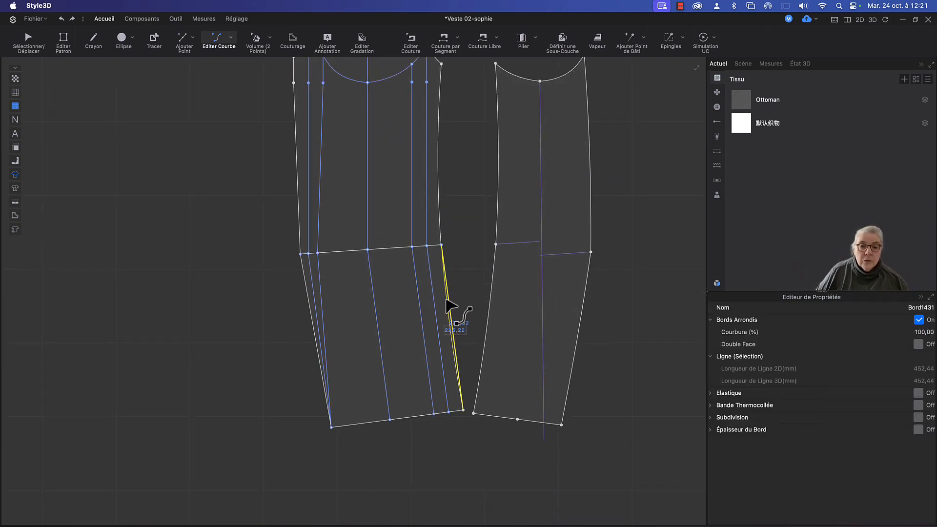
click(472, 258)
Convert the outline point on the main sleeve's left edge at underarm level into a curve point.
middle_drag(473, 251, 464, 329)
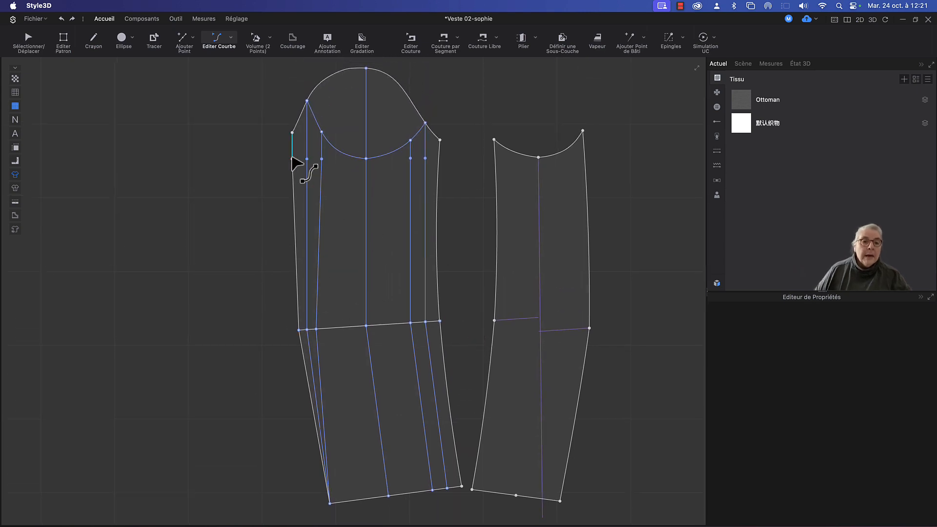
key(z)
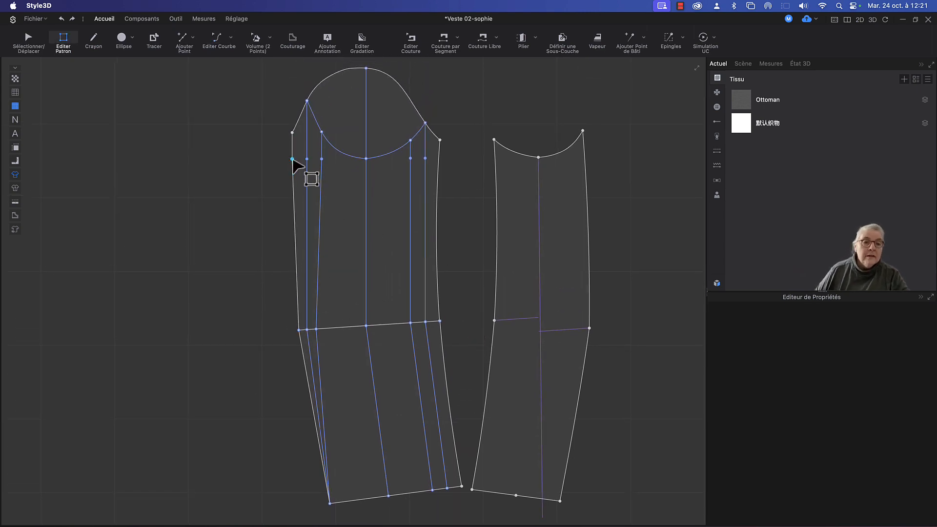
click(293, 160)
right_click(293, 160)
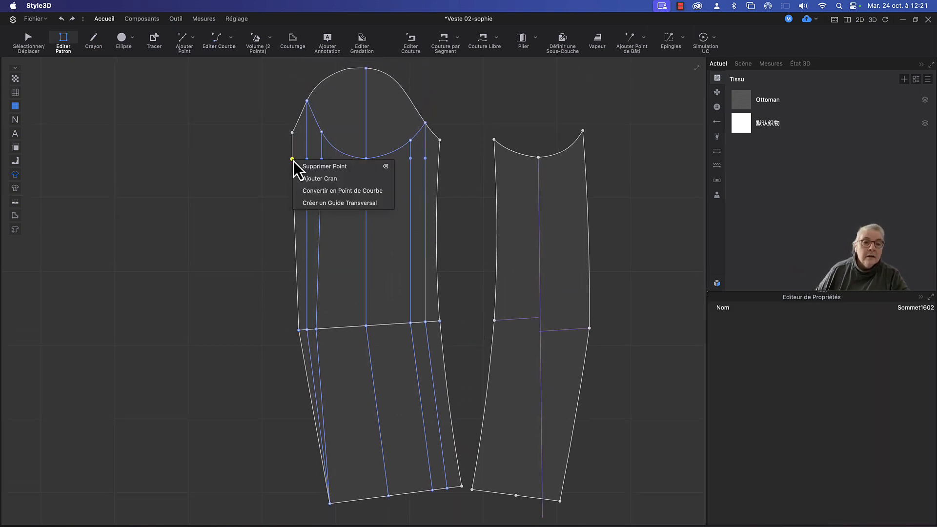
click(307, 190)
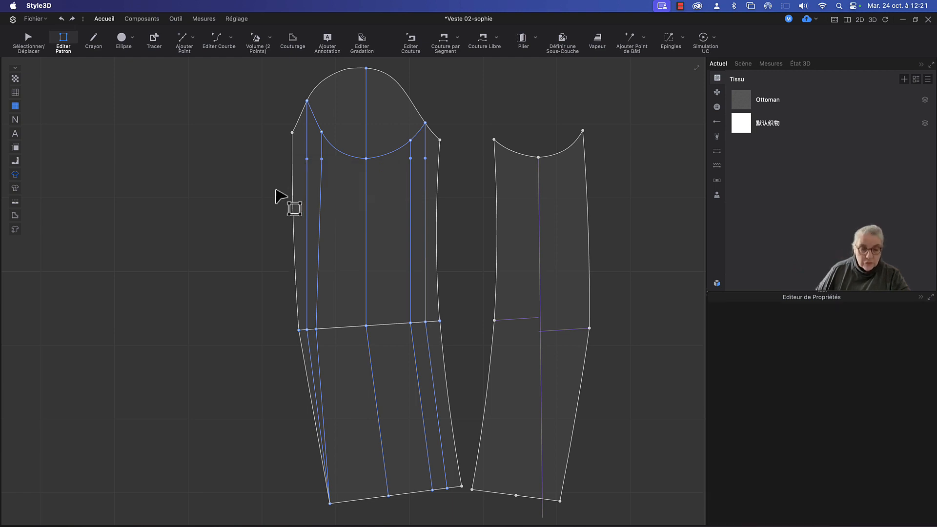
Bow the main sleeve's left edge slightly outward, both above and below the elbow.
key(c)
click(292, 196)
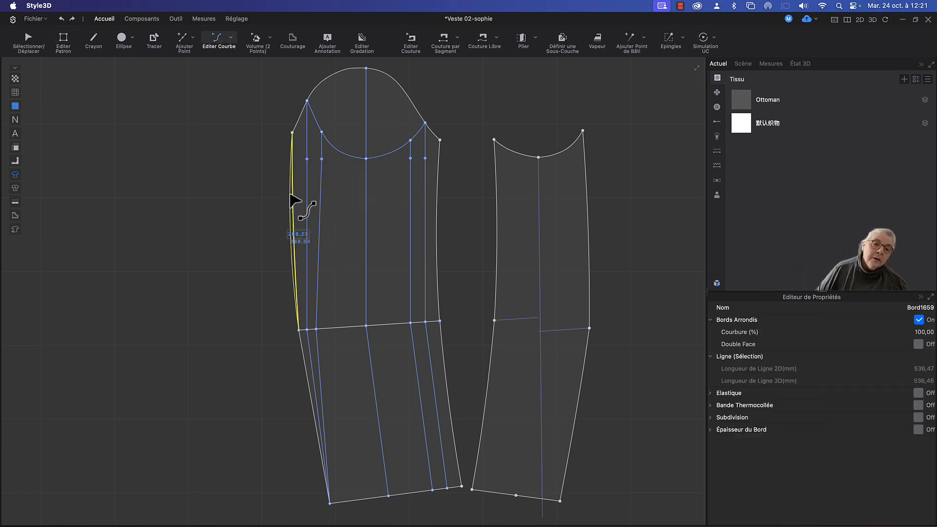
drag(290, 194, 291, 202)
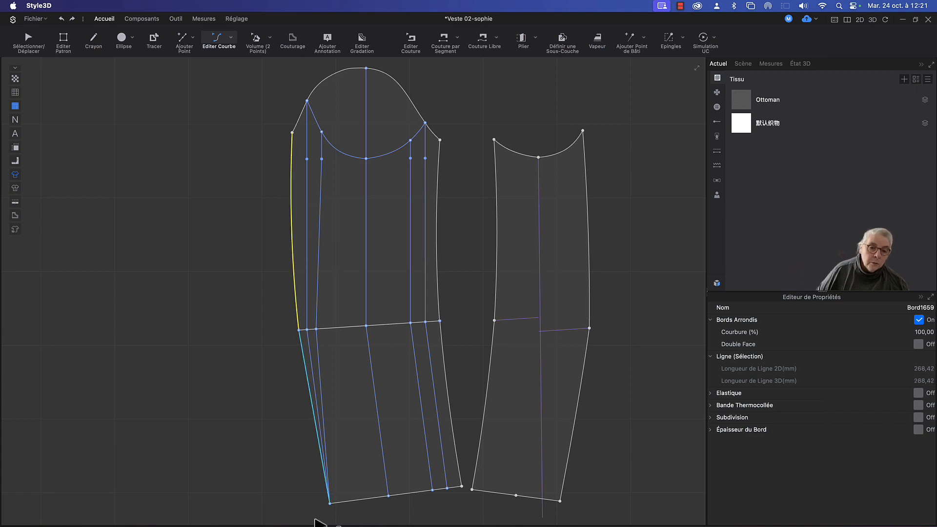
click(310, 393)
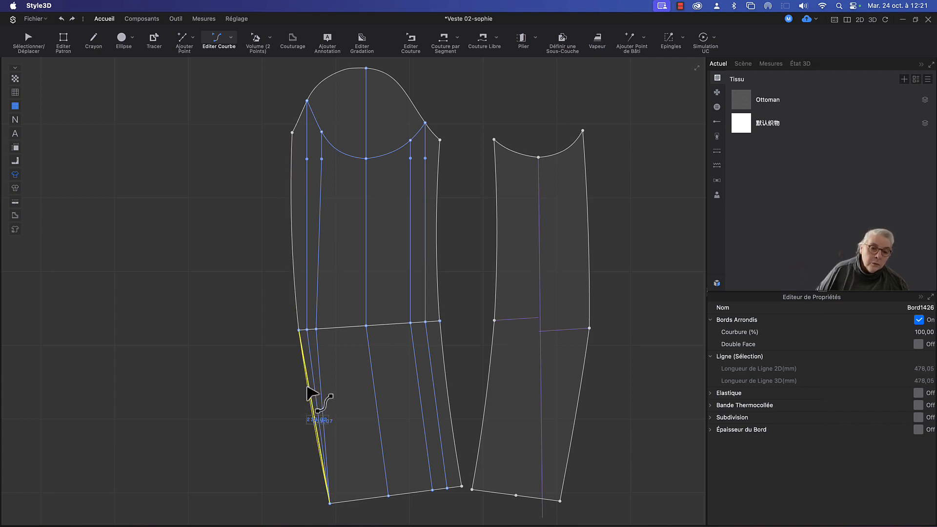
click(272, 402)
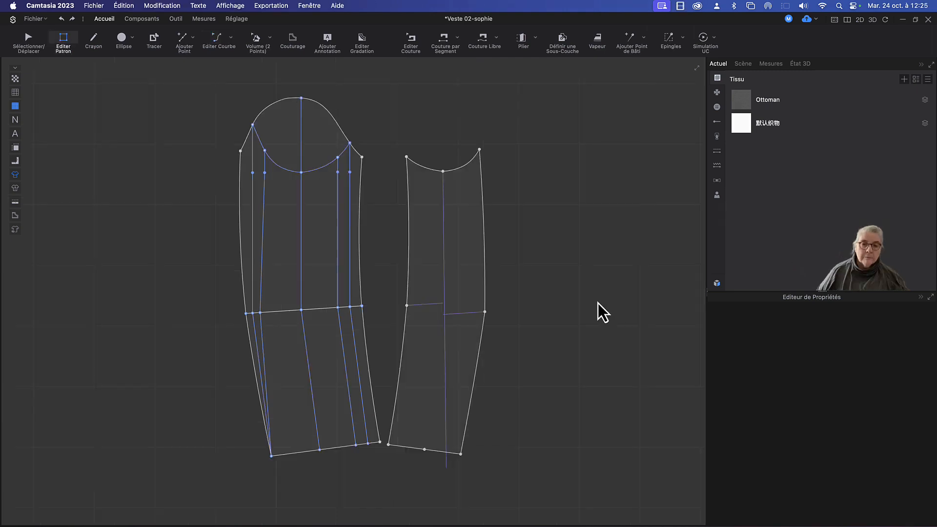
Delete the two lengthwise construction lines above the elbow nearest the main sleeve's left edge, including their short upper segments.
click(263, 239)
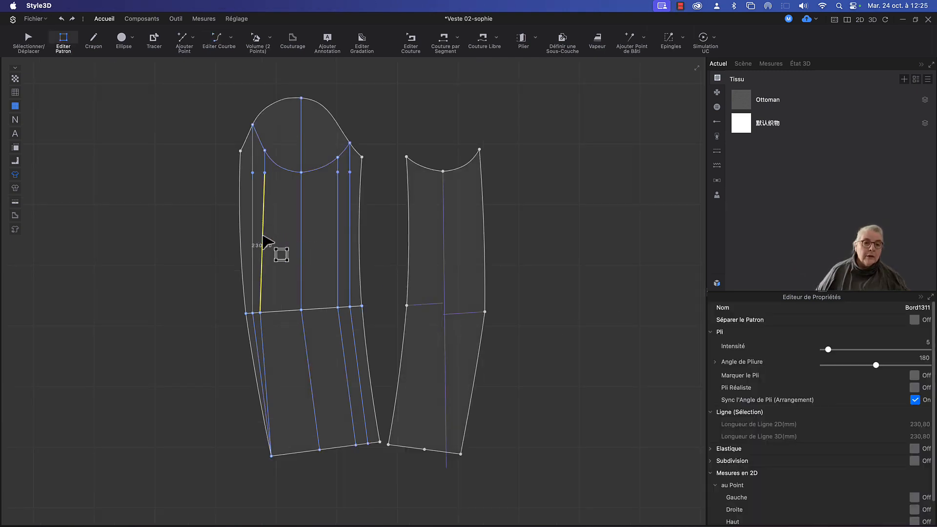
double_click(263, 238)
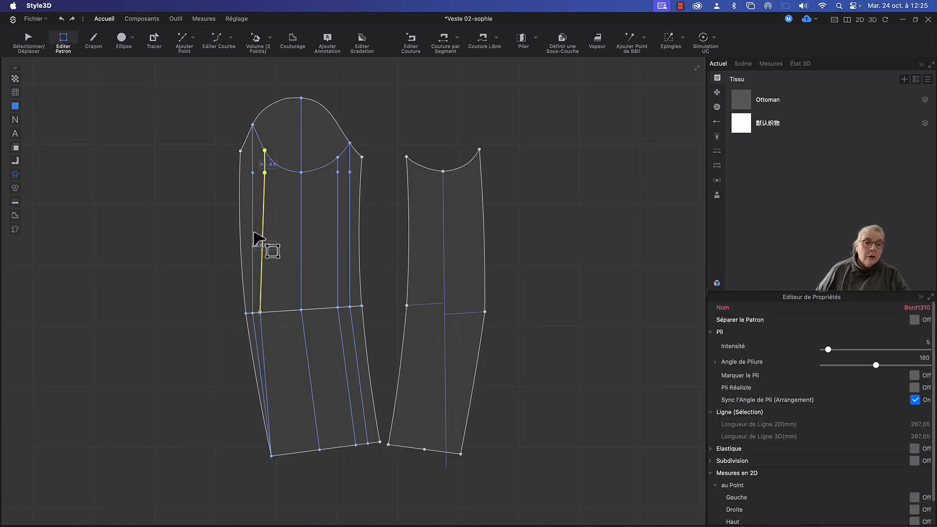
shift+click(253, 232)
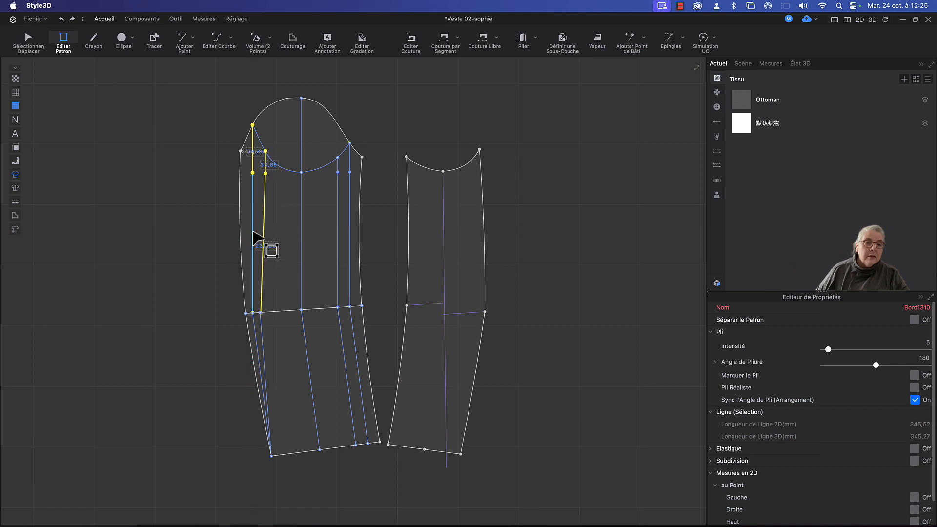
click(256, 236)
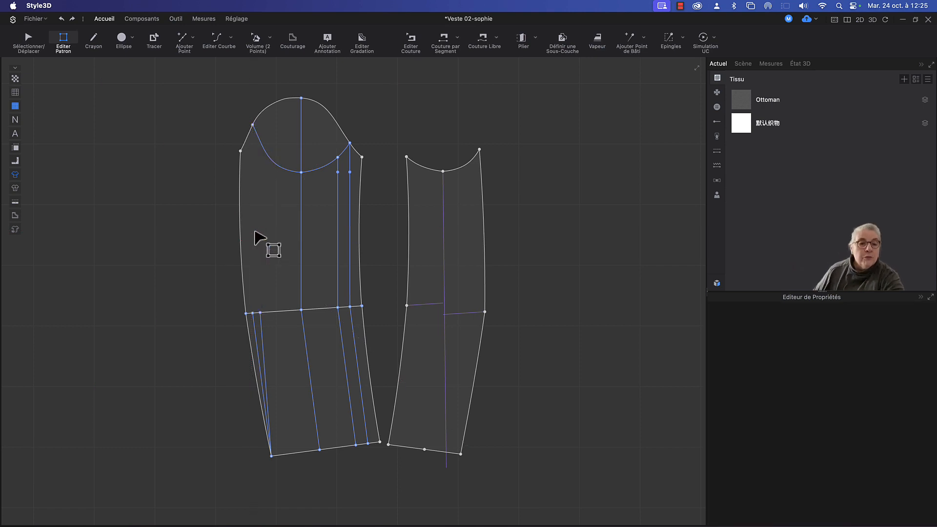
Delete the main sleeve's remaining lengthwise construction lines above and below the elbow, except the centre line, along with the curved line below the sleeve cap.
click(262, 327)
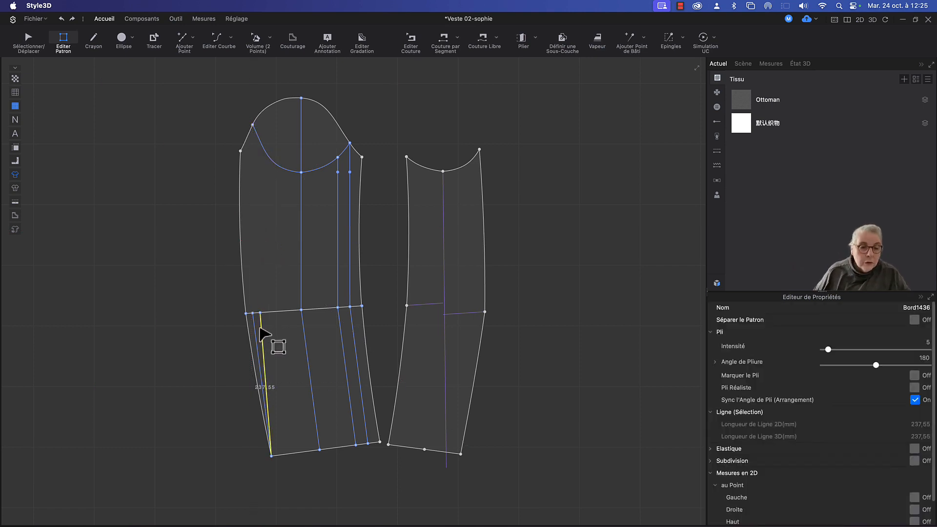
shift+click(254, 331)
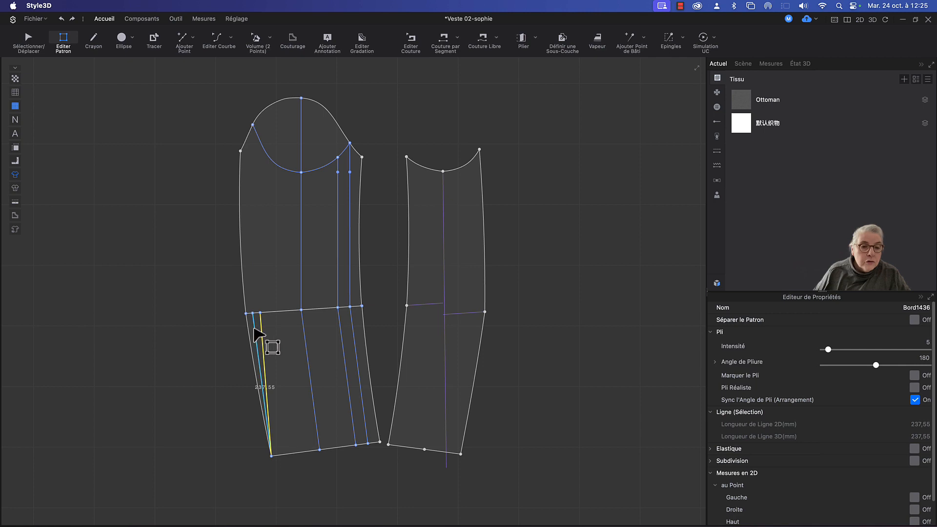
shift+click(347, 373)
shift+click(357, 362)
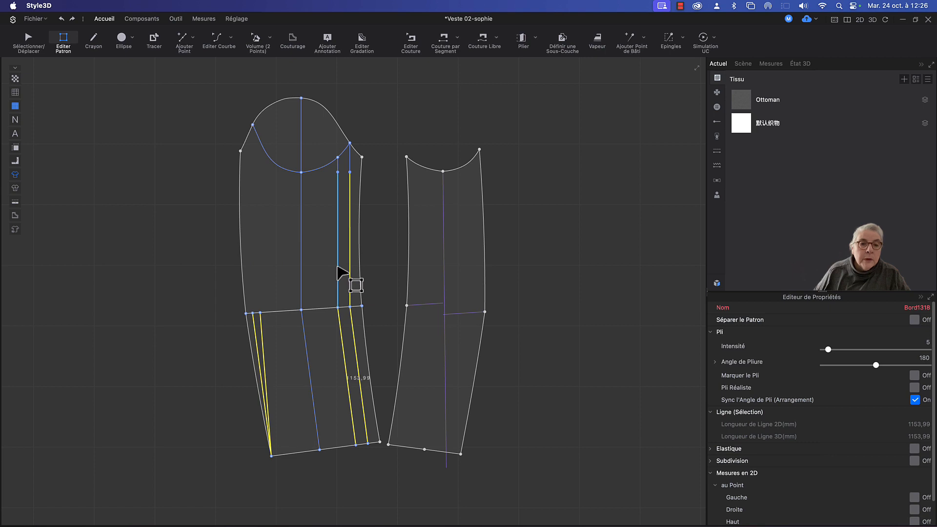
shift+click(338, 267)
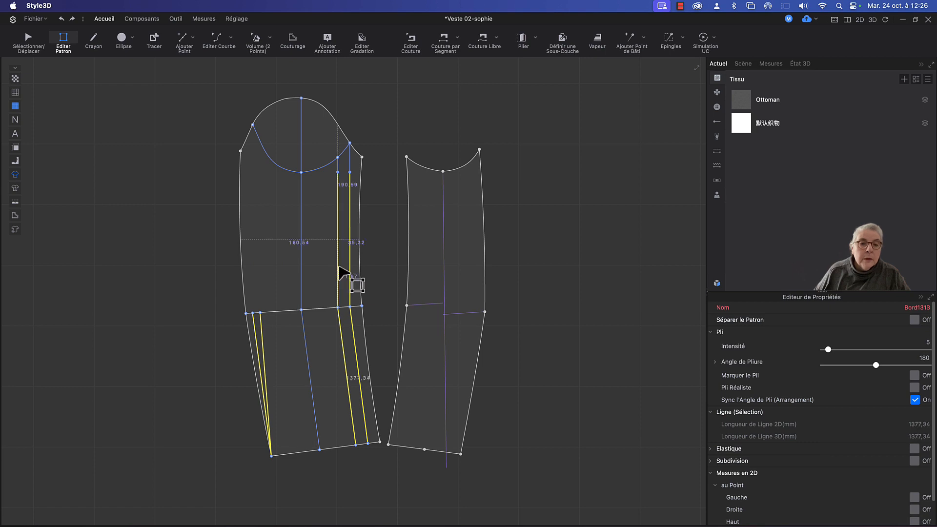
shift+click(338, 166)
shift+click(350, 166)
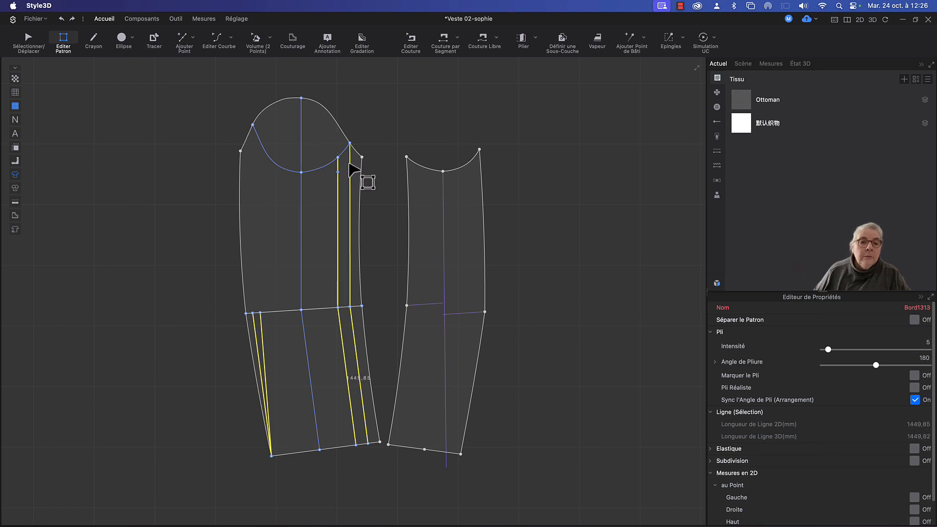
shift+click(319, 168)
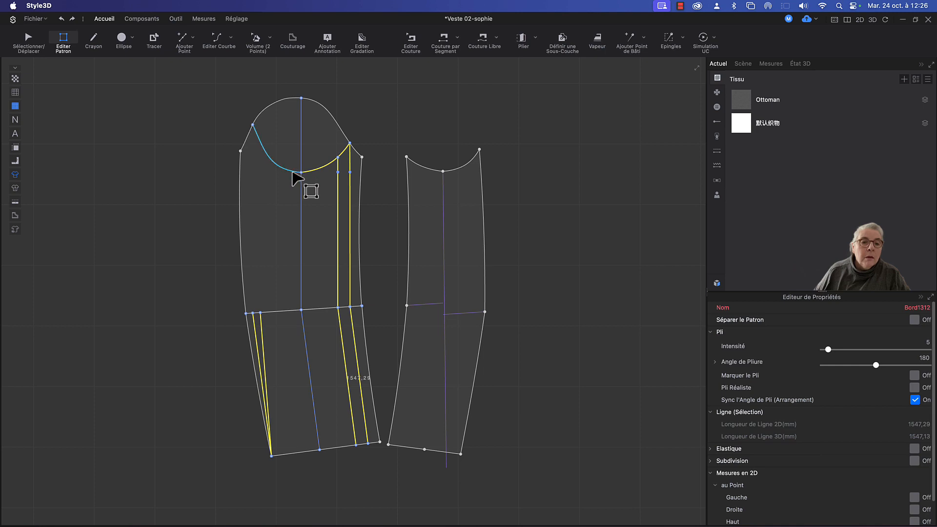
shift+click(292, 170)
key(Delete)
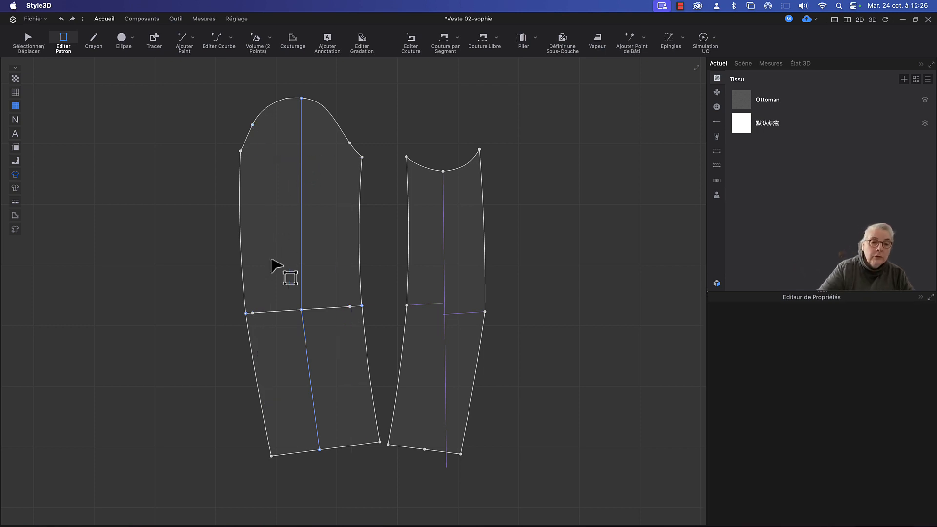
Delete the internal line Bord1434 that overlaps the main sleeve's elbow line.
click(289, 313)
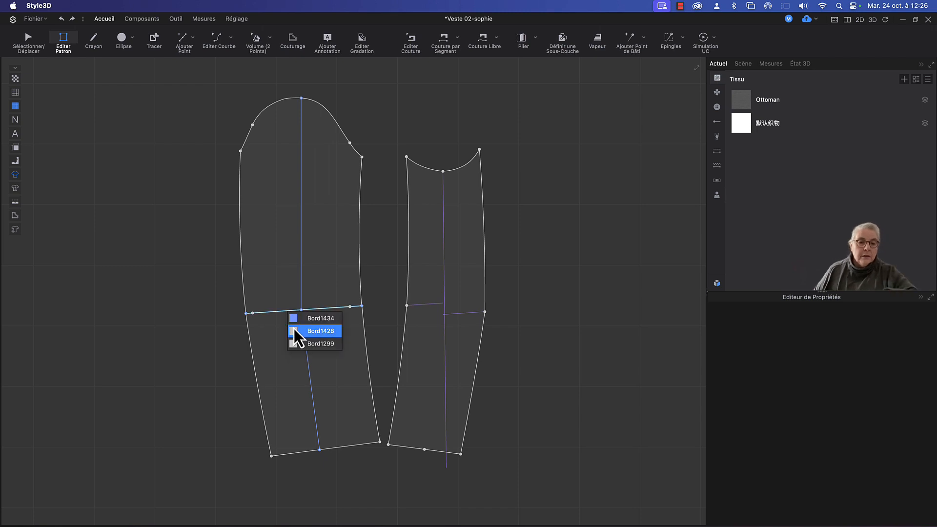
click(303, 321)
key(Escape)
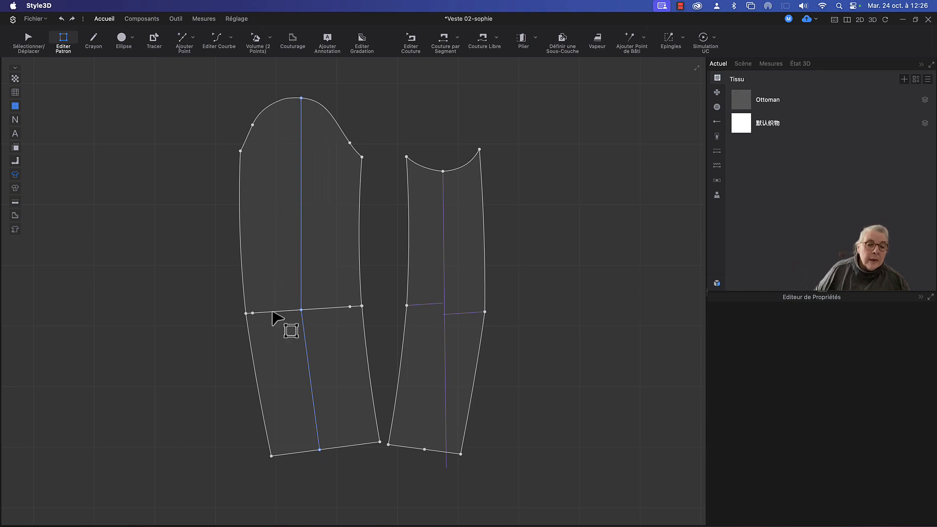
Delete one overlapping point near each end of the main sleeve's elbow line, Sommet1832 near the left edge and Sommet1598 near the right.
click(253, 315)
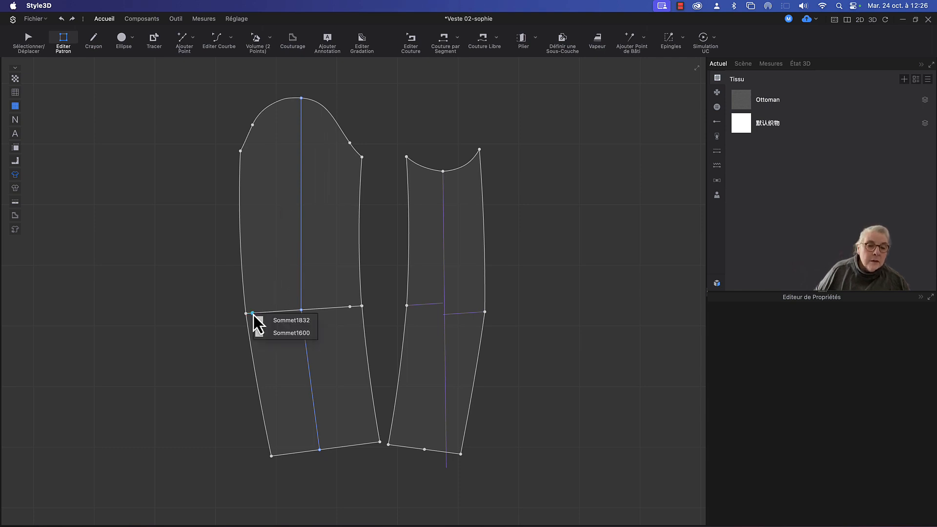
click(274, 321)
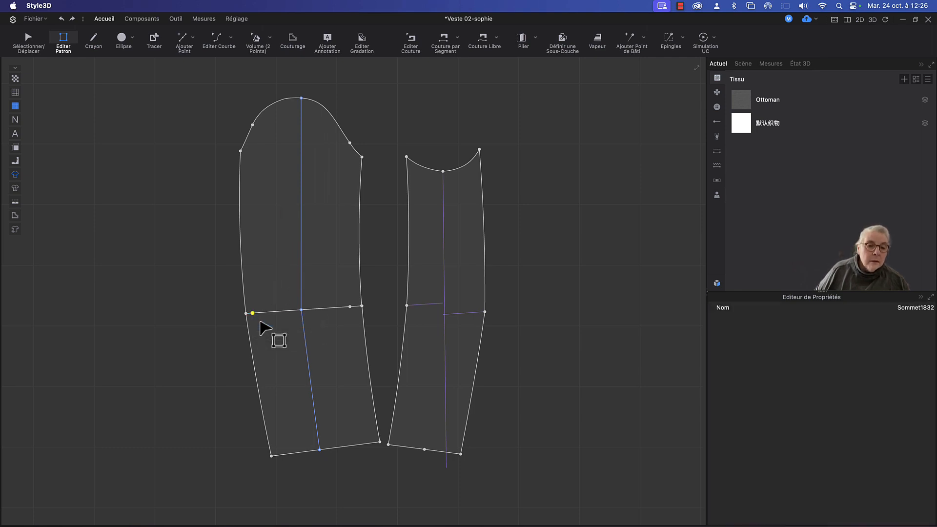
key(Escape)
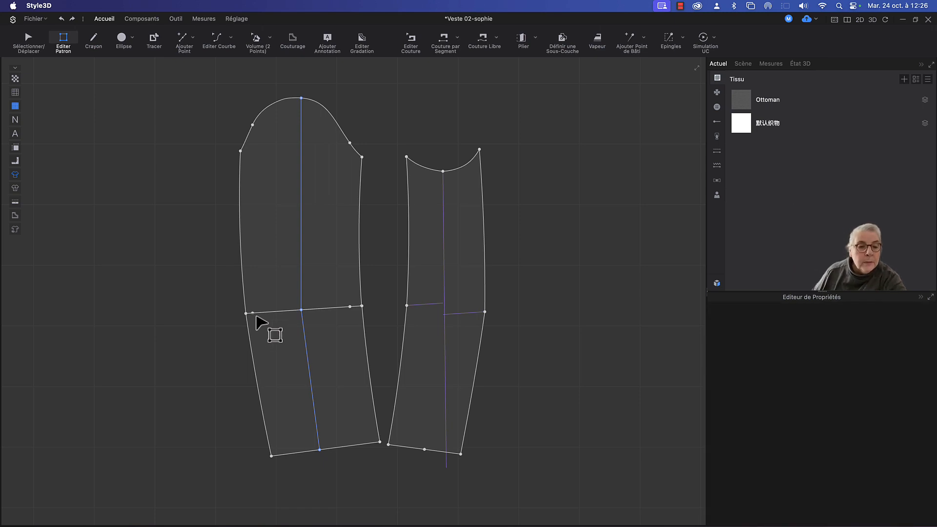
click(350, 307)
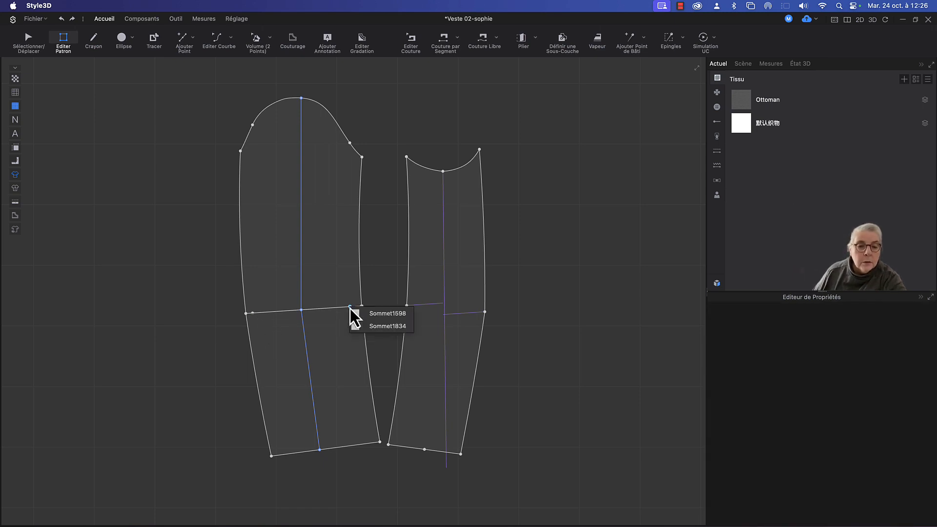
click(371, 313)
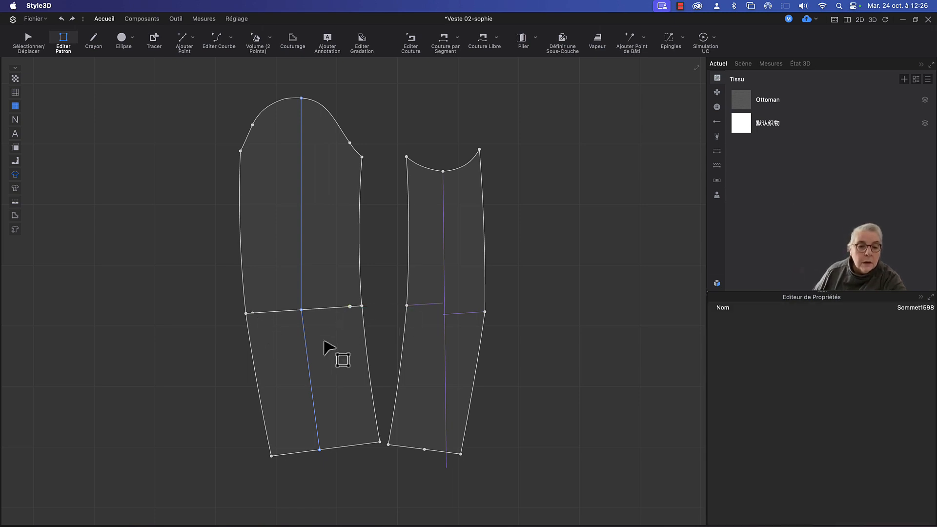
key(Escape)
Delete the remaining extra point near each end of the main sleeve's elbow line, keeping the corner points and centre point.
scroll(261, 315, down, 3)
scroll(260, 313, up, 6)
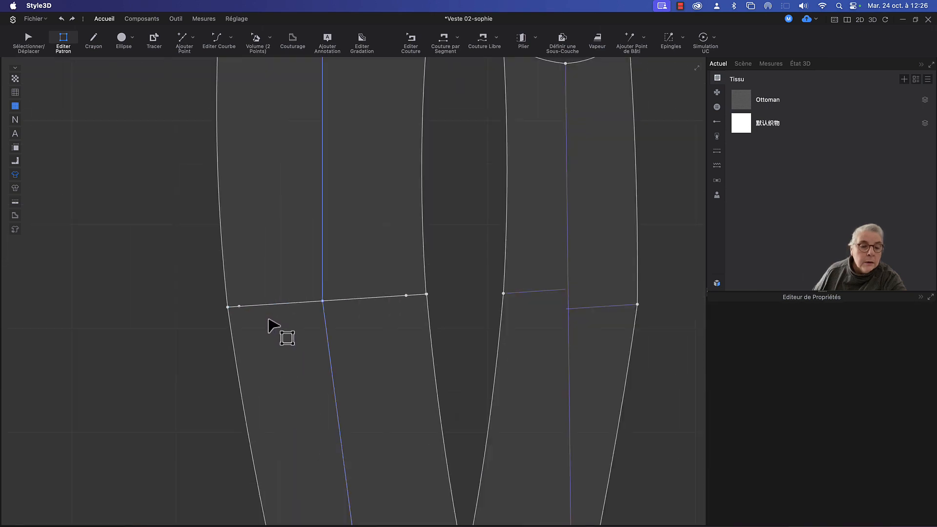
click(248, 287)
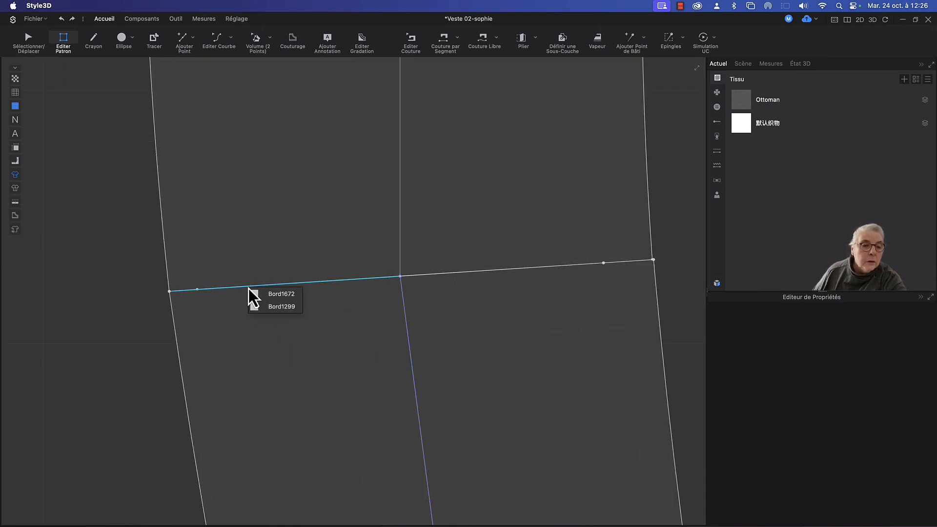
click(257, 295)
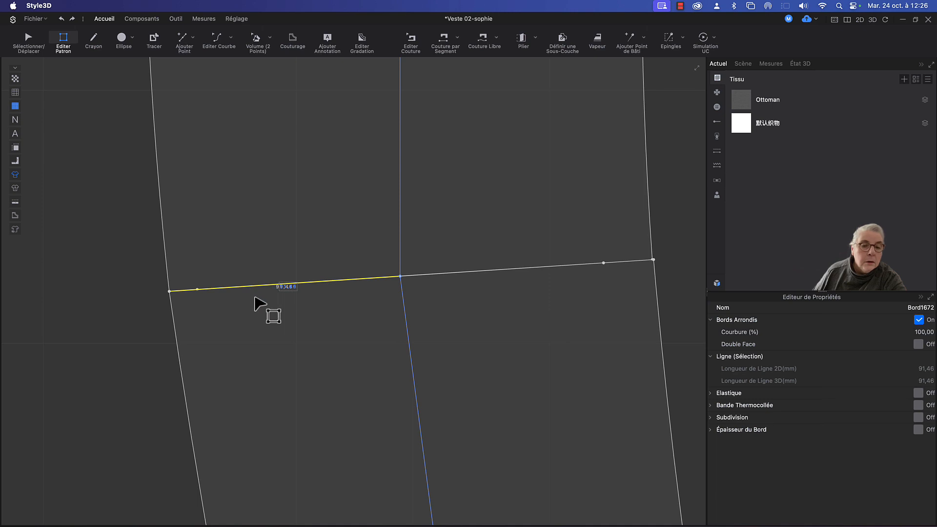
key(Escape)
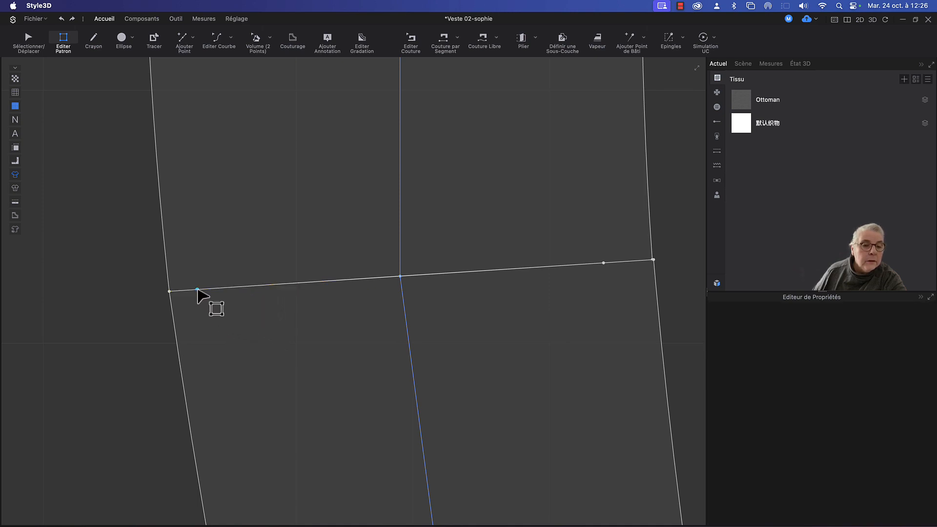
click(197, 290)
key(Delete)
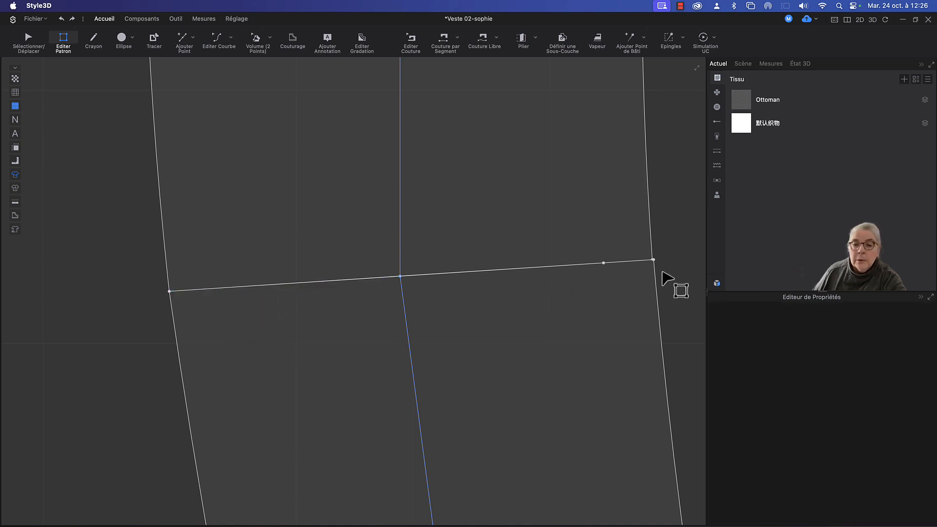
click(604, 263)
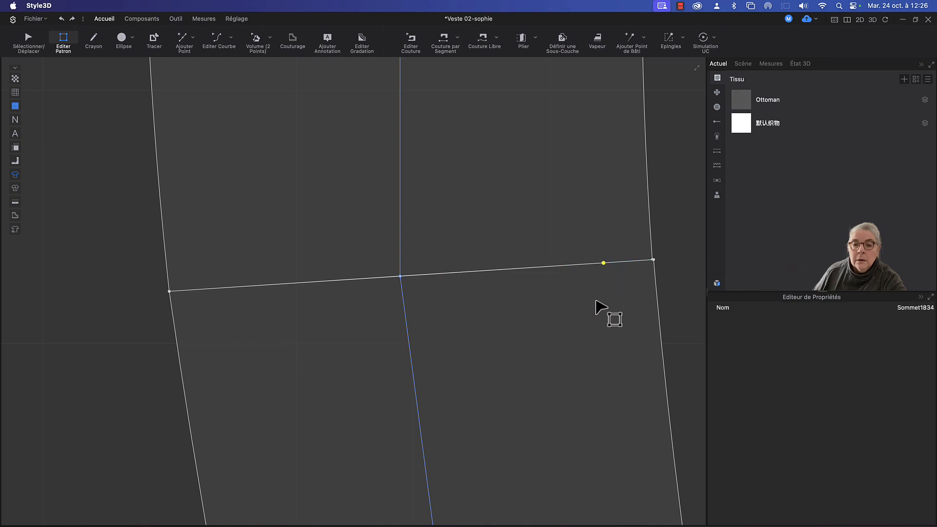
key(Delete)
Try to delete the lower sleeve part's corner point at the right end of the elbow line.
scroll(539, 259, down, 5)
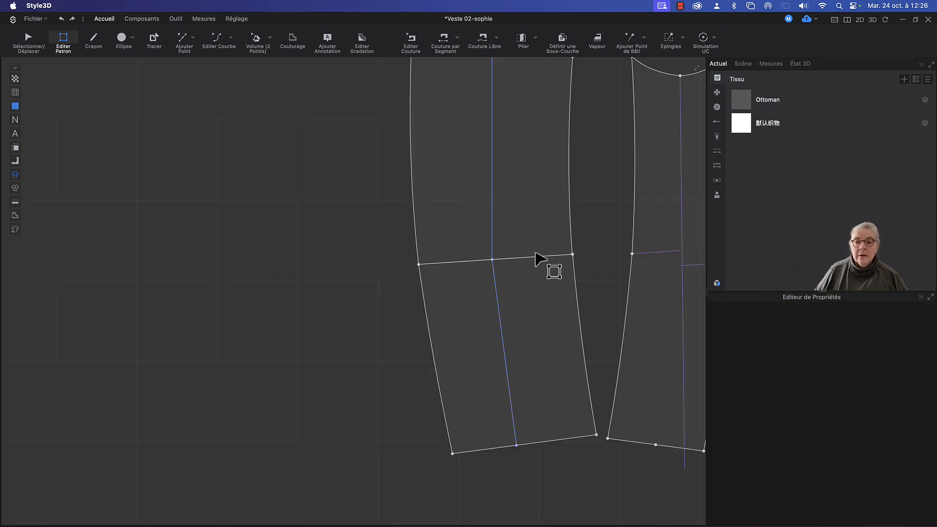
scroll(539, 260, up, 8)
scroll(283, 244, down, 3)
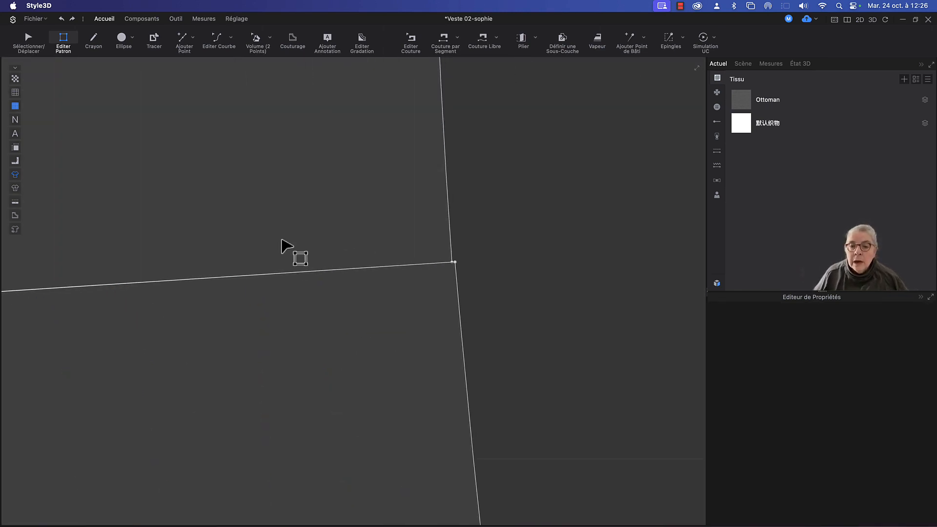
scroll(277, 247, up, 5)
right_drag(458, 271, 270, 222)
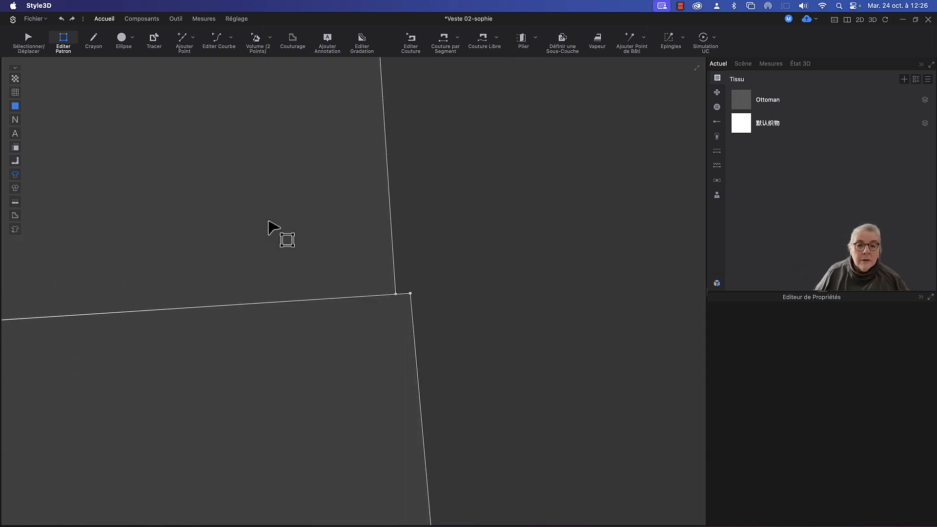
click(409, 294)
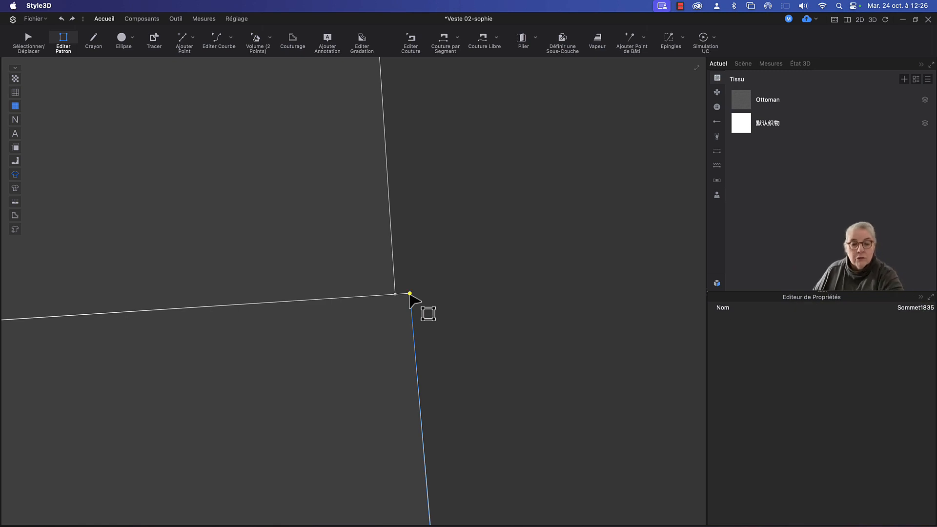
key(Delete)
key(super+z)
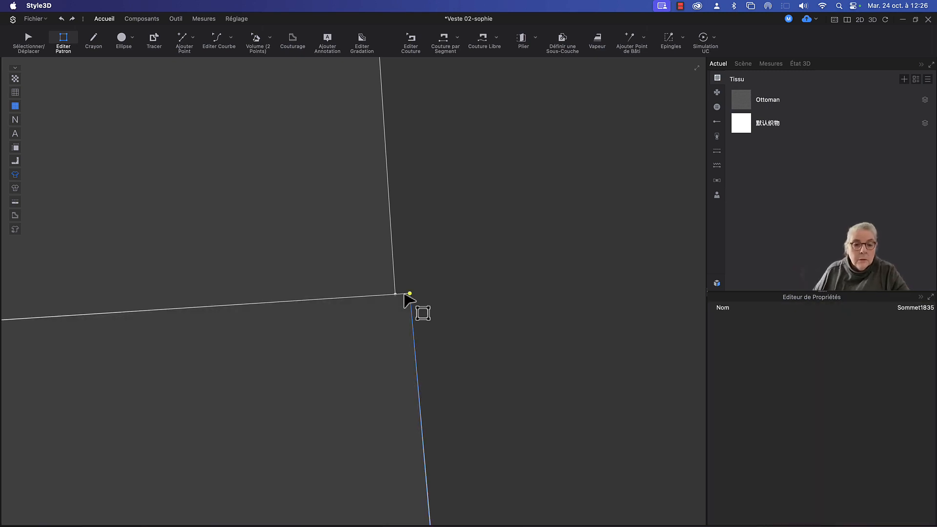
Move the main sleeve's lower part slightly downward to leave a narrow gap between it and the upper part at the elbow.
scroll(456, 278, left, 3)
scroll(511, 291, down, 3)
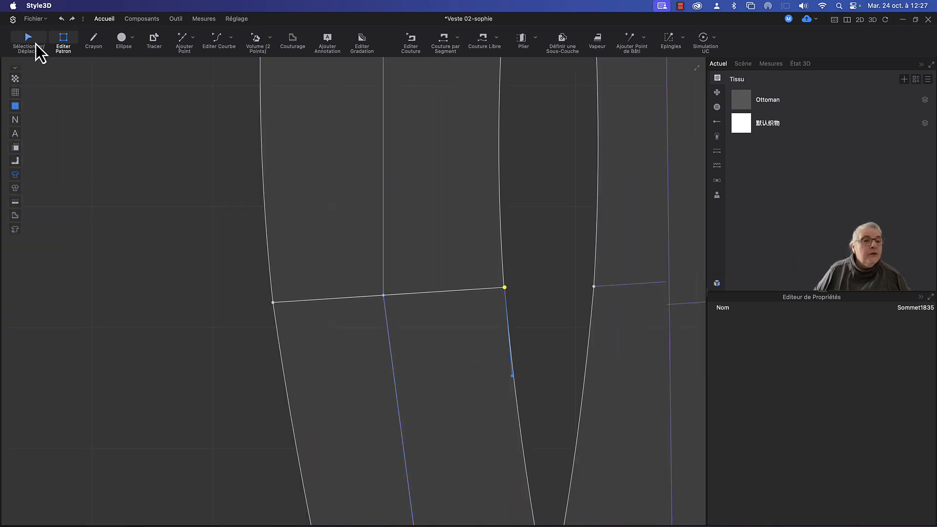
drag(361, 369, 364, 384)
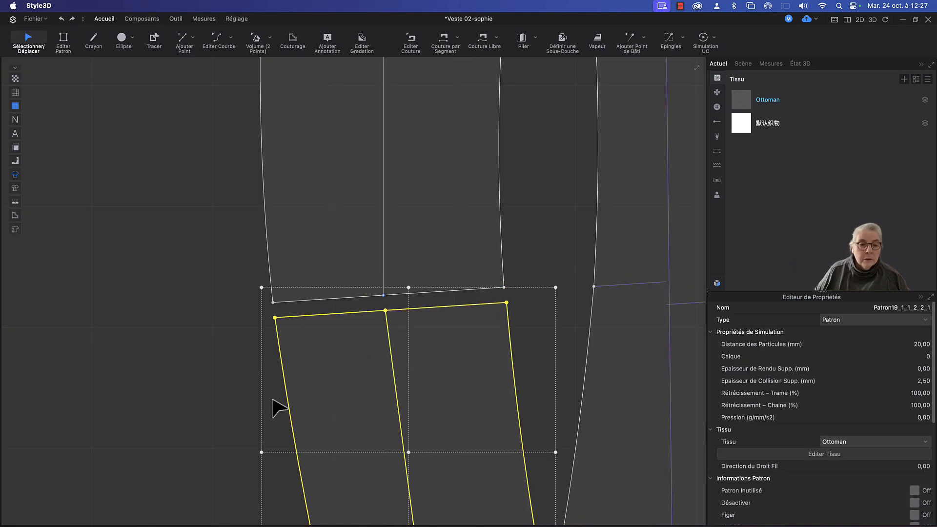
click(255, 375)
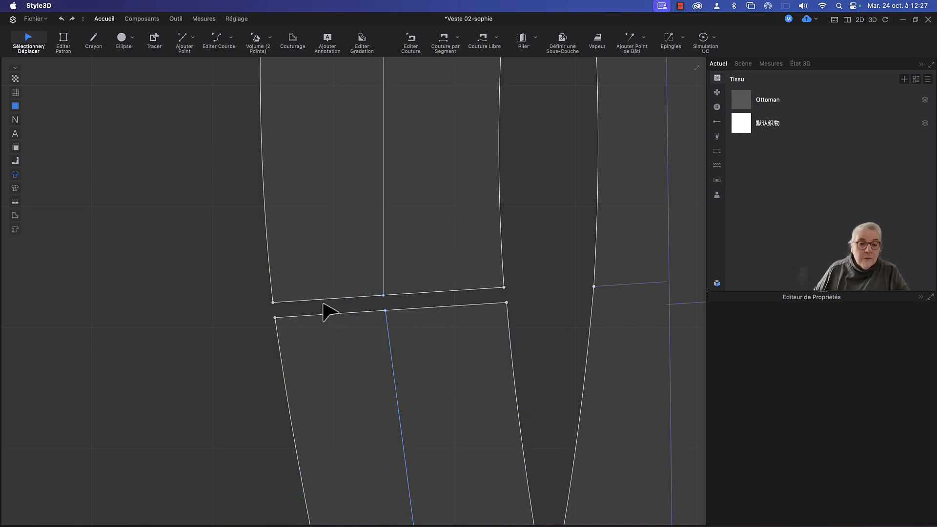
Delete the outline point Sommet1599 where the centre line meets the elbow edge of the main sleeve's upper part.
key(z)
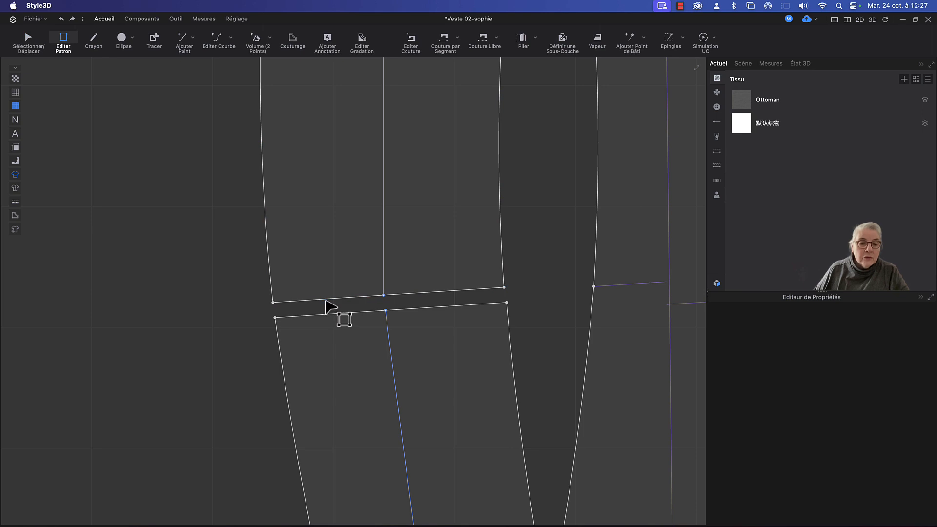
click(326, 300)
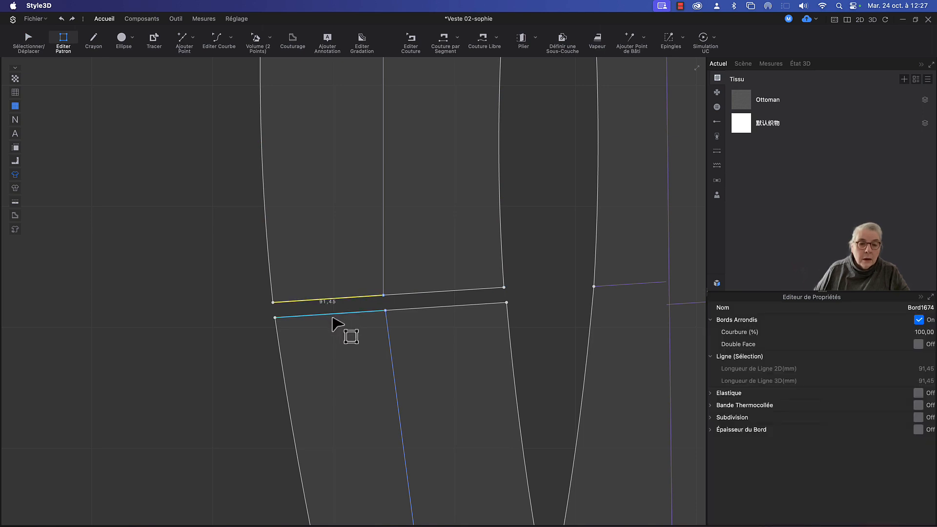
click(384, 303)
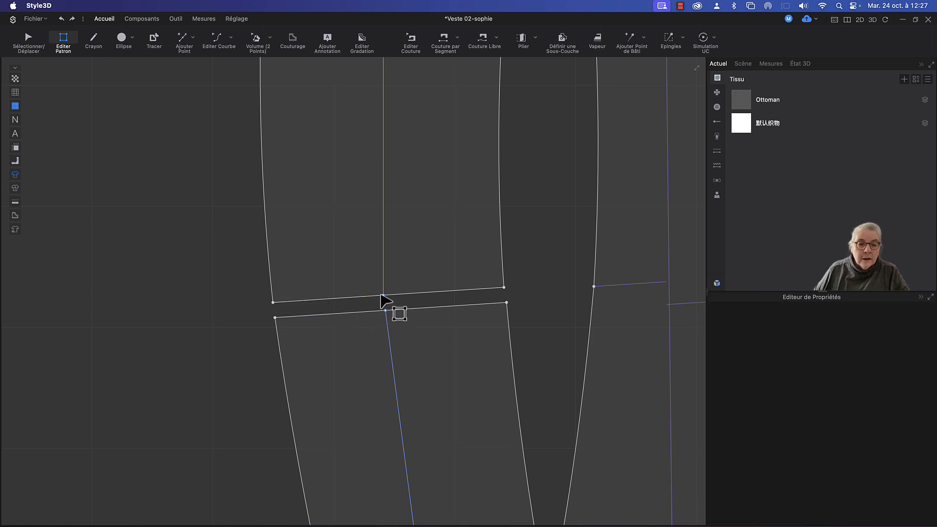
click(386, 304)
click(379, 296)
click(380, 298)
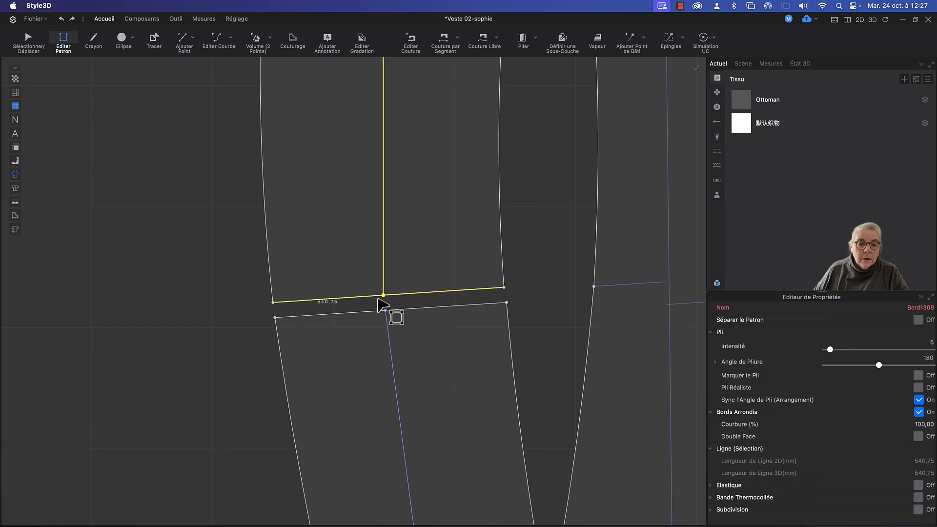
click(388, 305)
click(382, 296)
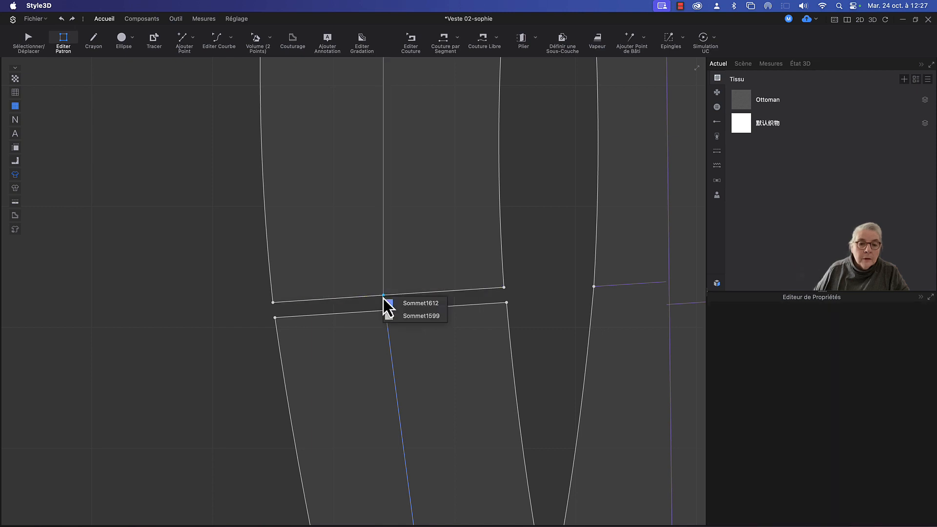
click(388, 315)
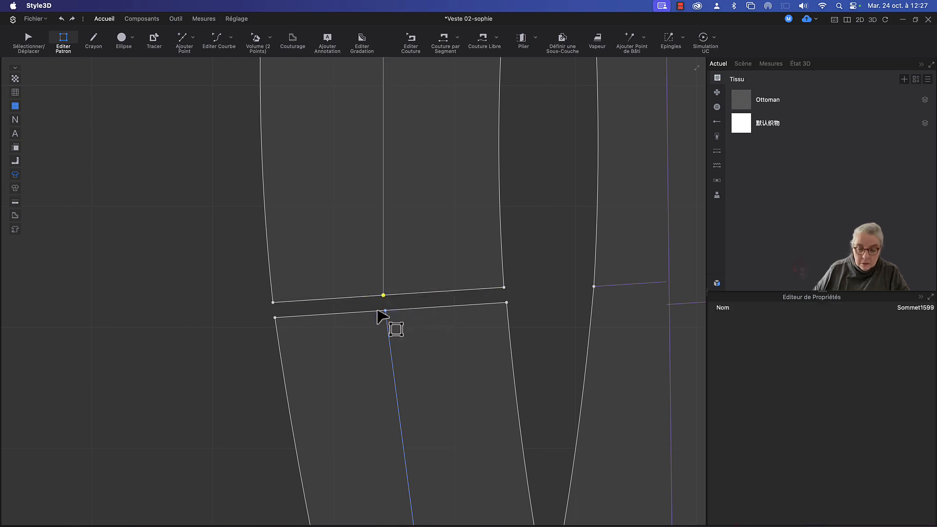
key(Escape)
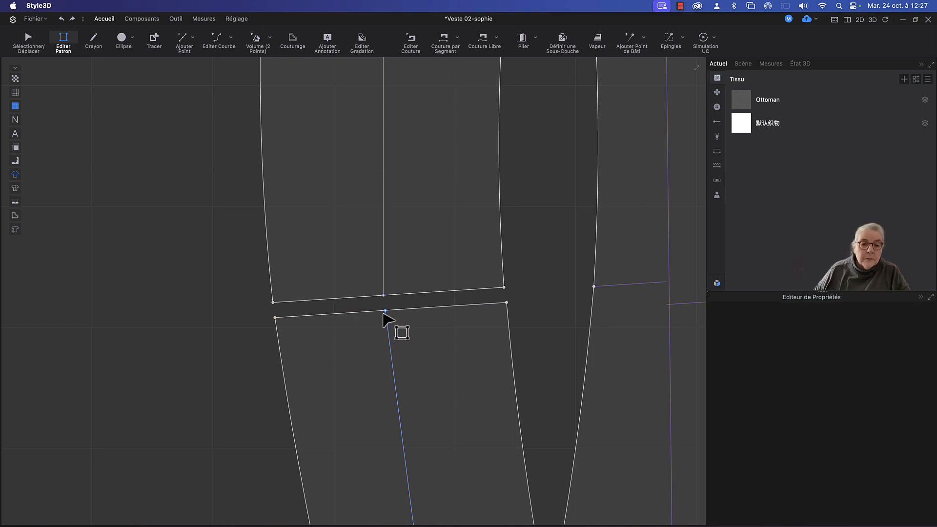
Delete the centre point on the elbow edge of the main sleeve's lower part, removing the attached centre line.
click(385, 310)
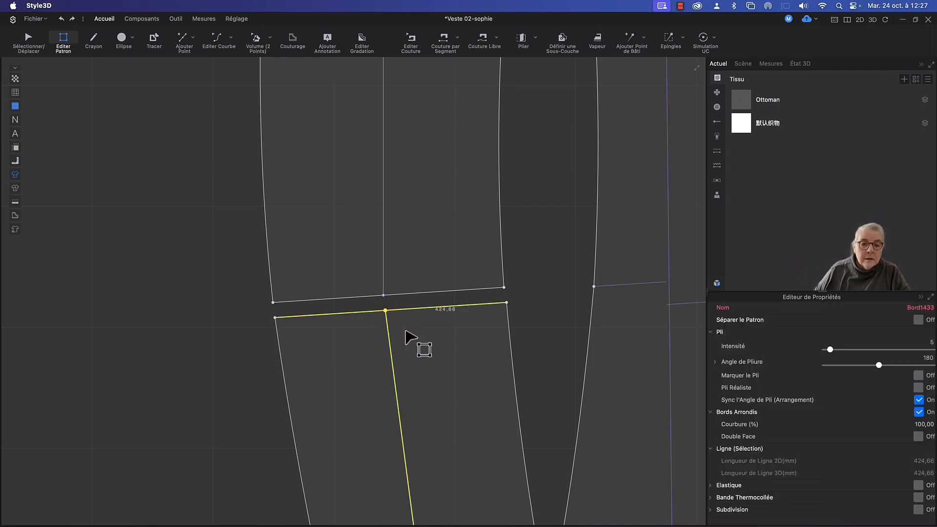
key(Escape)
click(386, 312)
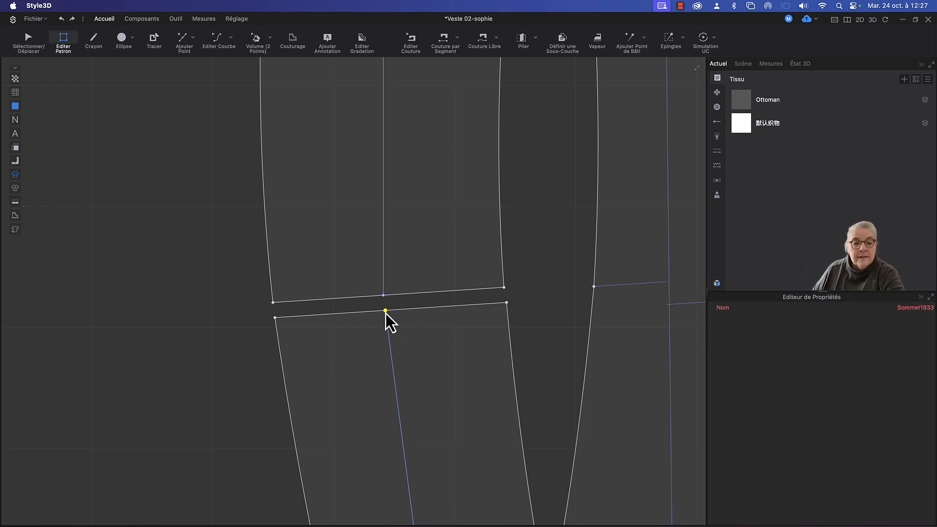
right_click(386, 314)
click(415, 318)
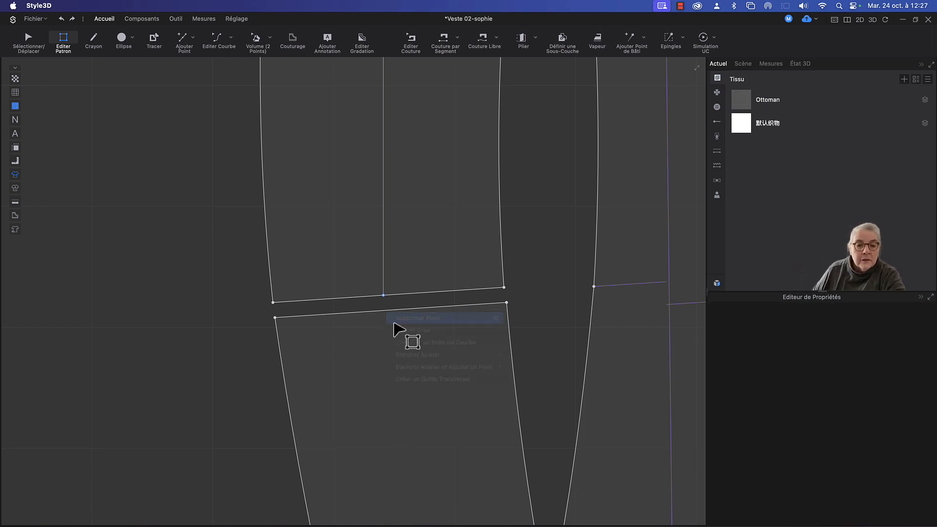
scroll(419, 374, down, 3)
scroll(420, 376, down, 1)
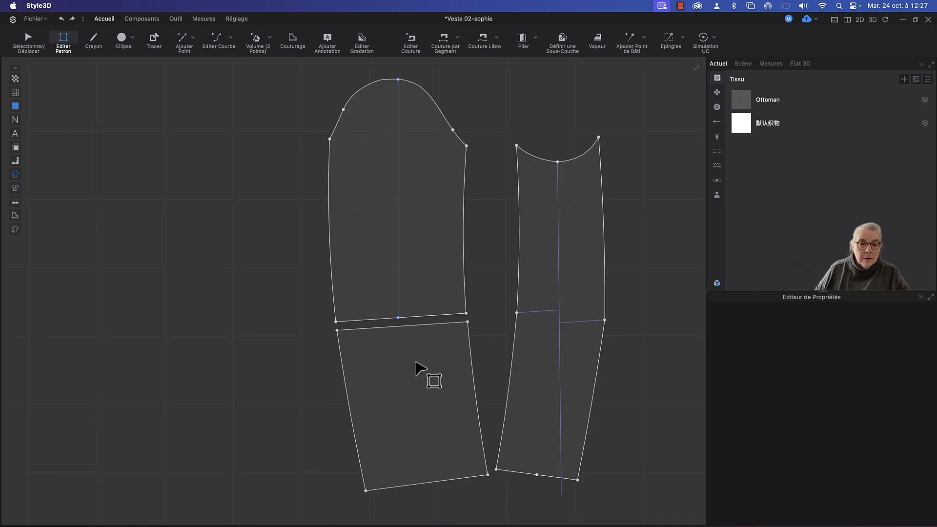
Merge the main sleeve's upper and lower parts along their two facing elbow edges.
click(382, 321)
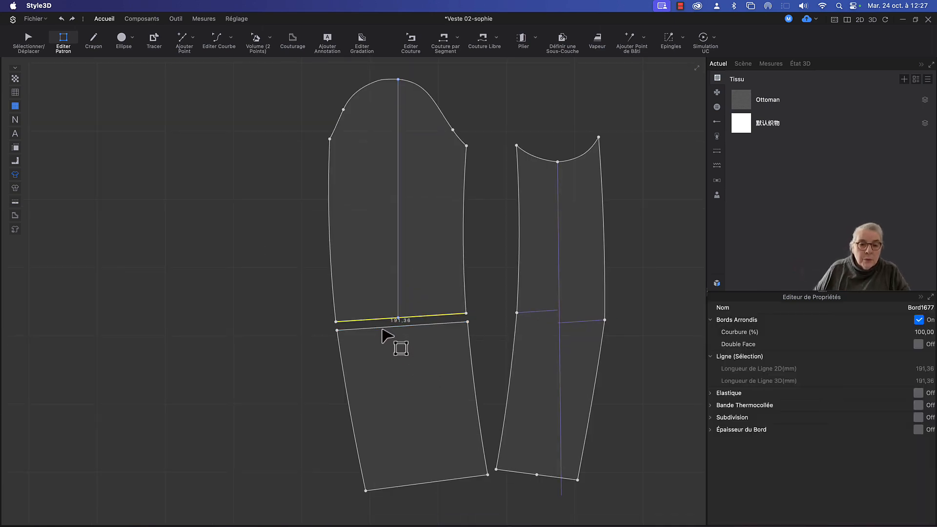
shift+click(382, 330)
right_click(382, 330)
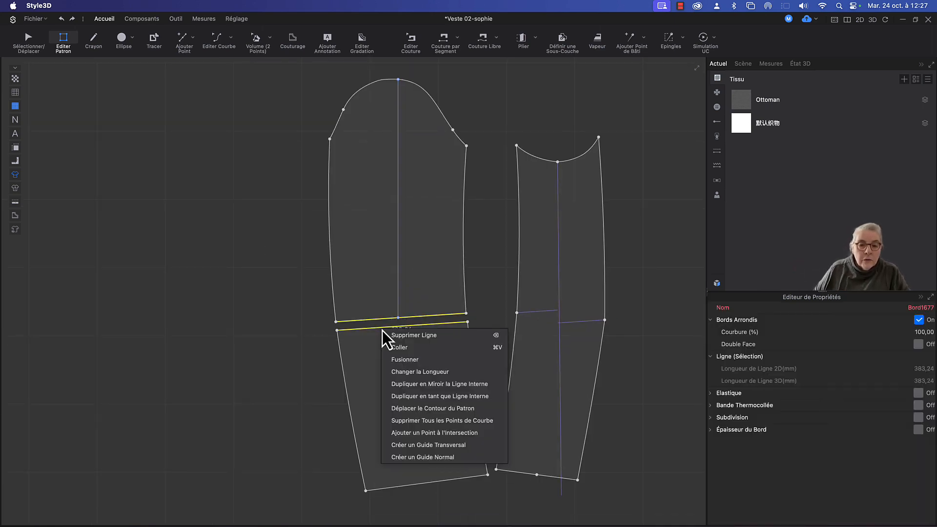
click(411, 362)
right_click(287, 265)
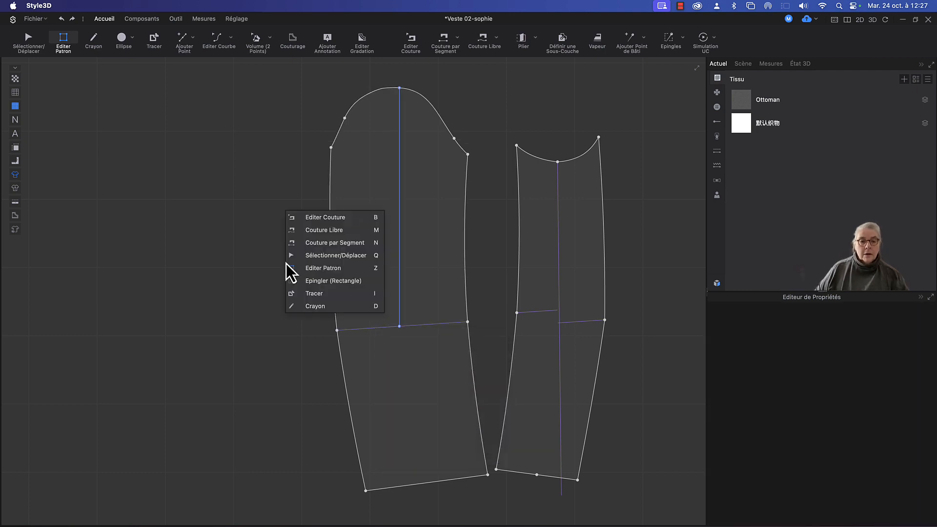
click(262, 232)
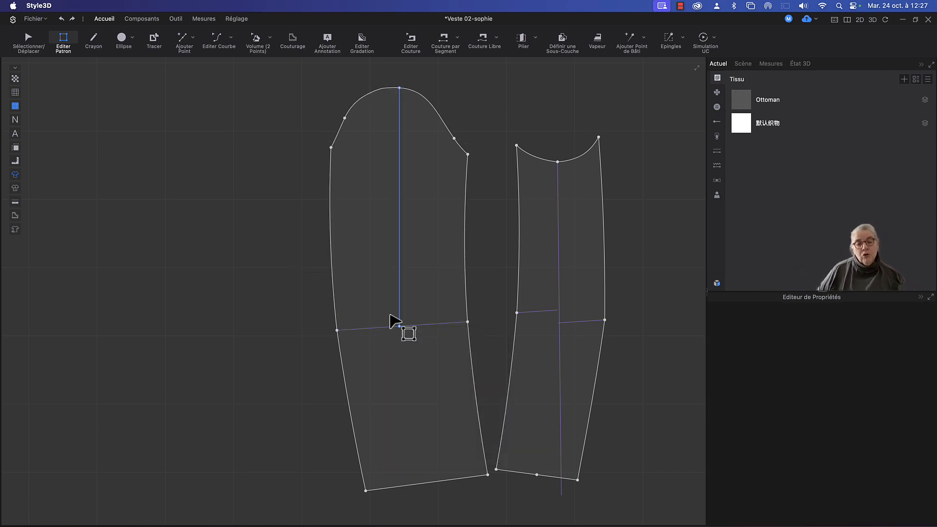
Extend the main sleeve's vertical centre line from the elbow down to the hem contour.
click(400, 282)
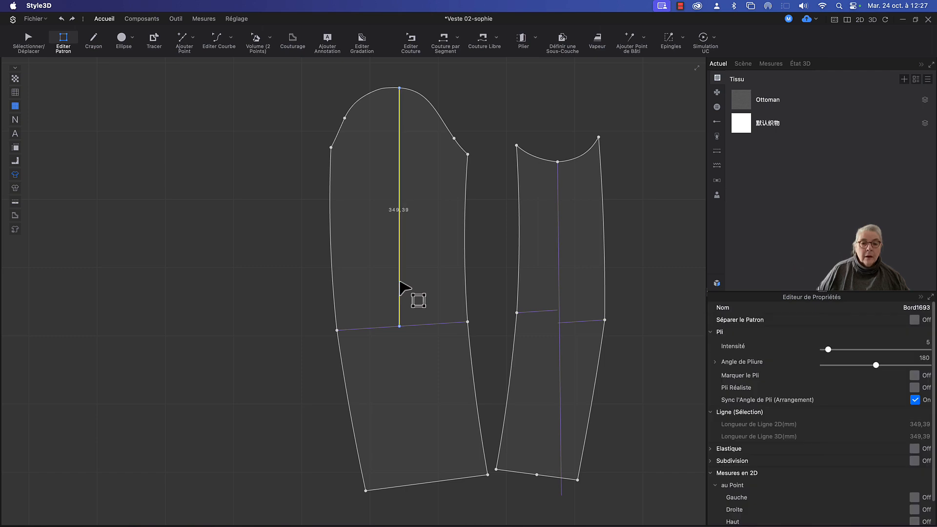
right_click(400, 282)
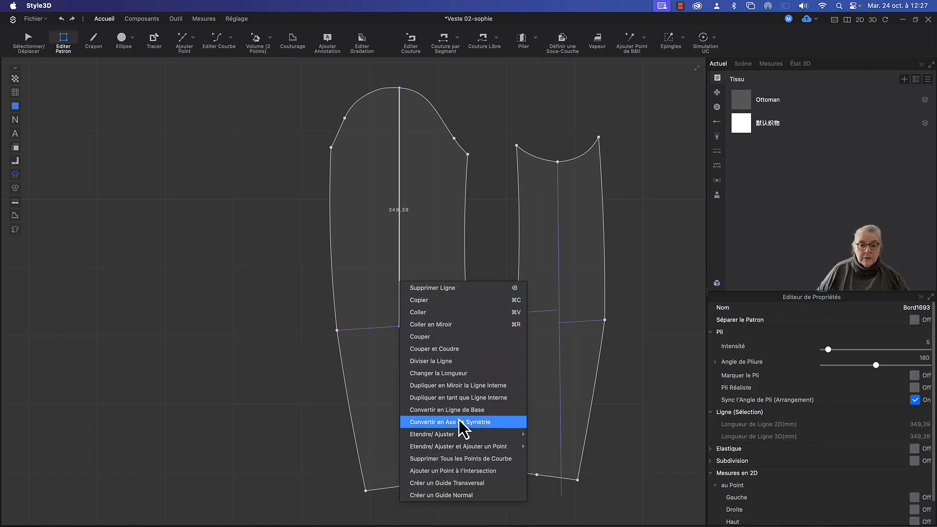
mouse_move(461, 432)
click(568, 433)
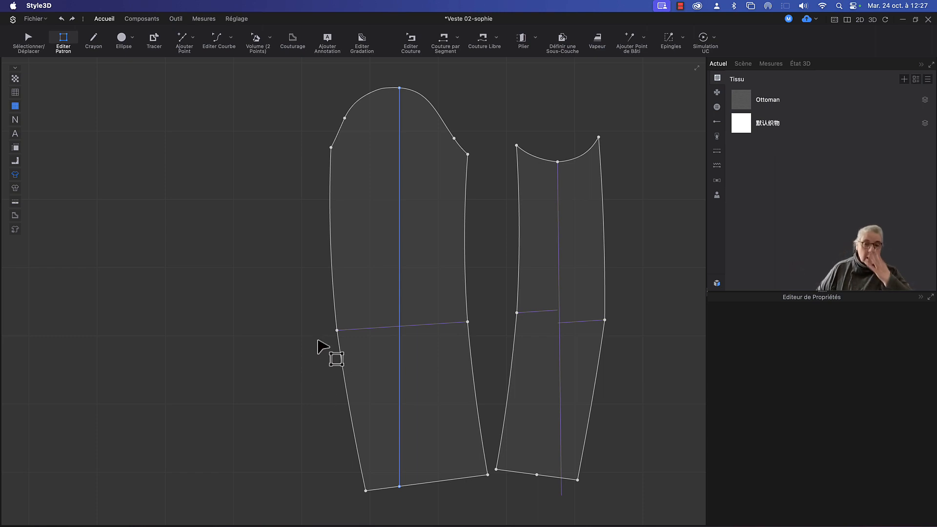
Trace the under sleeve's vertical centre guide as an internal line.
scroll(278, 358, right, 5)
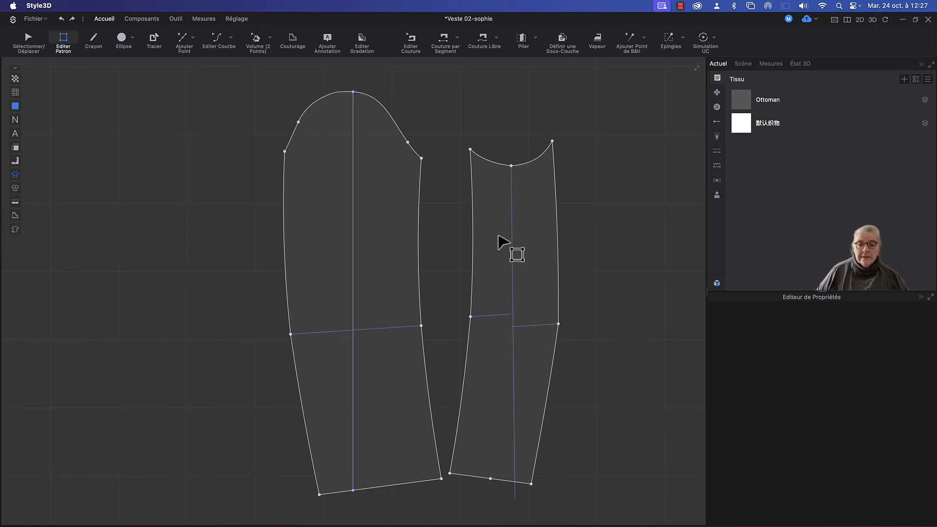
click(154, 38)
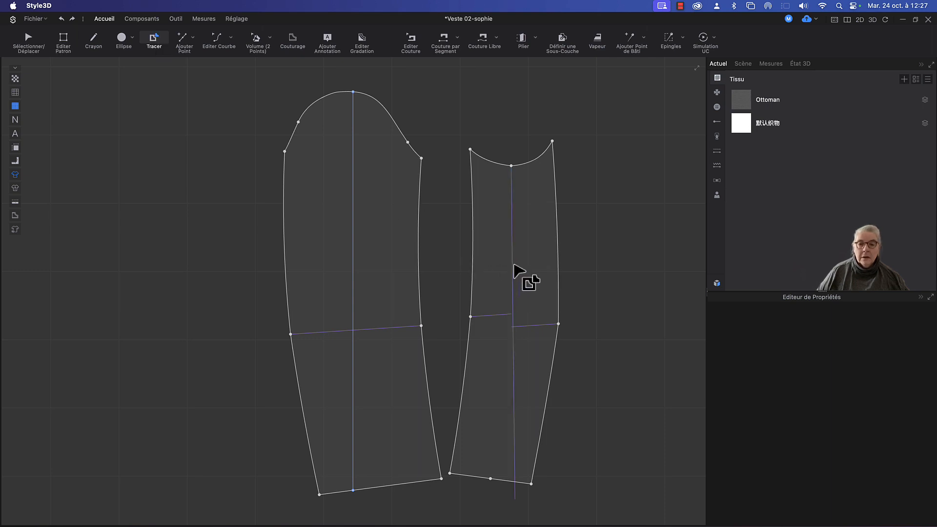
right_click(513, 266)
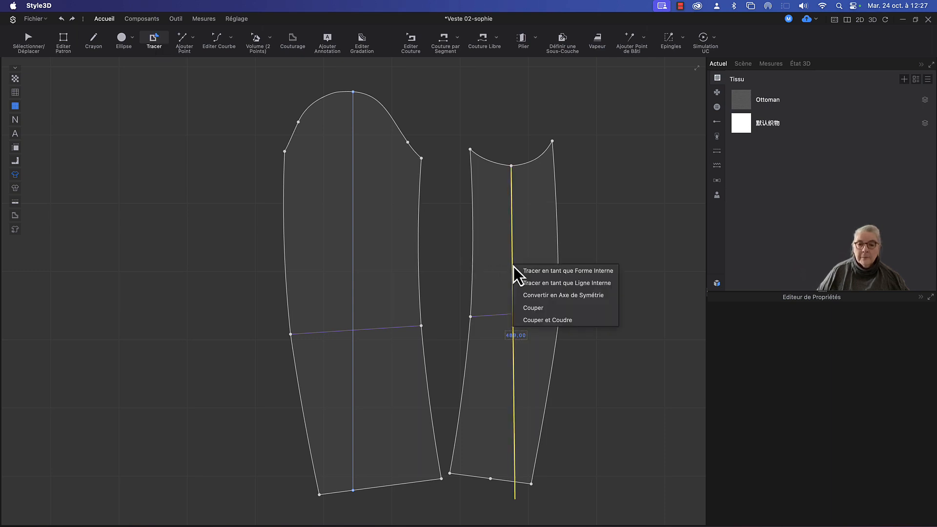
click(536, 282)
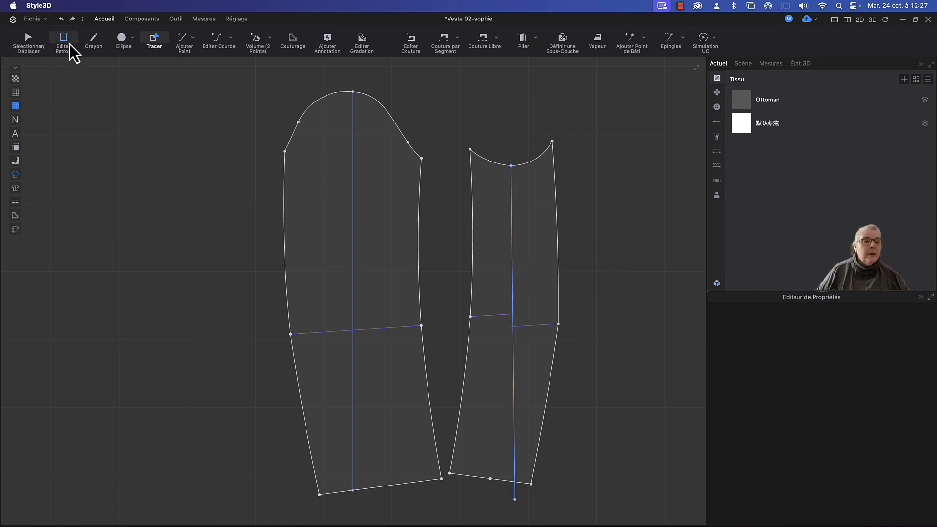
click(34, 39)
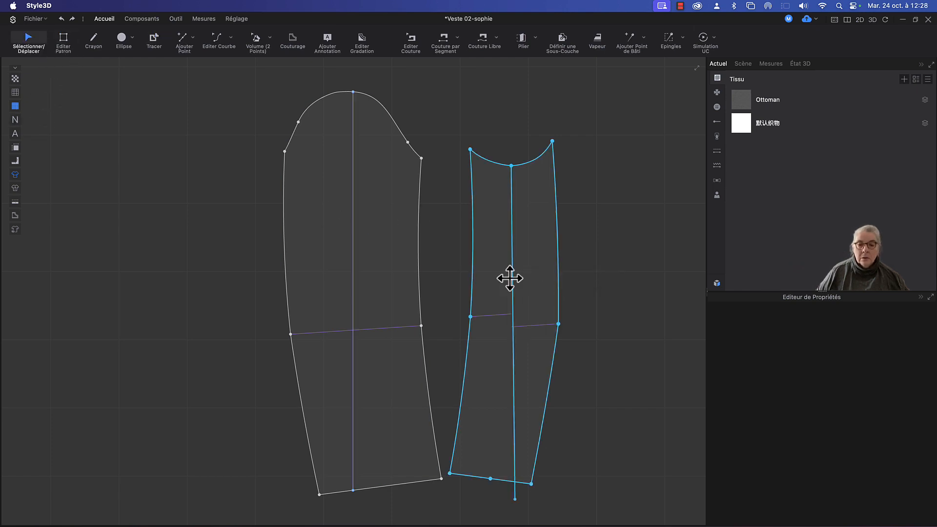
click(513, 278)
right_click(513, 280)
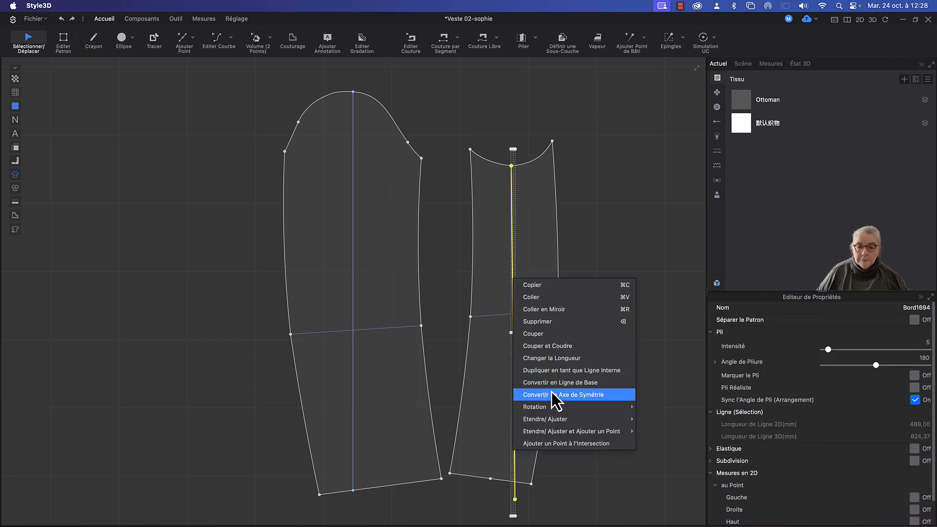
click(584, 245)
click(584, 244)
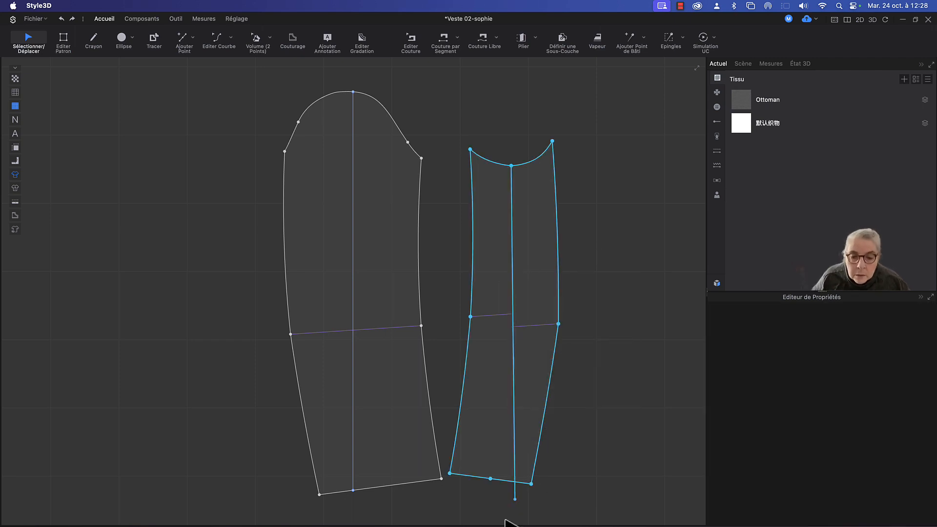
Delete the traced internal centre line from the under sleeve.
click(515, 449)
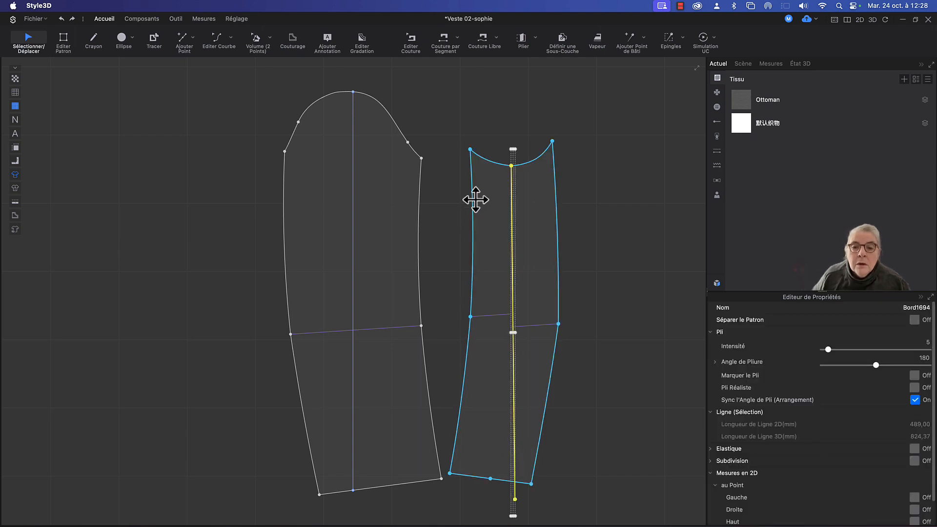
scroll(502, 184, down, 5)
scroll(502, 191, up, 8)
scroll(502, 191, up, 6)
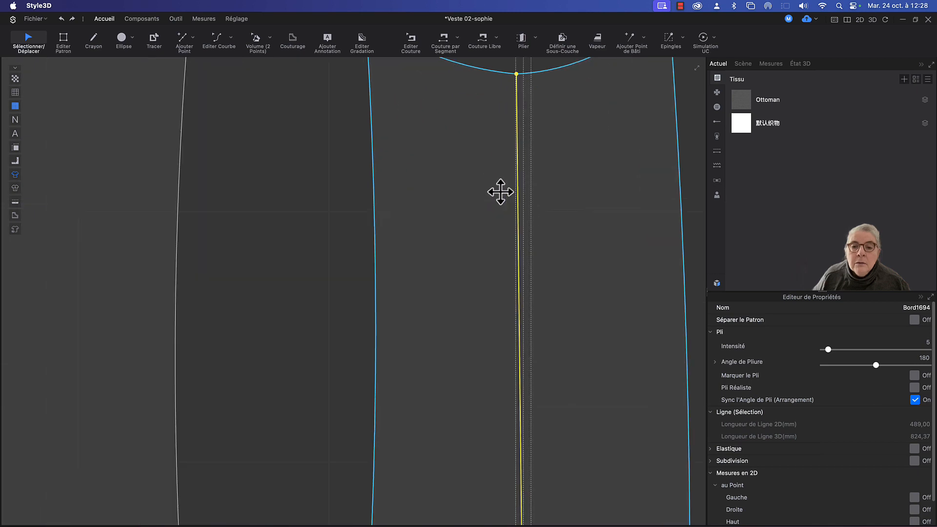
scroll(501, 191, down, 5)
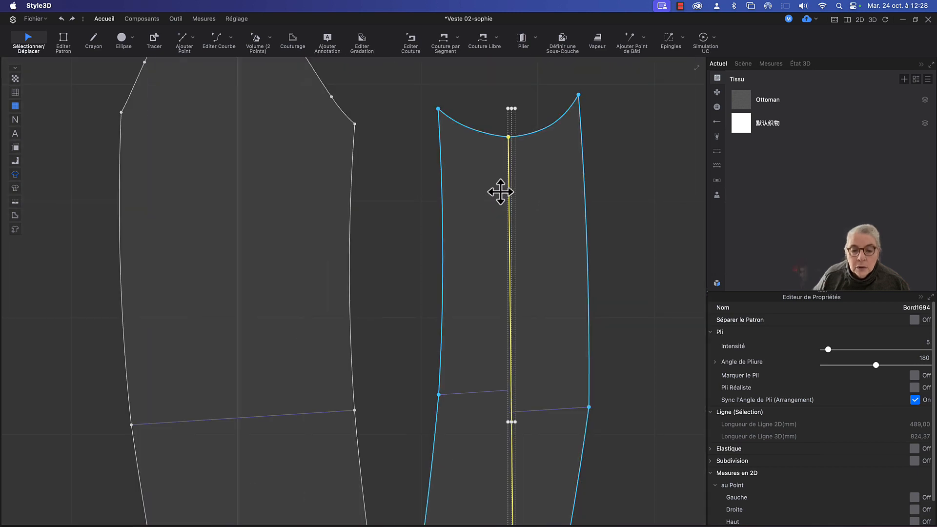
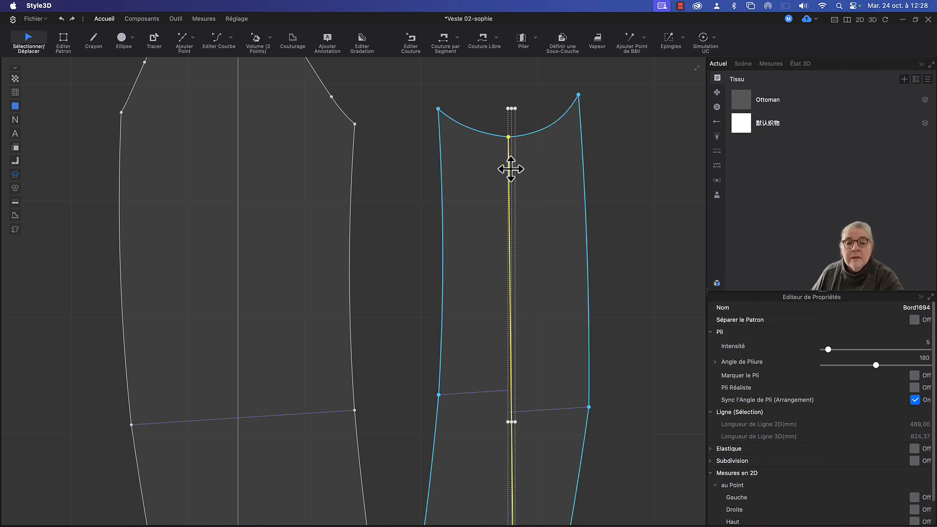
key(Escape)
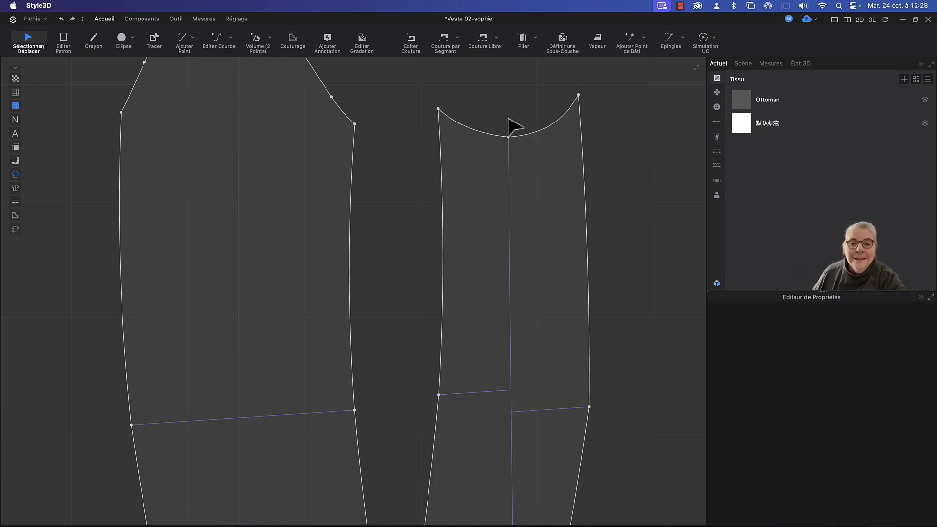
Trace the under sleeve's vertical centre guide again as an internal line.
scroll(510, 129, down, 3)
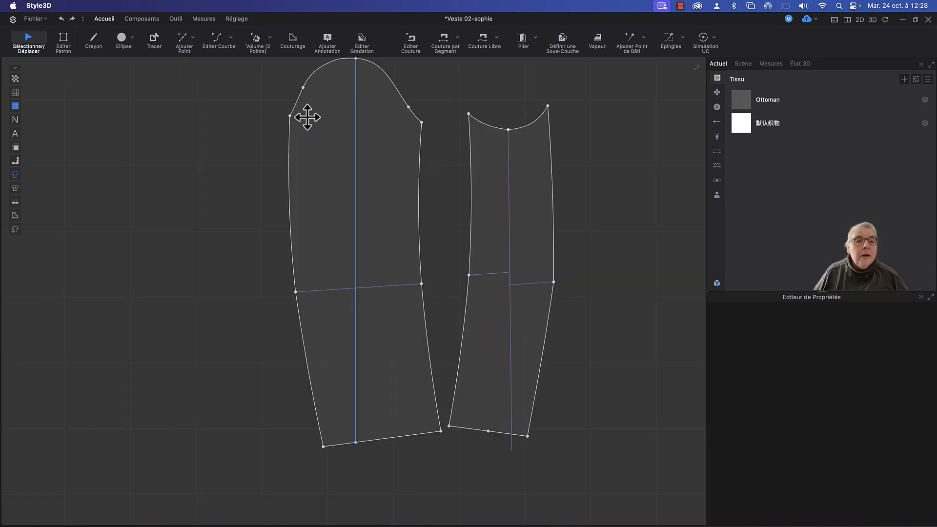
click(156, 39)
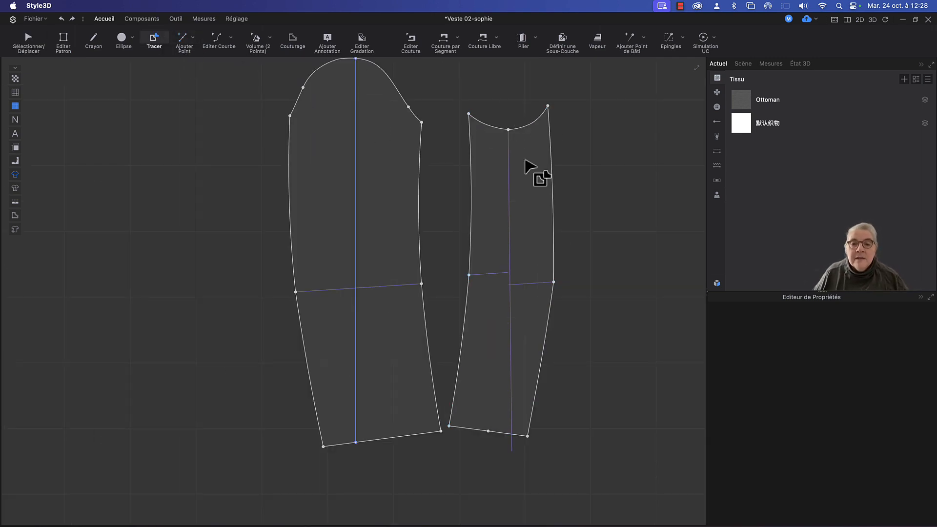
click(508, 177)
right_click(508, 176)
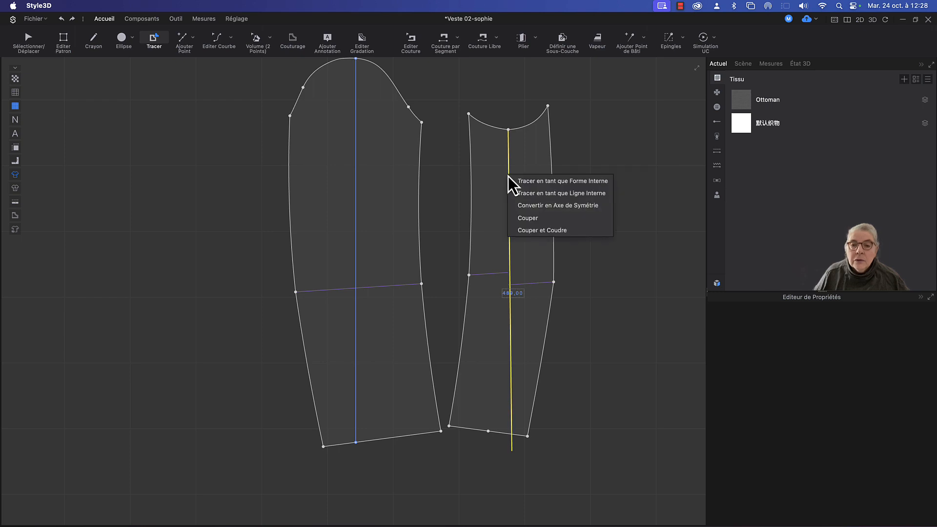
click(514, 193)
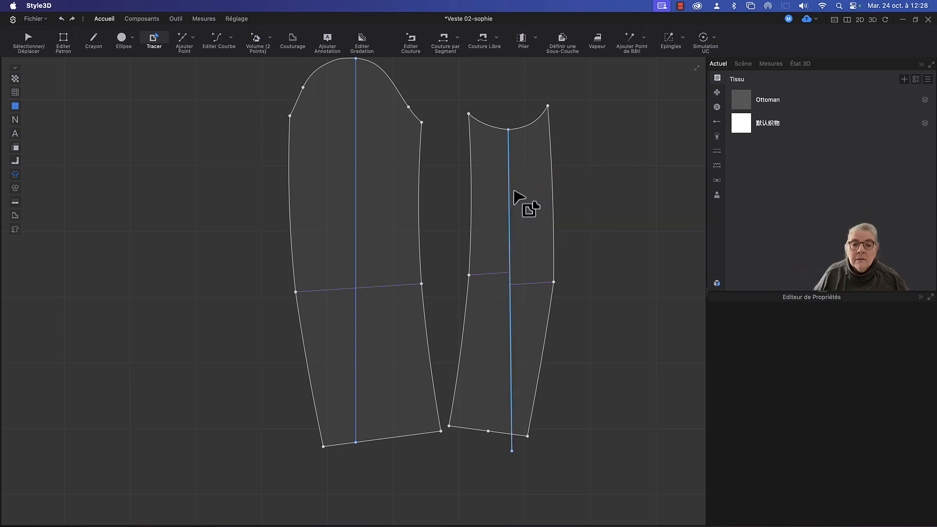
Trim the under sleeve's traced centre line to the contour with Etendre/Ajuster au Contour.
key(a)
click(509, 237)
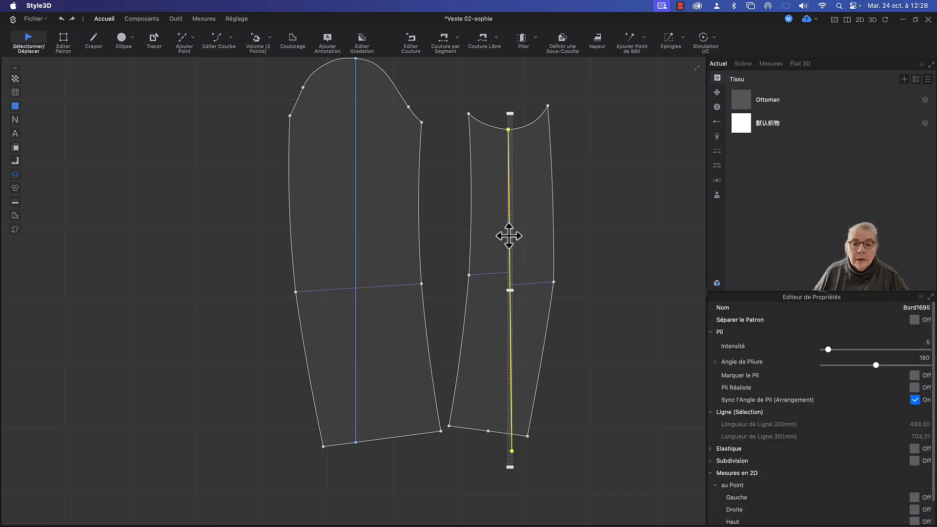
right_click(510, 237)
mouse_move(547, 377)
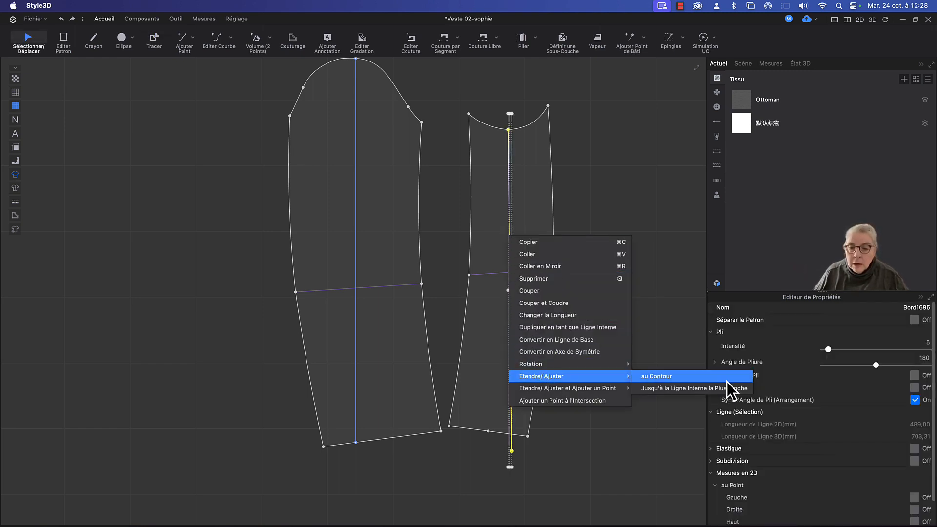
click(715, 379)
click(549, 468)
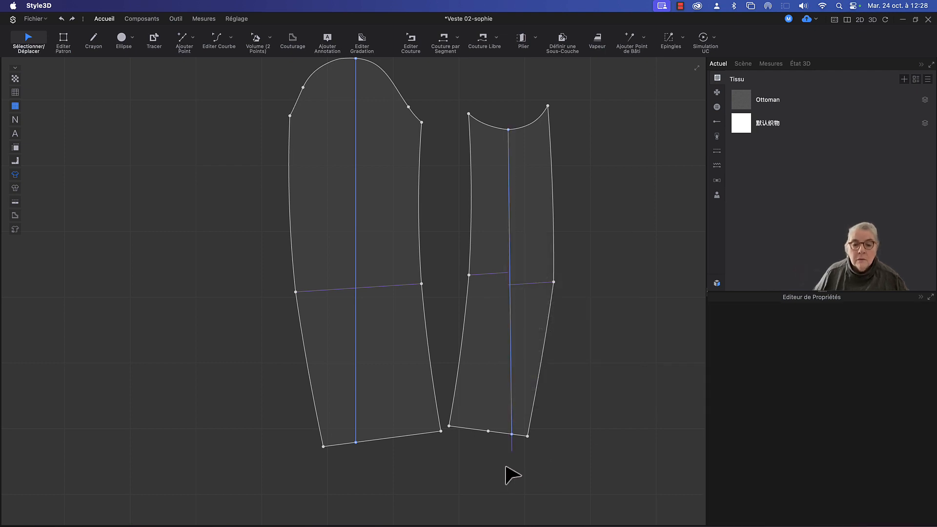
middle_drag(633, 252, 623, 257)
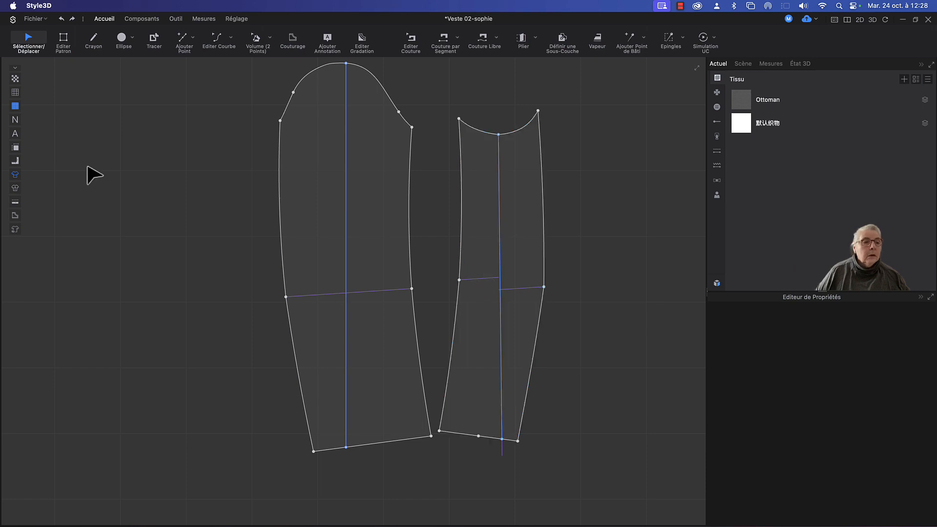
Trace the left half of the under sleeve's elbow guide as an internal line.
click(155, 39)
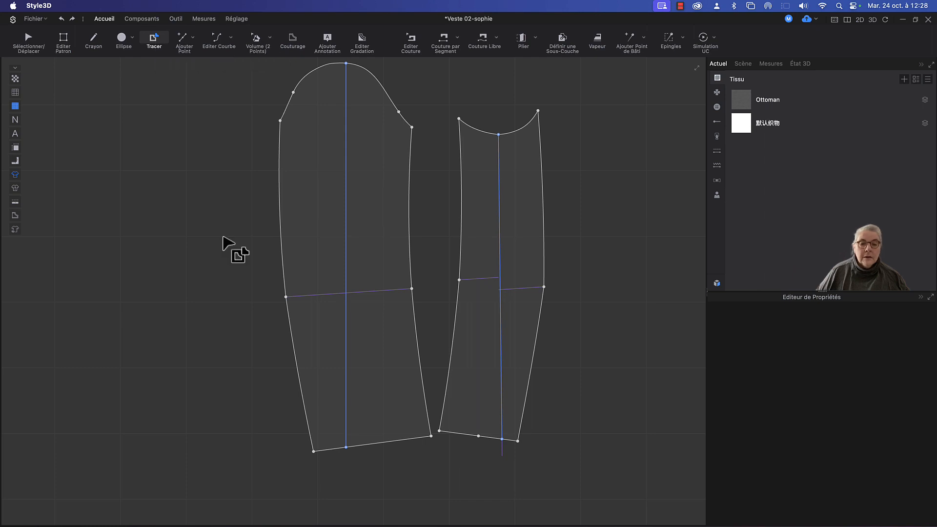
right_click(481, 280)
click(500, 297)
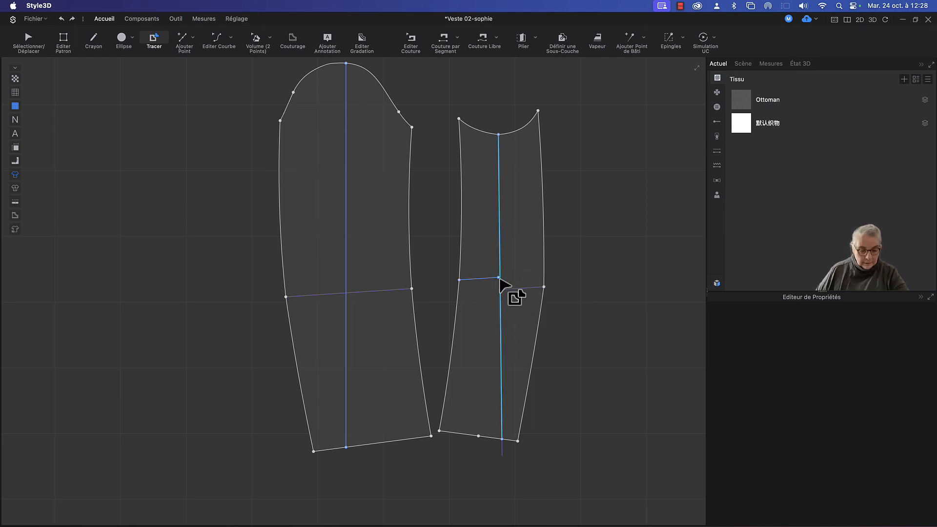
Move the traced elbow line's inner endpoint onto the elbow point of the under sleeve's right edge.
key(z)
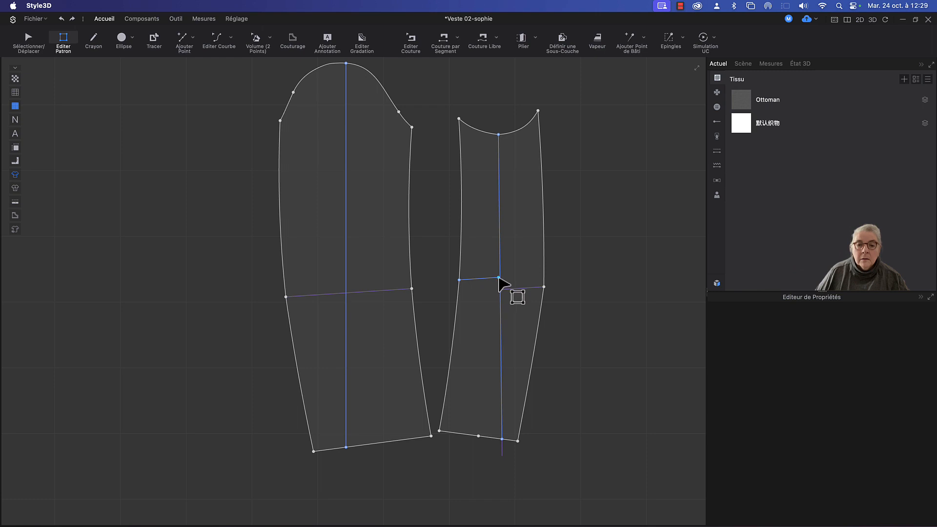
drag(498, 278, 544, 287)
scroll(424, 263, right, 1)
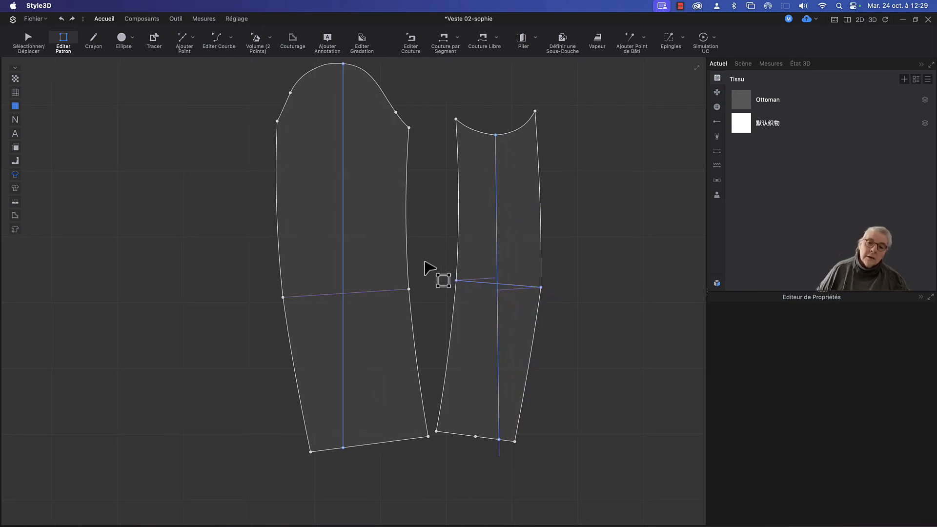
Divide the main sleeve's hem line uniformly into 2 segments to add a point at its middle.
scroll(424, 262, right, 1)
scroll(425, 261, left, 1)
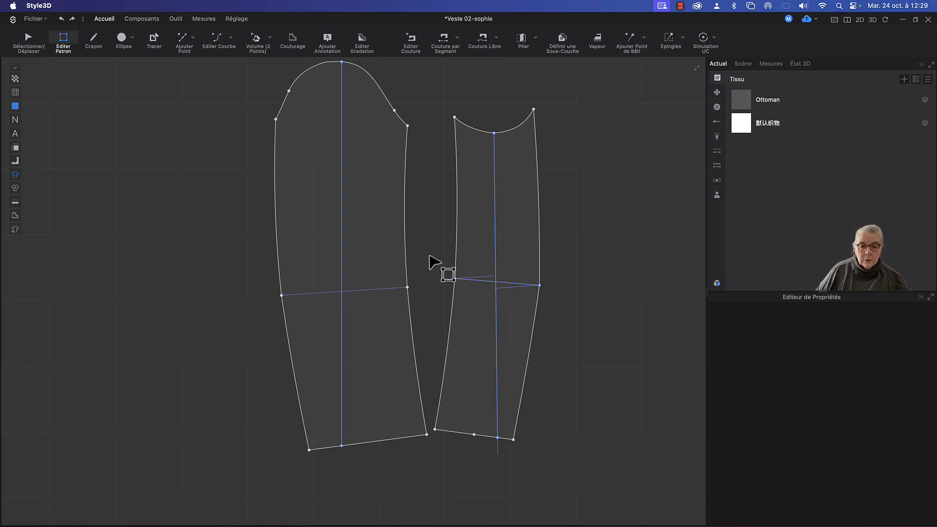
scroll(430, 256, down, 1)
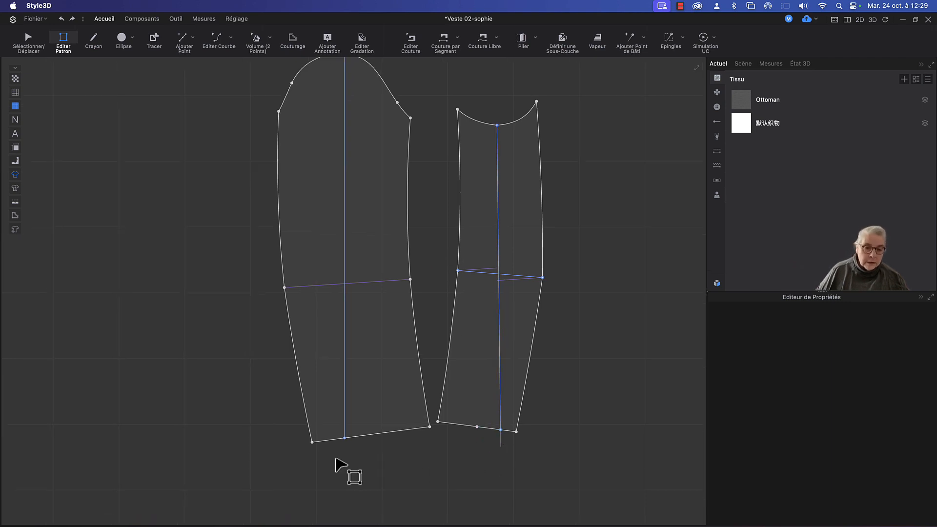
key(x)
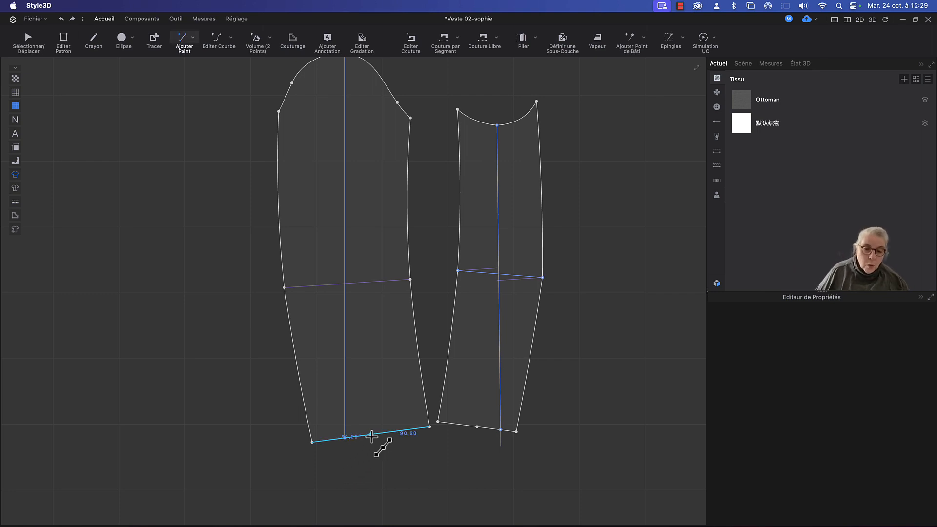
right_click(371, 436)
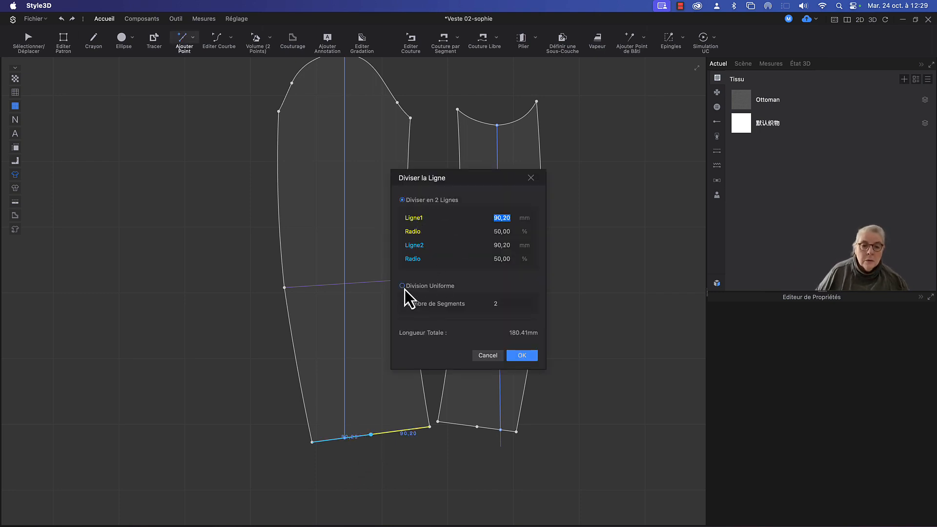
click(403, 287)
click(523, 355)
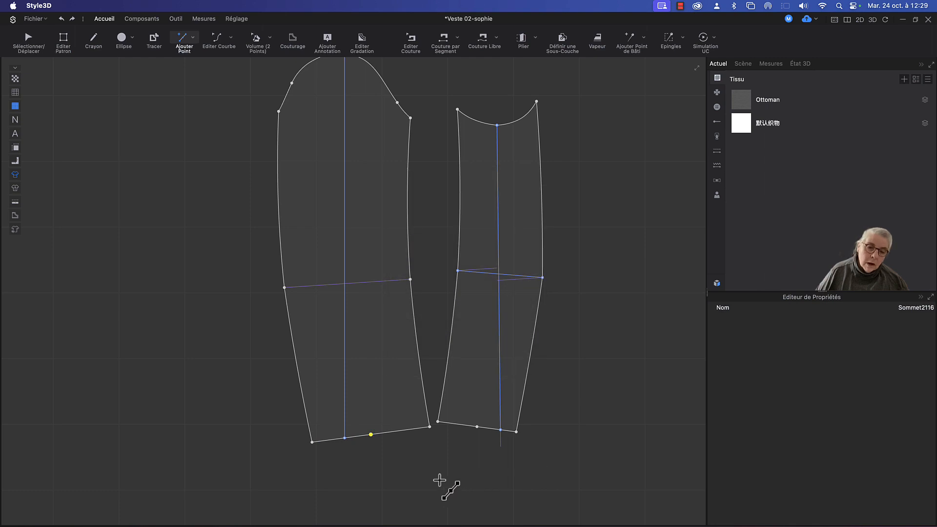
Move the back panel and the back side panel away from the front pieces to open a gap between the two side panels.
middle_drag(440, 480, 439, 492)
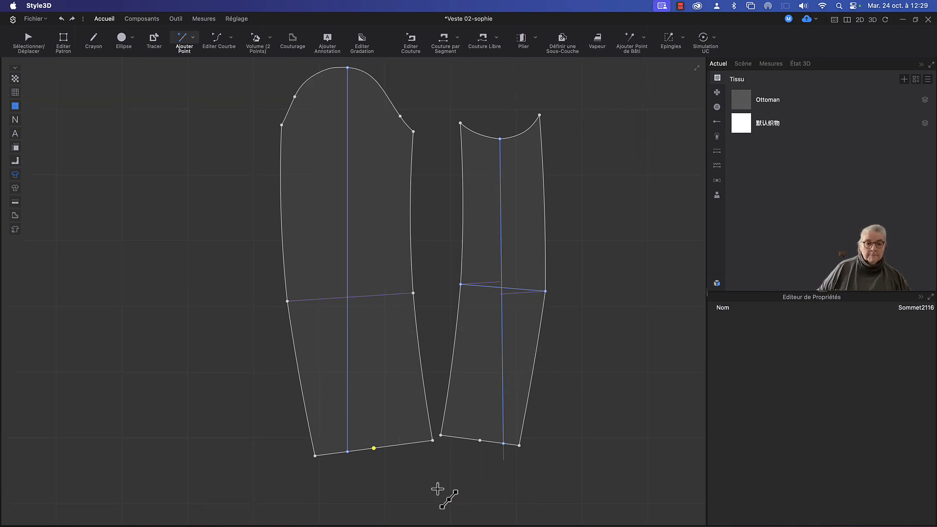
scroll(438, 490, down, 2)
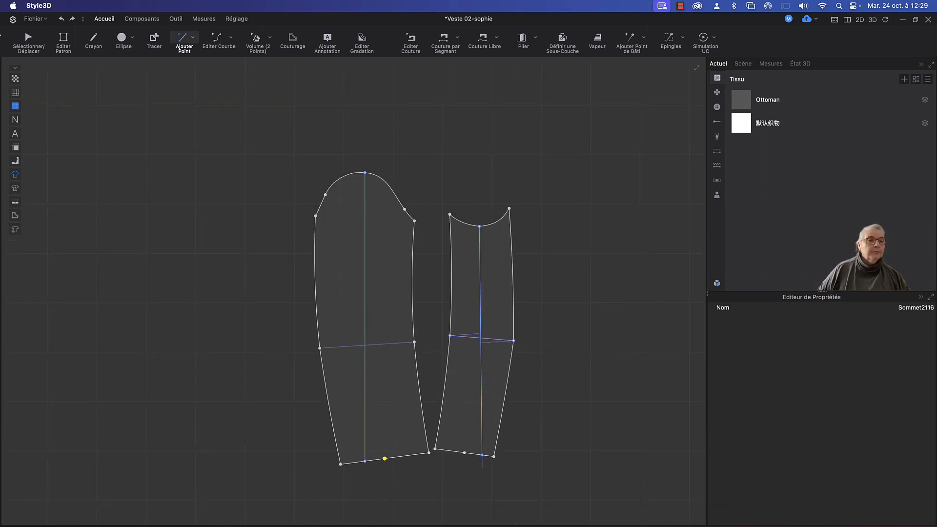
click(30, 37)
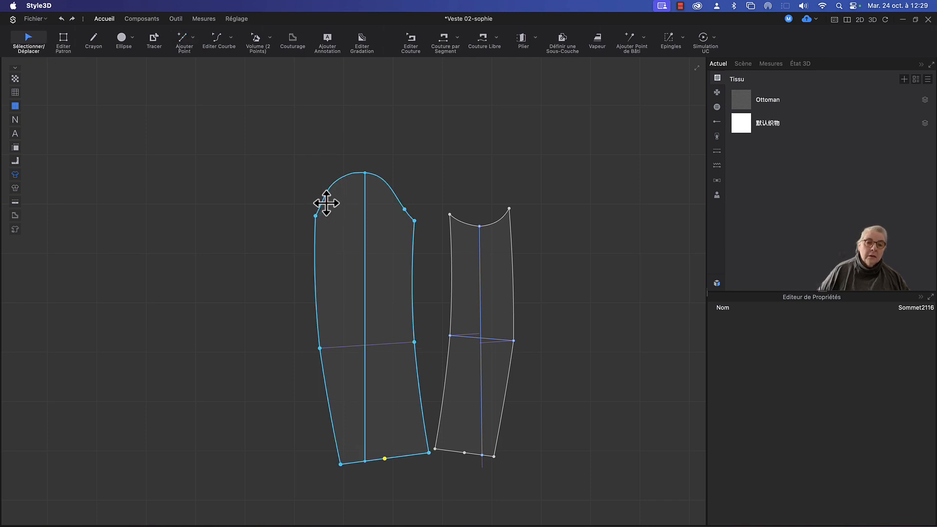
middle_drag(401, 151, 392, 152)
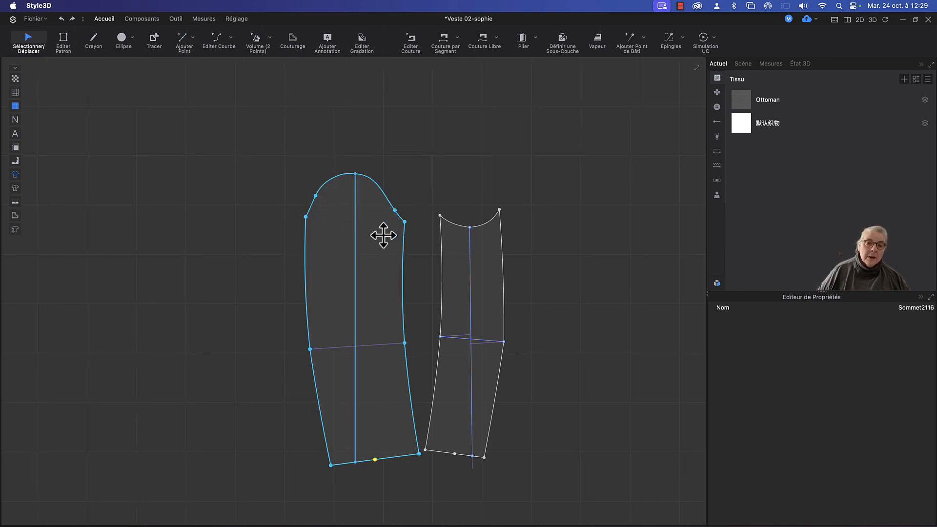
scroll(438, 170, down, 2)
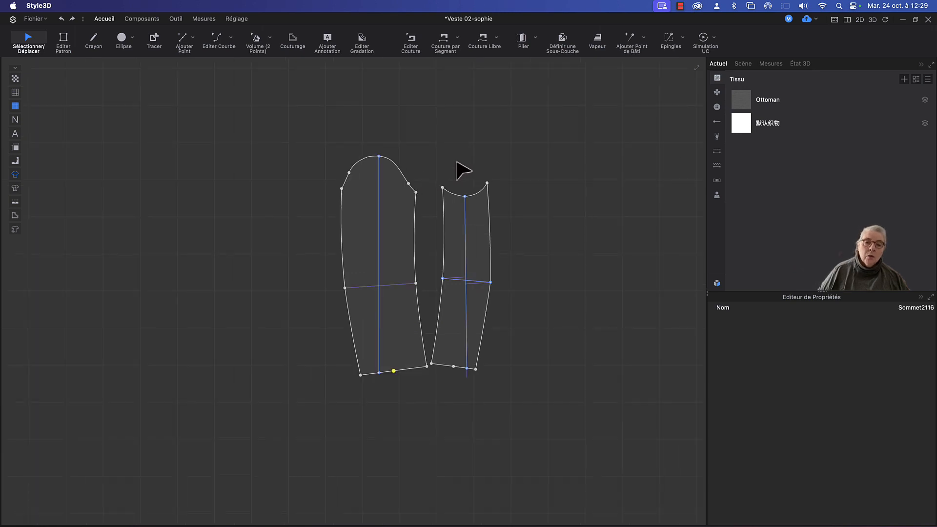
scroll(440, 181, down, 3)
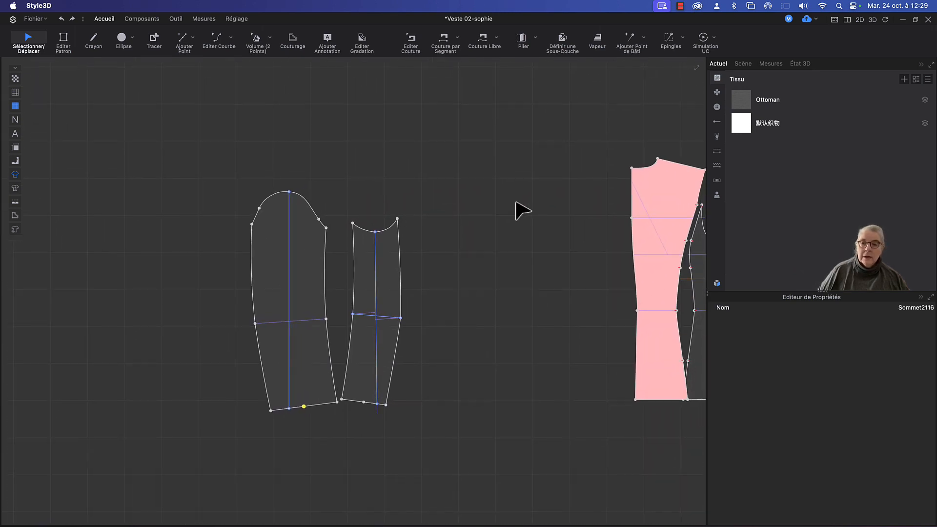
right_drag(522, 211, 402, 213)
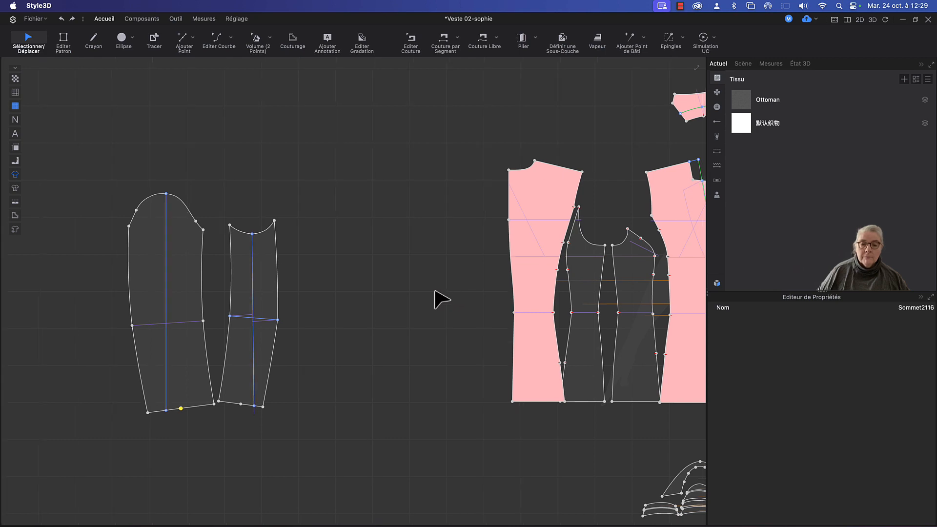
right_drag(435, 291, 345, 288)
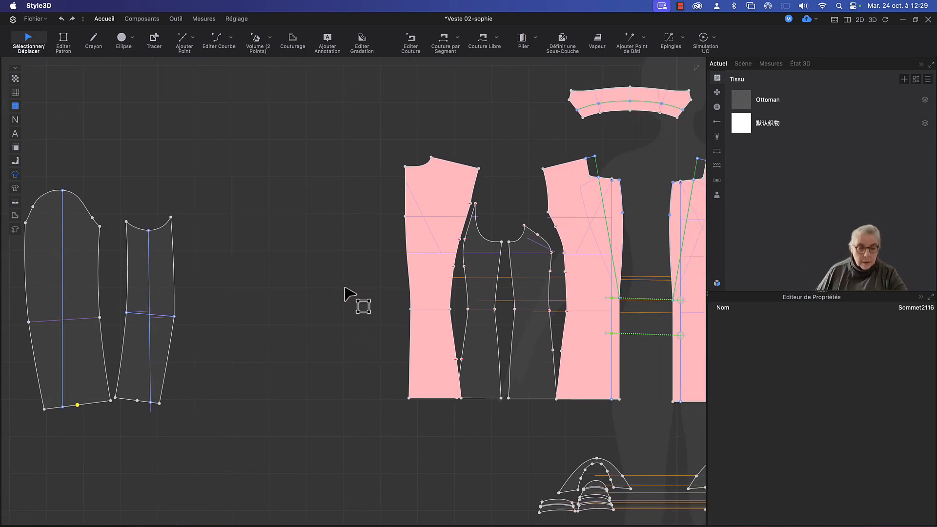
key(z)
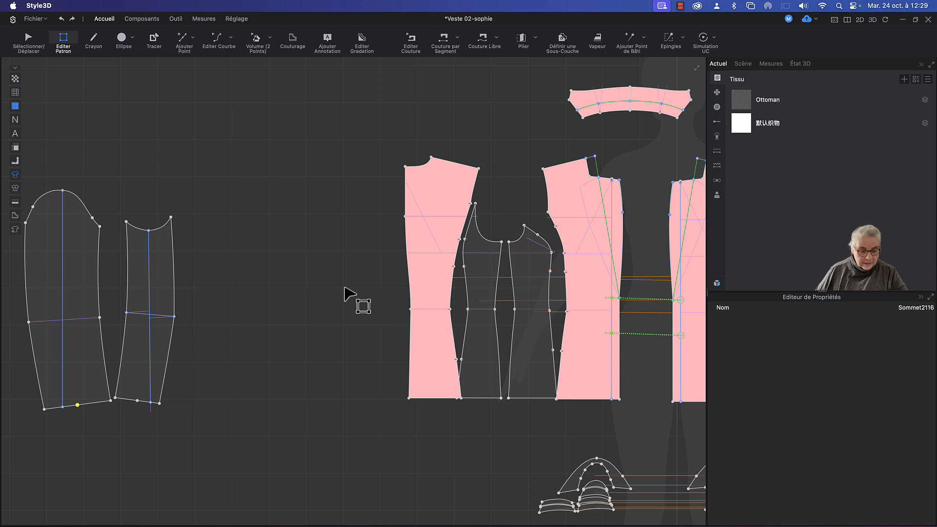
key(a)
drag(419, 278, 287, 279)
drag(481, 308, 347, 308)
Place both sleeve pieces between the two side panels and spread the back pieces and sleeves apart so they no longer overlap.
drag(161, 287, 484, 283)
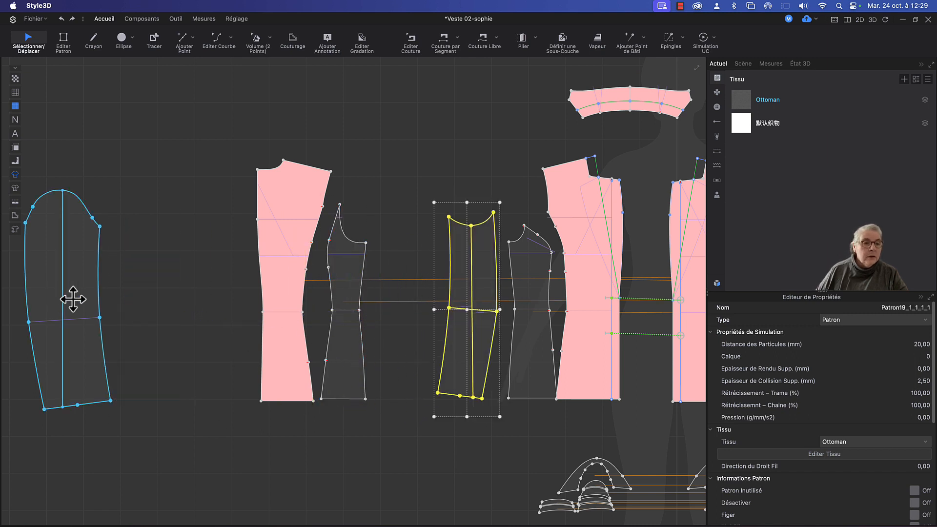
drag(73, 299, 396, 292)
drag(276, 294, 256, 292)
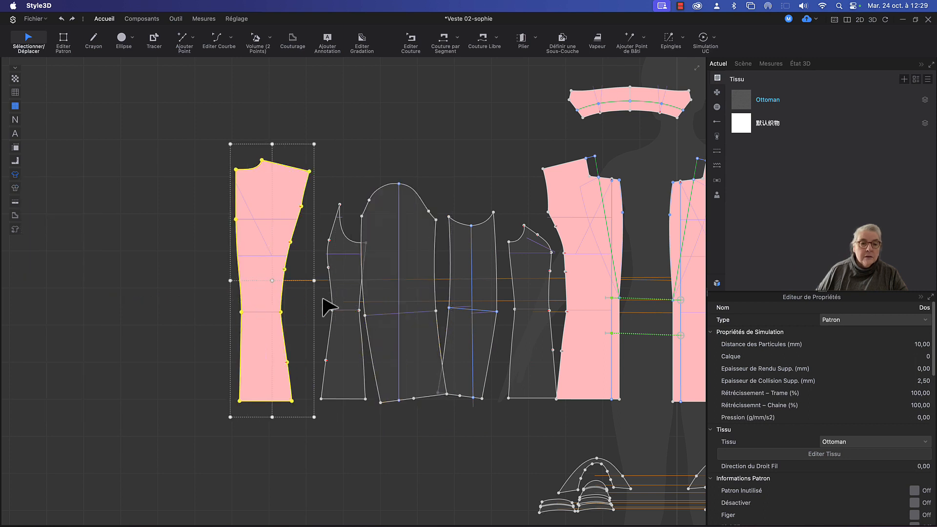
drag(342, 303, 313, 297)
drag(400, 330, 391, 329)
drag(476, 336, 484, 336)
click(458, 169)
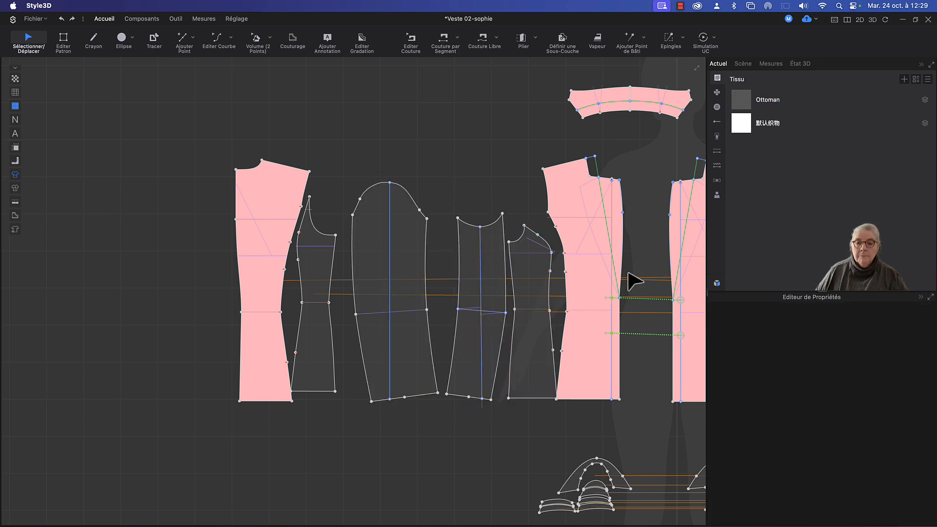
Shift the front panel and the front side panel slightly away from the under sleeve.
drag(597, 286, 605, 282)
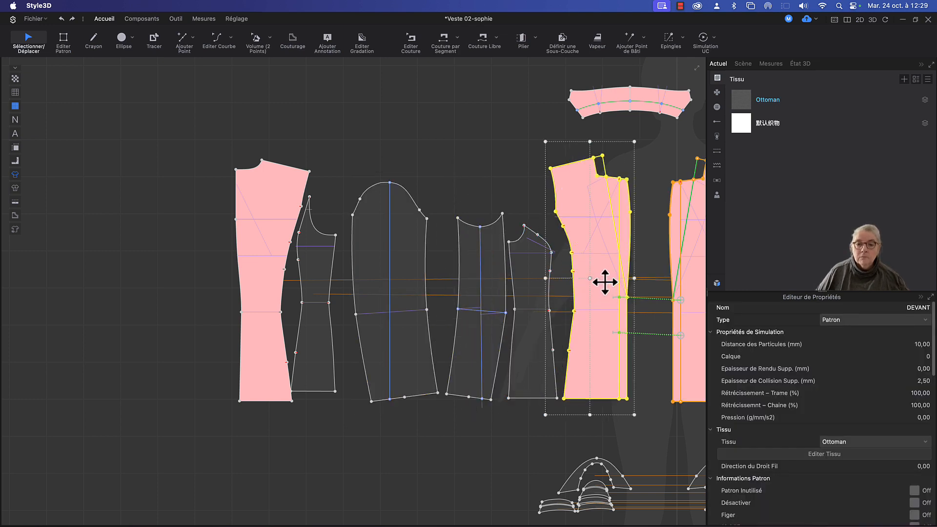
click(541, 268)
drag(543, 268, 551, 268)
click(481, 454)
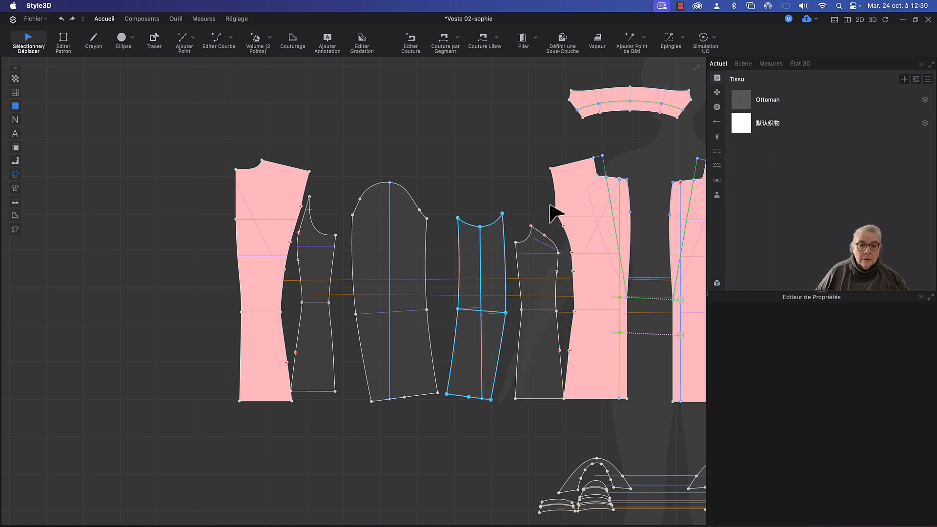
Sew the main sleeve's right edge to the under sleeve's left edge from armhole to hem with a free seam.
scroll(452, 166, down, 3)
middle_drag(452, 166, 415, 184)
scroll(421, 202, up, 4)
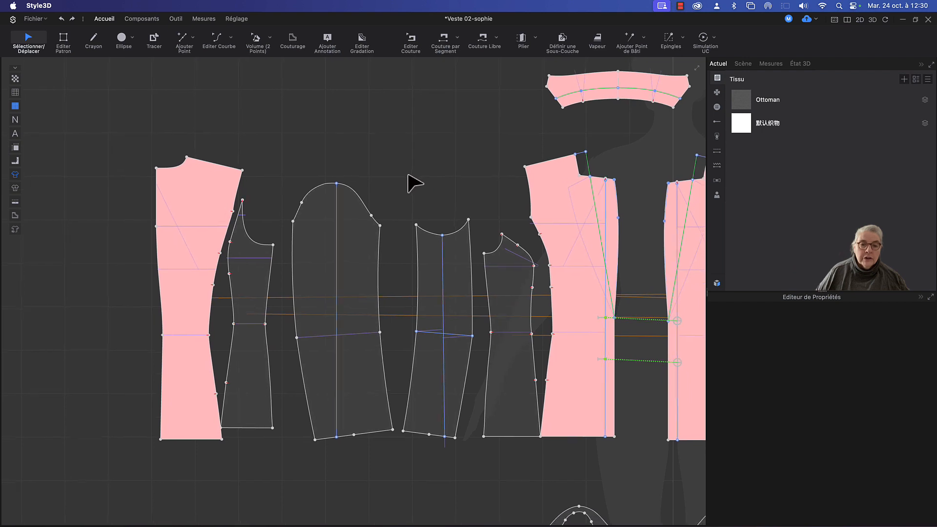
key(m)
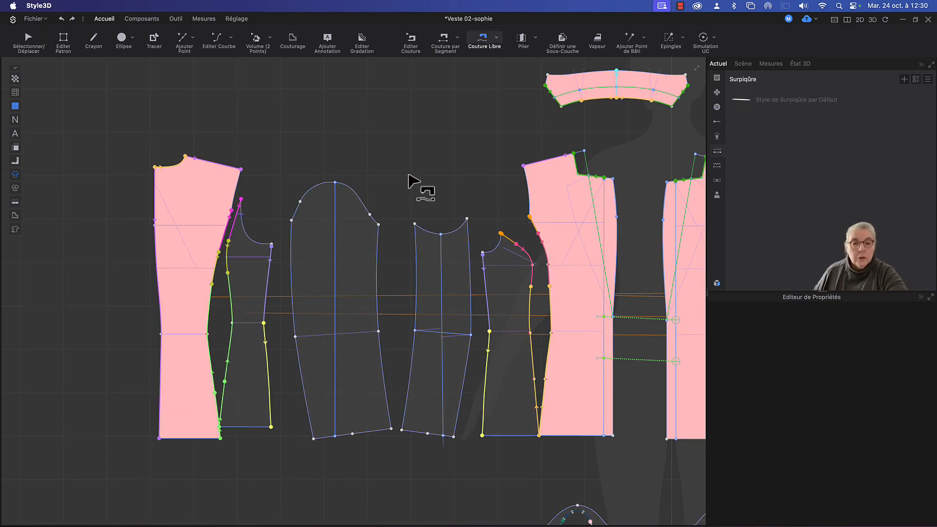
click(380, 225)
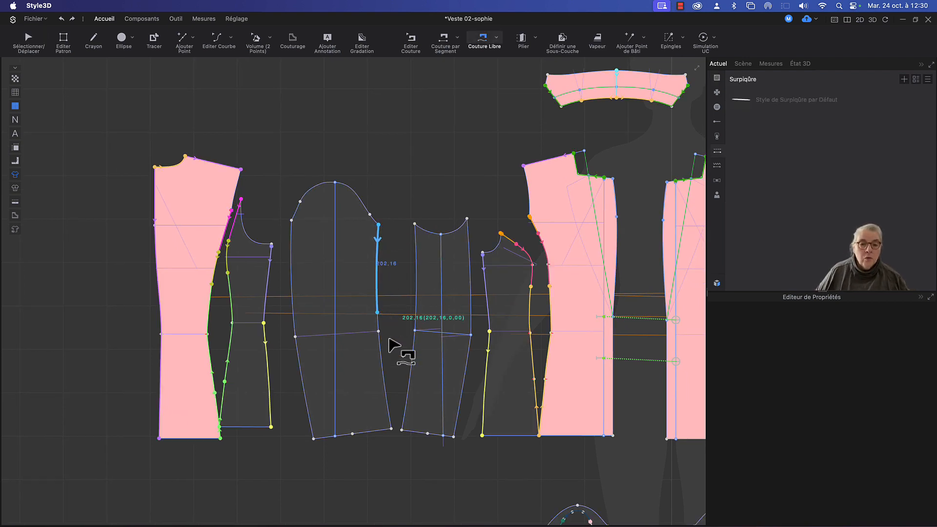
click(392, 429)
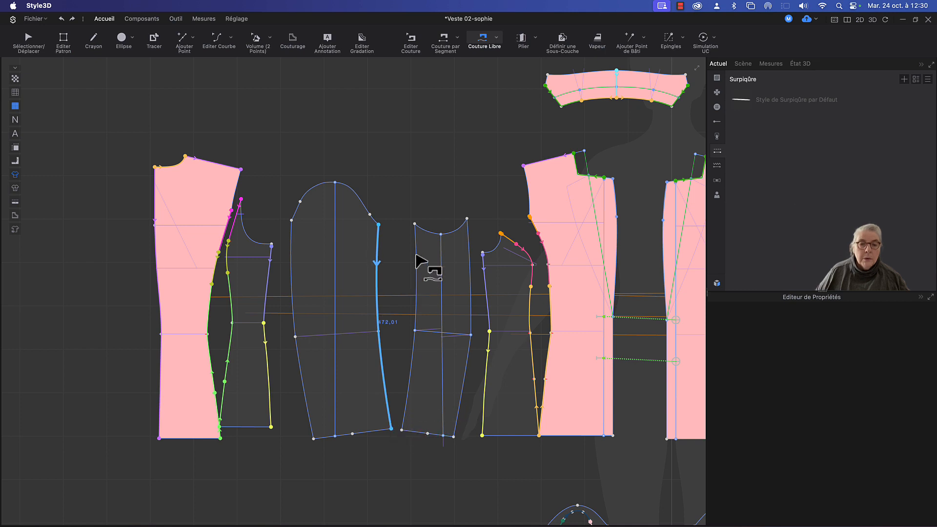
click(415, 224)
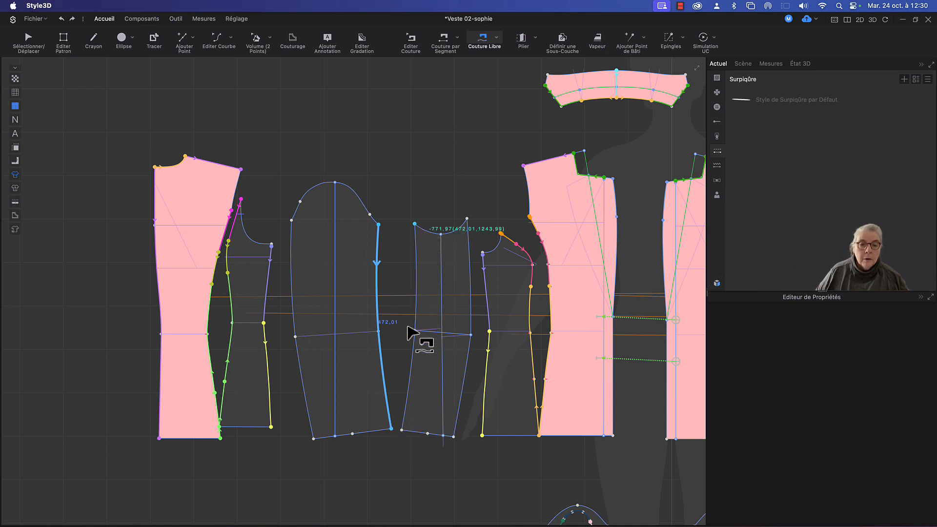
click(402, 430)
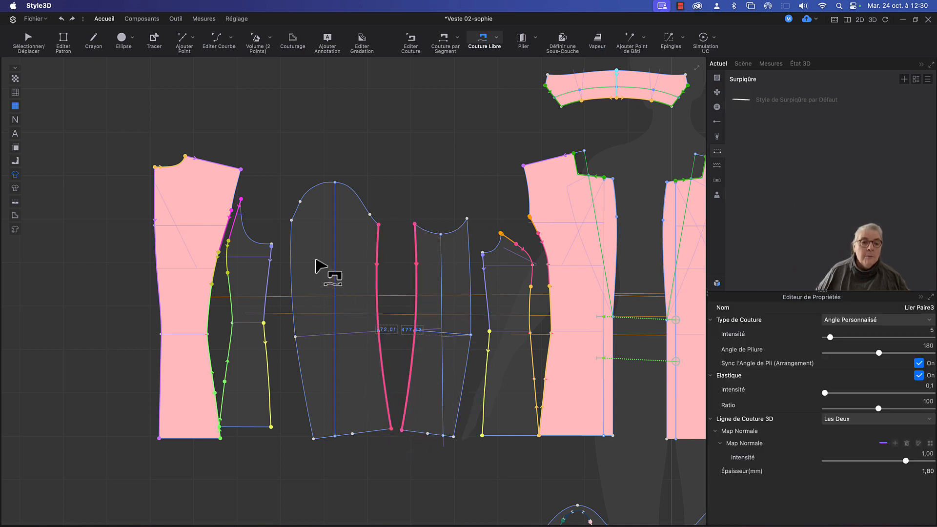
Sew the main sleeve's left edge to the under sleeve's right edge from armhole to hem with a free seam.
click(293, 224)
click(314, 438)
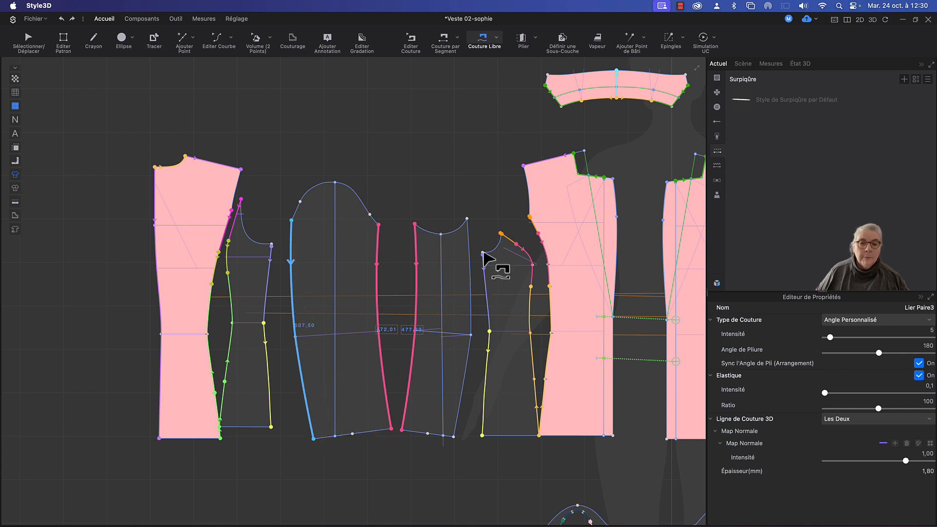
click(467, 219)
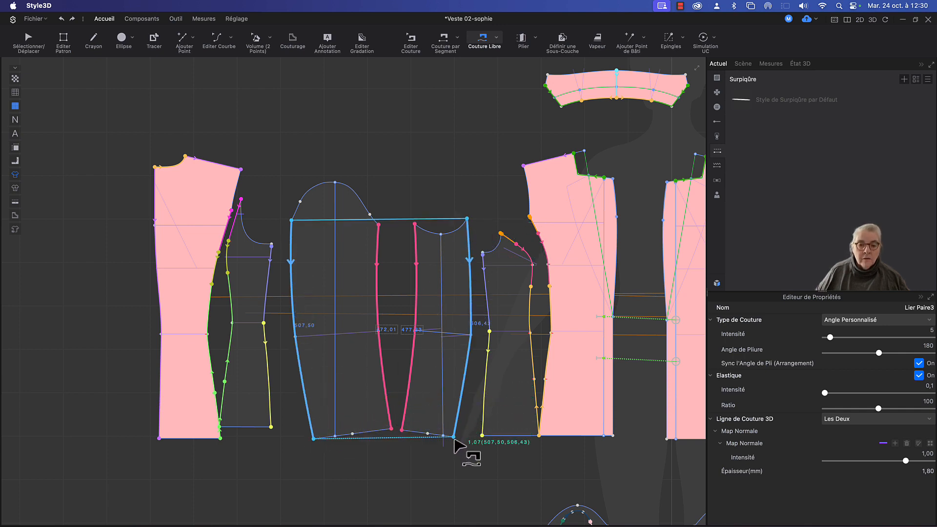
click(453, 436)
Sew the right half of the under sleeve's top curve to the back side panel's lower armhole, starting from the side seam.
scroll(476, 195, left, 3)
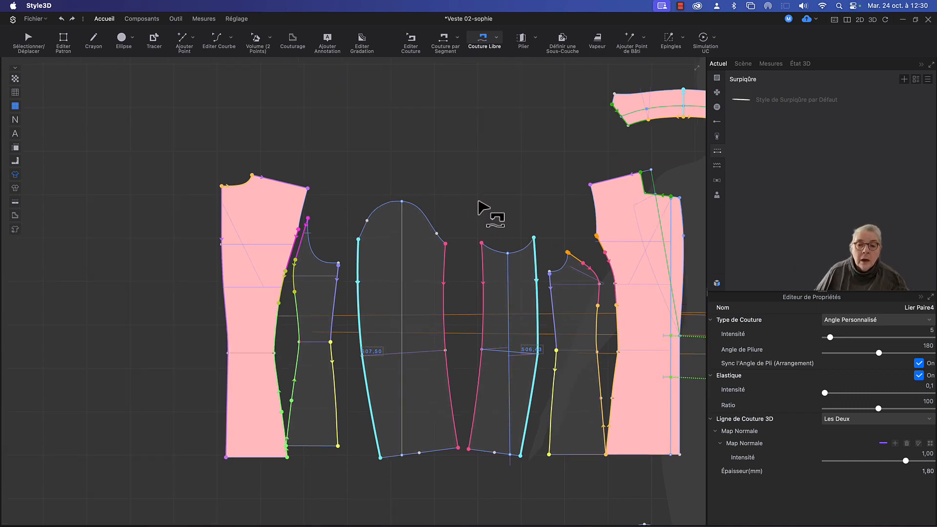
scroll(481, 213, right, 2)
scroll(481, 214, up, 1)
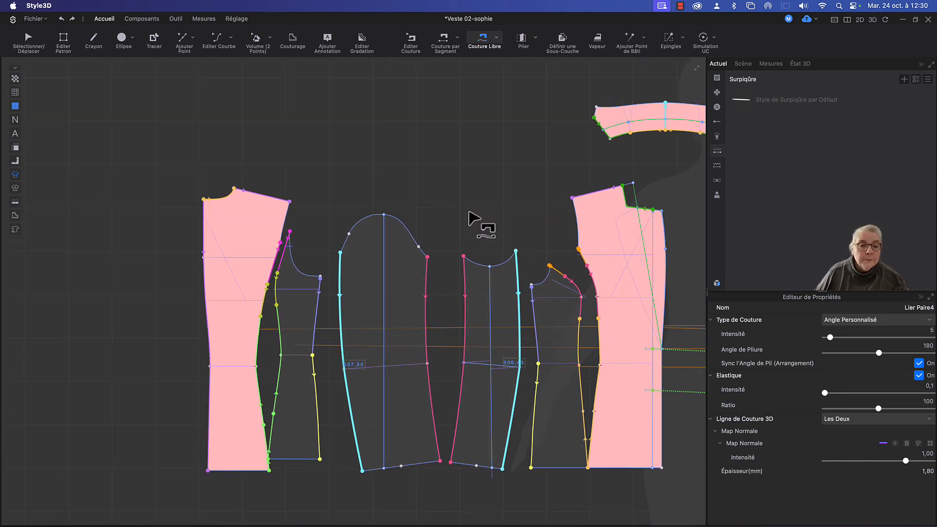
click(489, 267)
click(516, 252)
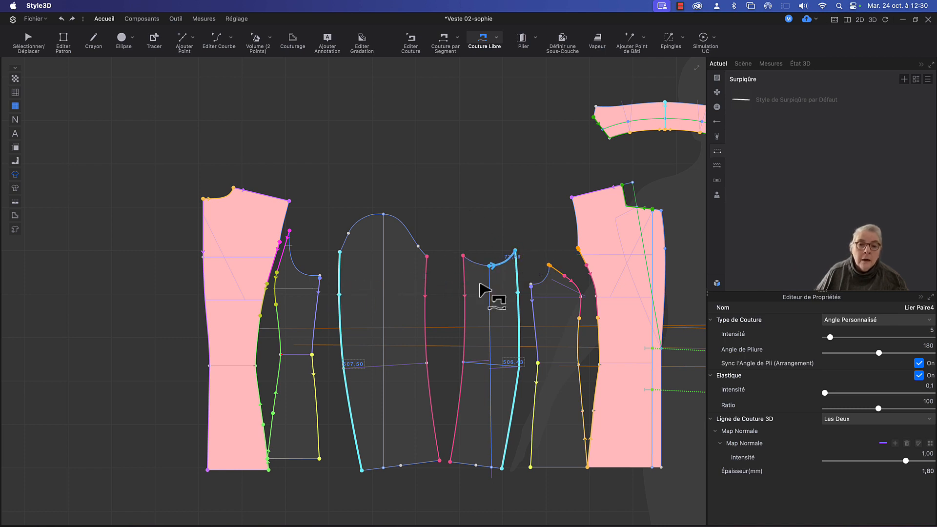
click(320, 276)
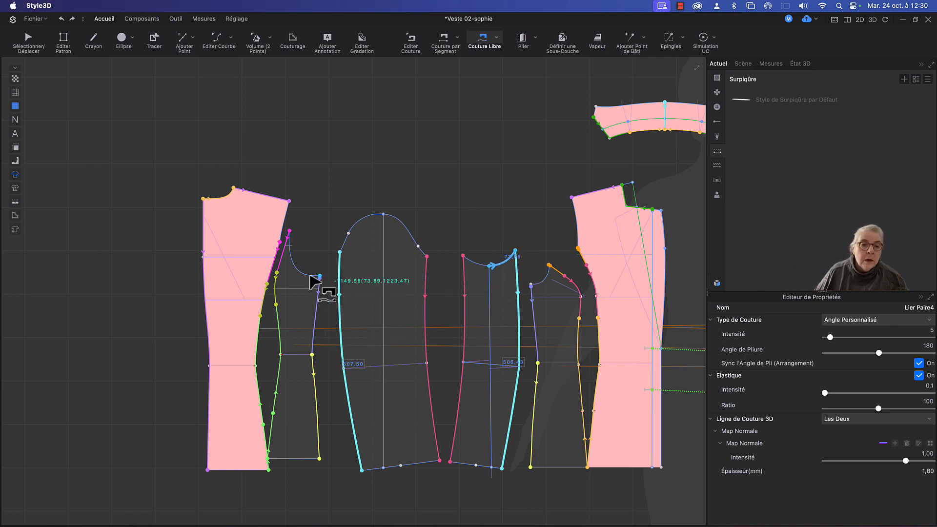
click(293, 264)
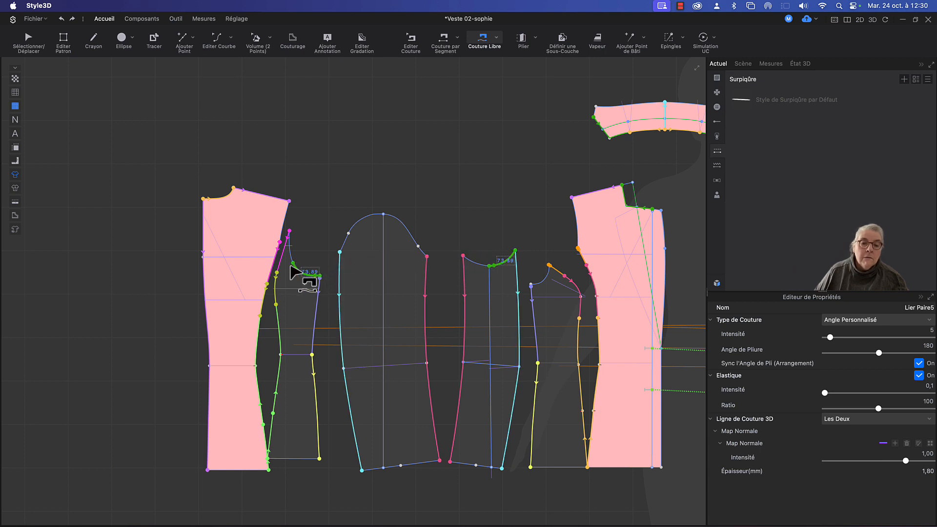
Sew the main sleeve's left cap curve, from side edge to crown, to the back side panel's upper armhole and the back panel's armhole up to the shoulder.
click(340, 252)
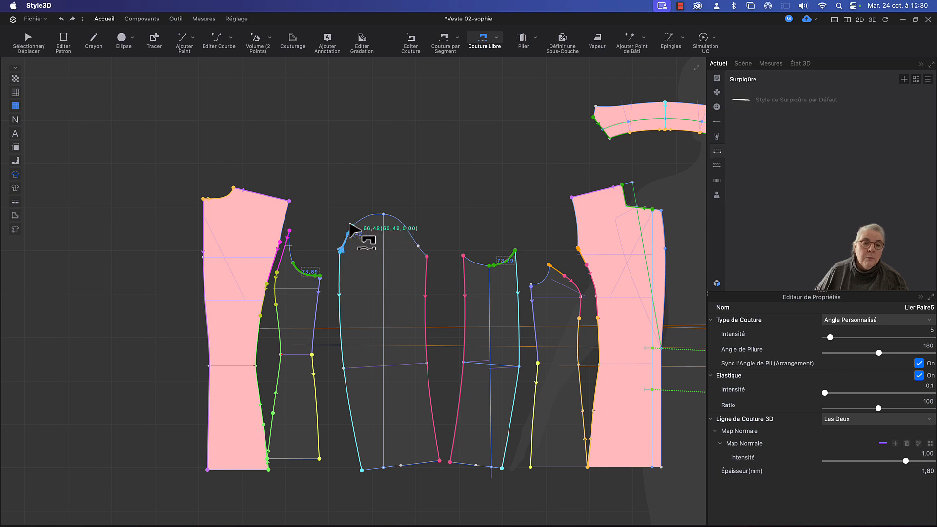
click(384, 214)
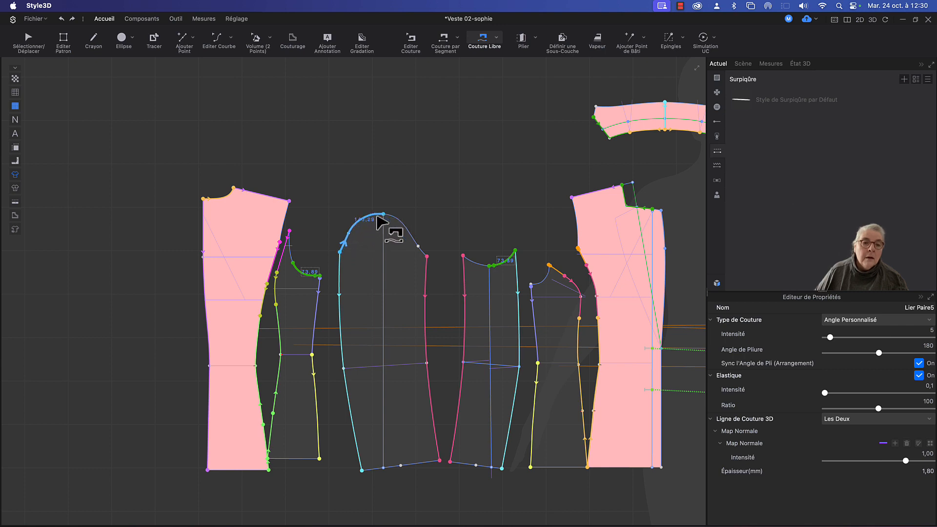
click(293, 261)
click(290, 231)
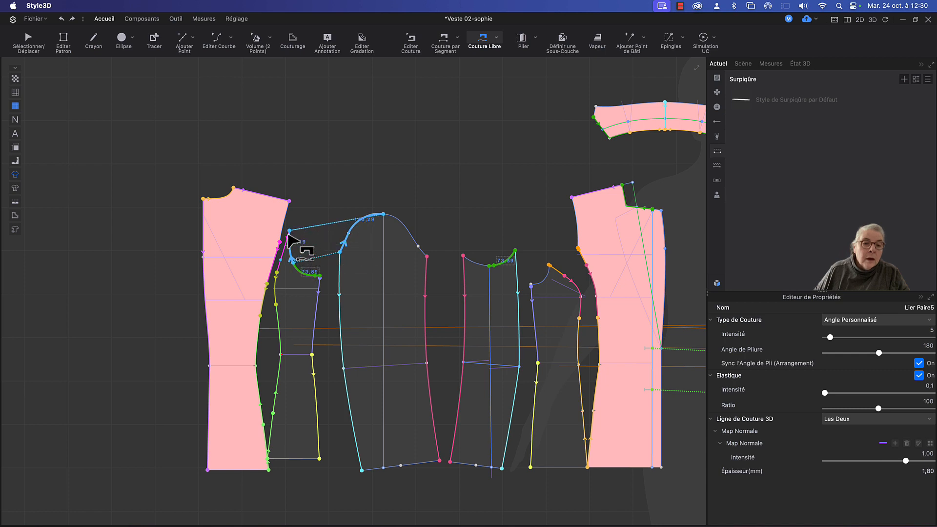
click(280, 242)
click(289, 201)
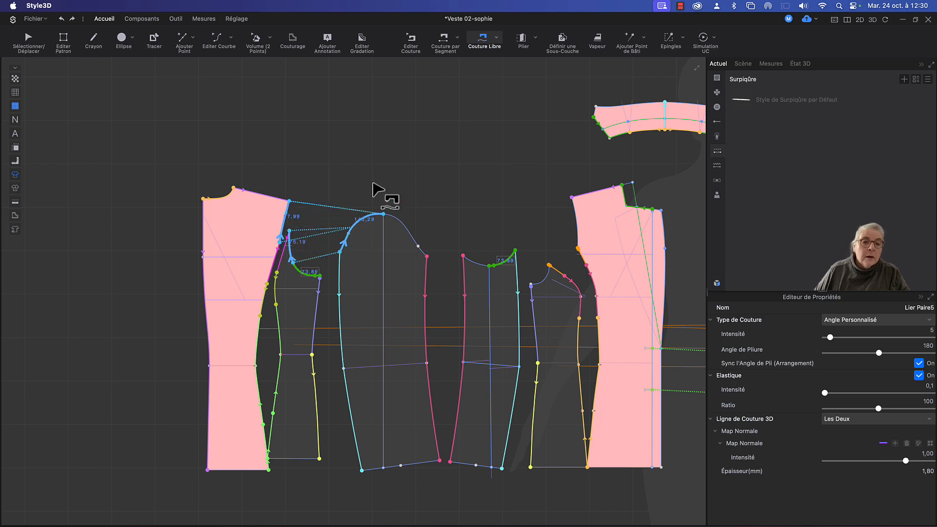
key(Return)
Sew the left half of the under sleeve's top curve to the front side panel's lower armhole with a free seam, starting from the side seam.
scroll(349, 186, right, 3)
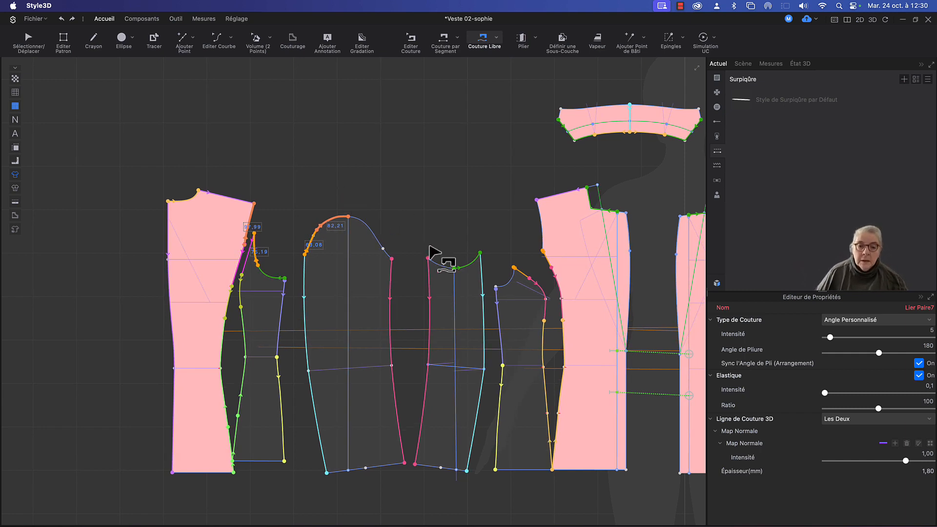
click(454, 268)
click(428, 259)
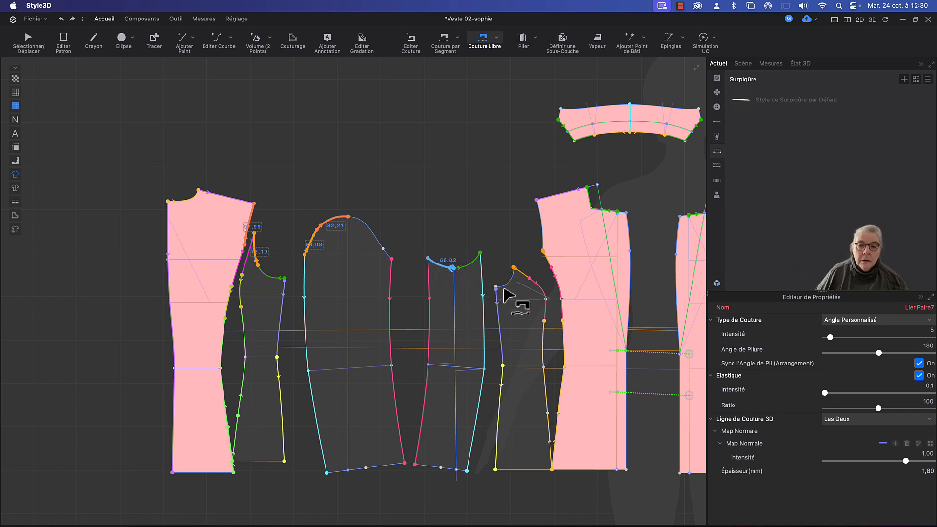
click(497, 288)
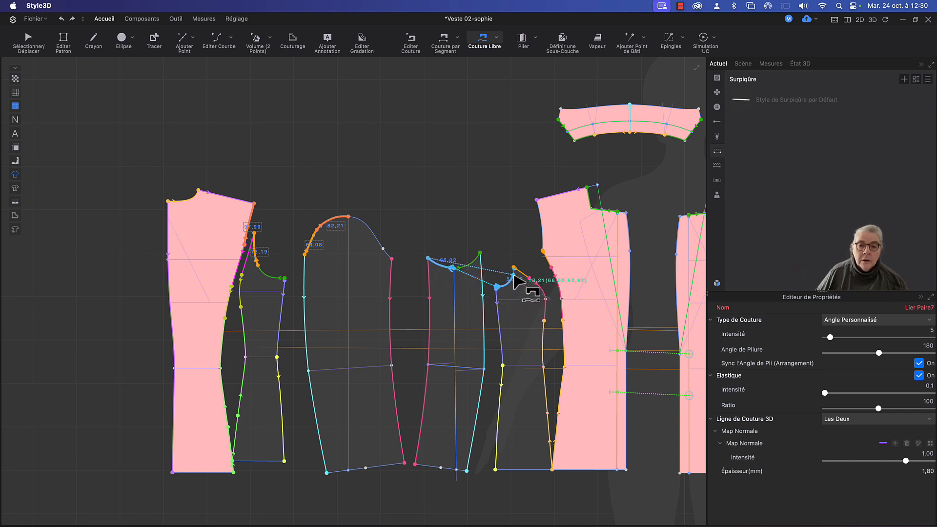
scroll(518, 281, down, 2)
scroll(517, 282, up, 5)
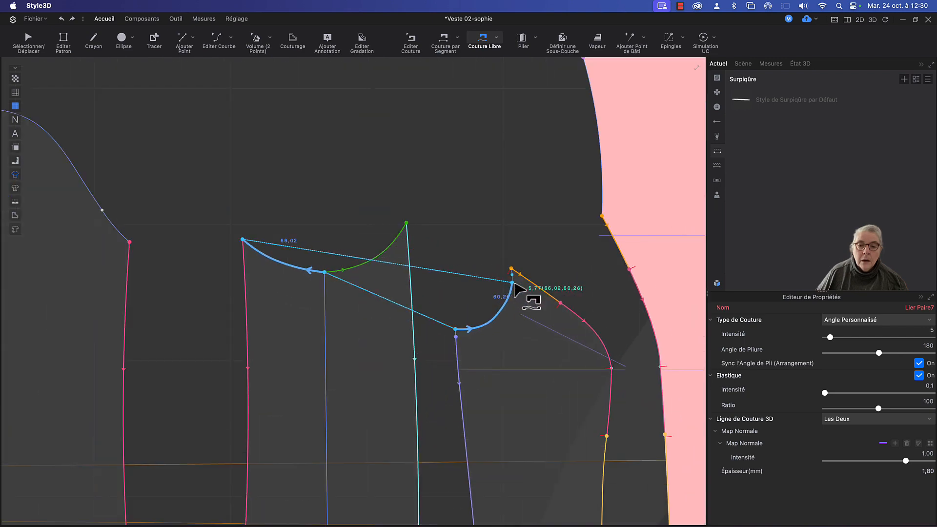
click(513, 277)
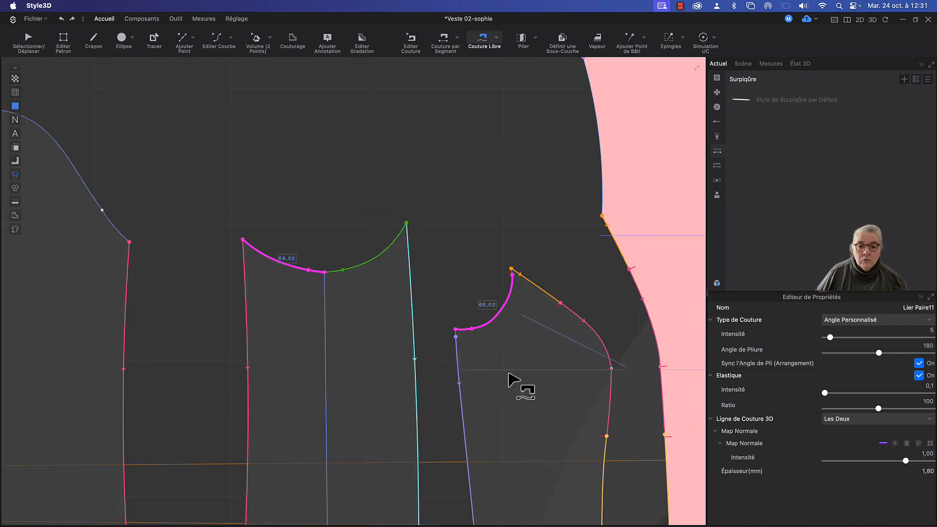
Try to sew the main sleeve's right cap curve to the front side panel's remaining armhole edge and the front panel's armhole with a free seam.
middle_drag(513, 383, 491, 387)
scroll(485, 382, down, 5)
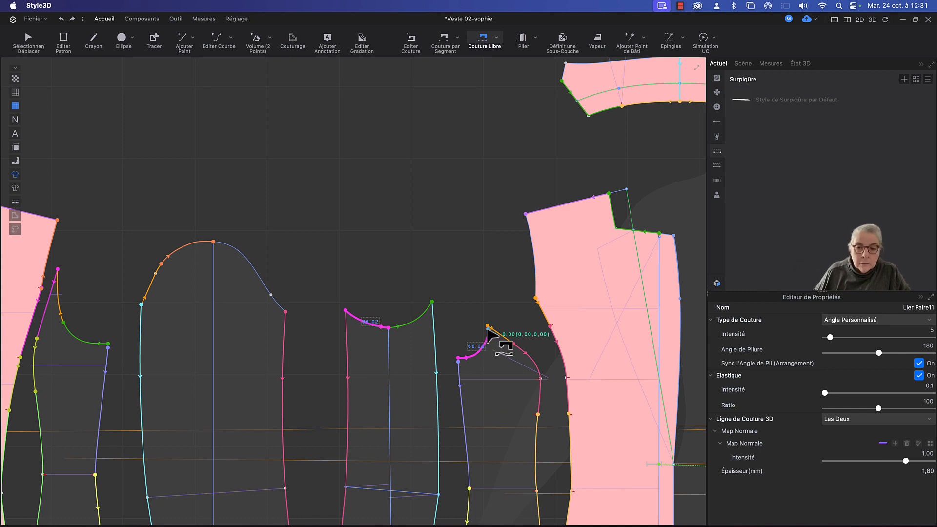
click(286, 312)
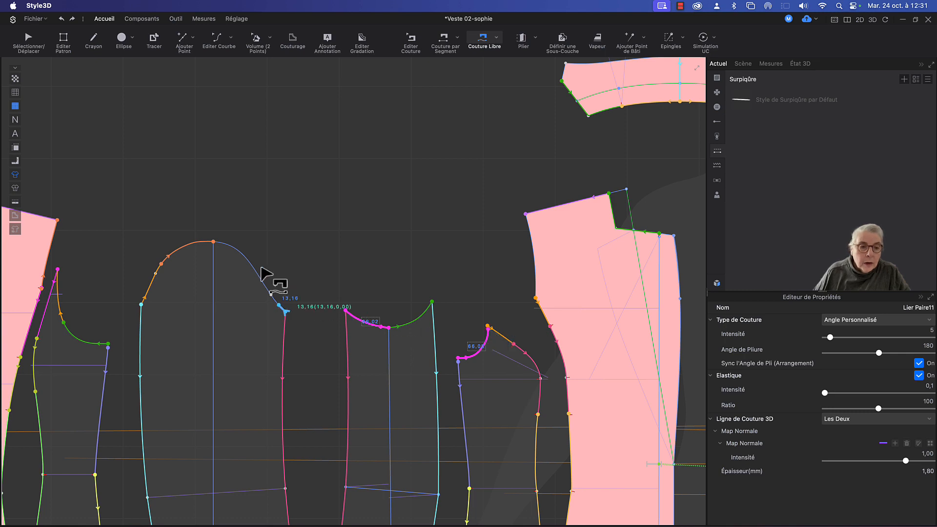
click(214, 243)
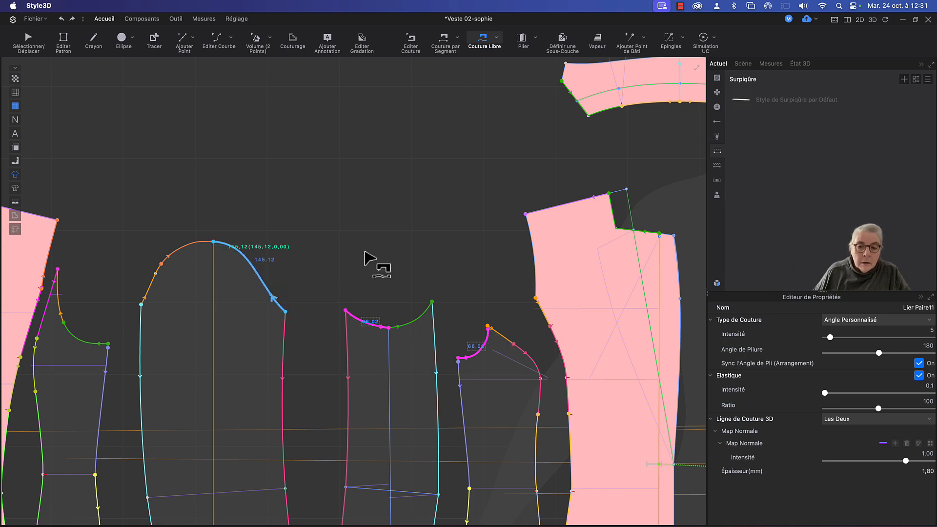
click(488, 328)
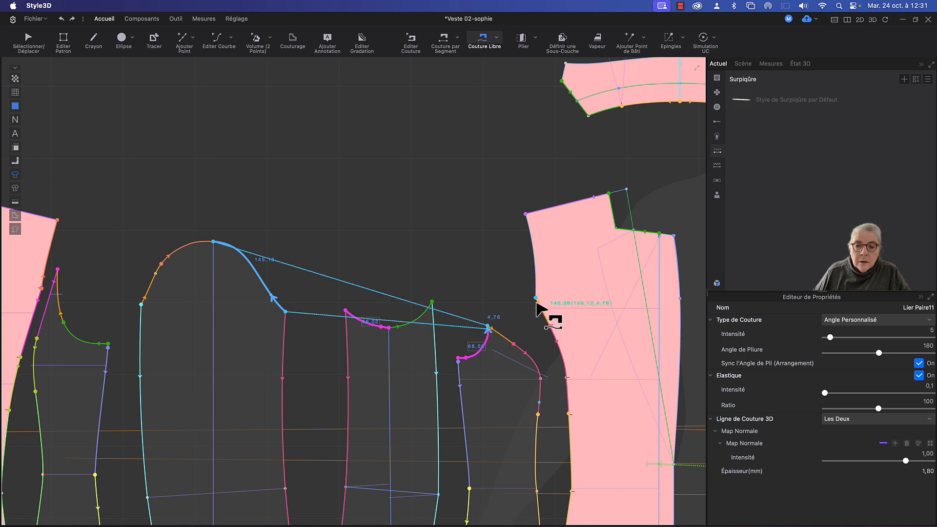
click(537, 298)
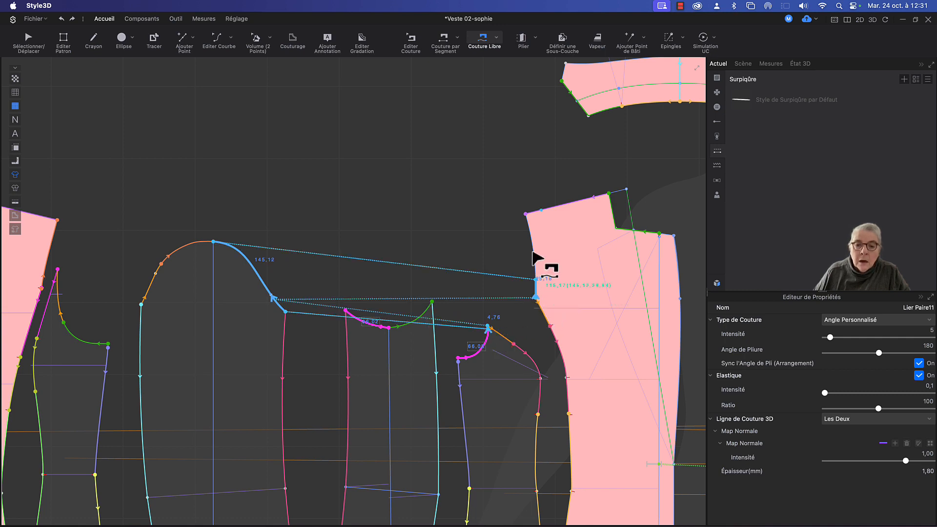
click(526, 215)
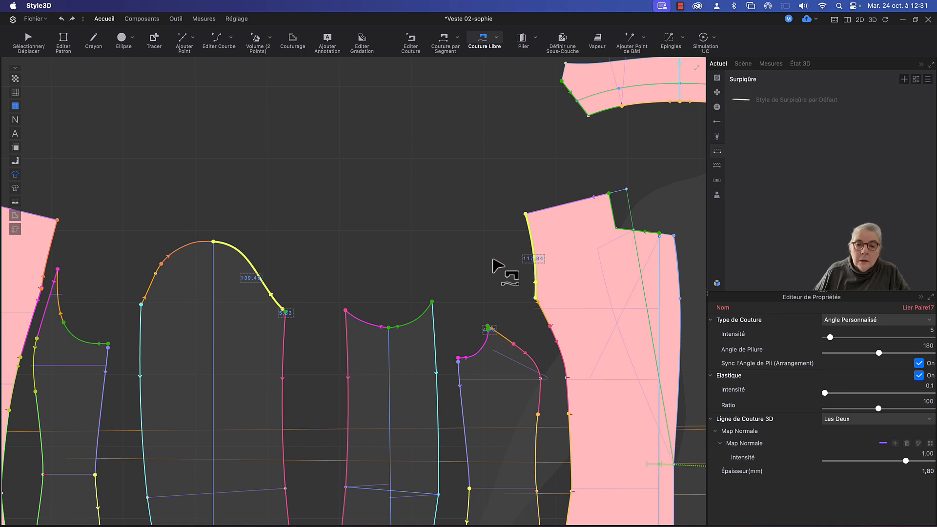
key(super+z)
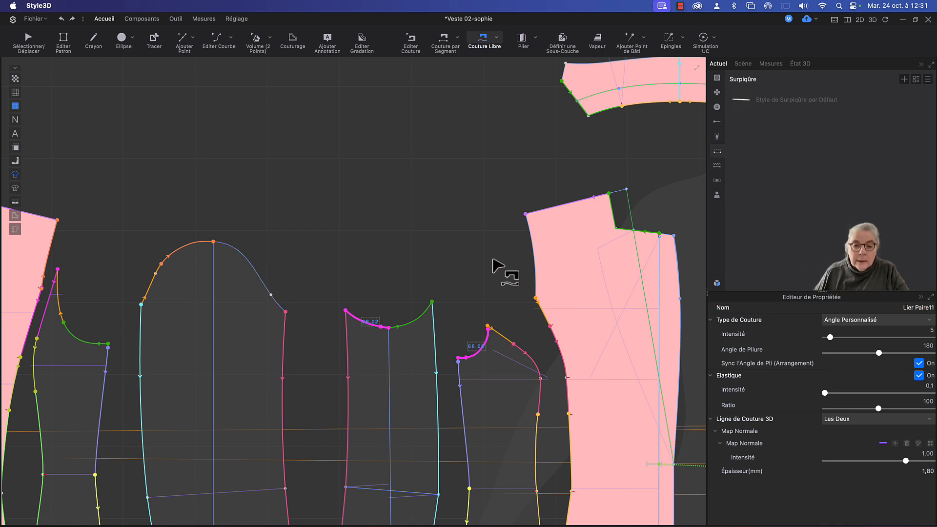
scroll(494, 267, down, 3)
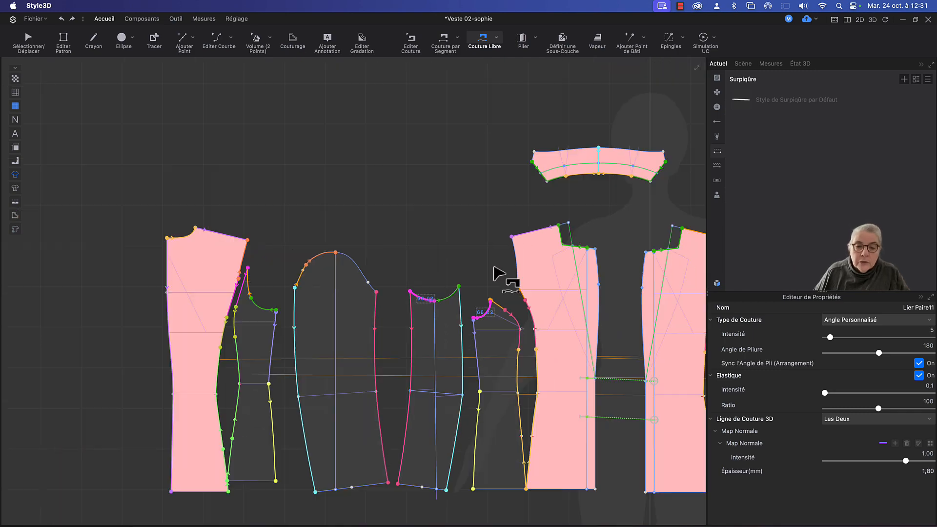
scroll(493, 279, up, 3)
scroll(493, 286, up, 5)
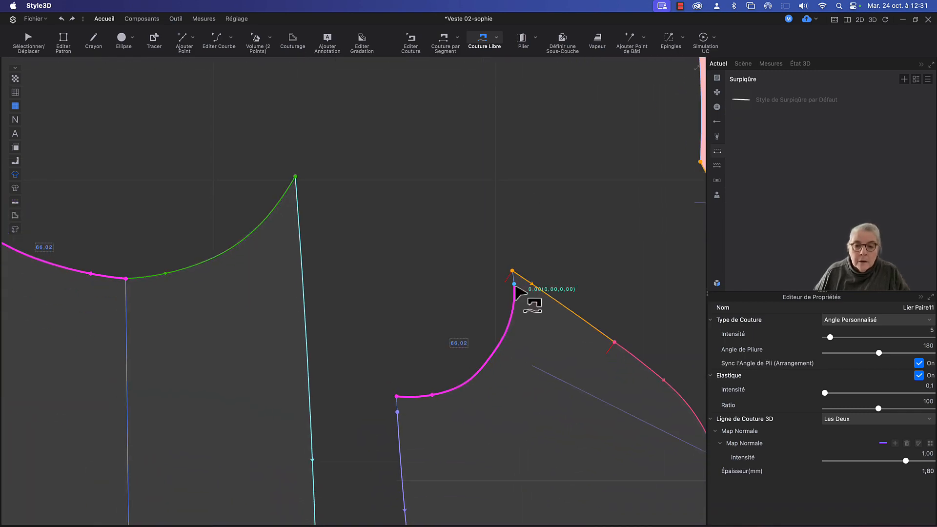
click(514, 284)
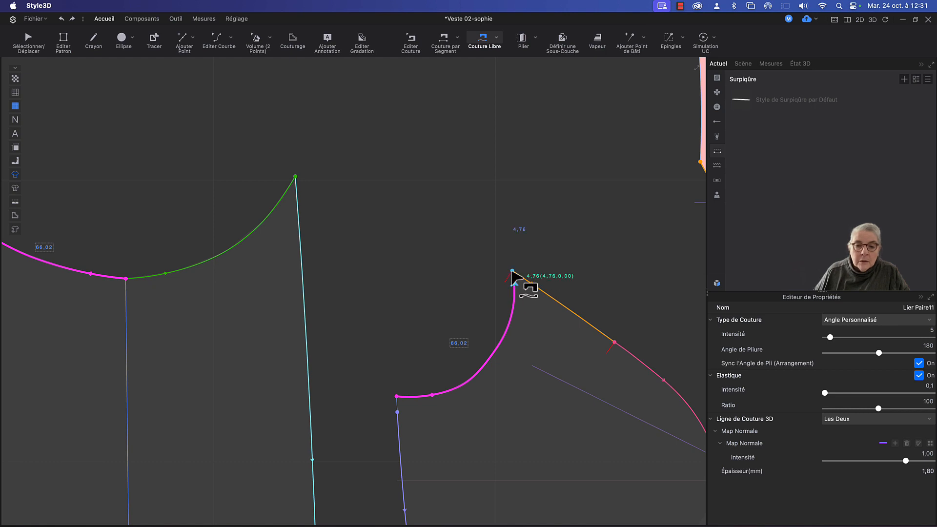
middle_drag(557, 264, 389, 383)
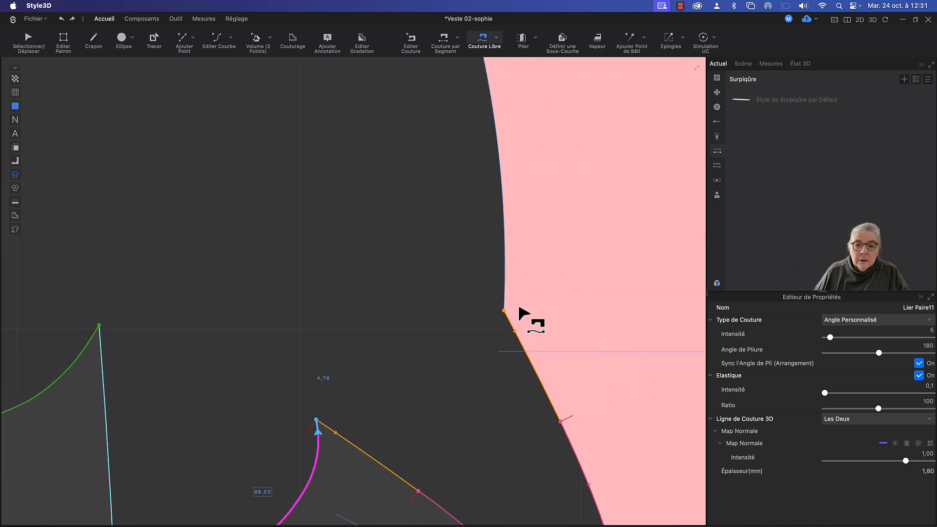
scroll(476, 334, down, 5)
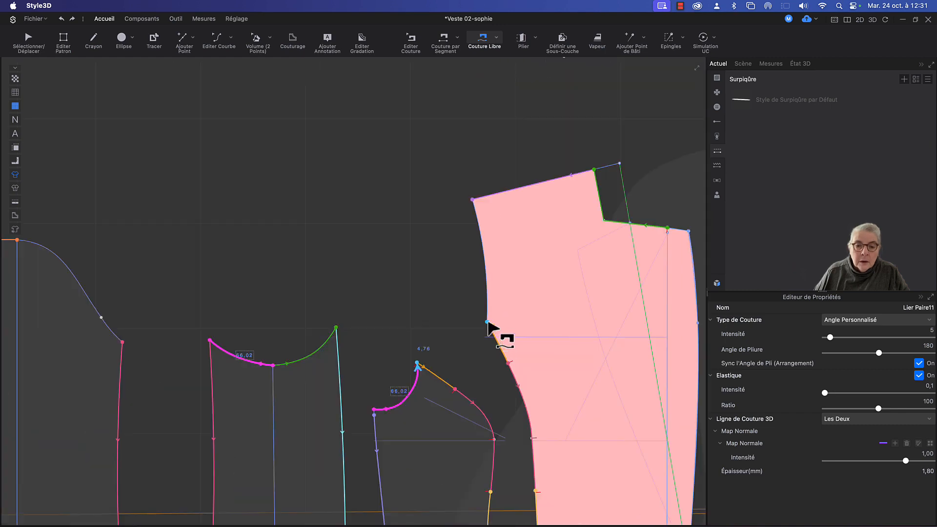
click(488, 322)
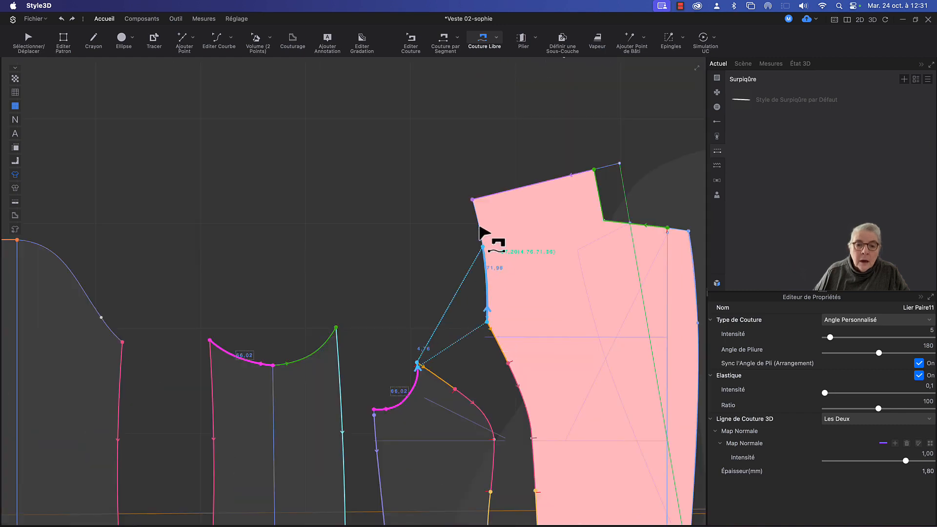
click(472, 201)
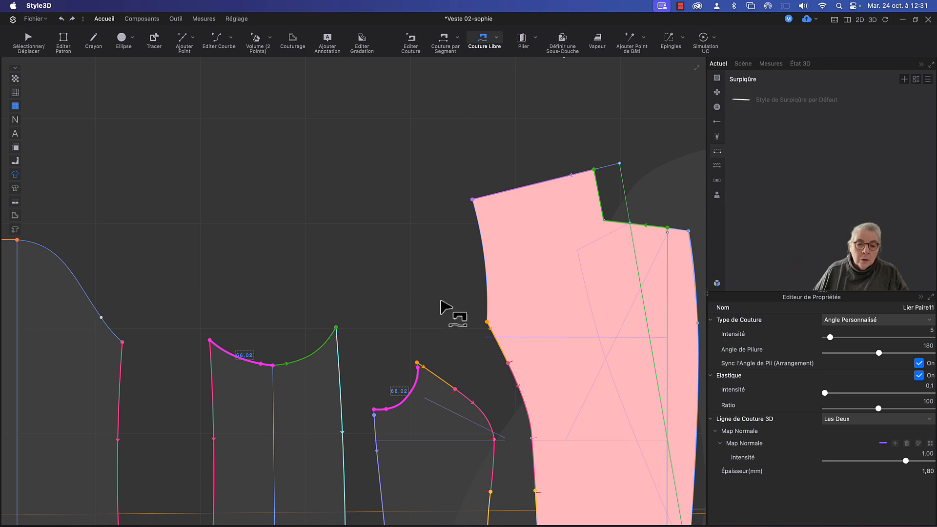
click(416, 364)
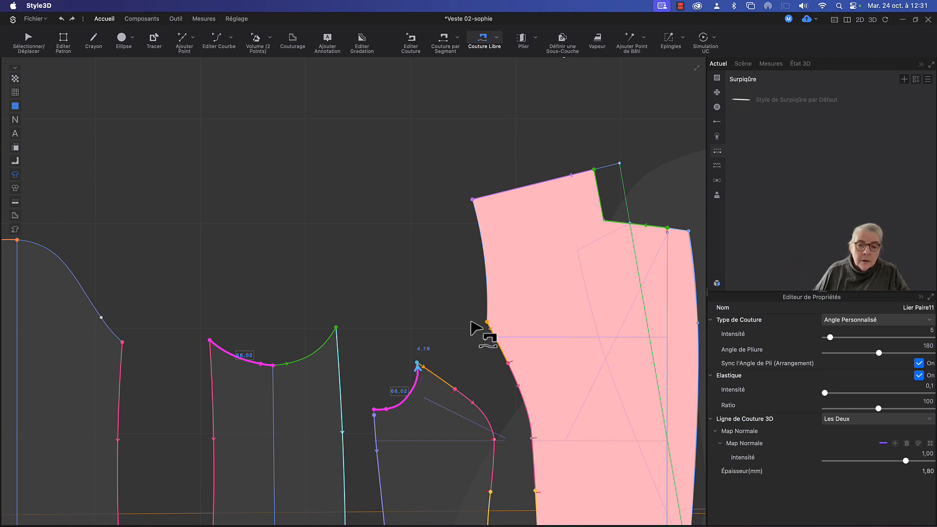
click(487, 322)
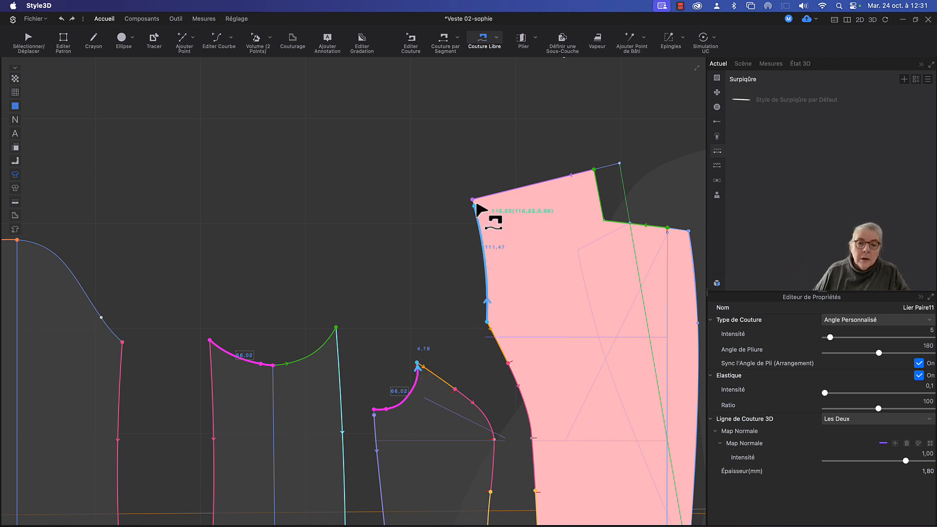
scroll(561, 210, left, 10)
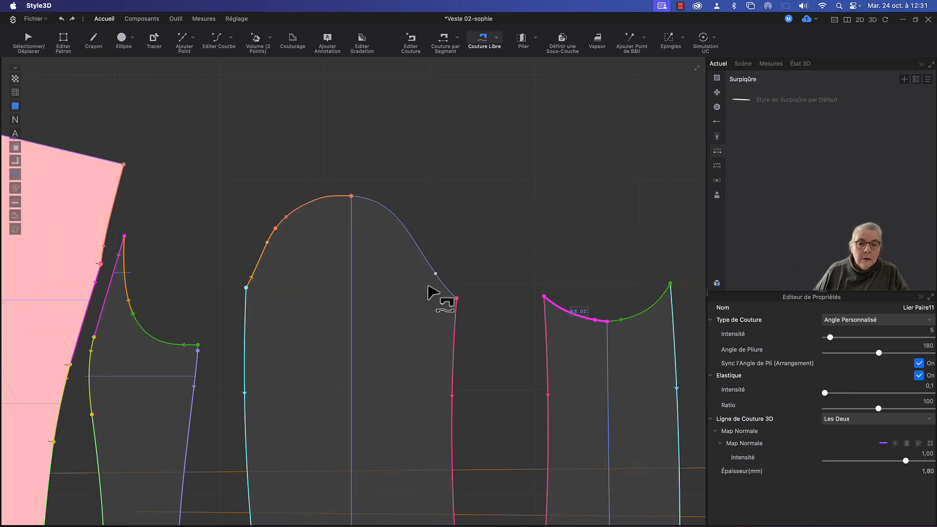
click(456, 299)
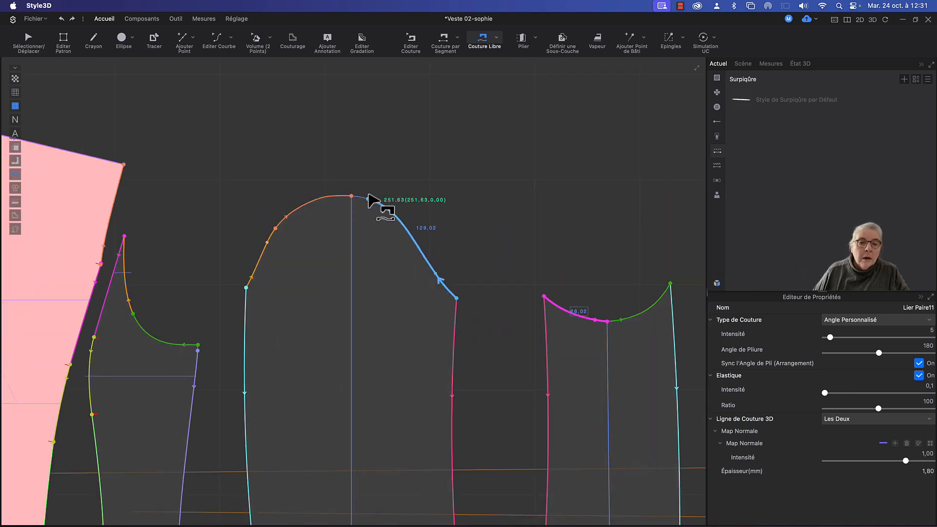
click(352, 196)
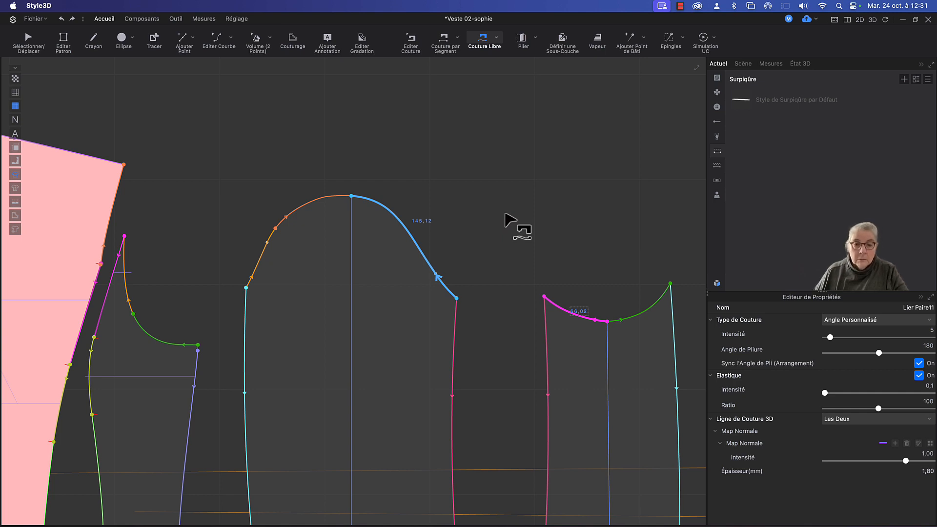
key(BackSpace)
scroll(582, 217, up, 2)
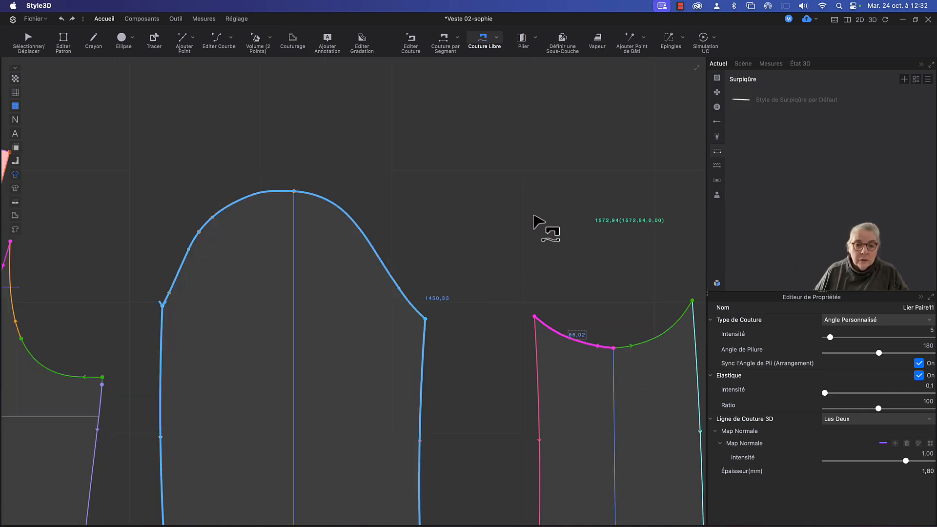
scroll(537, 227, down, 3)
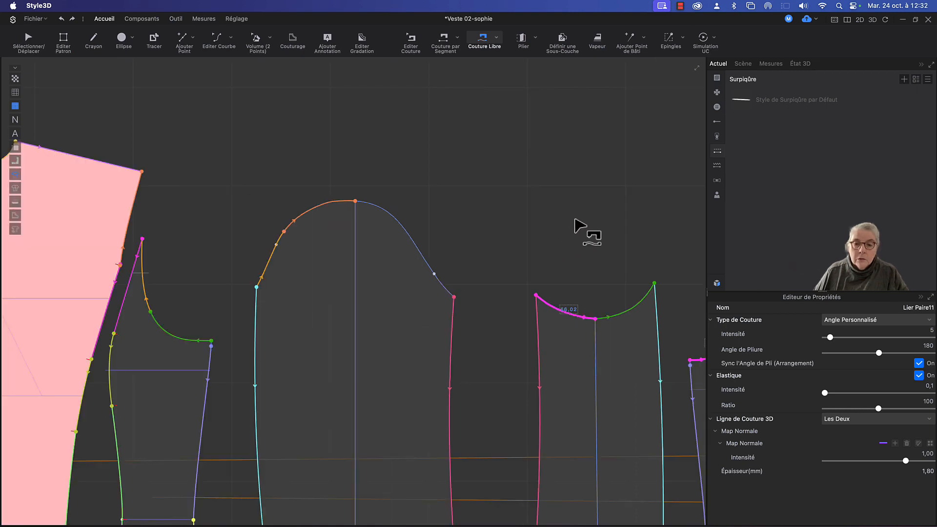
middle_drag(538, 225, 444, 233)
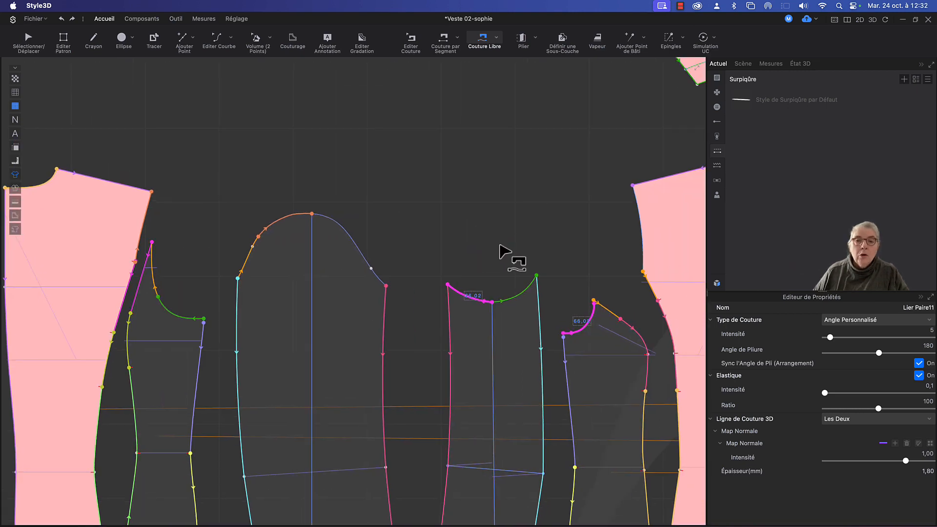
Sew the main sleeve's right cap curve to the front side panel's remaining armhole edge and the front panel's armhole with an M:N free seam.
click(496, 37)
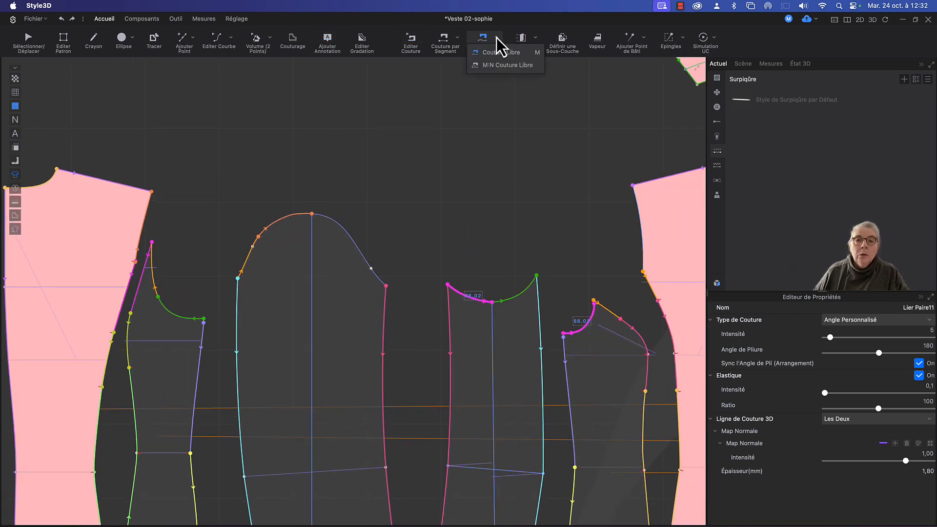
click(507, 63)
middle_drag(538, 206, 490, 223)
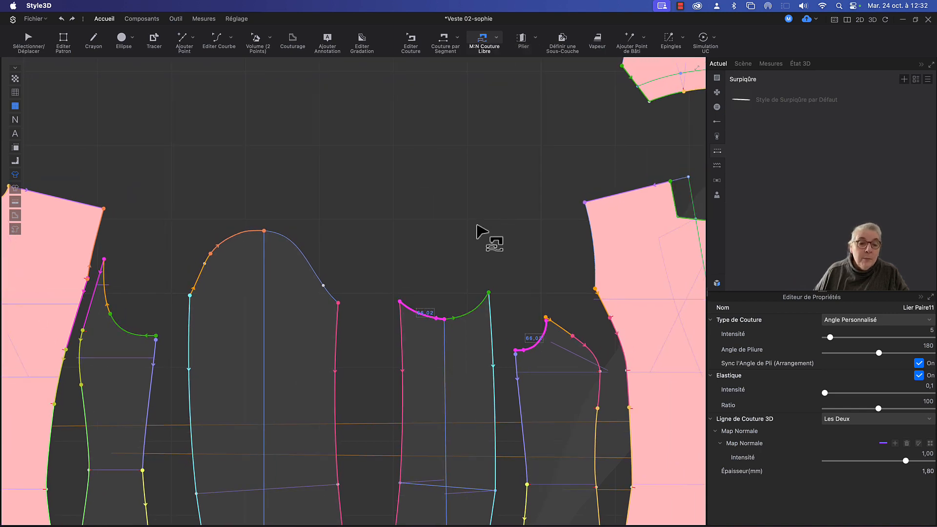
click(338, 304)
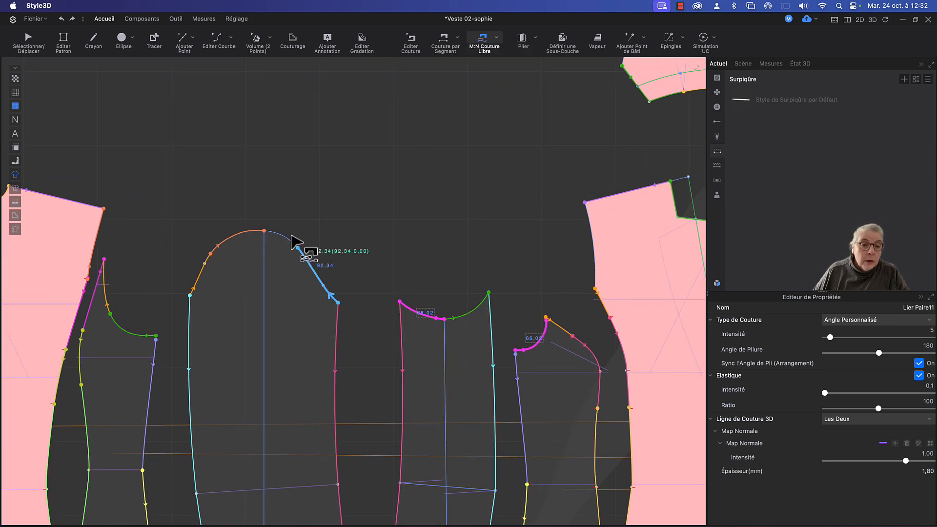
click(266, 232)
key(Return)
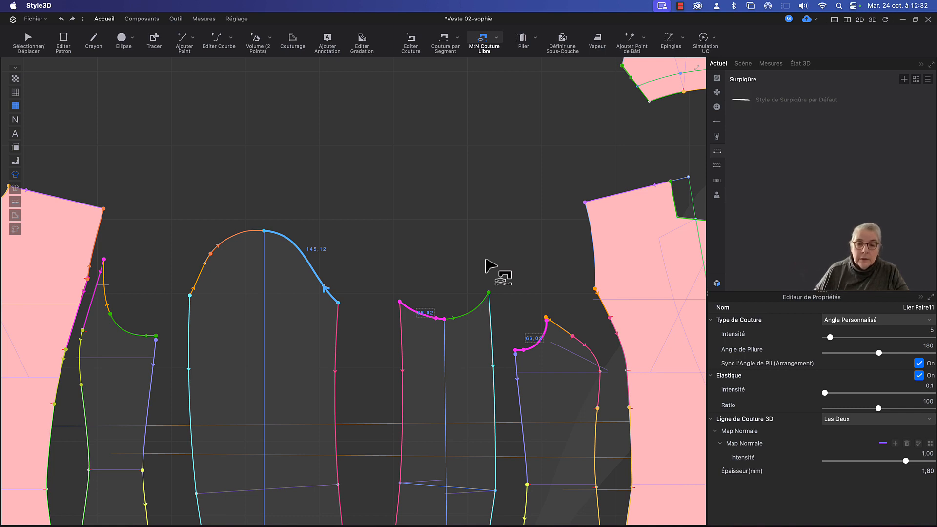
click(547, 319)
click(595, 290)
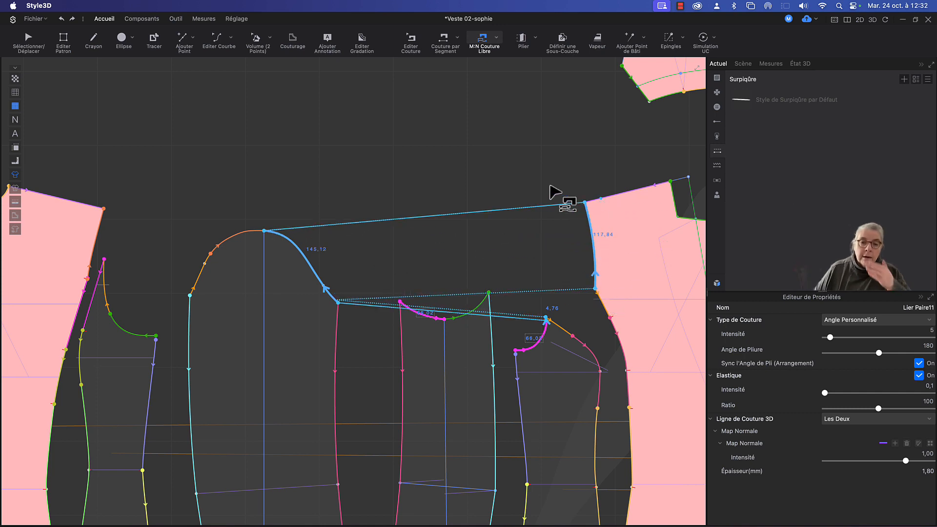
key(Return)
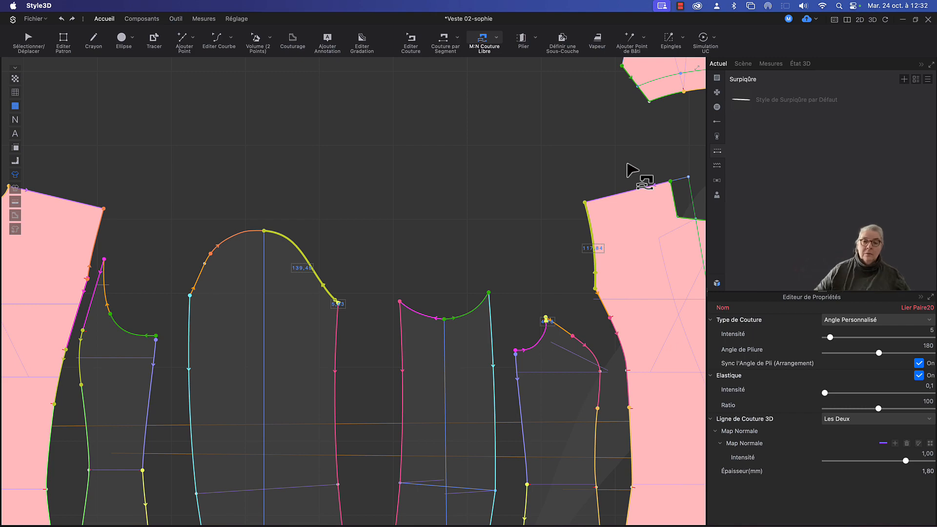
scroll(506, 234, up, 3)
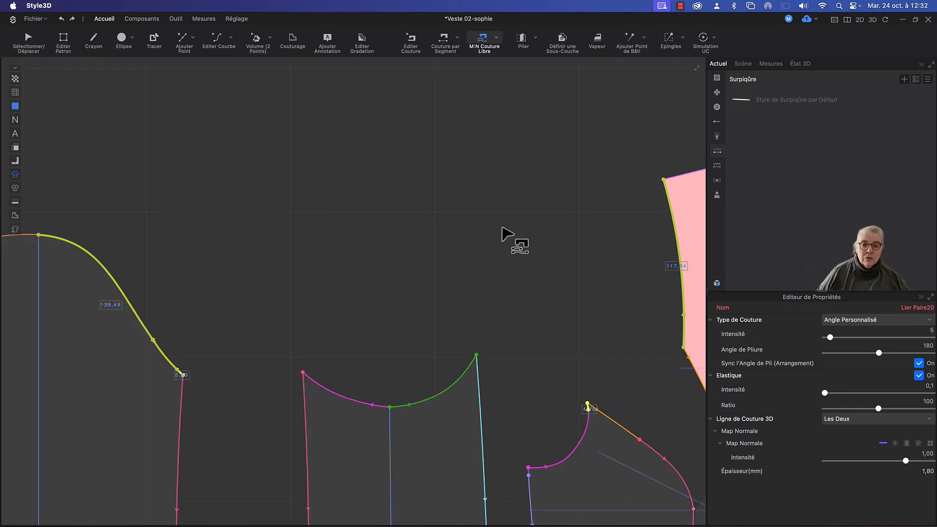
scroll(506, 237, down, 4)
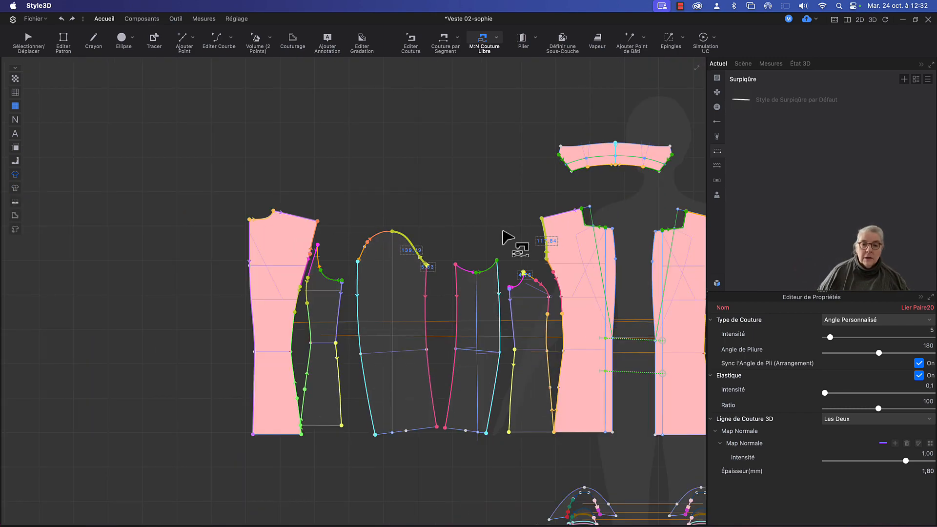
Show the avatar's arrangement points and place the main sleeve on the outer side of the right upper arm.
right_drag(507, 238, 473, 257)
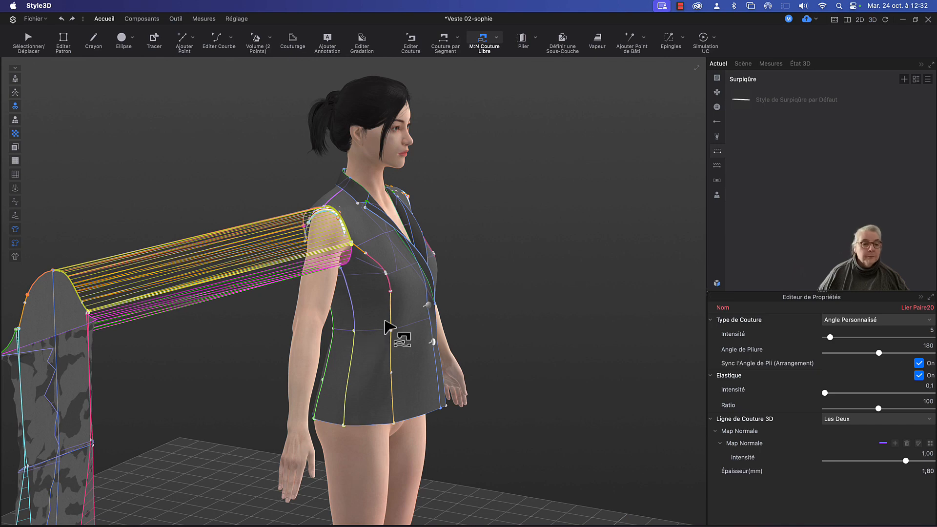
middle_drag(486, 318, 566, 246)
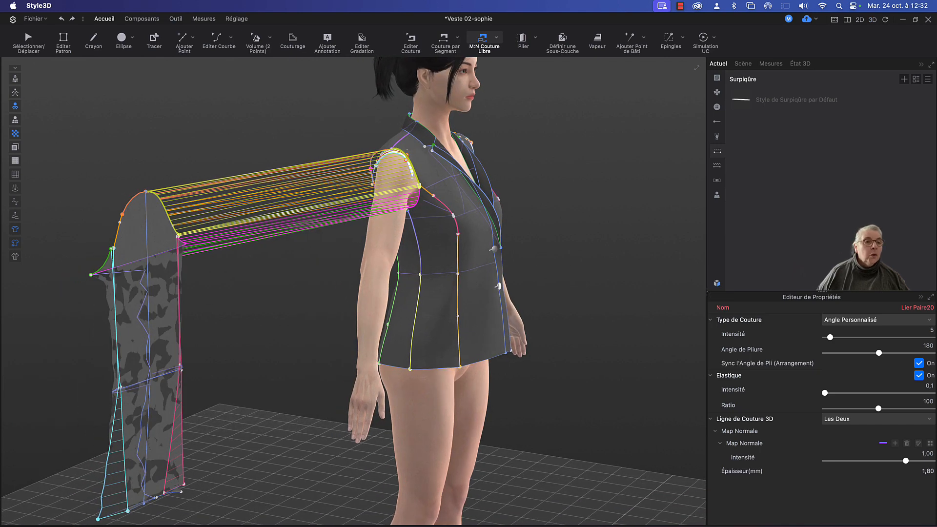
click(14, 78)
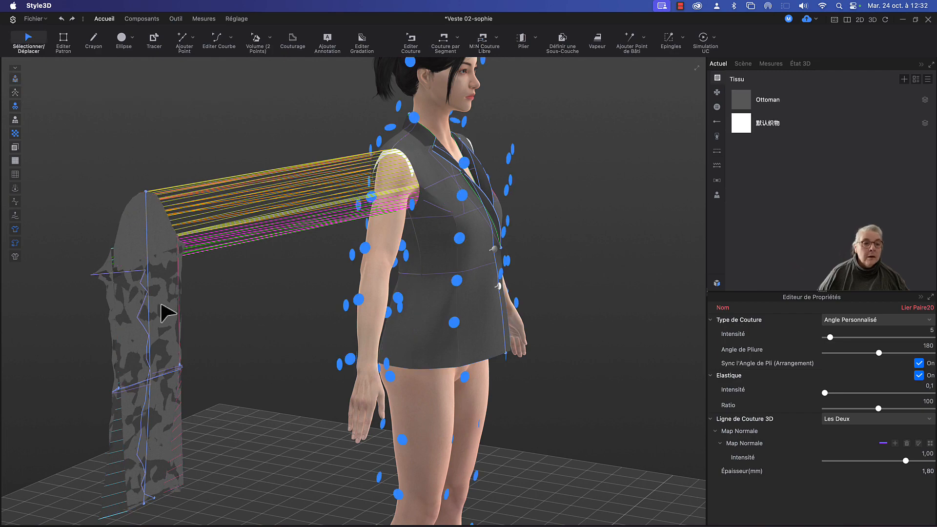
scroll(222, 122, up, 3)
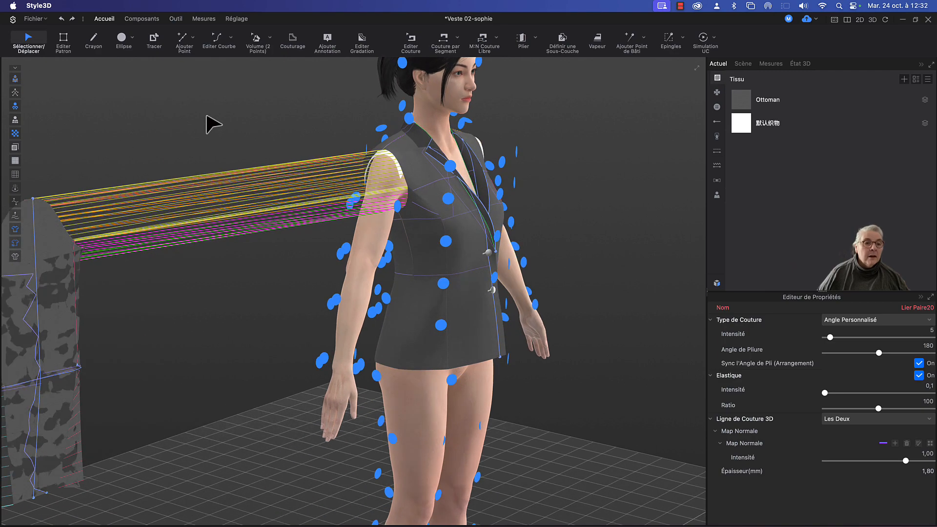
click(31, 268)
middle_drag(199, 328, 376, 357)
right_drag(376, 356, 525, 371)
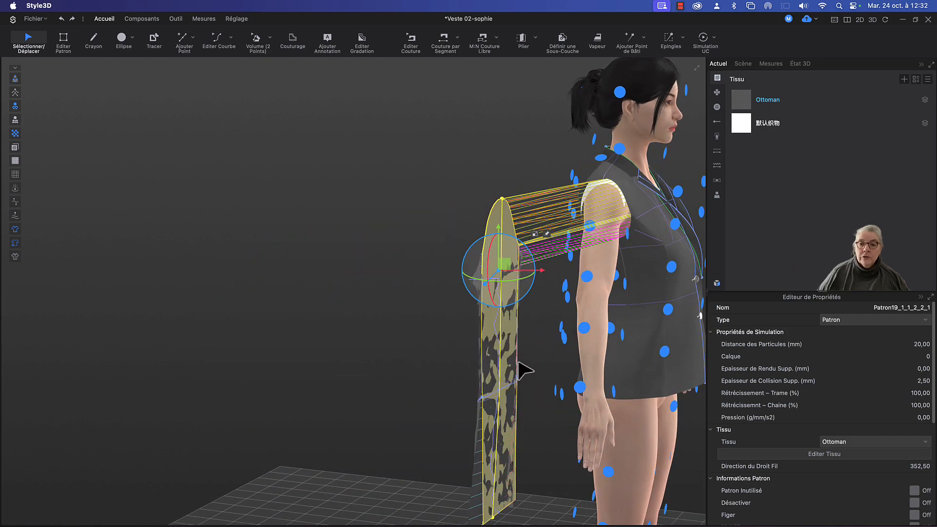
click(591, 286)
Arrange the under sleeve on the inner side of the same arm and shift it slightly down towards the main sleeve.
right_drag(536, 450, 419, 429)
click(376, 390)
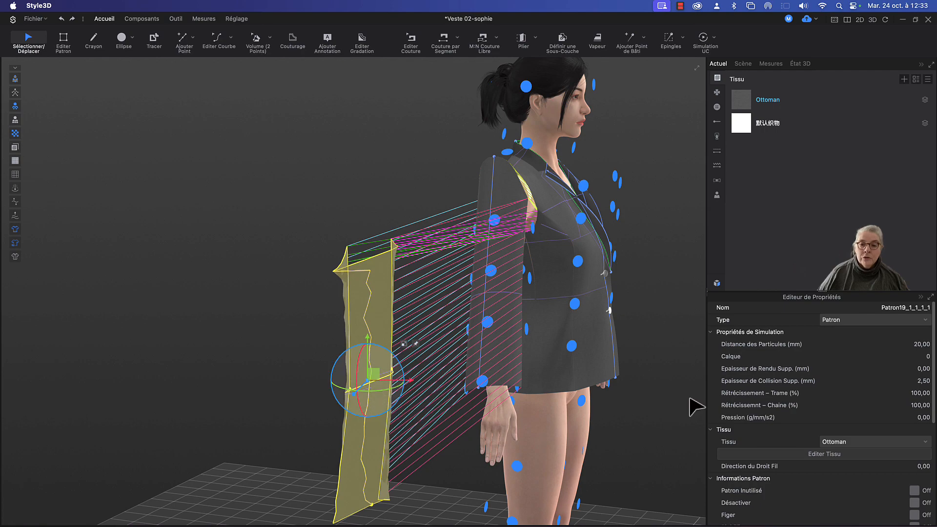
right_drag(695, 404, 570, 383)
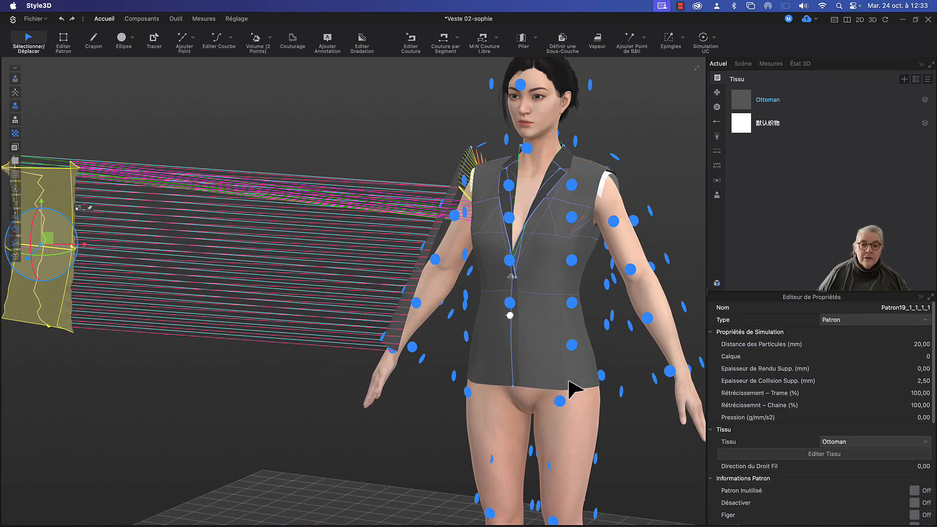
click(471, 272)
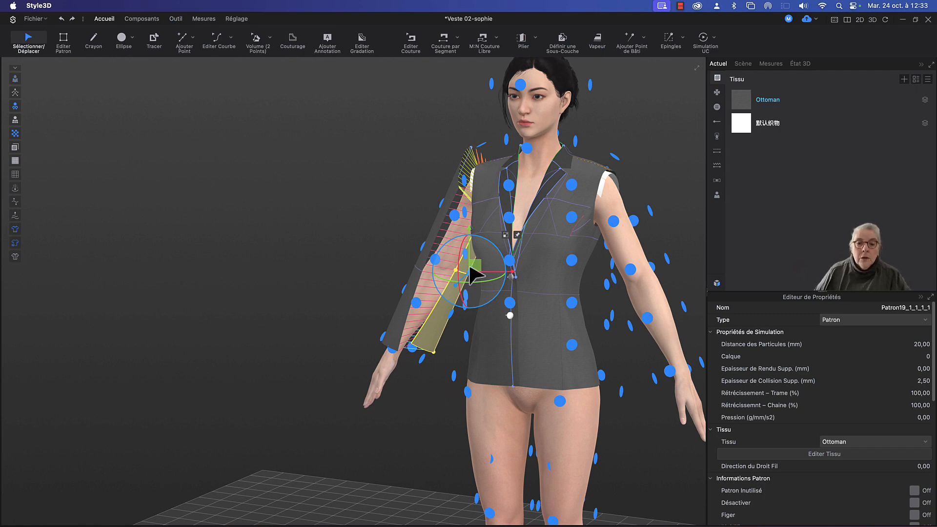
drag(472, 269, 466, 271)
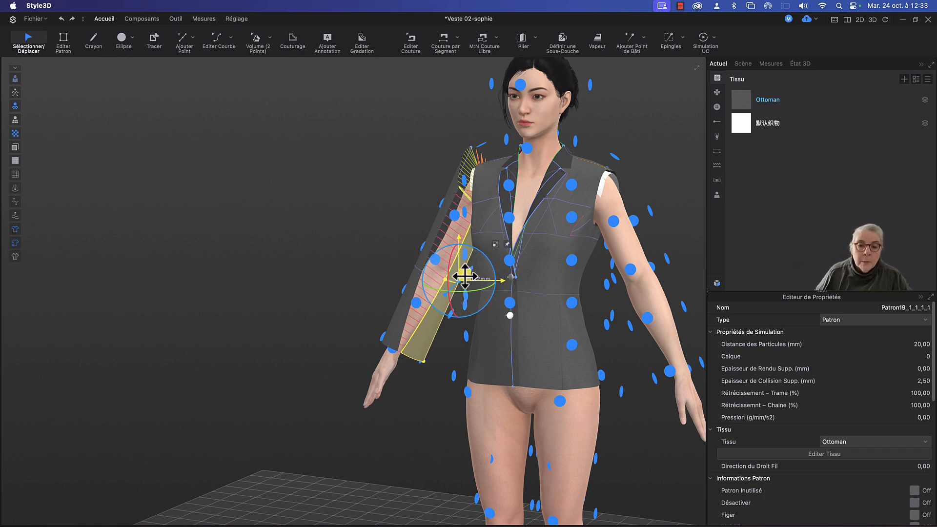
Check the sleeve's placement from the side and front, hide the arrangement points, and show the 2D and 3D views side by side.
right_drag(357, 209, 518, 243)
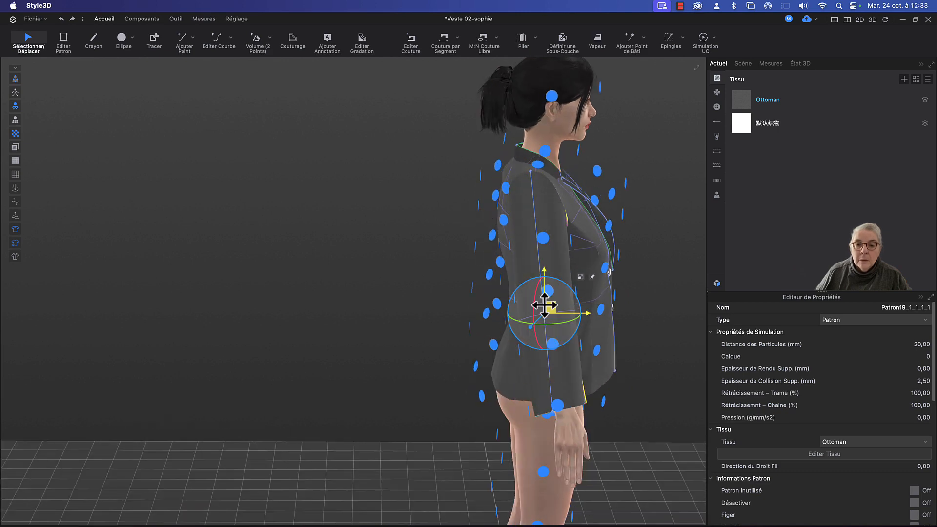
click(558, 258)
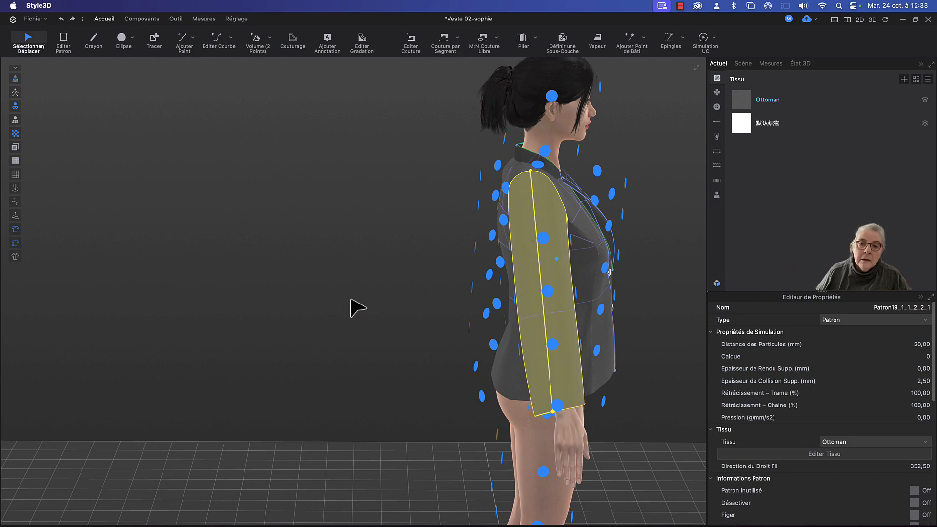
right_drag(358, 308, 230, 299)
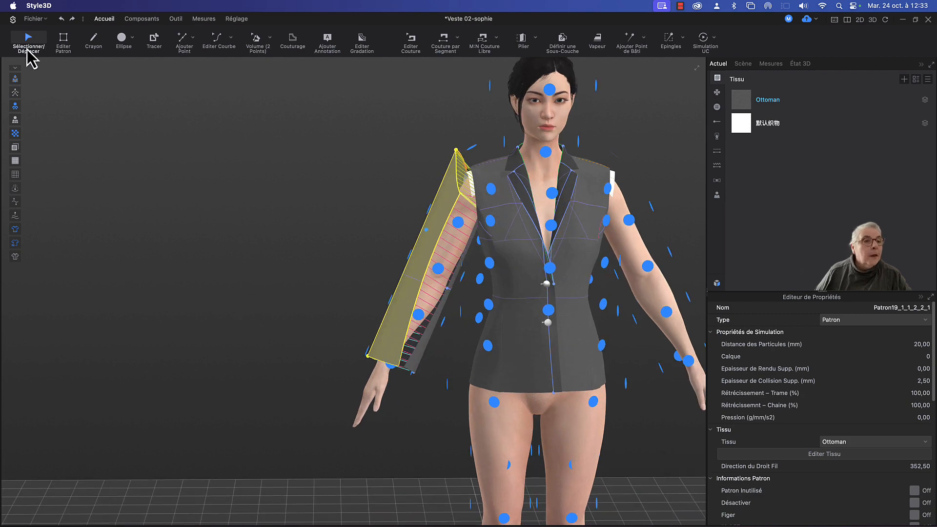
click(16, 79)
middle_drag(321, 207, 176, 193)
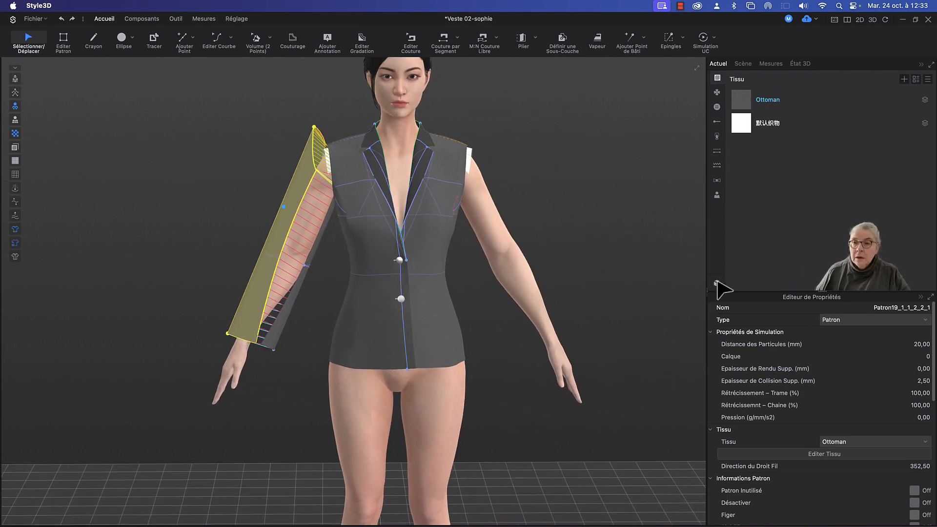
click(846, 22)
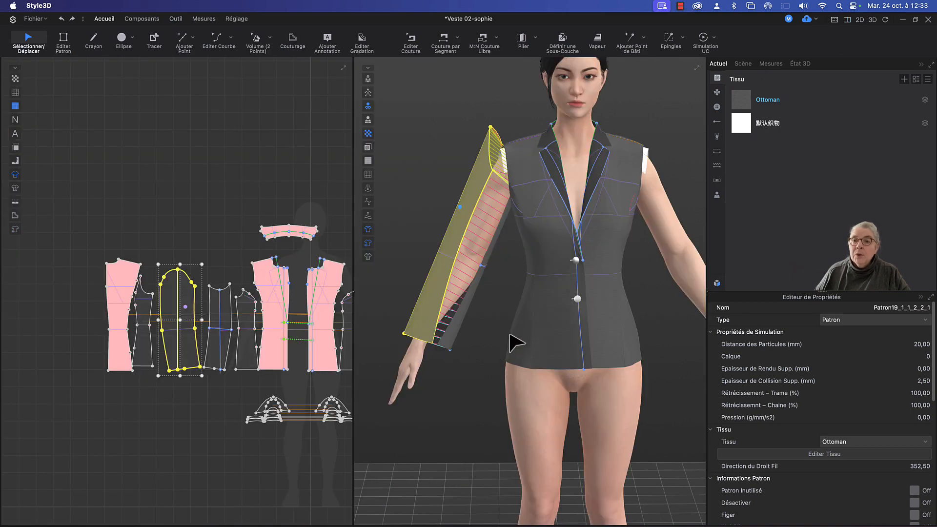
Freeze the back, back side, front side and front panels together with the selected main sleeve.
middle_drag(299, 446, 221, 437)
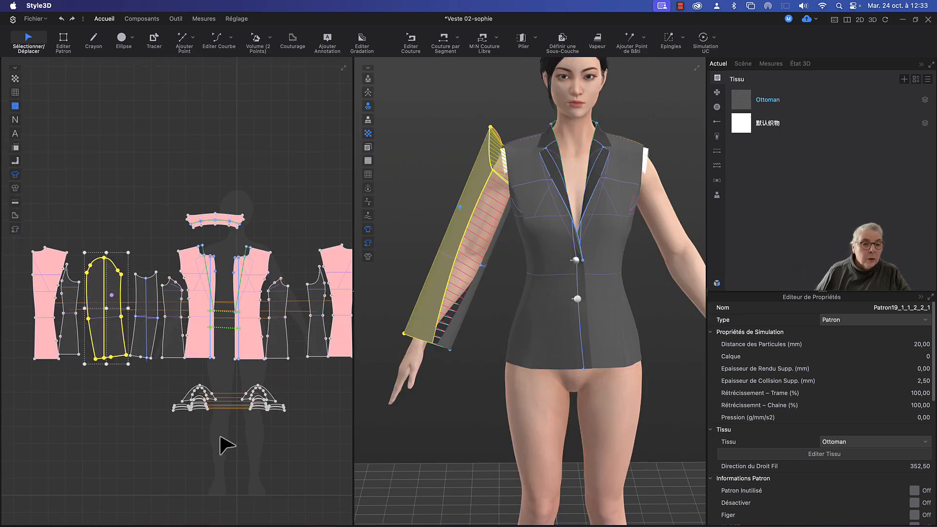
shift+click(44, 265)
shift+click(70, 297)
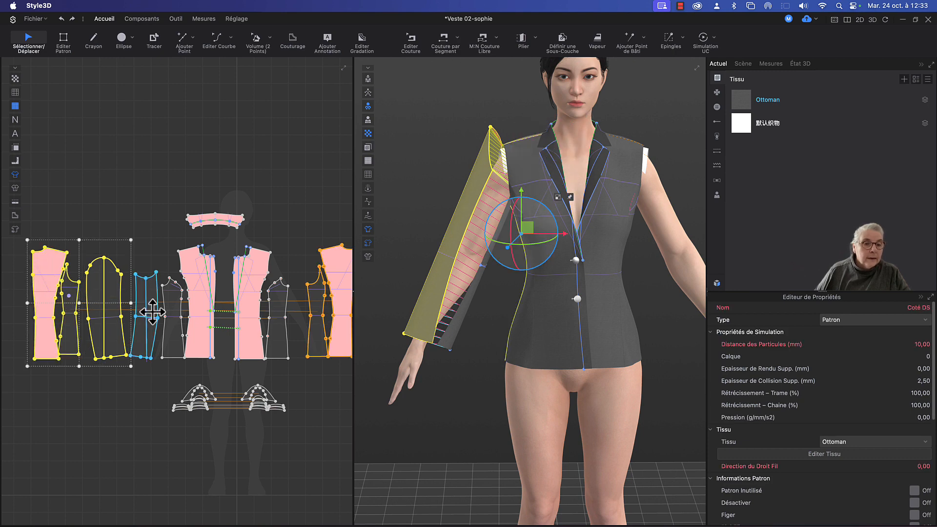
shift+click(175, 307)
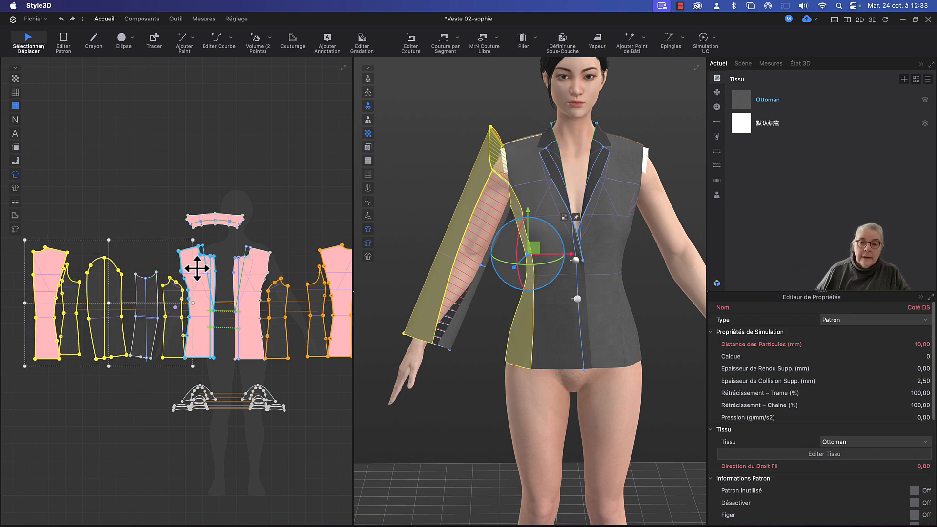
shift+click(197, 268)
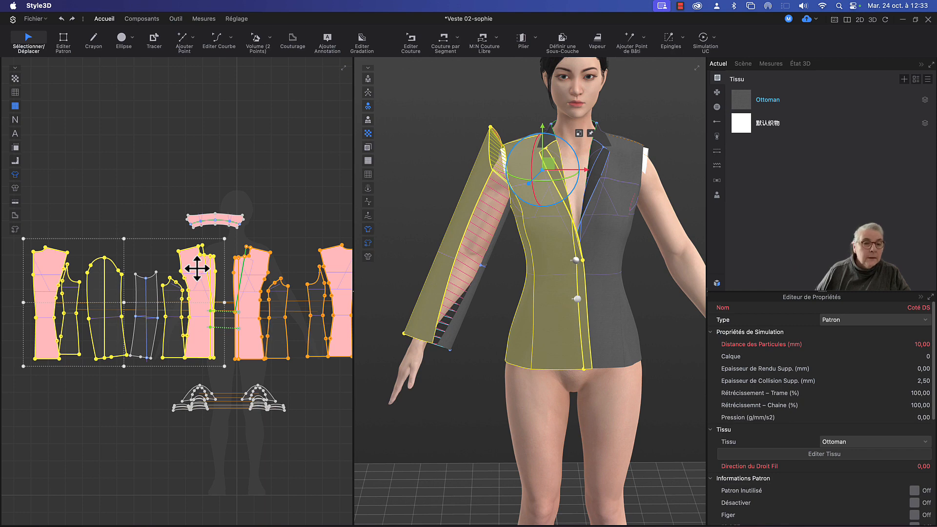
right_click(198, 269)
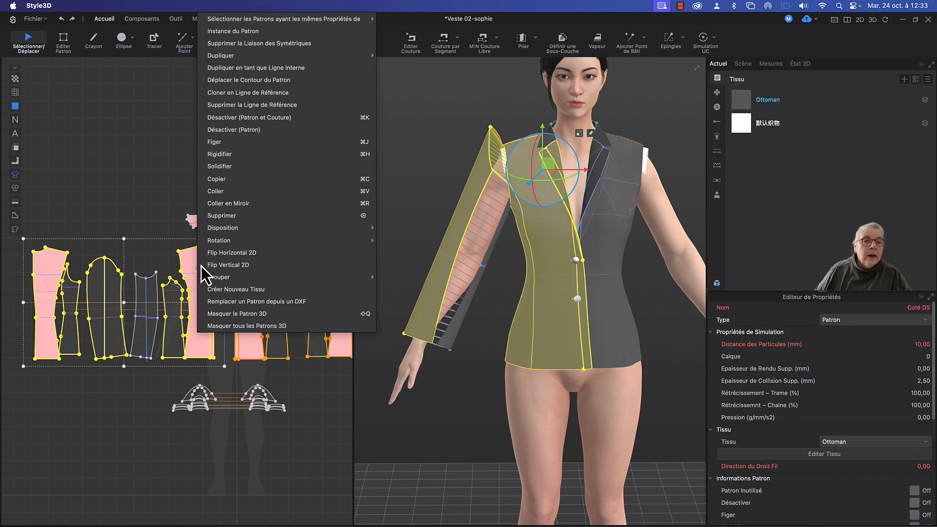
click(220, 142)
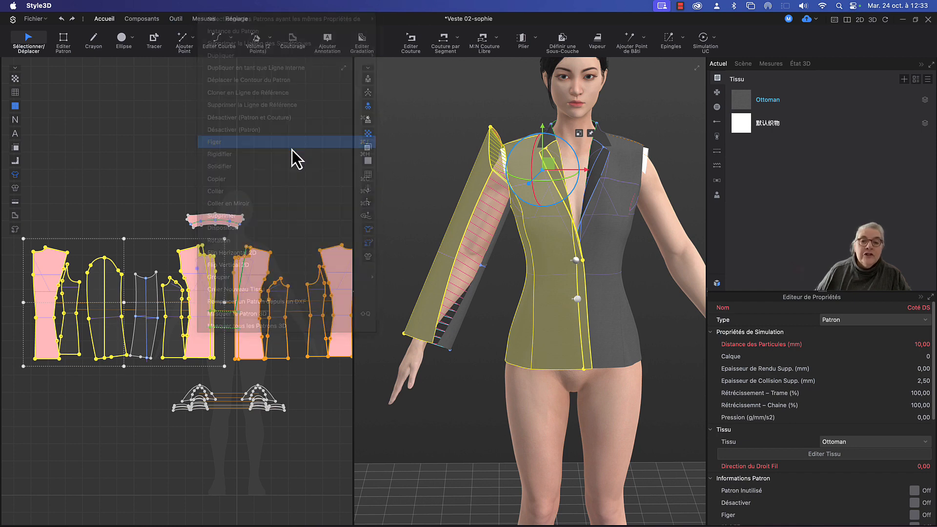
click(464, 133)
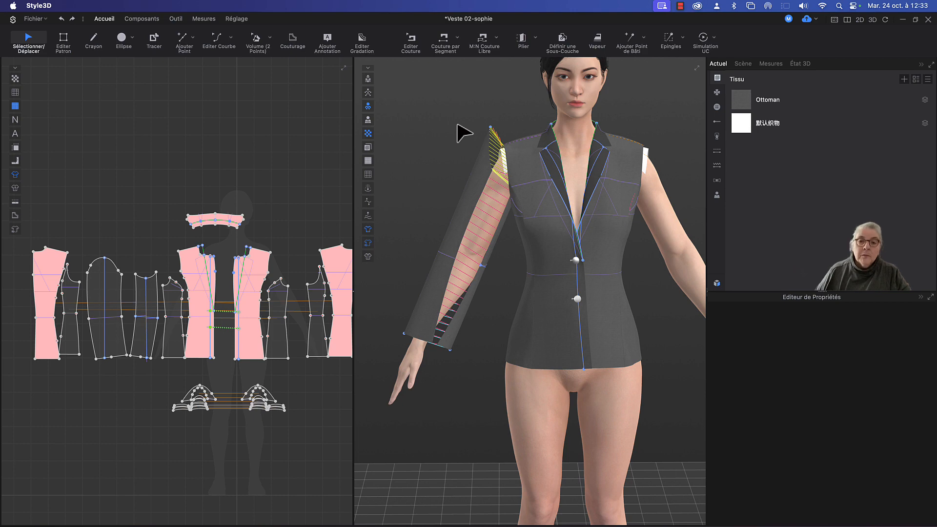
Try to simulate the sleeve seams on the avatar, stop the simulation and undo it.
key(space)
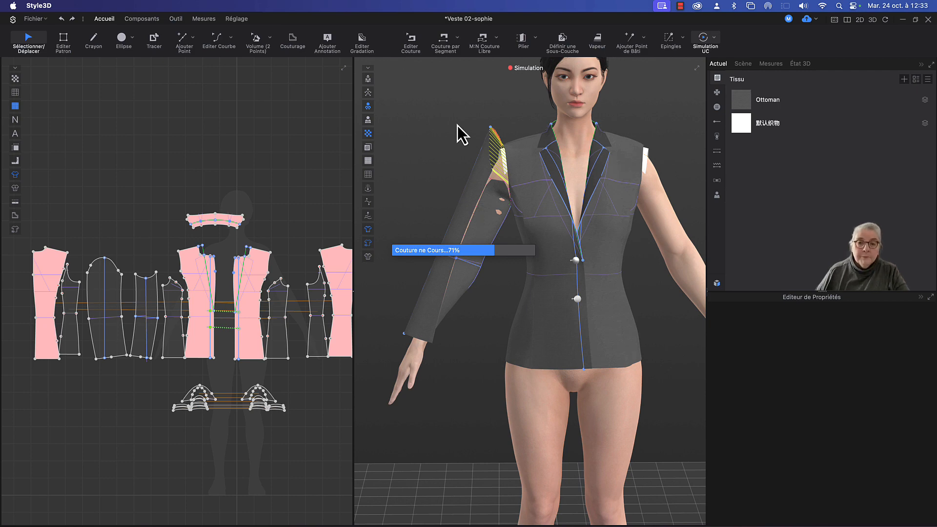
key(space)
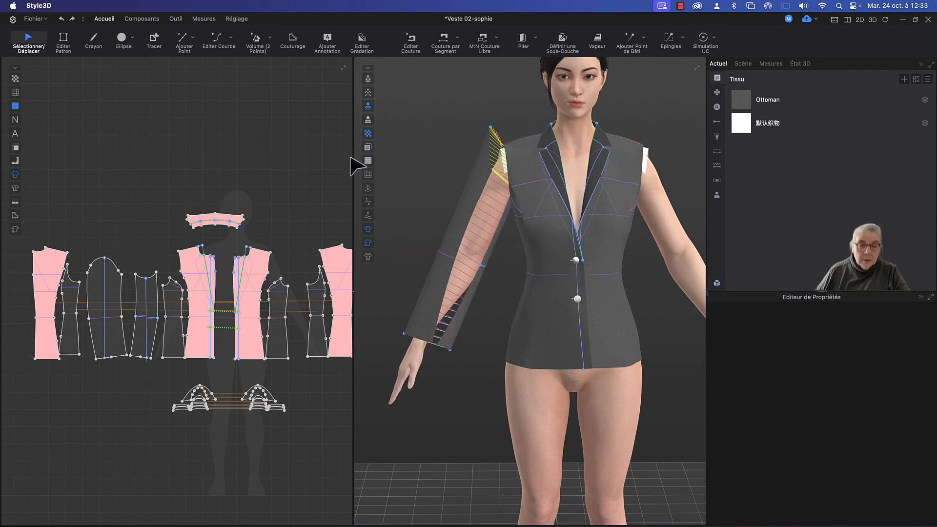
key(super+z)
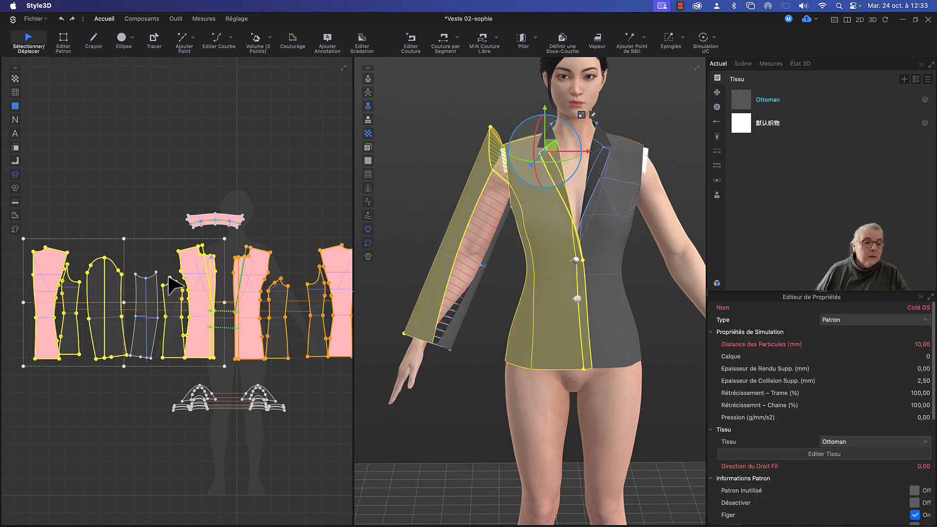
Unfreeze the main sleeve pattern and clear the selection.
right_click(109, 280)
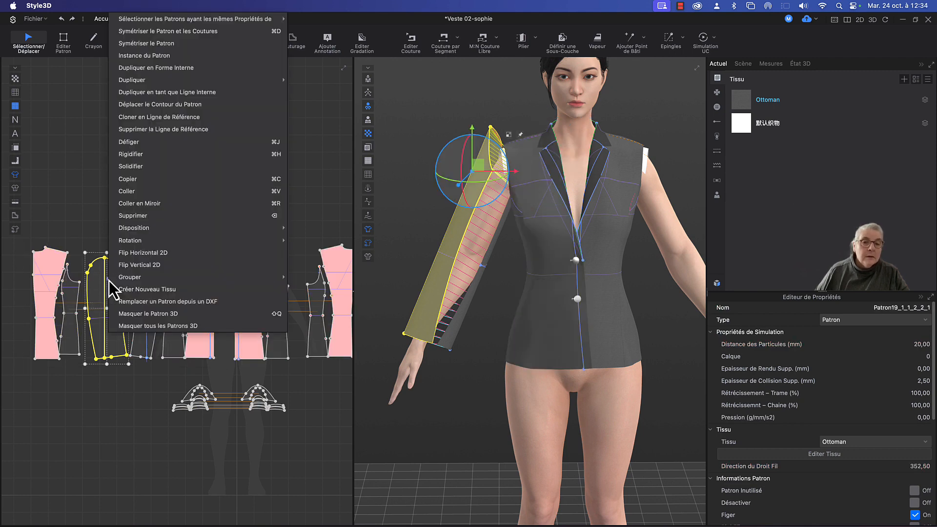
click(149, 142)
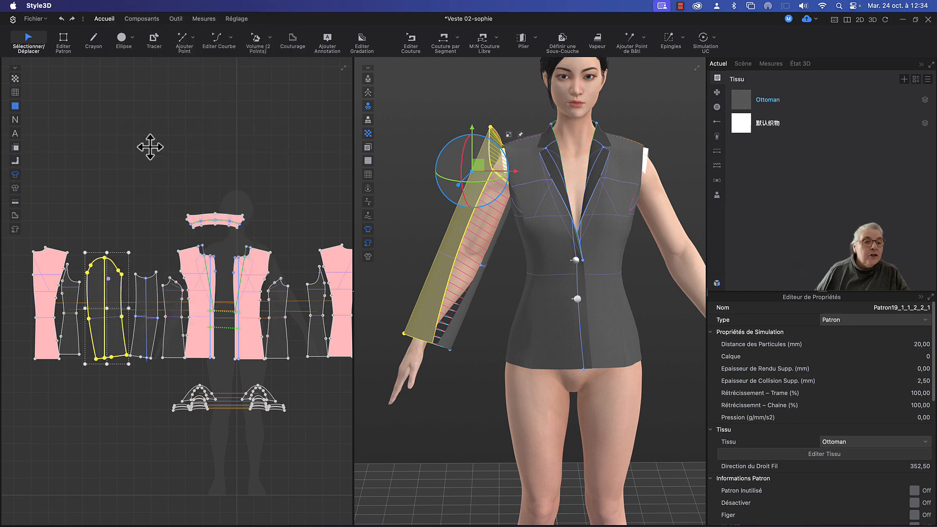
click(150, 154)
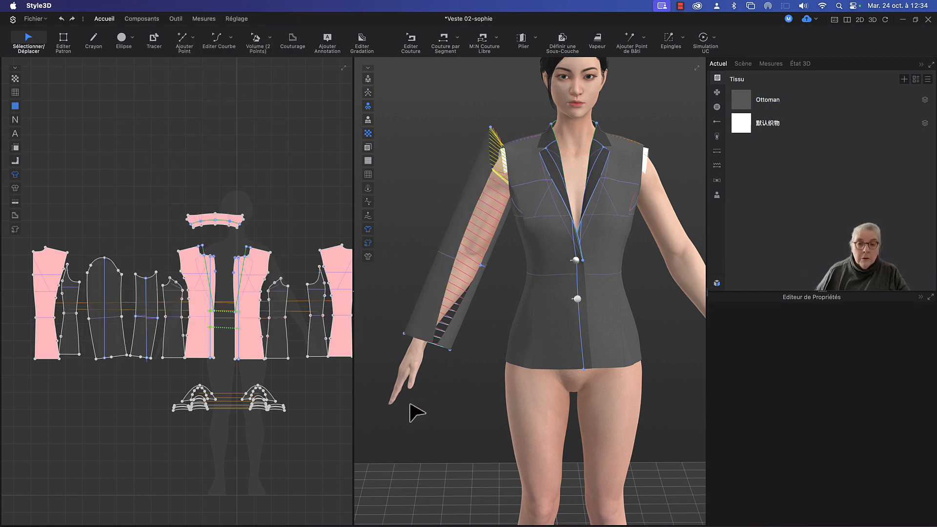
Simulate the sewn sleeve on the avatar and tug the main sleeve into place at the wrist, checking it from the side and front.
key(space)
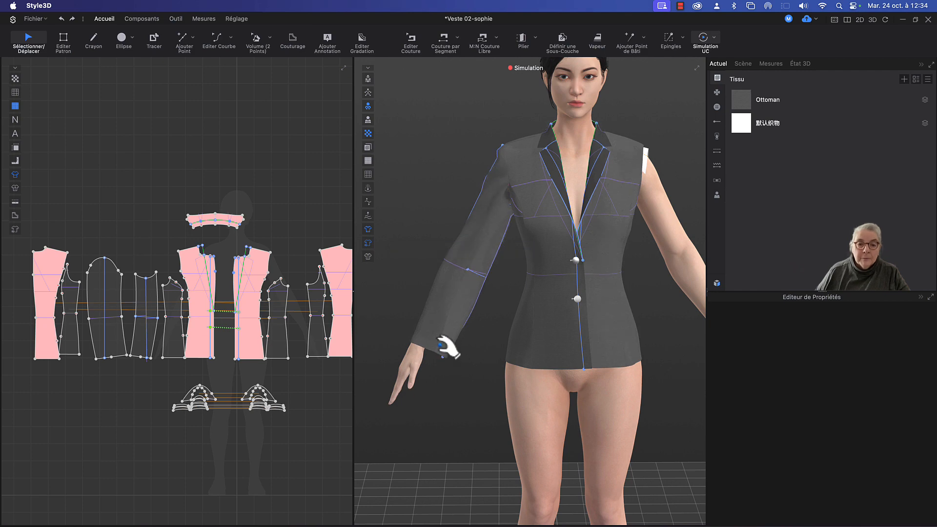
click(437, 342)
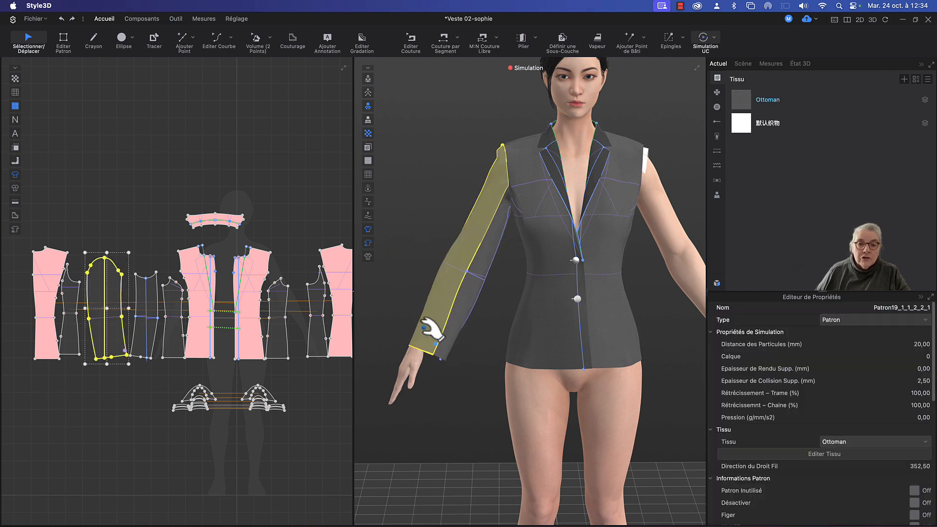
key(space)
right_drag(463, 372, 715, 367)
key(space)
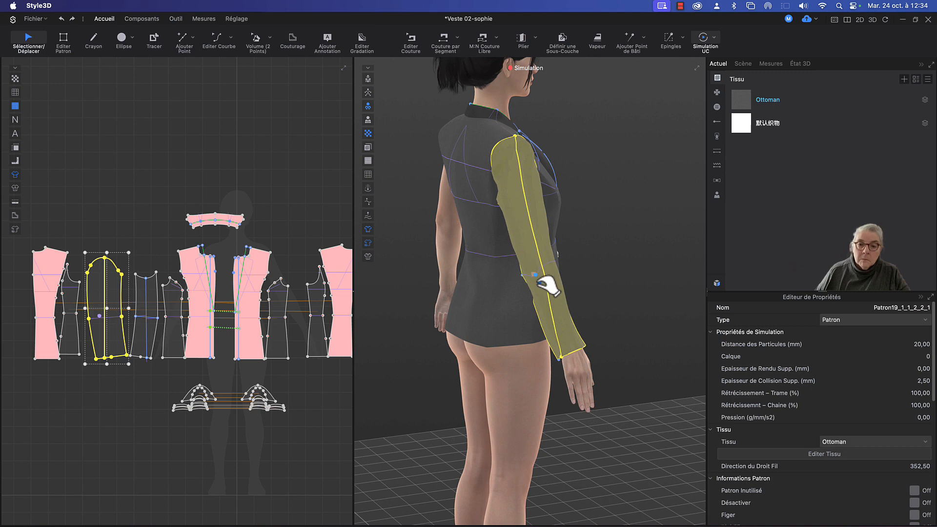
key(space)
right_drag(607, 300, 494, 296)
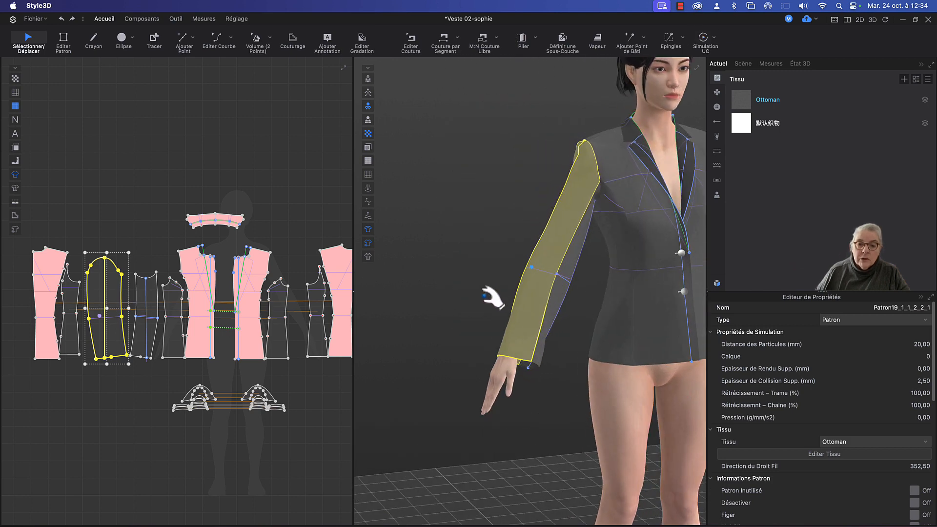
key(space)
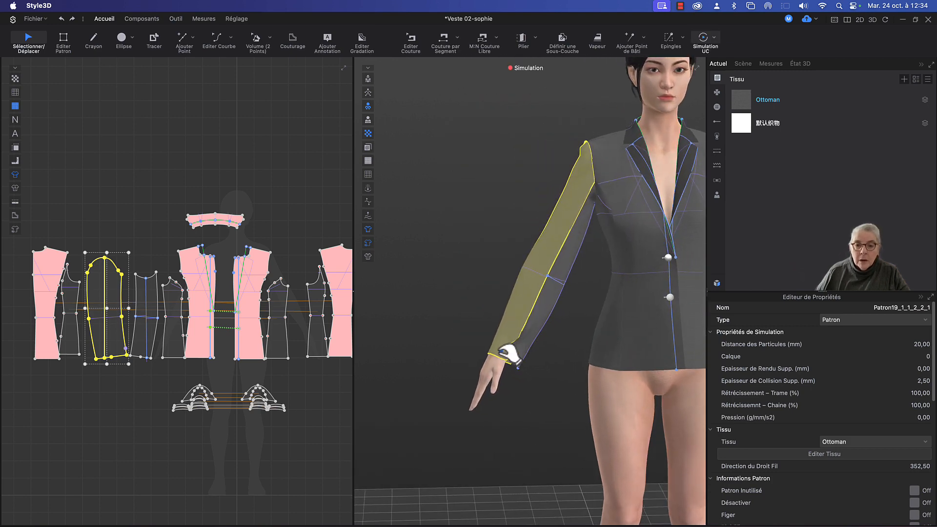
drag(503, 352, 508, 355)
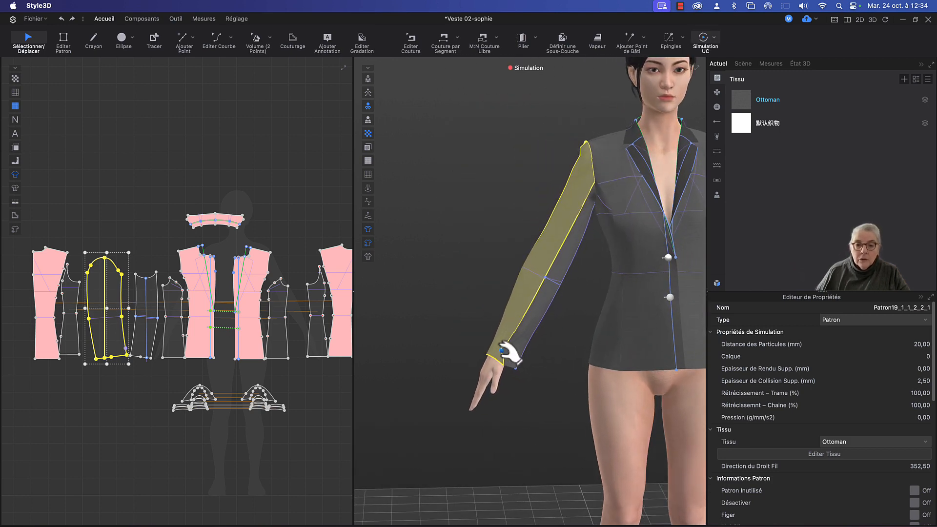
Select the under sleeve, shift its 2D pattern slightly away from the main sleeve with Edit Pattern, and clear the selection.
click(548, 326)
key(space)
right_drag(545, 393, 565, 376)
key(space)
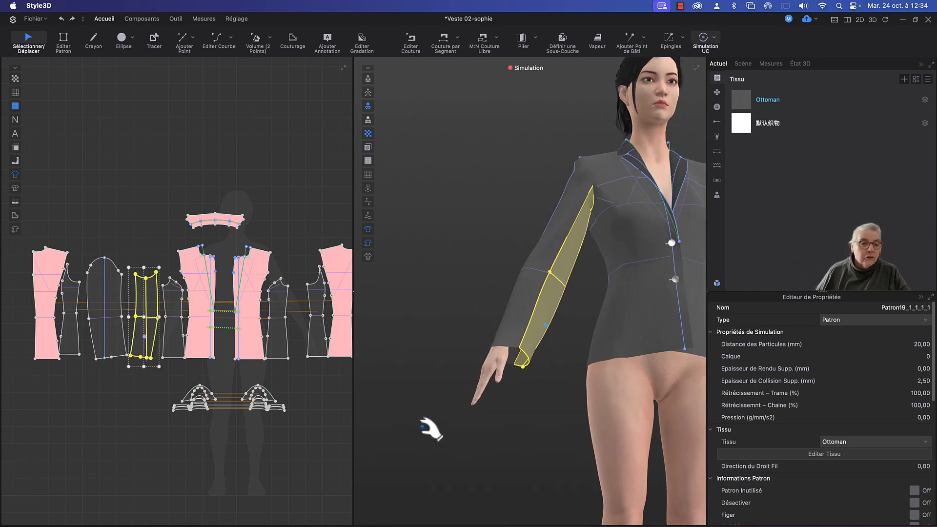
scroll(128, 388, up, 6)
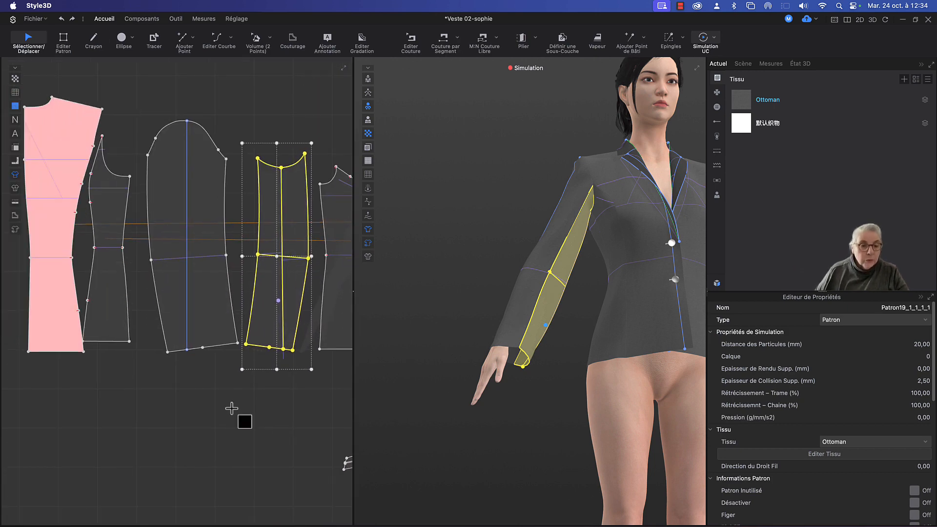
key(s)
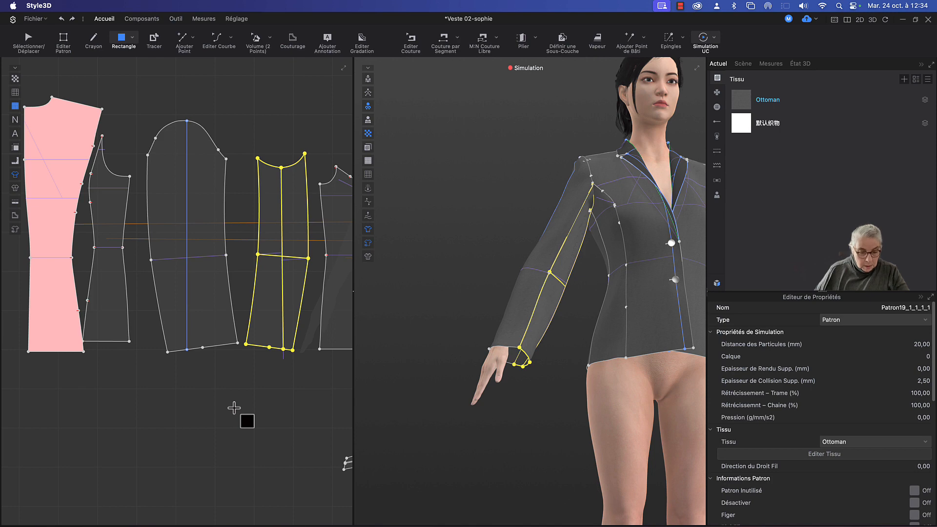
key(z)
scroll(253, 373, up, 5)
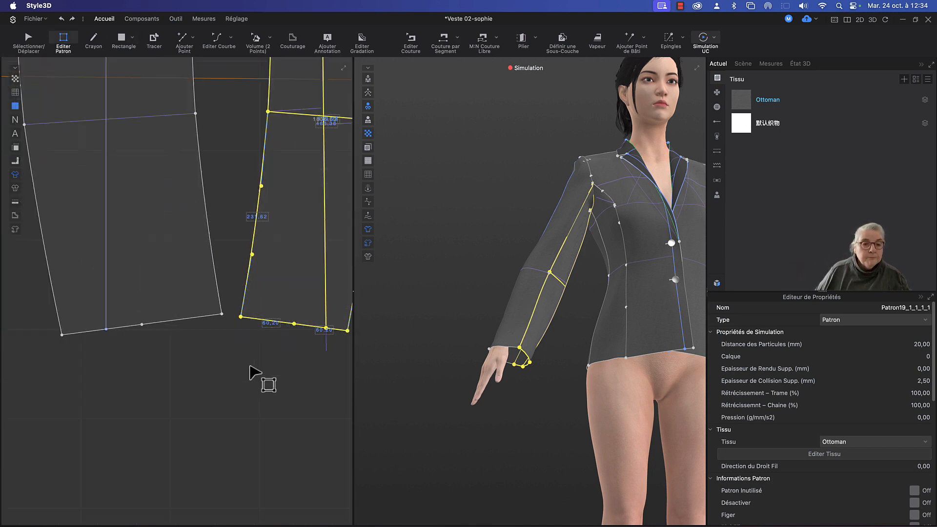
right_drag(253, 373, 201, 379)
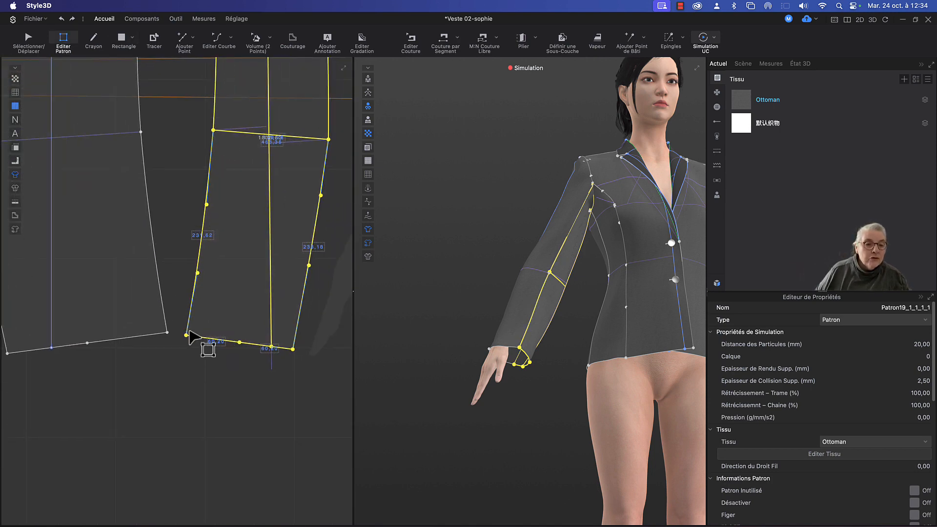
drag(186, 335, 196, 337)
click(206, 367)
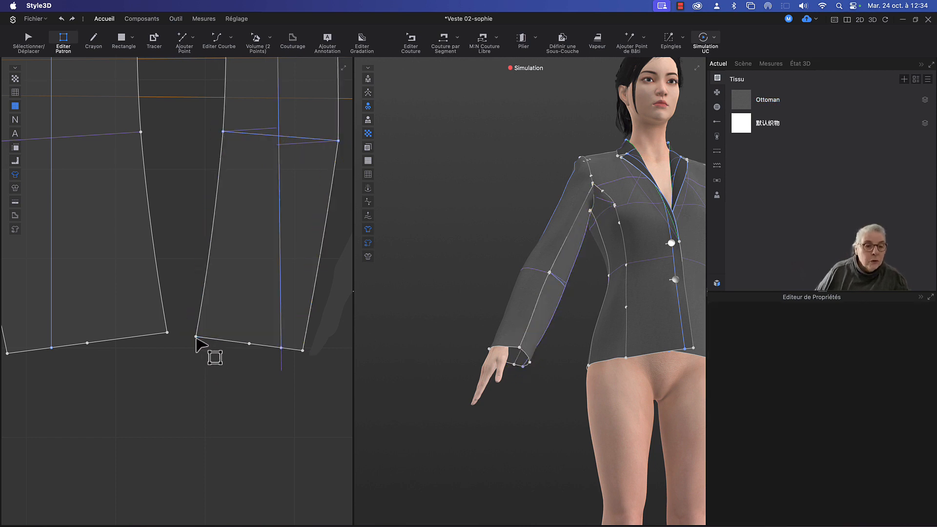
Move the under sleeve's left hem corner 10 mm inward along the hem and adjust the curve of the edge above it.
drag(196, 337, 205, 337)
right_click(205, 338)
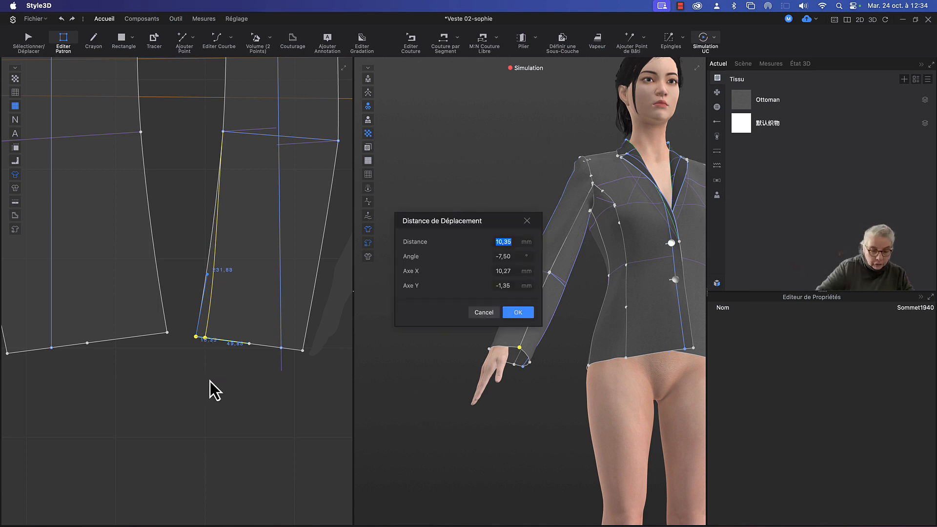
text(10)
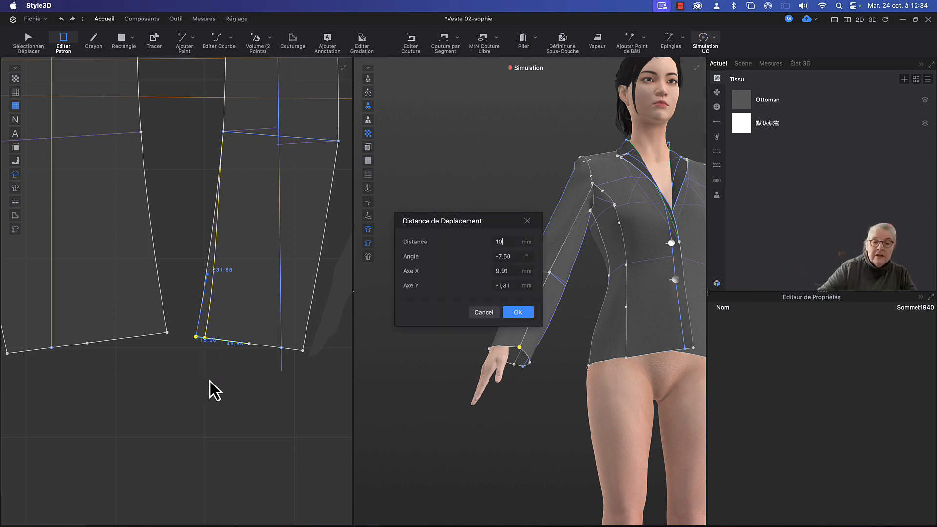
click(518, 312)
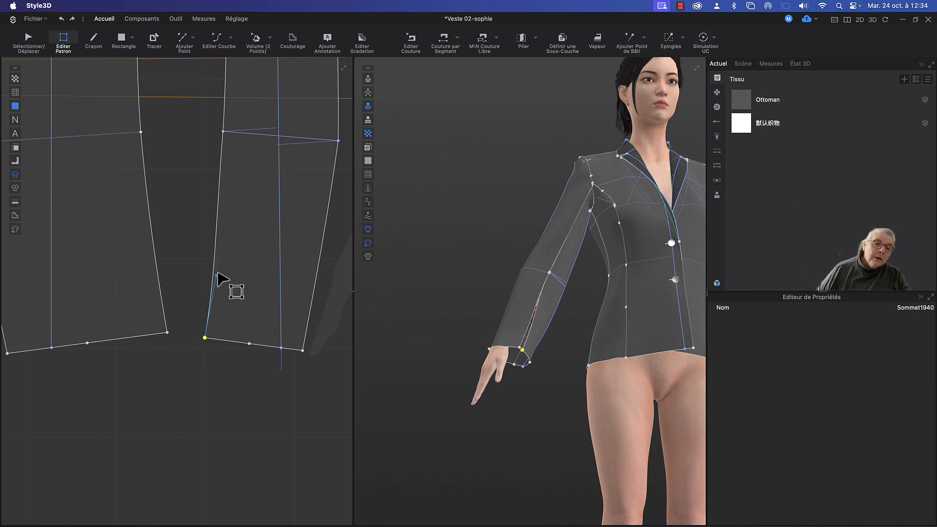
click(216, 276)
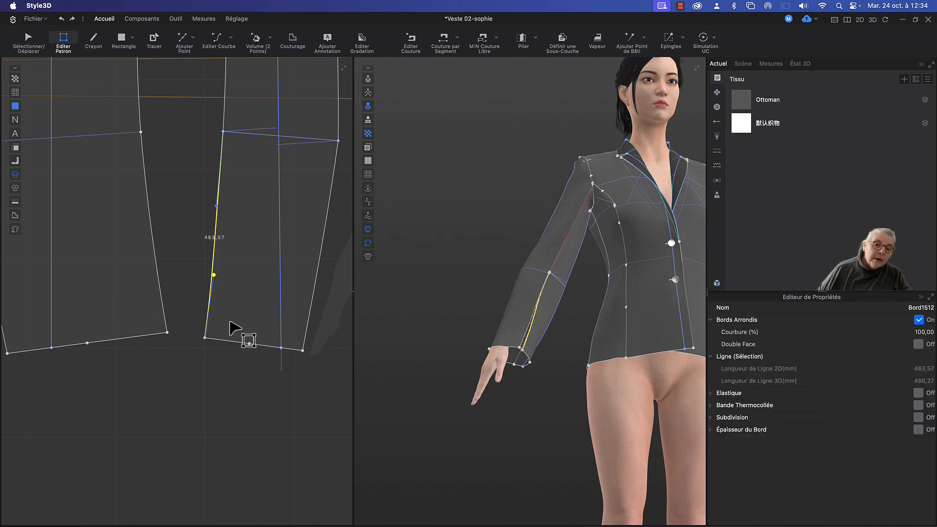
Move the under sleeve's right hem corner 10 mm inward along the hem and adjust the curve between elbow and hem.
right_drag(303, 350, 297, 350)
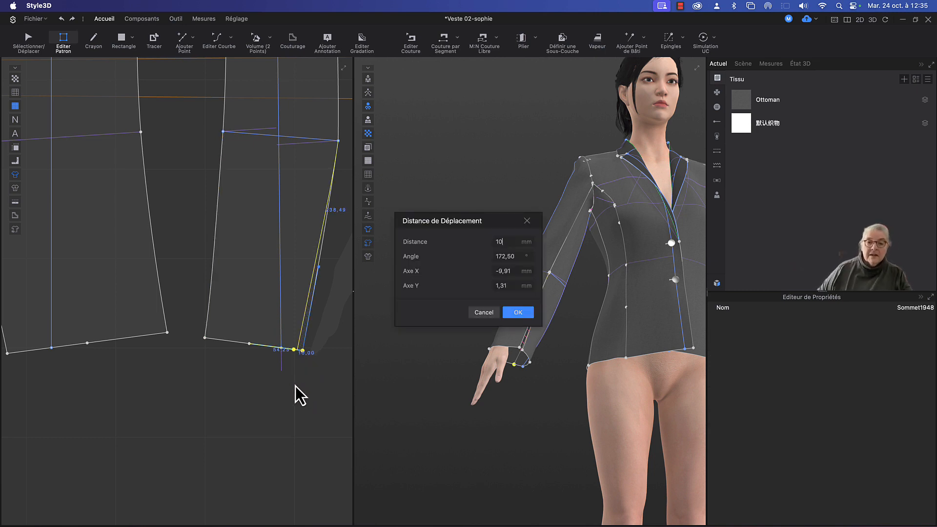
click(519, 313)
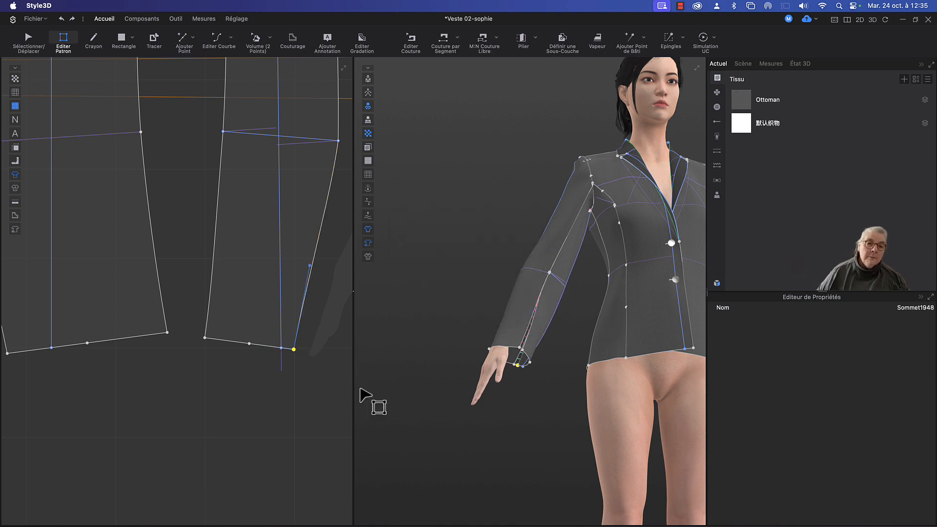
click(311, 267)
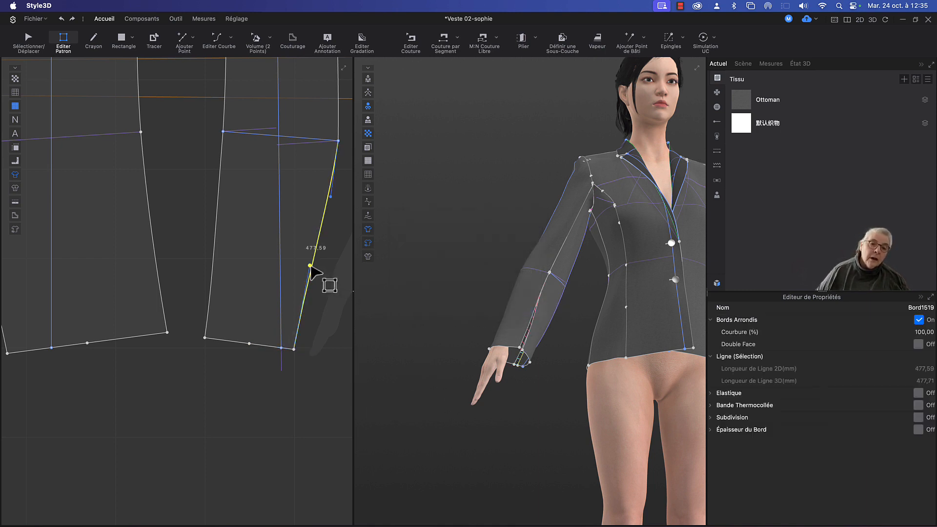
Shift the main sleeve's left edge between elbow and hem 10 mm inward along the hem direction.
middle_drag(277, 379, 419, 406)
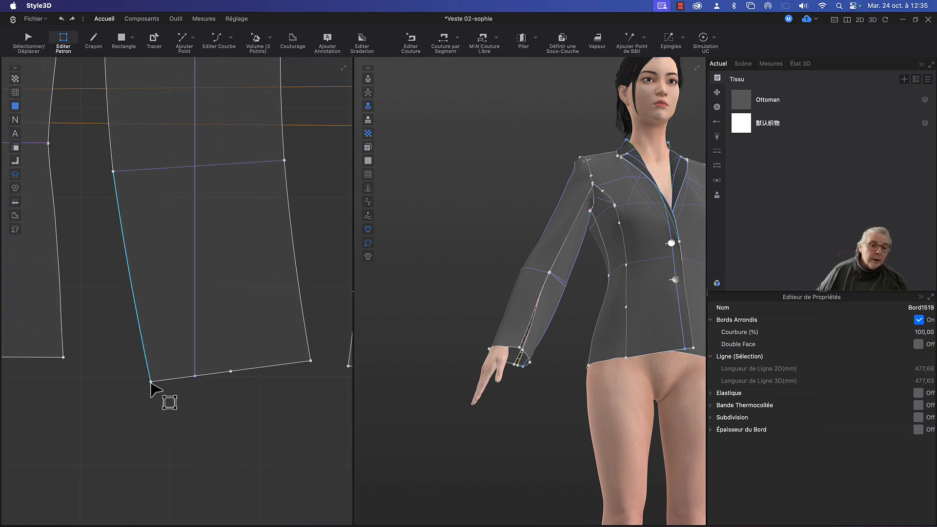
drag(151, 383, 161, 386)
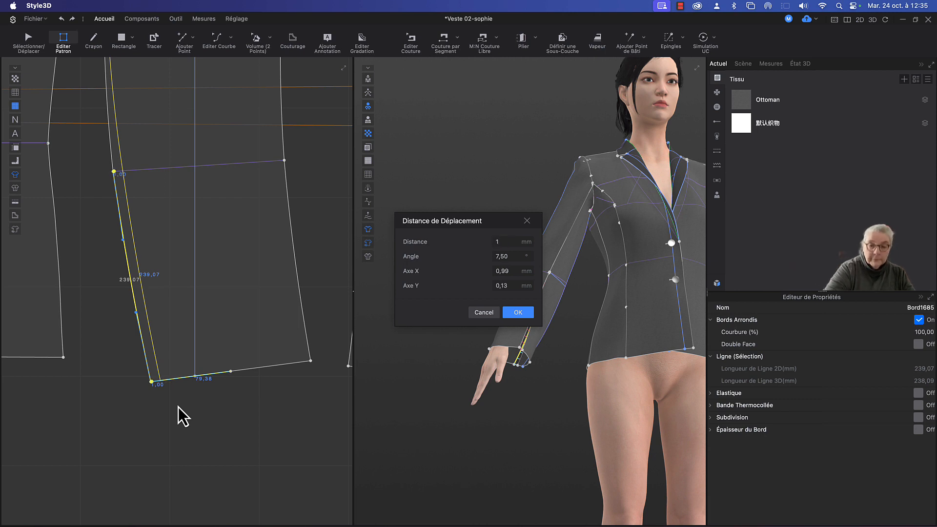
click(518, 315)
Move the main sleeve's right hem corner 10 mm inward along the hem and smooth the curve of the edge up to the elbow.
click(311, 361)
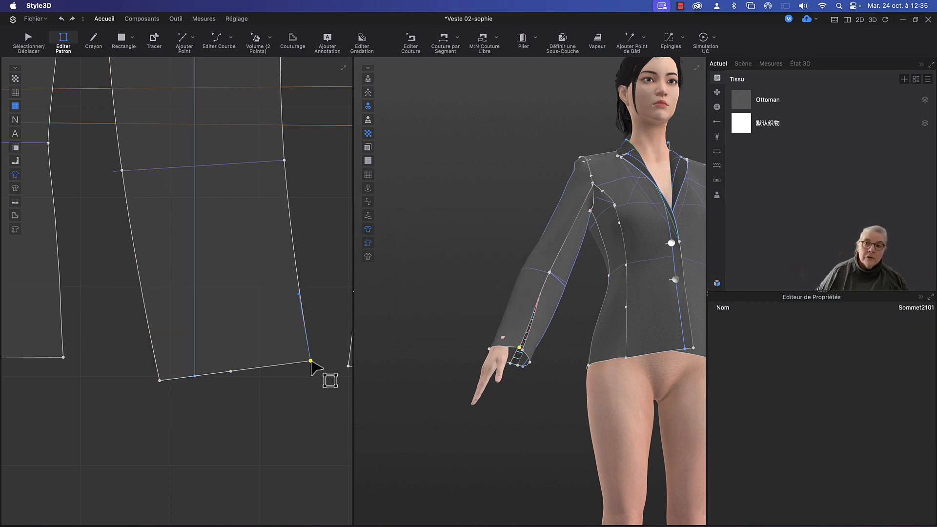
drag(311, 362, 315, 376)
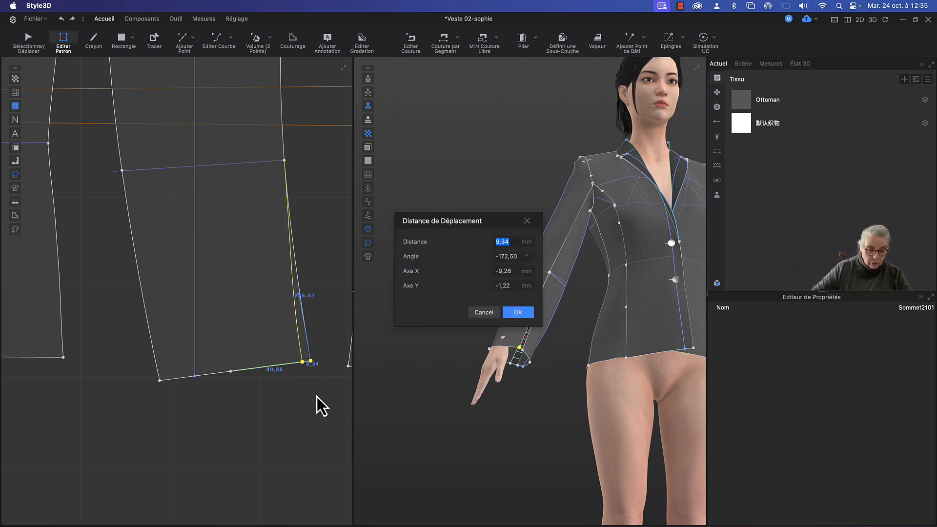
text(10)
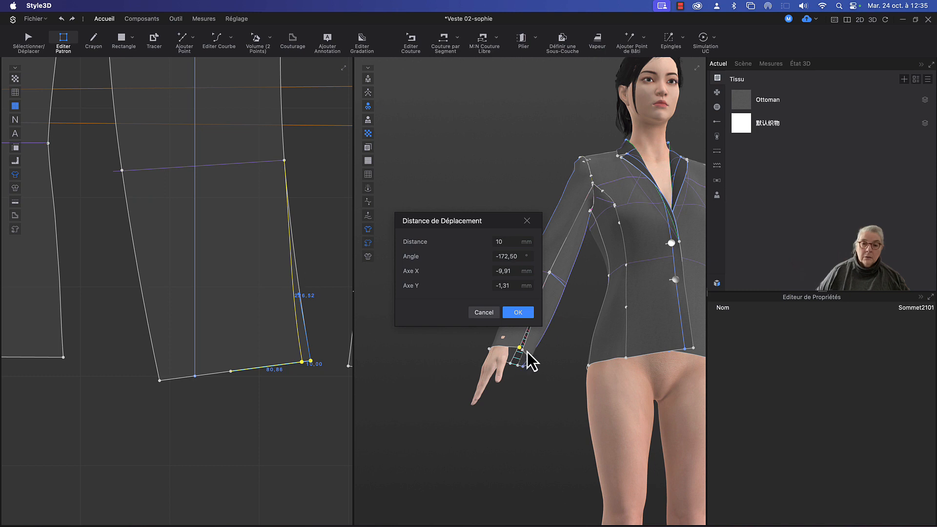
click(518, 313)
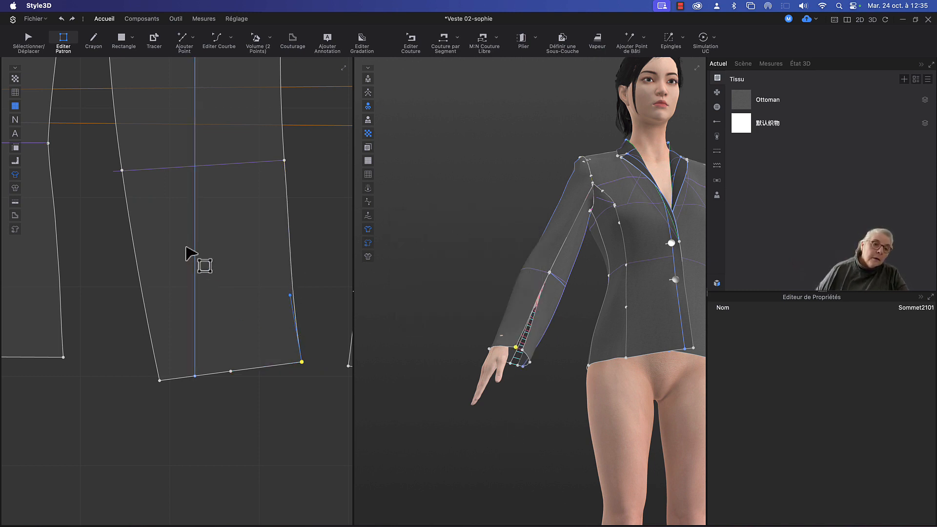
click(291, 295)
drag(289, 294, 290, 287)
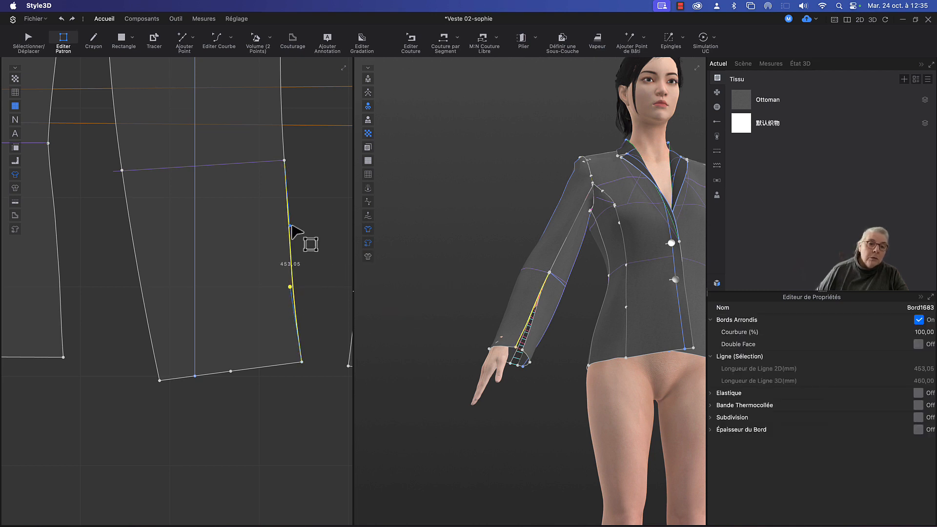
drag(290, 226, 287, 226)
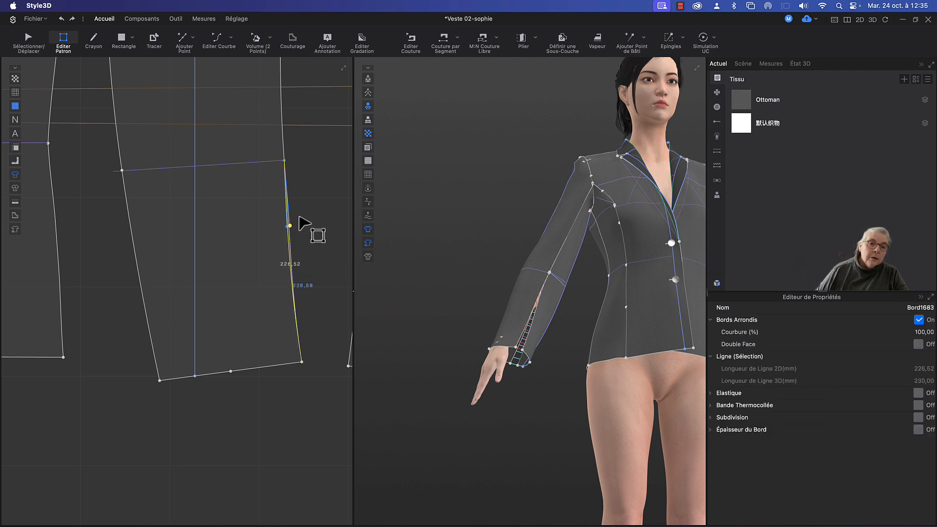
click(306, 218)
Simulate the narrowed sleeve on the avatar's arm and inspect its fit from the wrist to the armhole.
key(space)
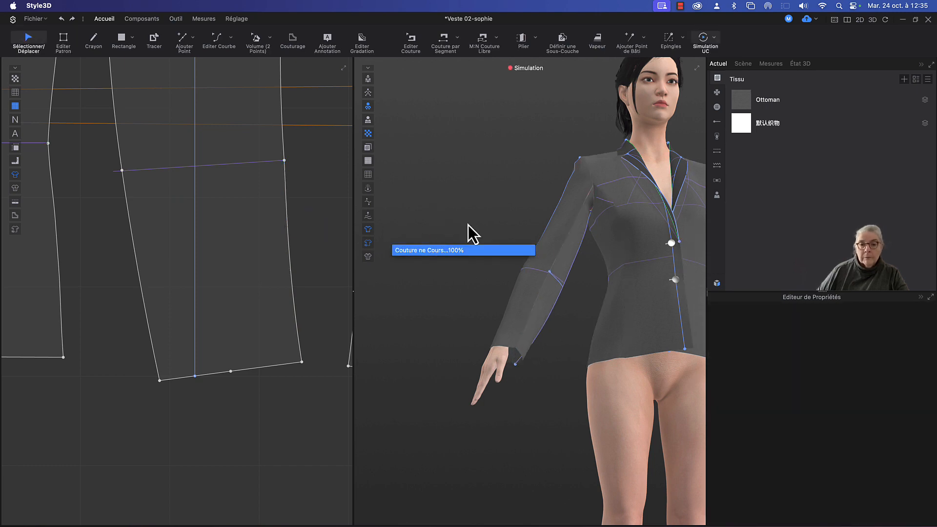
right_drag(534, 391, 548, 408)
scroll(532, 382, down, 4)
scroll(533, 381, up, 7)
key(space)
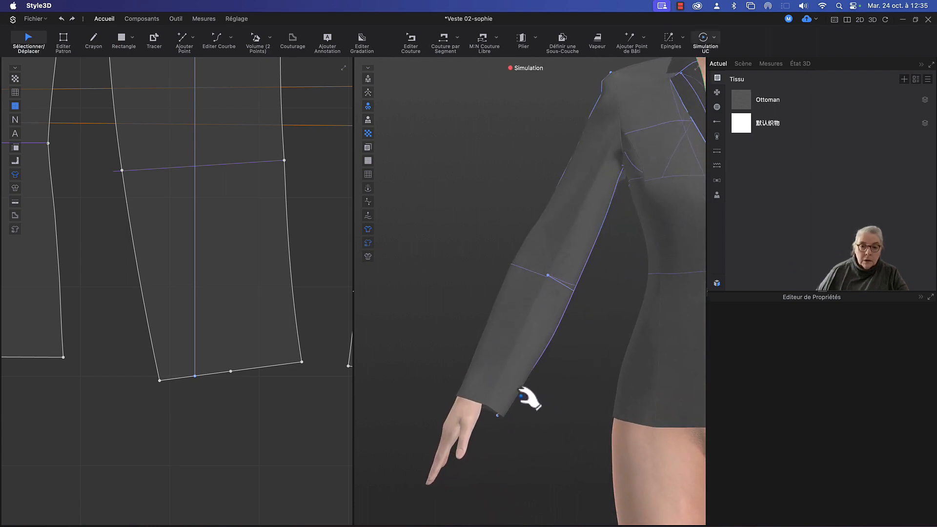
right_drag(480, 310, 445, 359)
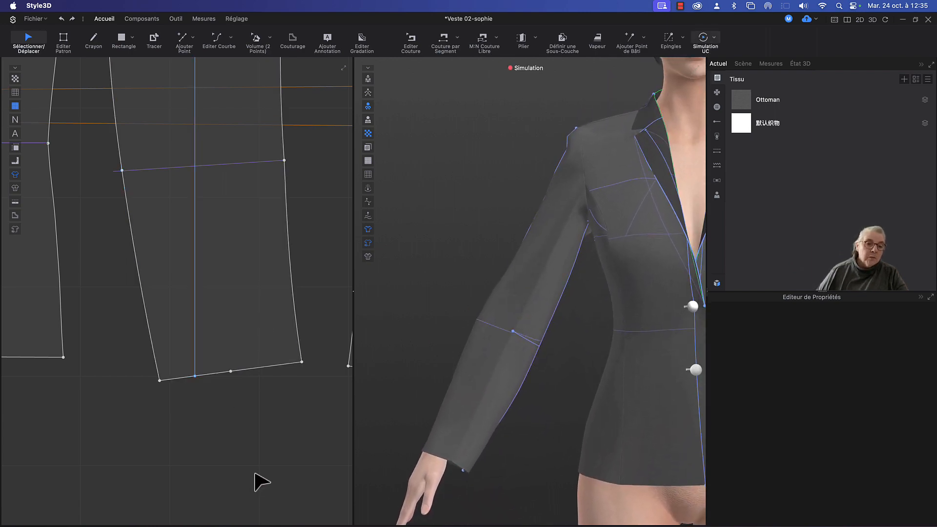
scroll(266, 467, down, 5)
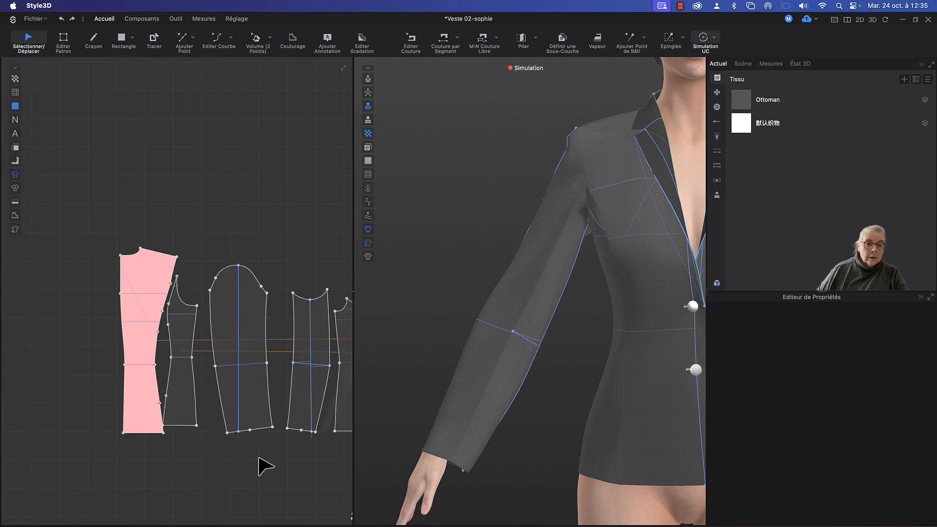
right_drag(266, 467, 182, 469)
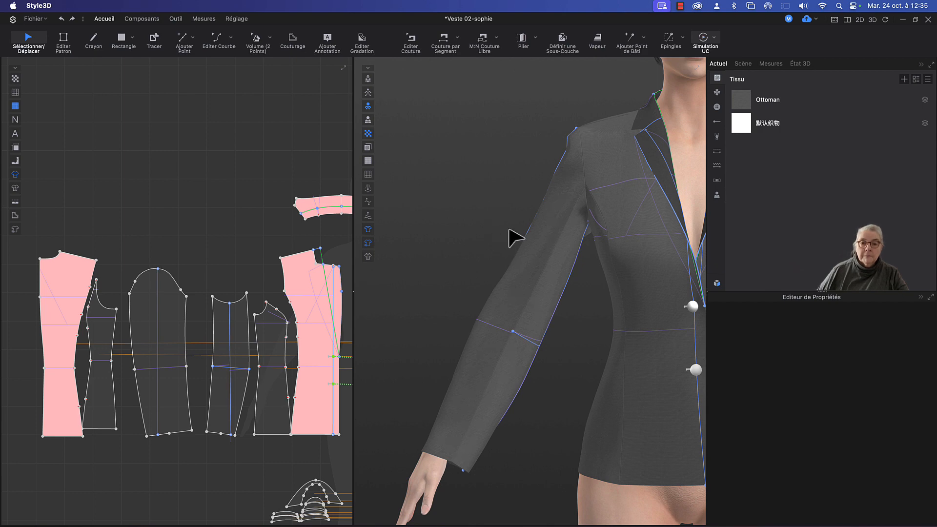
click(681, 5)
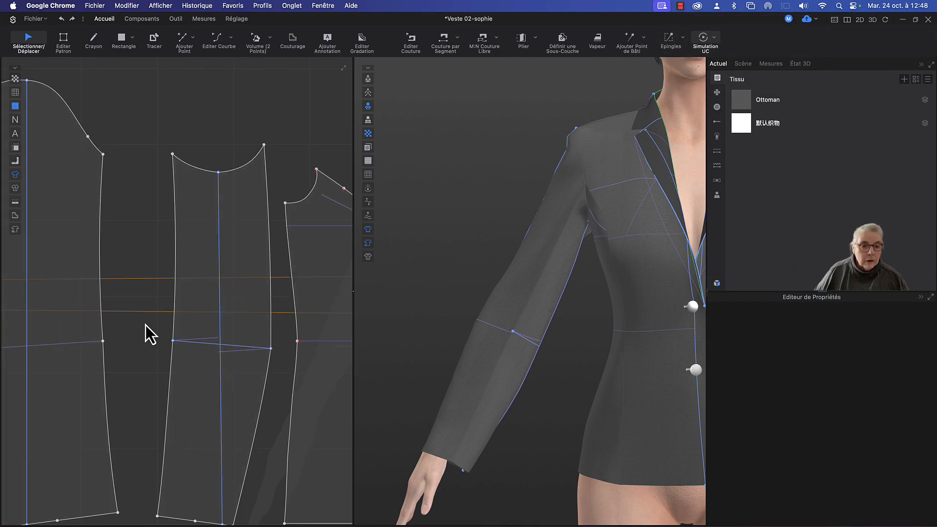
Nudge the under sleeve's right elbow point horizontally inward to narrow the piece and soften the bend in that edge.
middle_drag(145, 326, 241, 289)
scroll(164, 297, right, 3)
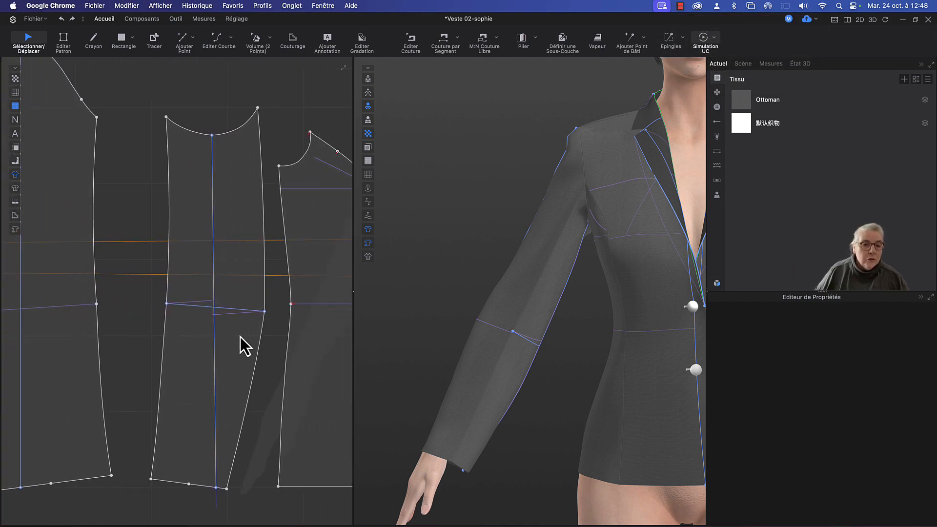
click(264, 313)
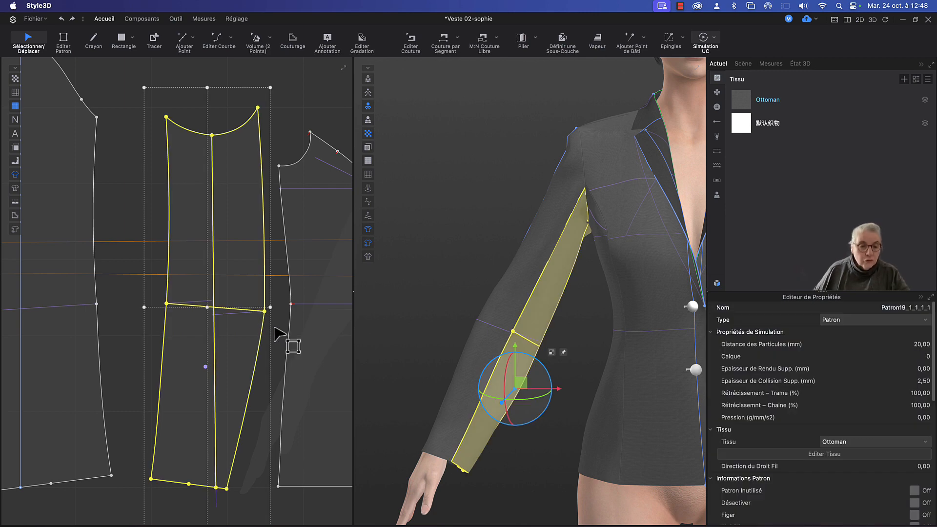
key(z)
click(272, 313)
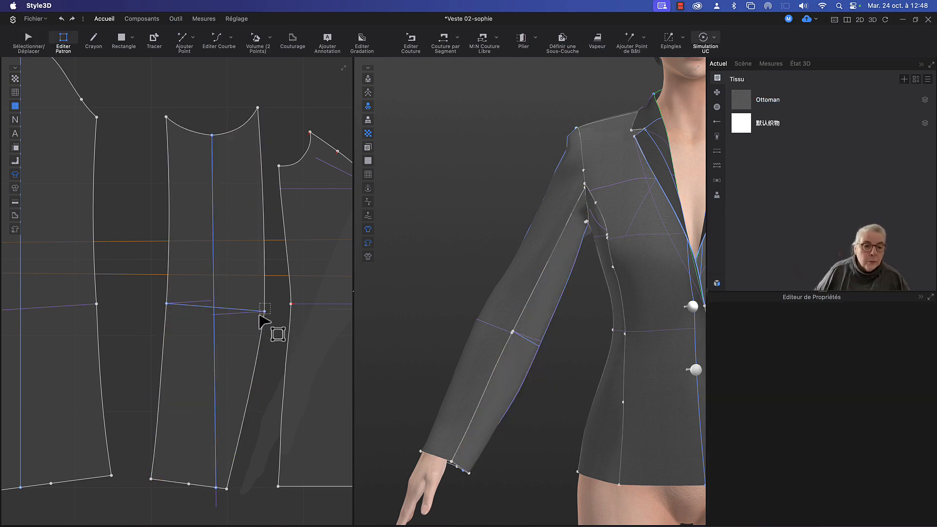
click(262, 320)
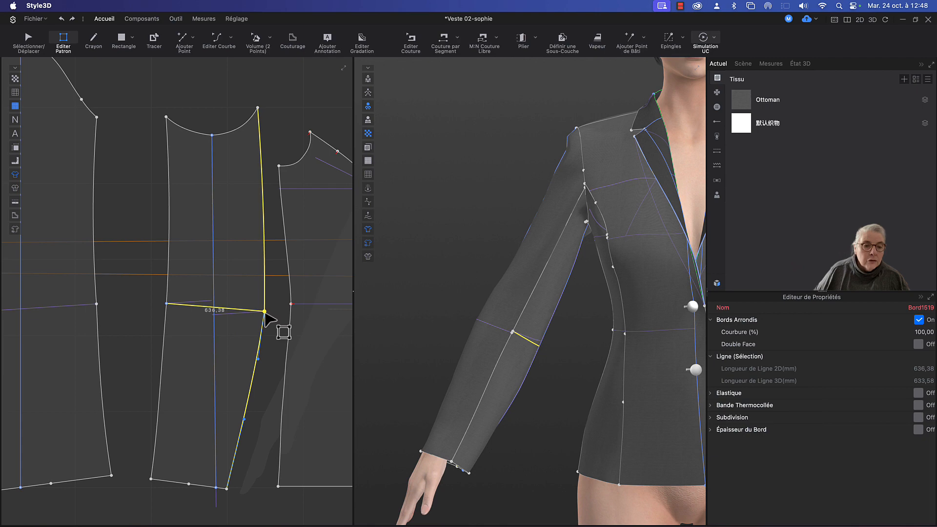
click(270, 308)
scroll(271, 311, up, 5)
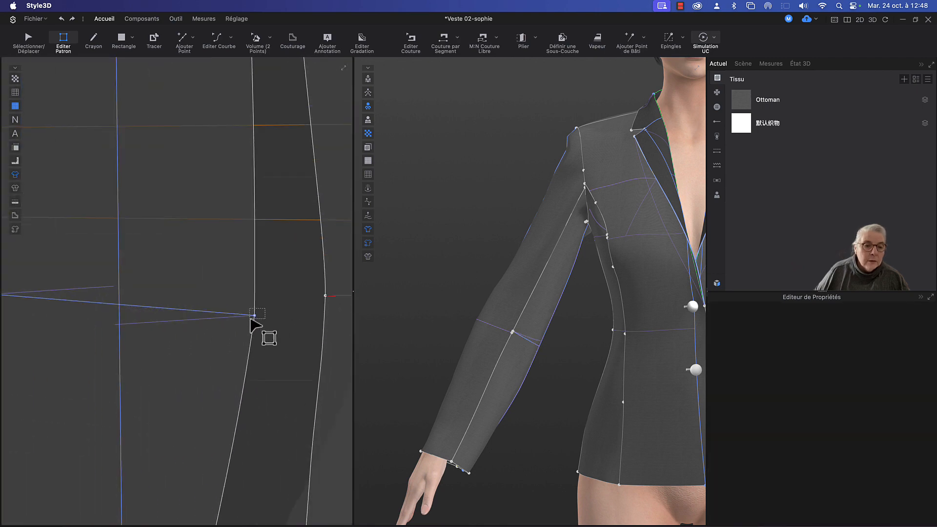
drag(251, 319, 262, 324)
click(262, 322)
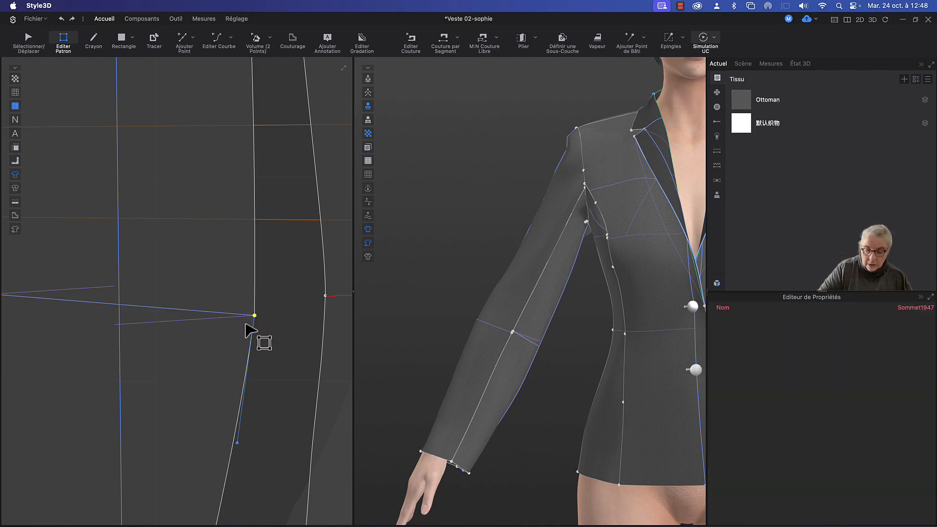
key(Left)
key(Left)
key(Left)
key(Left)
key(Left)
key(Left)
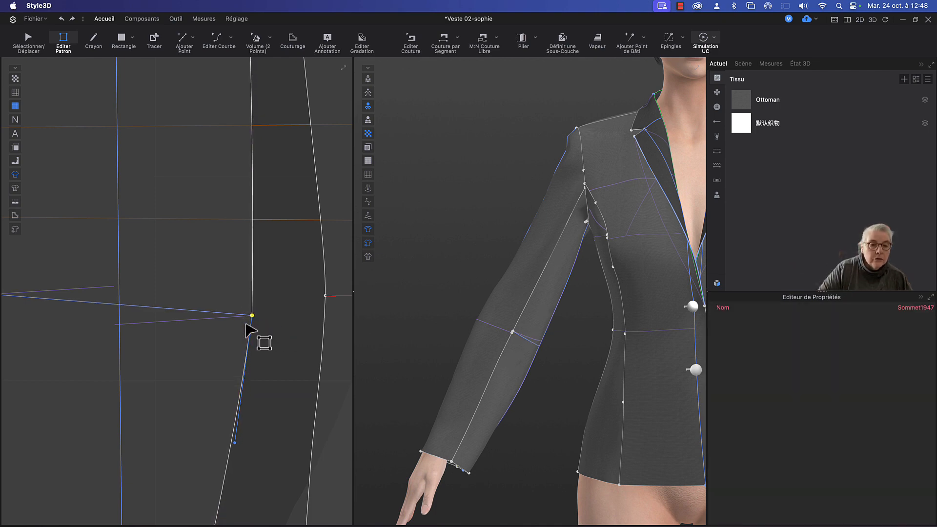
key(Left)
key(Left)
key(Left)
key(Left)
key(Left)
key(Left)
key(Left)
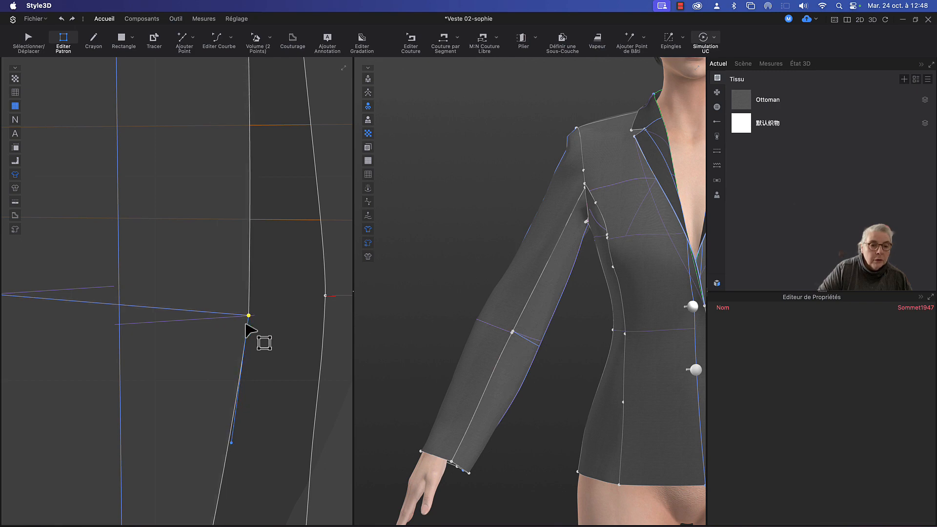
key(Left)
key(Left)
key(Left)
key(Left)
key(Left)
key(Left)
key(Left)
key(Left)
key(Left)
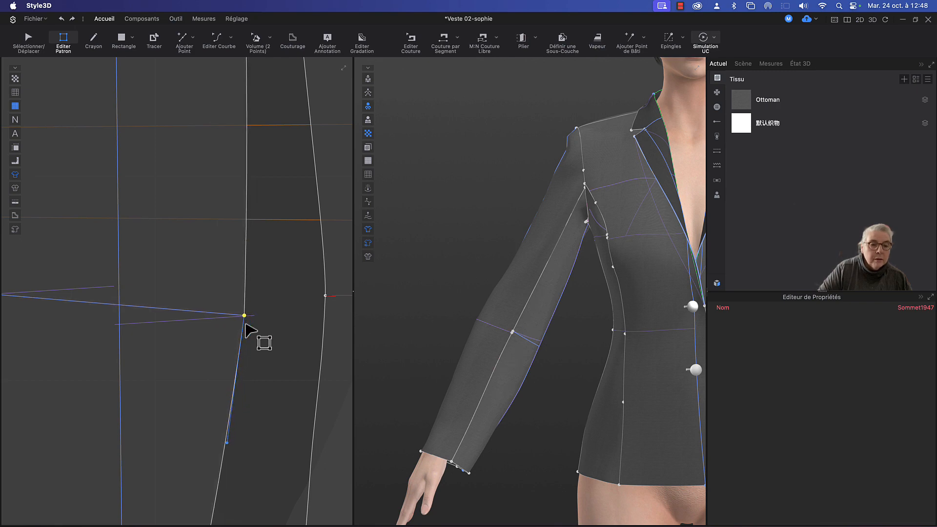
key(Left)
key(Left)
key(Left)
key(Left)
key(Left)
key(Left)
key(Left)
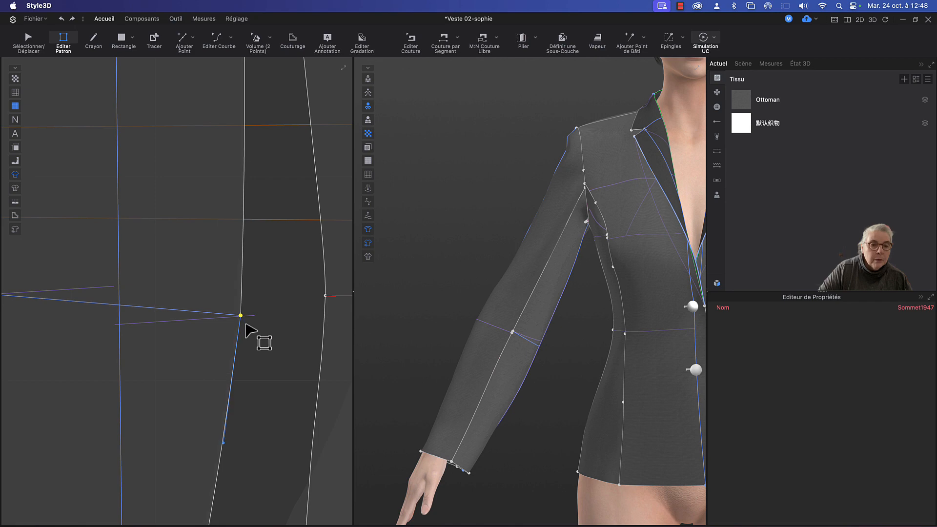
key(Left)
key(Left)
key(Left)
key(Left)
key(Left)
key(Left)
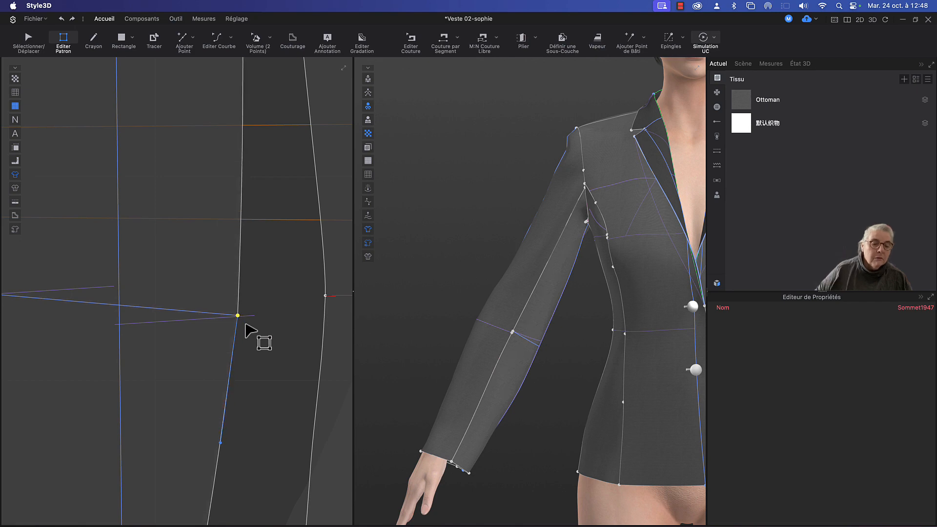
scroll(247, 329, down, 5)
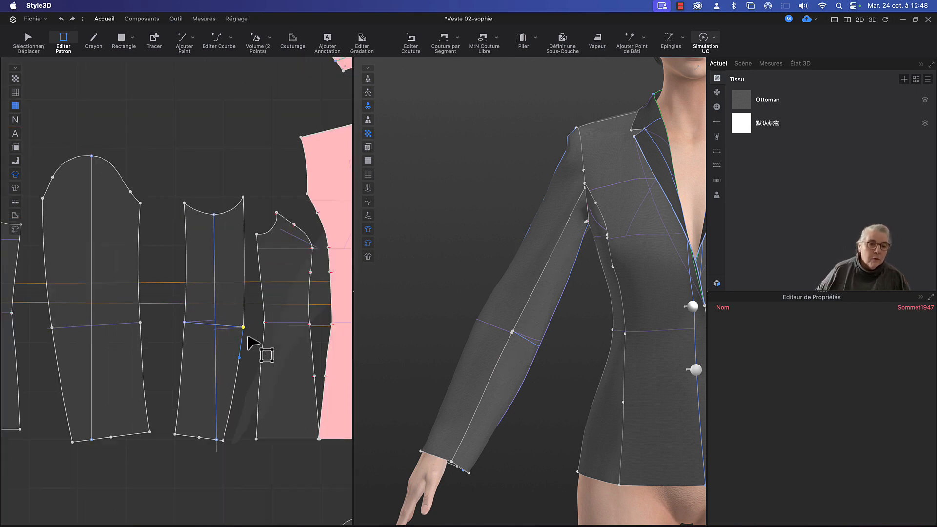
middle_drag(248, 336, 251, 330)
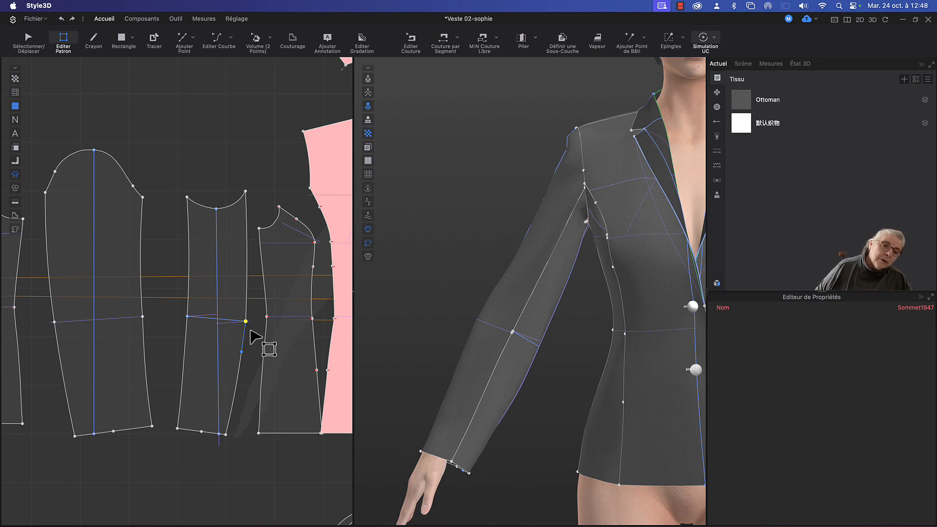
Nudge the under sleeve's left elbow point horizontally inward toward the piece's centre line.
drag(179, 313, 193, 322)
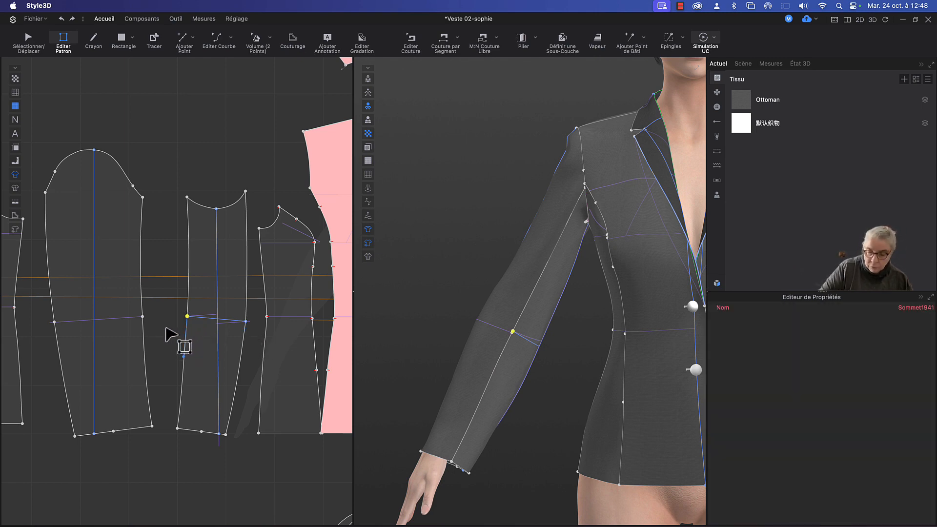
key(Right)
key(Right)
key(Right)
key(Right)
key(Right)
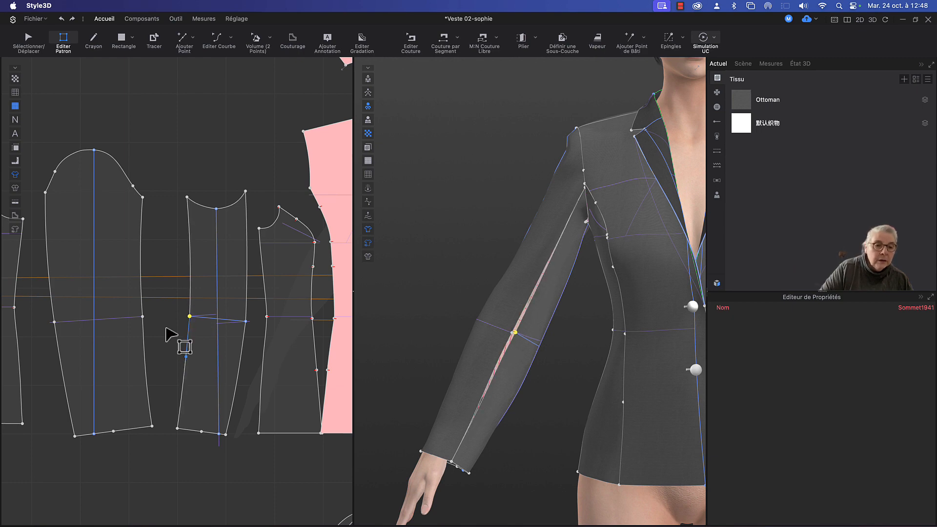
key(Right)
key(Right)
key(Right)
key(Right)
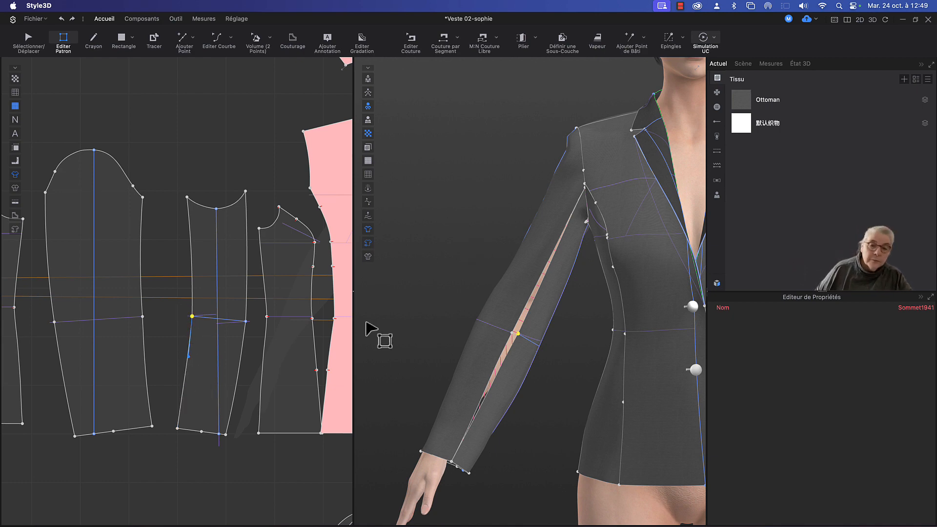
Simulate the sleeve with the narrowed elbow, pull its hem into place and inspect the arm from the side and front.
key(space)
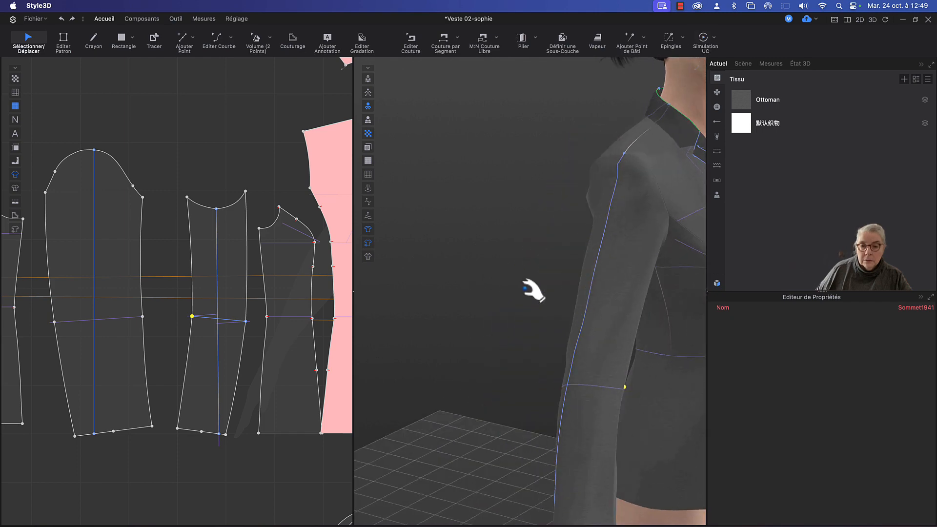
key(space)
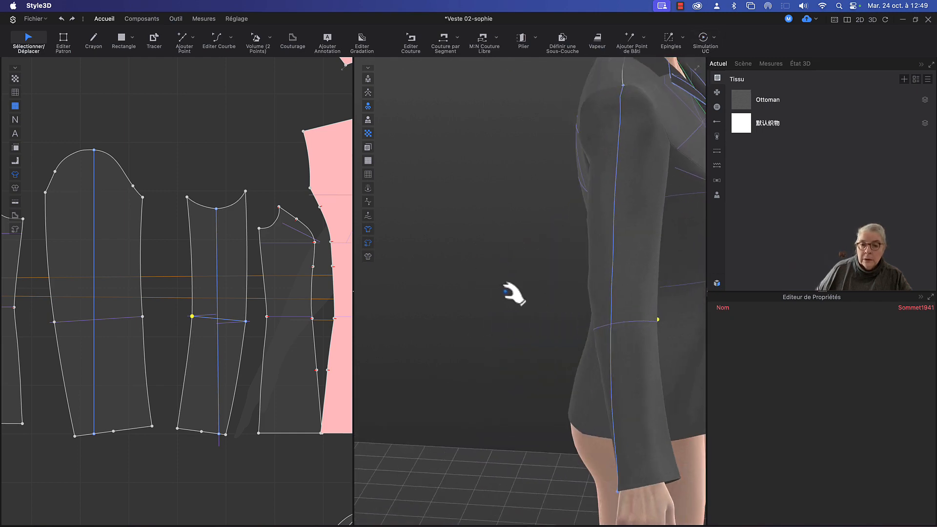
click(681, 489)
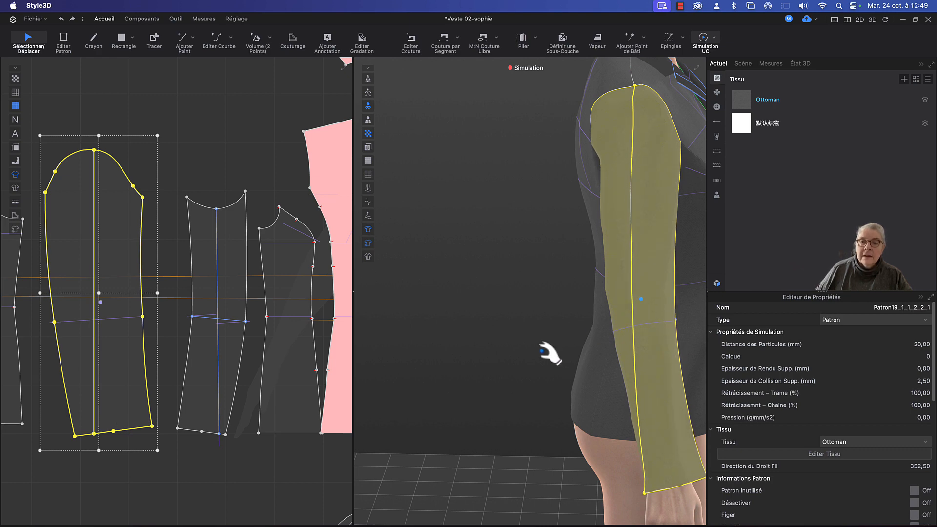
right_drag(548, 356, 561, 338)
key(space)
right_drag(498, 302, 439, 356)
key(space)
key(z)
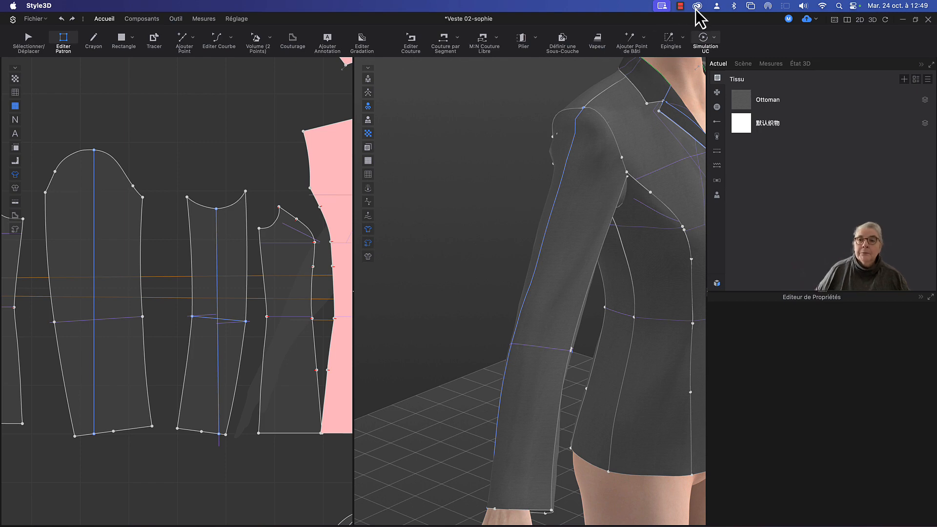
click(681, 14)
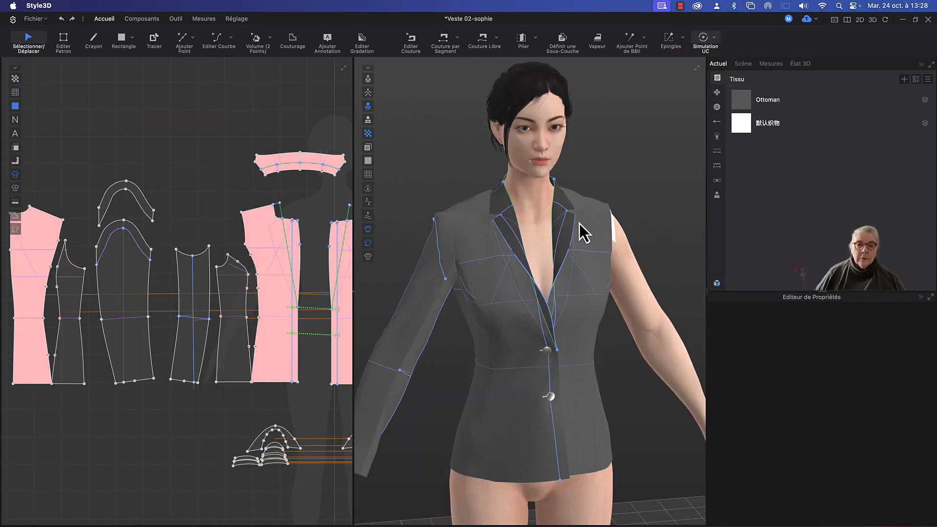
Examine the jacket from front and back, checking where the sleeve head strip sits along the armhole.
middle_drag(454, 189, 496, 177)
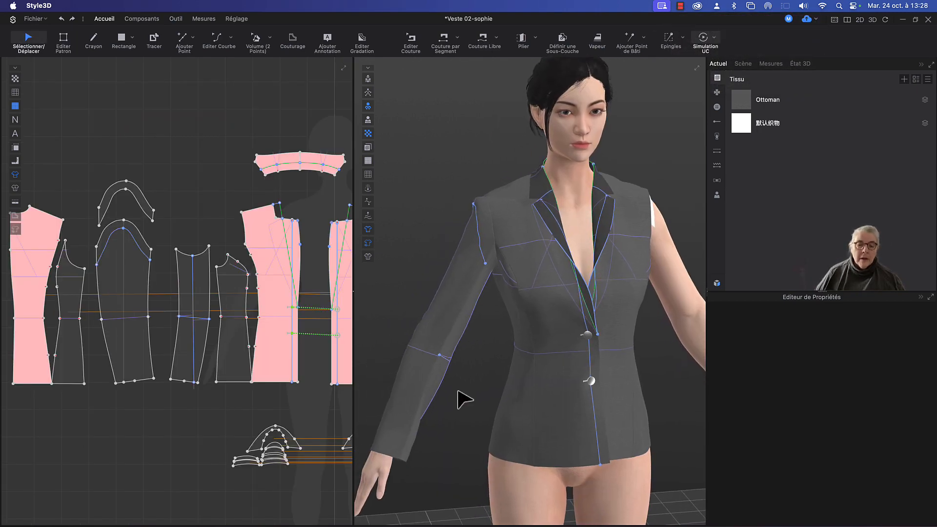
right_drag(447, 323, 620, 284)
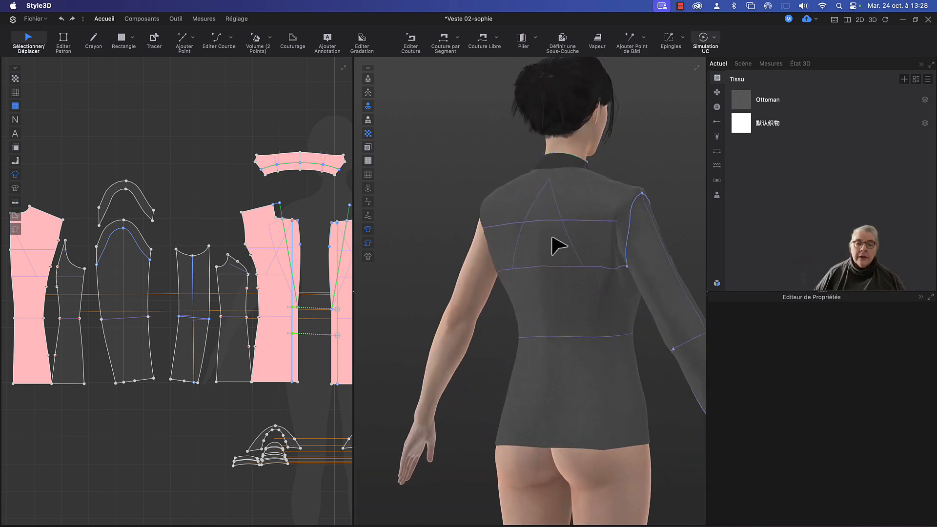
click(149, 201)
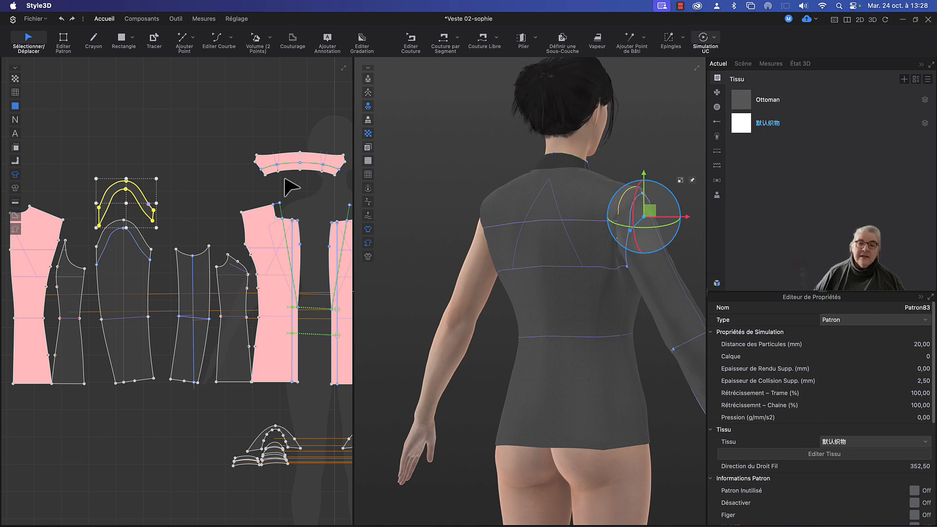
right_drag(653, 138, 654, 161)
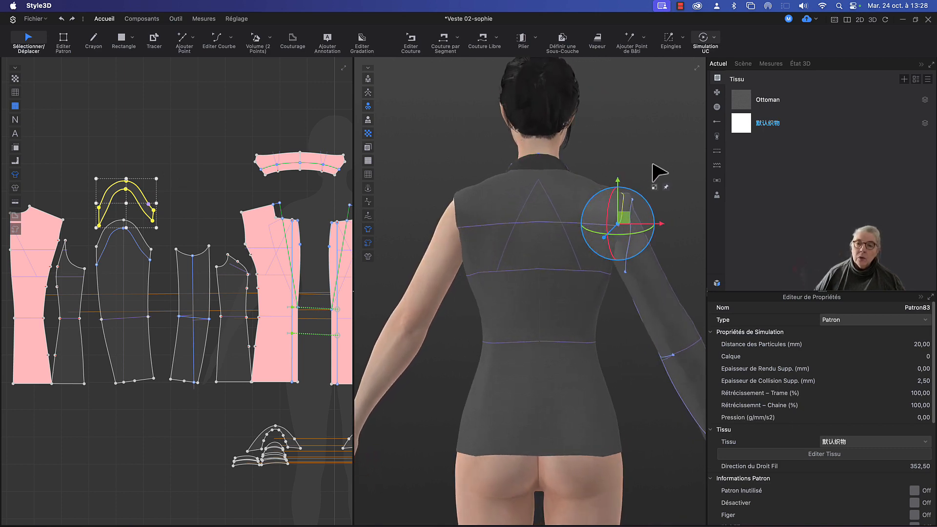
click(667, 178)
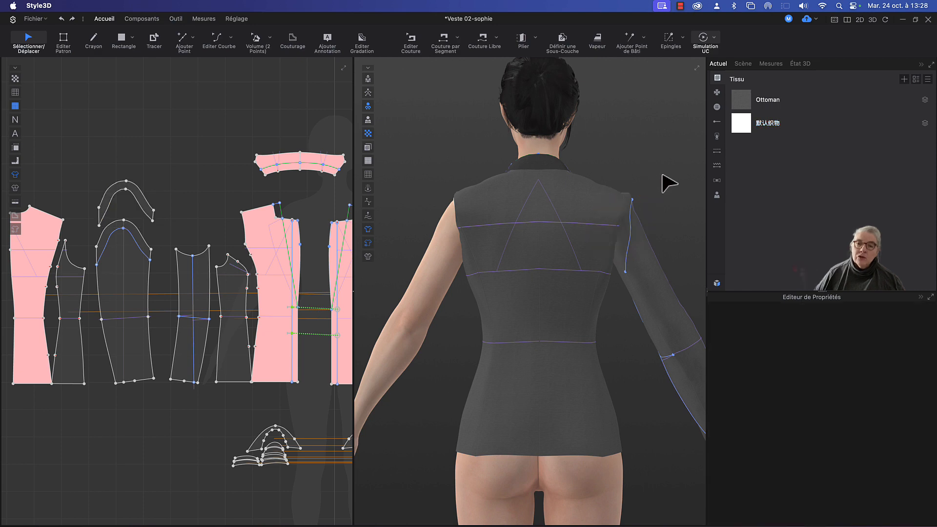
right_drag(669, 183, 473, 188)
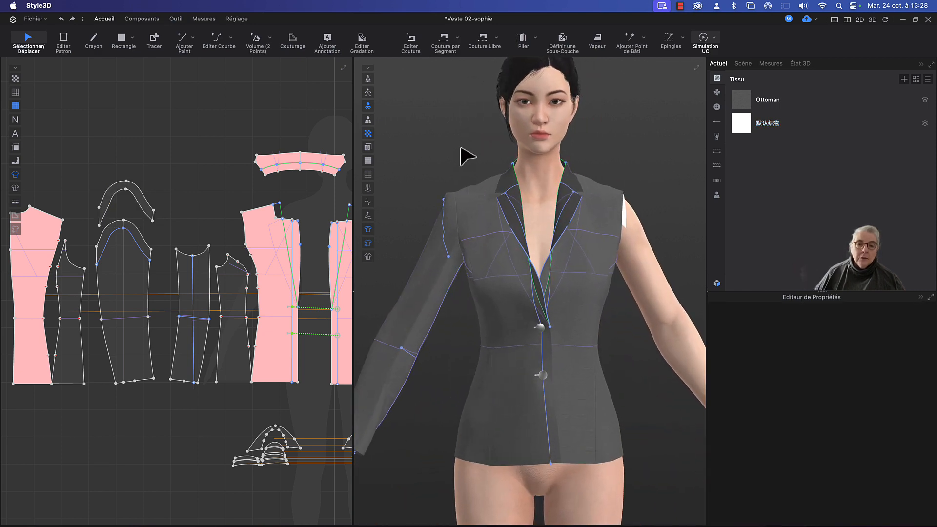
middle_drag(462, 149, 474, 119)
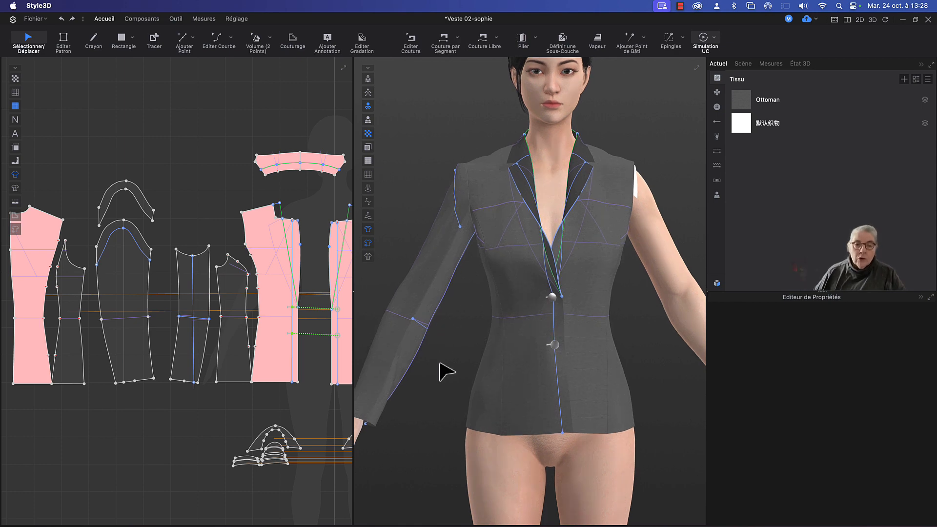
scroll(447, 372, down, 5)
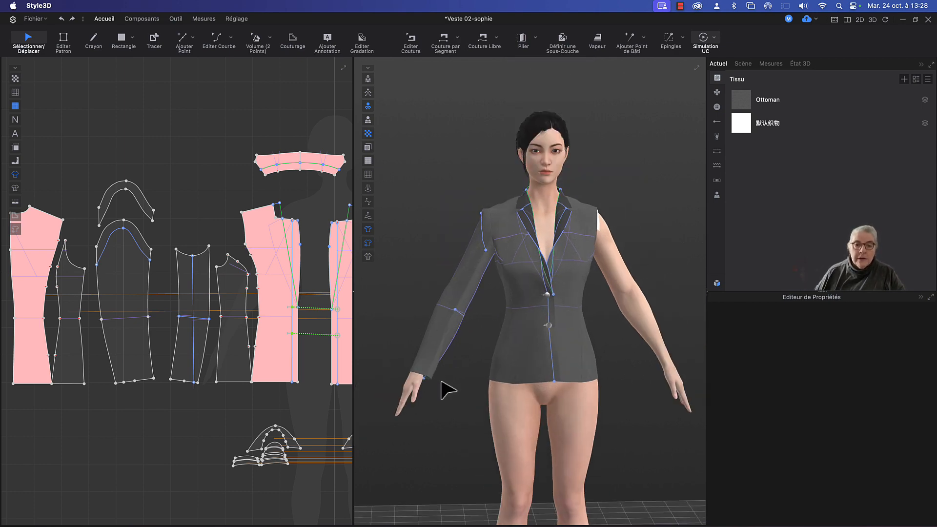
right_drag(441, 385, 599, 387)
Simulate the jacket, settle the main sleeve by tugging it at the shoulder and hem, and check it from side and front.
key(space)
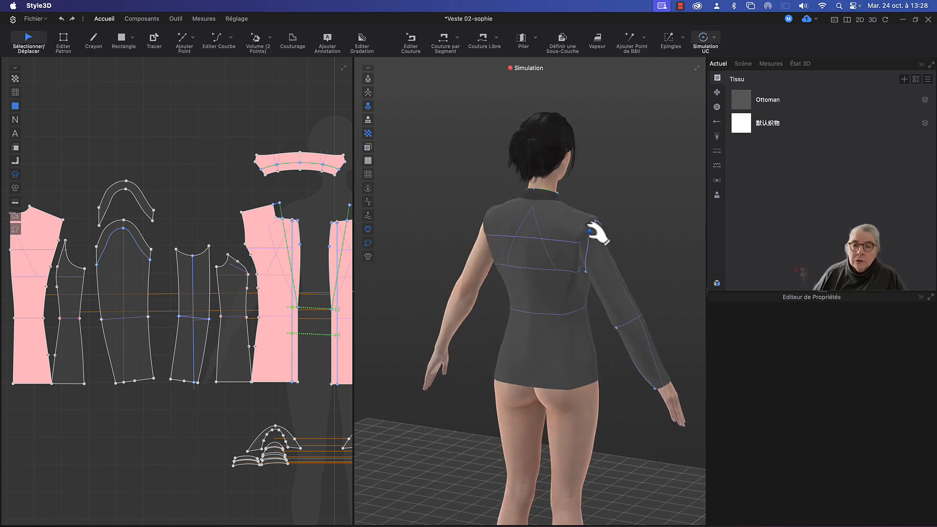
click(587, 228)
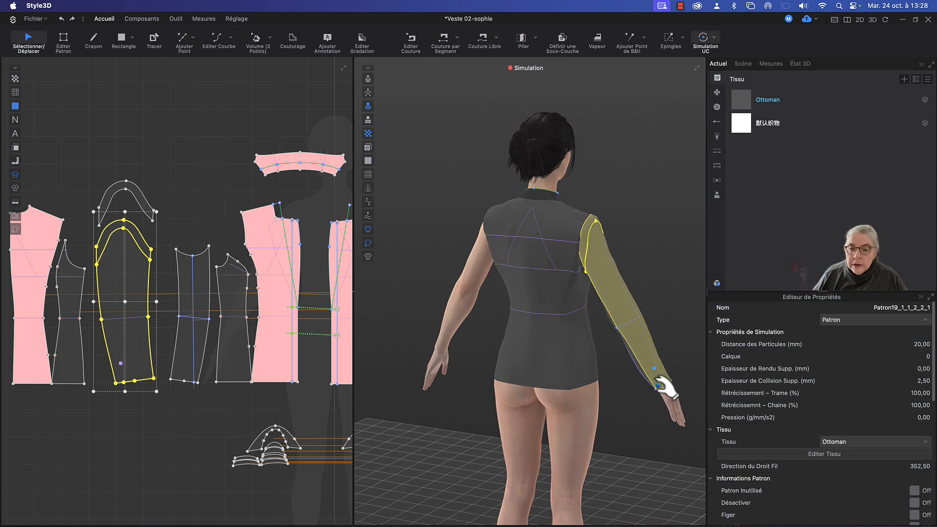
right_drag(667, 300, 520, 312)
middle_drag(512, 310, 499, 309)
key(space)
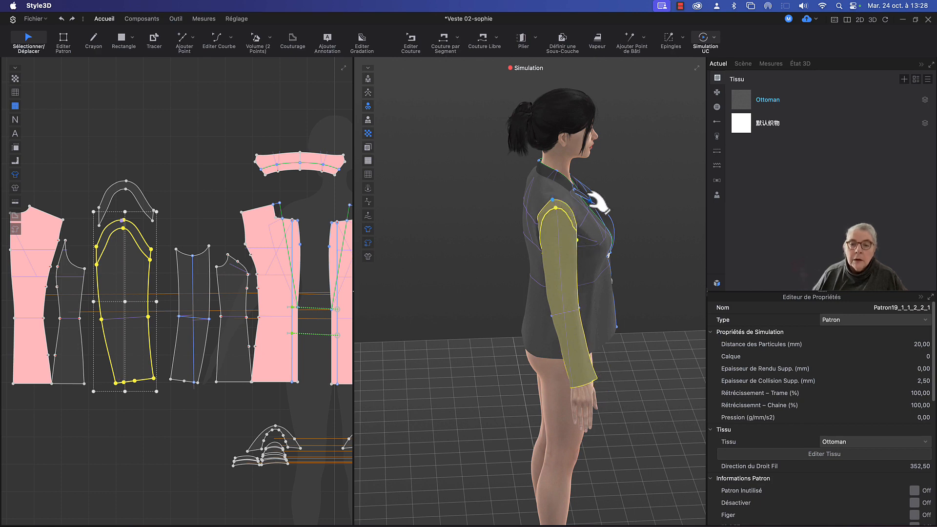
key(space)
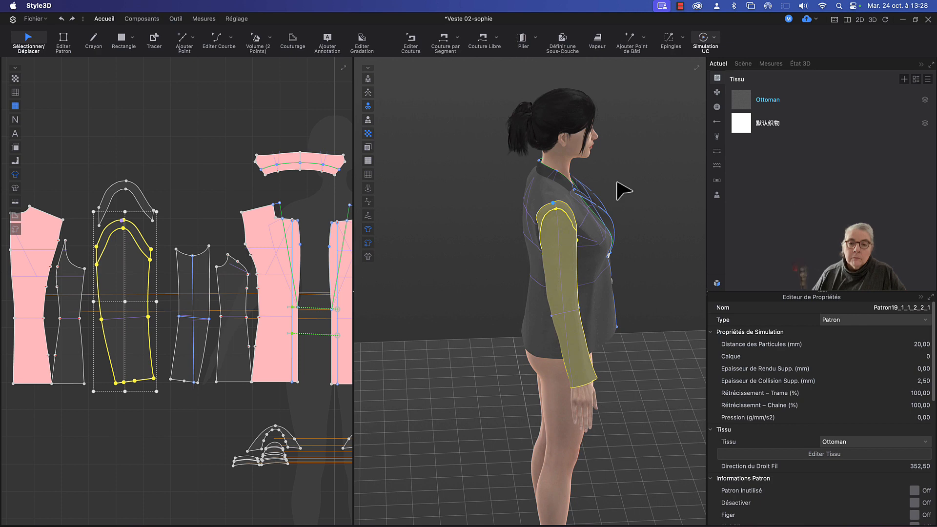
click(619, 185)
right_drag(629, 184, 523, 185)
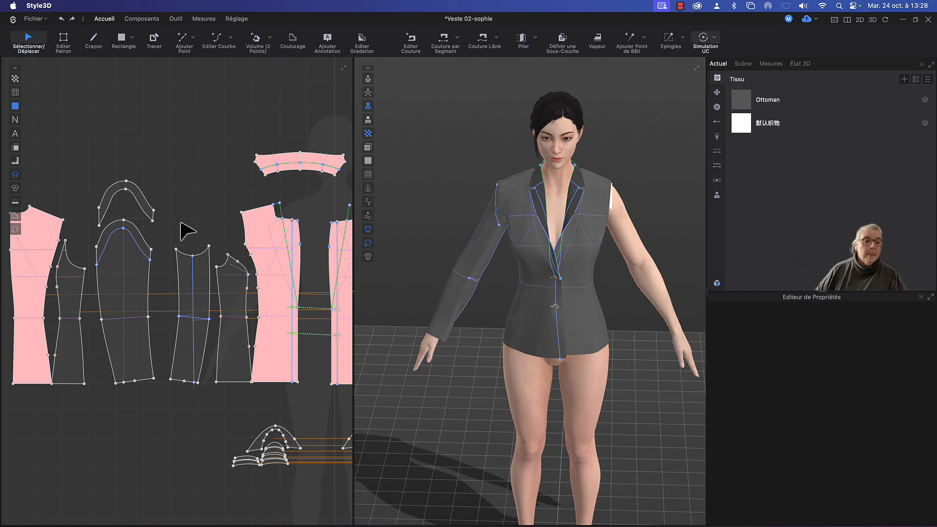
scroll(171, 175, down, 5)
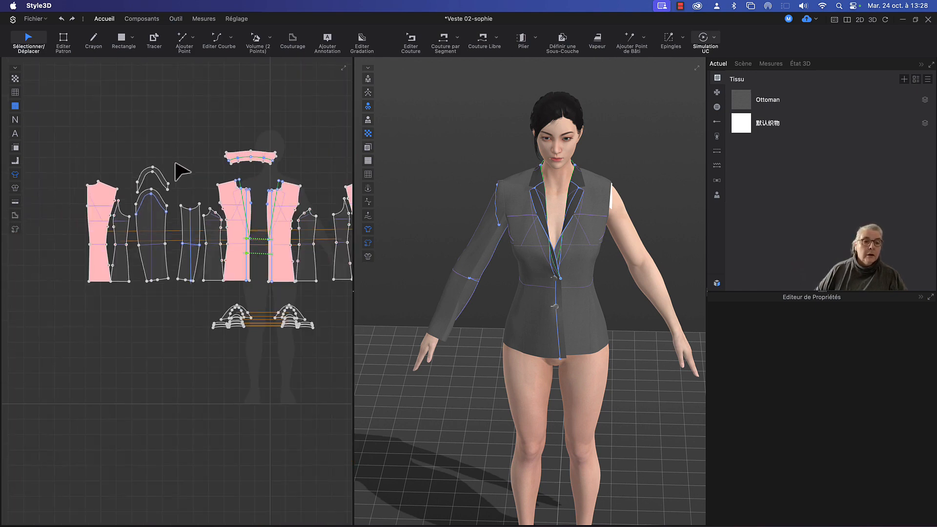
Move the symmetric back and side back panels together horizontally outward, leaving a gap beside the front side panel.
middle_drag(117, 191, 66, 199)
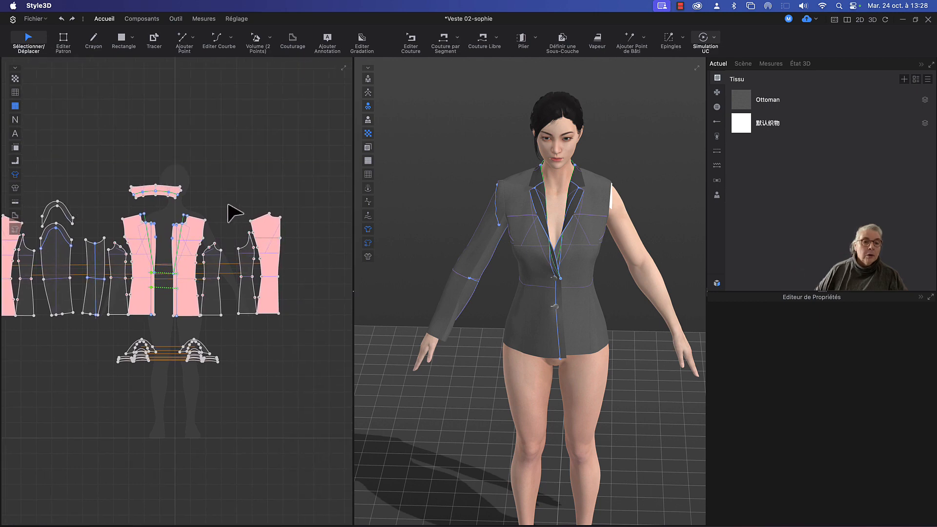
drag(228, 204, 300, 324)
drag(268, 262, 328, 264)
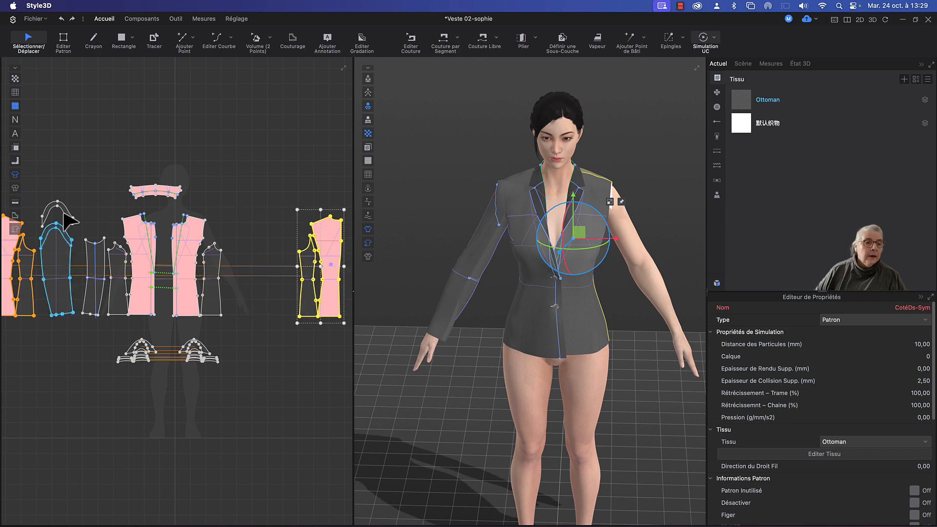
Mirror the main sleeve, under sleeve and sleeve head together with their seams, placing the copies in the gap between front side and side back panels.
drag(36, 189, 107, 327)
right_click(60, 294)
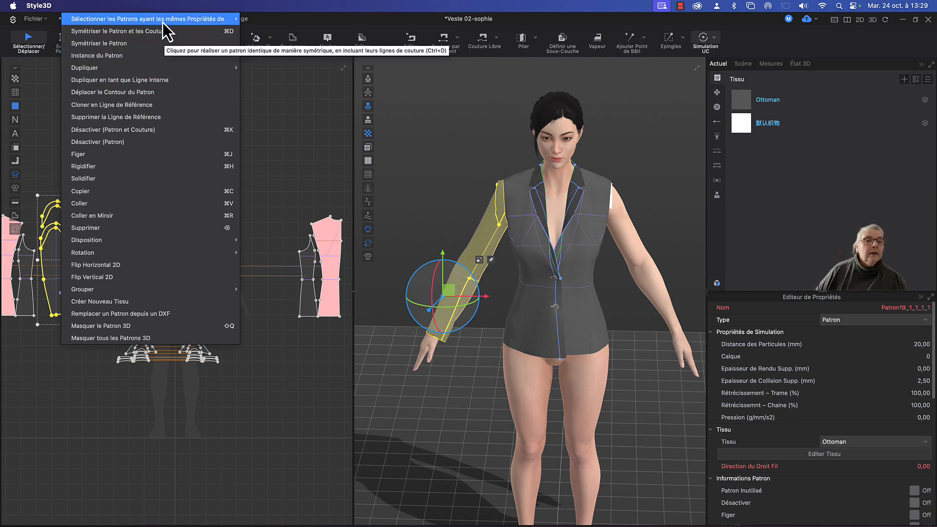
mouse_move(168, 20)
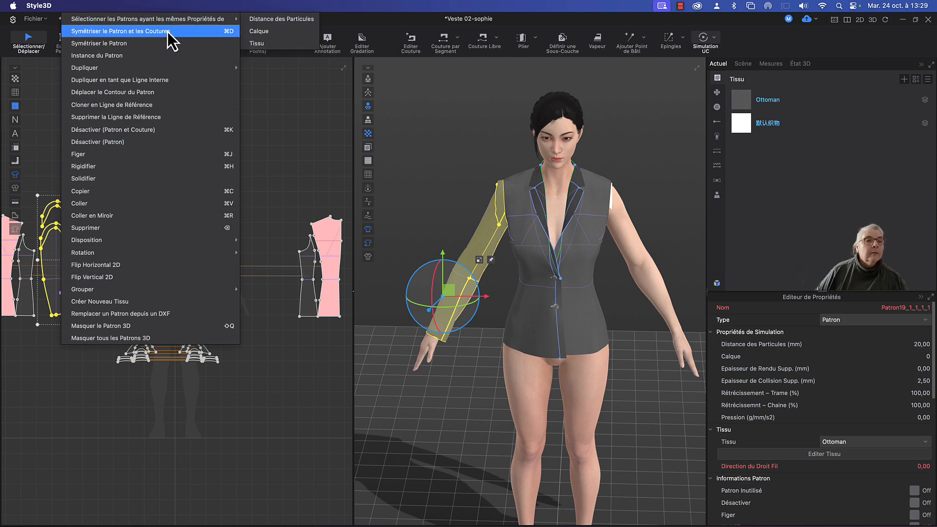
click(167, 31)
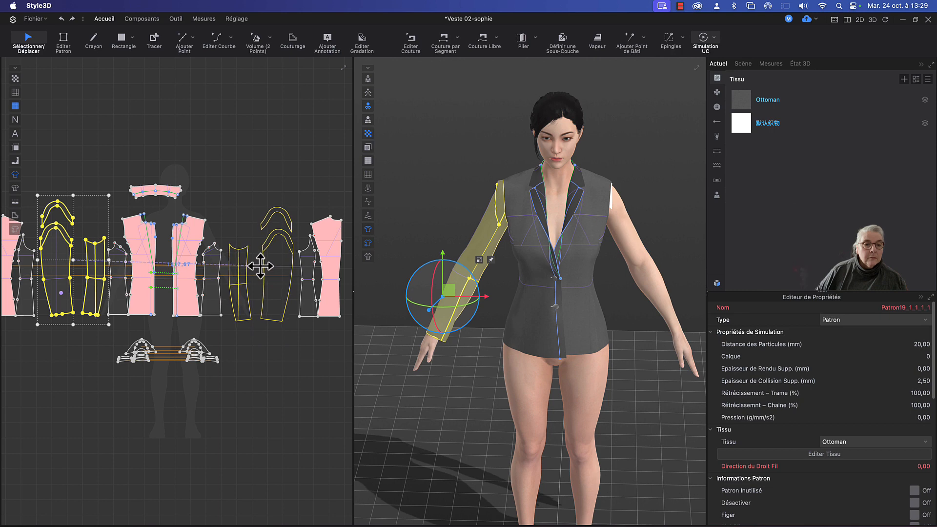
click(260, 266)
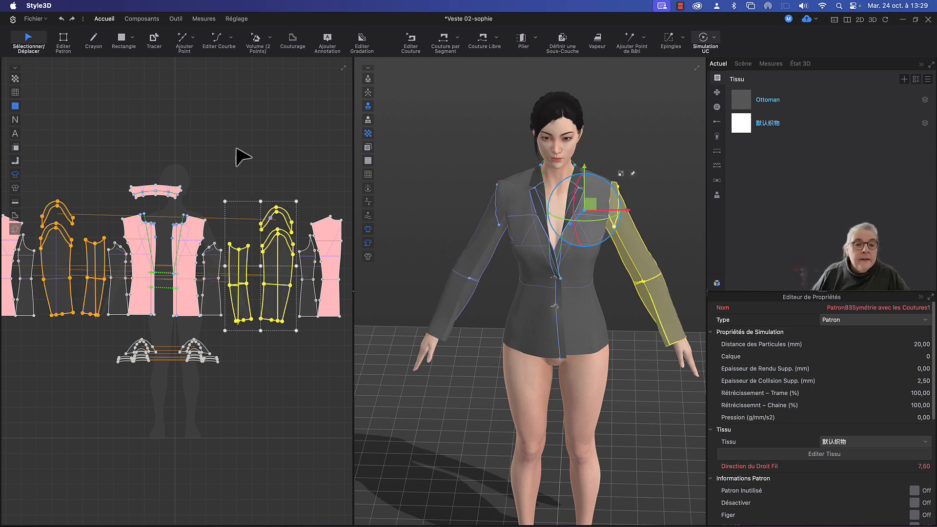
Check the seams of the mirrored sleeve against the armhole in the pattern and on the avatar.
key(b)
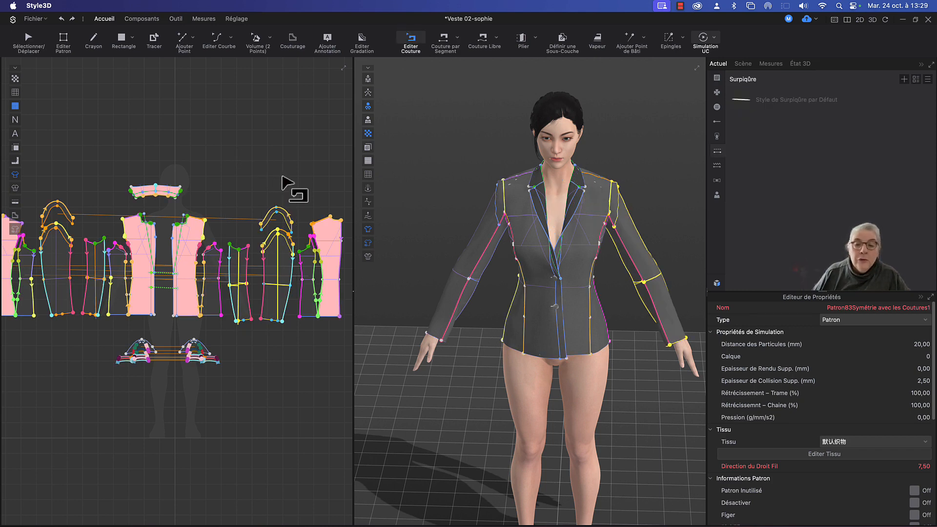
key(a)
click(629, 236)
drag(629, 236, 634, 228)
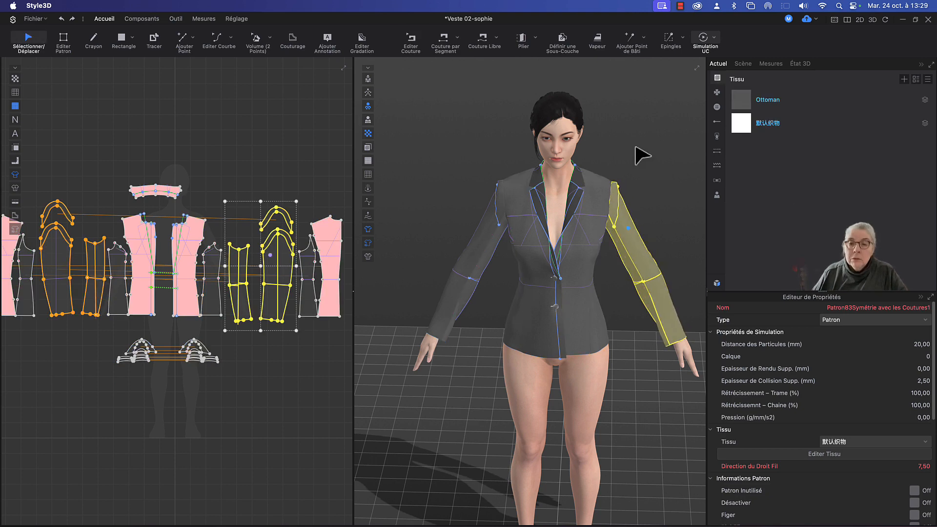
Simulate the jacket with both sleeves, view it from the front and deselect the mirrored sleeve pieces.
key(space)
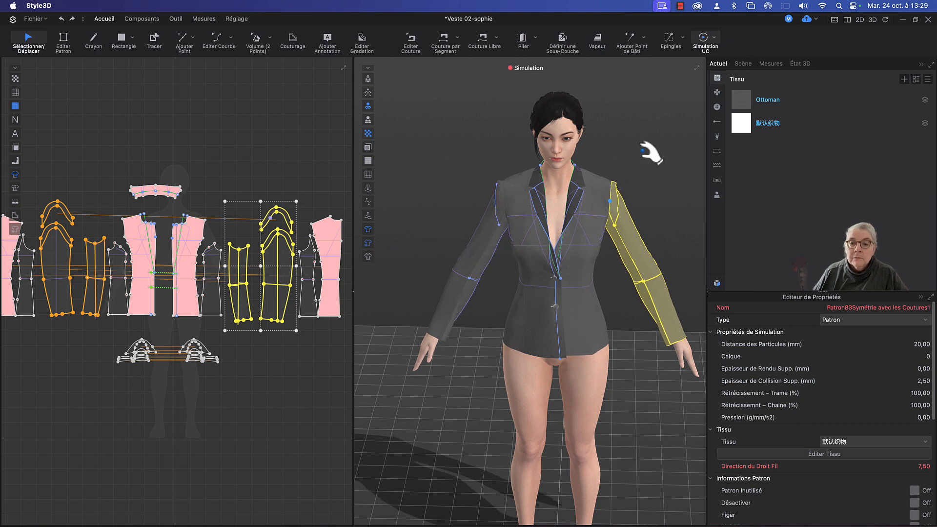
mouse_move(650, 165)
right_down()
mouse_move(630, 199)
mouse_move(451, 132)
mouse_move(661, 184)
mouse_move(655, 161)
right_up()
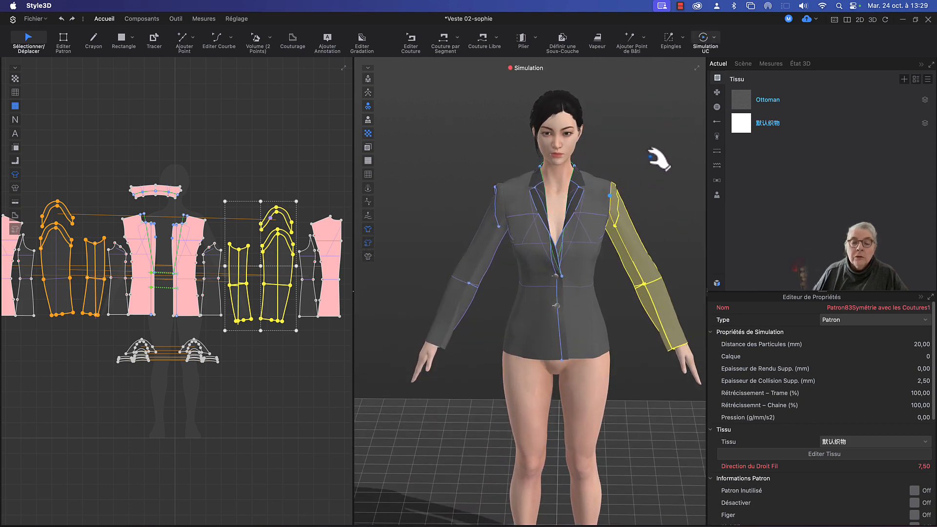
click(672, 227)
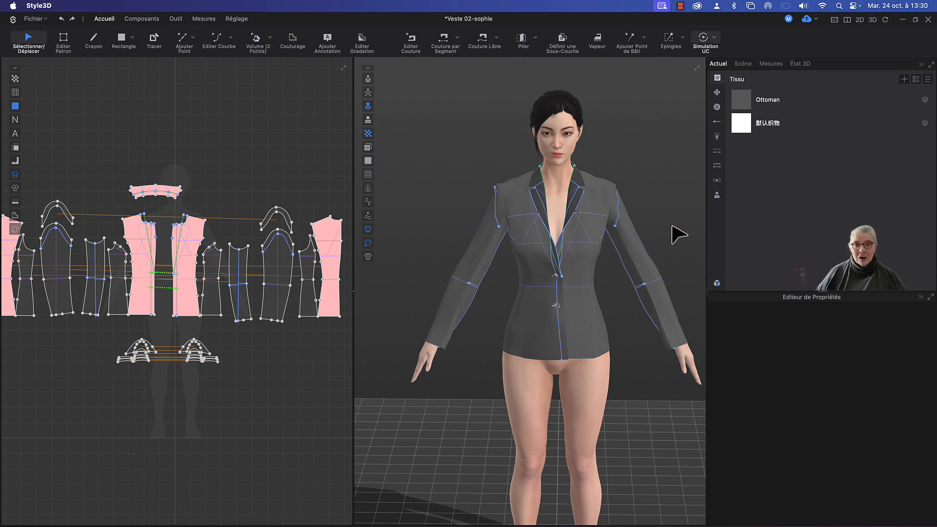
click(679, 6)
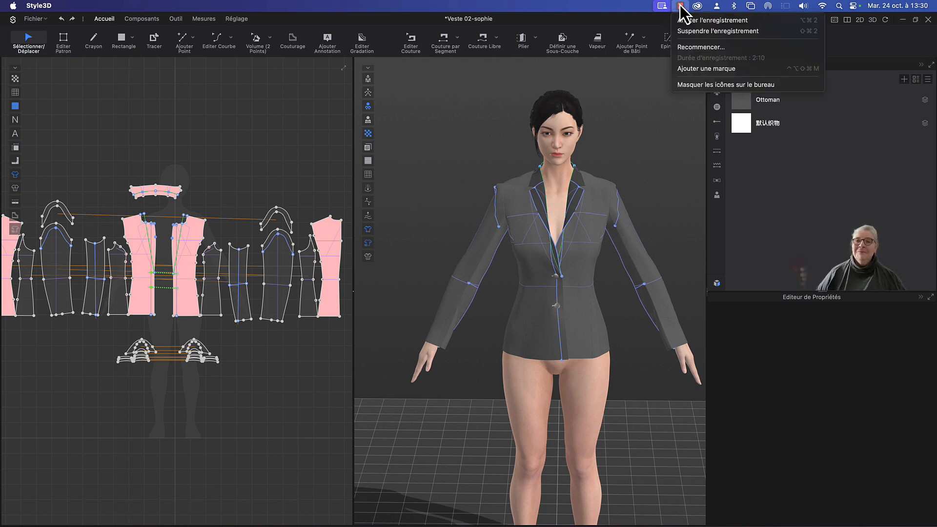